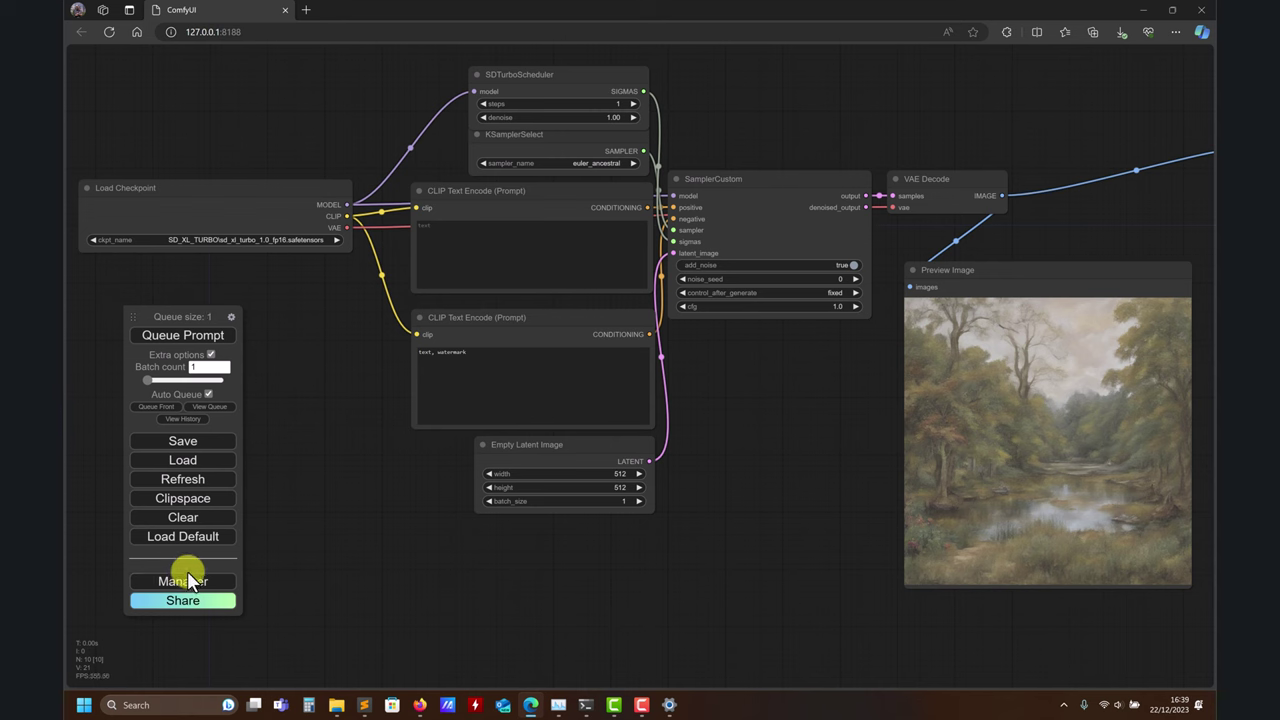
- Open the ComfyUI Manager menu to view its options, and close it again
left_click(180, 581)
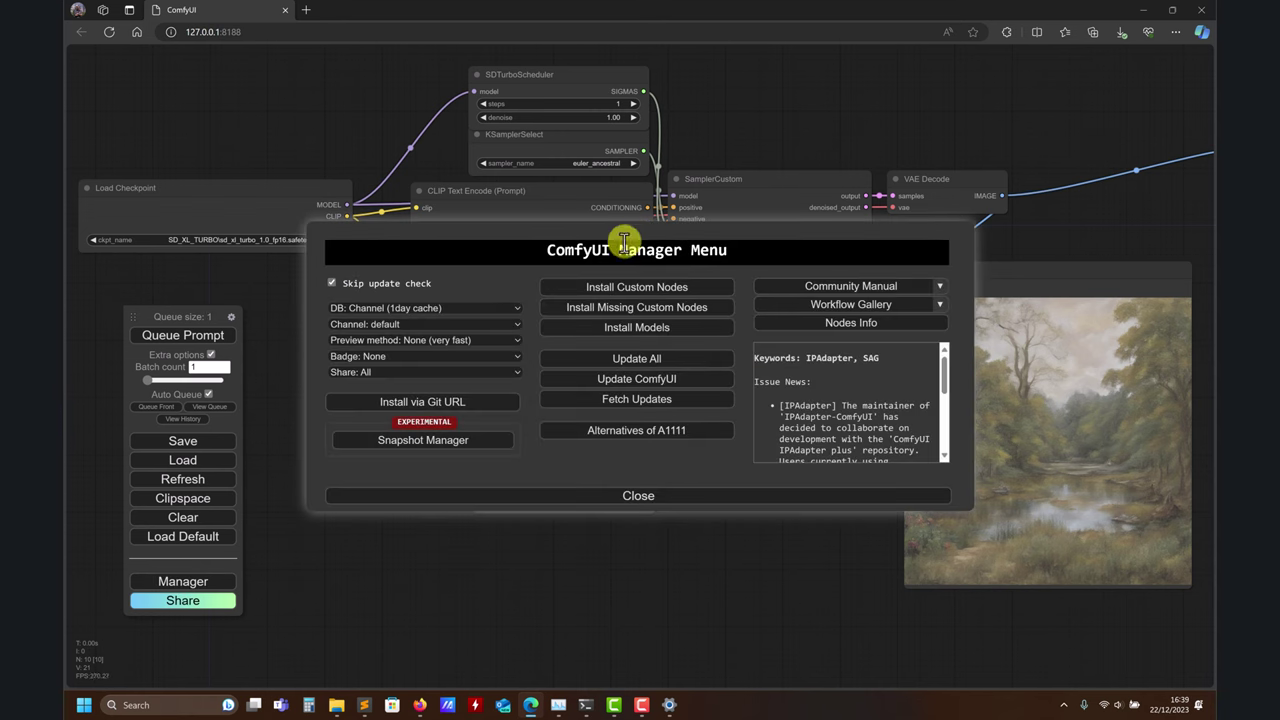
left_click(637, 495)
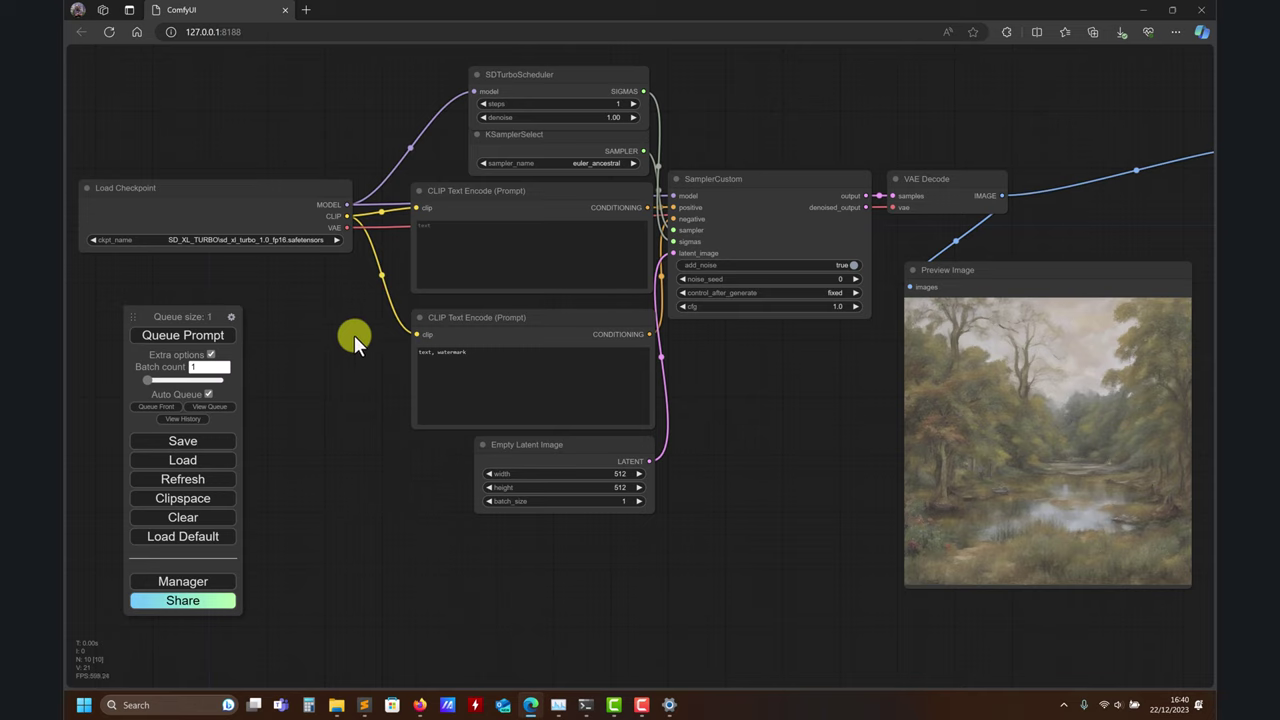
- Enter "ironman walking in miami," as the prompt in the empty CLIP Text Encode node
left_click(449, 251)
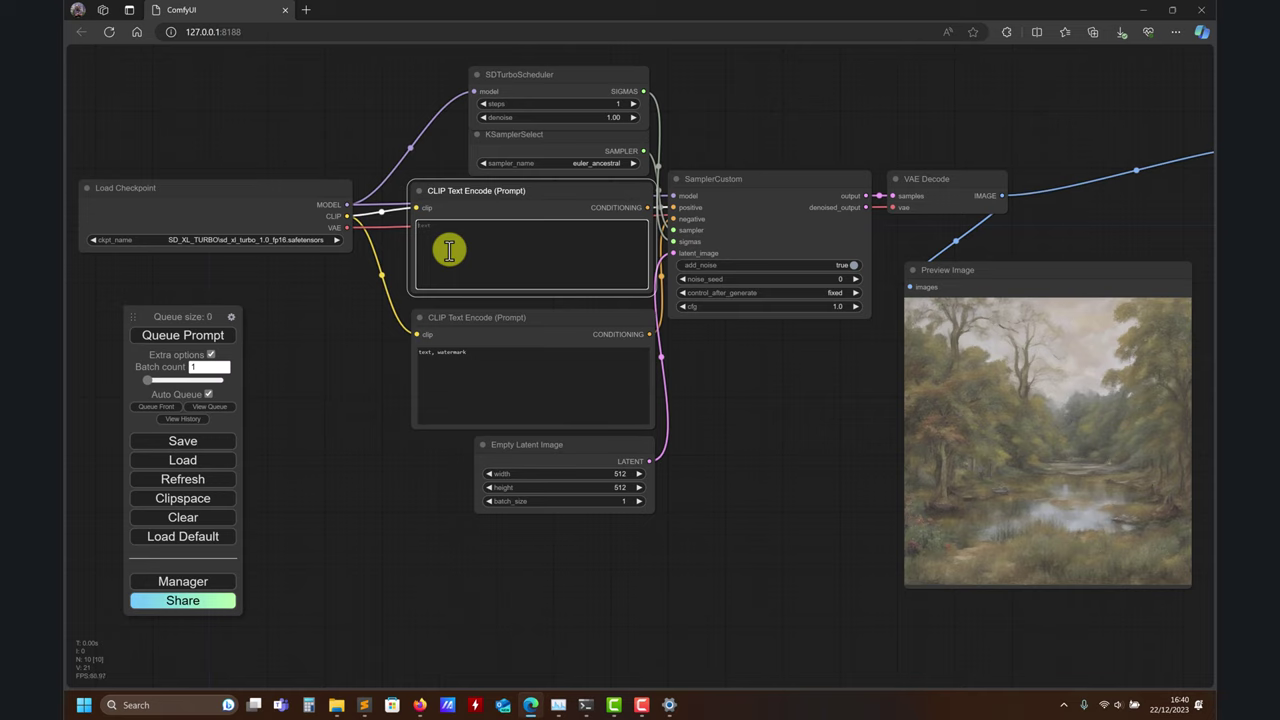
type("snowman")
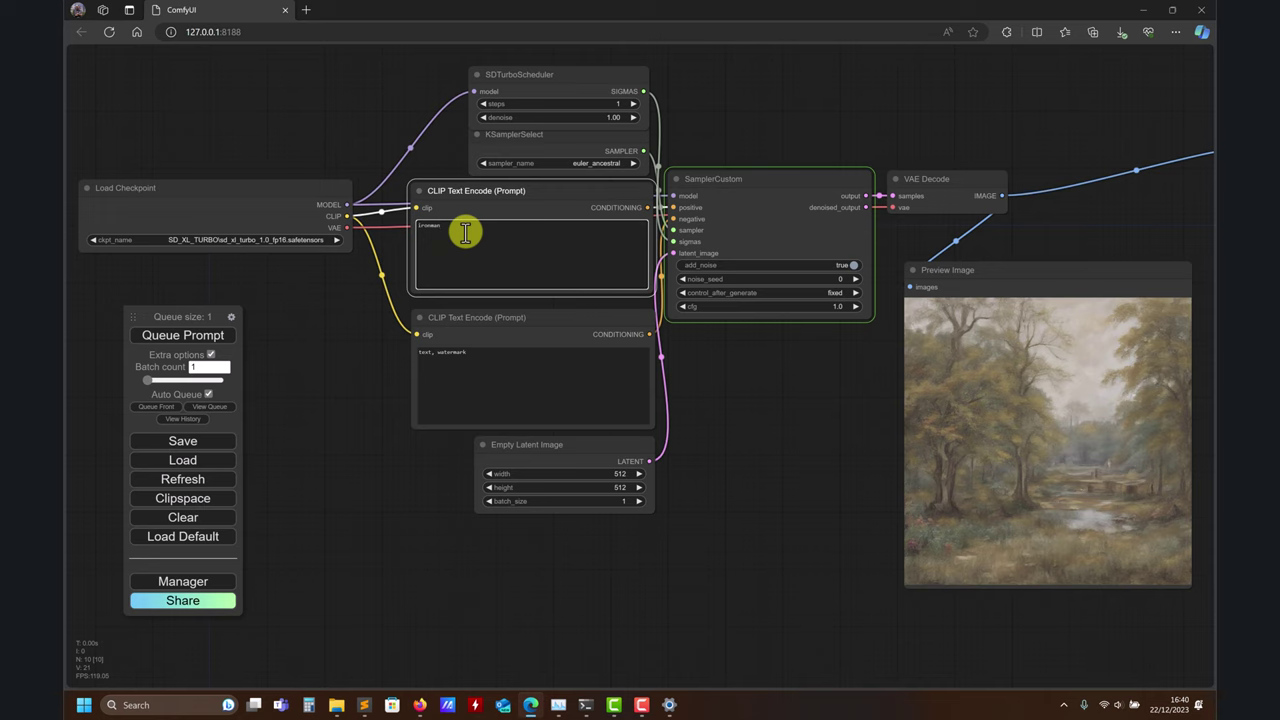
left_click_drag(781, 418, 745, 425)
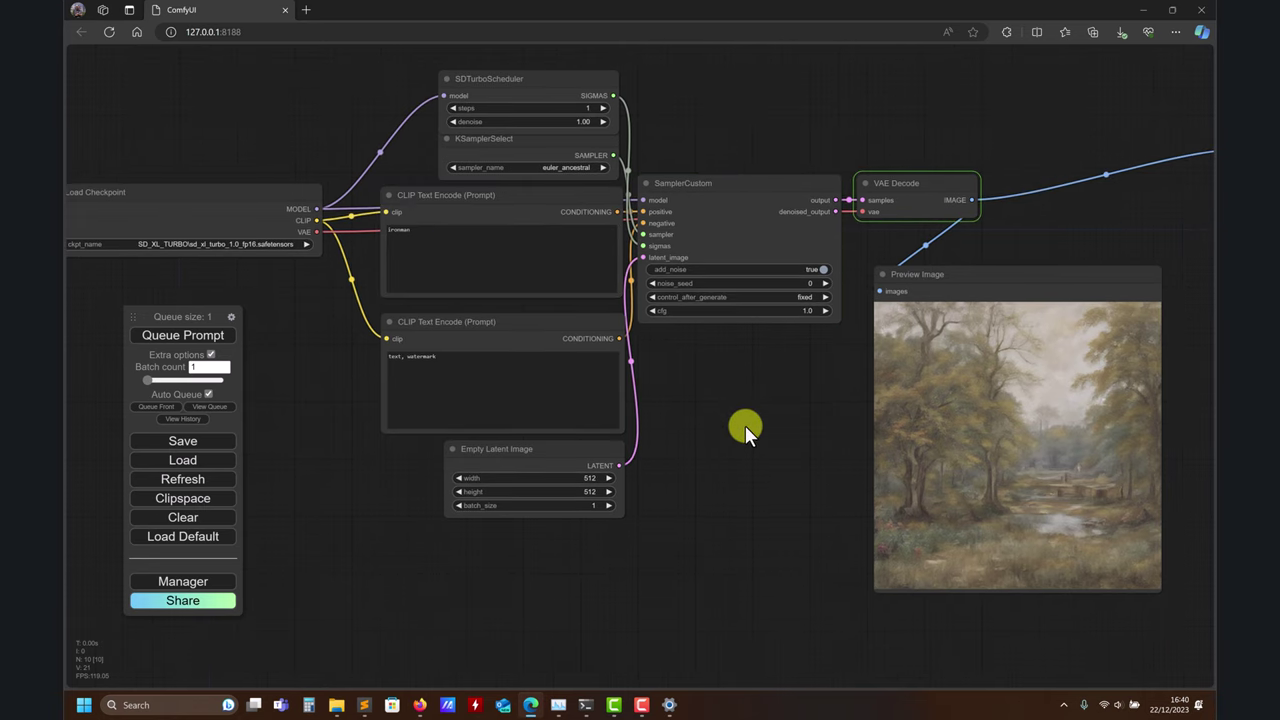
left_click(438, 238)
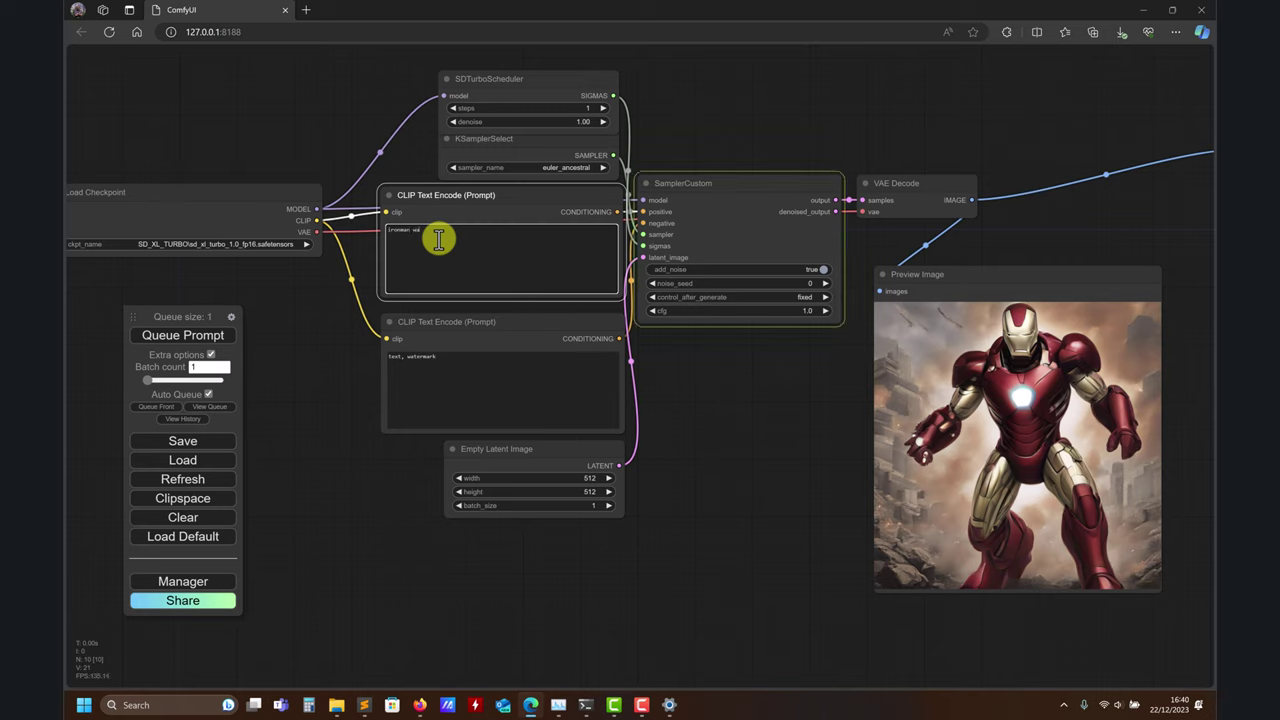
type("walking in alien,")
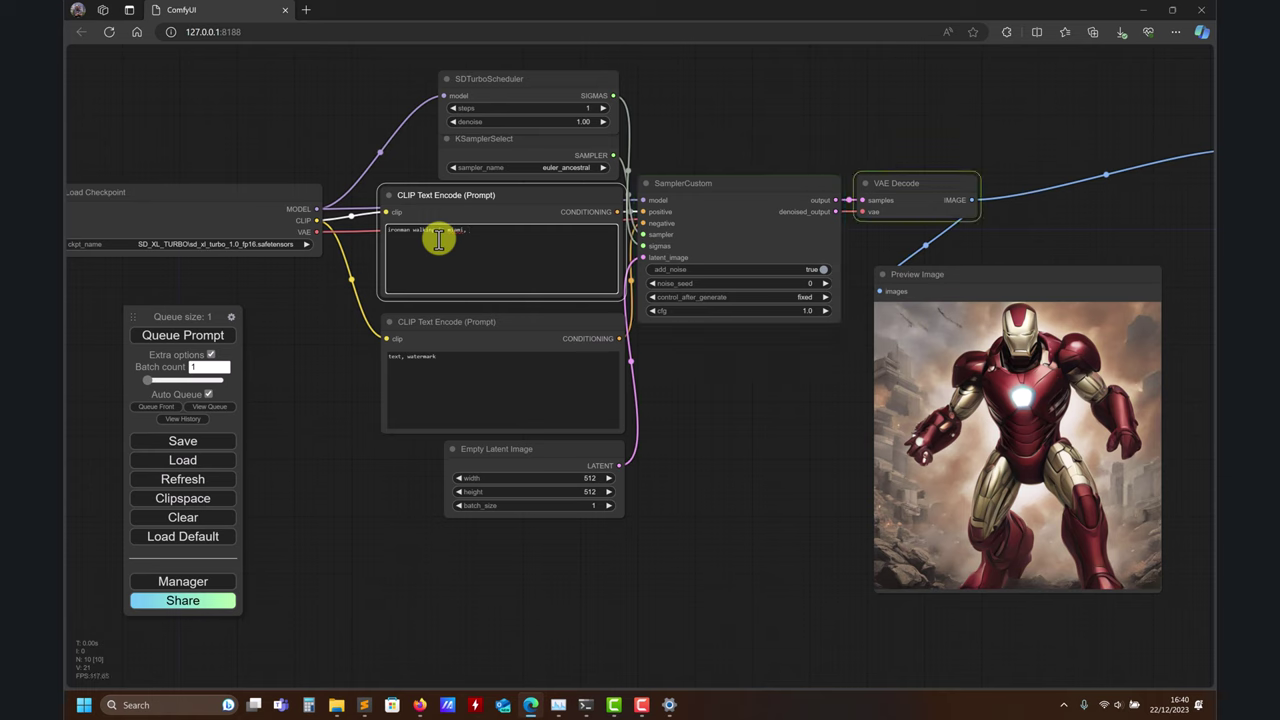
- Append "in a sunny day, drinking a pina colada, close to coast line" to the ironman prompt
type("in ")
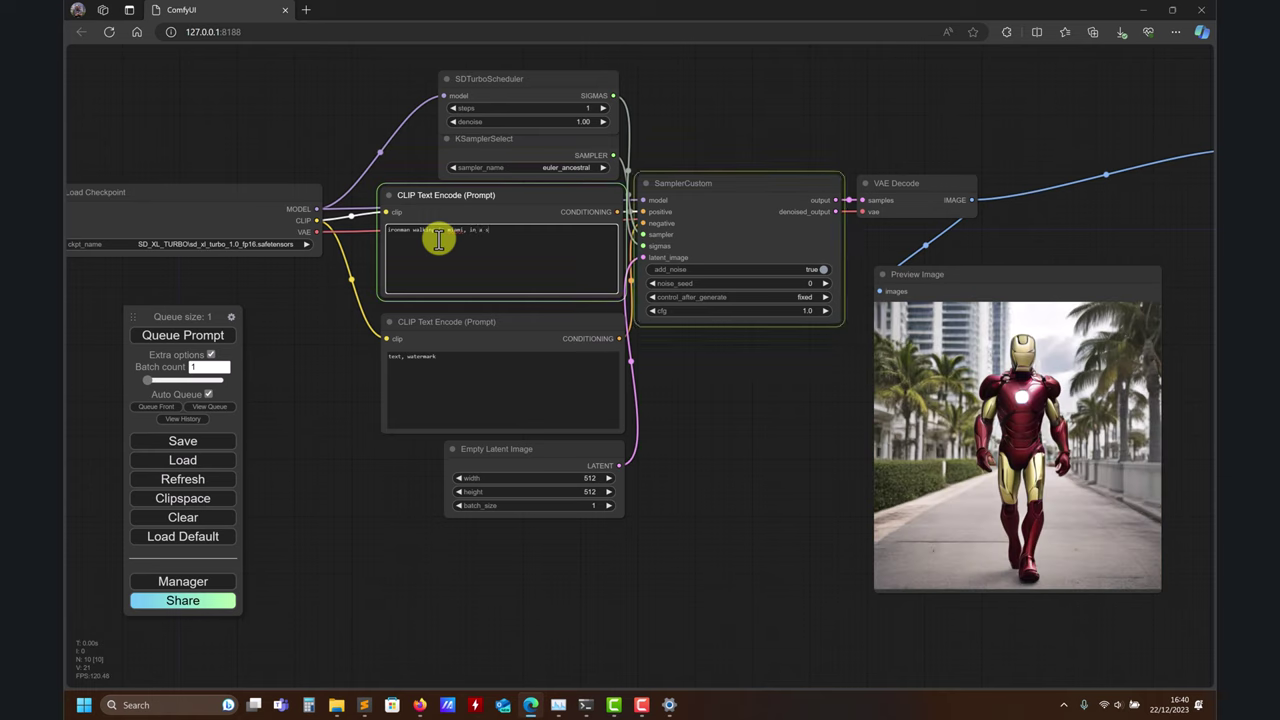
type("a sunny day,")
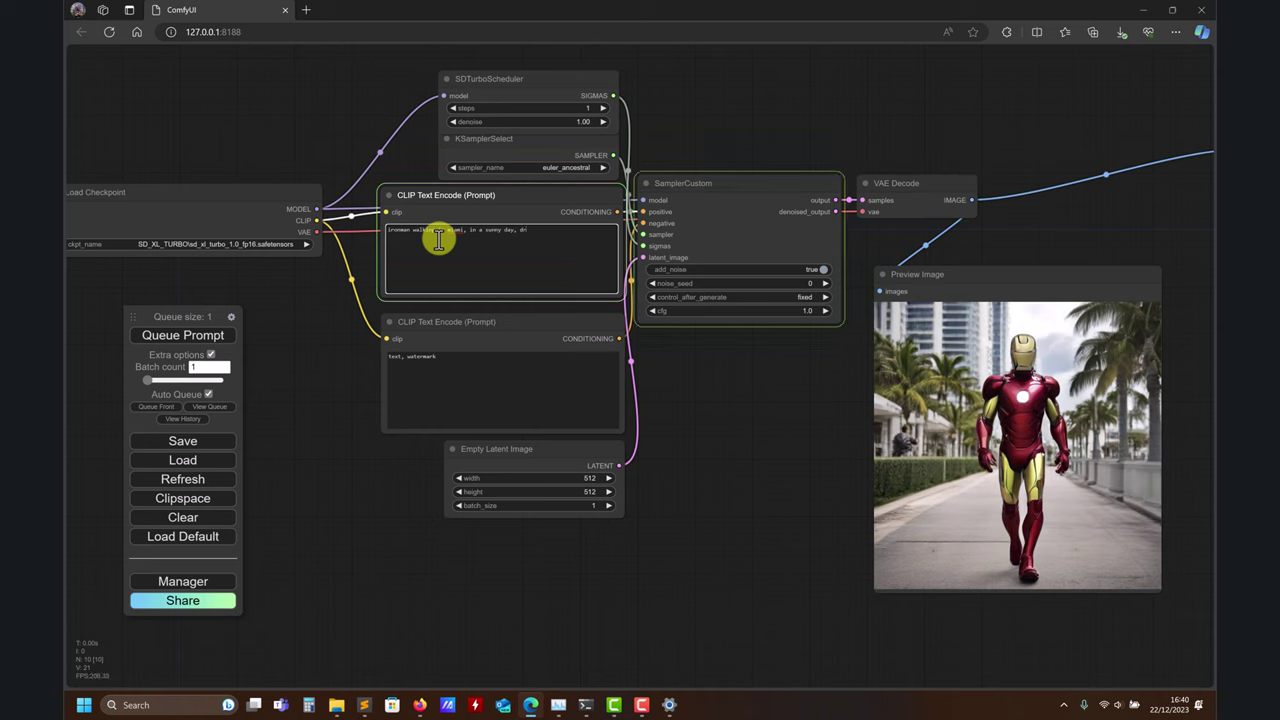
type(" drinking a")
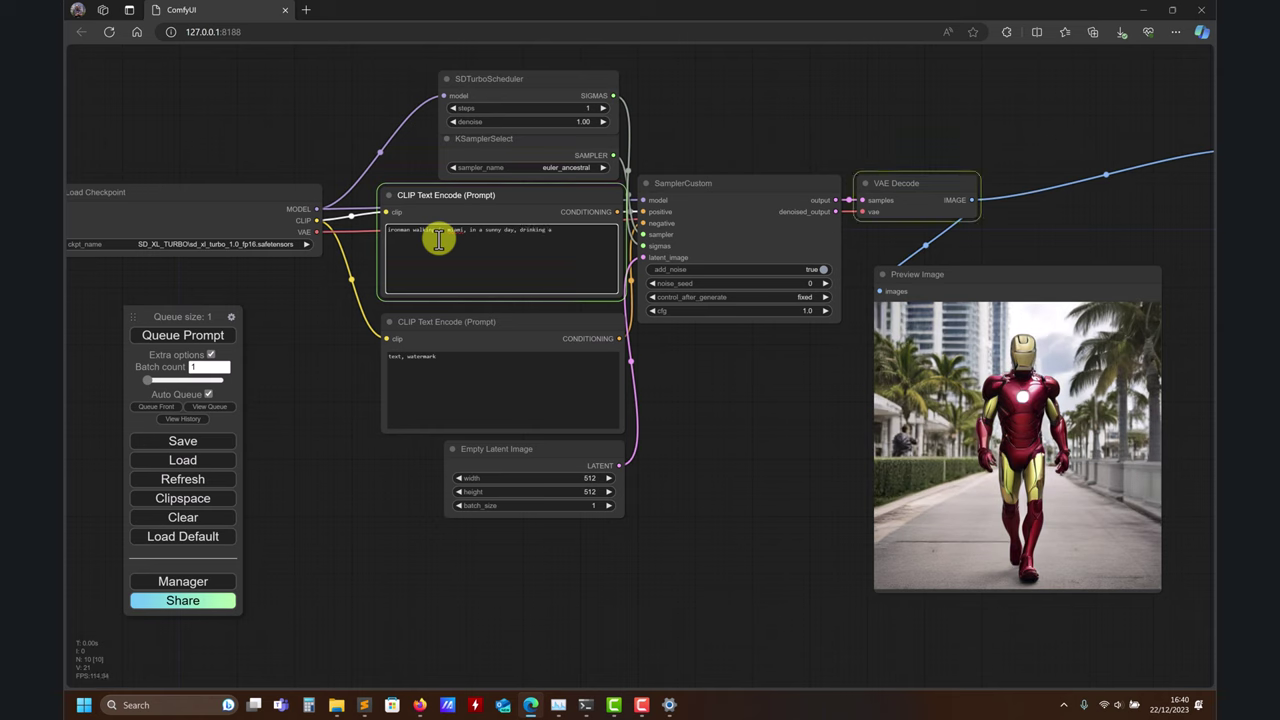
type(" pina cola")
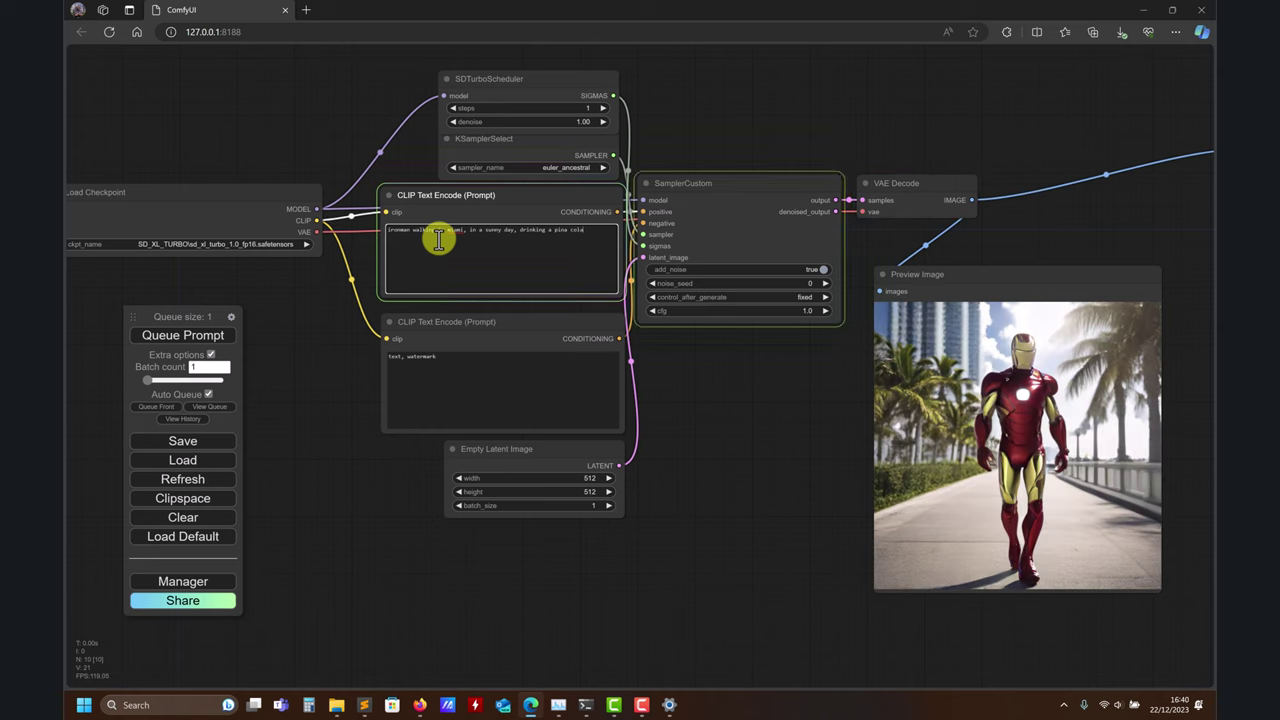
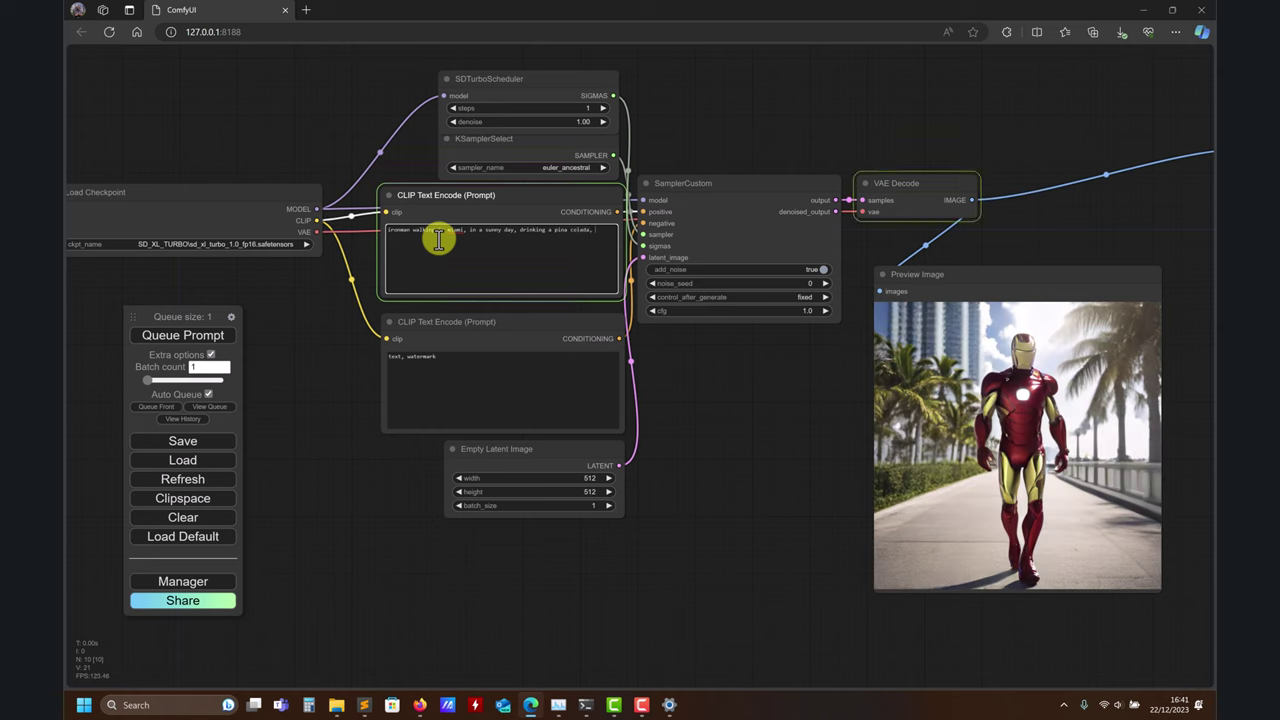
type("se to")
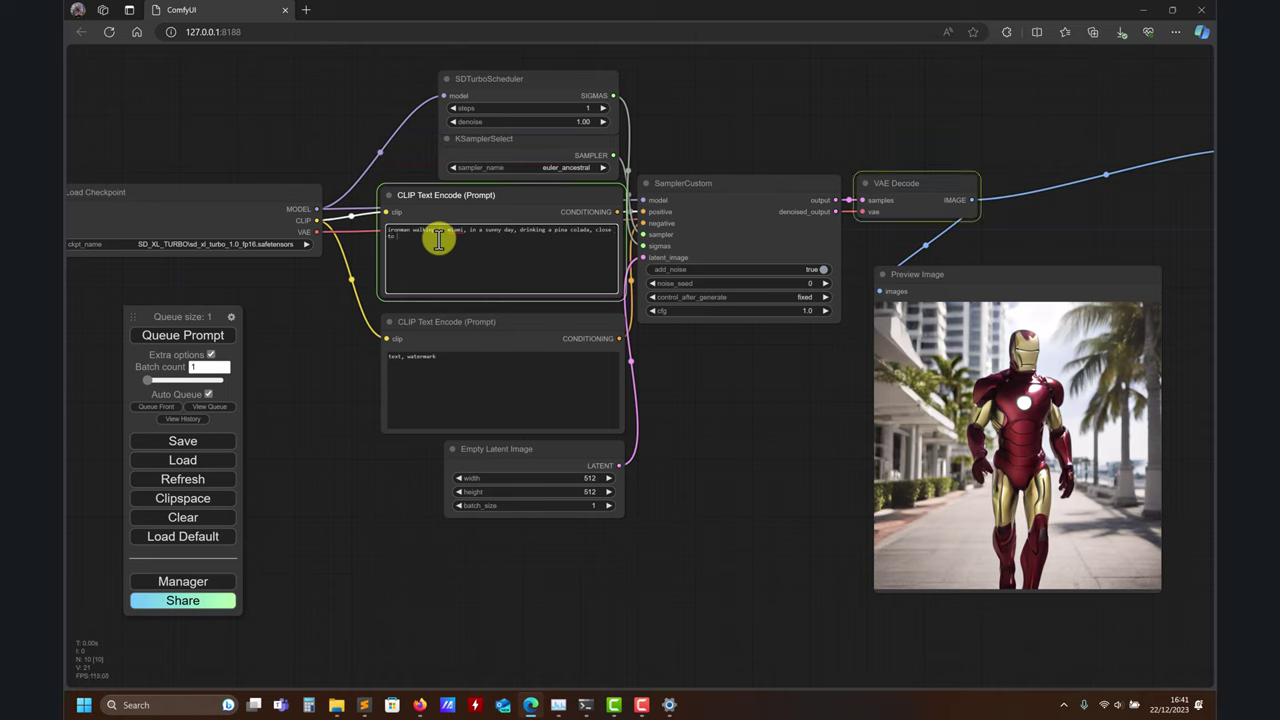
type(" coc")
type("t line")
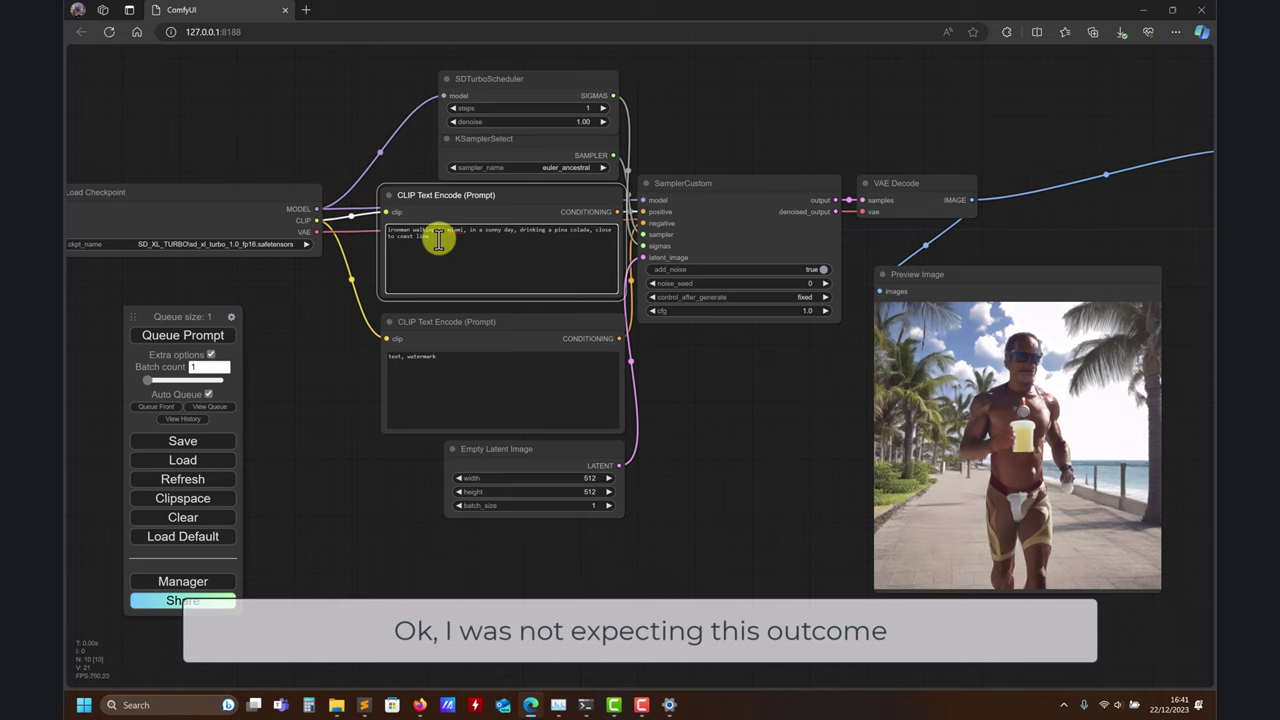
- Delete the end of the positive prompt back to "ironman walking in miami,"
key("BackSpace")
key("BackSpace")
key("BackSpace")
key("BackSpace")
key("BackSpace")
key("BackSpace")
key("BackSpace")
key("BackSpace")
key("BackSpace")
key("BackSpace")
key("BackSpace")
key("BackSpace")
key("BackSpace")
key("BackSpace")
key("BackSpace")
key("BackSpace")
key("BackSpace")
key("BackSpace")
key("BackSpace")
key("BackSpace")
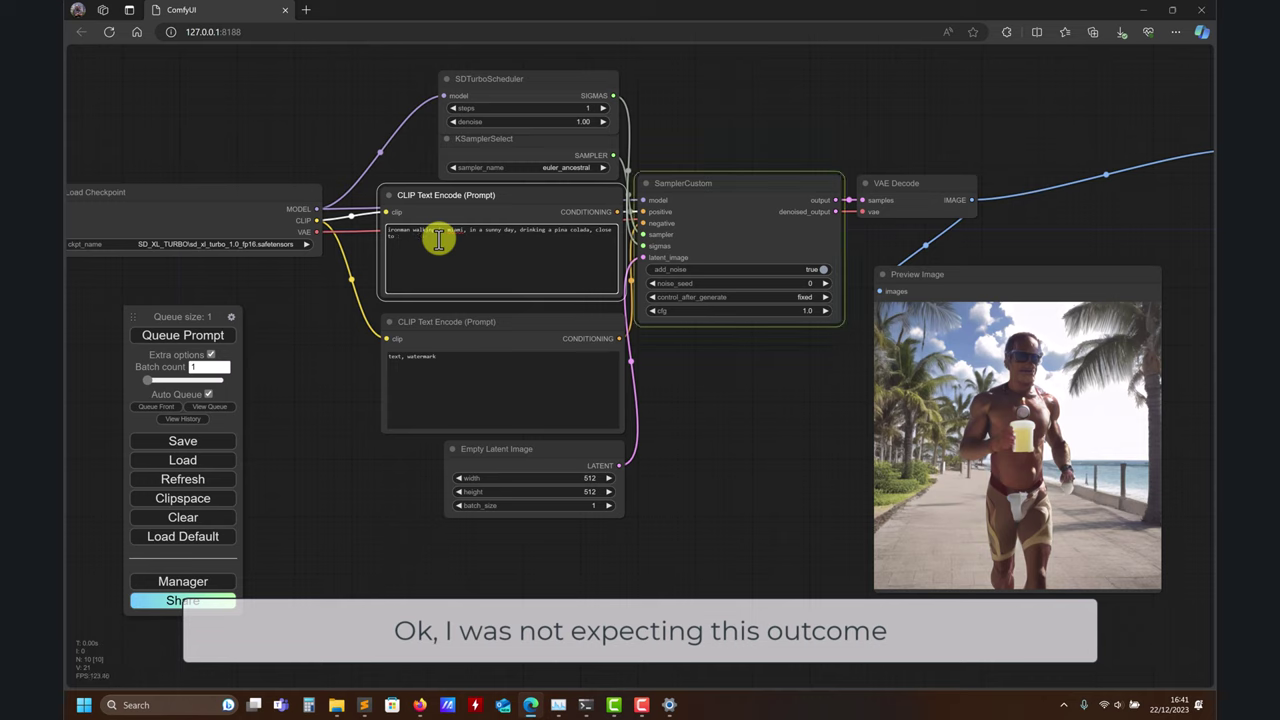
key("BackSpace")
key("BackSpace")
key("BackSpace")
key("BackSpace")
key("BackSpace")
key("BackSpace")
key("BackSpace")
key("BackSpace")
key("BackSpace")
key("BackSpace")
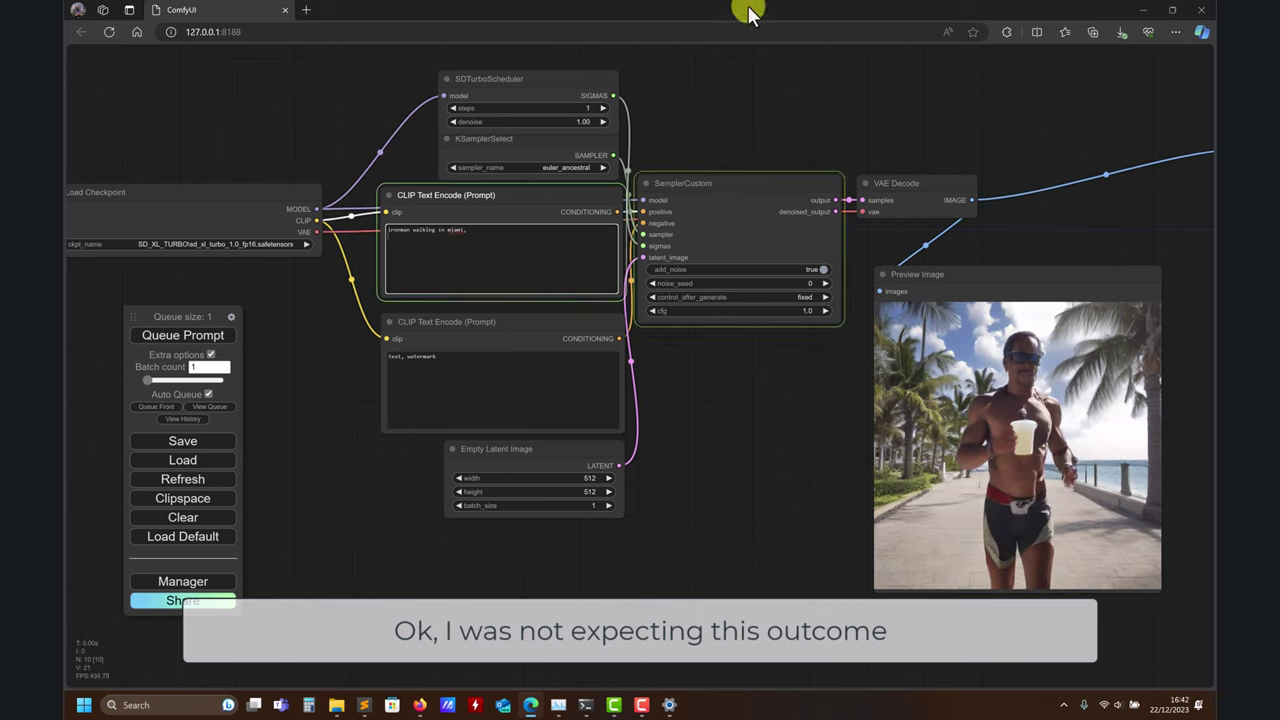
- Close the ComfyUI browser window and the command console running its server
left_click_drag(750, 17, 662, 113)
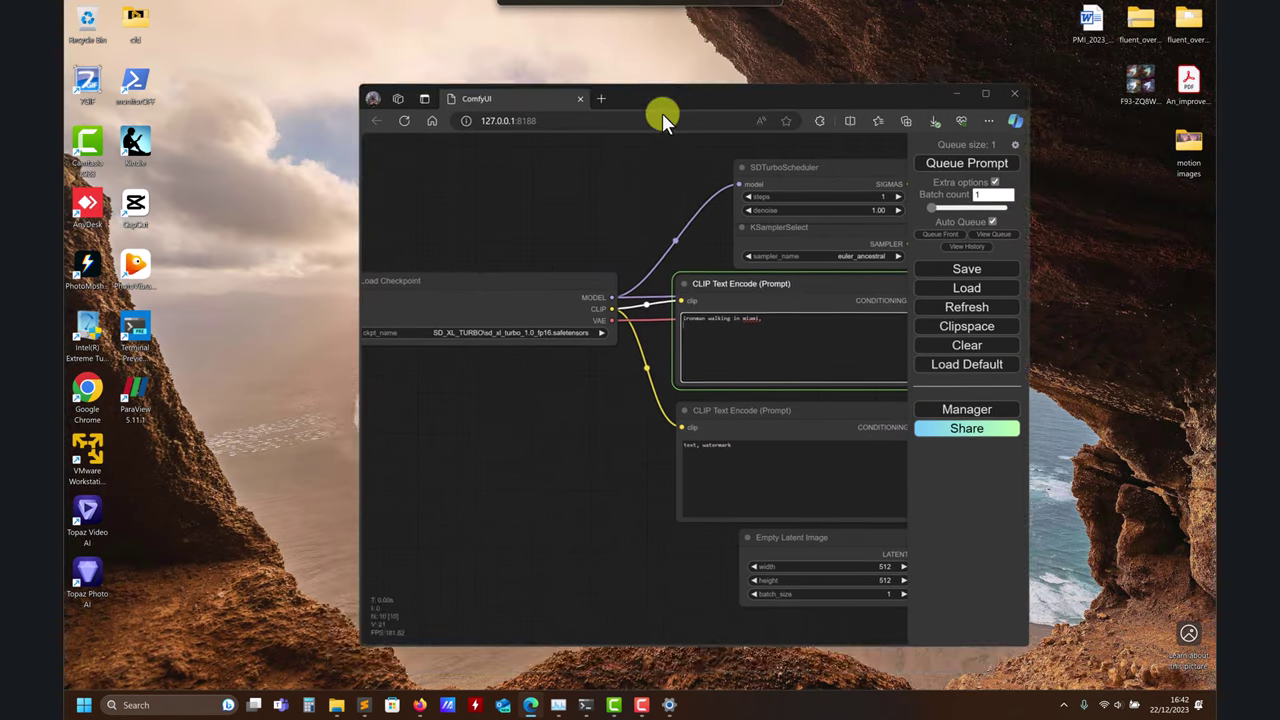
left_click(975, 120)
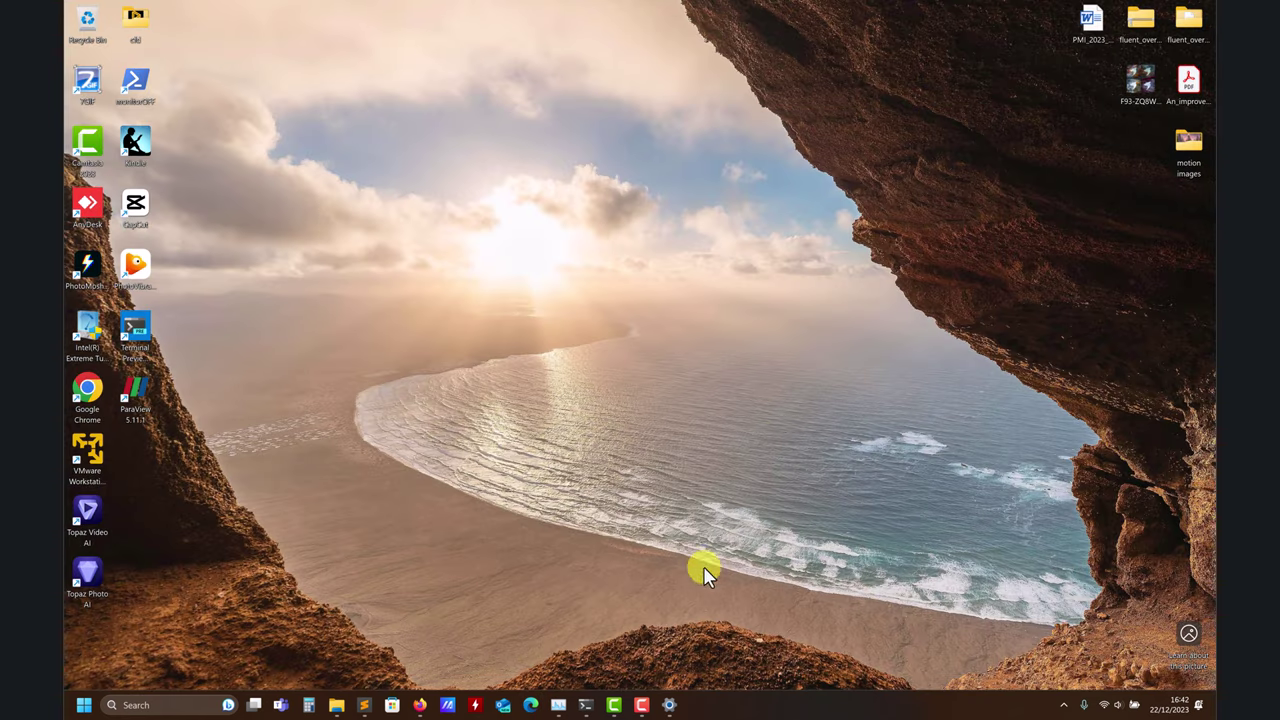
left_click(586, 705)
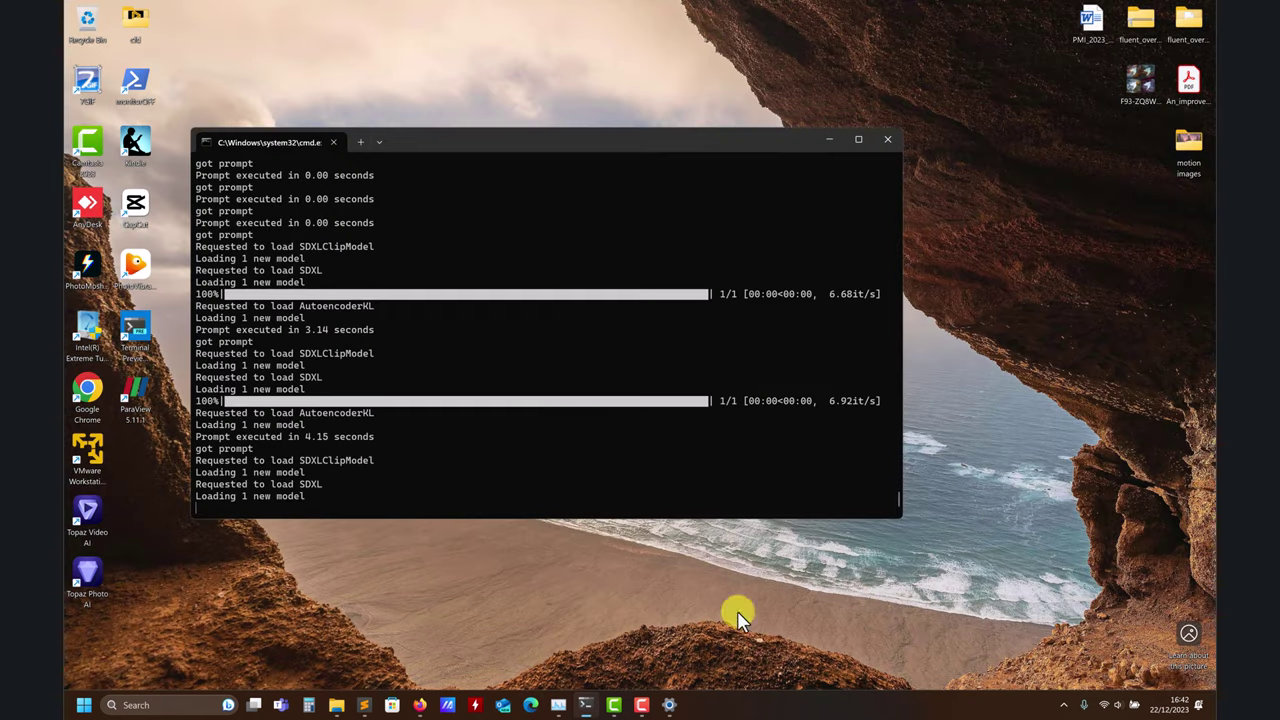
left_click(885, 141)
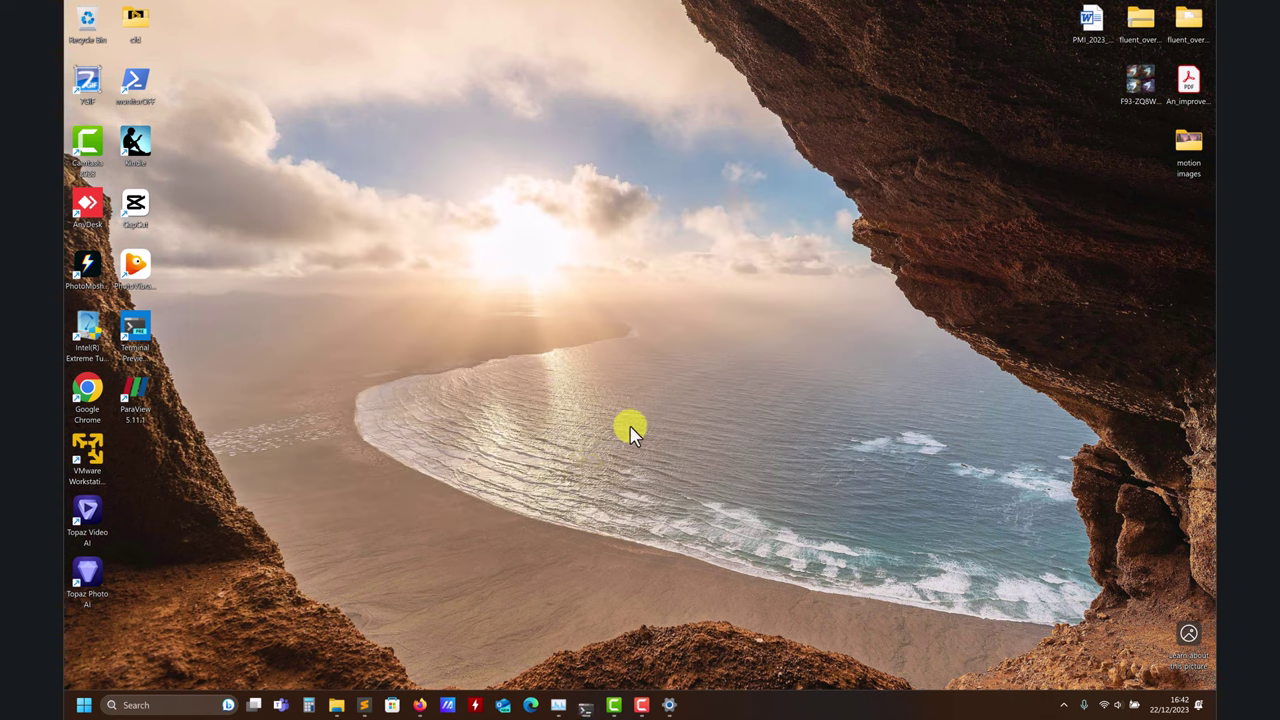
- Switch to Firefox and look over the ComfyUI GitHub repository page
mouse_move(418, 703)
left_click(474, 656)
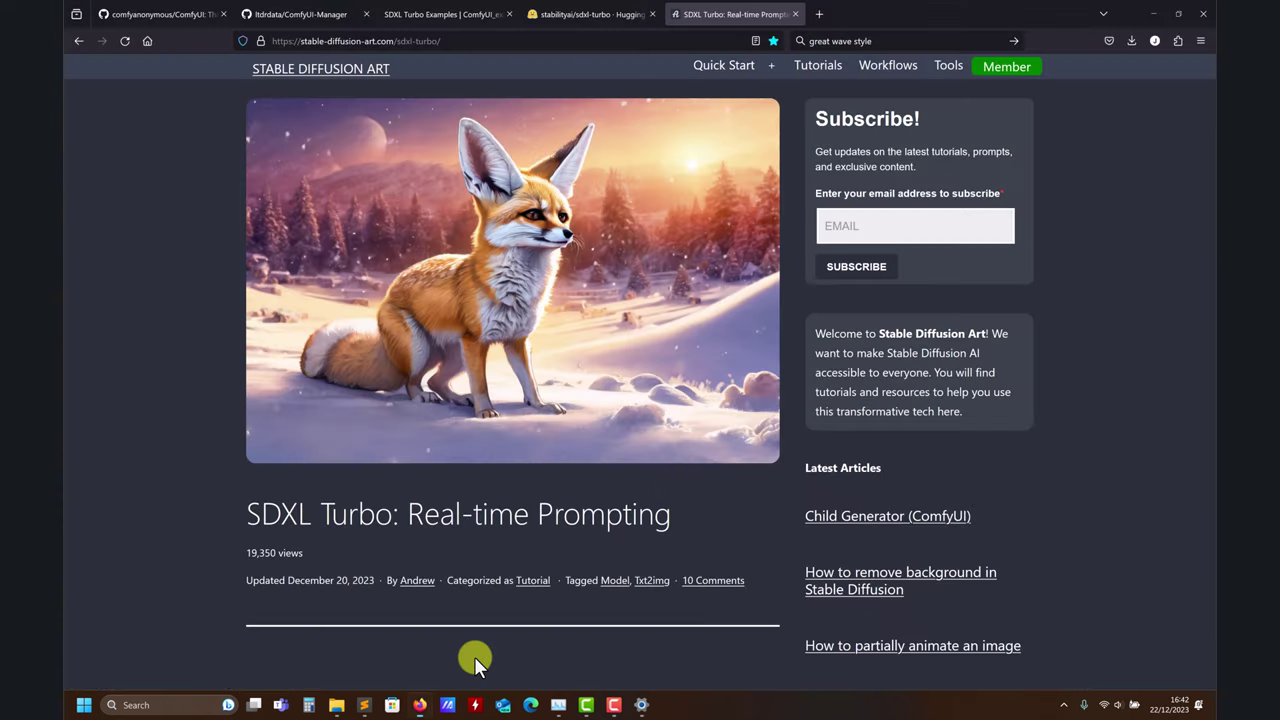
left_click(145, 14)
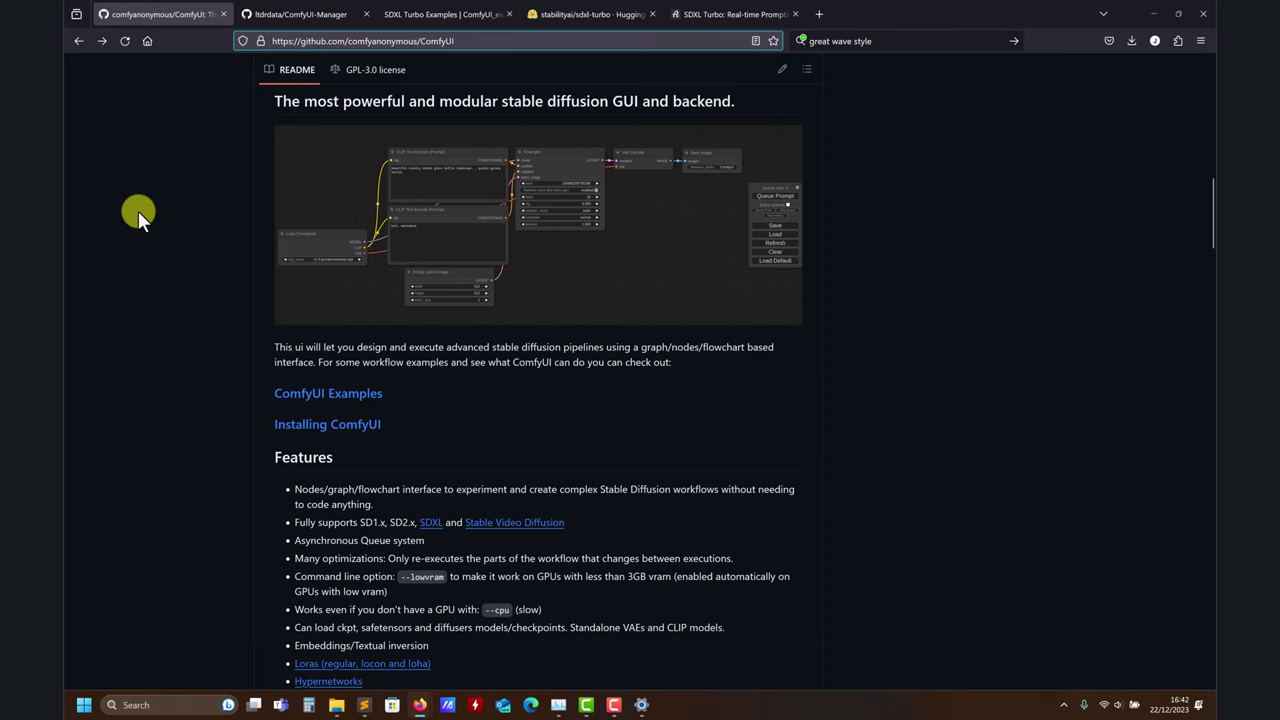
scroll(138, 211, "up", 10)
- Examine the method 1 installation commands in the ComfyUI-Manager repository's README, highlighting the cd custom_nodes and git clone lines
left_click(265, 14)
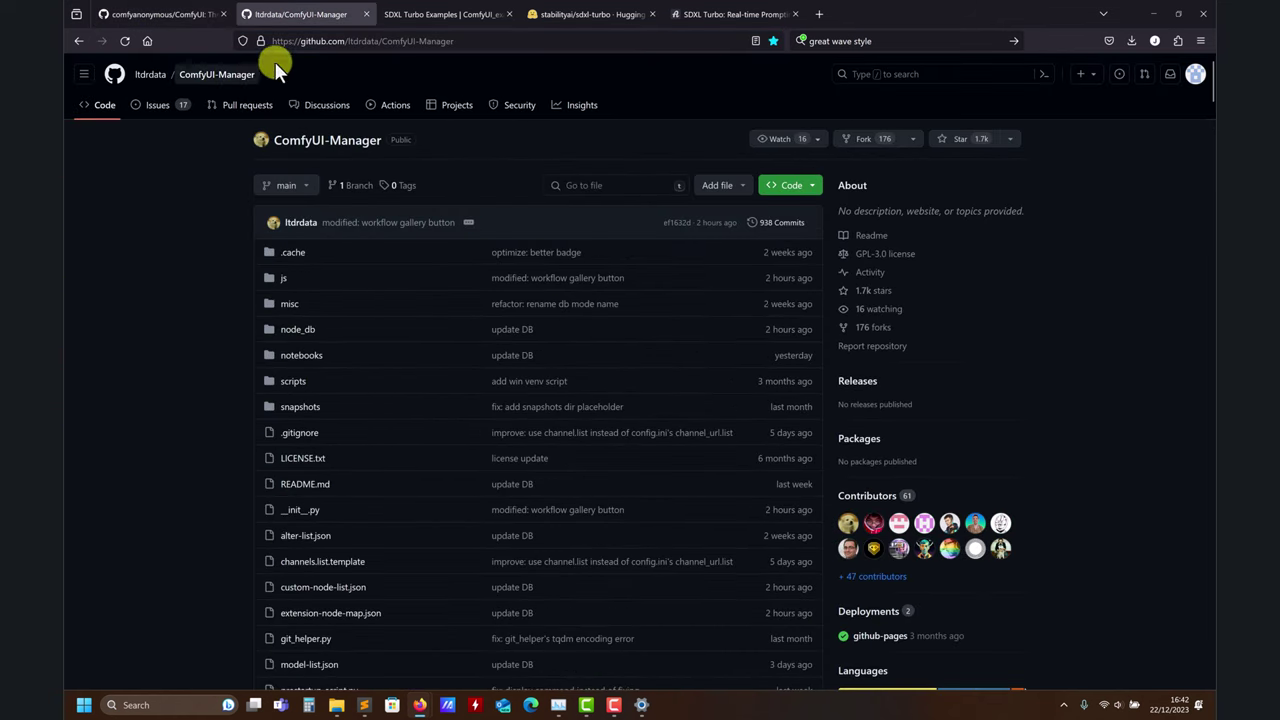
scroll(166, 250, "down", 6)
scroll(167, 245, "down", 8)
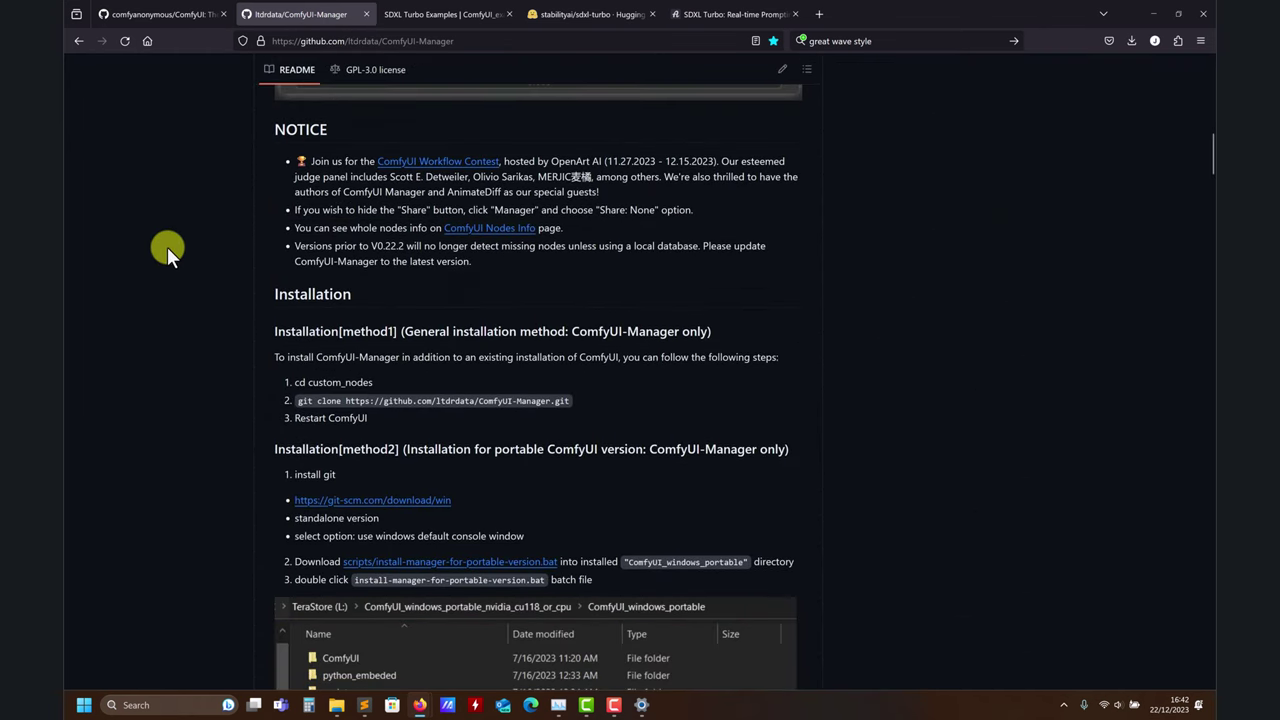
scroll(167, 247, "down", 1)
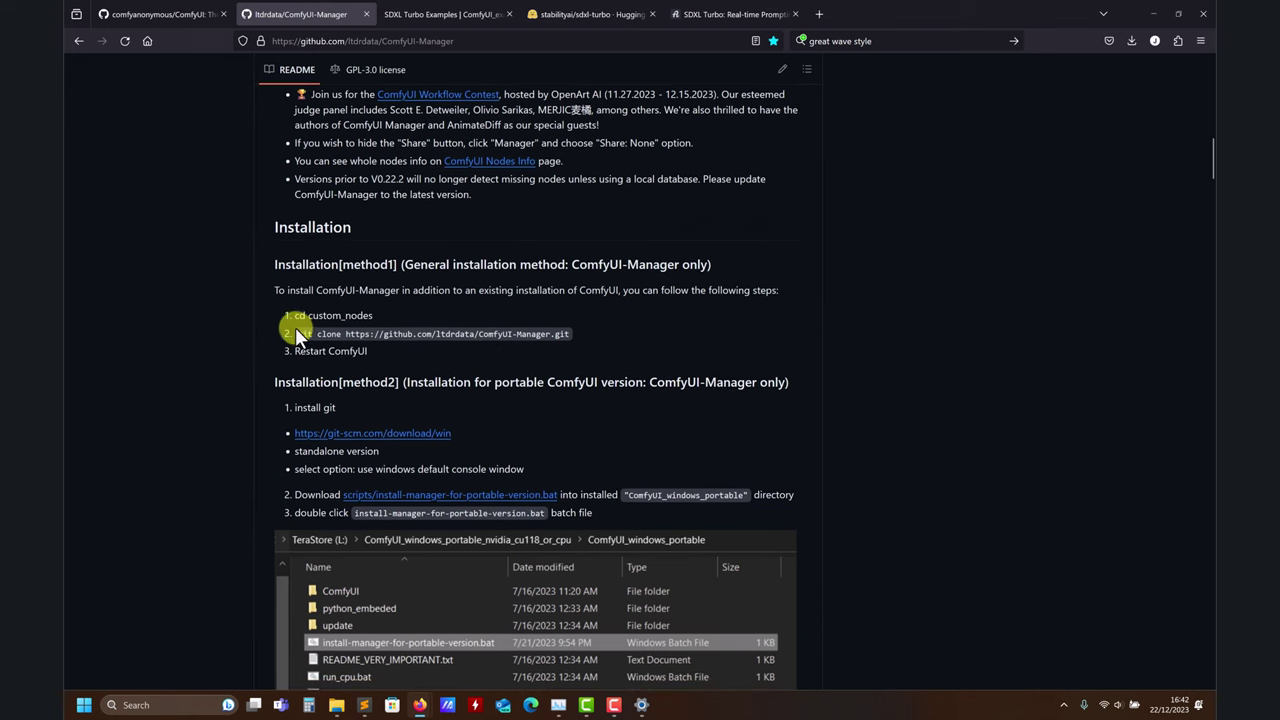
left_click_drag(291, 312, 372, 312)
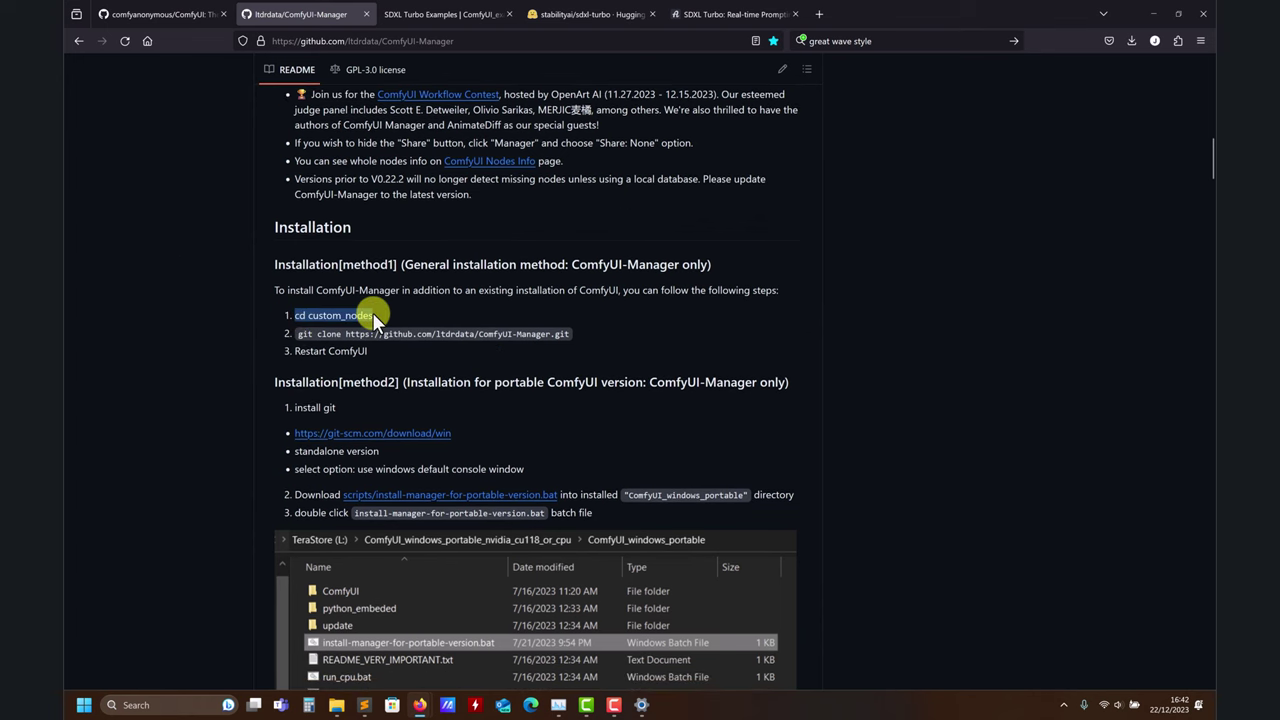
left_click(578, 328)
left_click_drag(578, 328, 297, 342)
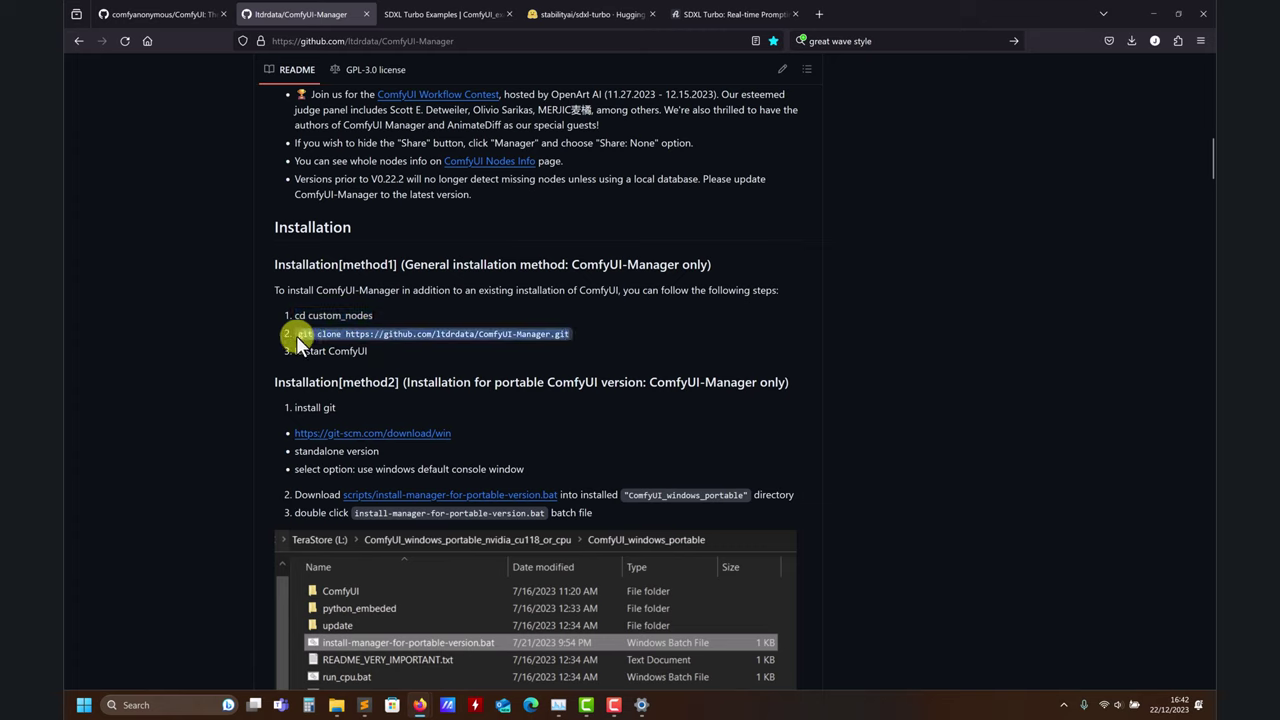
left_click(355, 349)
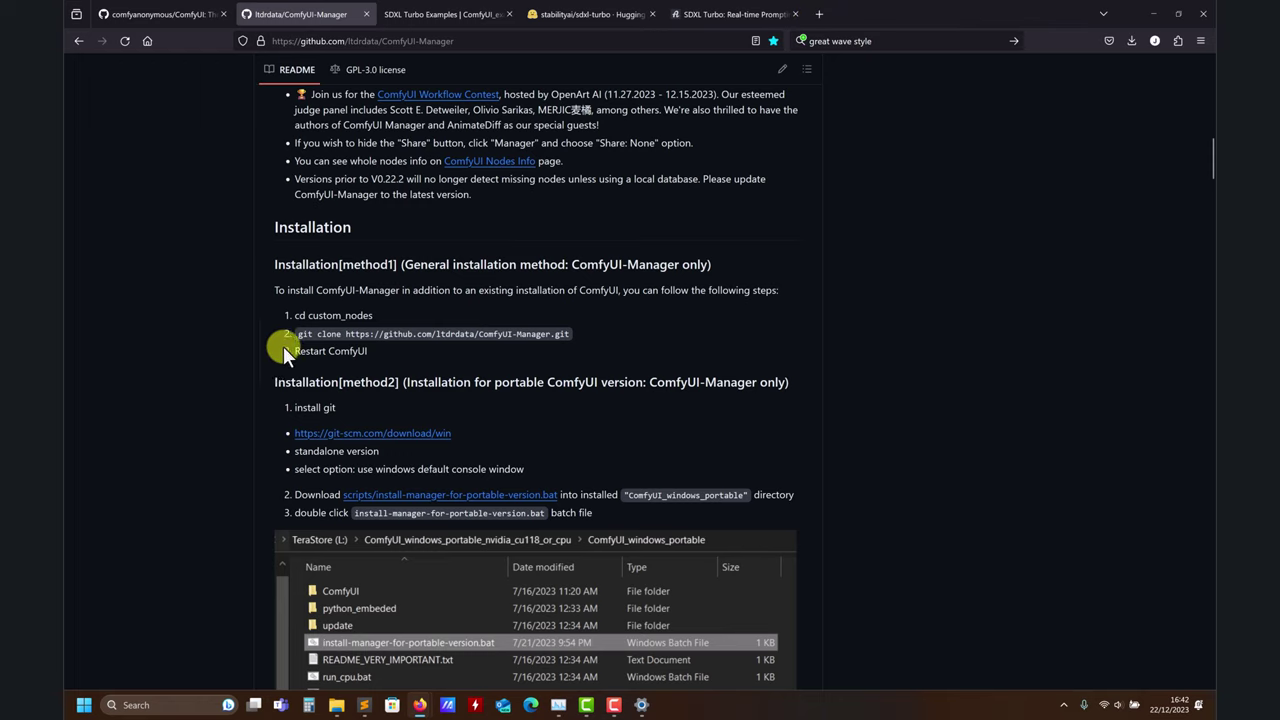
- Search the web for "git windows" in a new tab and open the Git download page for Windows
left_click(820, 17)
left_click(814, 40)
type("git windows")
key("Return")
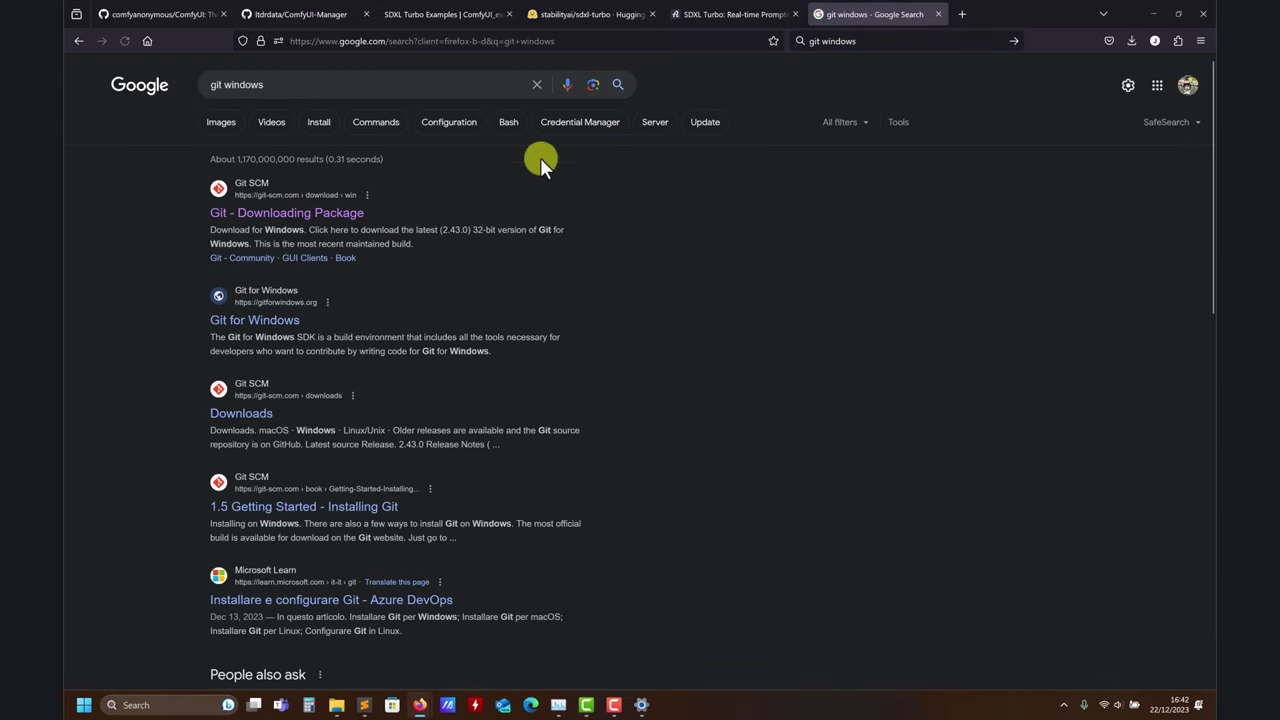
left_click(286, 212)
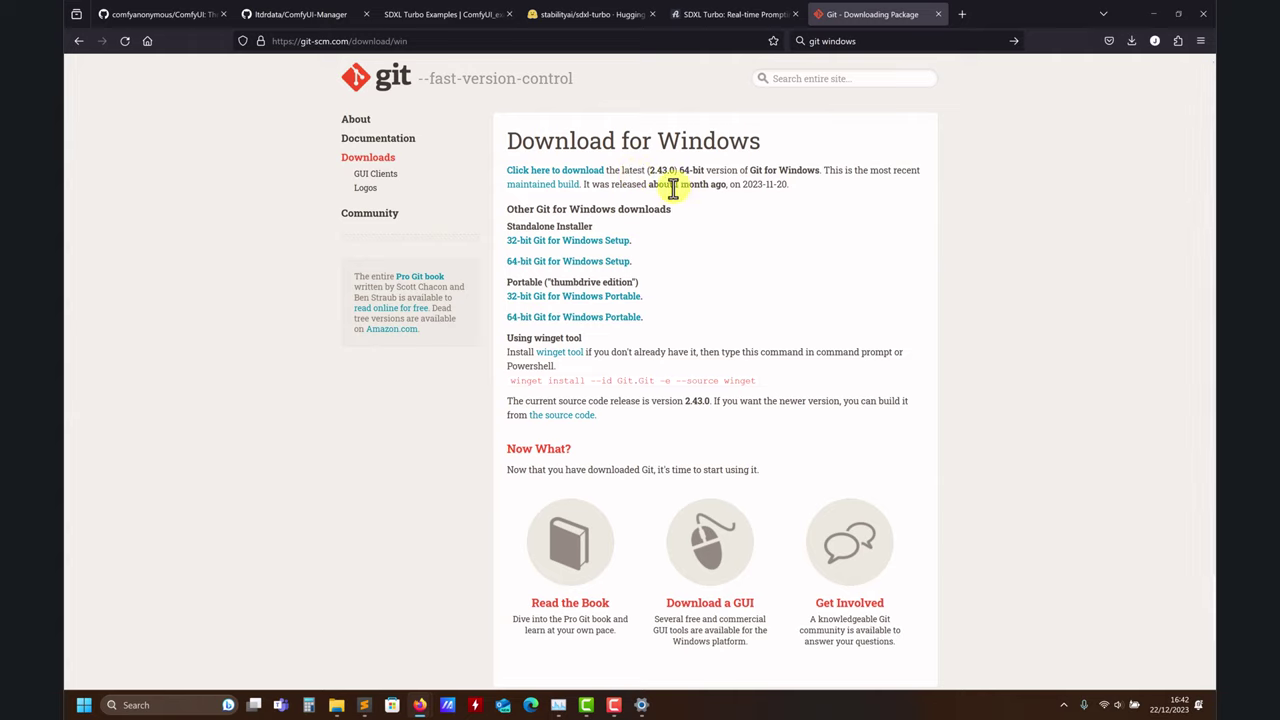
- Return to the ComfyUI-Manager README and review the custom_nodes folder and git clone instructions of method 1
left_click(290, 14)
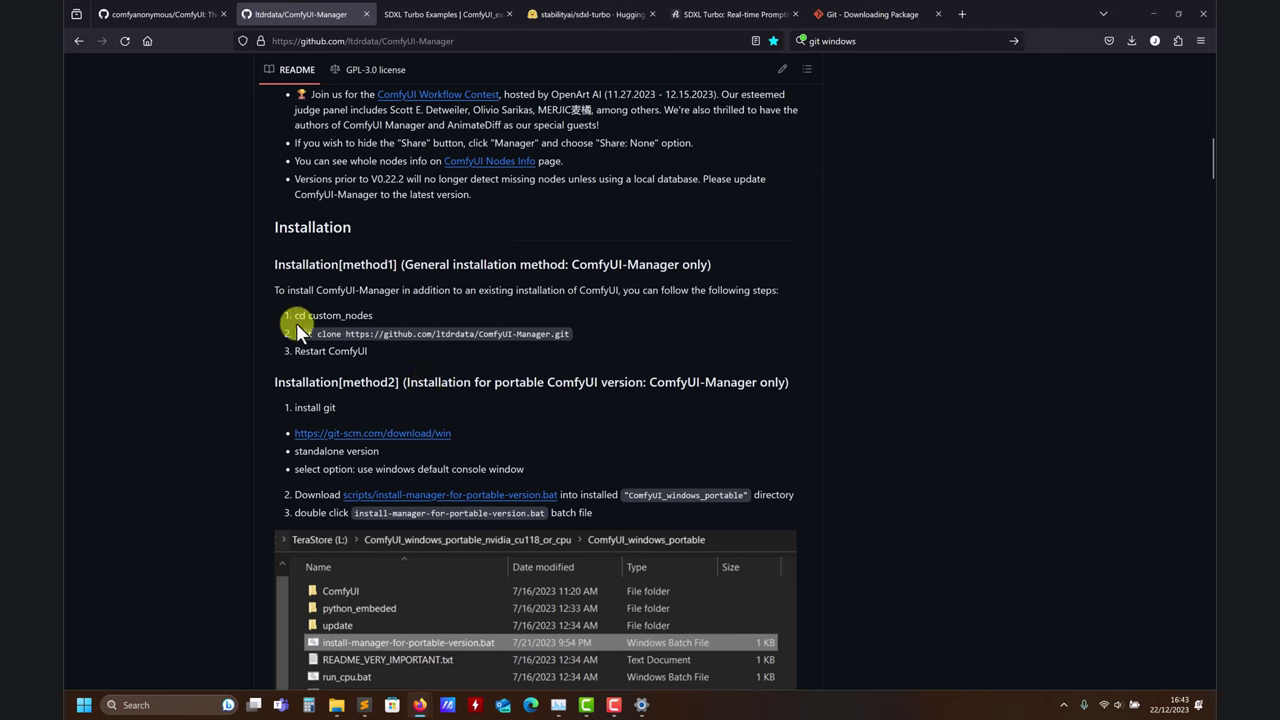
left_click_drag(297, 316, 372, 317)
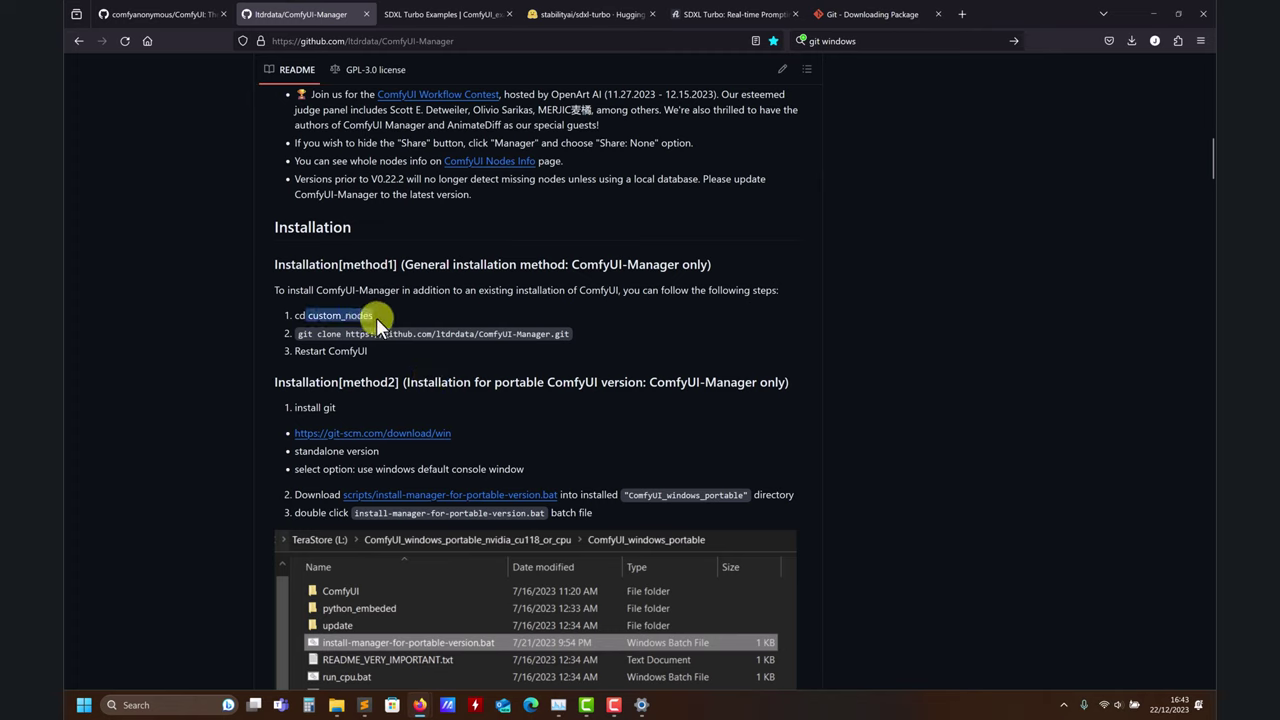
left_click(323, 338)
triple_click(323, 338)
left_click(1014, 256)
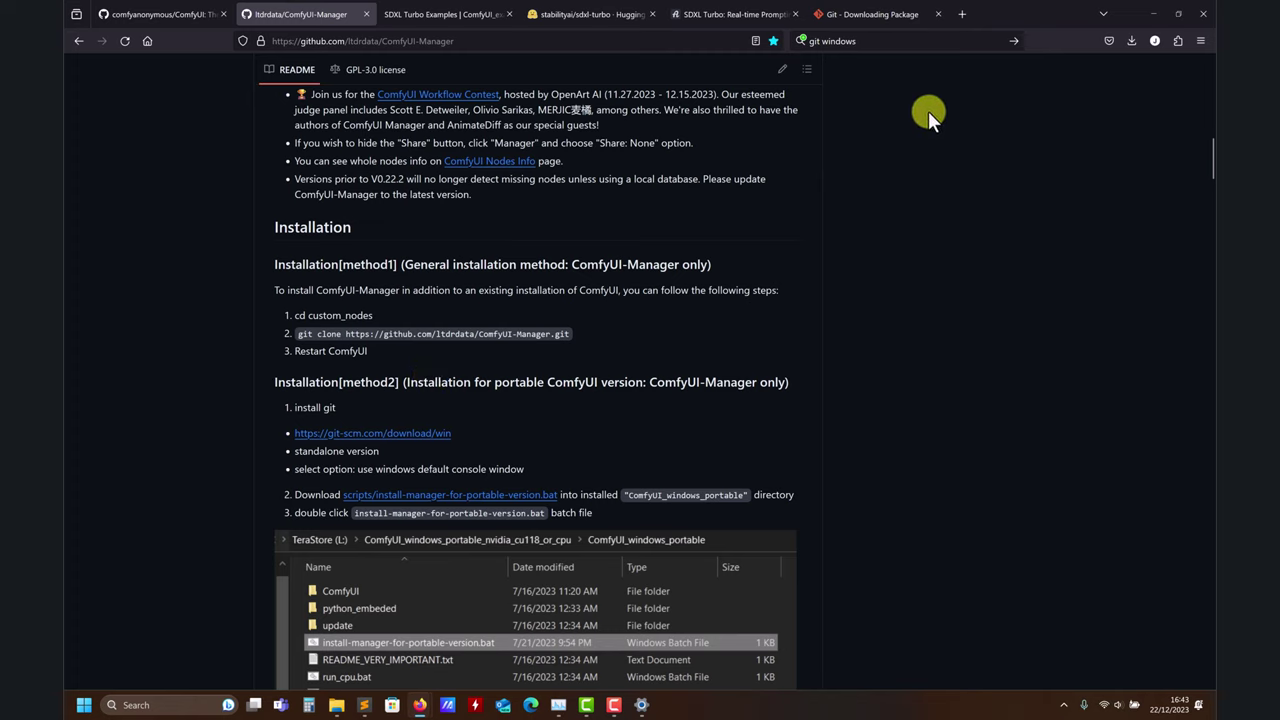
- Switch to File Explorer and go up from ComfyUI_windows_portable to ai-art-generators, opening its XComfyUI folder in a maximized window
left_click(1155, 13)
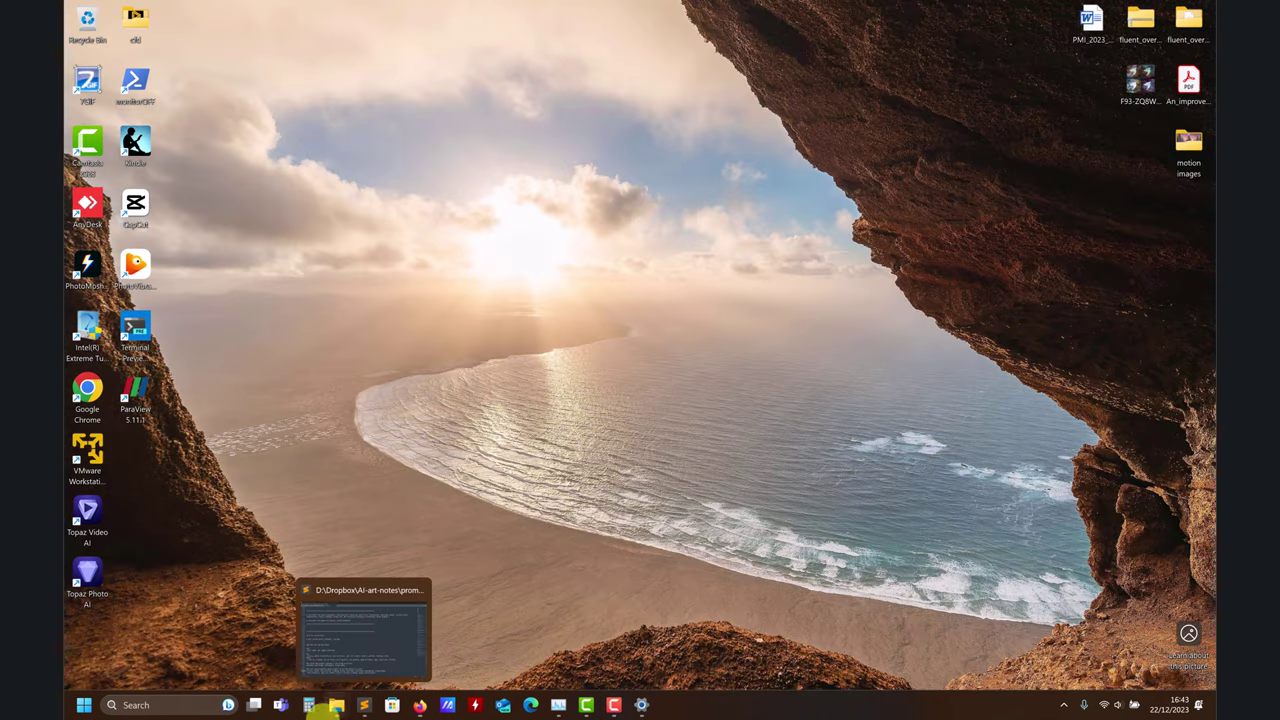
mouse_move(334, 702)
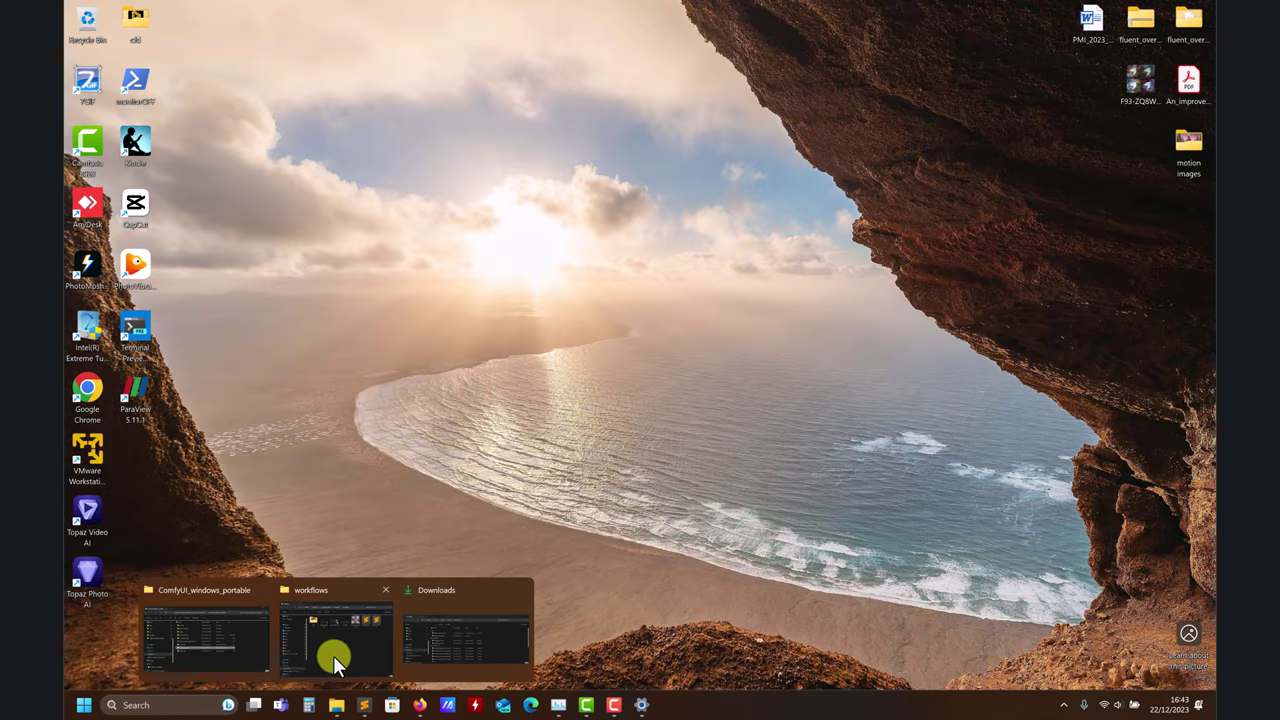
left_click(333, 655)
left_click(240, 643)
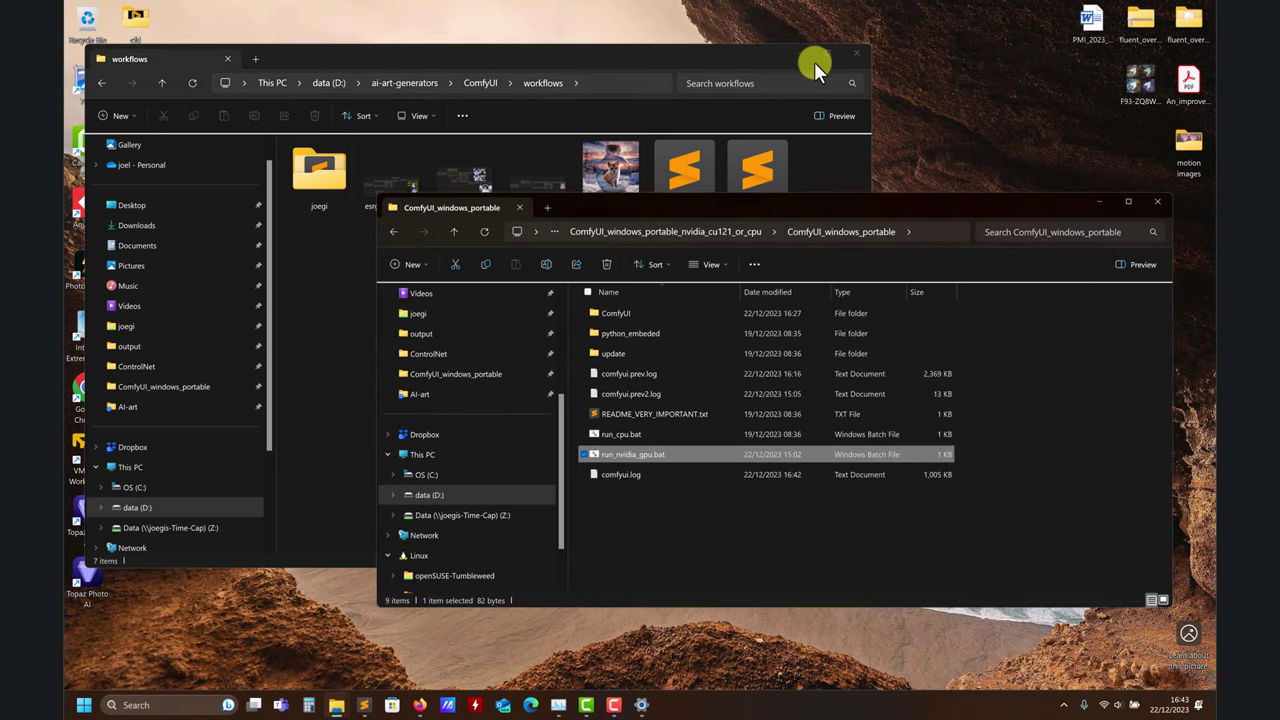
left_click(798, 53)
left_click(667, 231)
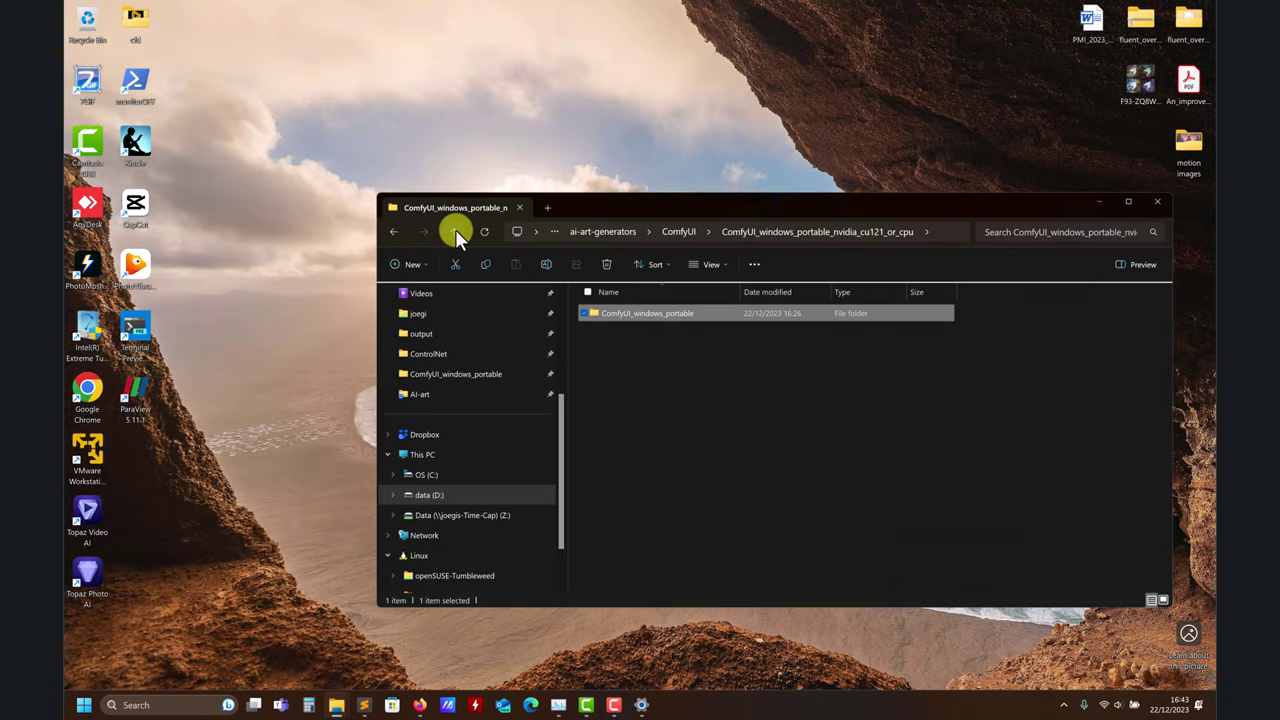
left_click(455, 231)
left_click(455, 231)
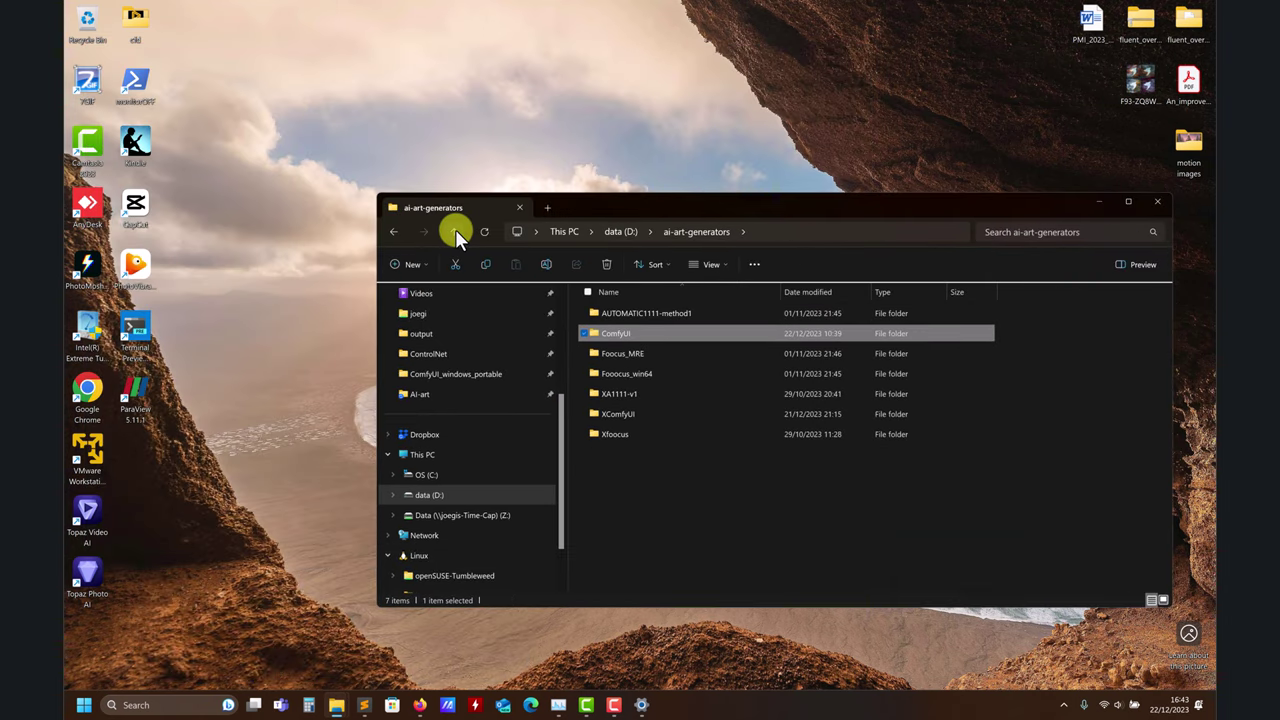
double_click(627, 414)
left_click(1130, 202)
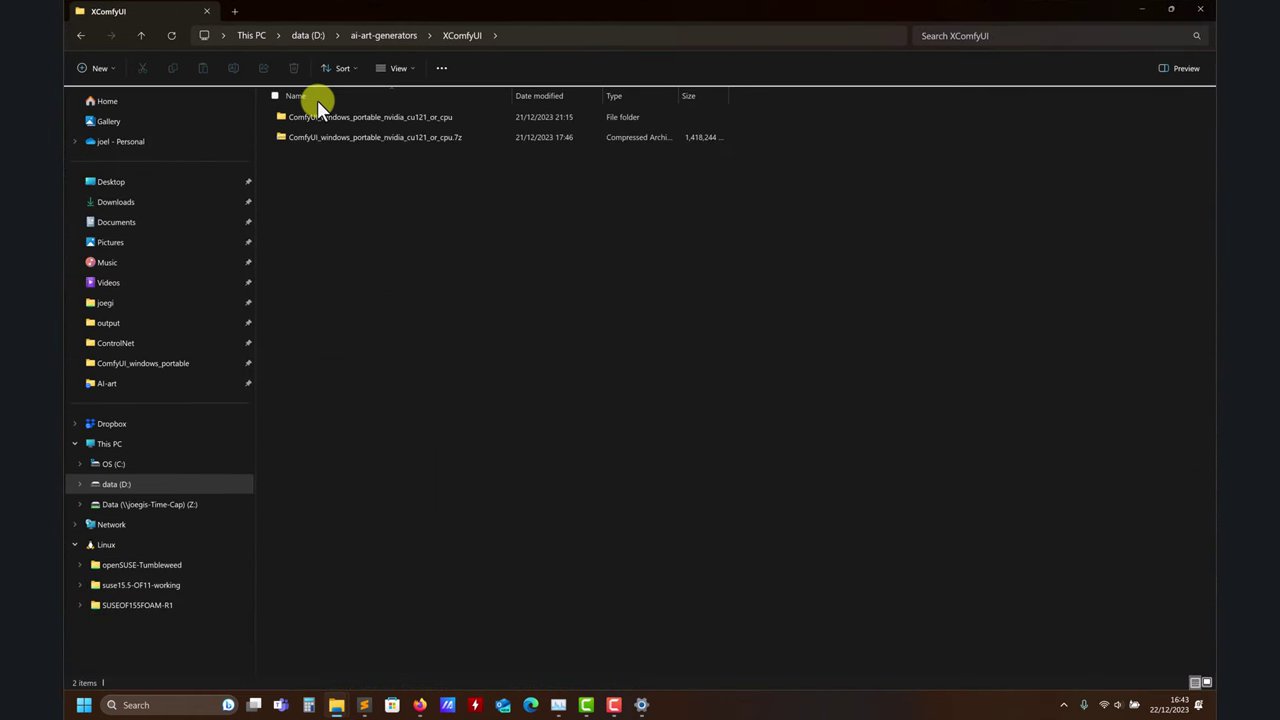
- Open the custom_nodes folder inside the portable install's ComfyUI folder and start a terminal there
double_click(330, 118)
double_click(324, 116)
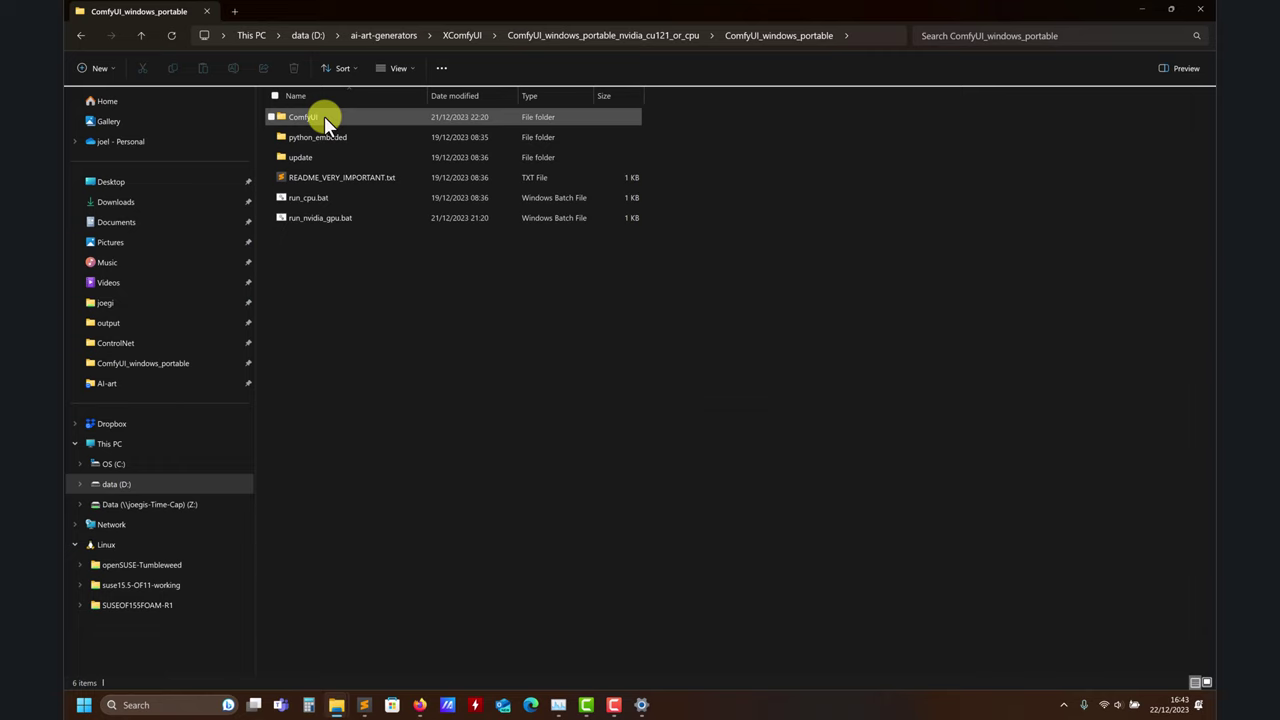
double_click(311, 119)
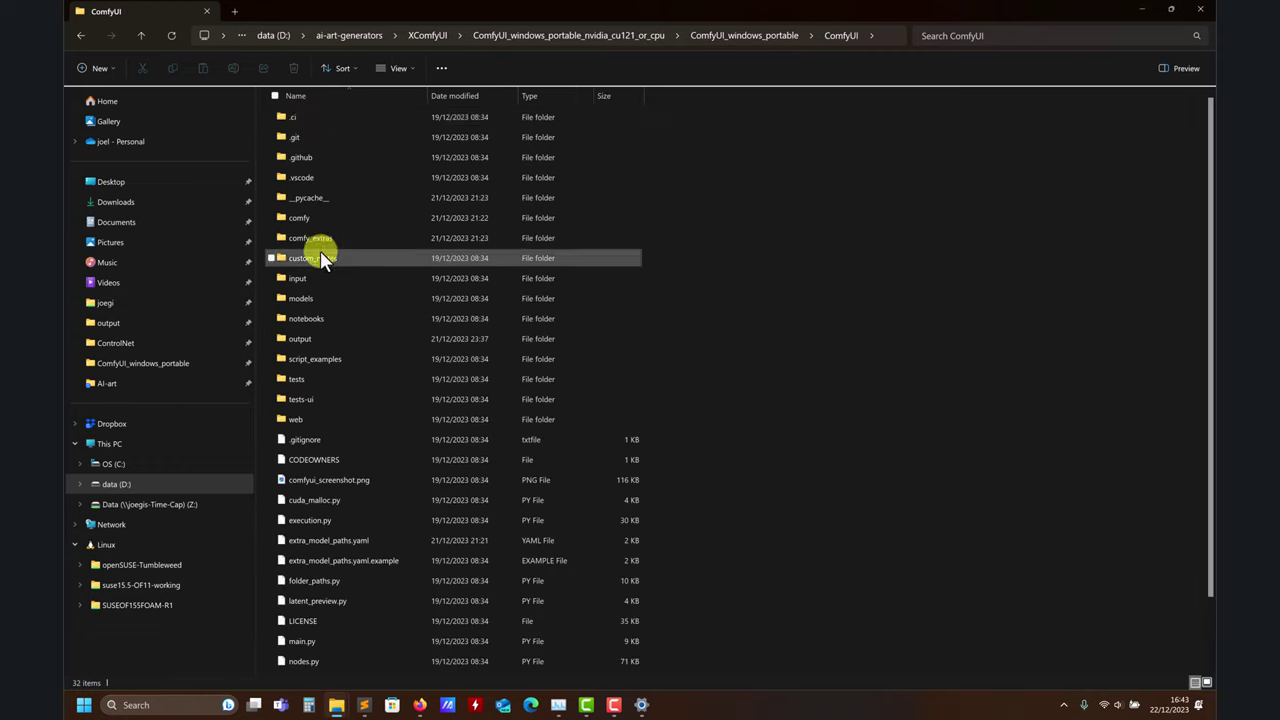
double_click(322, 258)
right_click(364, 222)
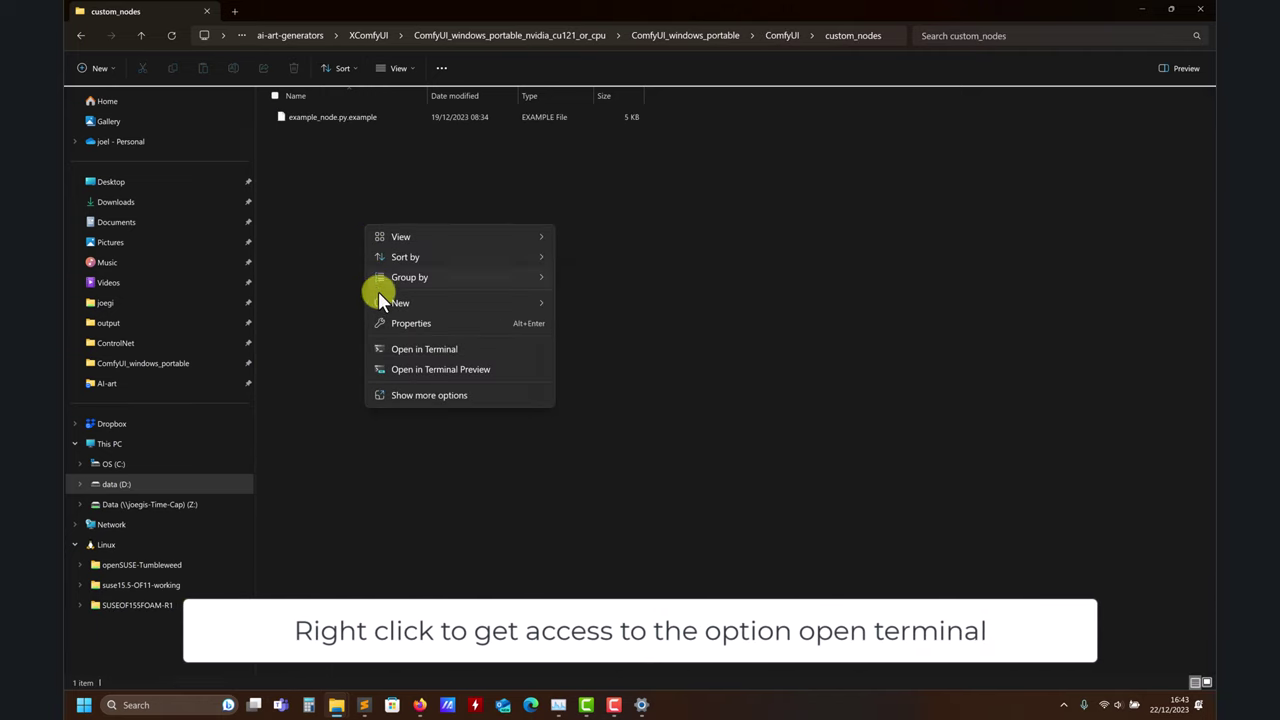
left_click(408, 347)
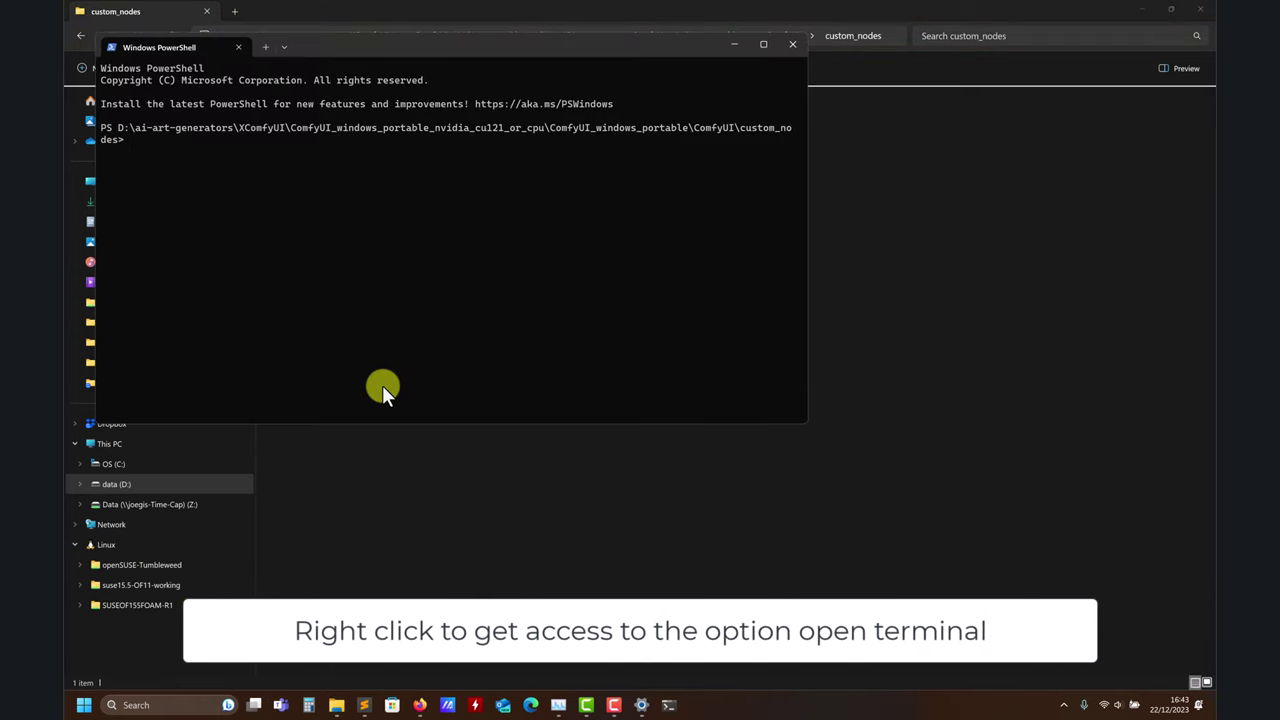
- Run git in the terminal to check that it is installed, look over its command list, and clear the terminal
type("git")
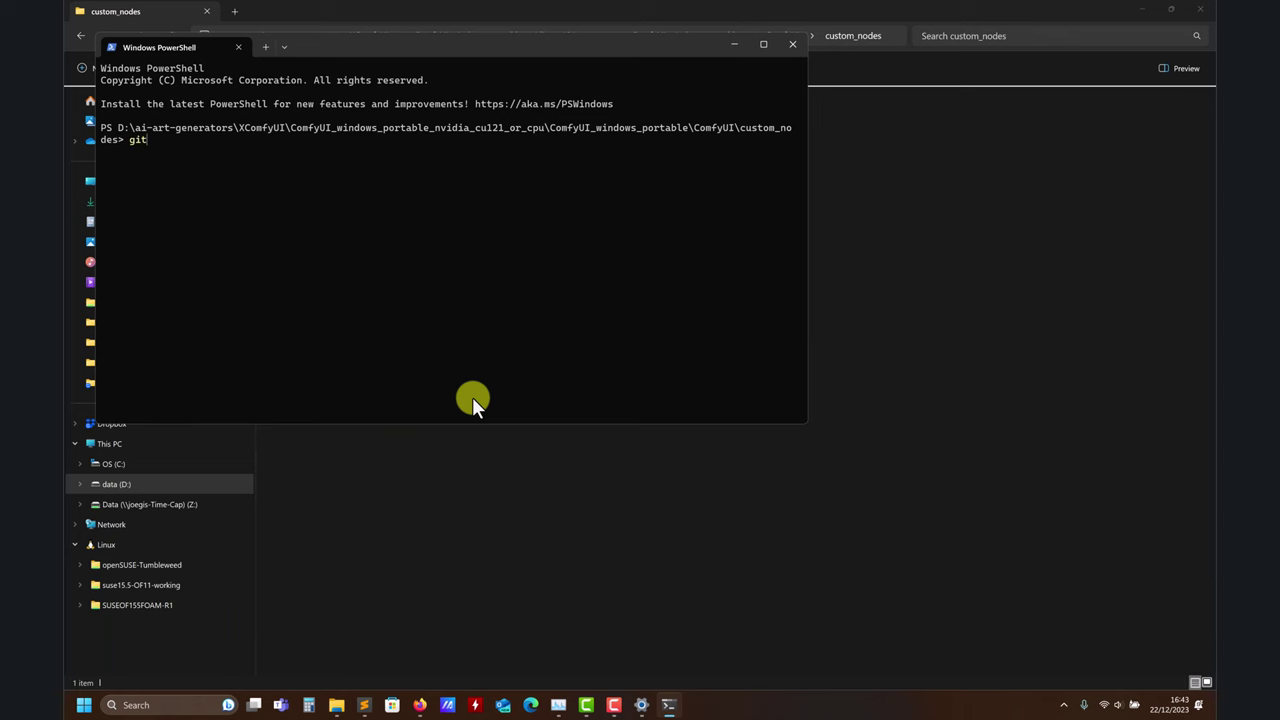
key("Return")
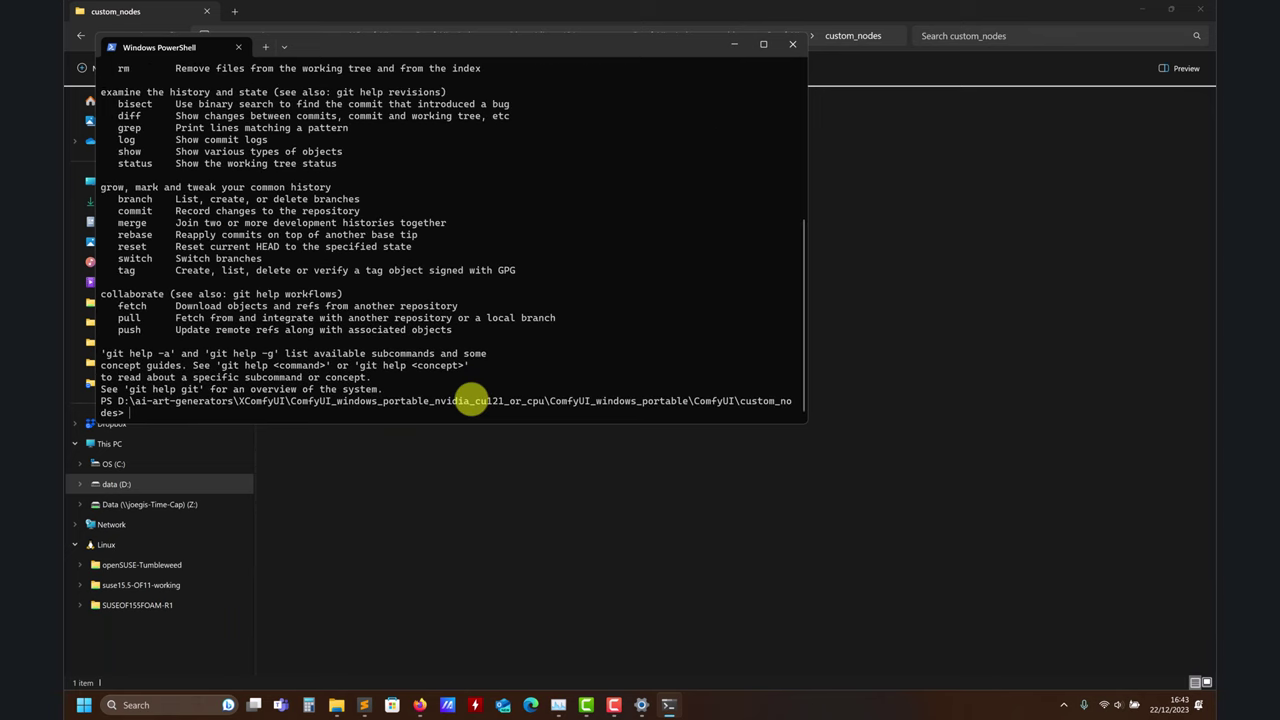
left_click_drag(803, 423, 1103, 516)
scroll(157, 123, "up", 7)
scroll(251, 229, "down", 7)
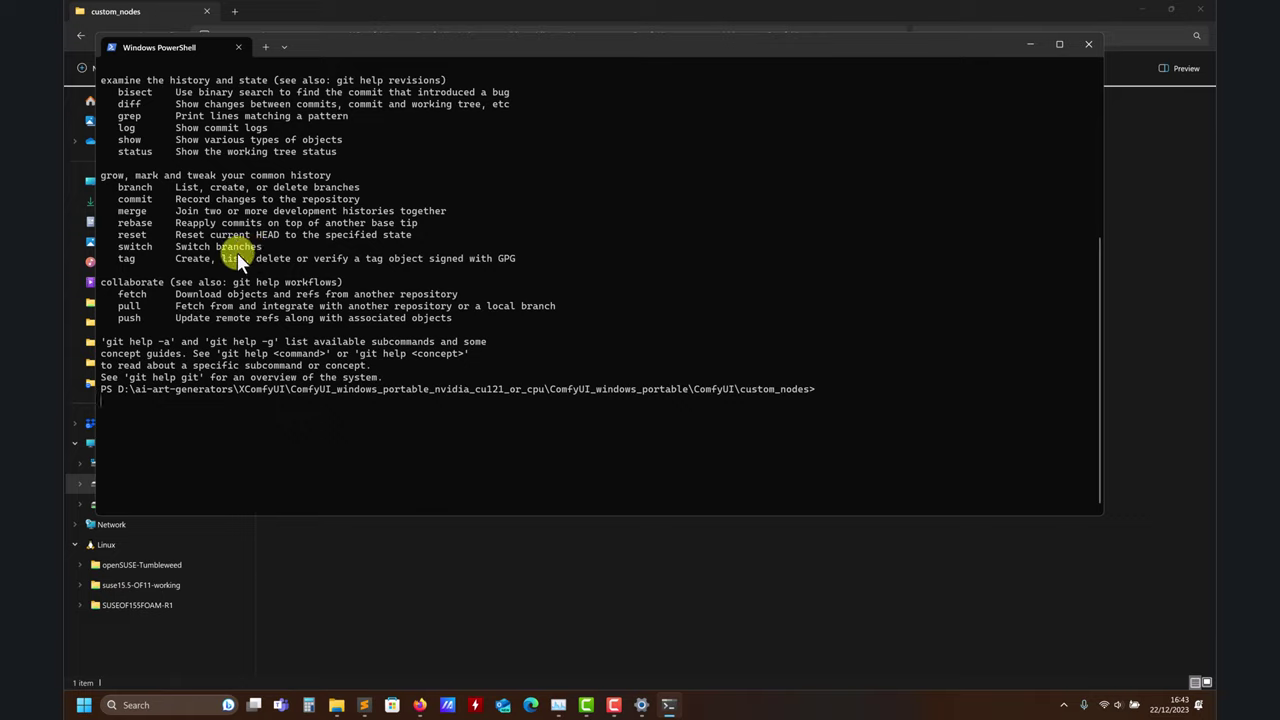
key("Return")
type("clear")
key("Return")
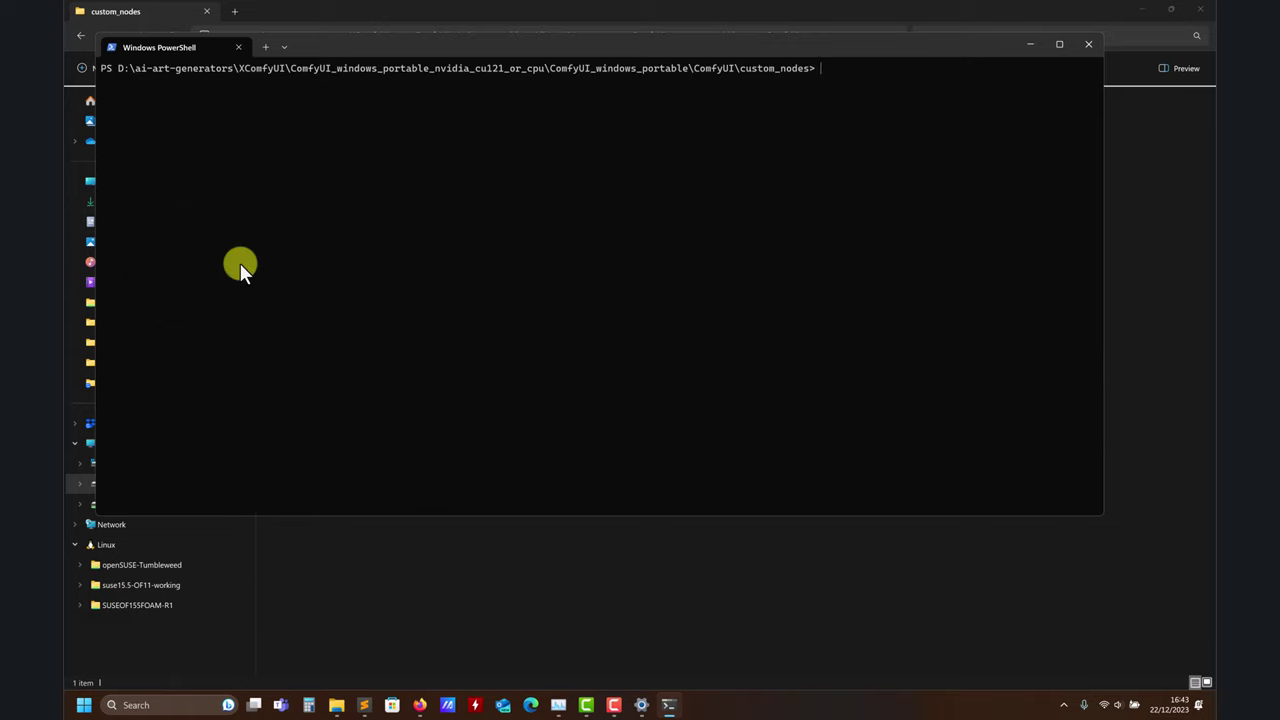
- Switch to Firefox and copy the method 1 git clone command from the ComfyUI-Manager README
left_click(410, 678)
left_click(474, 667)
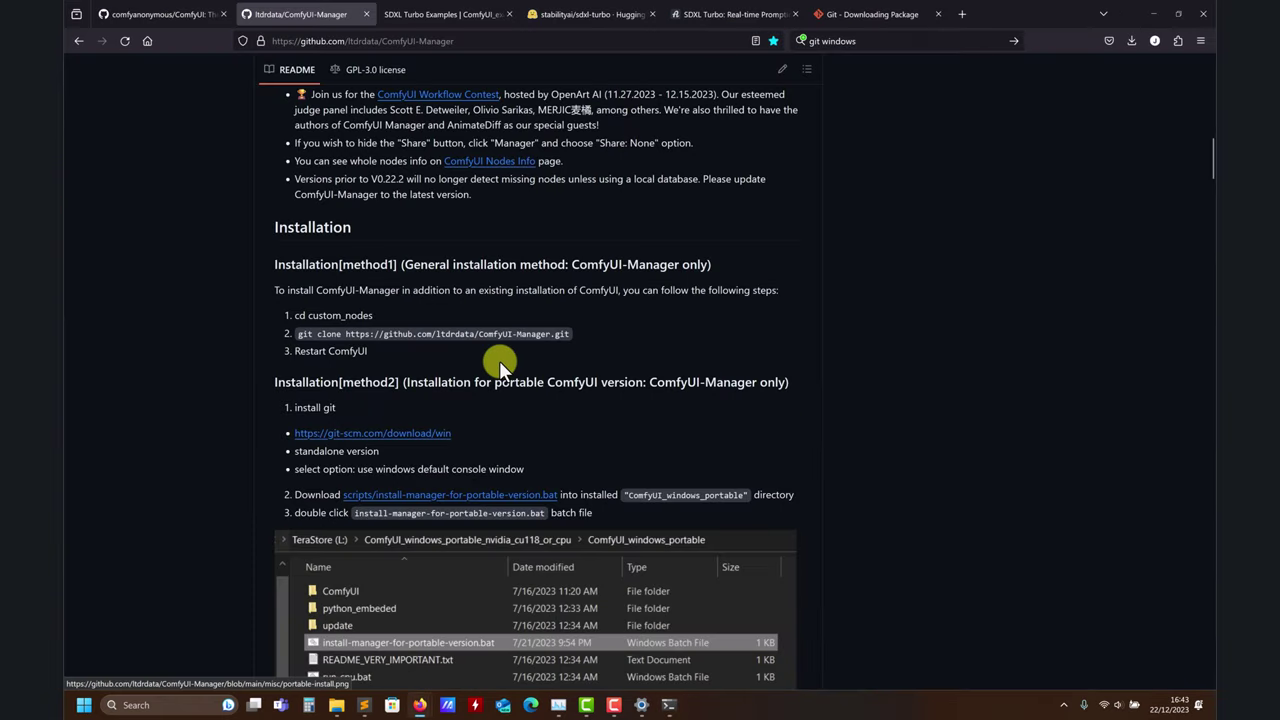
right_click(505, 335)
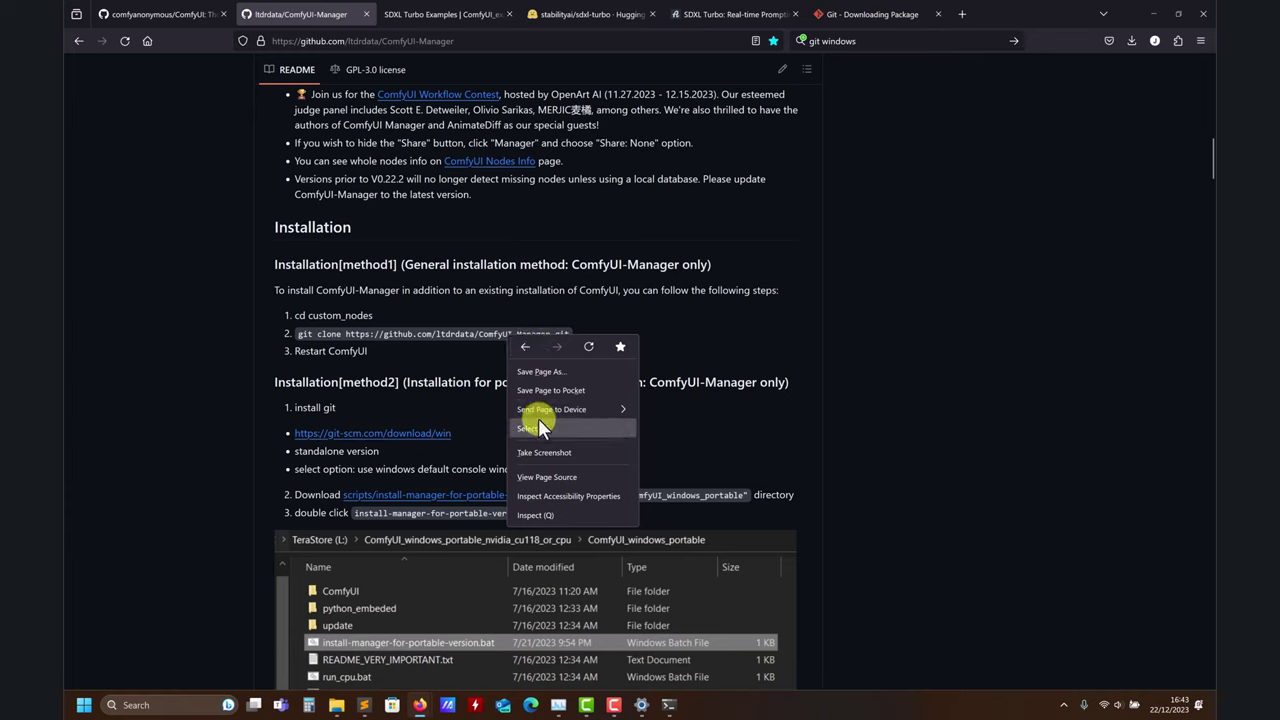
left_click(360, 338)
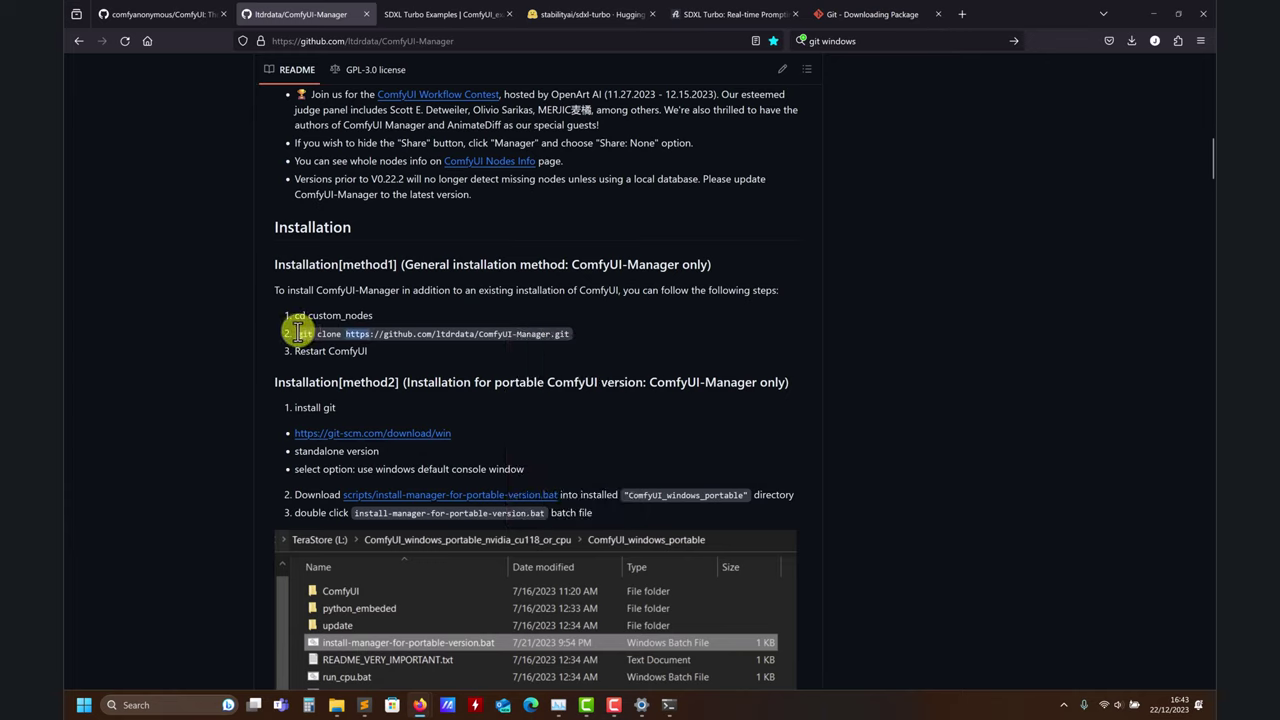
left_click_drag(298, 333, 580, 337)
right_click(525, 338)
left_click(555, 356)
left_click(1153, 12)
right_click(433, 310)
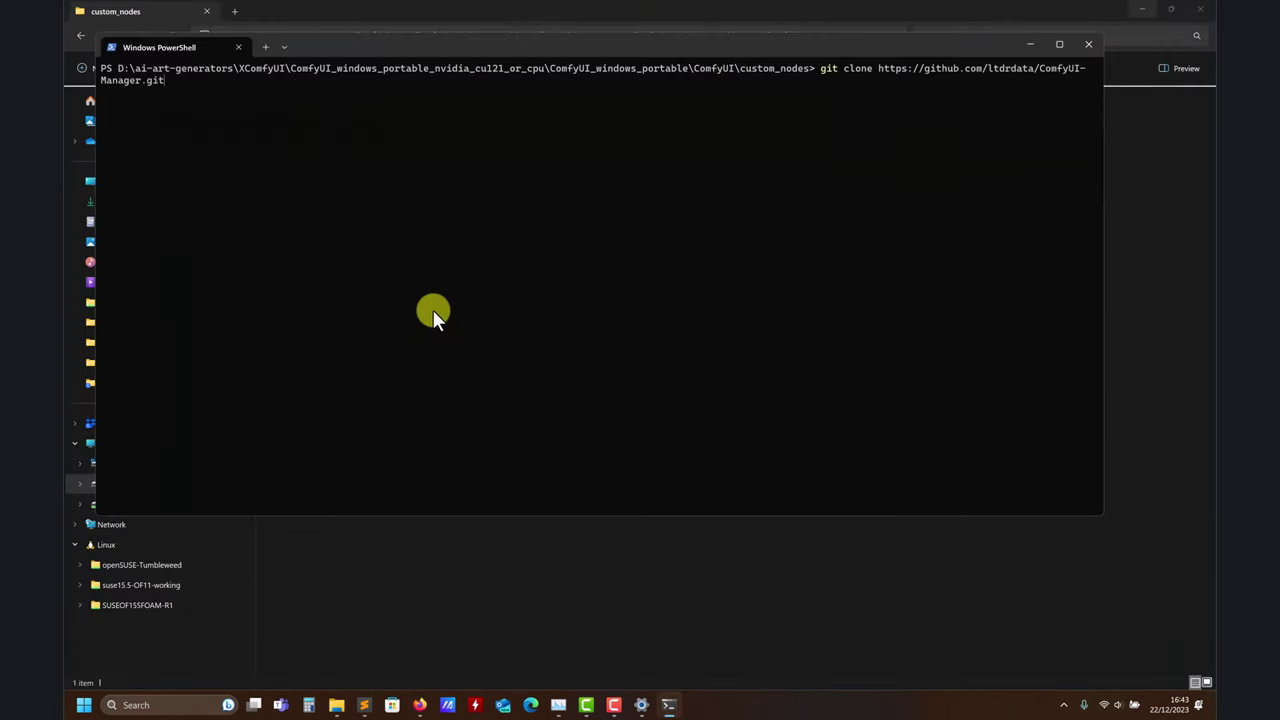
key("Return")
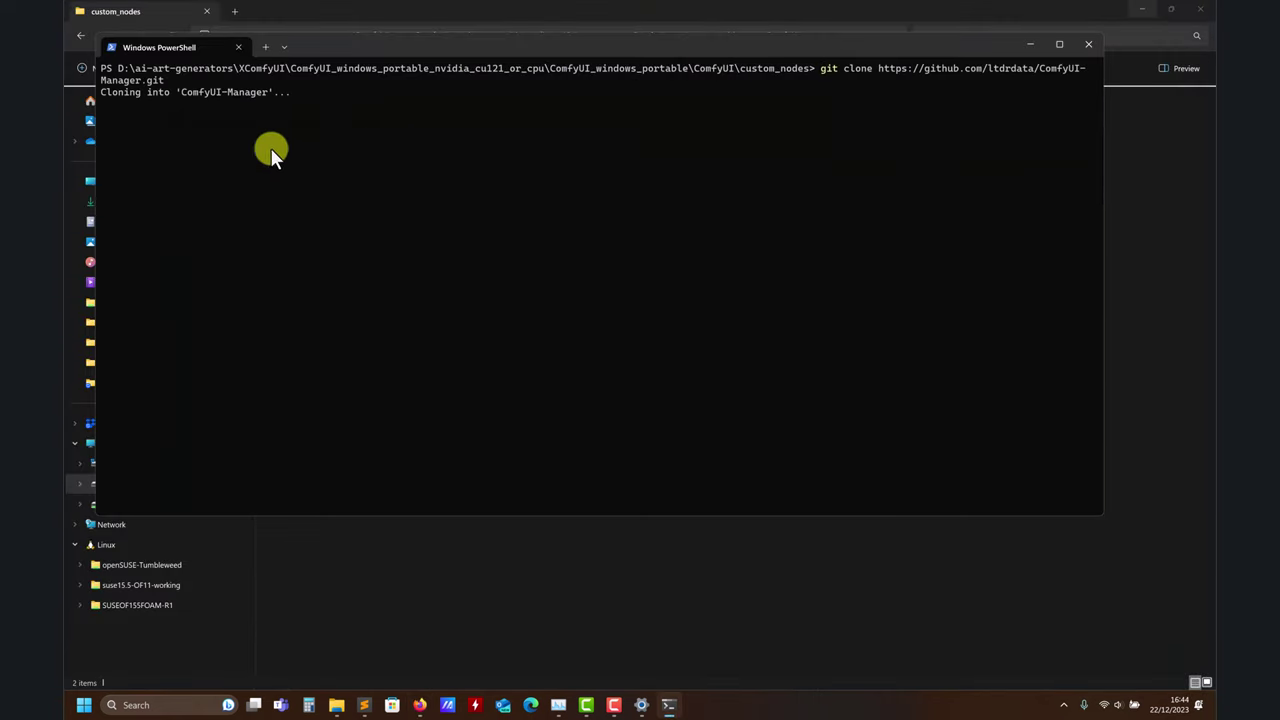
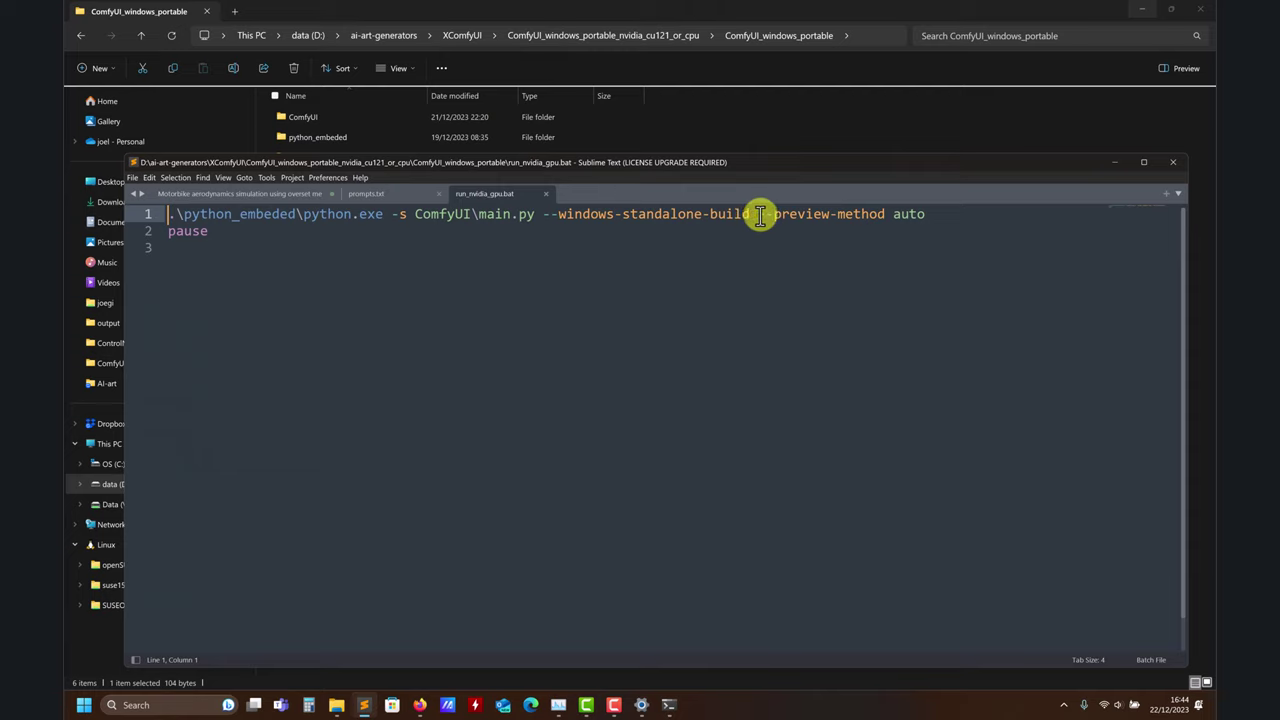
- Replace --preview-method auto with --xxx in run_nvidia_gpu.bat and save the file
left_click_drag(757, 214, 943, 212)
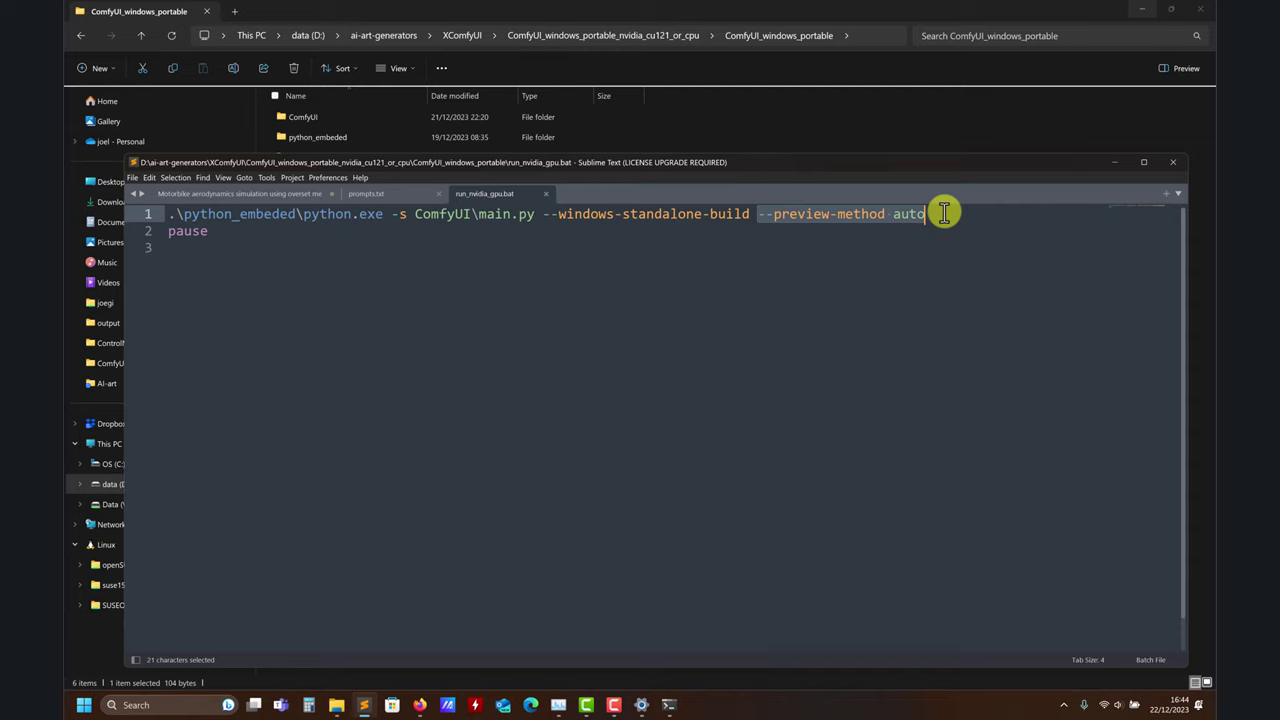
key("BackSpace")
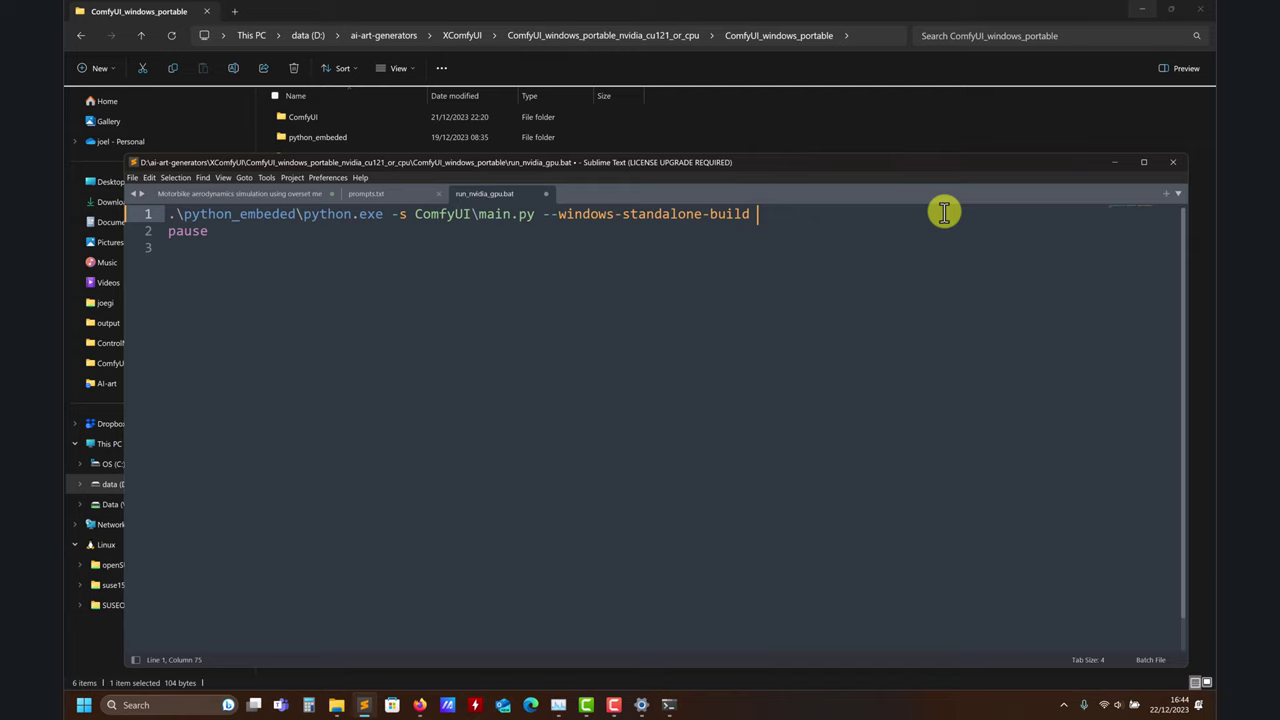
type("--xxx")
key("ctrl+s")
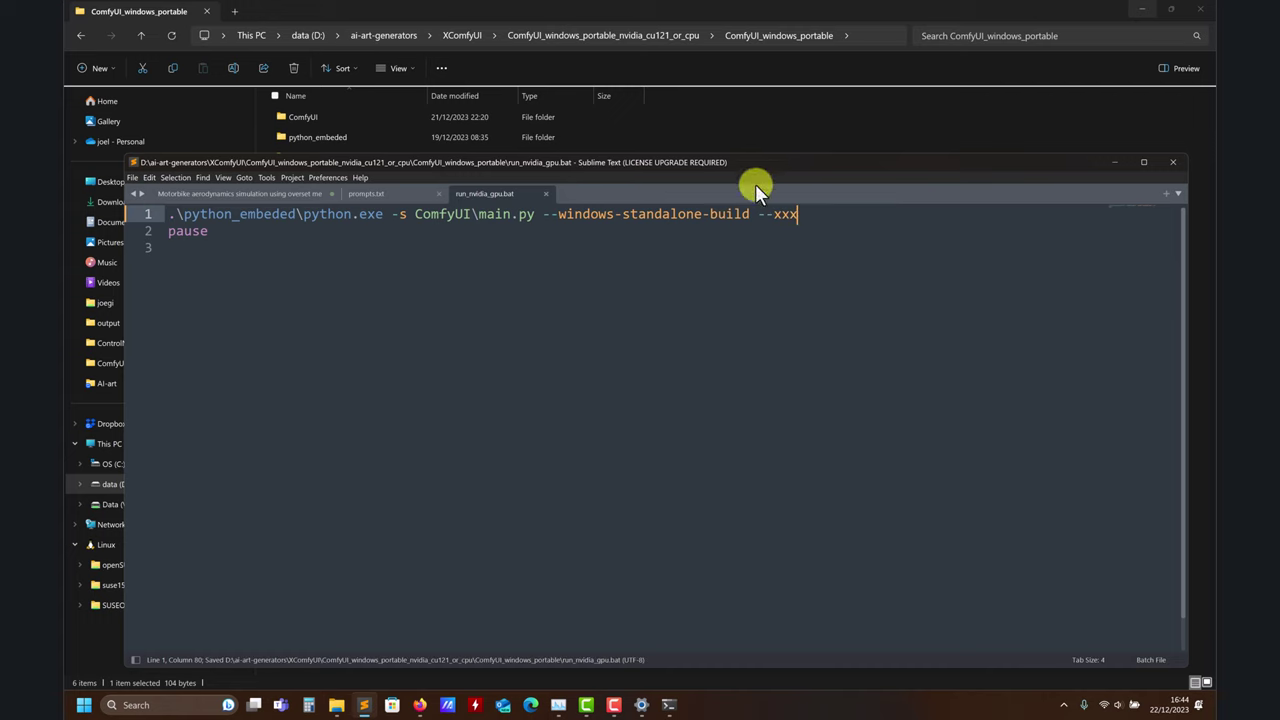
- Close the PowerShell window, run run_nvidia_gpu.bat, and examine the launch arguments accepted by main.py
left_click(668, 705)
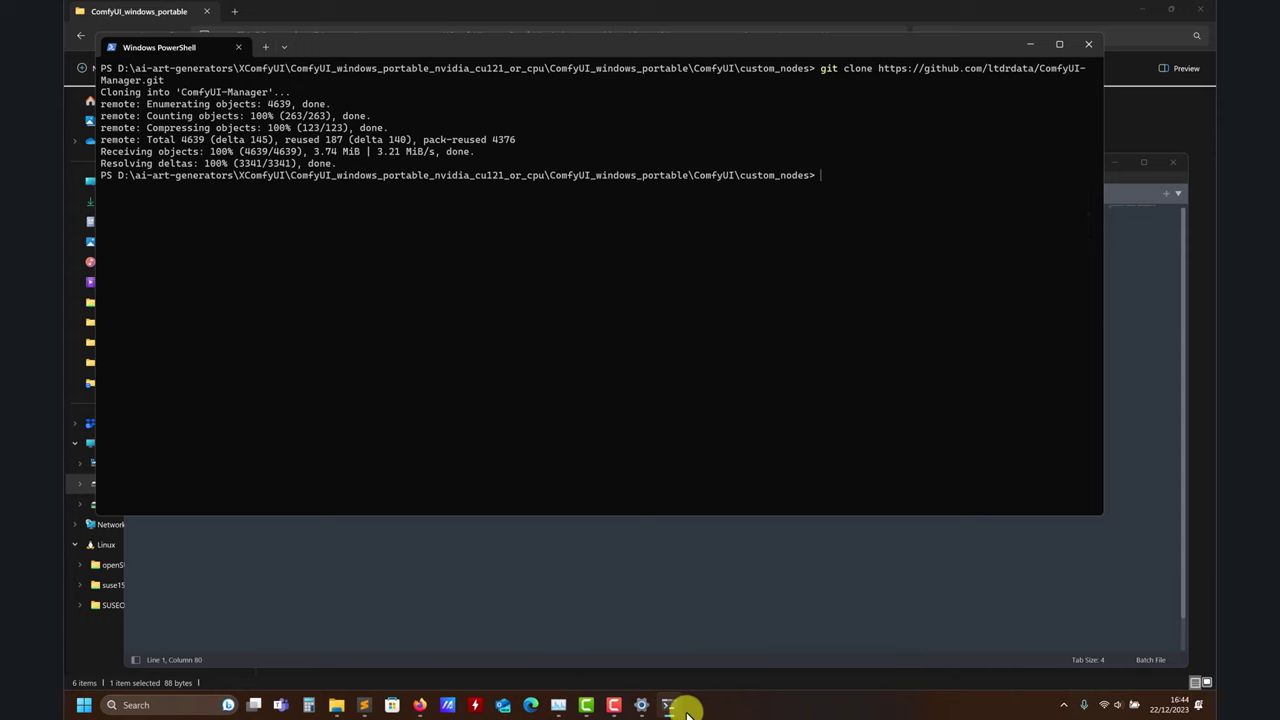
left_click(1088, 44)
left_click(550, 25)
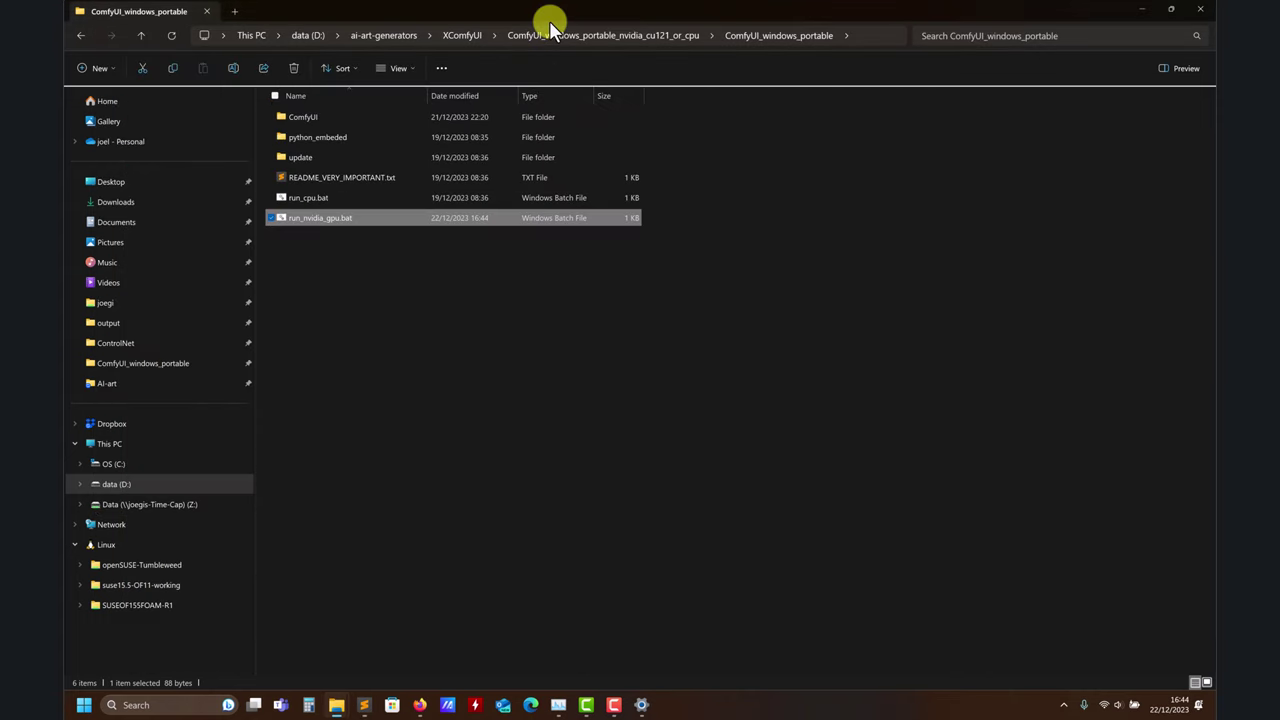
double_click(322, 219)
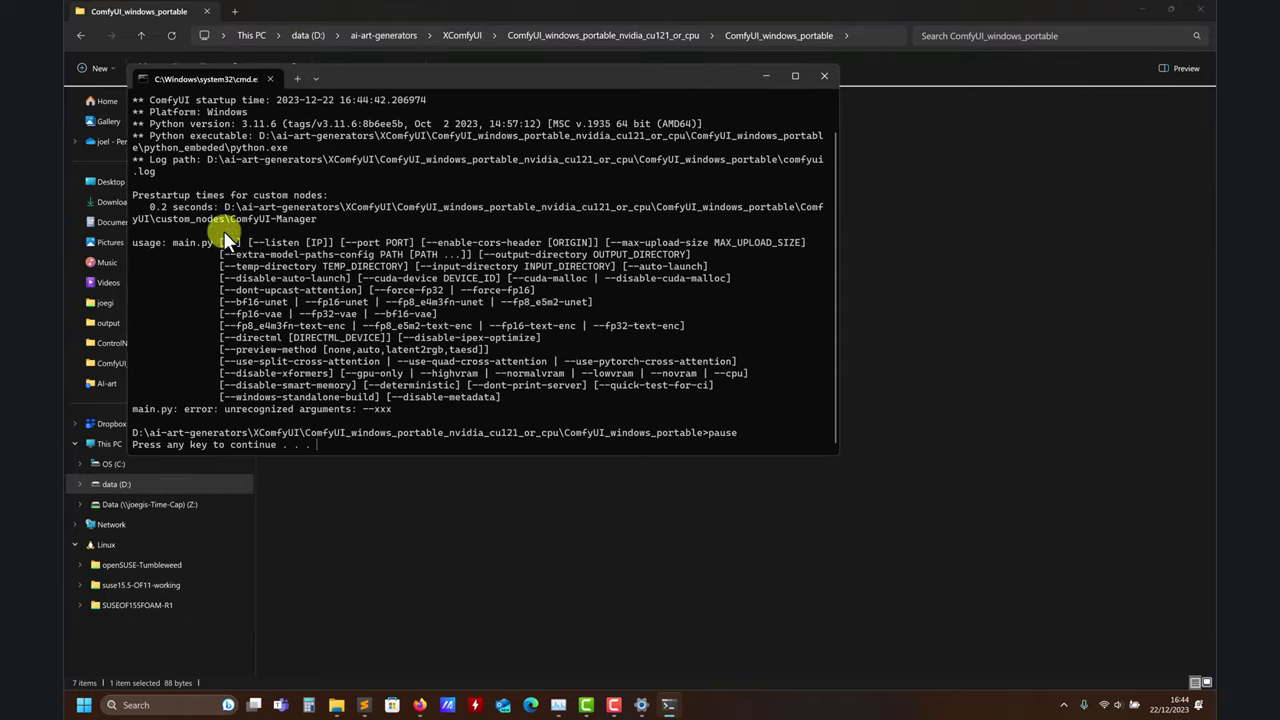
left_click(795, 76)
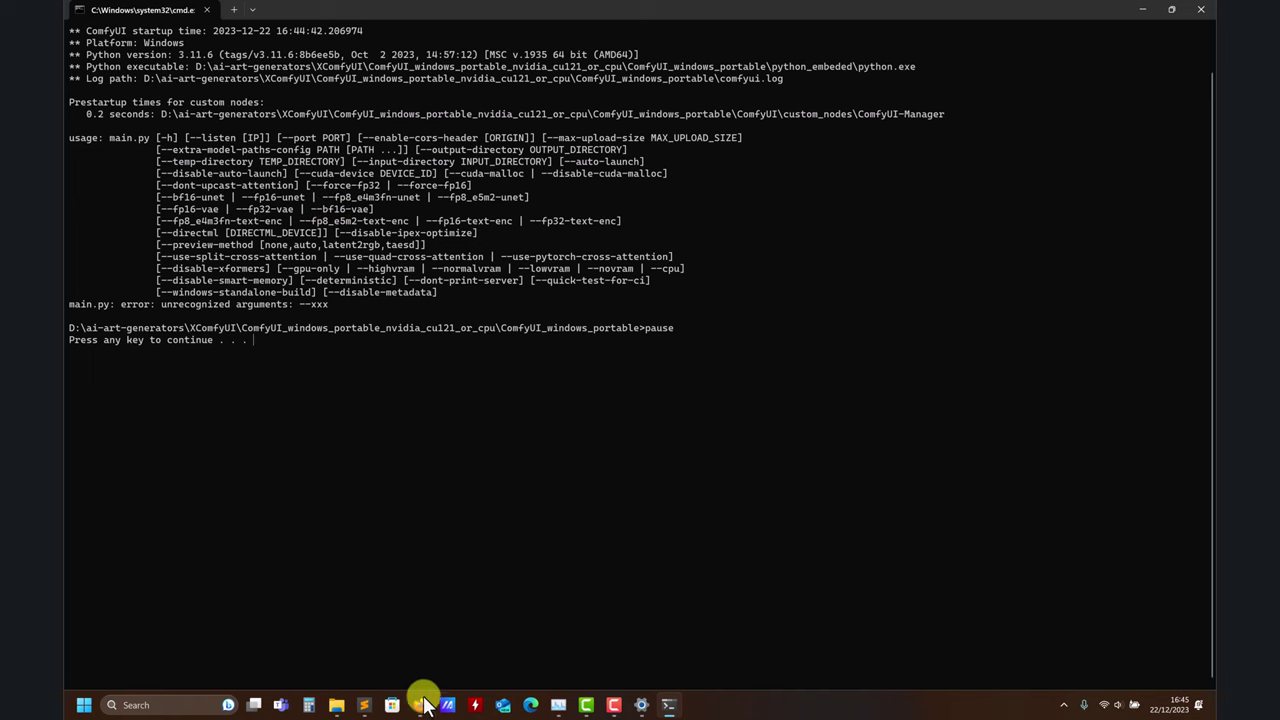
- Remove the --xxx argument from run_nvidia_gpu.bat in Sublime Text and save the file
left_click(364, 705)
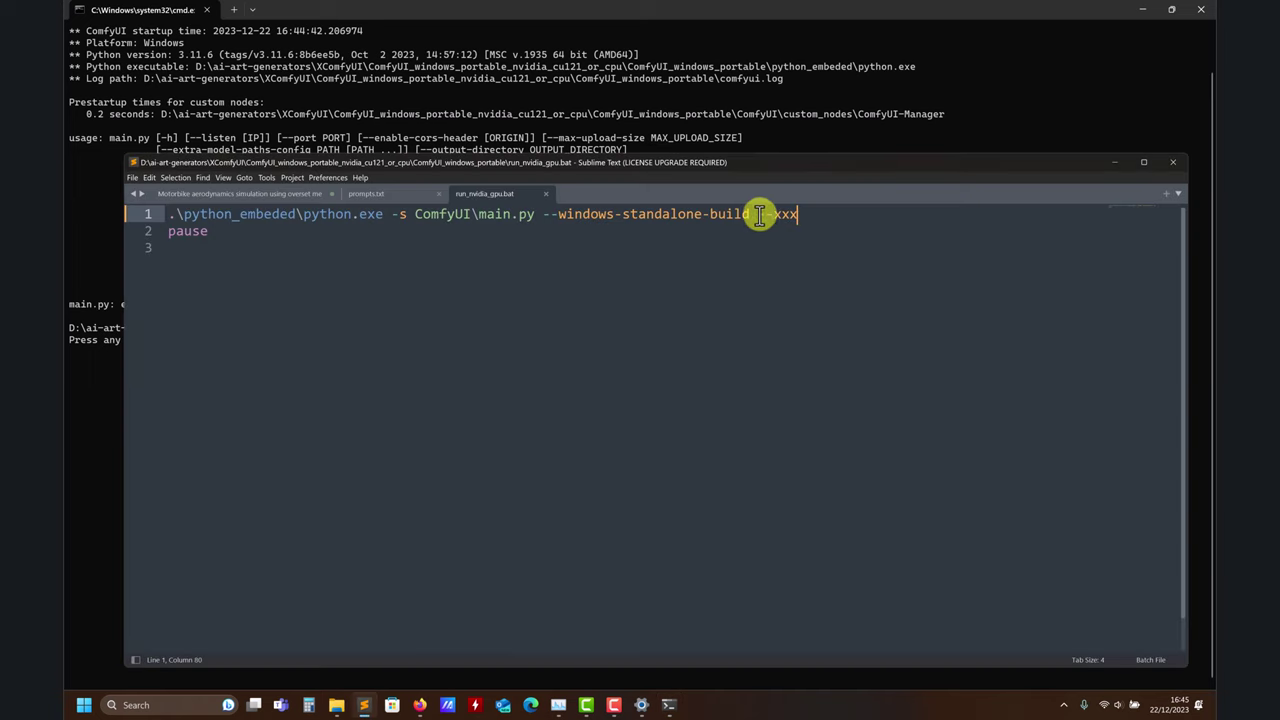
key("BackSpace")
key("BackSpace")
key("BackSpace")
key("BackSpace")
key("BackSpace")
key("BackSpace")
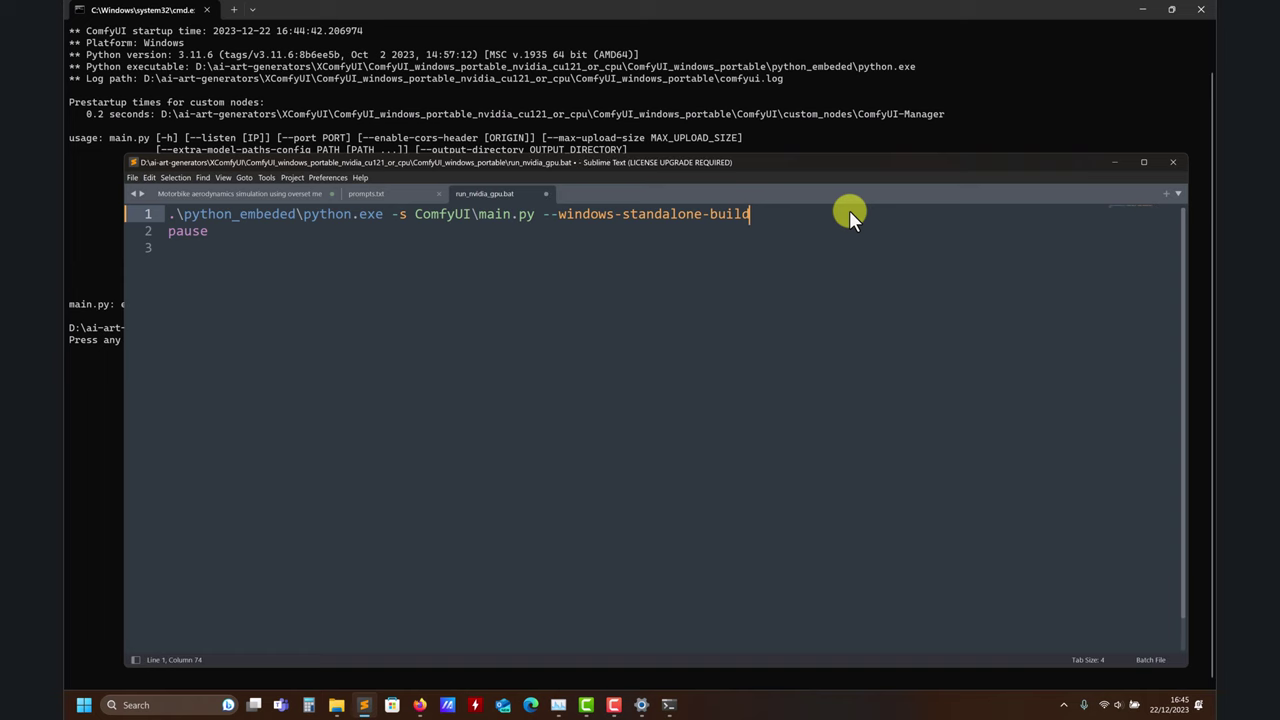
key("ctrl+s")
left_click(1114, 162)
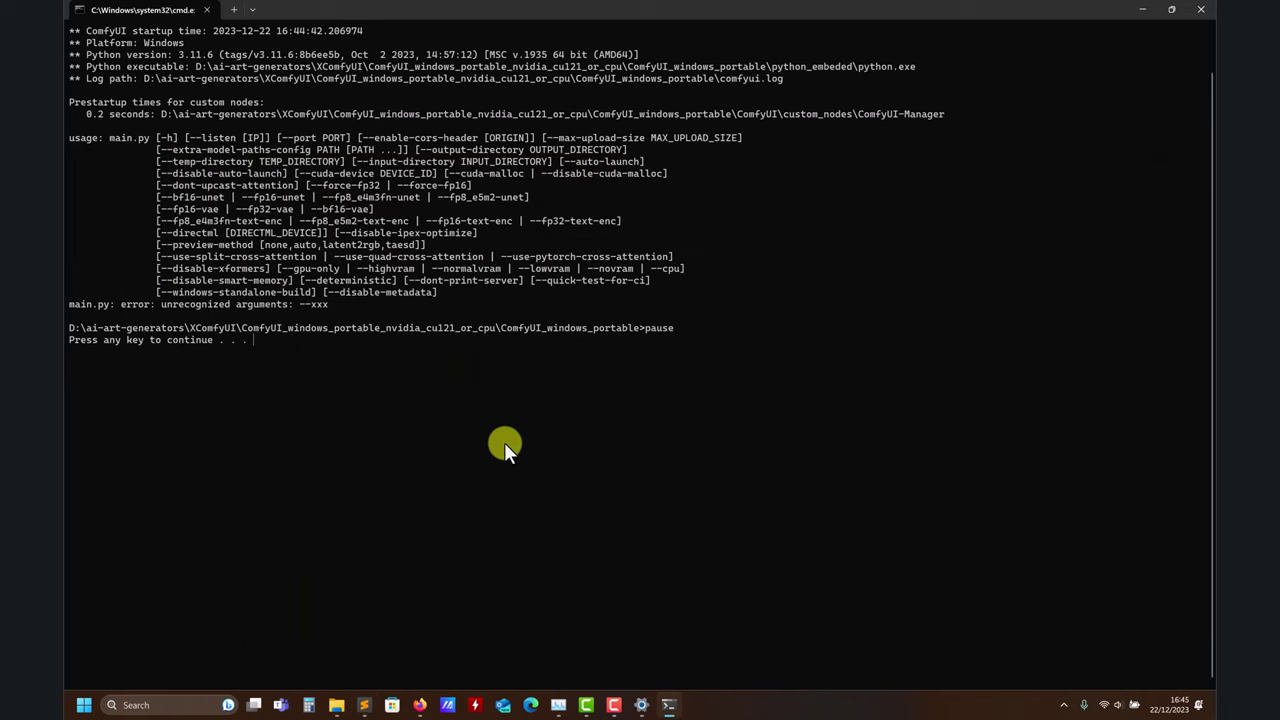
- Close the old console, launch ComfyUI with run_nvidia_gpu.bat, and maximize its browser window
left_click(1200, 9)
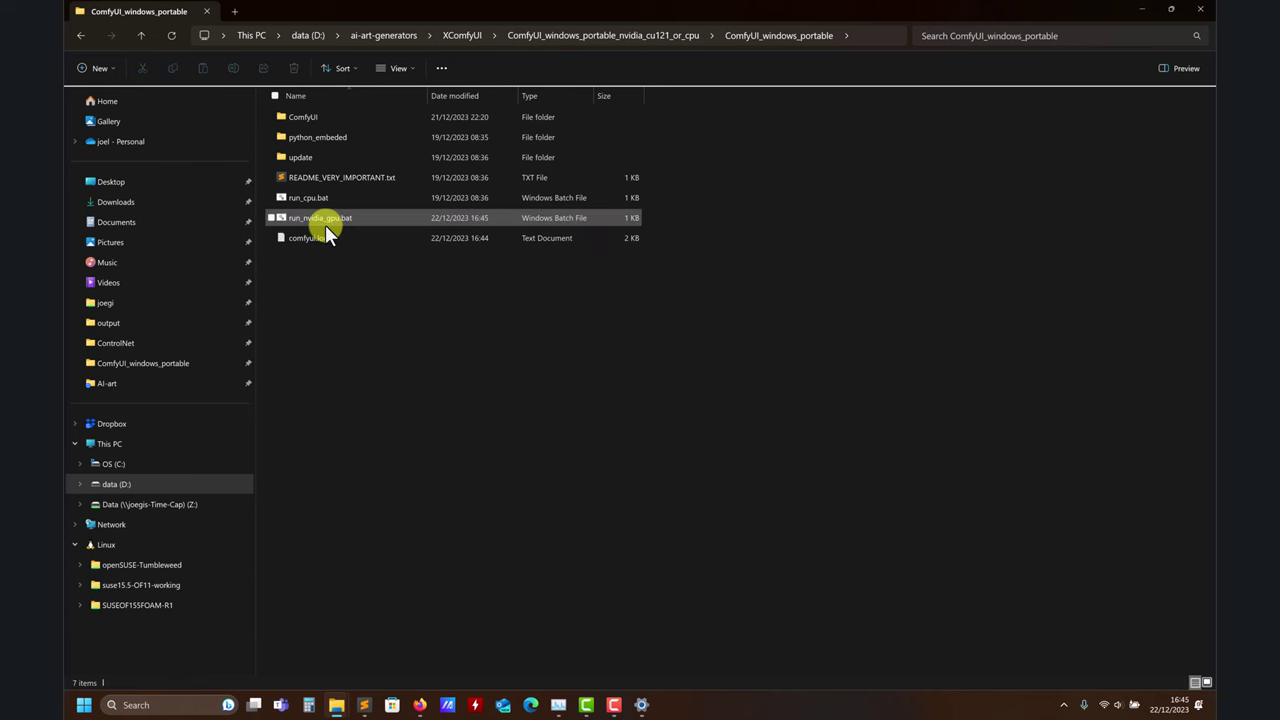
double_click(322, 219)
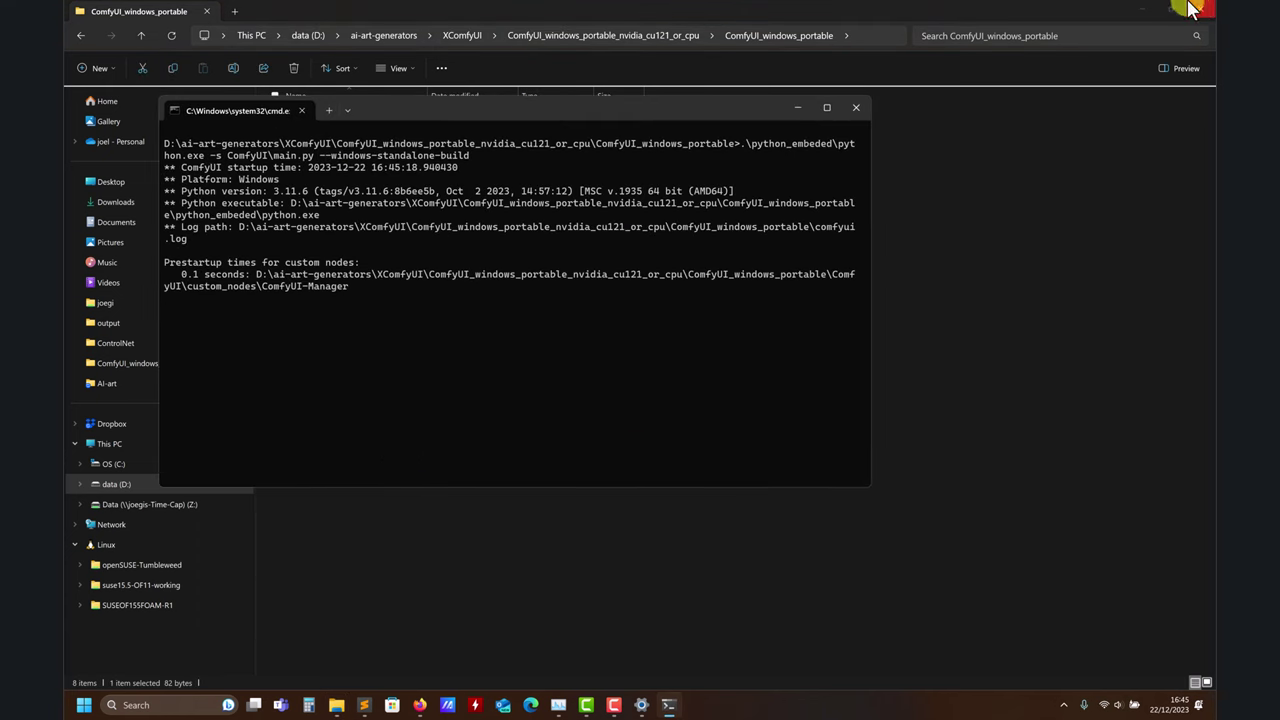
left_click(1138, 12)
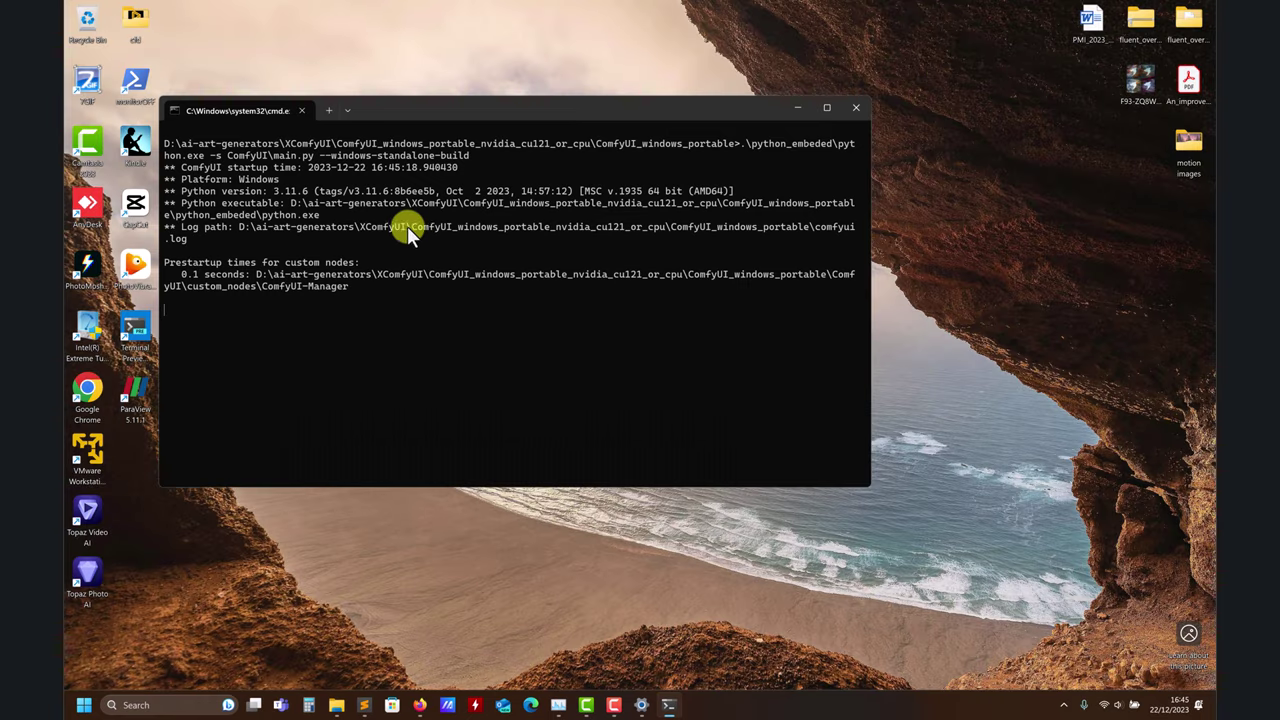
left_click(827, 107)
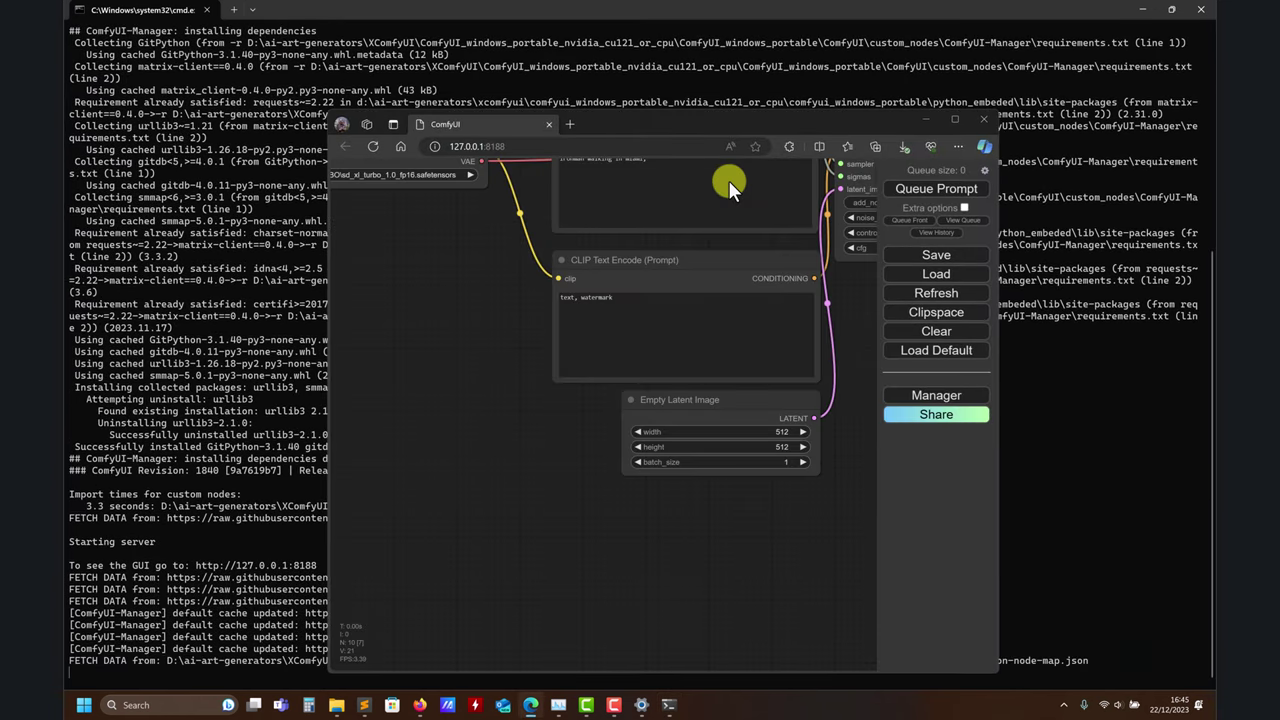
left_click(955, 119)
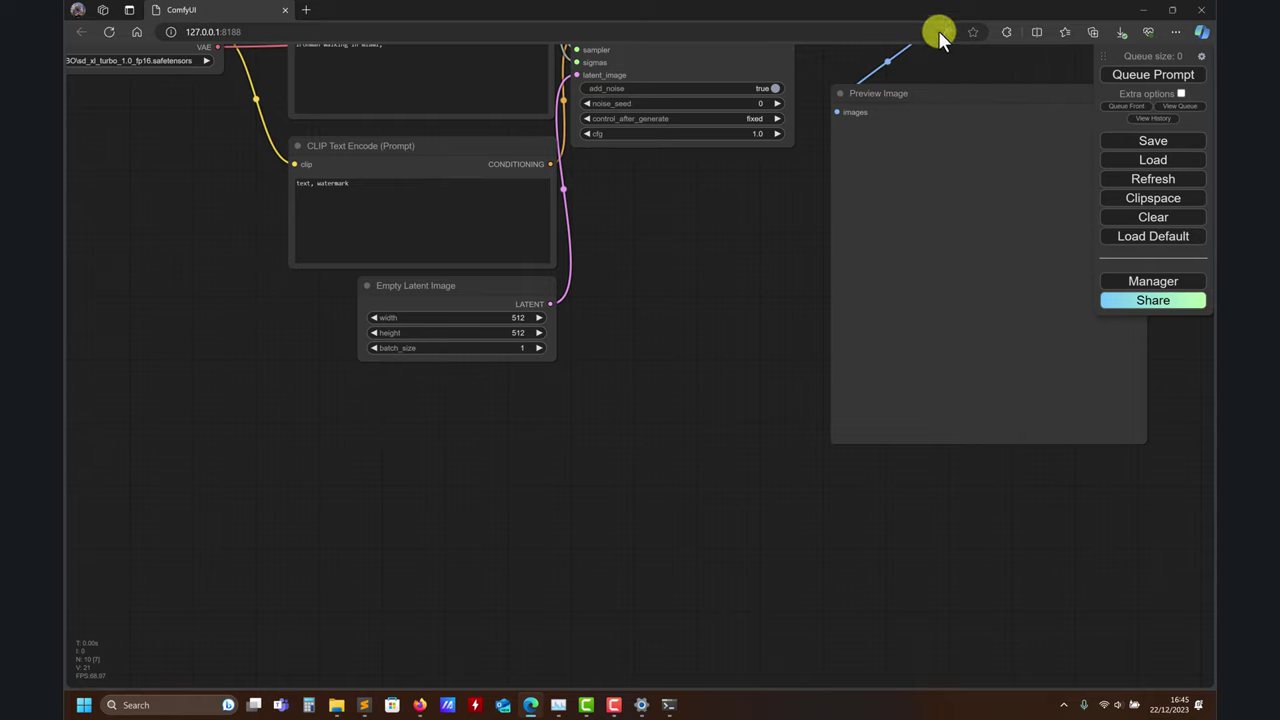
- Move the ComfyUI control panel to the middle of the canvas and clear the current workflow
left_click_drag(925, 12, 700, 86)
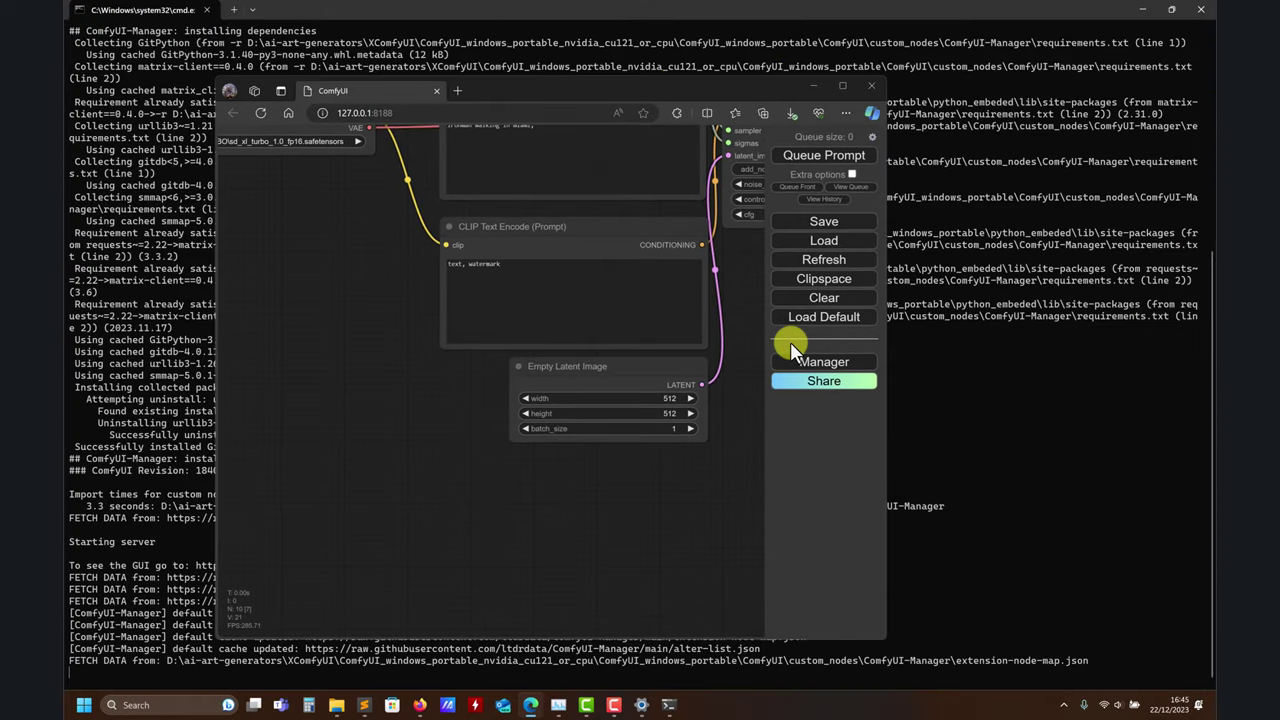
left_click(849, 87)
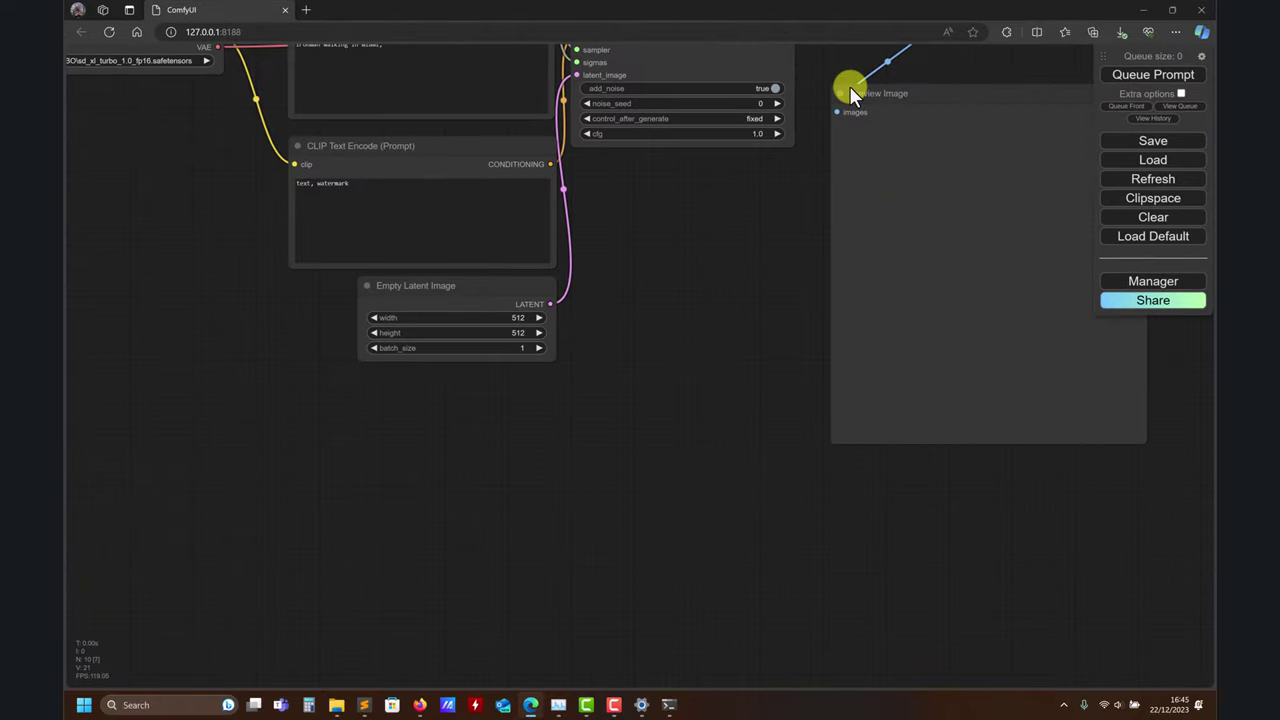
left_click_drag(1161, 56, 675, 338)
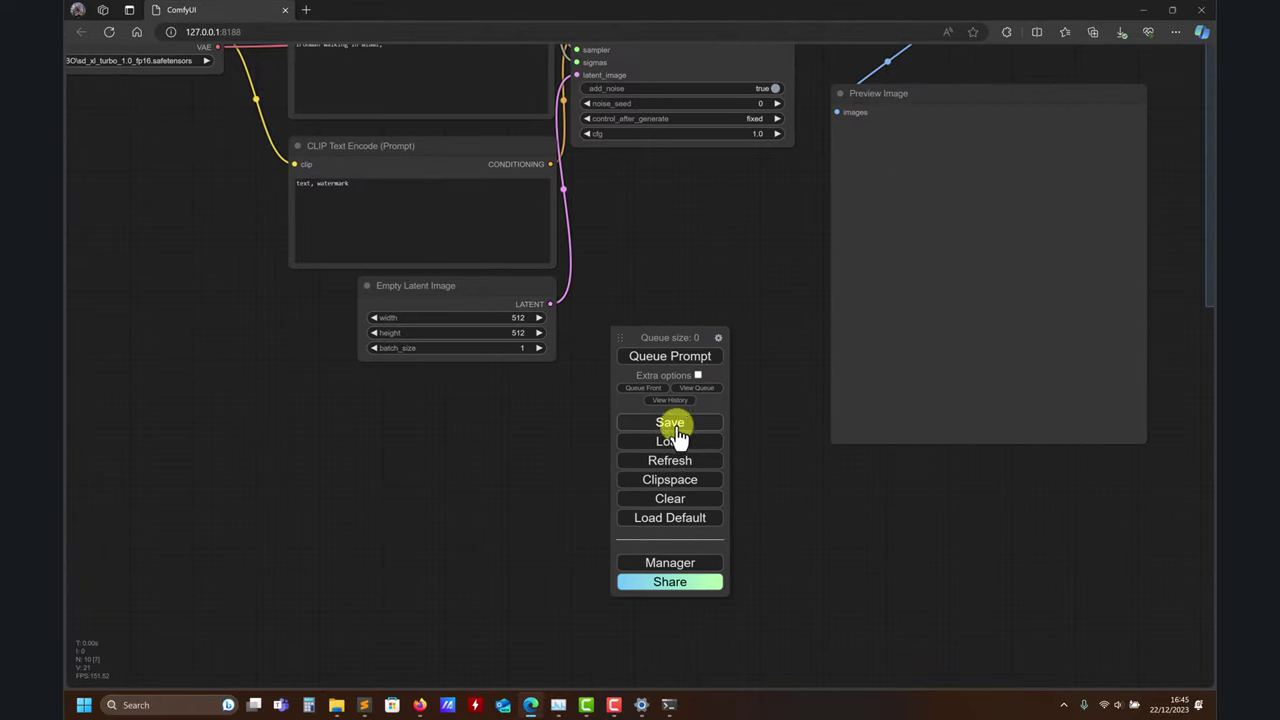
left_click(688, 500)
left_click(700, 97)
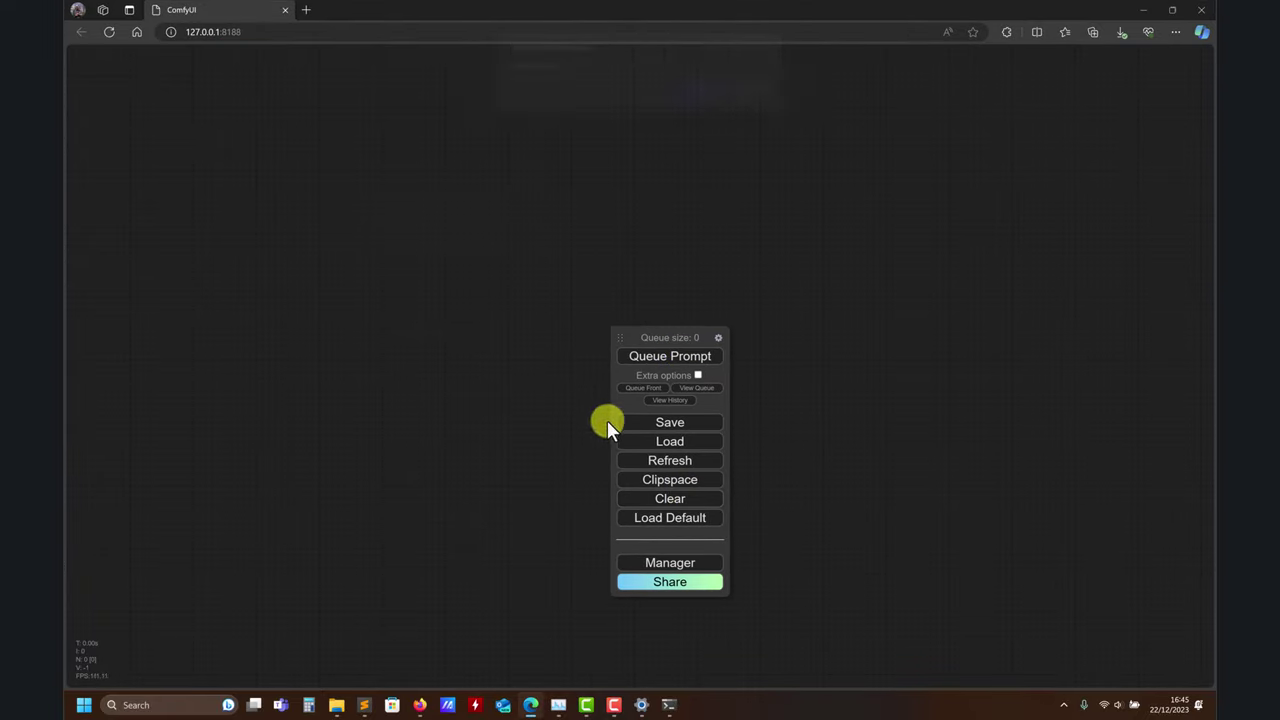
- Load the default workflow and move the control panel to the empty canvas area below the Save Image node
left_click(678, 522)
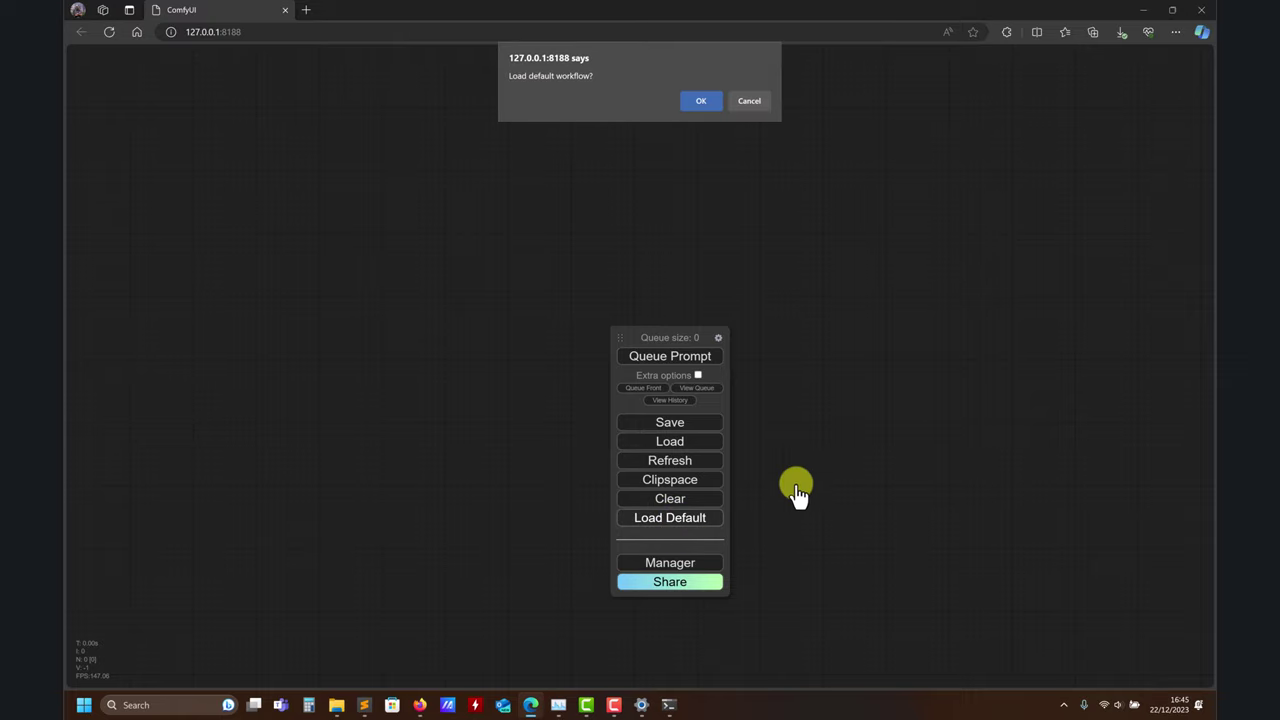
left_click(702, 100)
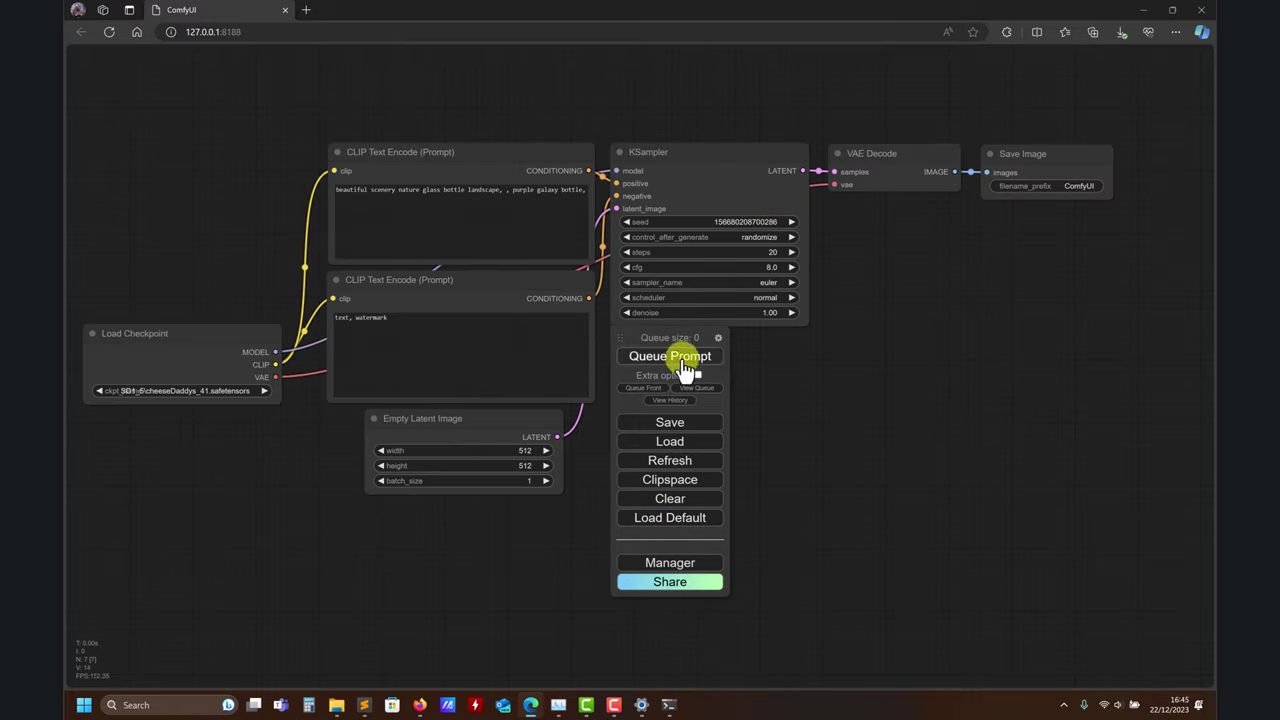
left_click_drag(666, 335, 1070, 306)
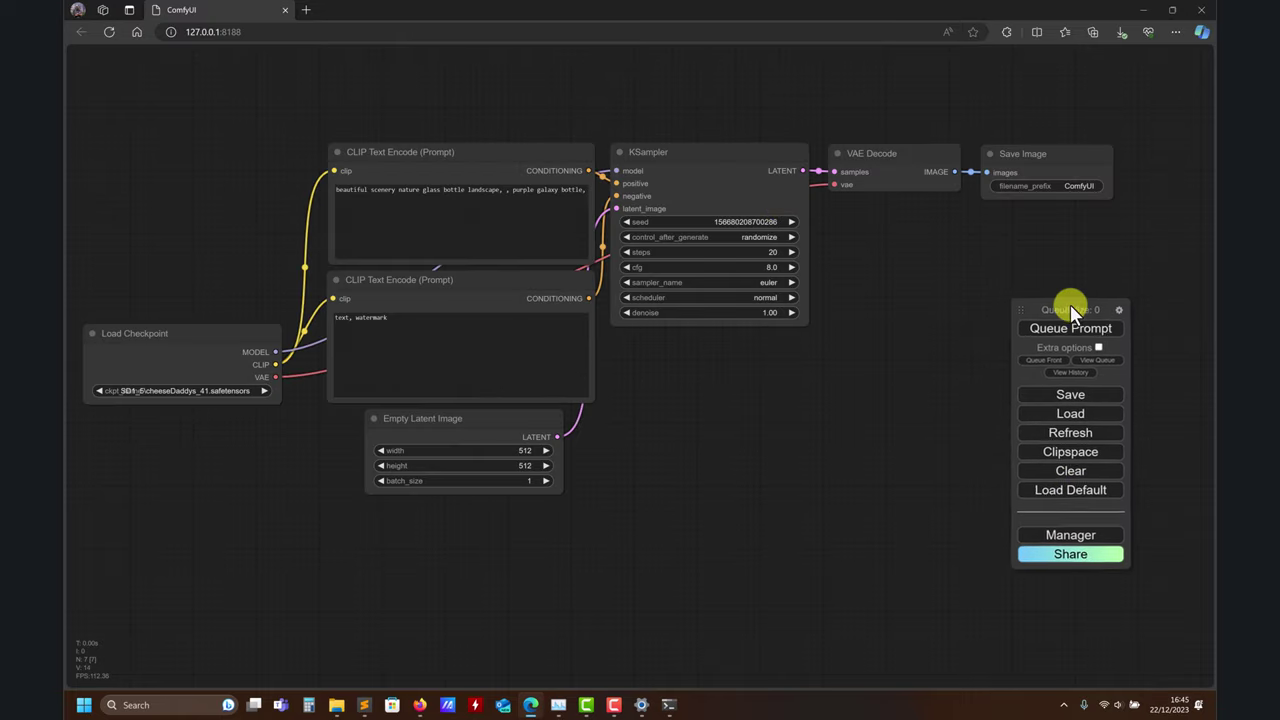
- Update ComfyUI through the ComfyUI Manager and close the Manager
left_click(1073, 534)
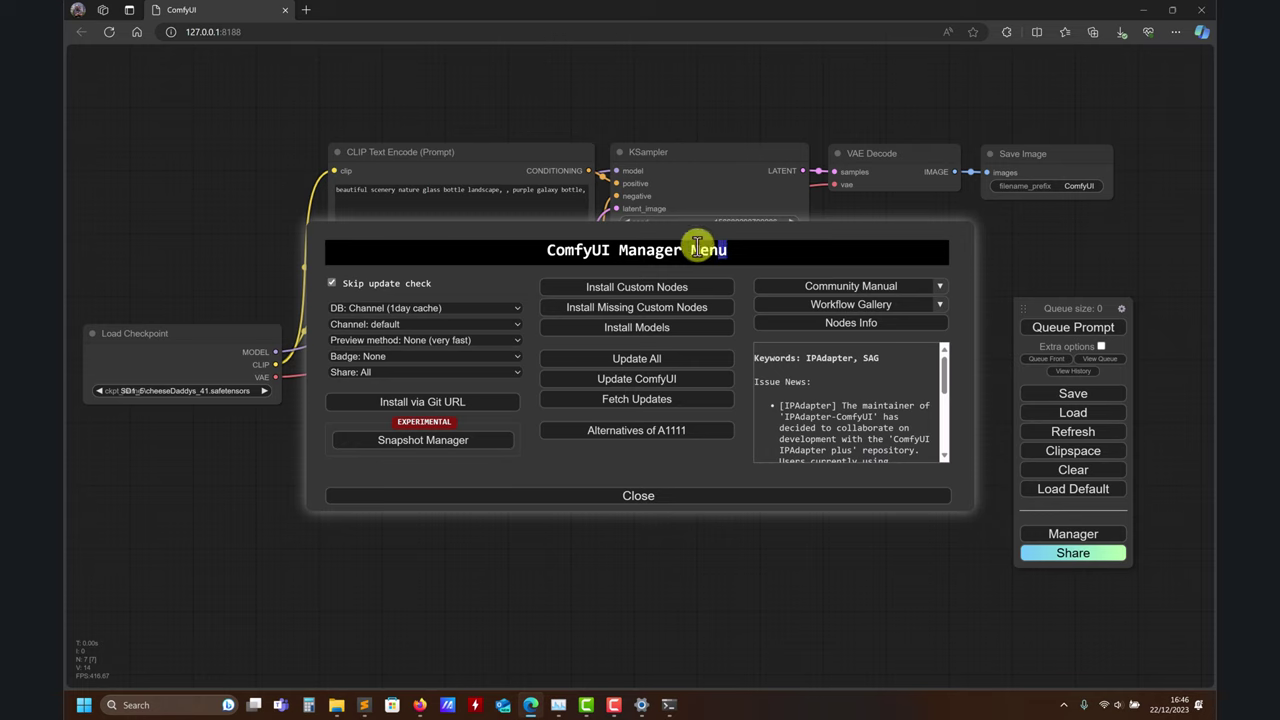
left_click_drag(691, 246, 727, 250)
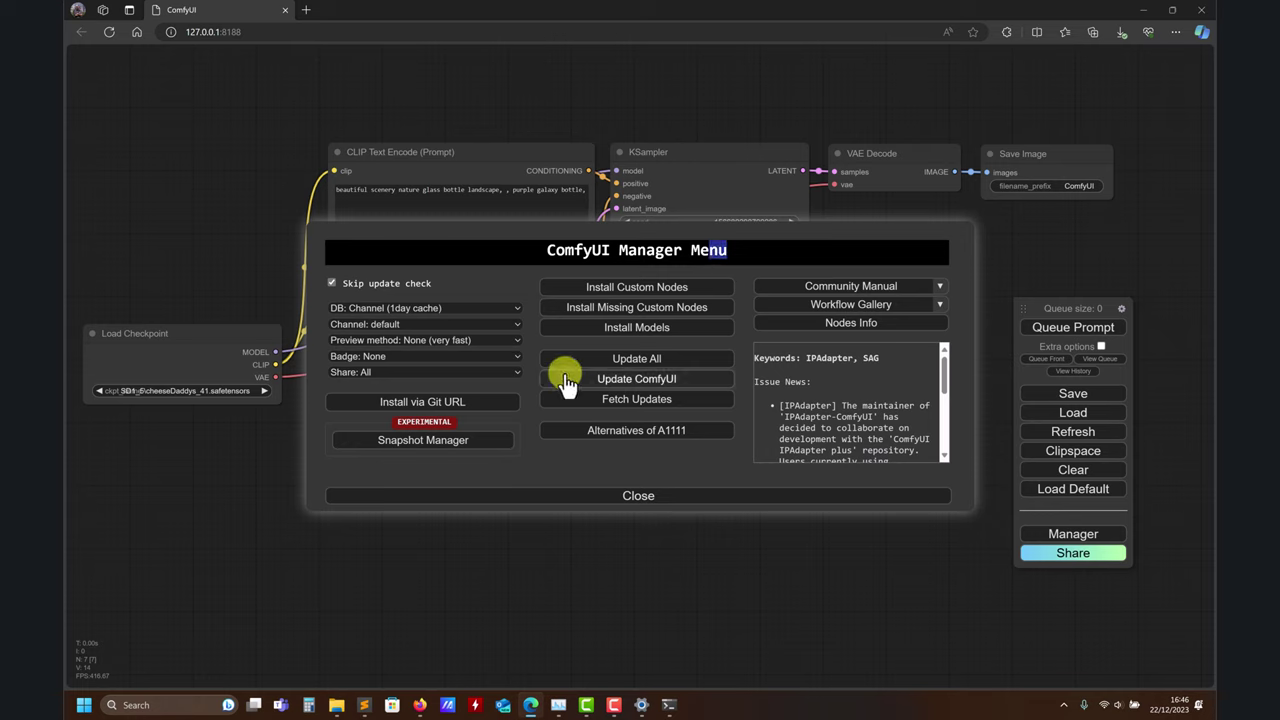
left_click(635, 385)
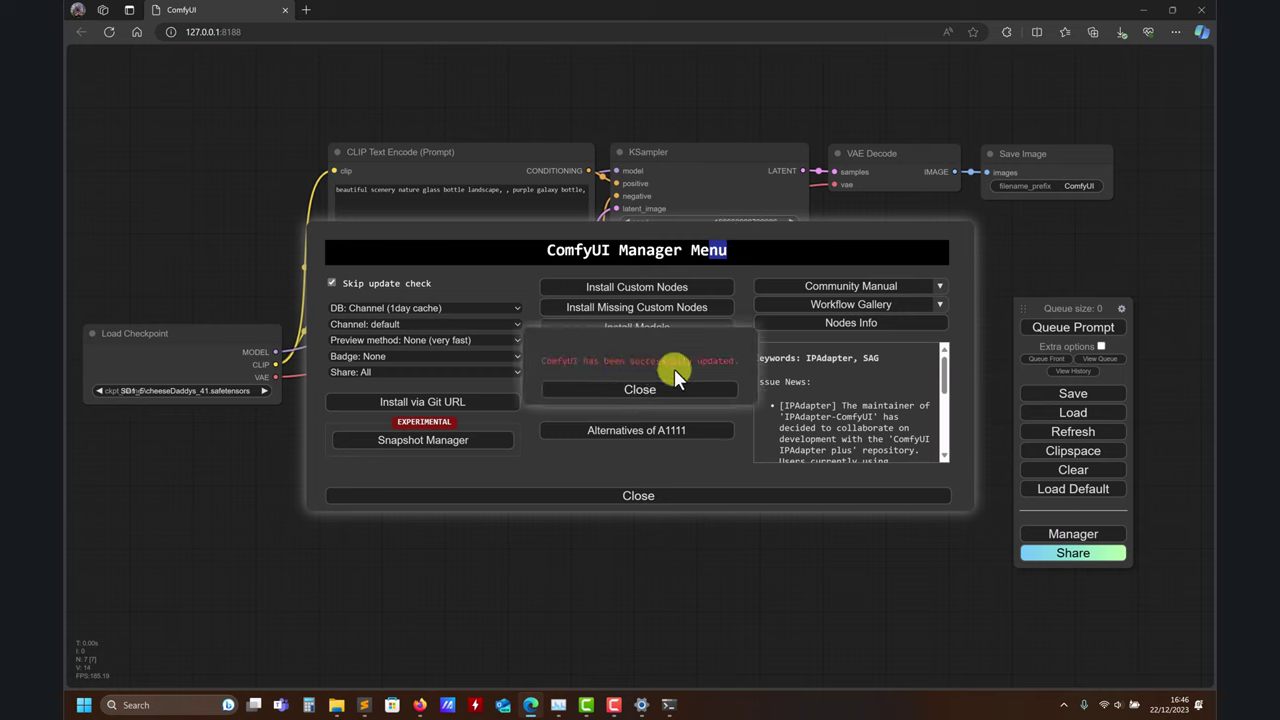
left_click(645, 392)
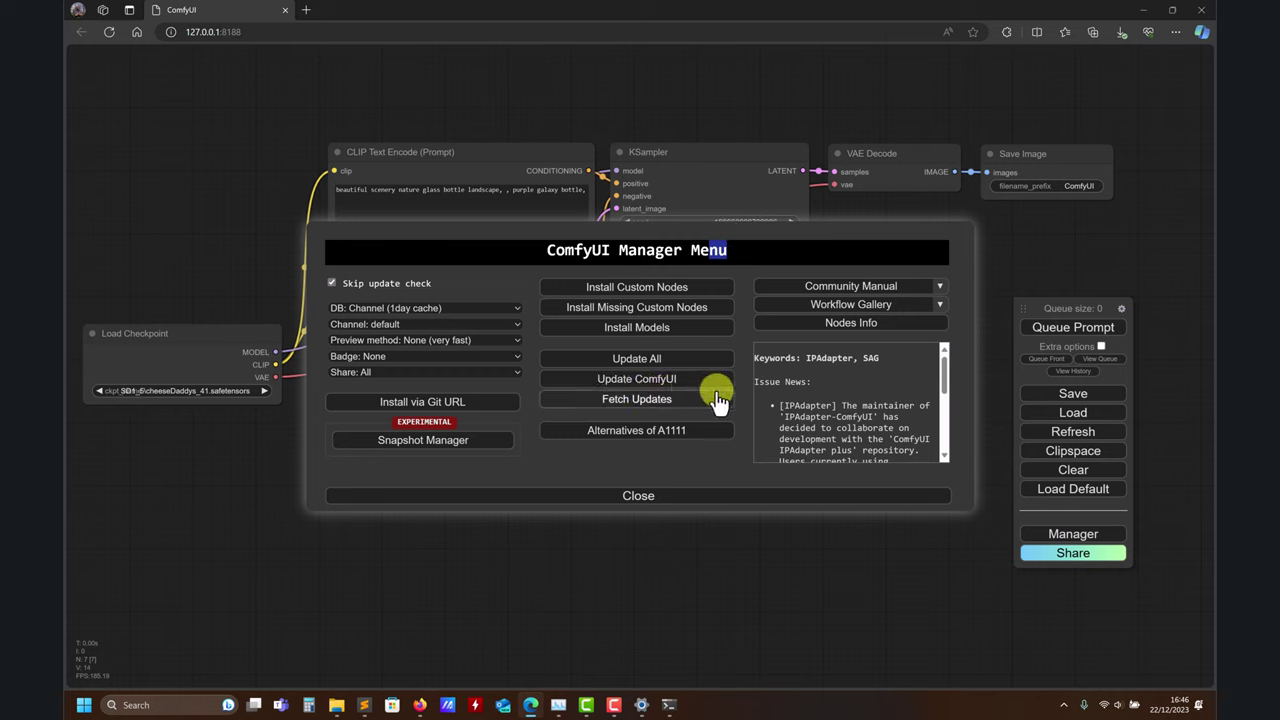
left_click(651, 495)
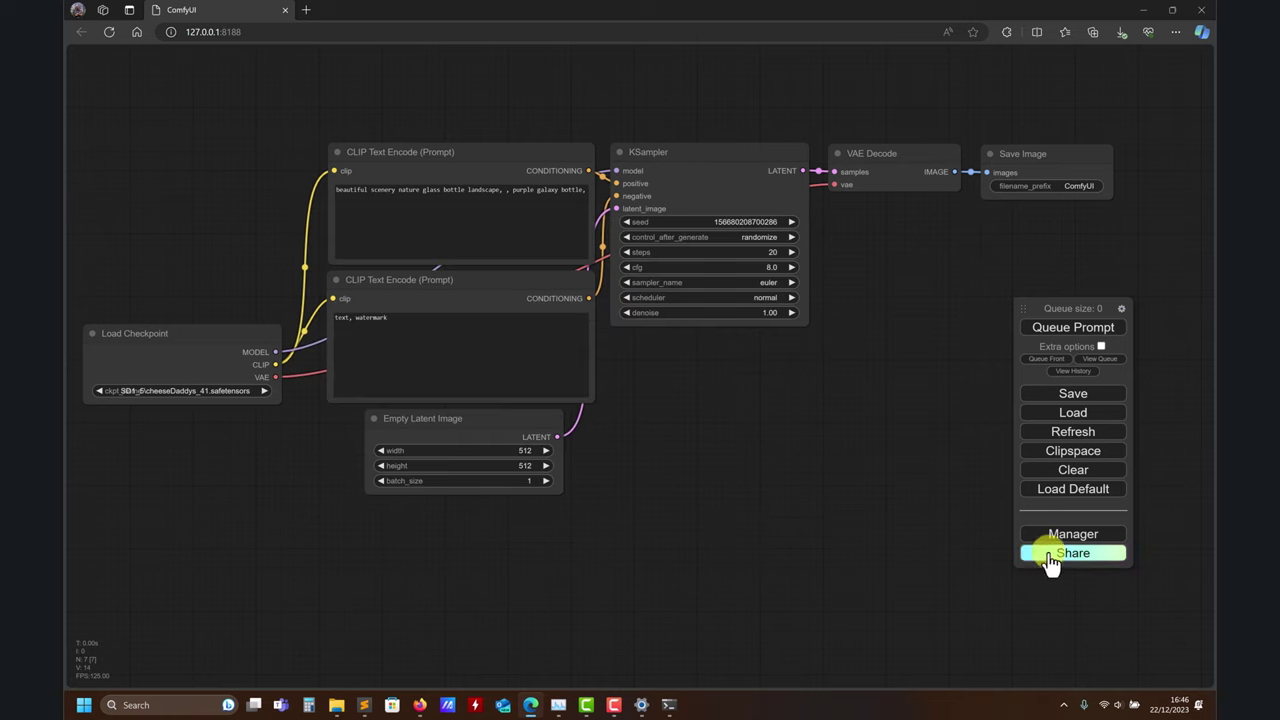
- Close the ComfyUI browser and its console, relaunch ComfyUI with run_nvidia_gpu.bat, and maximize the new console window
left_click(1201, 10)
left_click(1201, 8)
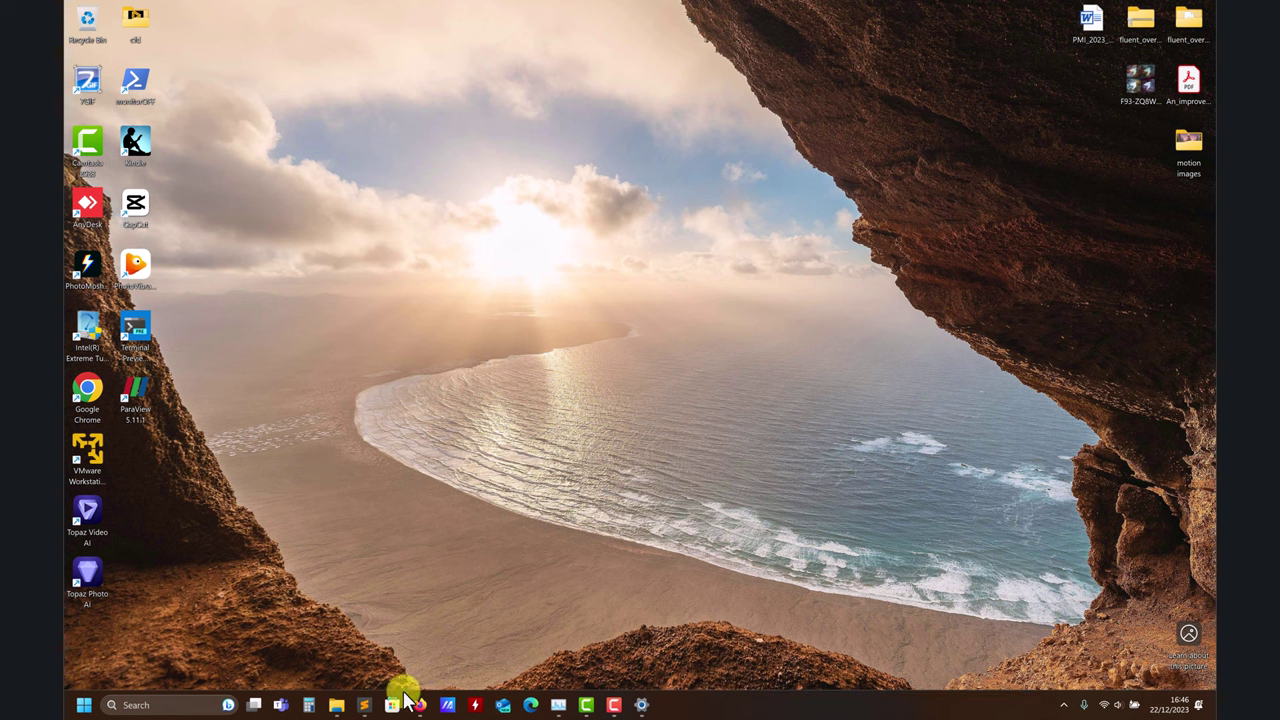
mouse_move(336, 704)
left_click(214, 649)
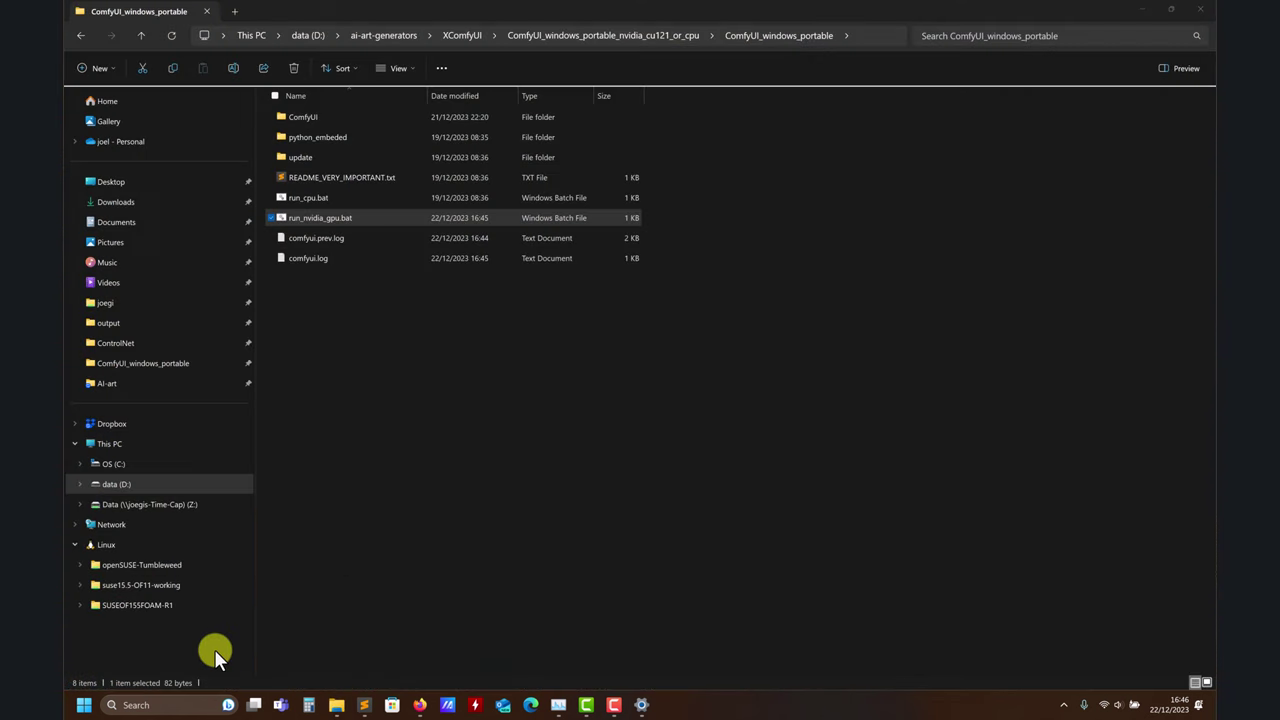
double_click(353, 217)
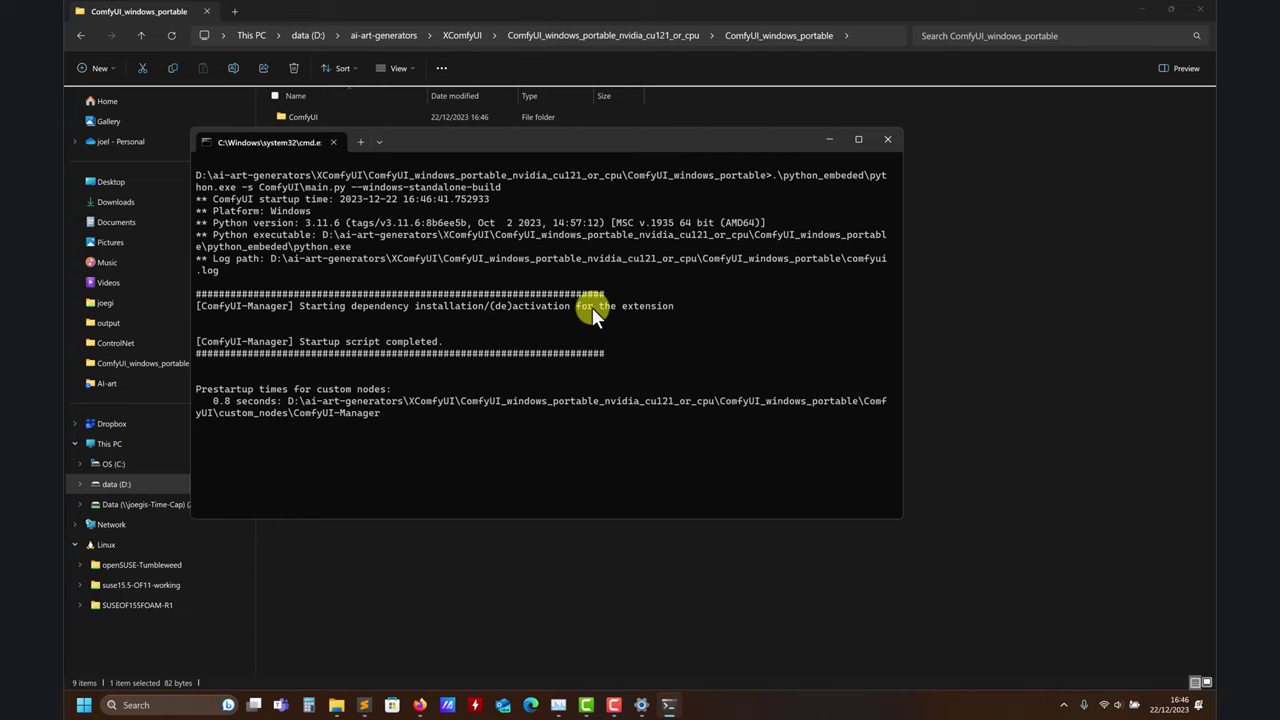
left_click(1140, 10)
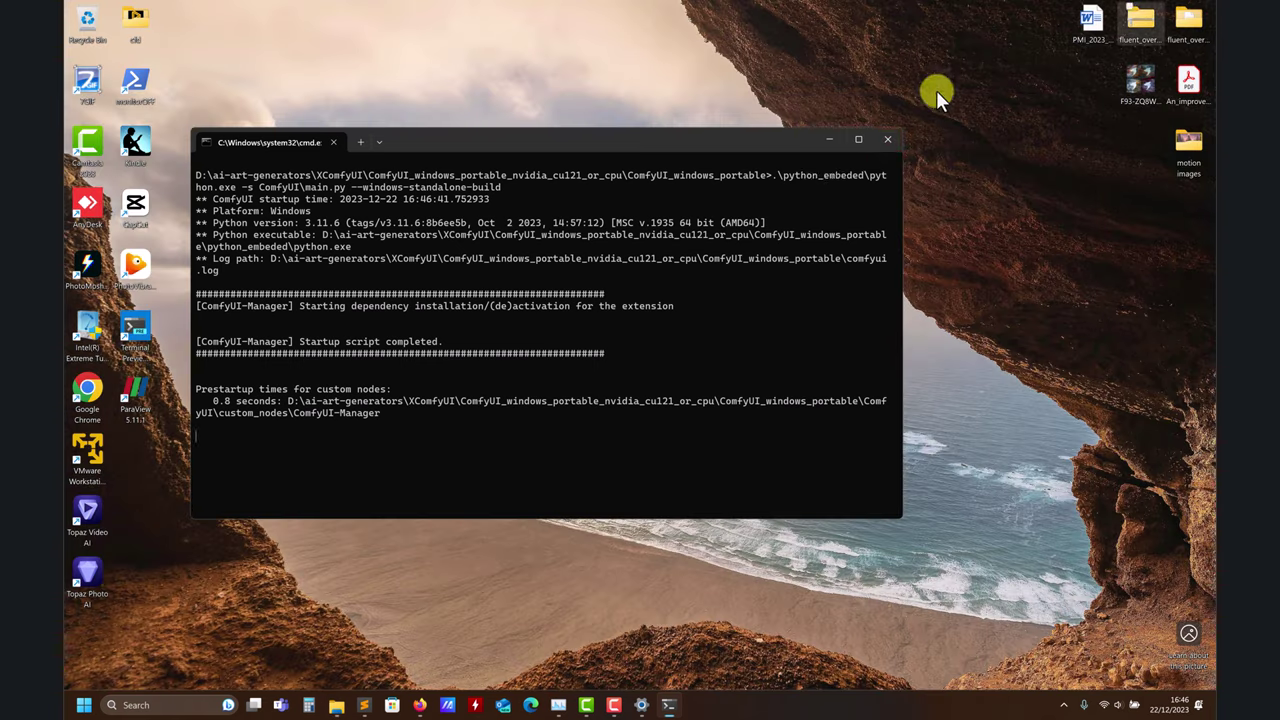
left_click(858, 141)
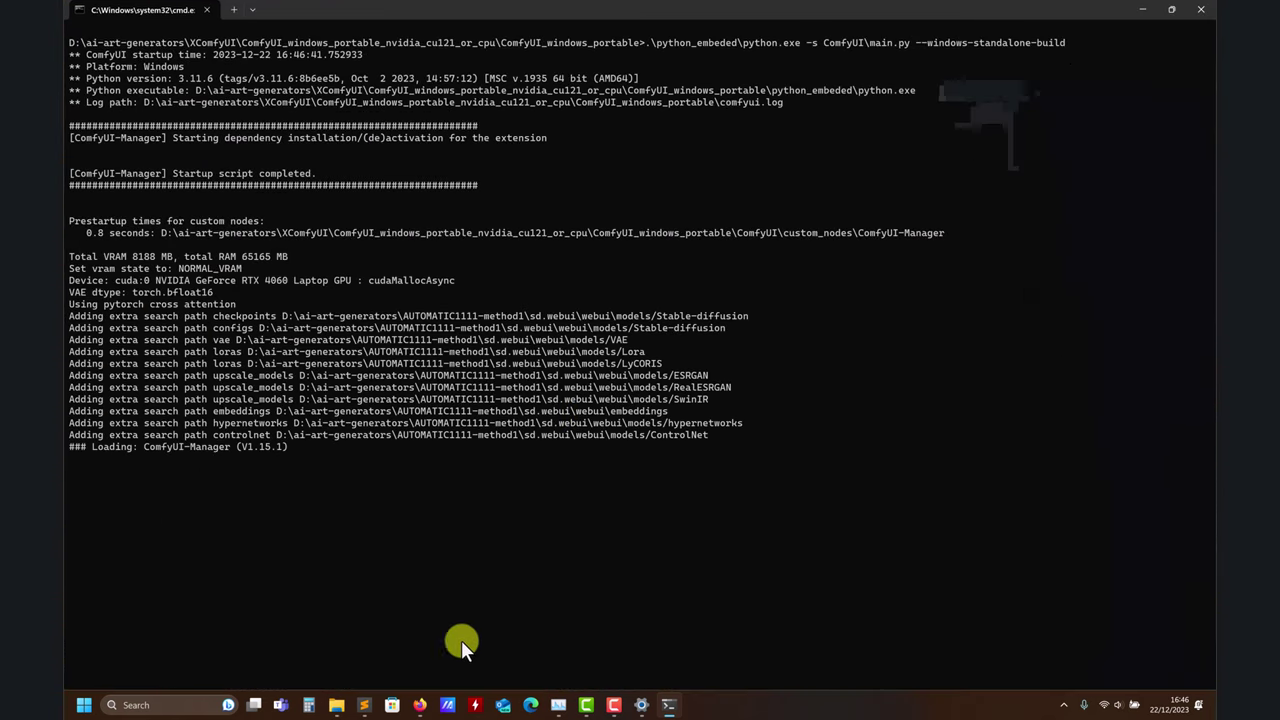
- Switch to Firefox and review the ComfyUI-Manager installation instructions and the Git for Windows download page
left_click(421, 705)
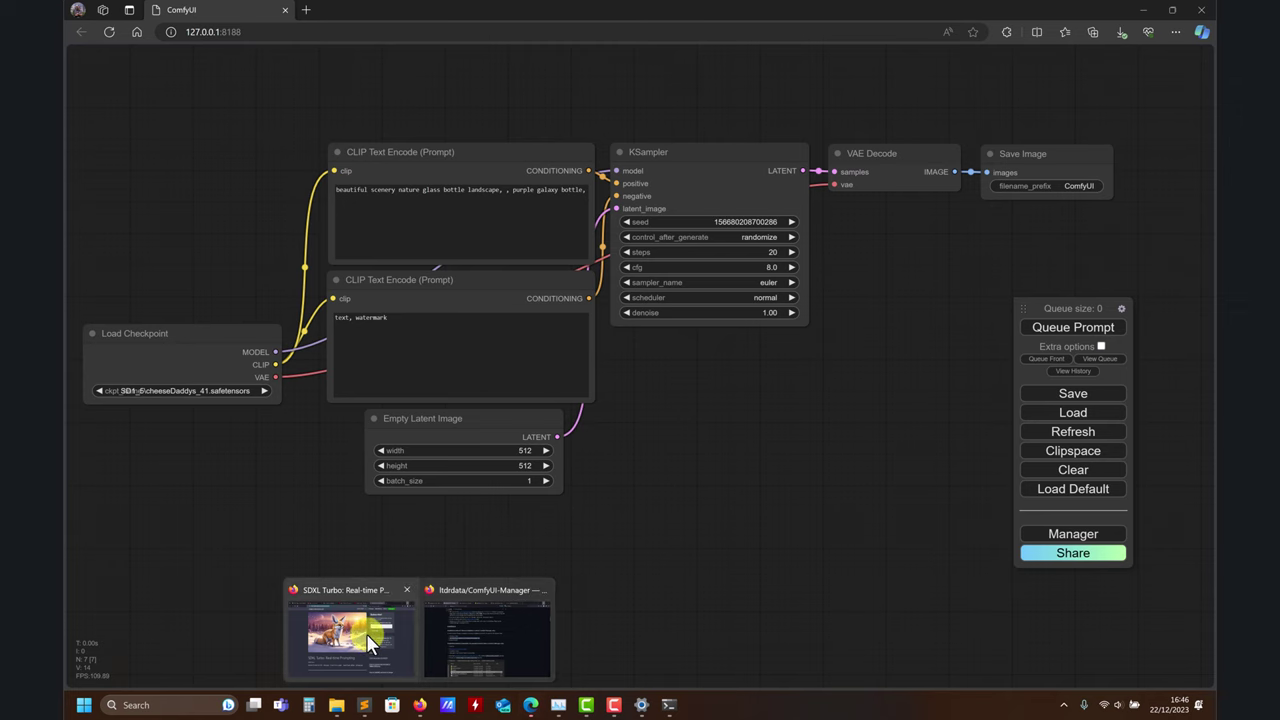
mouse_move(366, 633)
left_click(489, 641)
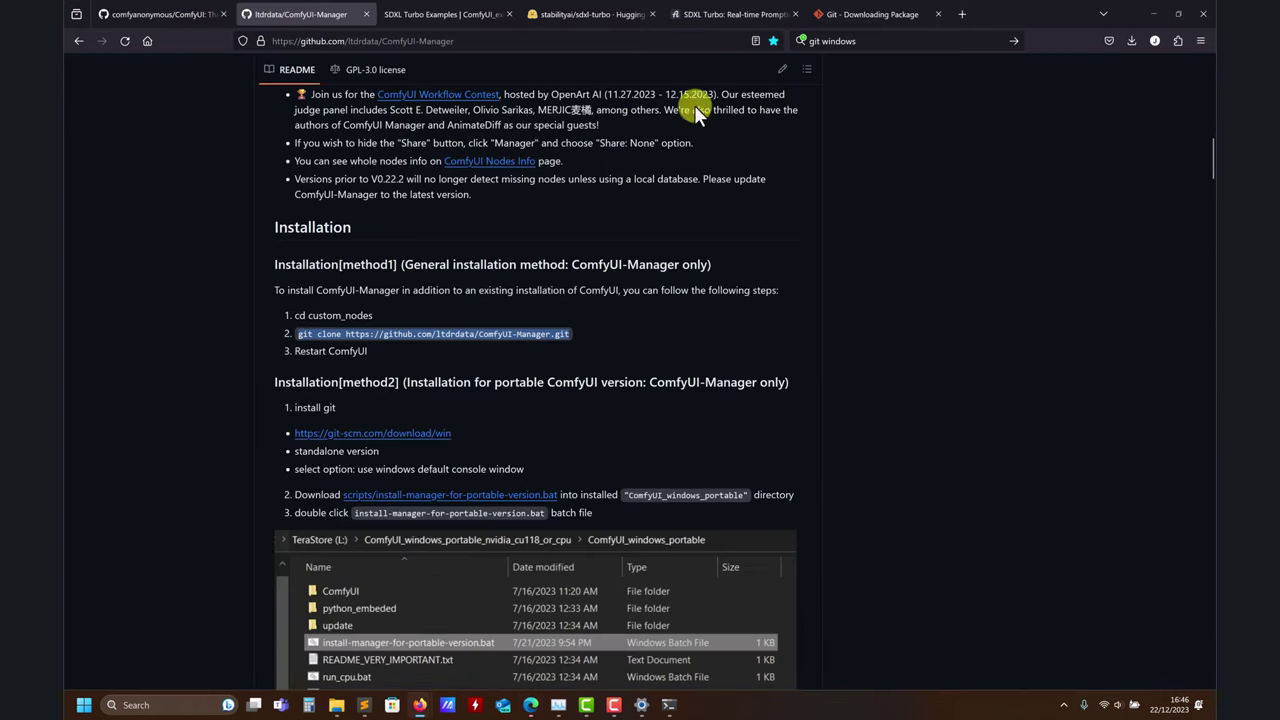
left_click(860, 14)
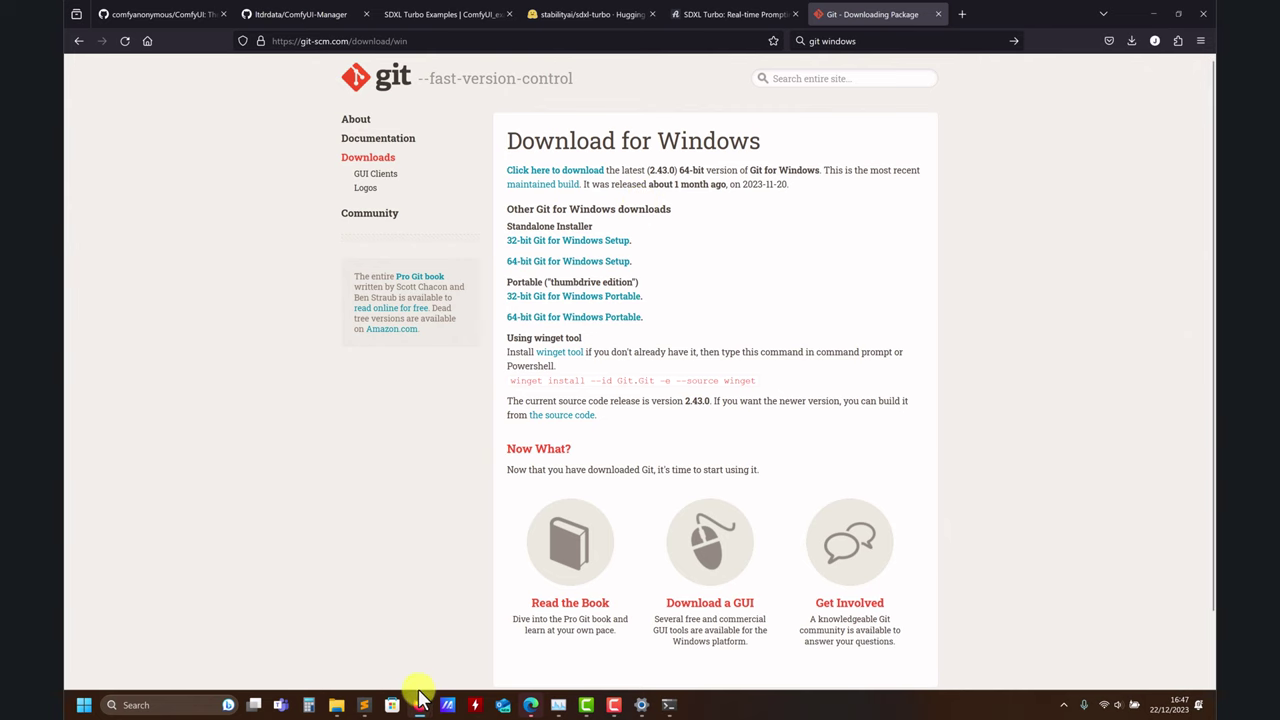
- Examine the Installing section of the ComfyUI GitHub README, check the Git download page again, and return to ComfyUI
left_click(115, 14)
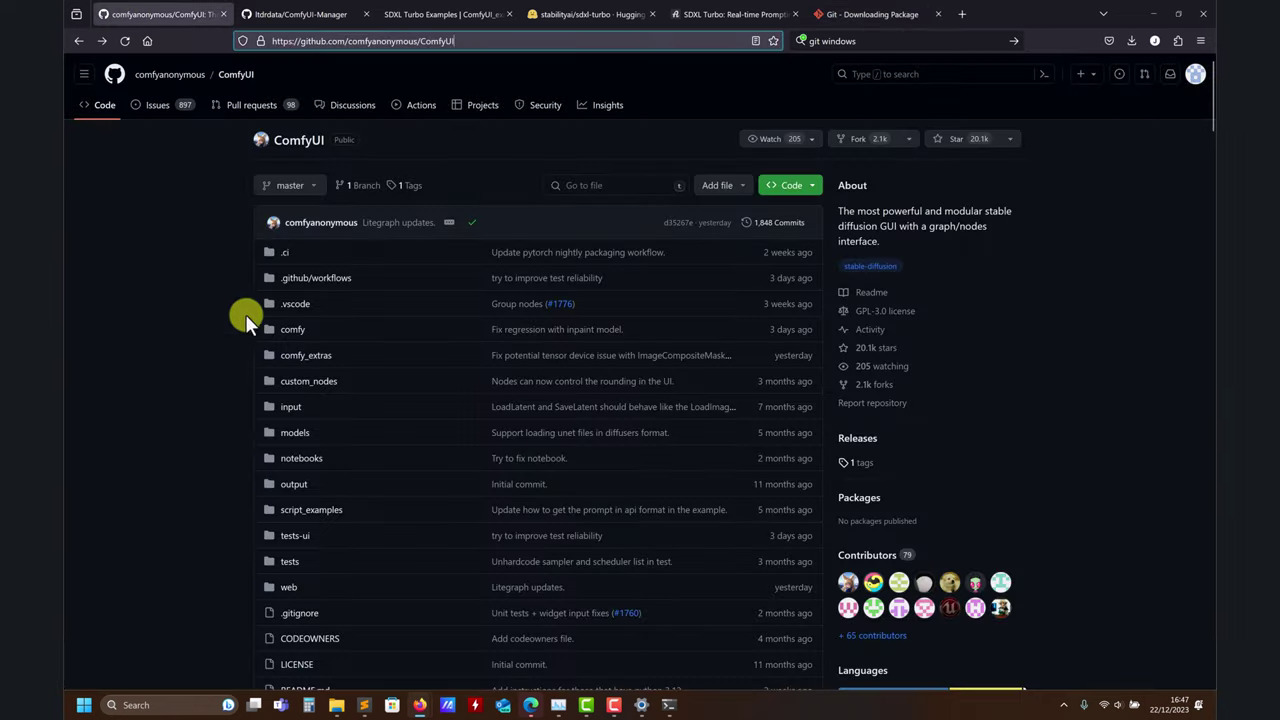
scroll(366, 400, "down", 15)
scroll(366, 392, "up", 5)
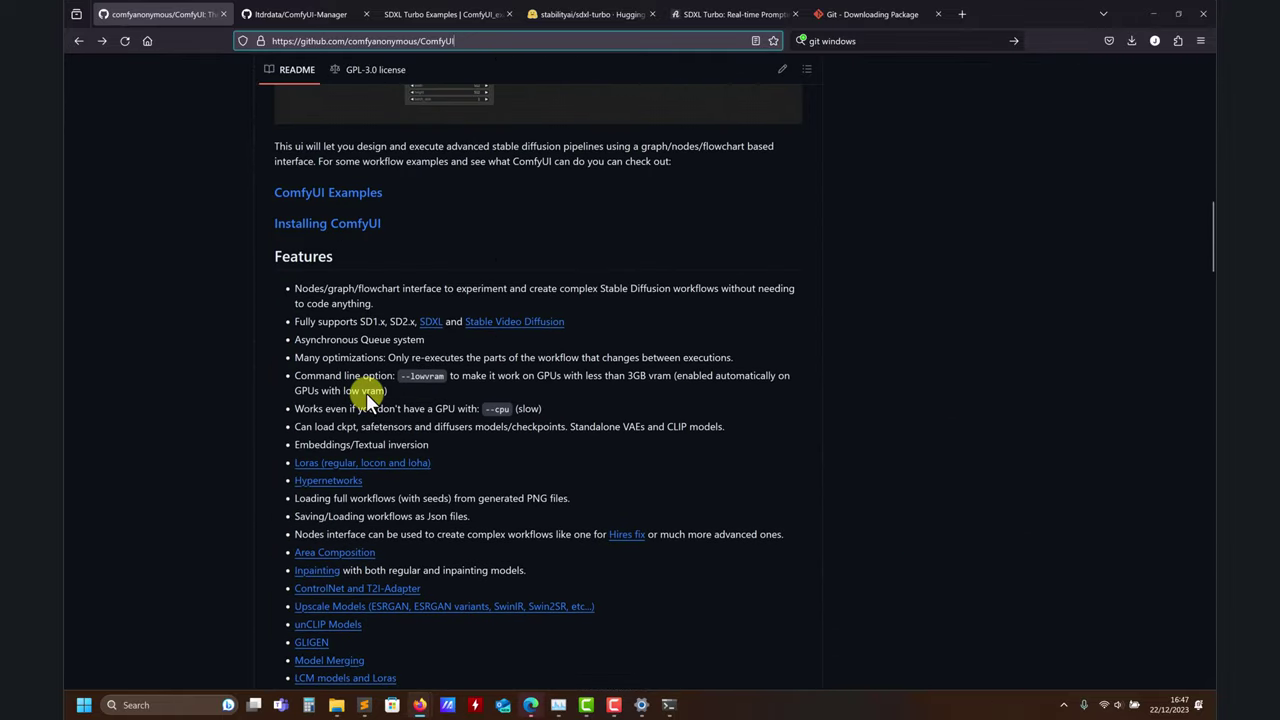
scroll(366, 392, "down", 5)
scroll(366, 392, "up", 5)
left_click(357, 157)
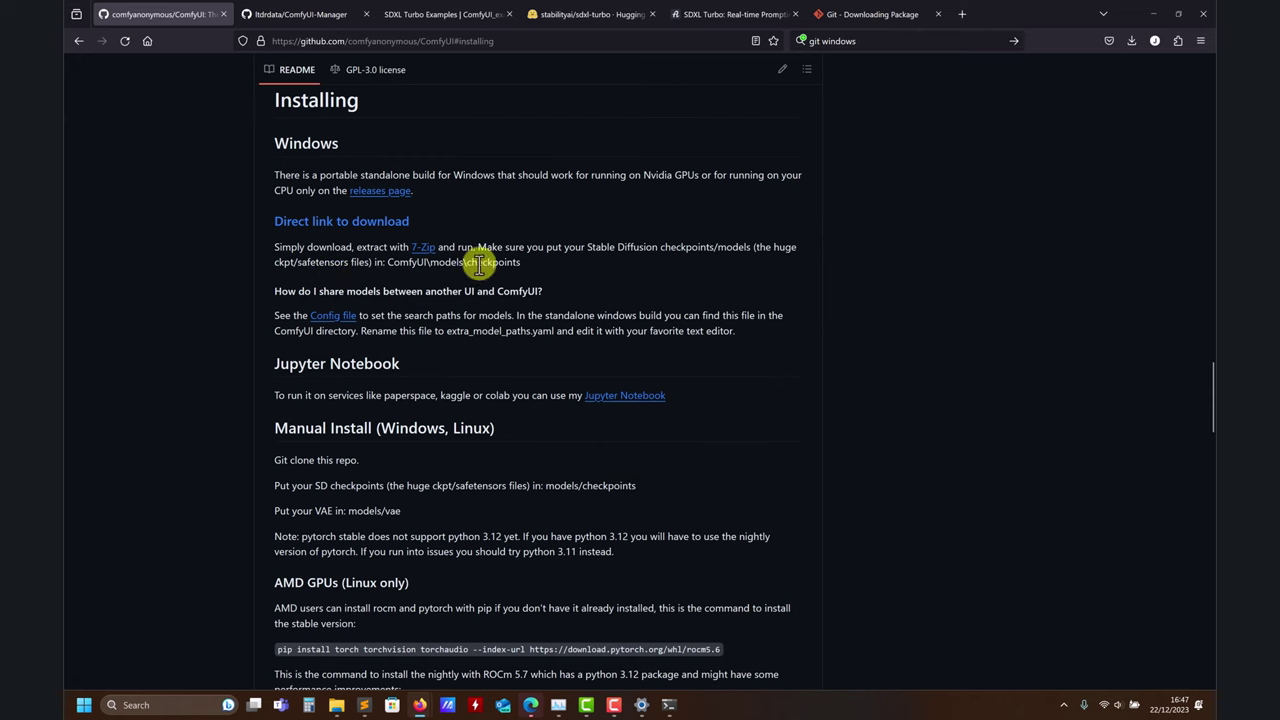
scroll(434, 290, "up", 3)
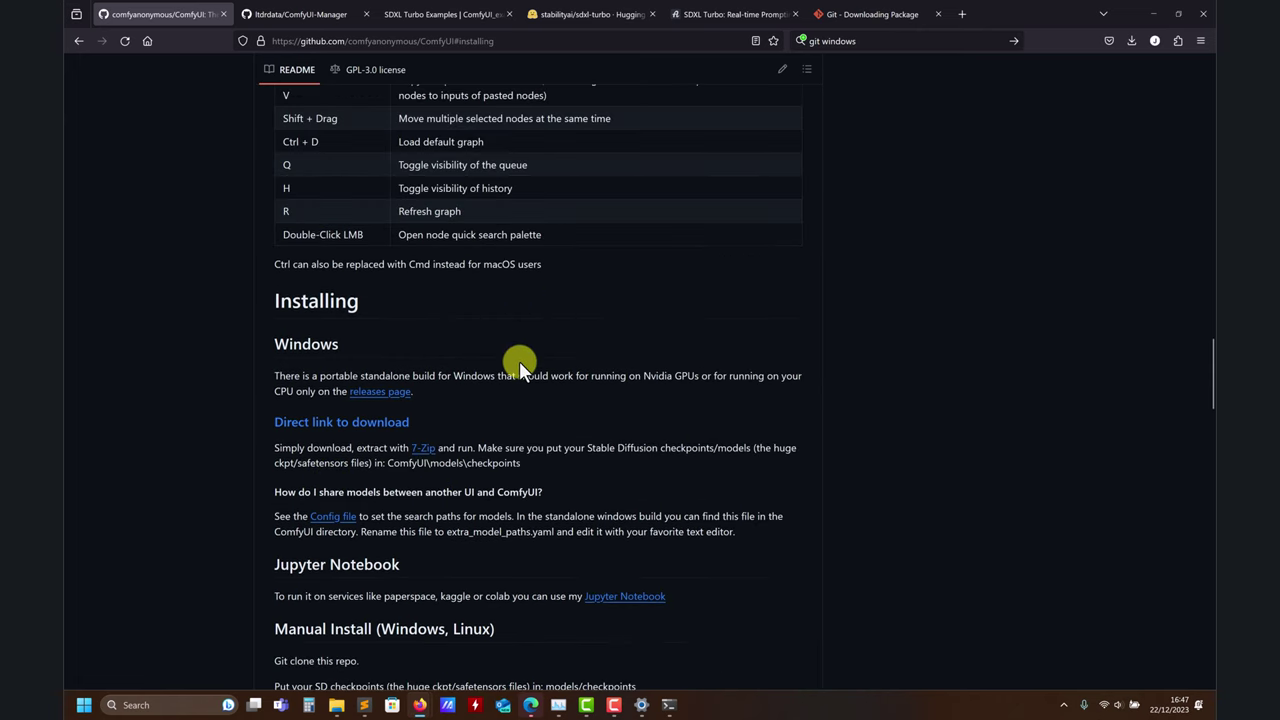
scroll(519, 361, "down", 4)
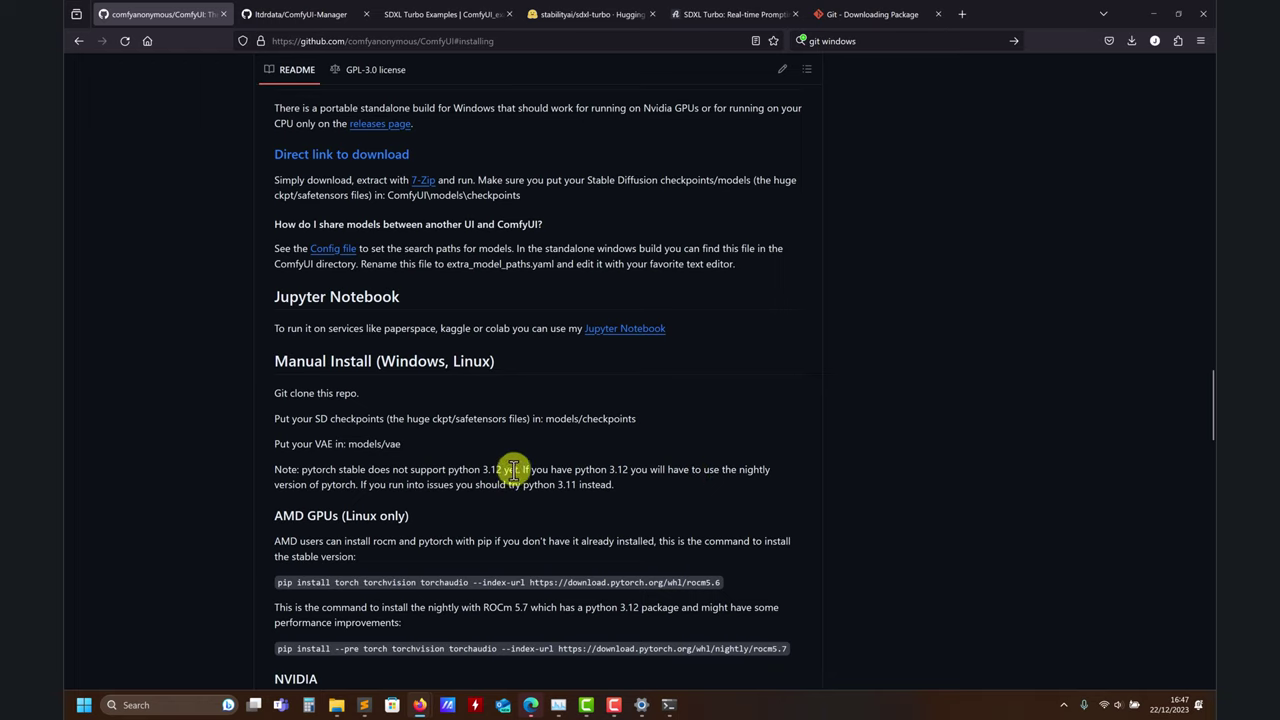
left_click(866, 17)
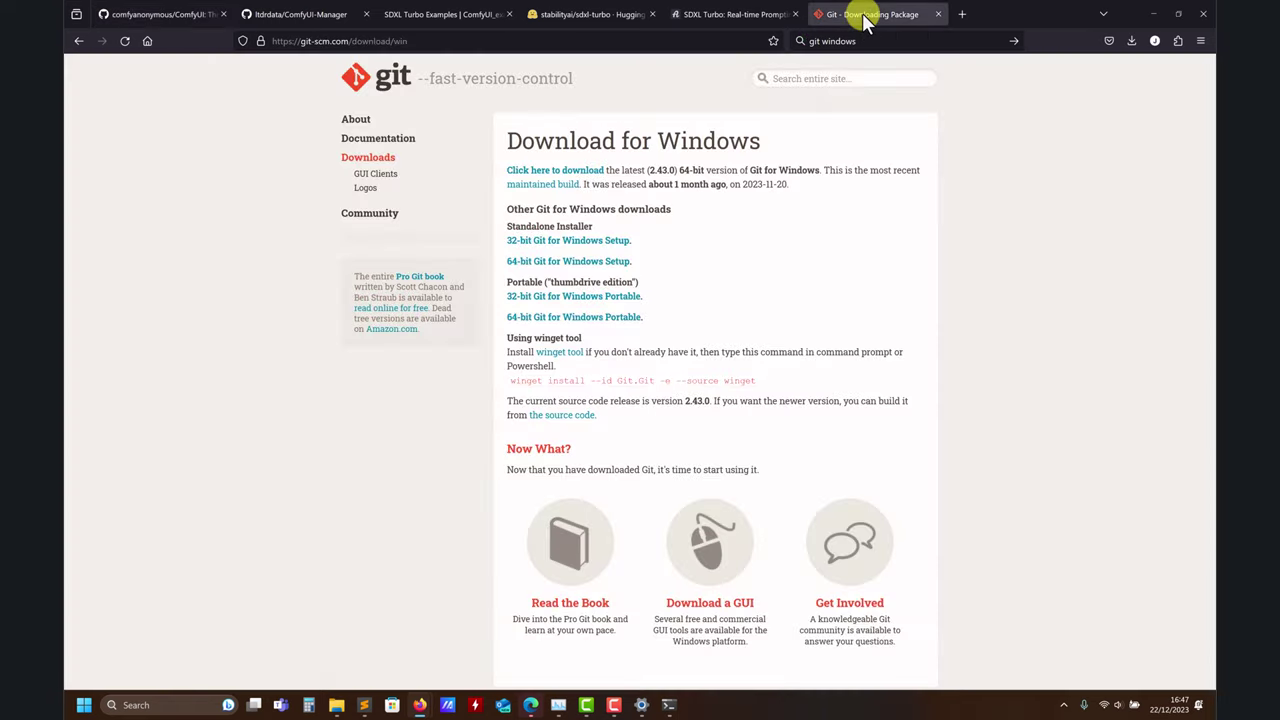
left_click(1153, 14)
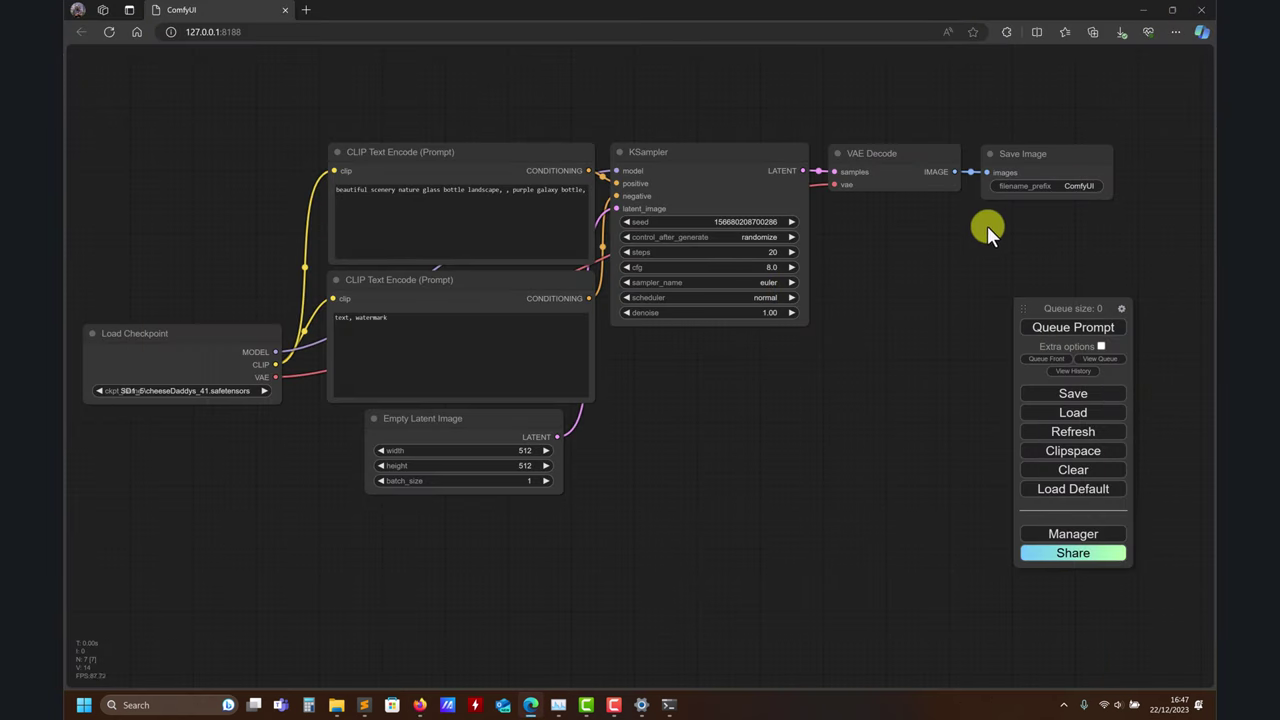
- Search the Manager's custom nodes for "turbo" and "xl", look through the list, and close it
left_click(1064, 527)
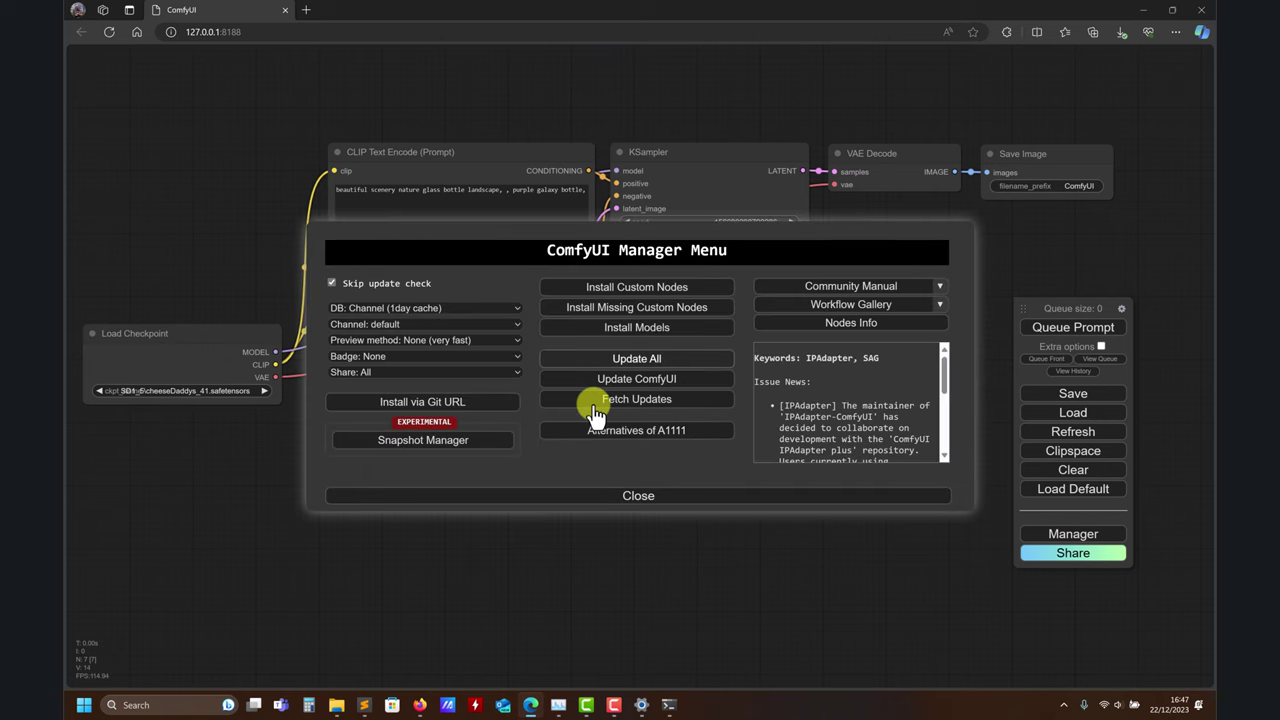
left_click(675, 288)
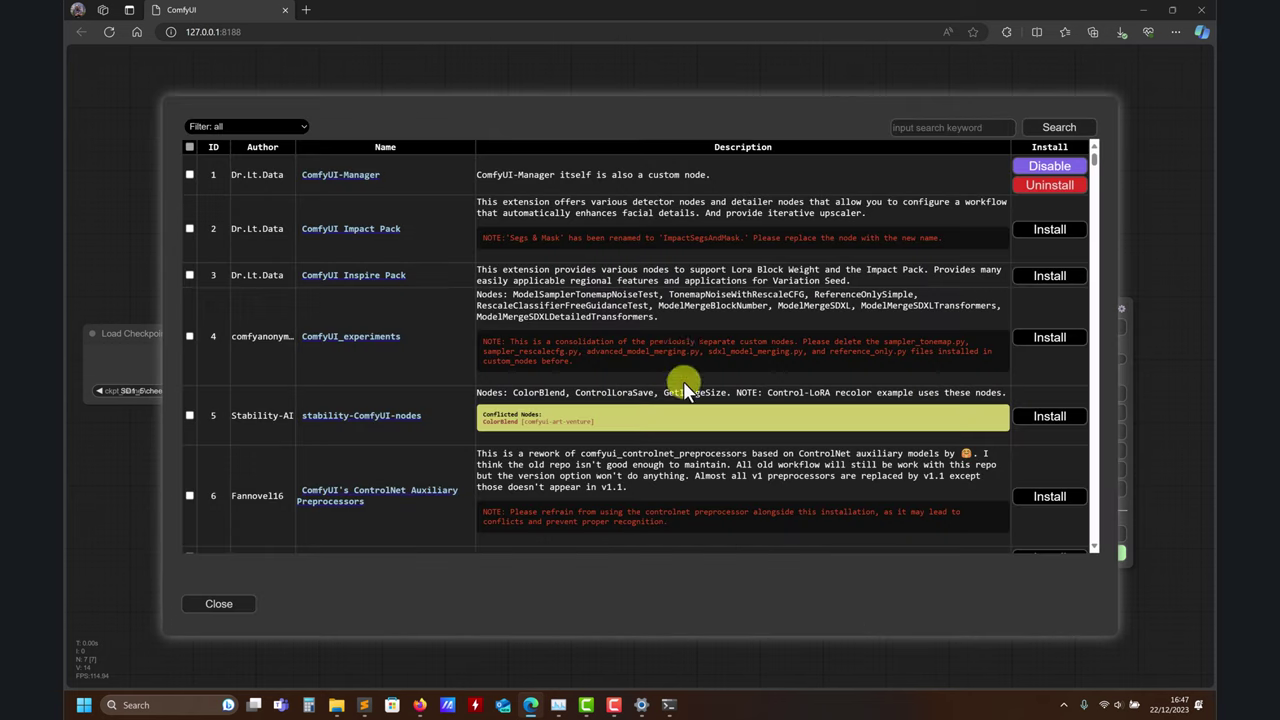
left_click(903, 127)
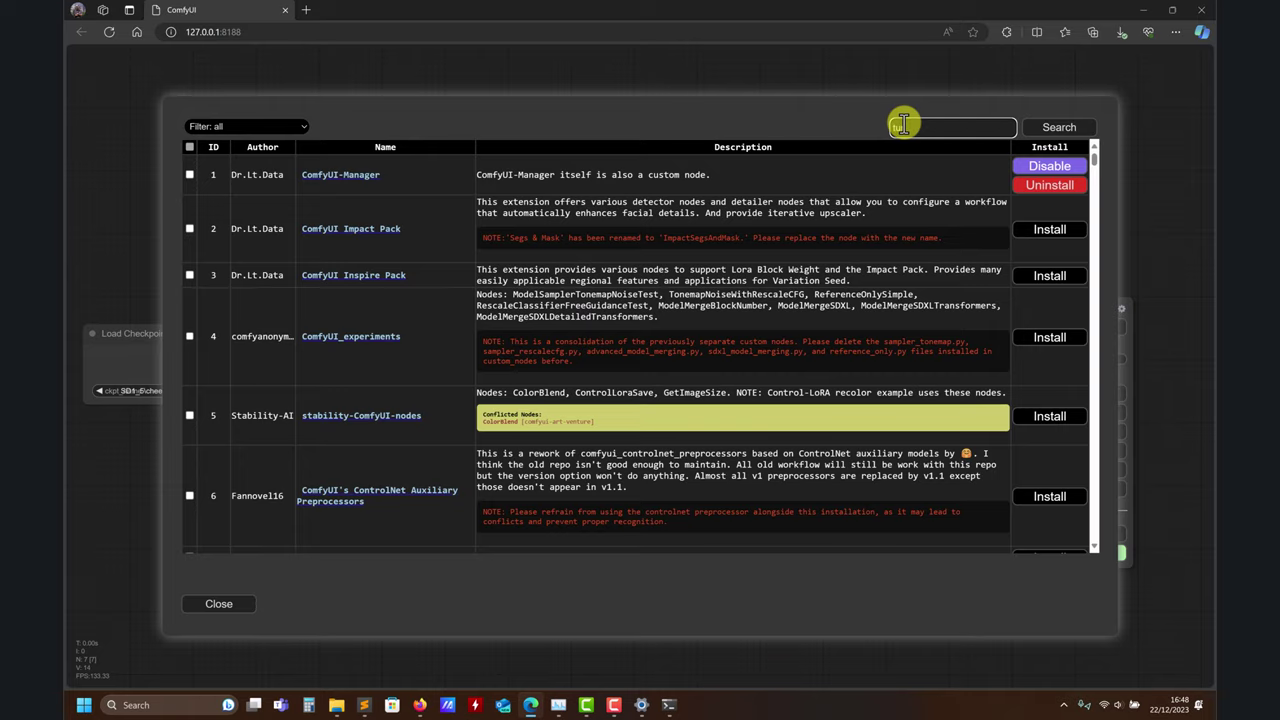
key("Return")
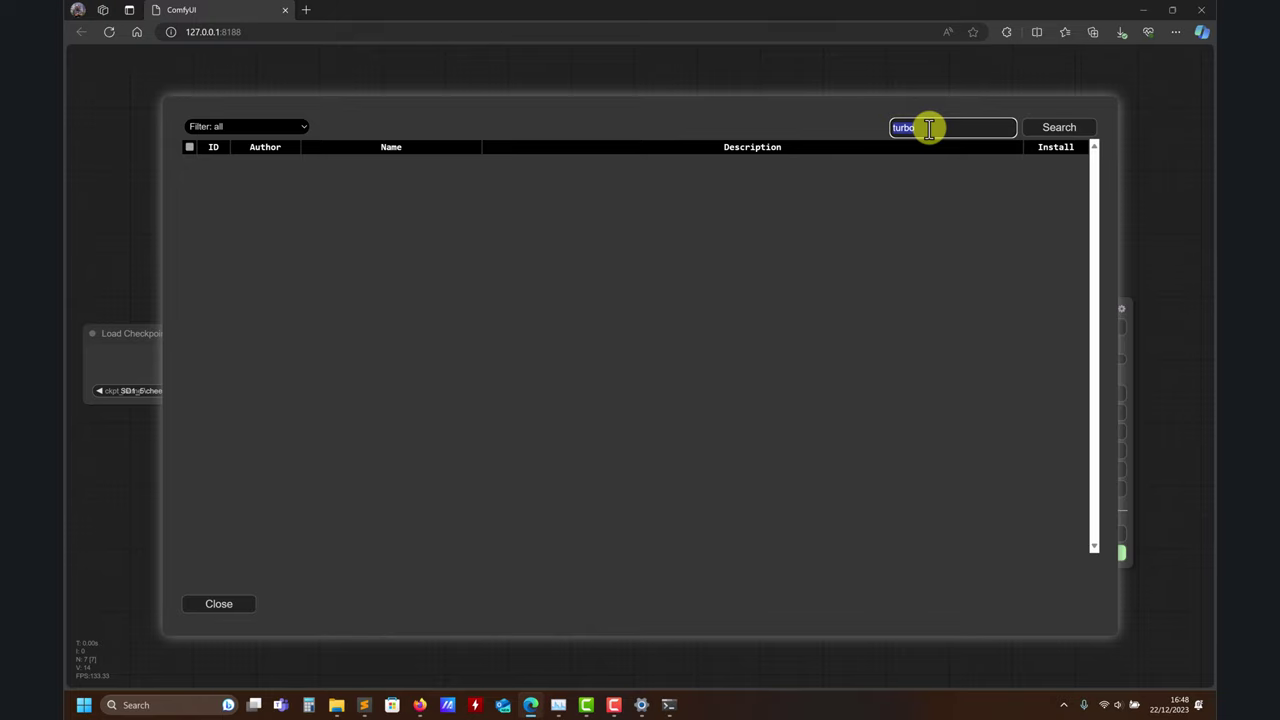
type("xl")
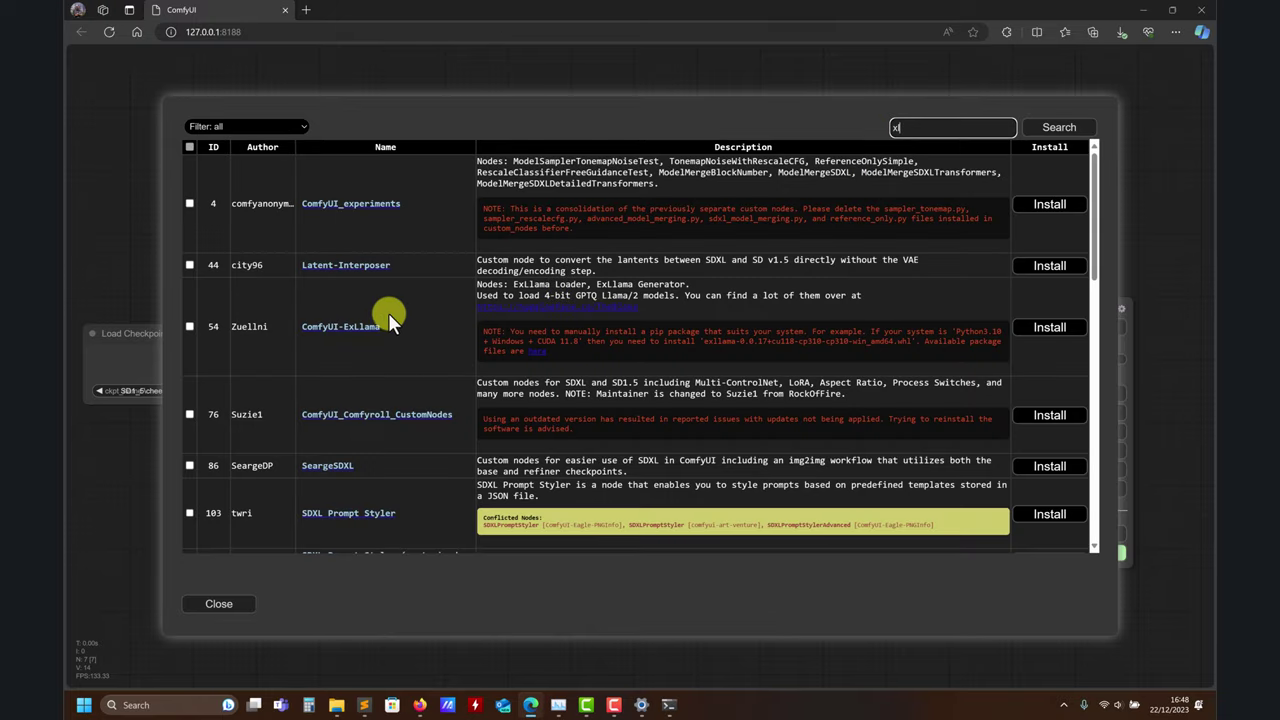
scroll(390, 305, "down", 3)
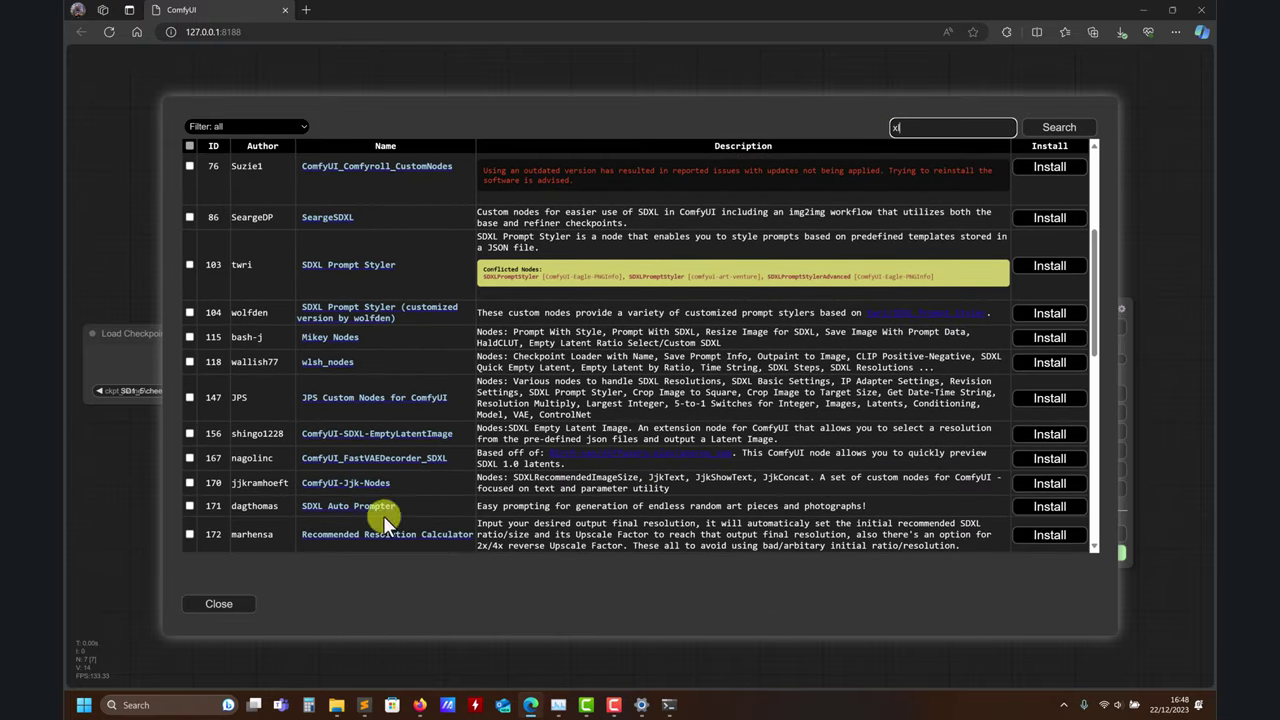
left_click_drag(1066, 131, 220, 620)
left_click(220, 612)
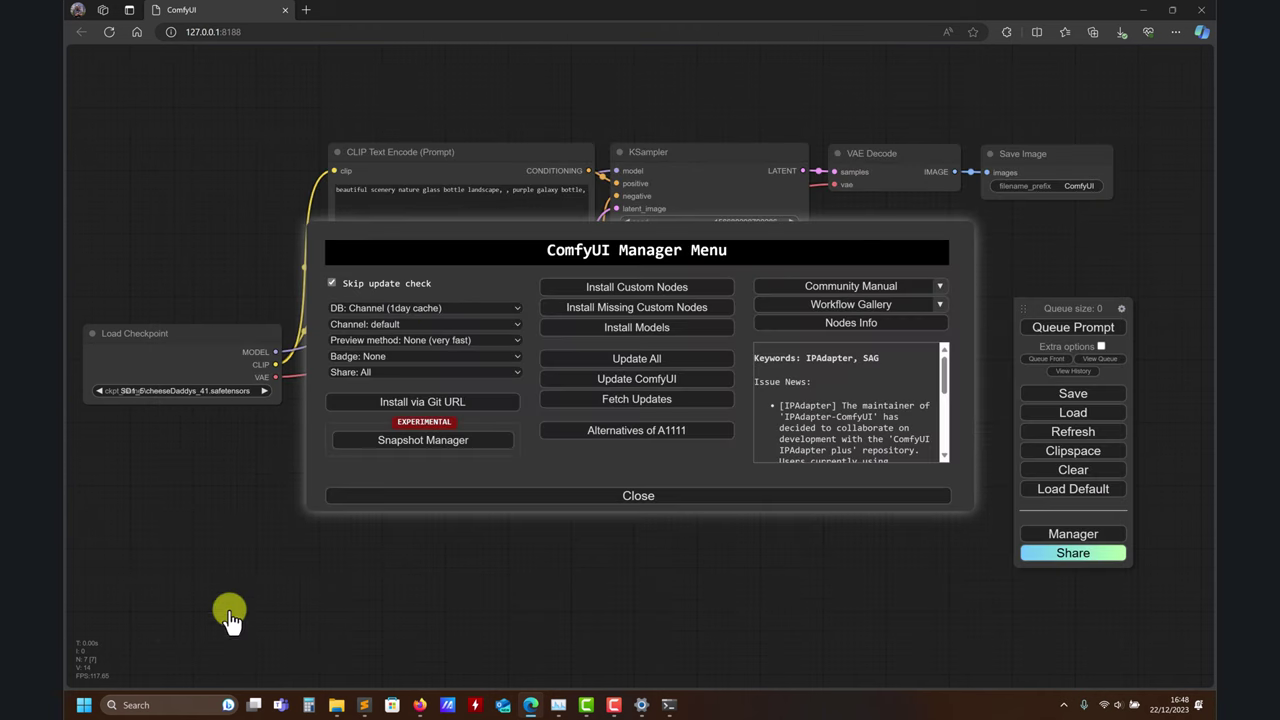
- Search the Manager's installable models for "turbo", review the SDXL-Turbo checkpoint entries, and close the list
left_click(650, 330)
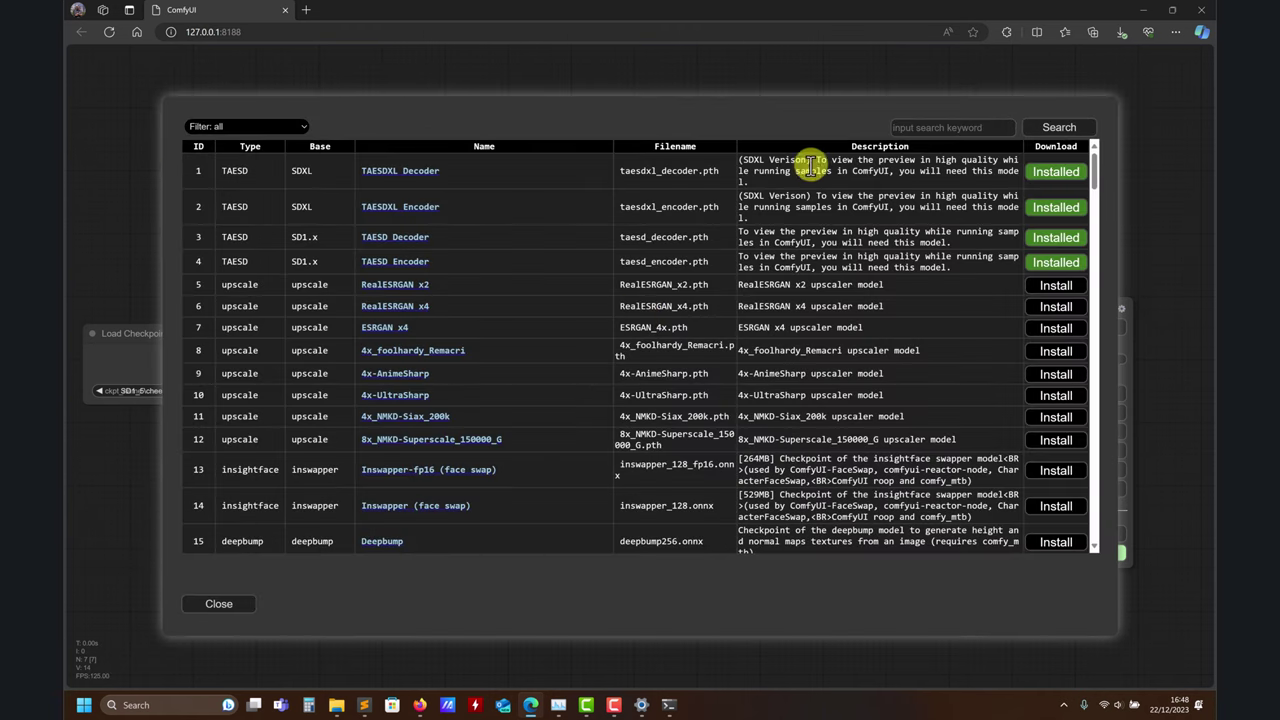
left_click(950, 128)
type("tur")
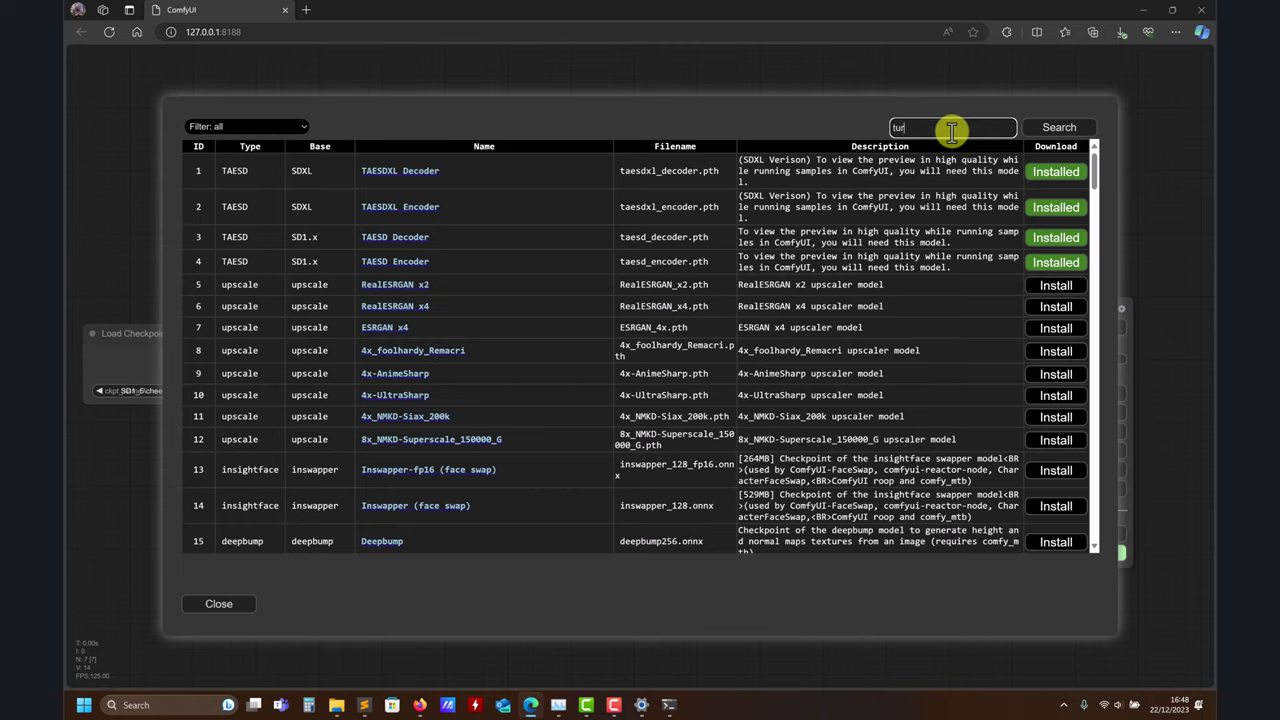
type("bo")
key("Return")
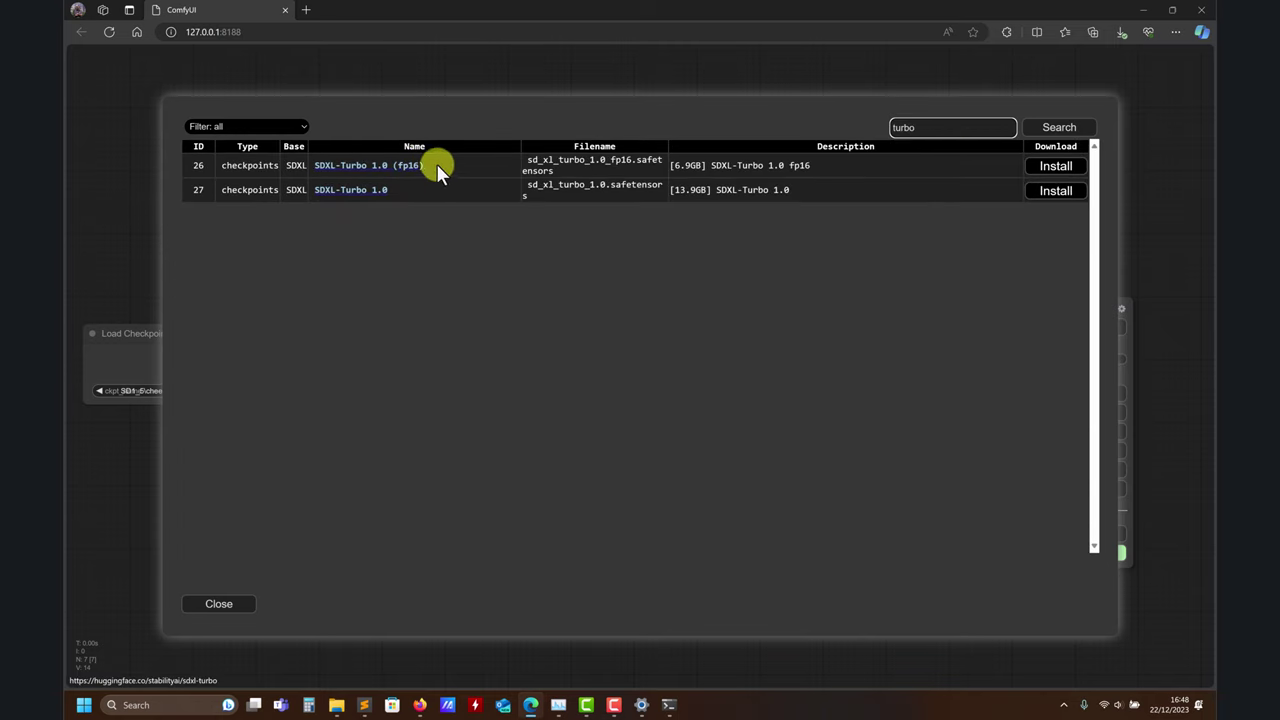
left_click_drag(645, 120, 663, 140)
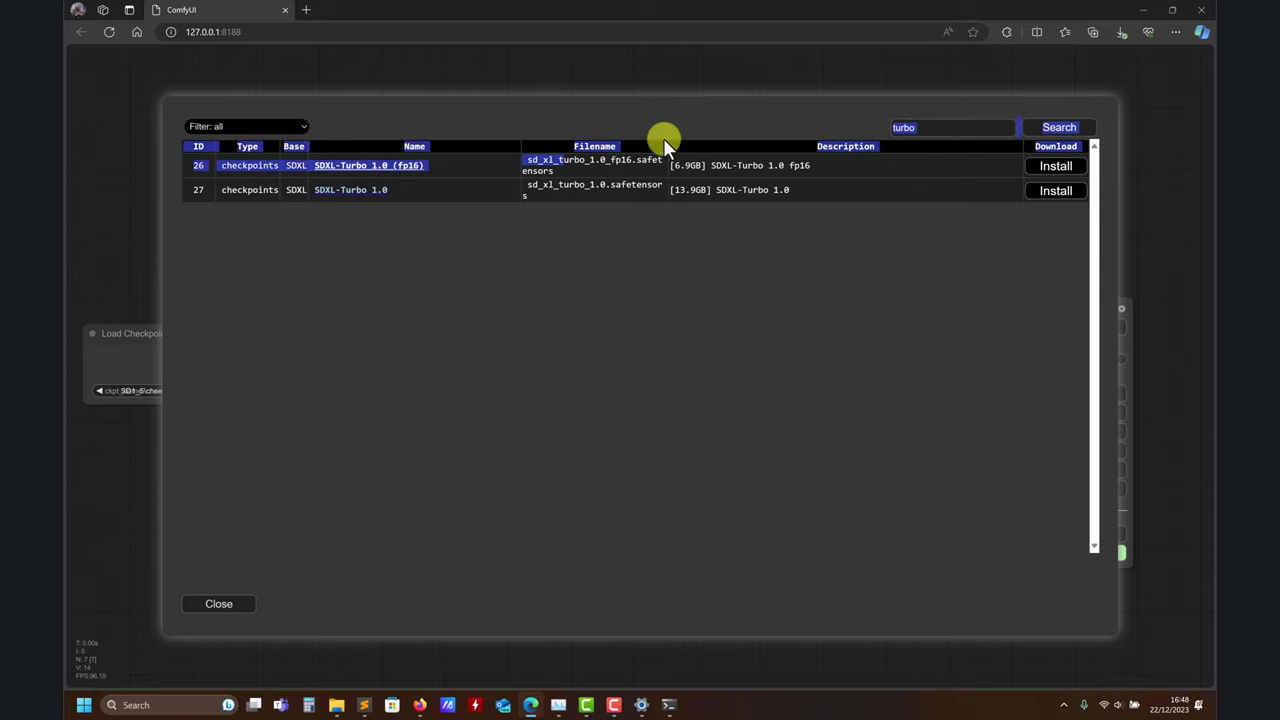
left_click(417, 230)
left_click(222, 604)
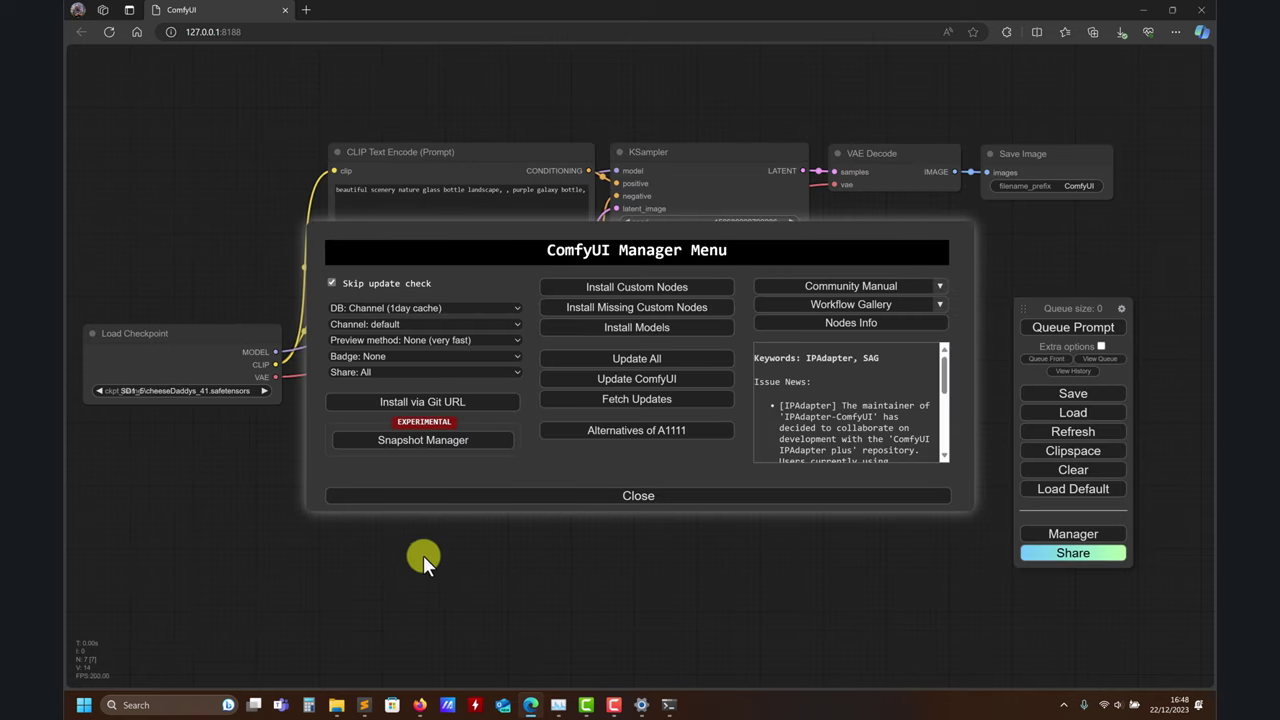
- Switch to File Explorer and open the models folder inside ComfyUI_windows_portable\ComfyUI to view its subfolders
left_click(340, 707)
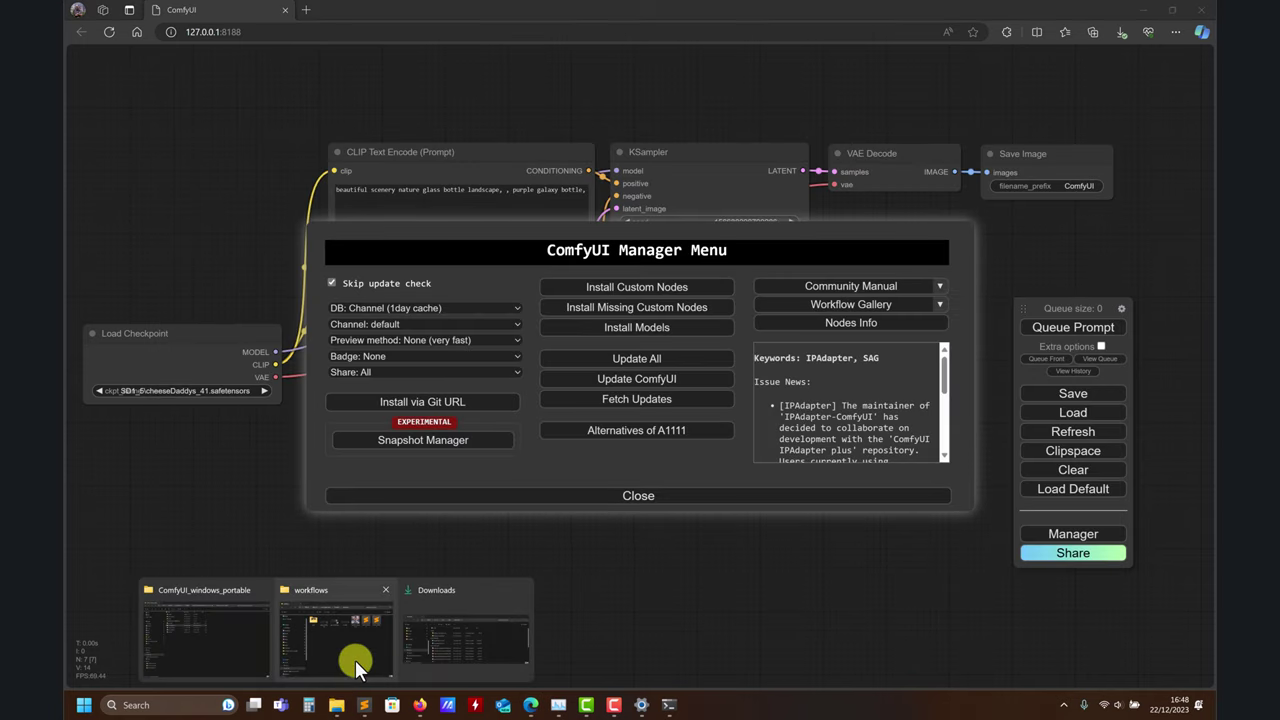
left_click(355, 662)
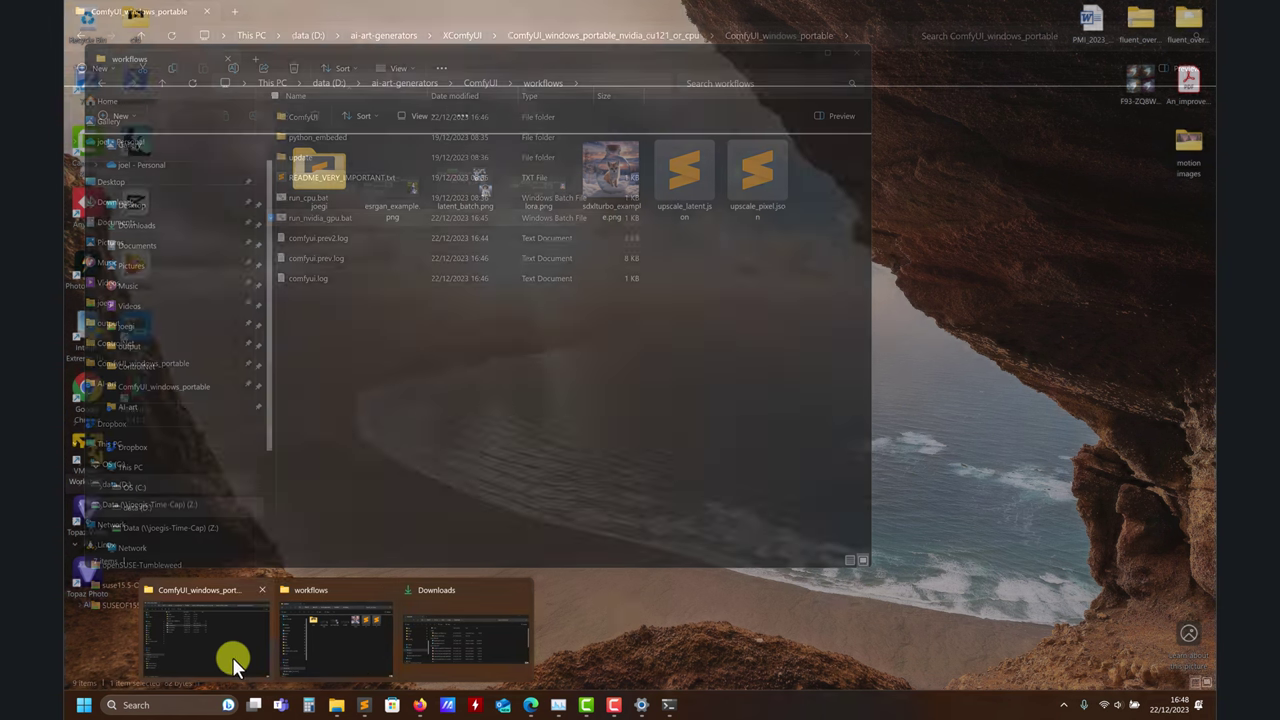
left_click(205, 654)
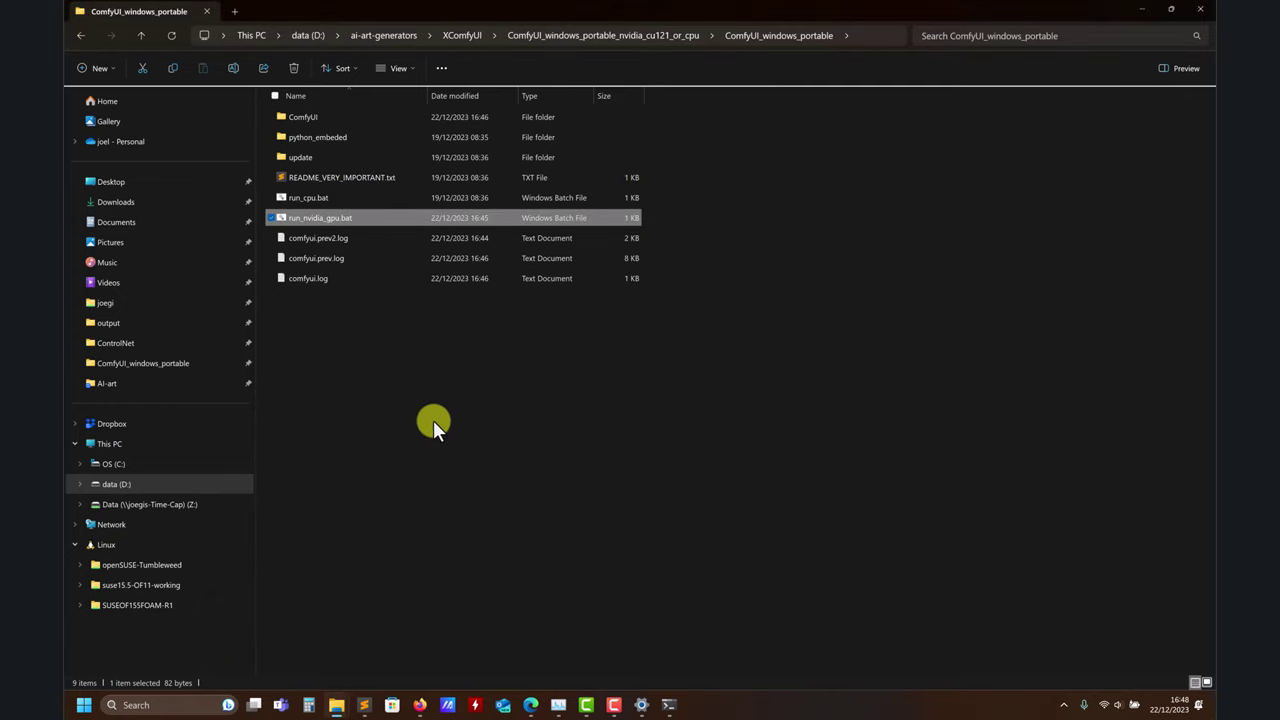
double_click(303, 121)
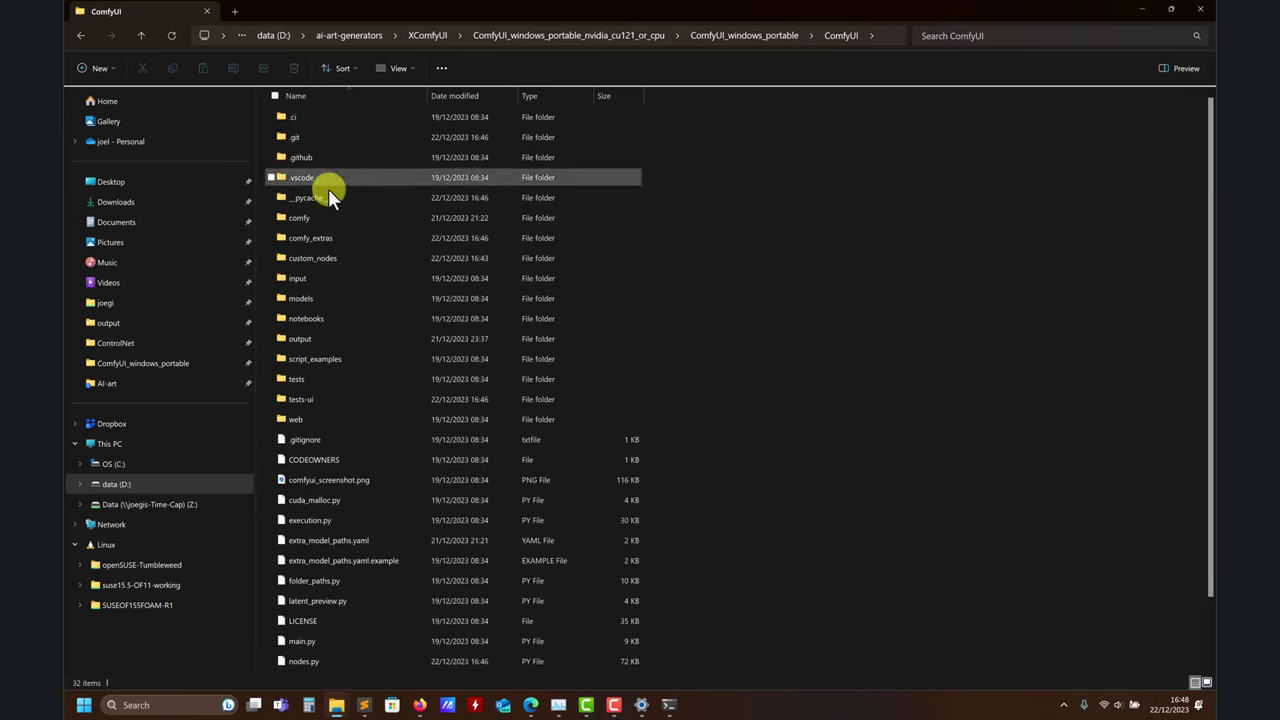
double_click(314, 301)
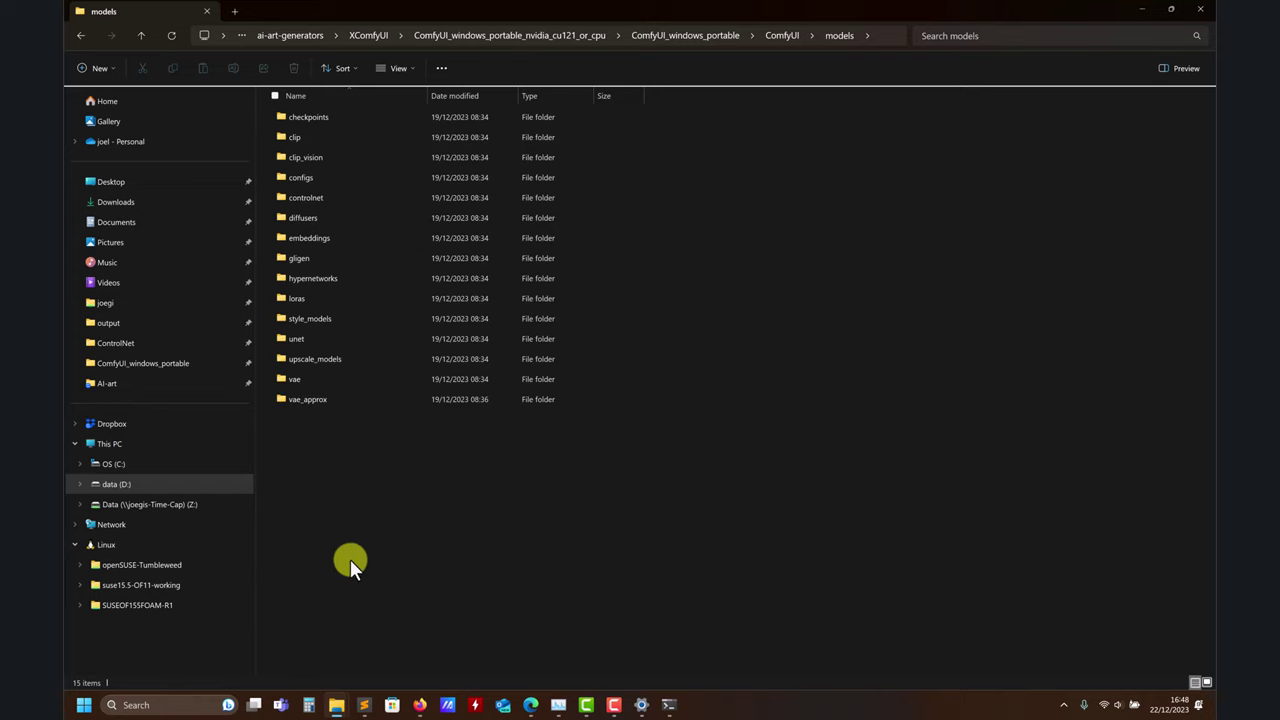
- Go up to ai-art-generators and open AUTOMATIC1111-method1\sd.webui\webui\models
left_click(134, 34)
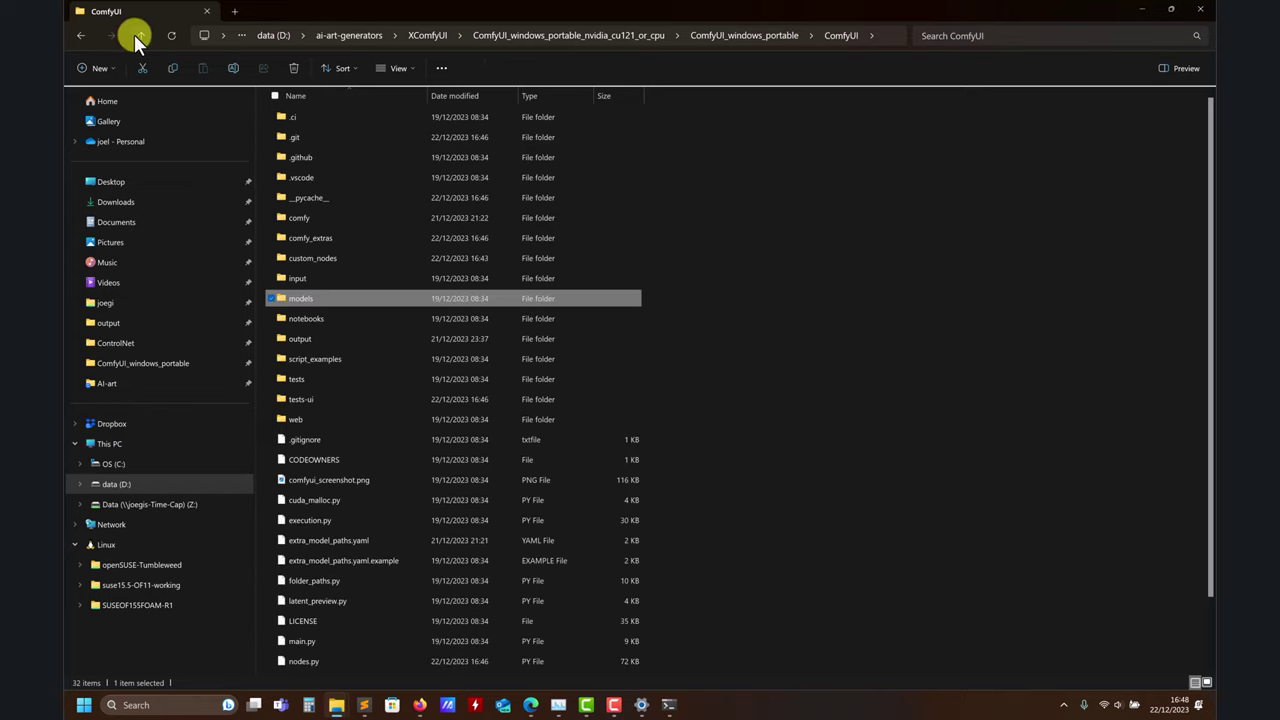
left_click(134, 34)
left_click(134, 34)
left_click(134, 34)
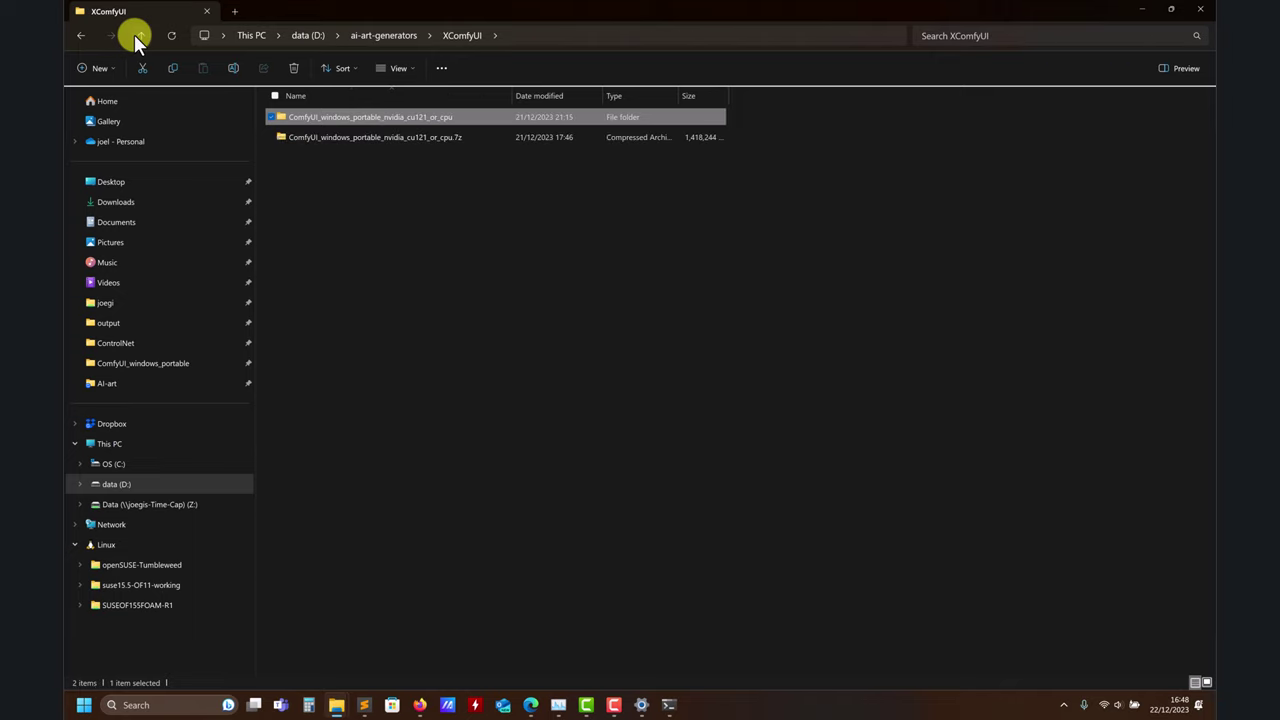
left_click(134, 34)
double_click(370, 119)
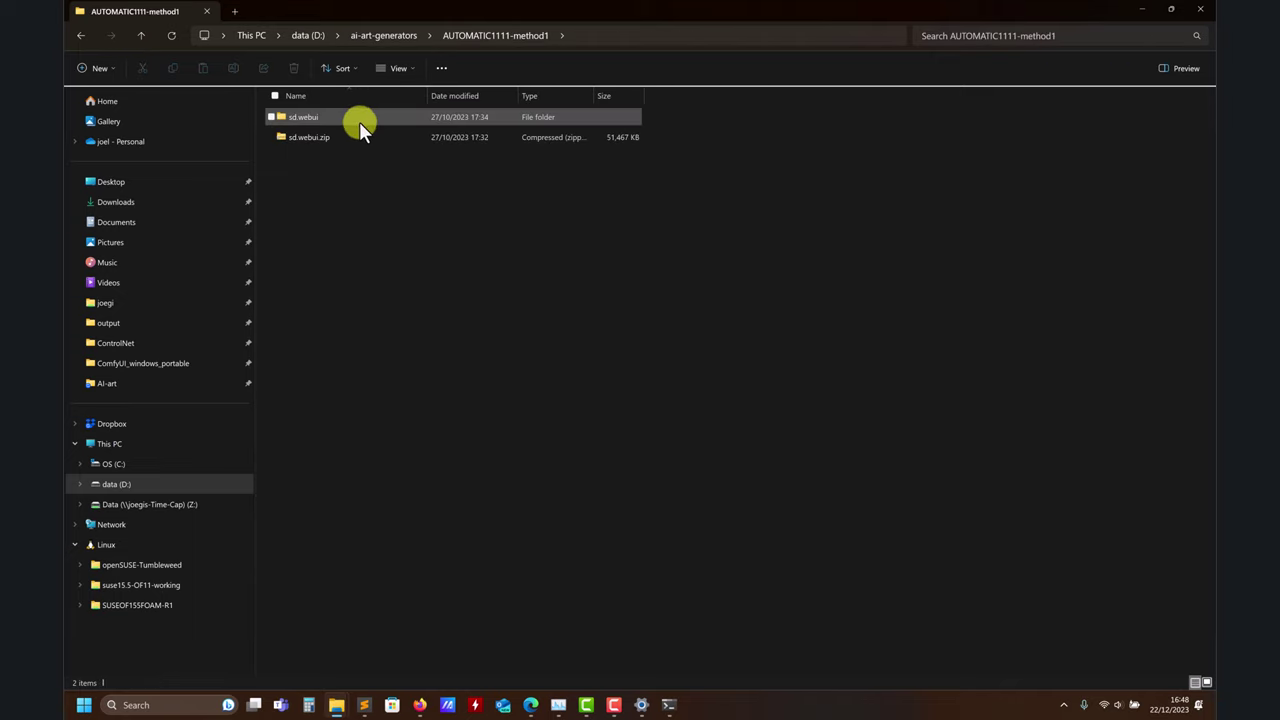
double_click(343, 115)
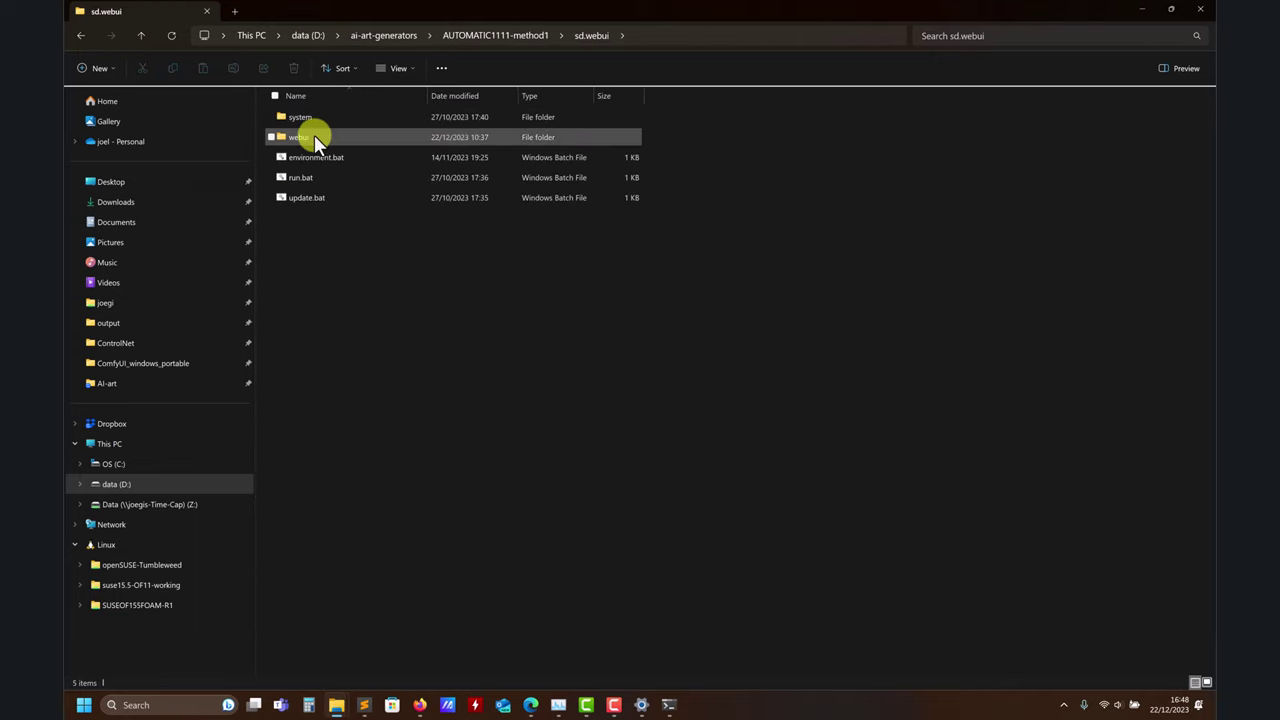
double_click(312, 136)
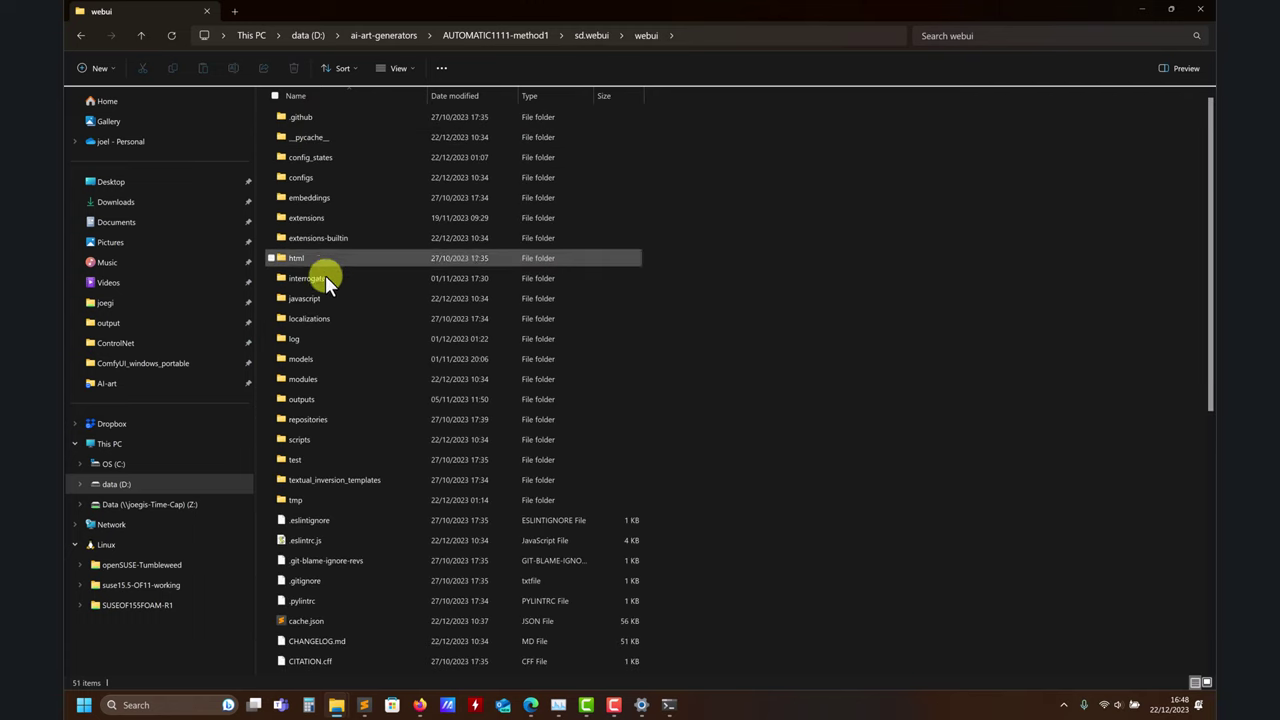
double_click(317, 360)
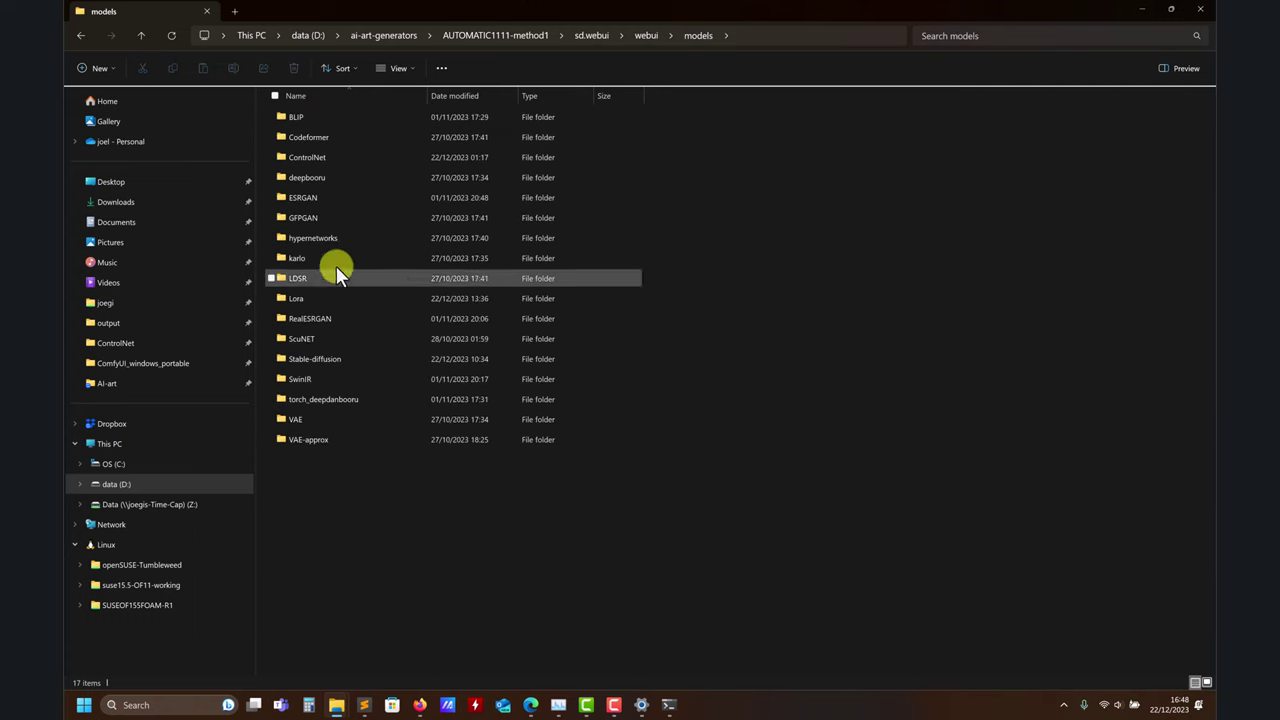
- Open the Stable-diffusion\SD_XL_TURBO folder and examine the turbo checkpoint files
double_click(318, 363)
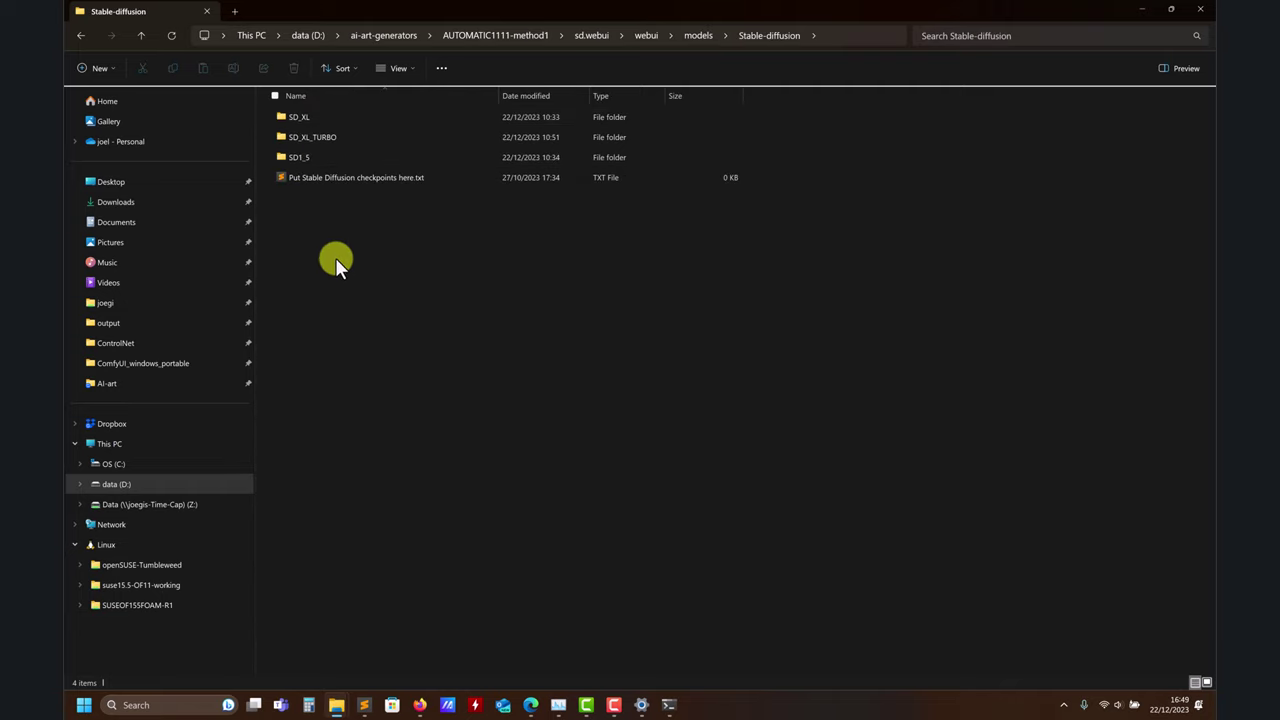
double_click(323, 142)
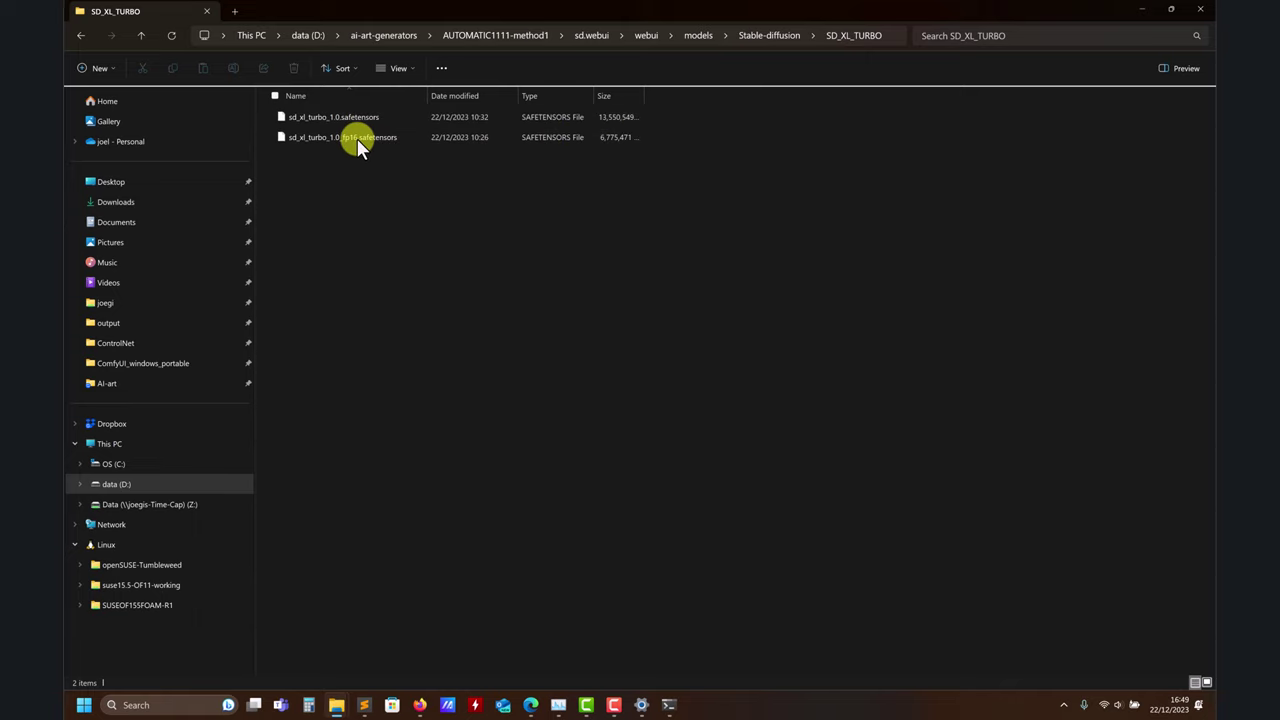
mouse_move(357, 145)
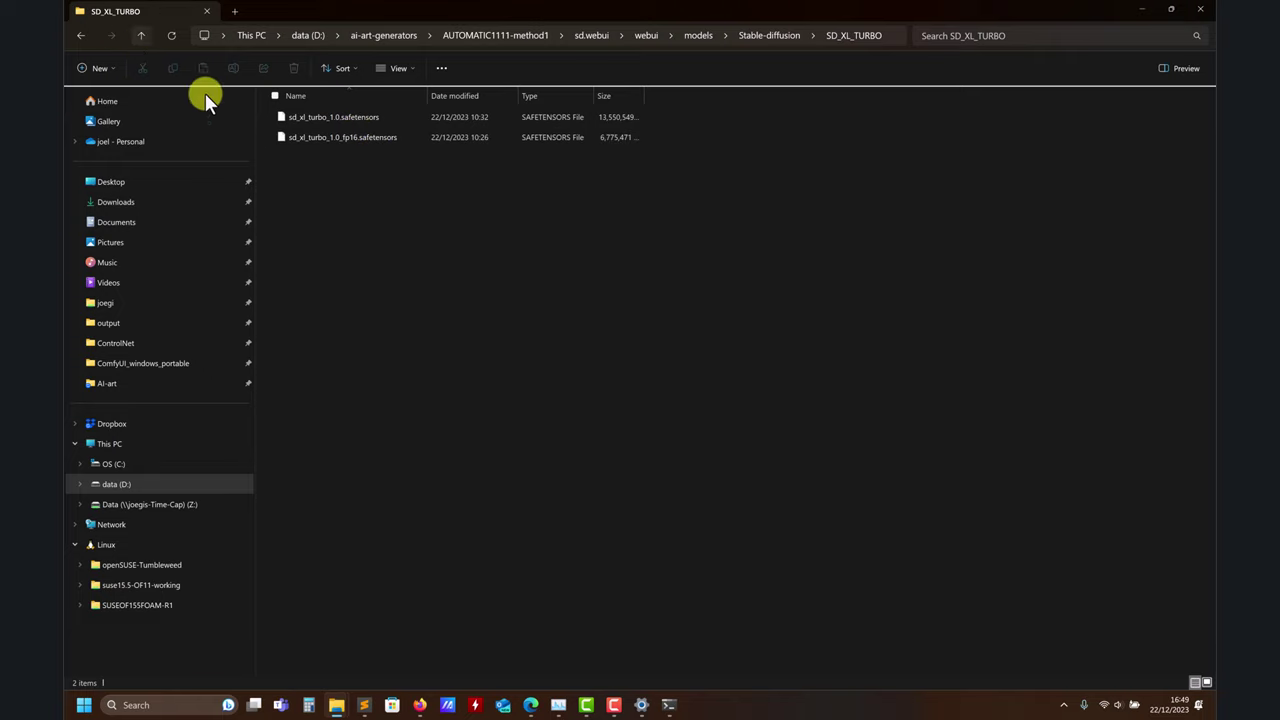
- Return to ai-art-generators and open XComfyUI\ComfyUI_windows_portable_nvidia_cu121_or_cpu\ComfyUI_windows_portable
left_click(140, 36)
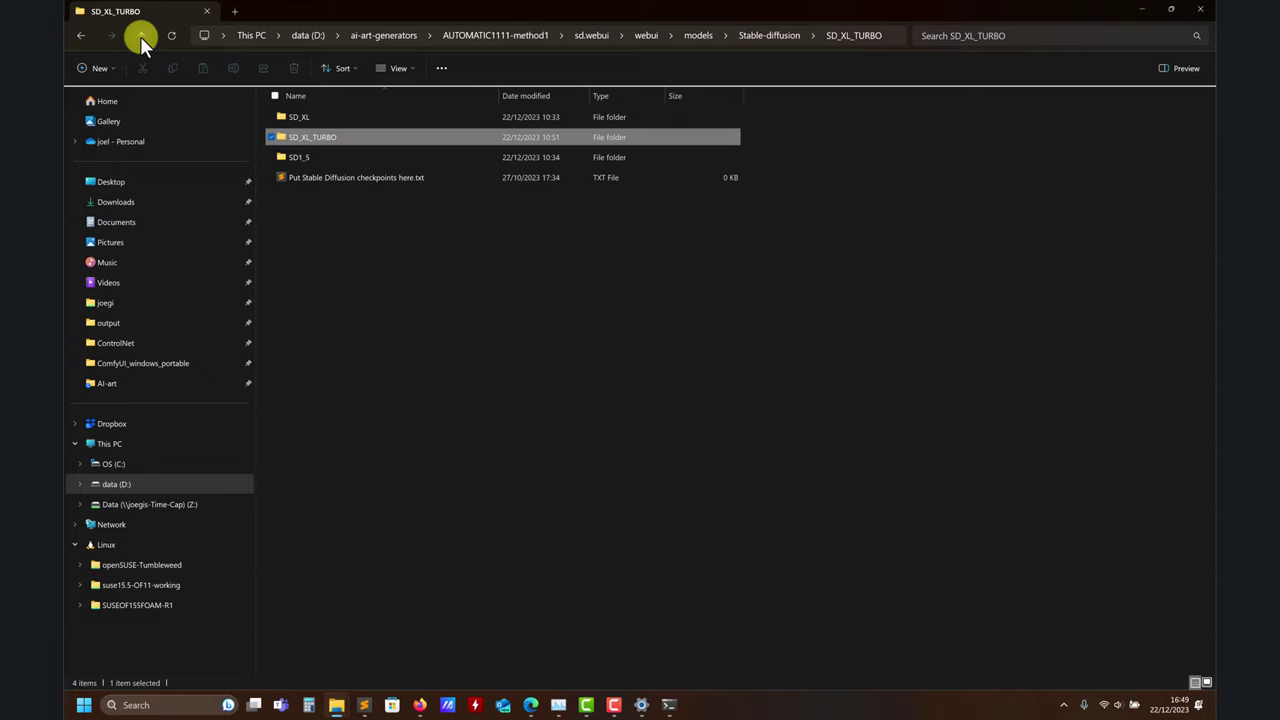
left_click(140, 36)
left_click(140, 36)
left_click(140, 36)
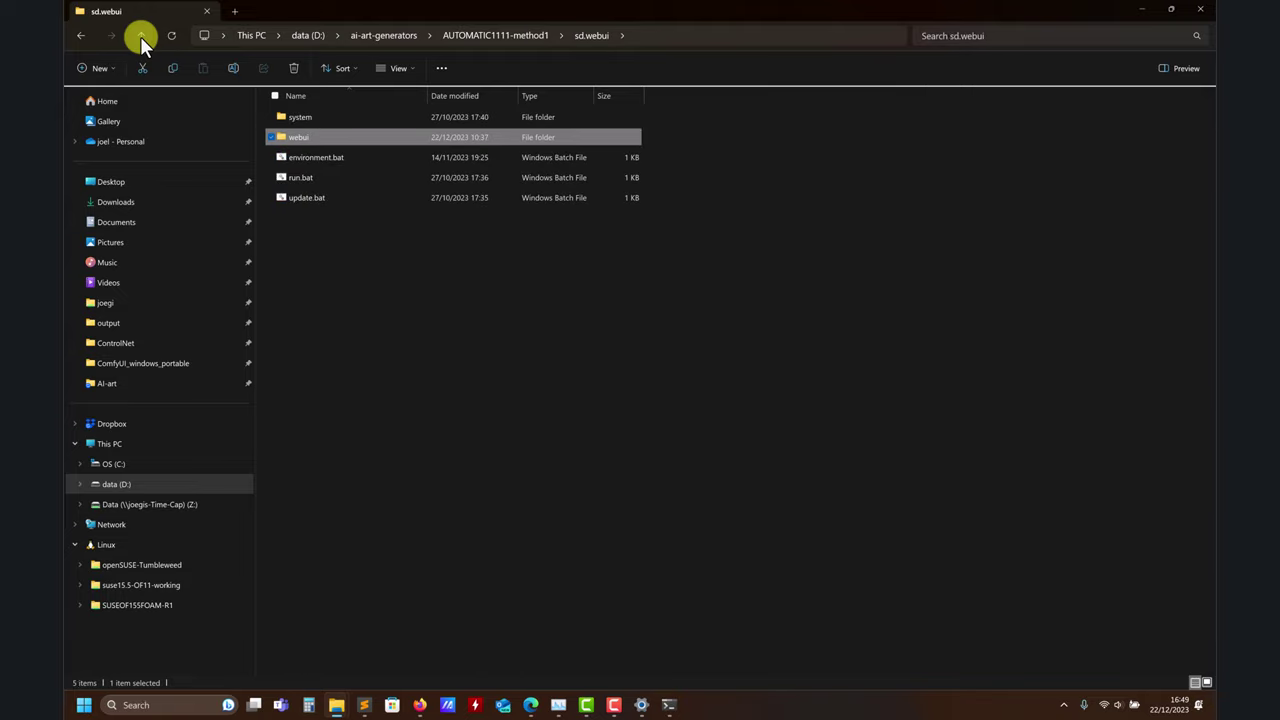
left_click(140, 36)
left_click(140, 36)
left_click(140, 36)
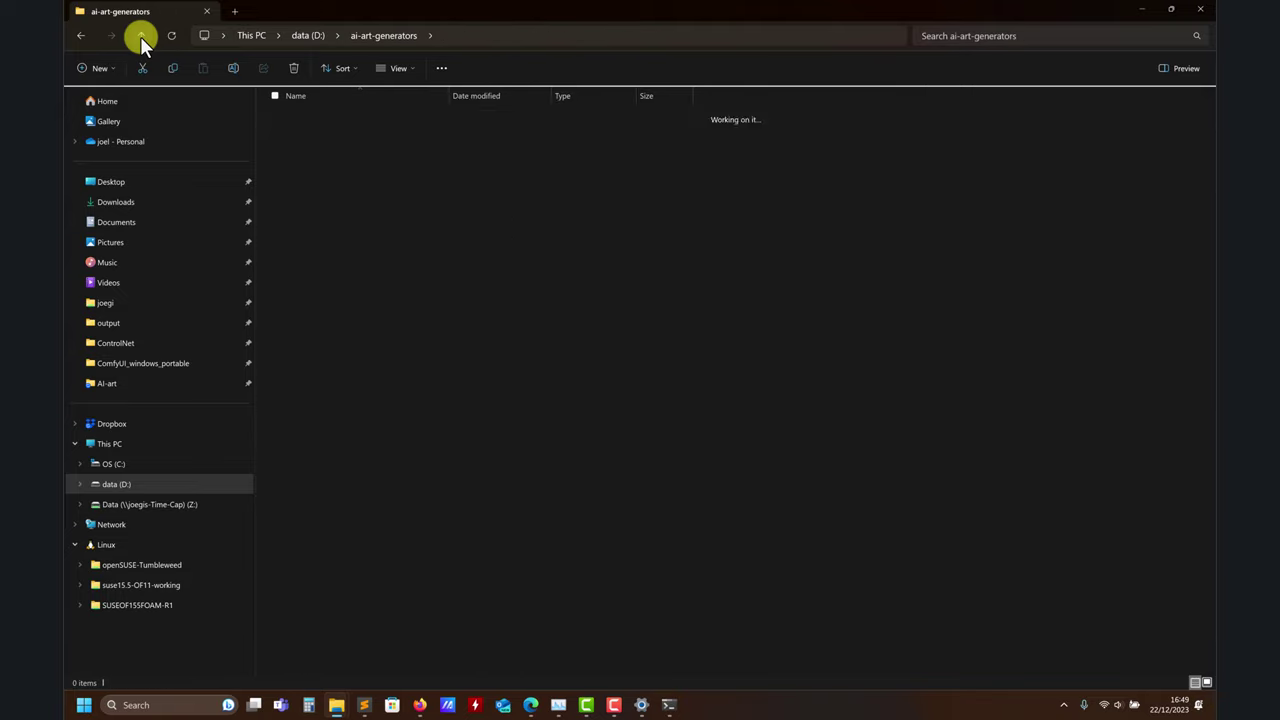
double_click(353, 123)
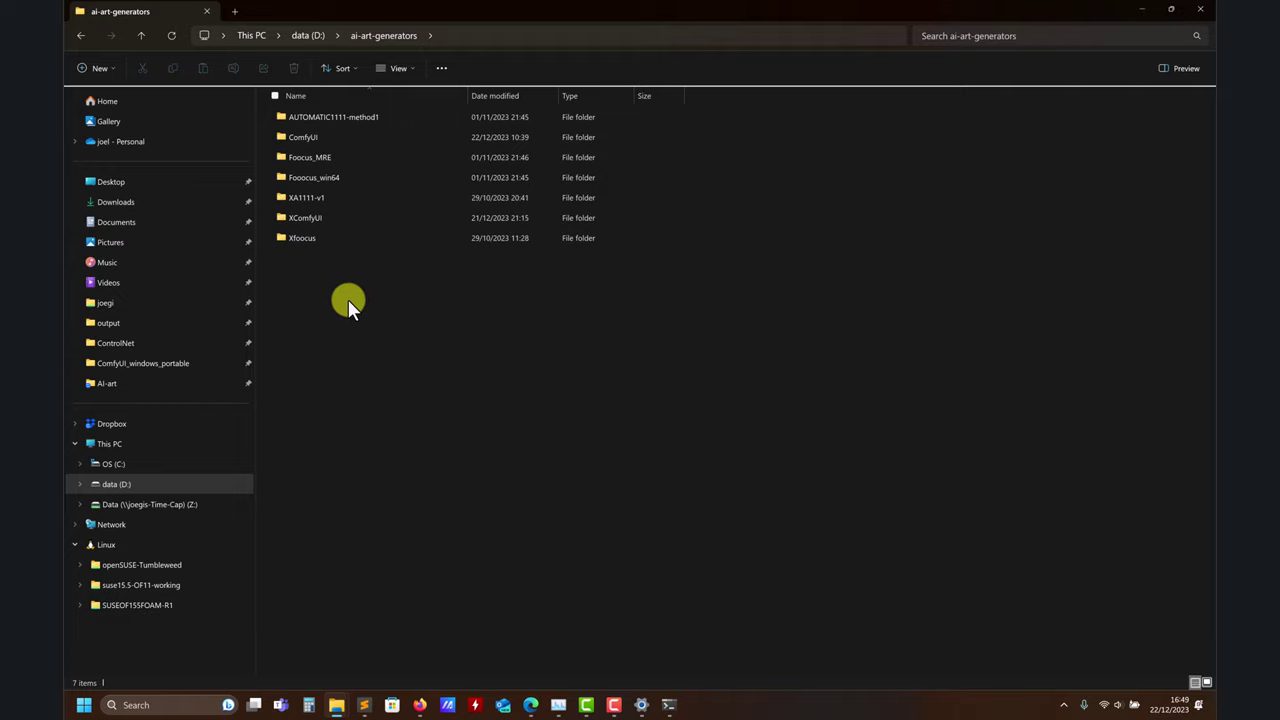
double_click(316, 216)
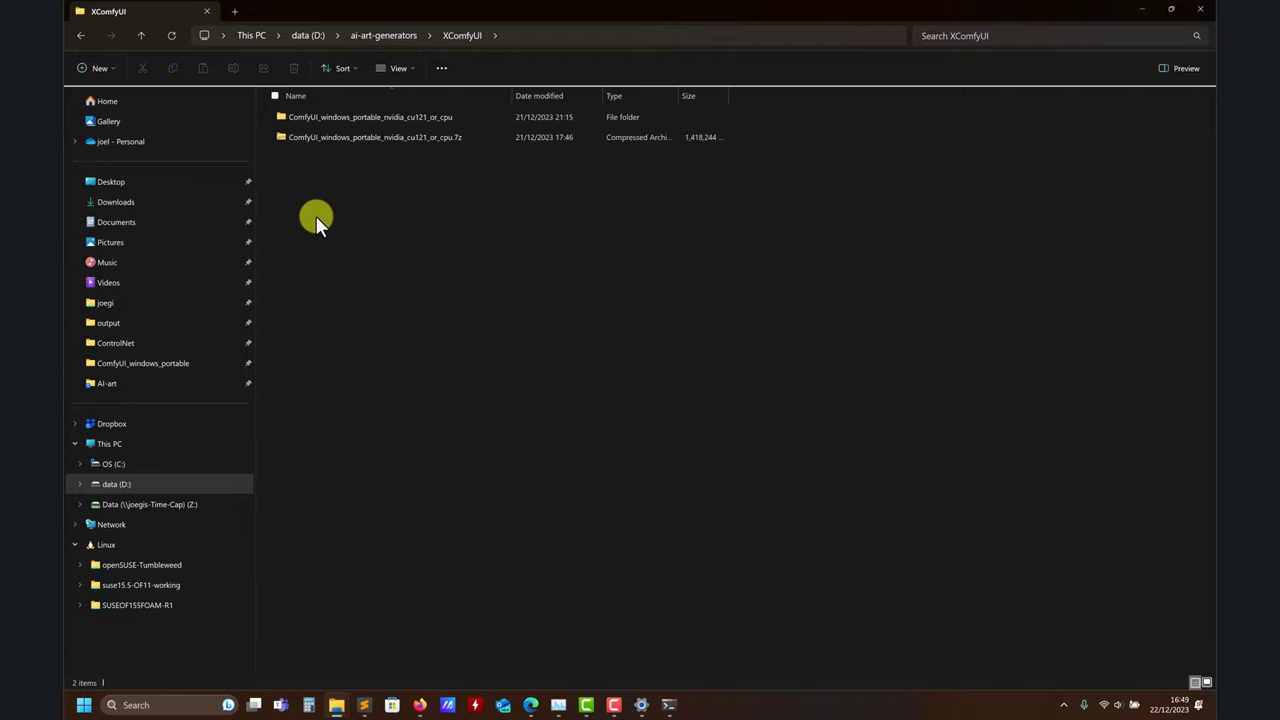
double_click(359, 121)
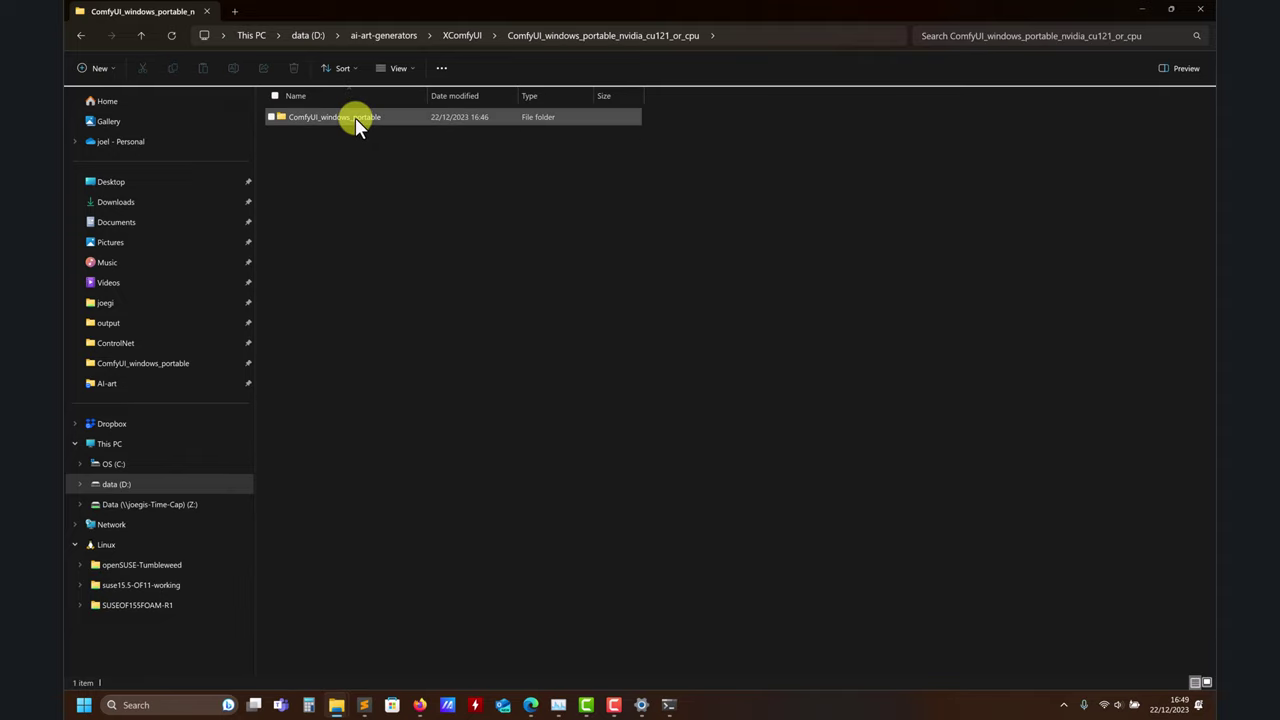
double_click(355, 117)
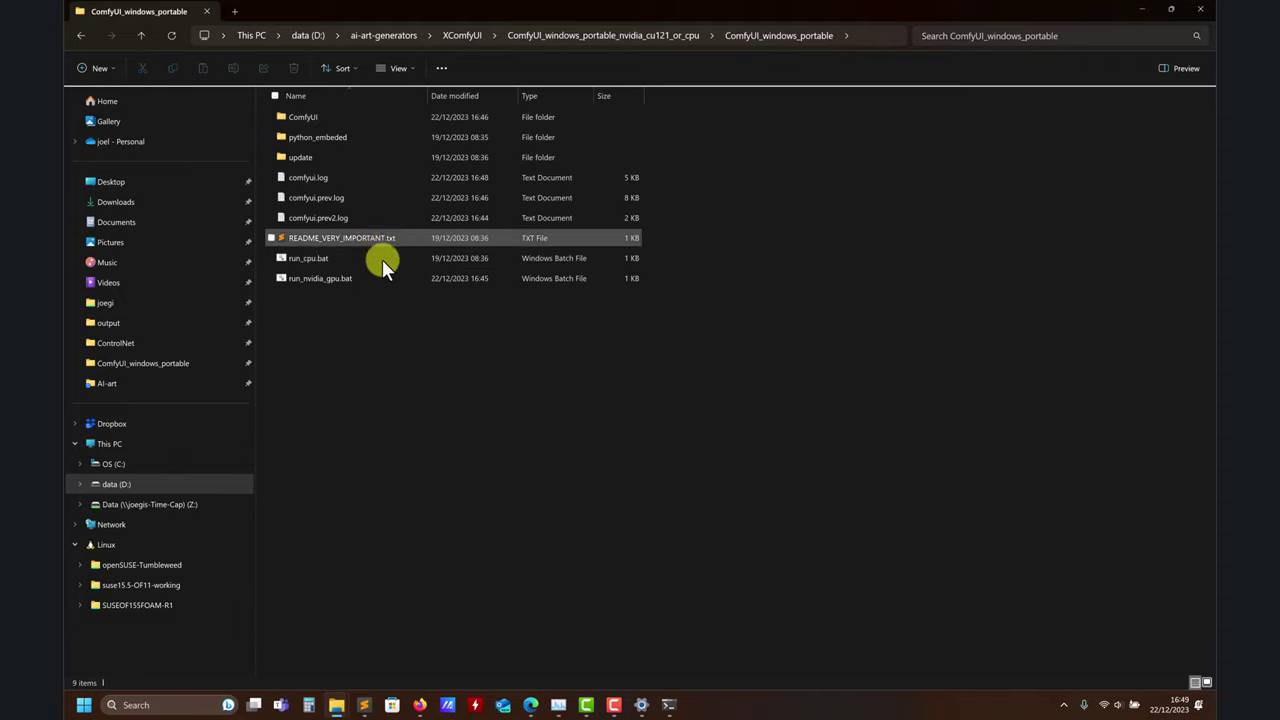
- Open extra_model_paths.yaml from the ComfyUI folder in Sublime Text beside the file list and select the a111 base_path value
left_click(364, 705)
left_click_drag(455, 163, 760, 120)
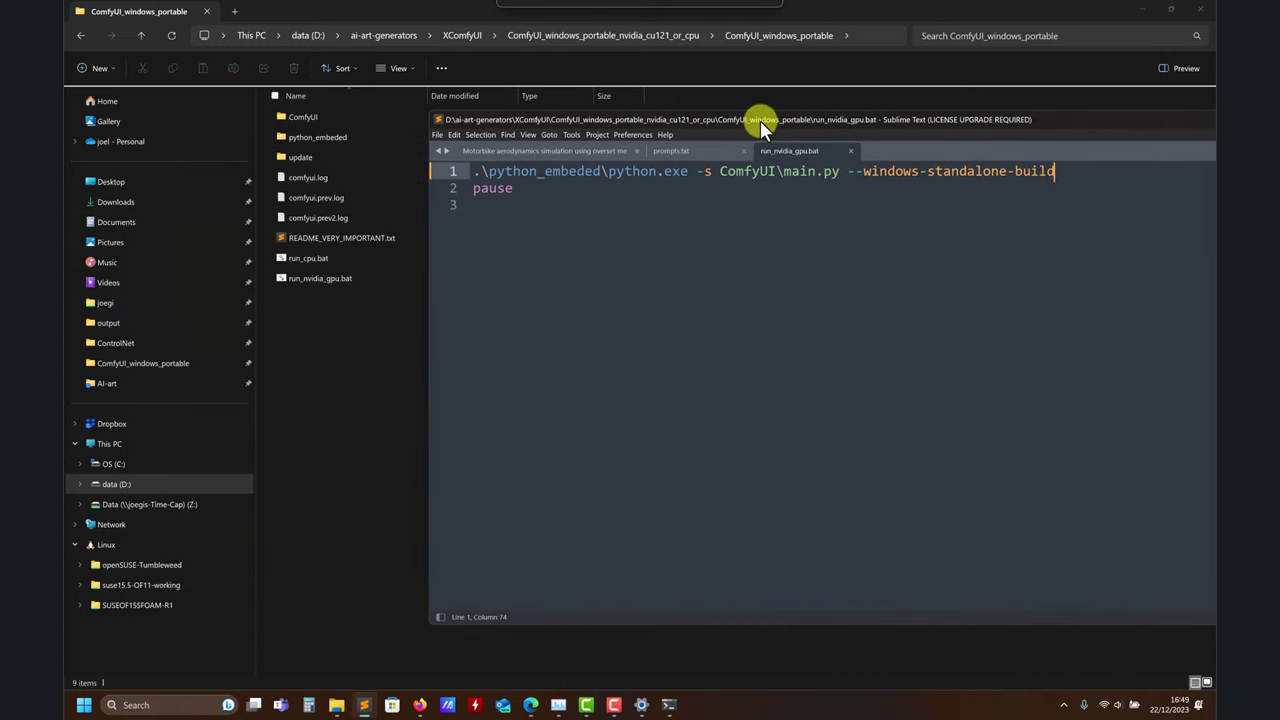
double_click(309, 119)
scroll(395, 501, "down", 2)
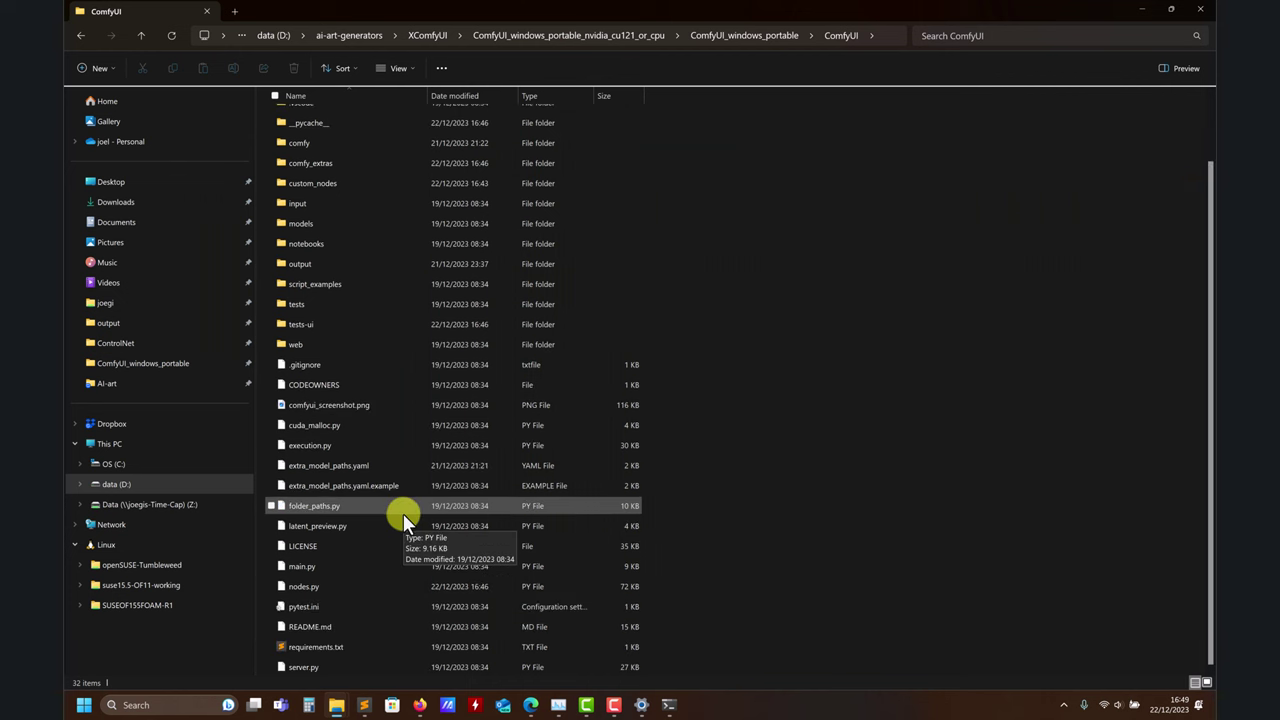
left_click(366, 705)
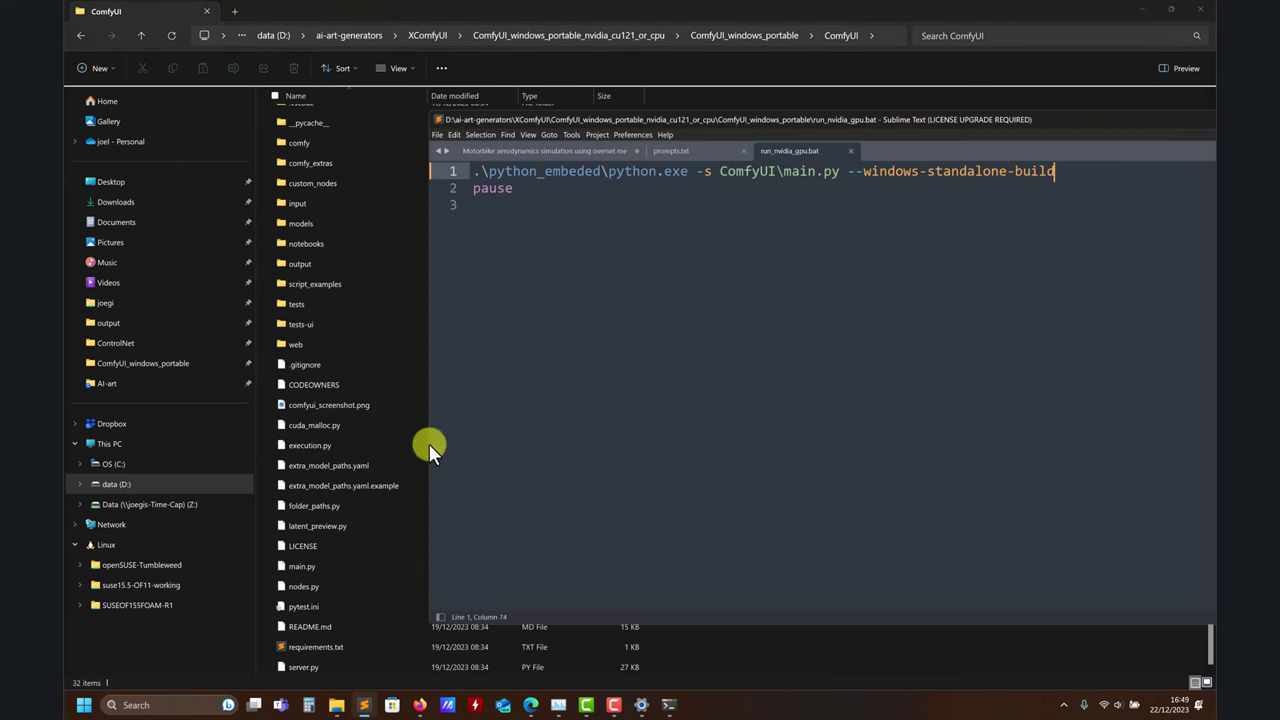
double_click(358, 467)
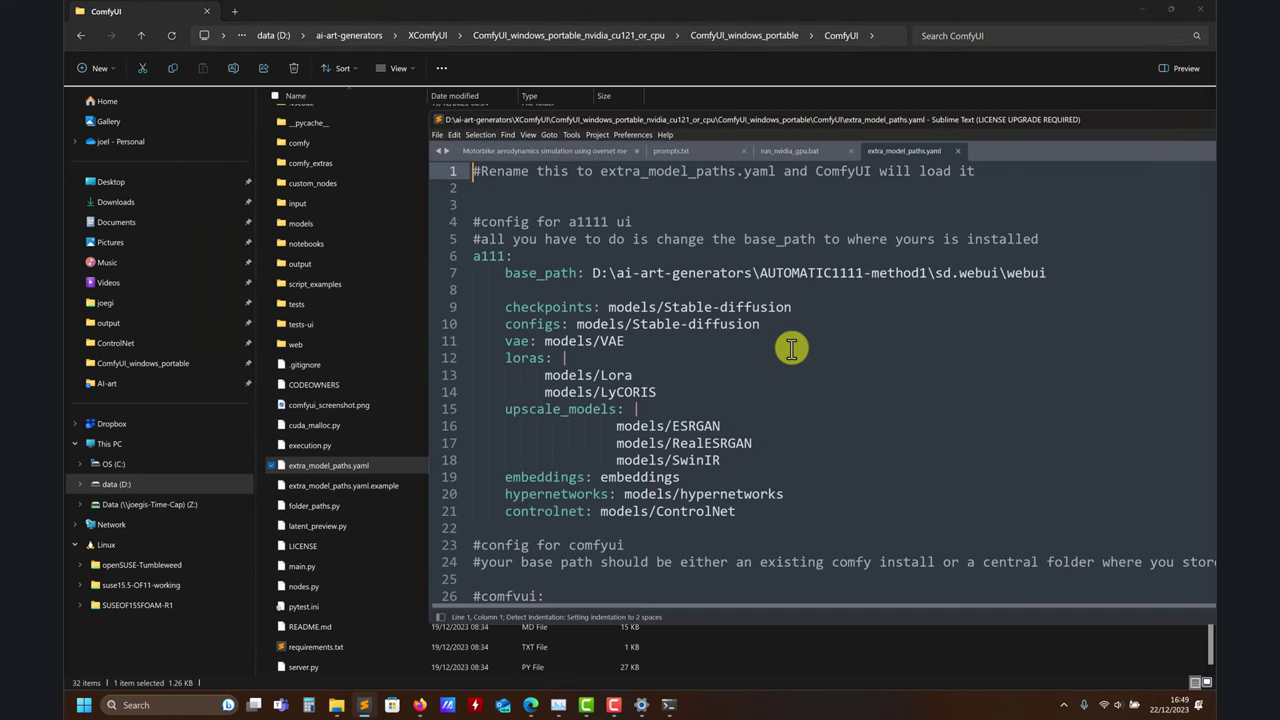
left_click(1046, 272)
left_click(592, 274, "shift")
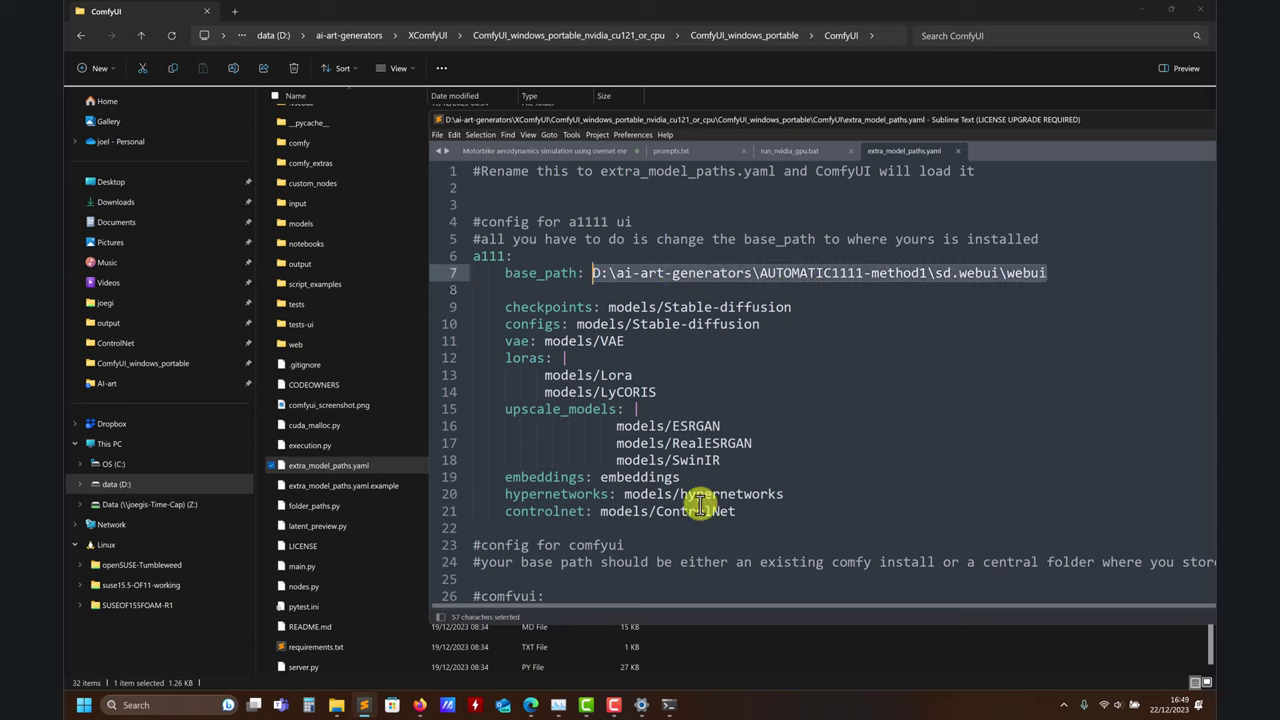
- Compare the paths in extra_model_paths.yaml with the subfolders of ComfyUI's own models folder, and return to the ComfyUI folder
left_click(520, 10)
scroll(347, 362, "up", 2)
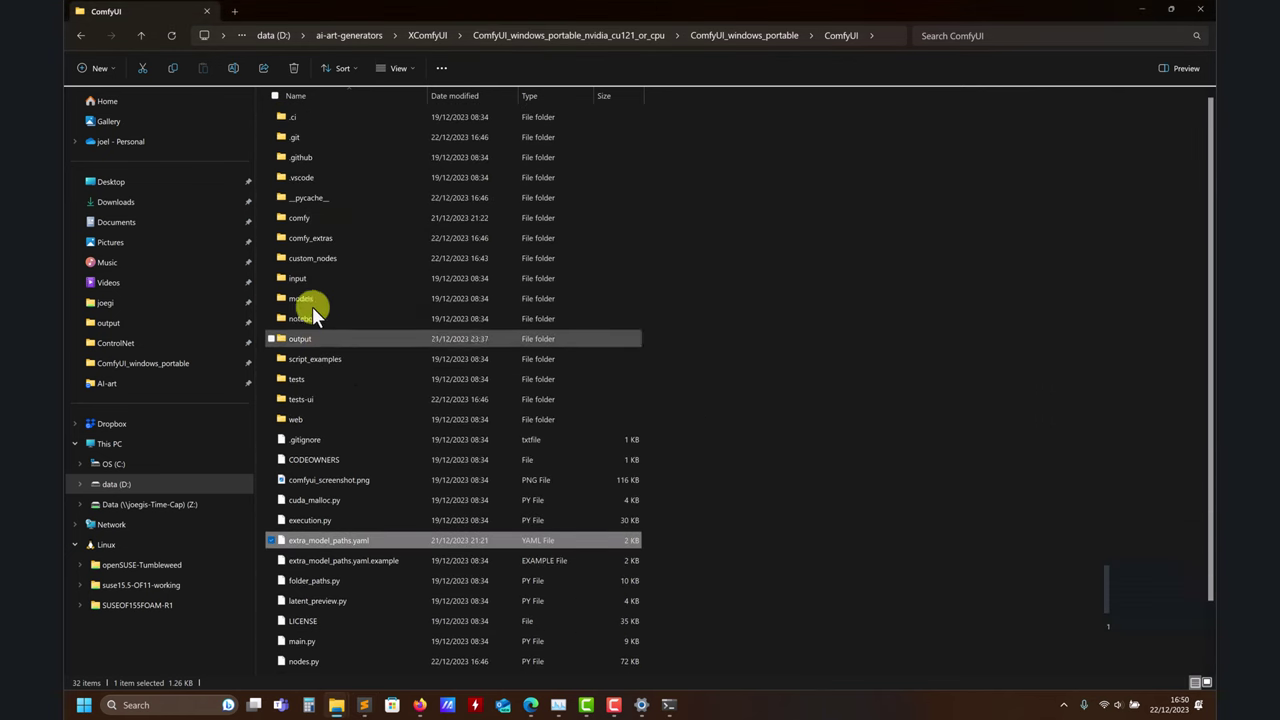
left_click(364, 705)
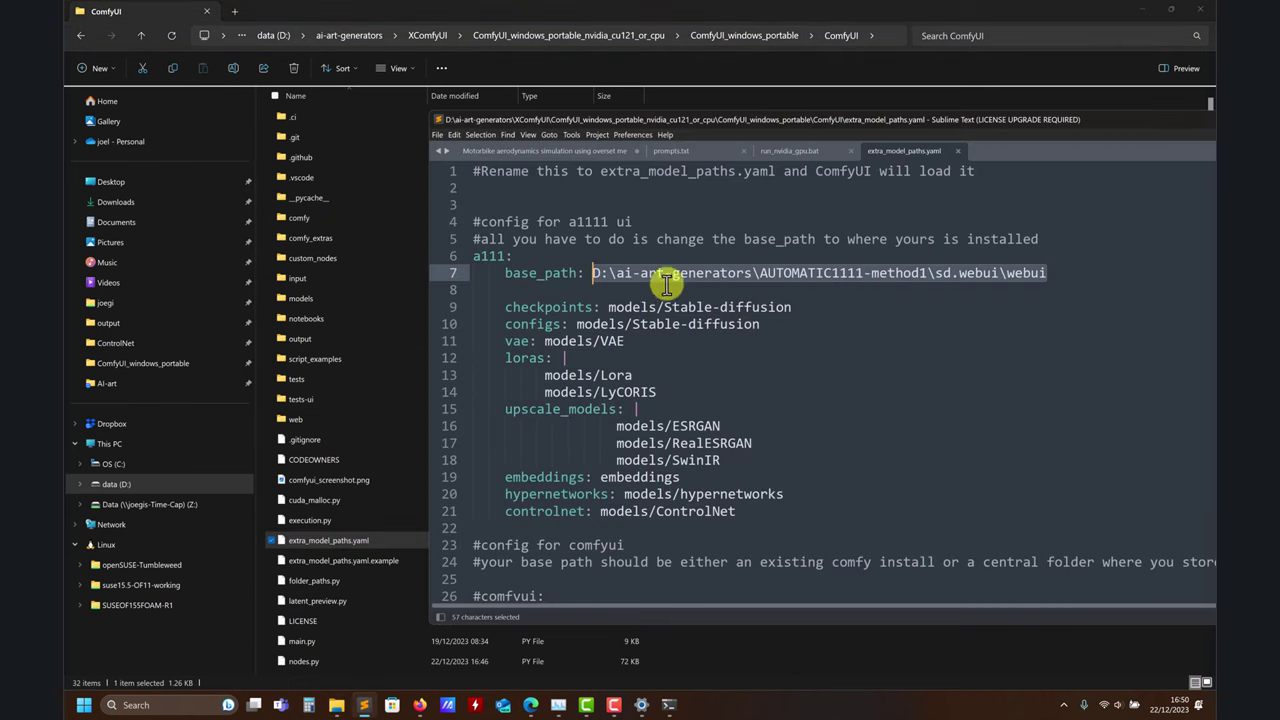
left_click(300, 294)
double_click(393, 300)
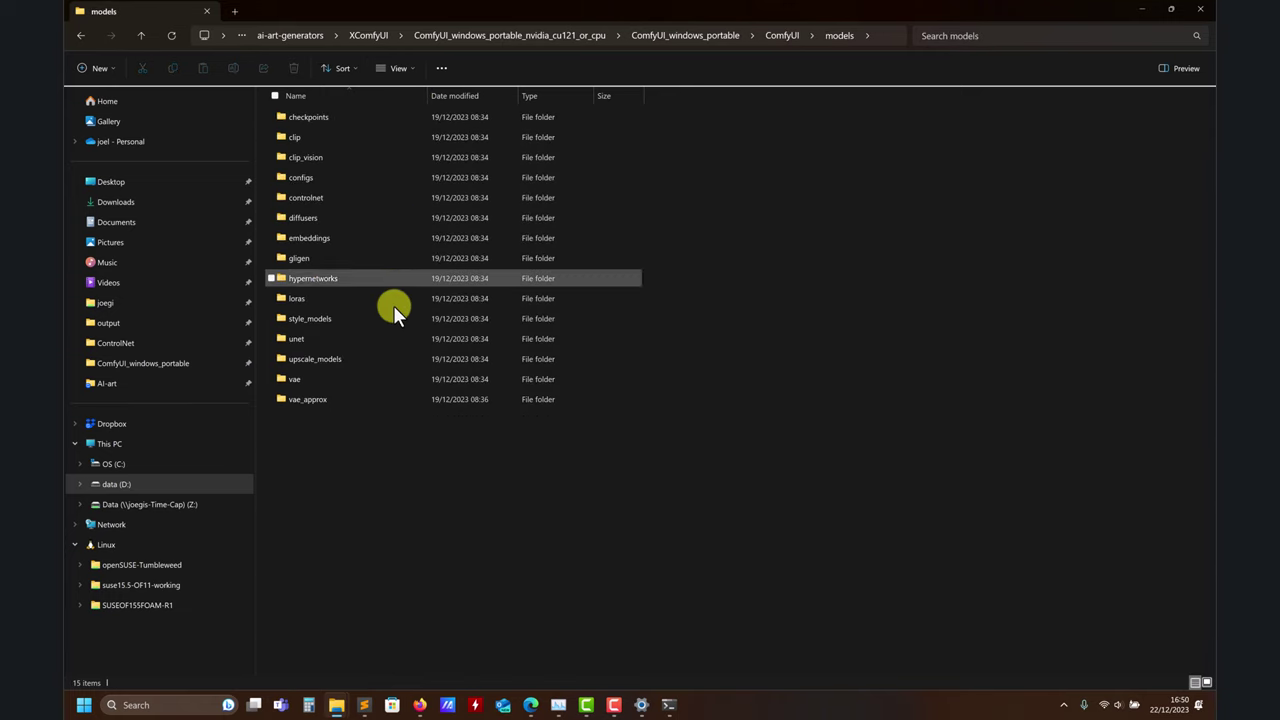
left_click(142, 37)
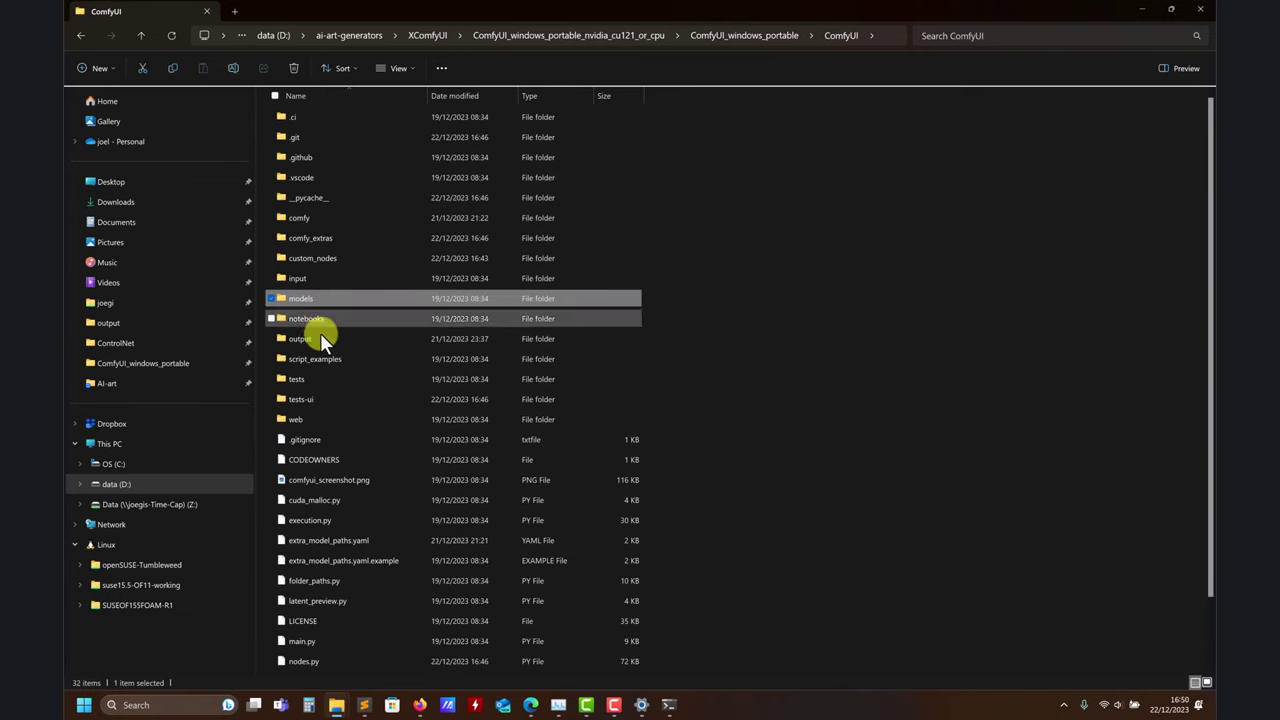
- Return from the file windows to the ComfyUI browser page and close the ComfyUI Manager Menu
left_click(1143, 10)
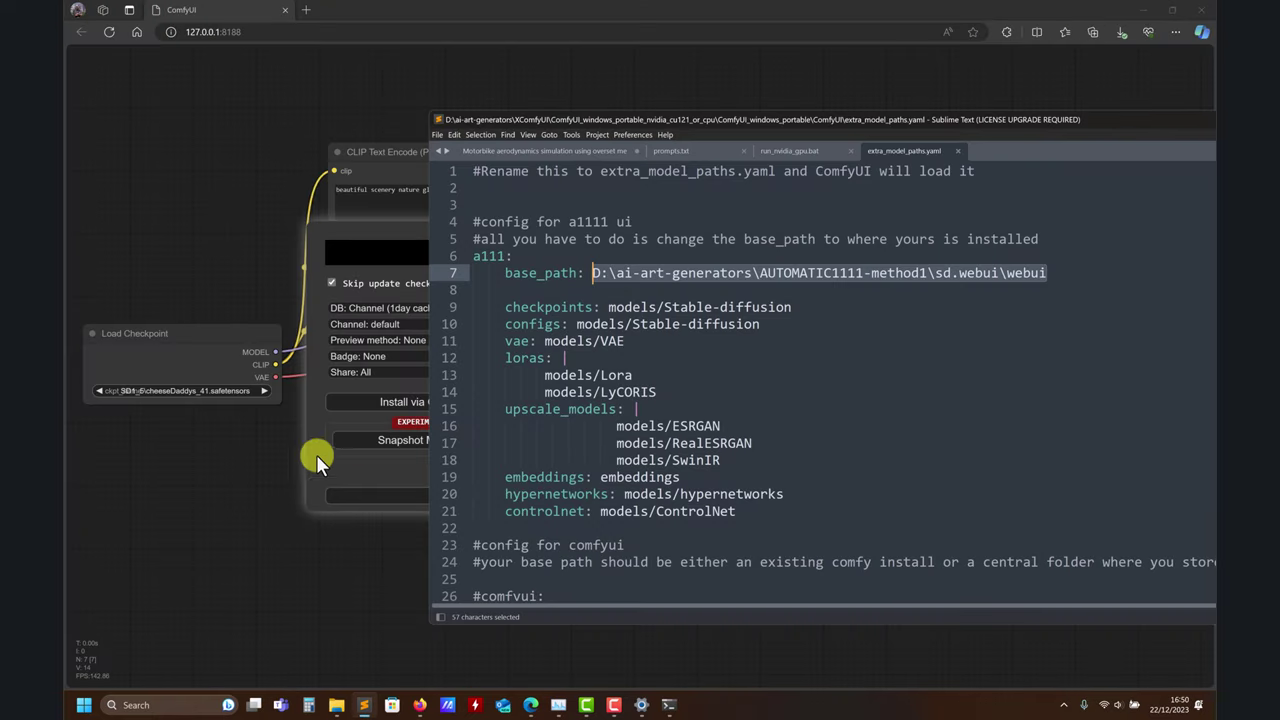
mouse_move(338, 696)
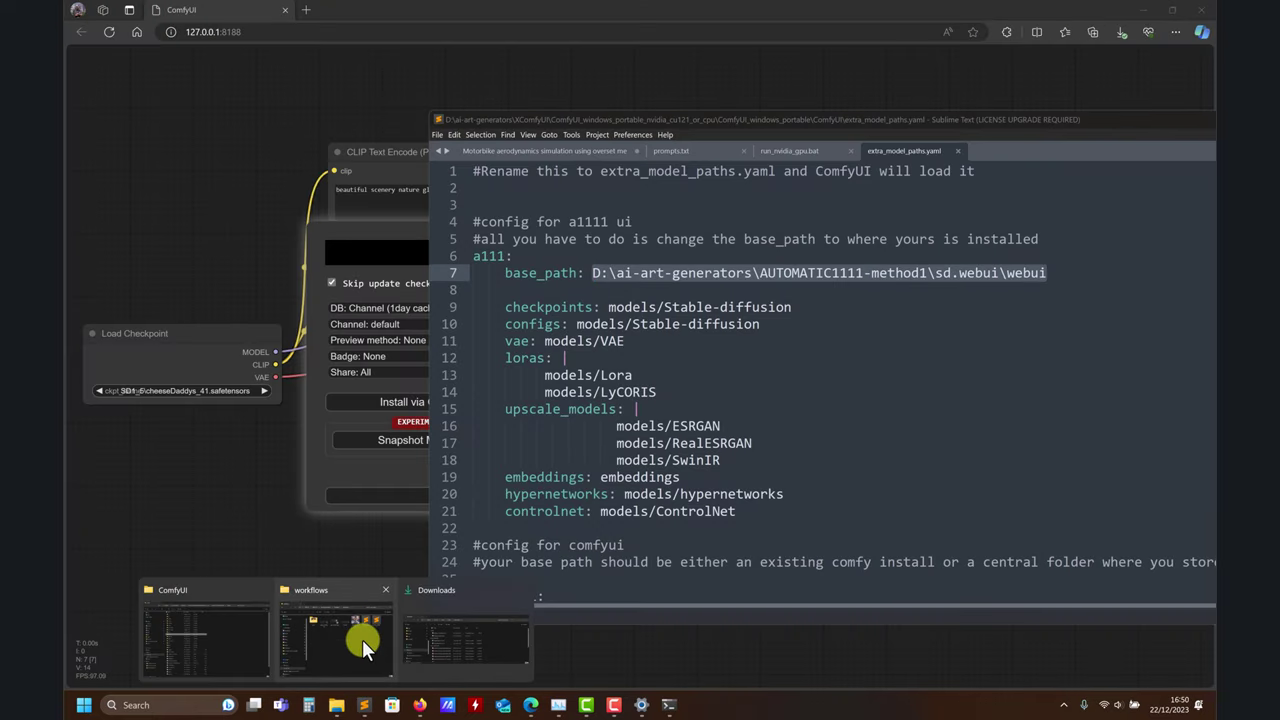
mouse_move(389, 640)
left_click(127, 499)
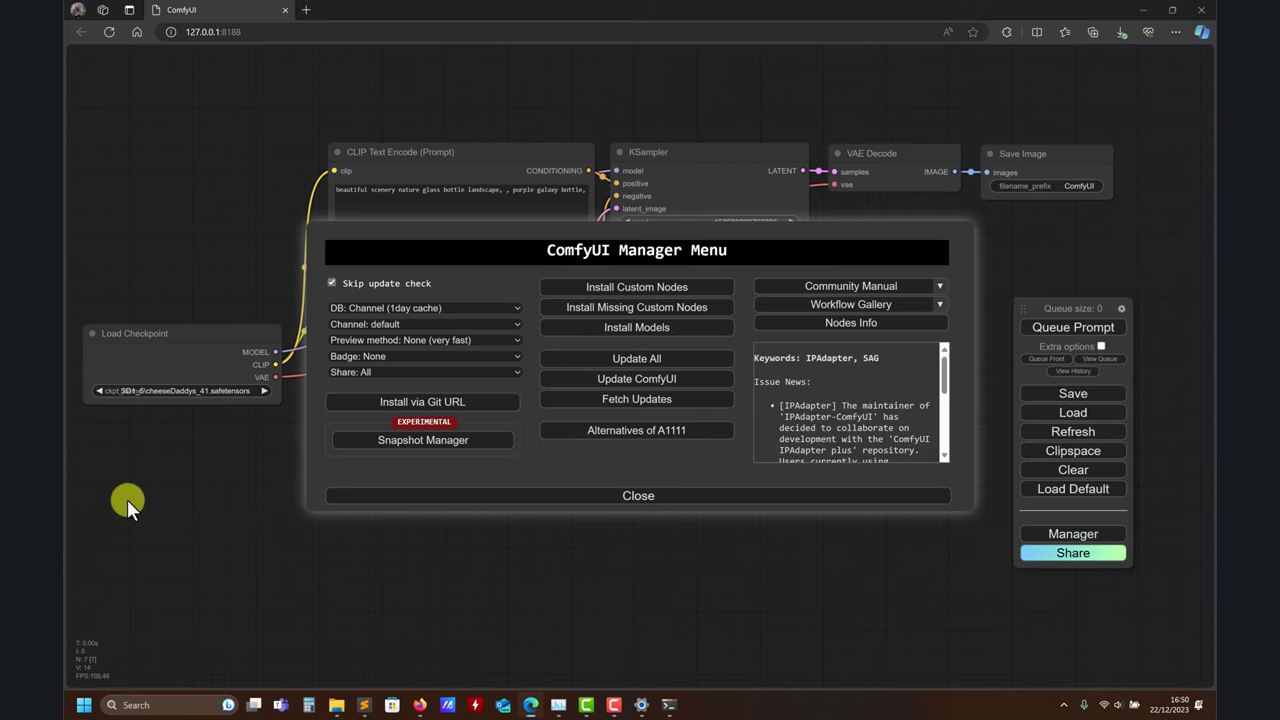
left_click(640, 496)
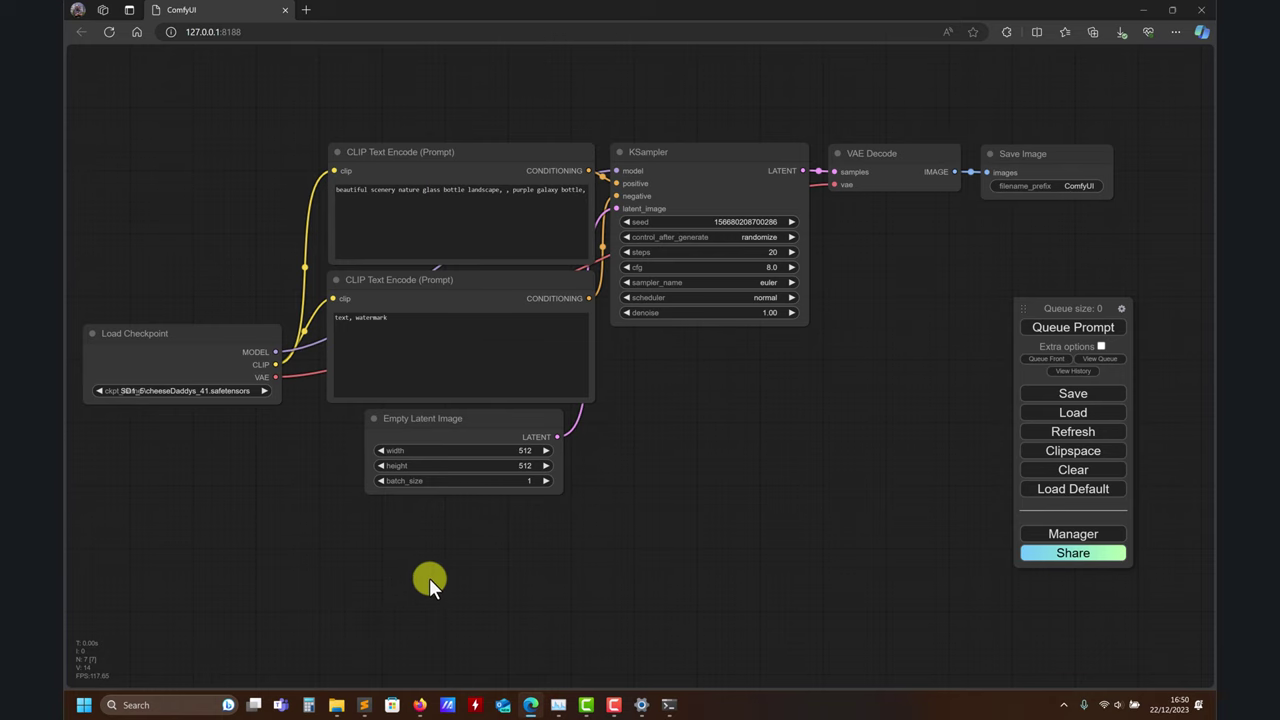
mouse_move(416, 705)
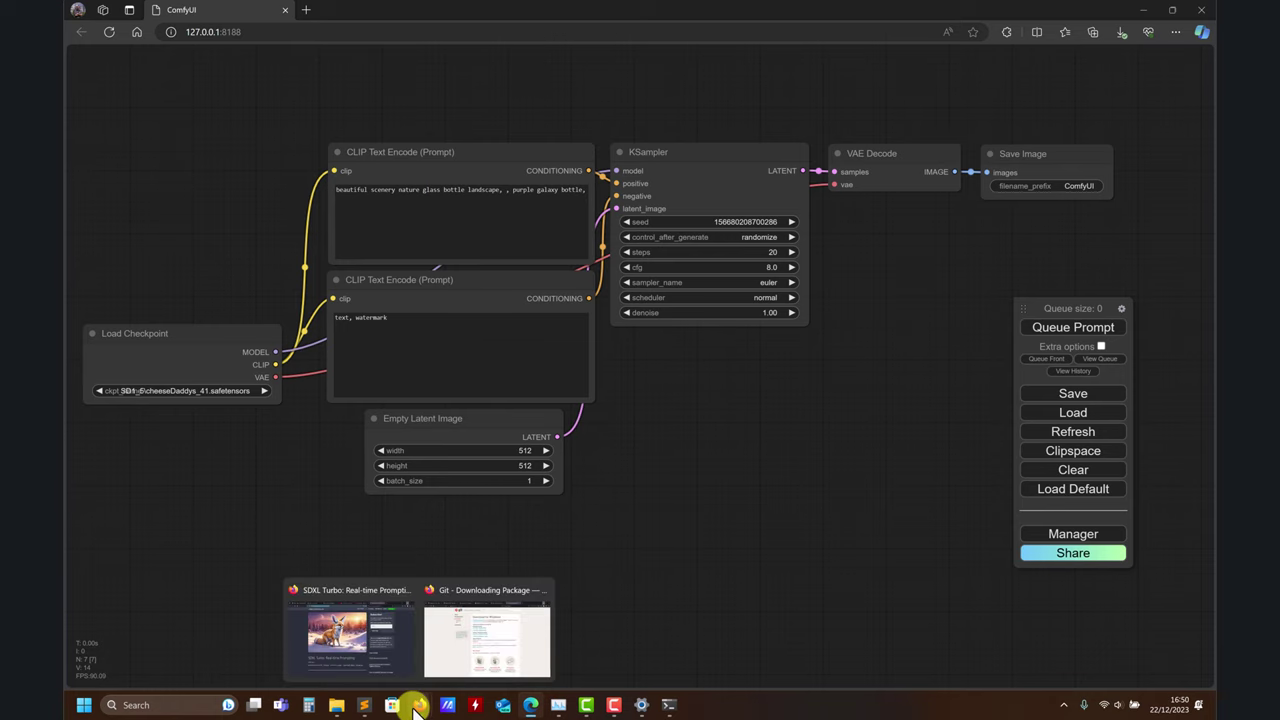
left_click(386, 657)
left_click(262, 10)
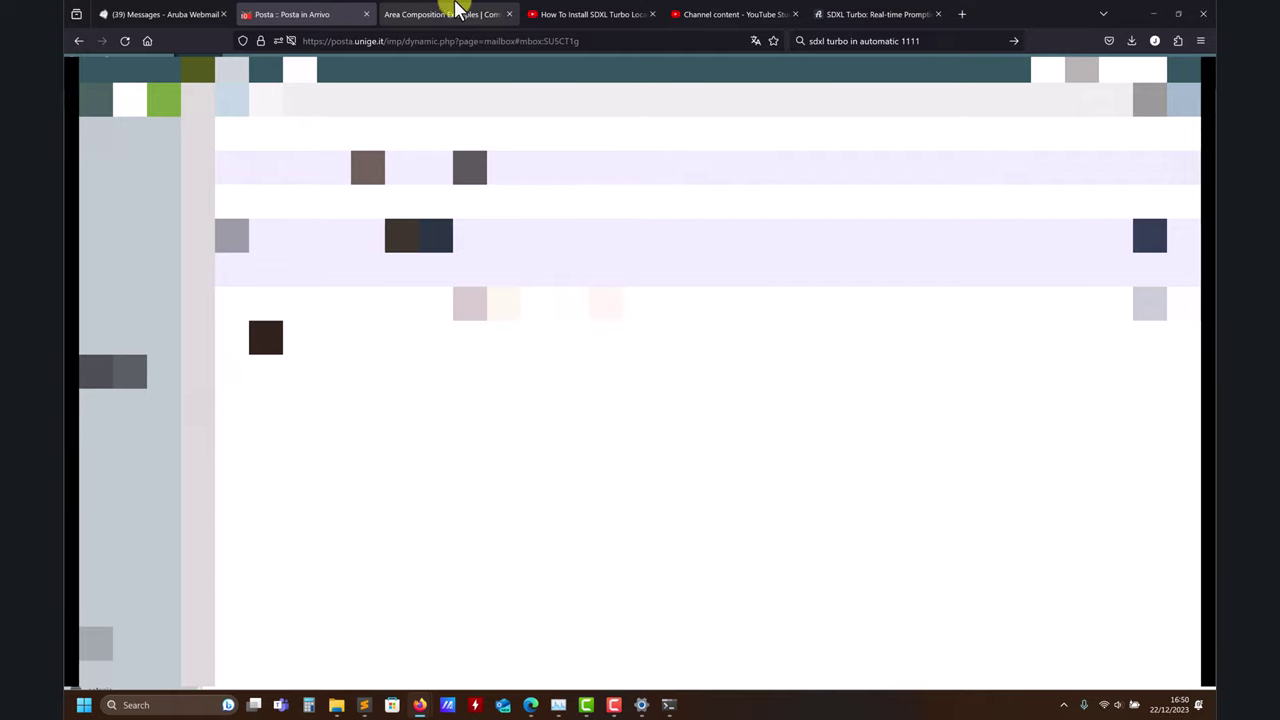
left_click(1153, 13)
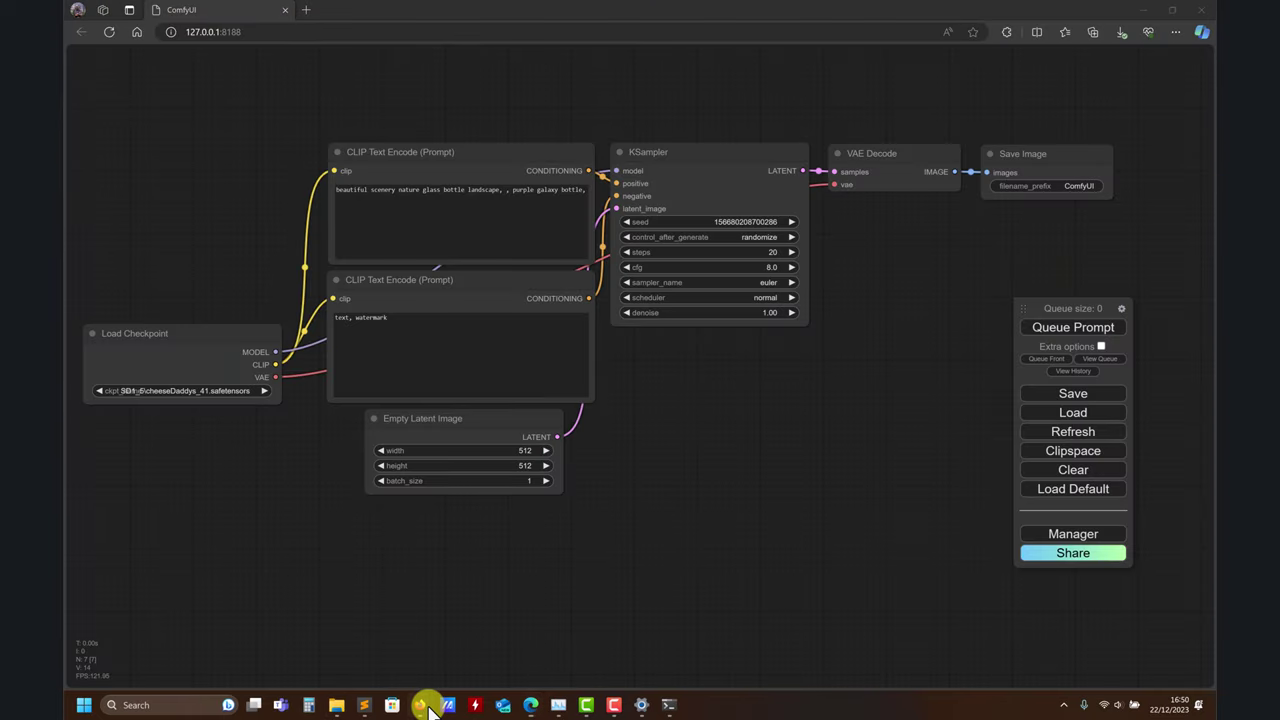
- Switch to the Firefox window containing the Git download page and bring up the SDXL Turbo Examples page
mouse_move(420, 705)
left_click(451, 636)
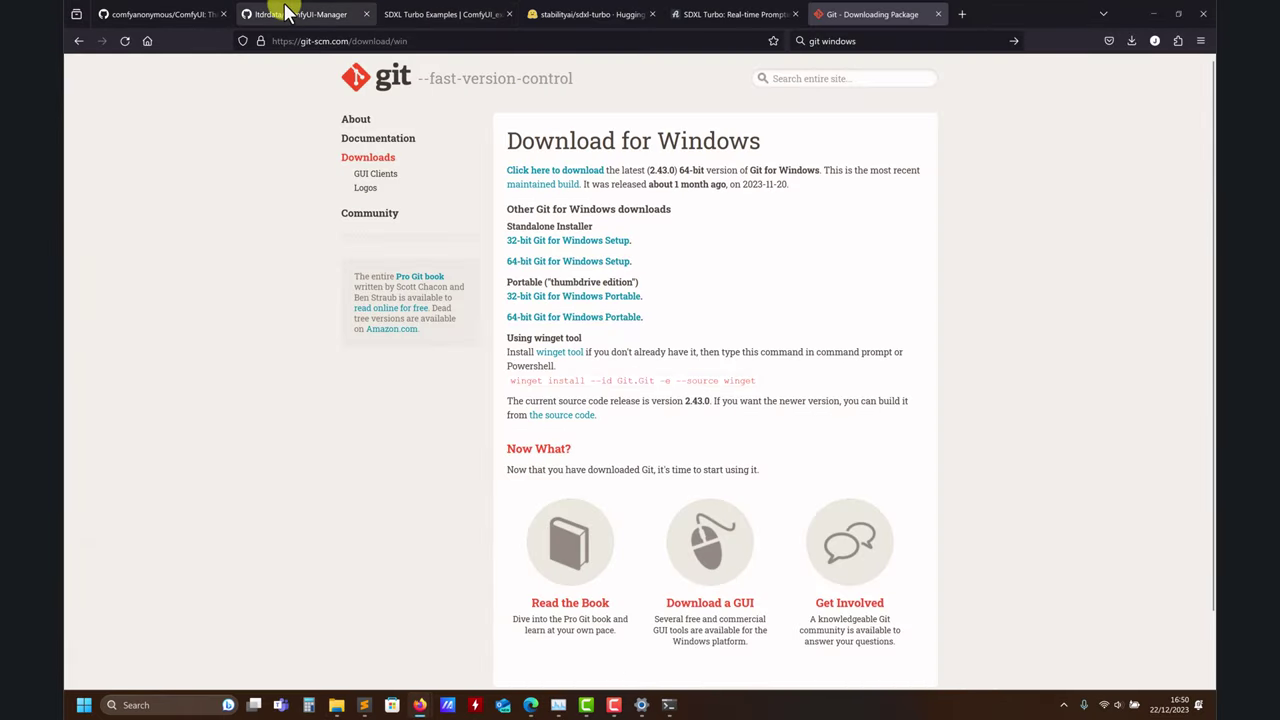
left_click(417, 13)
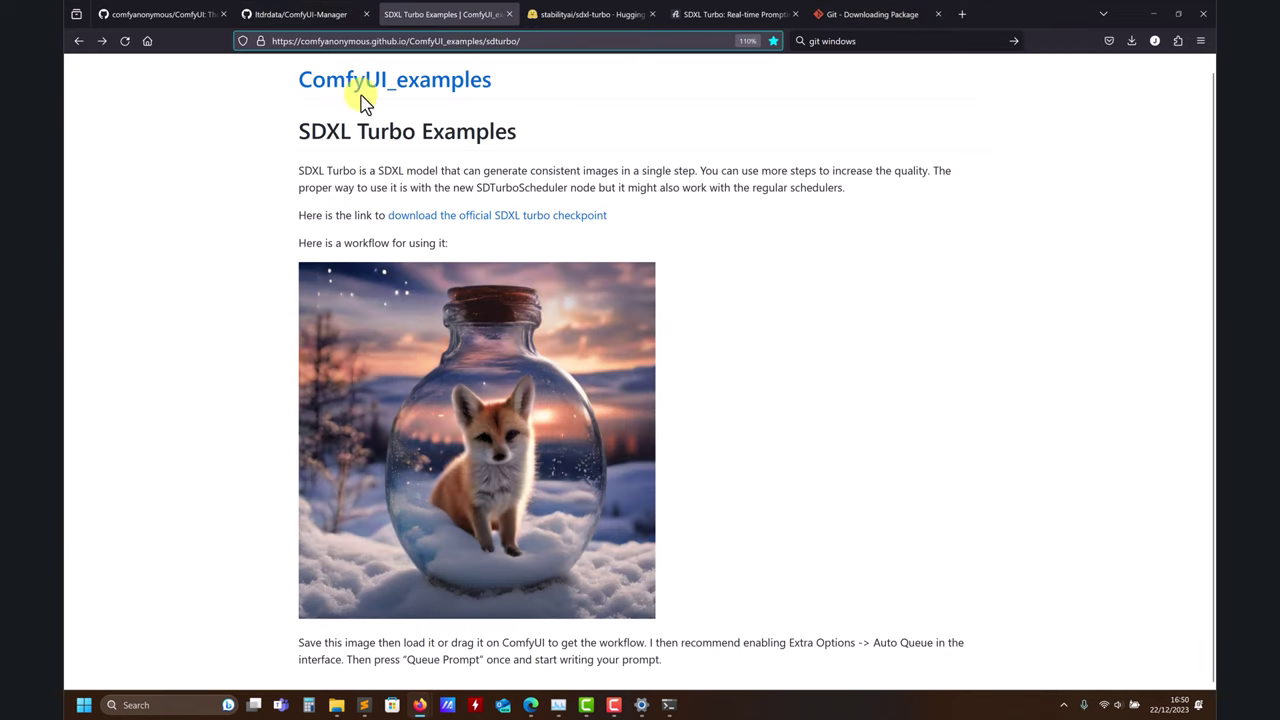
scroll(345, 130, "up", 1)
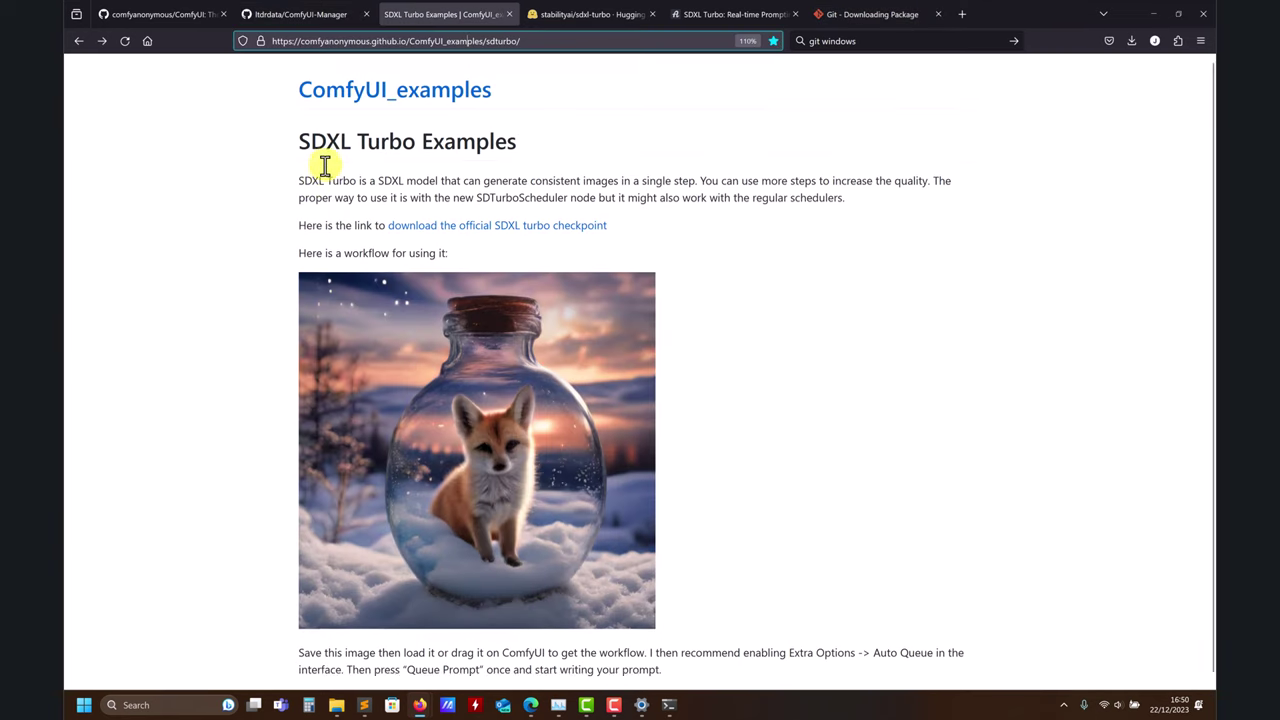
- Open the ComfyUI_examples index and follow its SDXL Turbo entry to examine the checkpoint link and workflow image
left_click(323, 97)
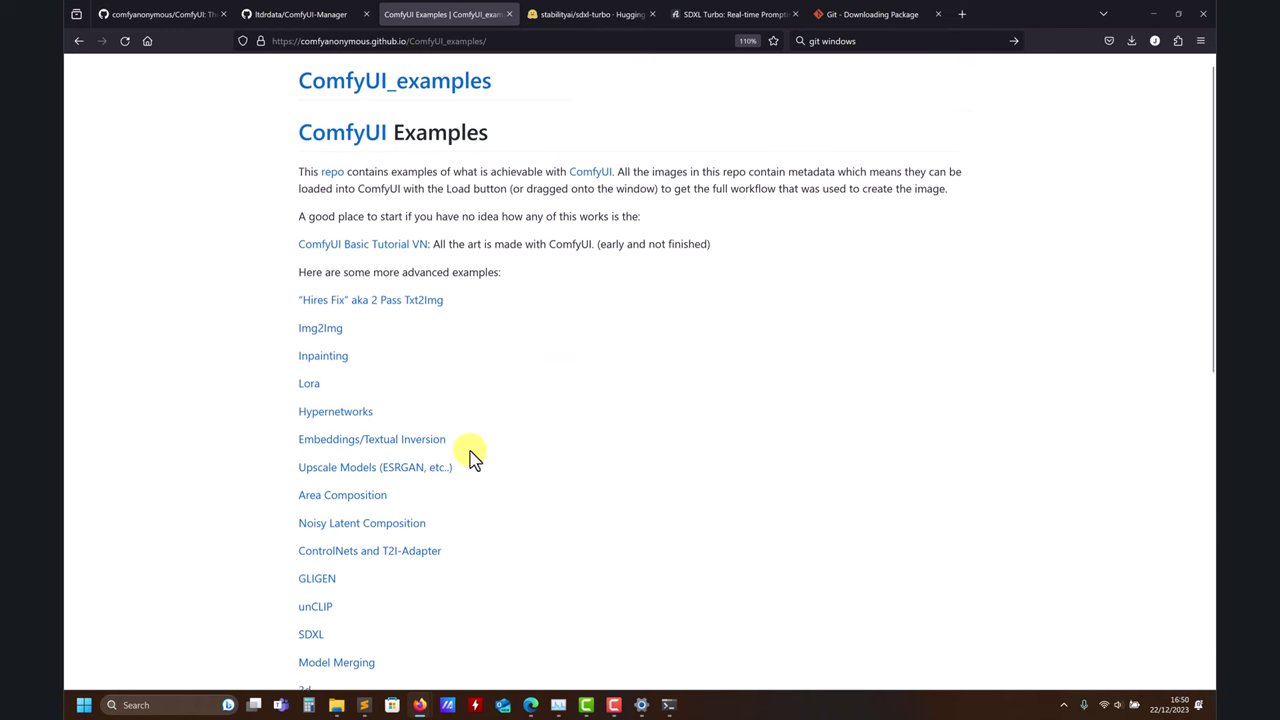
scroll(440, 445, "down", 4)
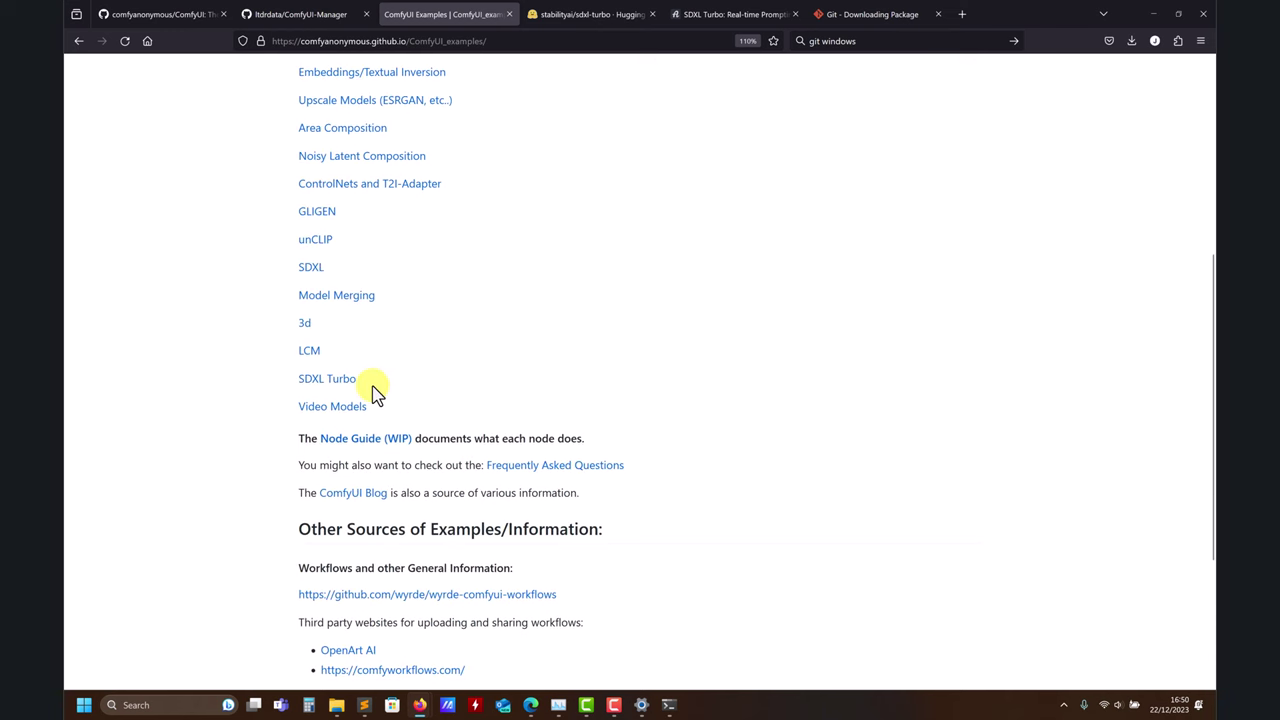
left_click(322, 384)
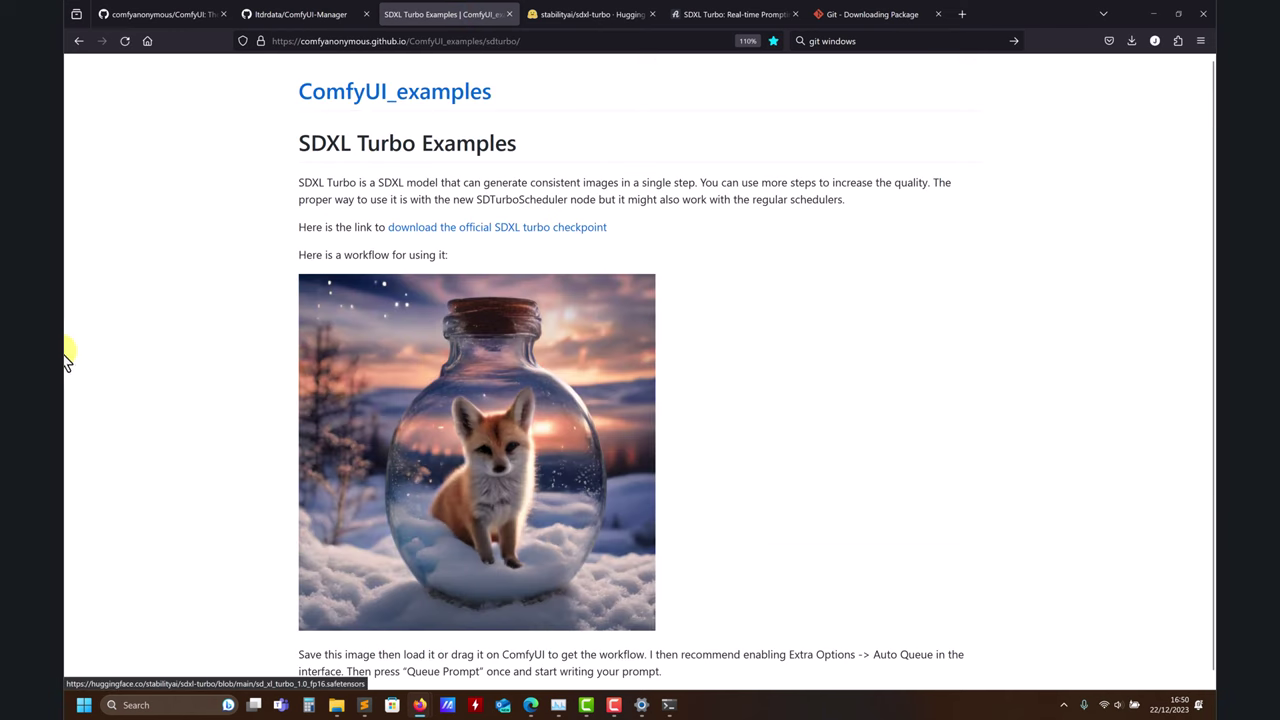
scroll(797, 369, "down", 1)
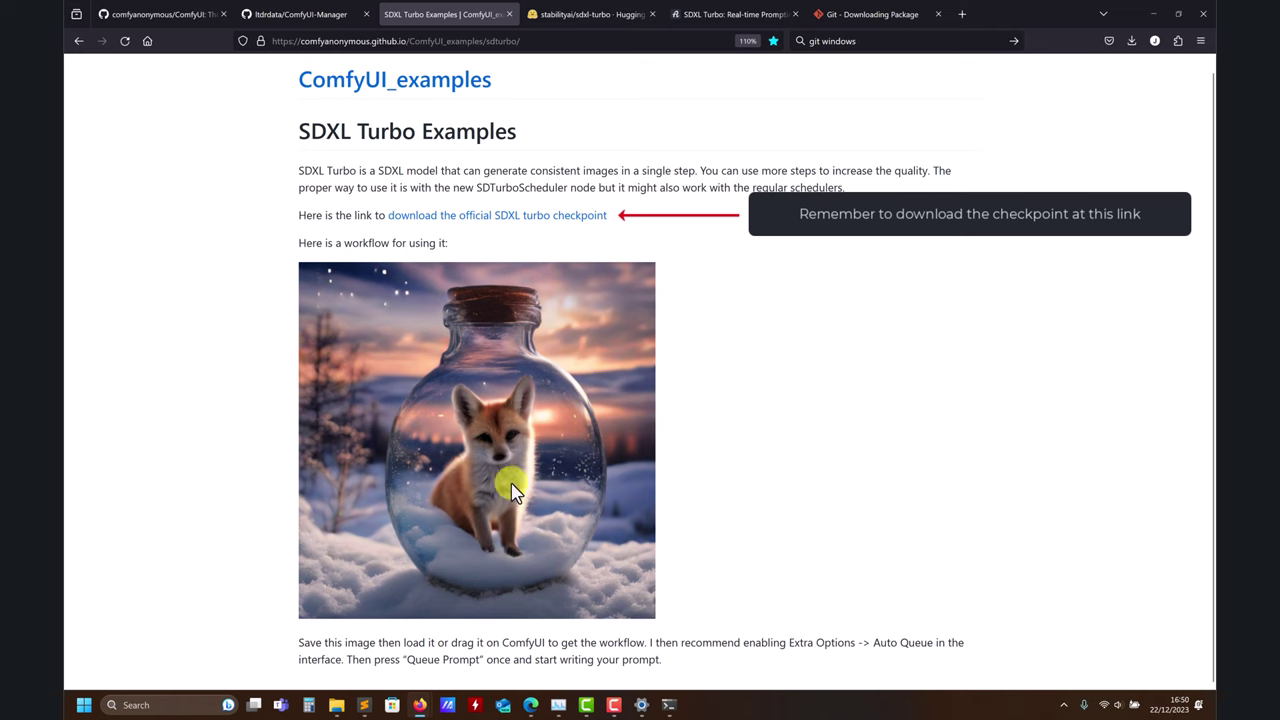
- Load the workflow from sdxlturbo_example.png in the ComfyUI workflows folder onto the ComfyUI canvas
left_click(1152, 13)
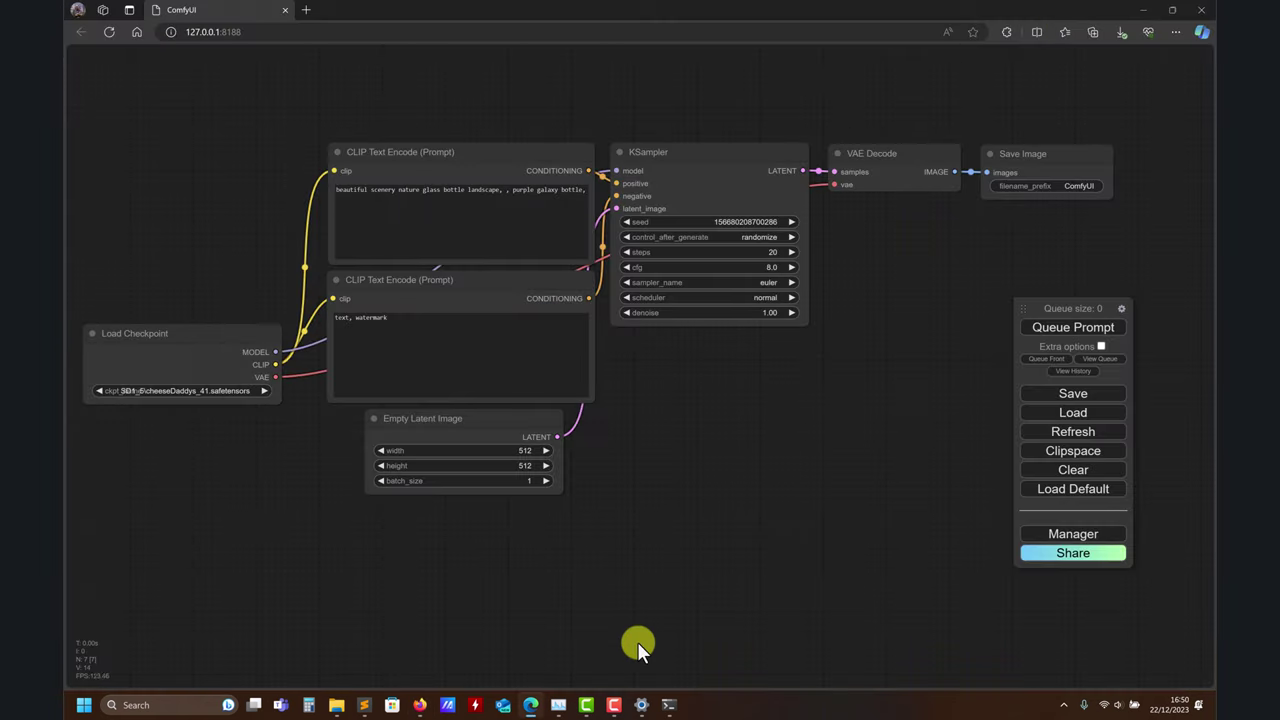
mouse_move(337, 697)
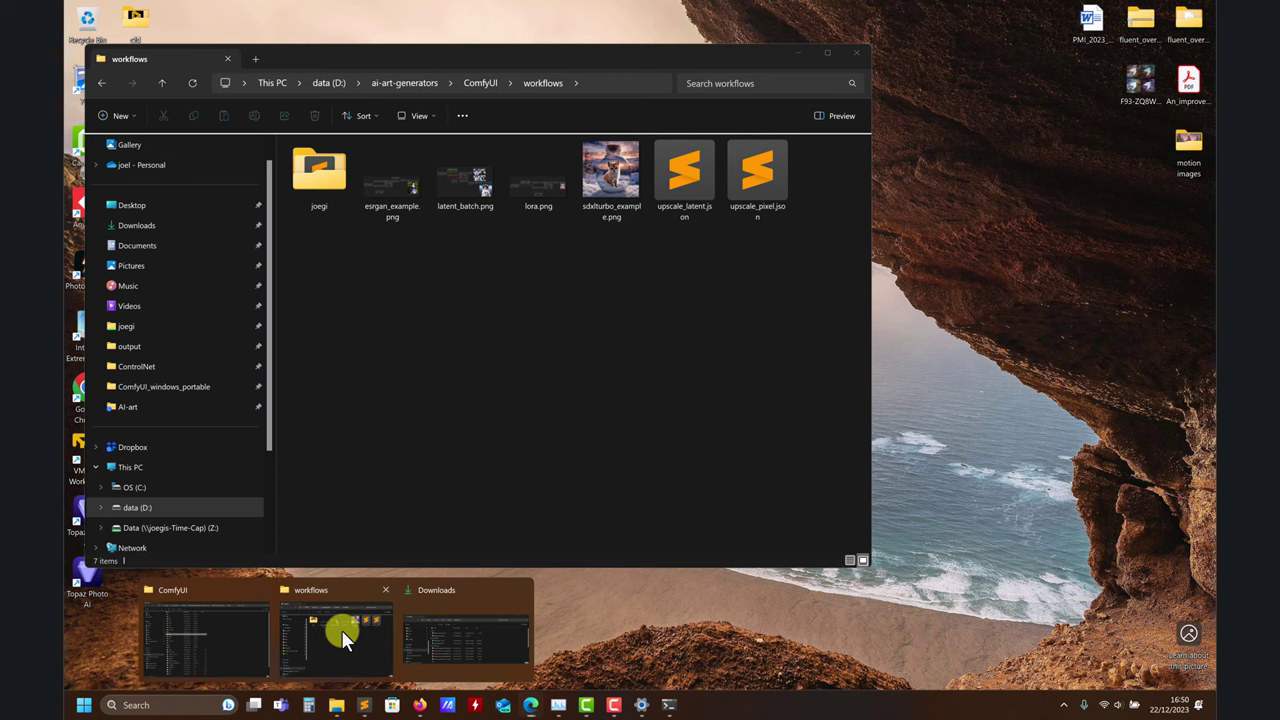
left_click(341, 629)
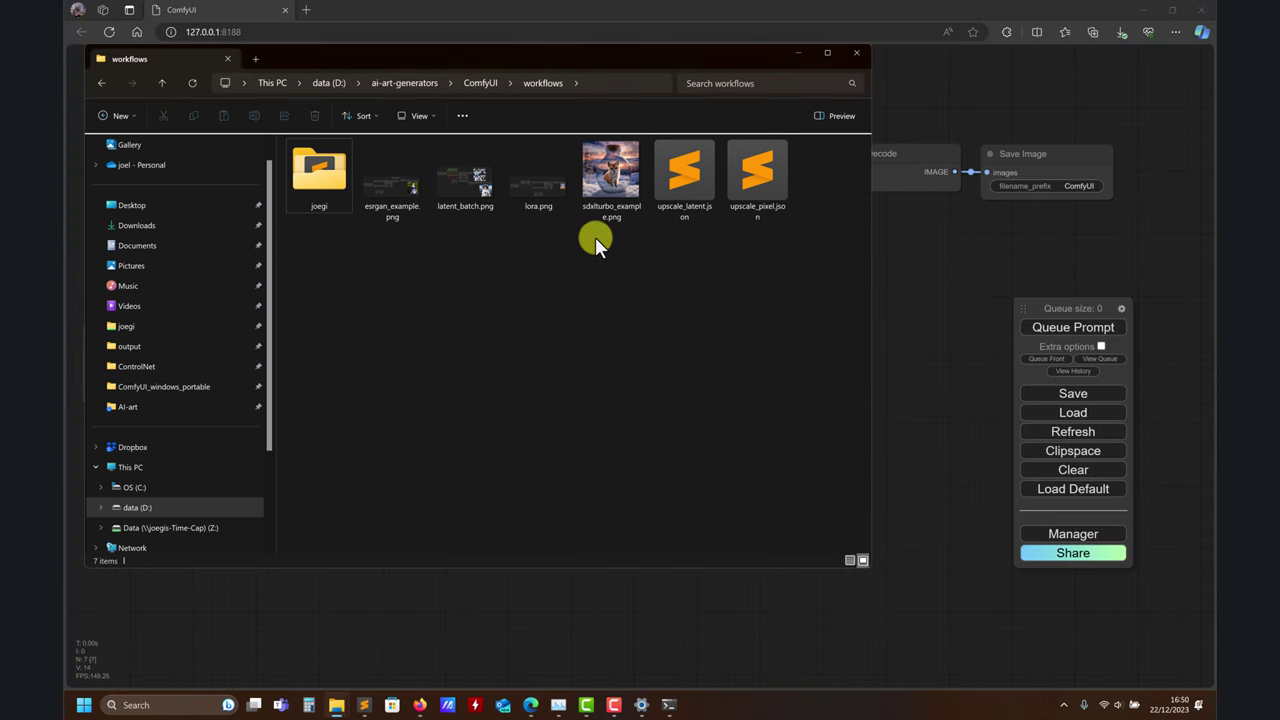
left_click_drag(620, 178, 690, 190)
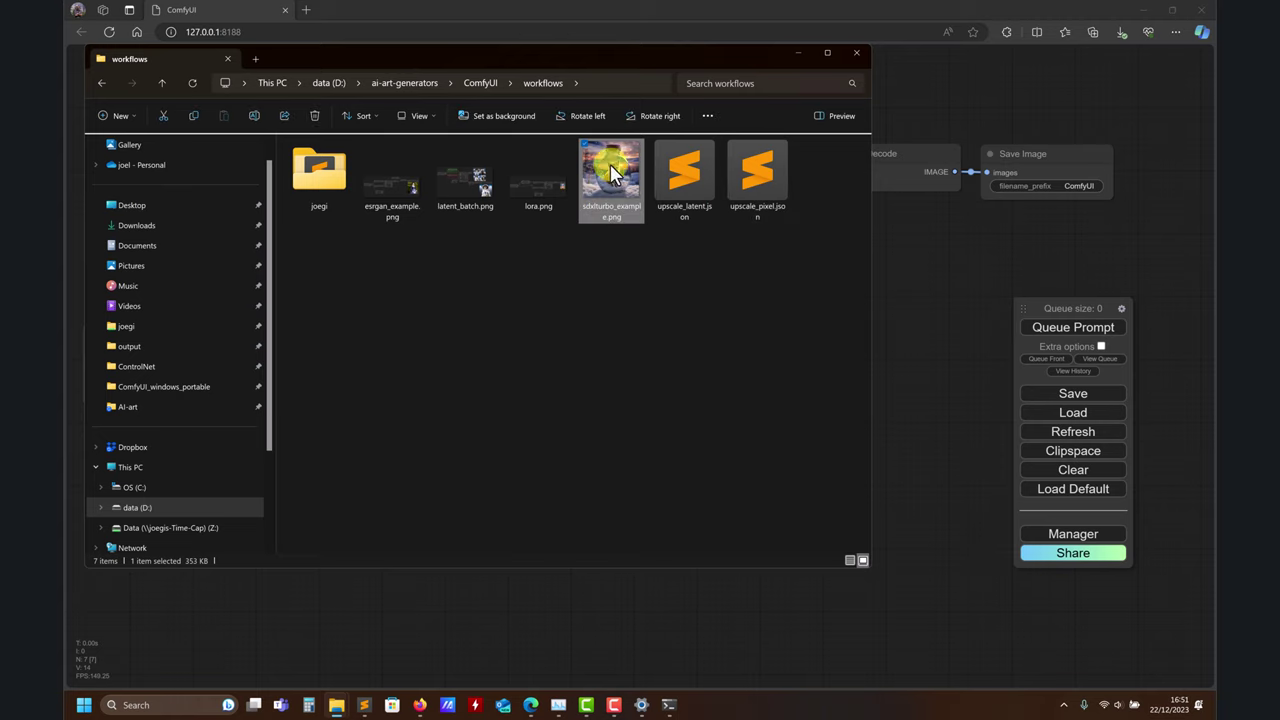
left_click_drag(610, 178, 924, 340)
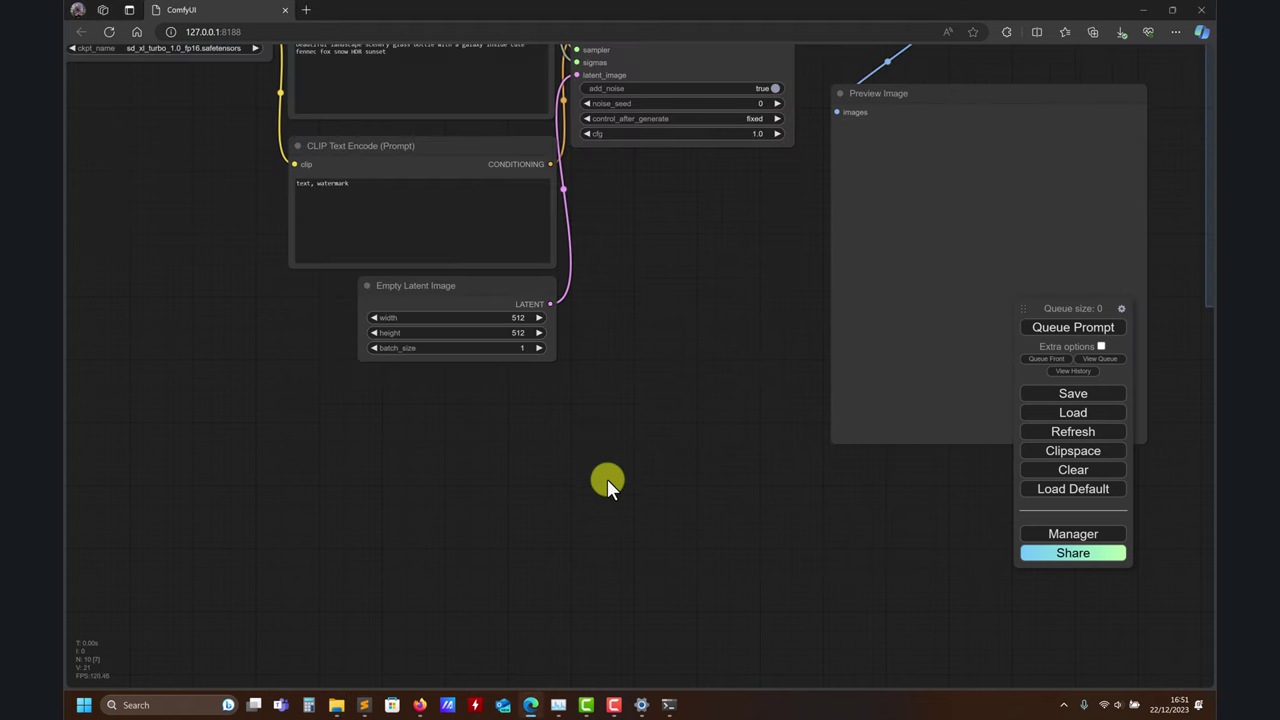
- Set the Load Checkpoint node's model to SD_XL_TURBO\sd_xl_turbo_1.0_fp16.safetensors
left_click_drag(607, 479, 196, 478)
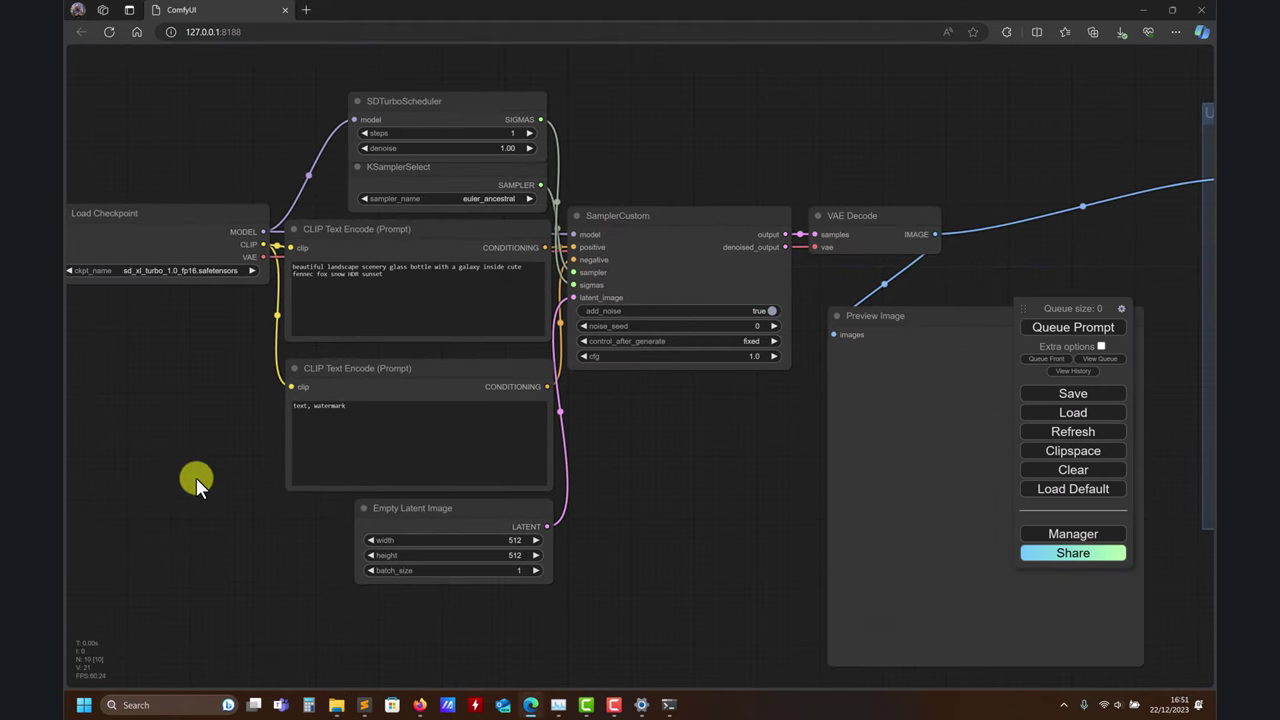
scroll(236, 480, "down", 3)
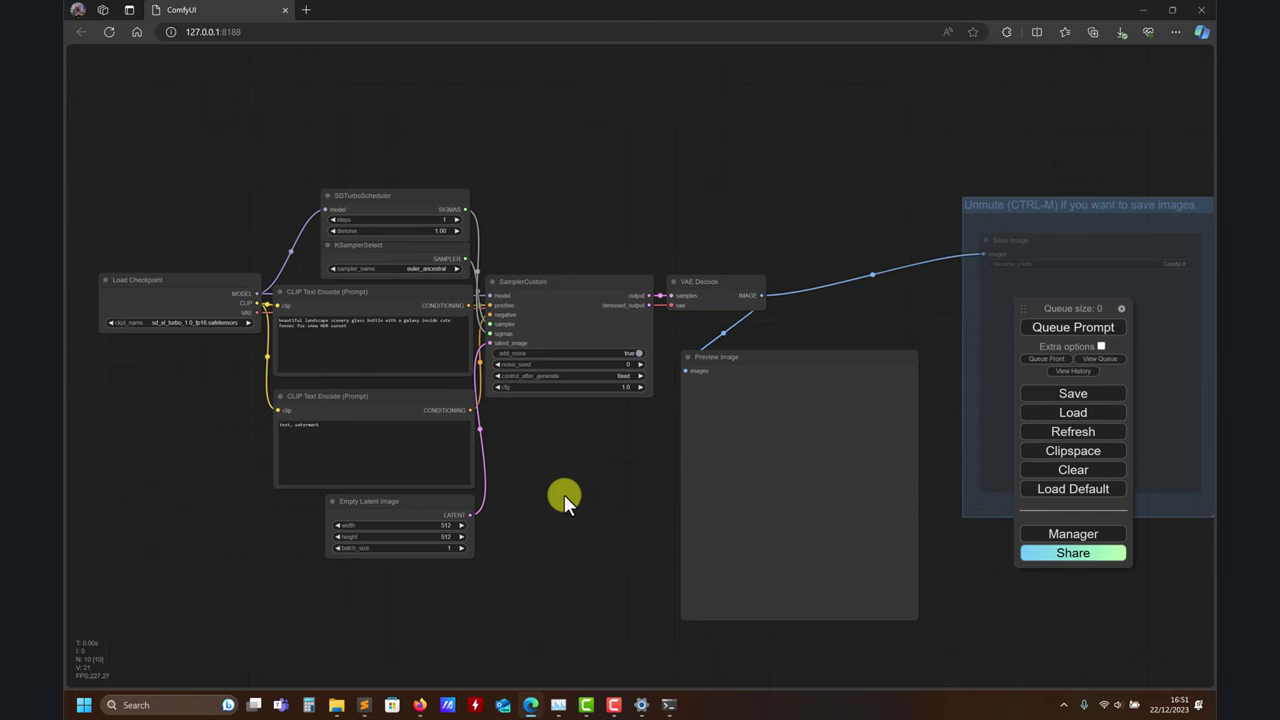
left_click_drag(564, 494, 662, 474)
scroll(269, 466, "up", 1)
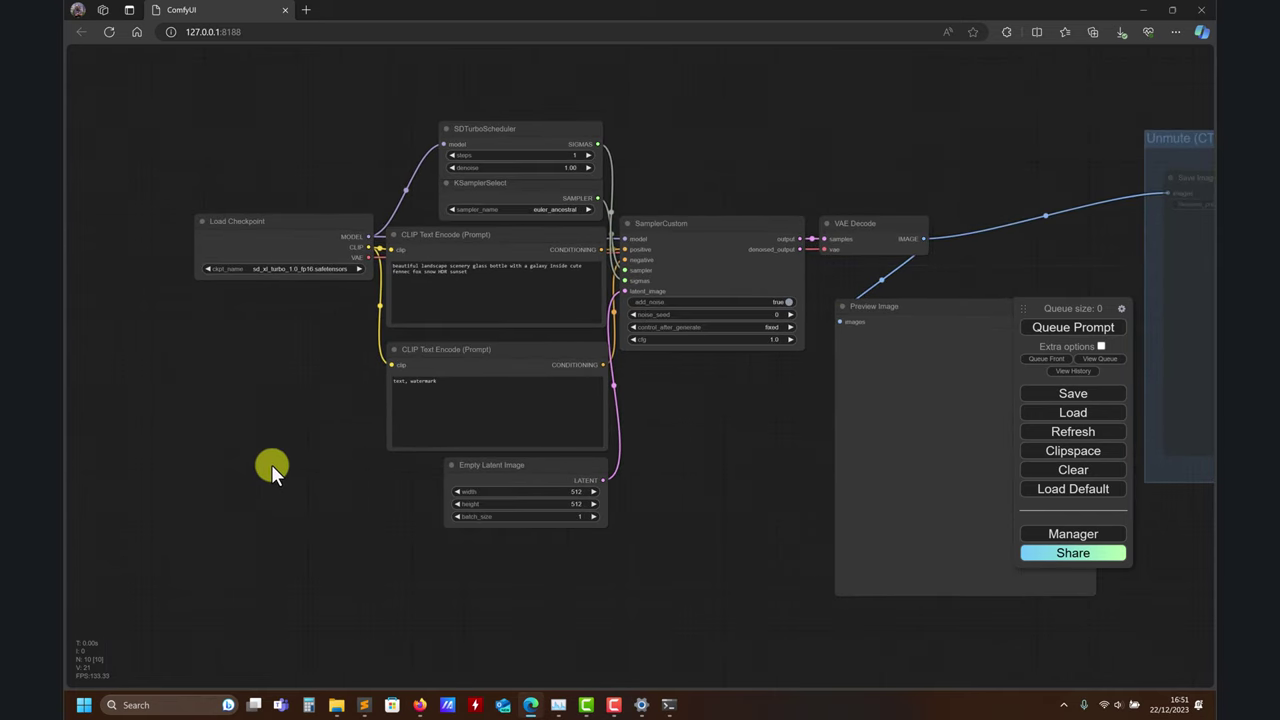
scroll(271, 464, "up", 3)
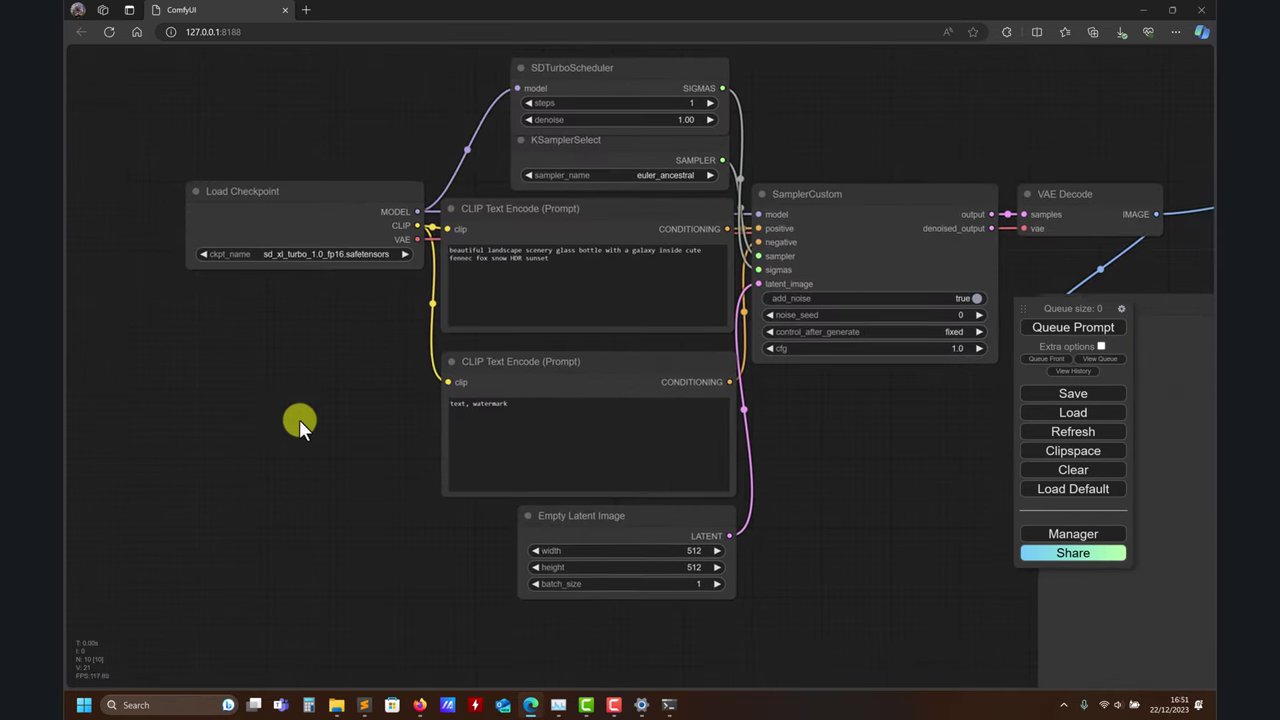
scroll(316, 397, "up", 1)
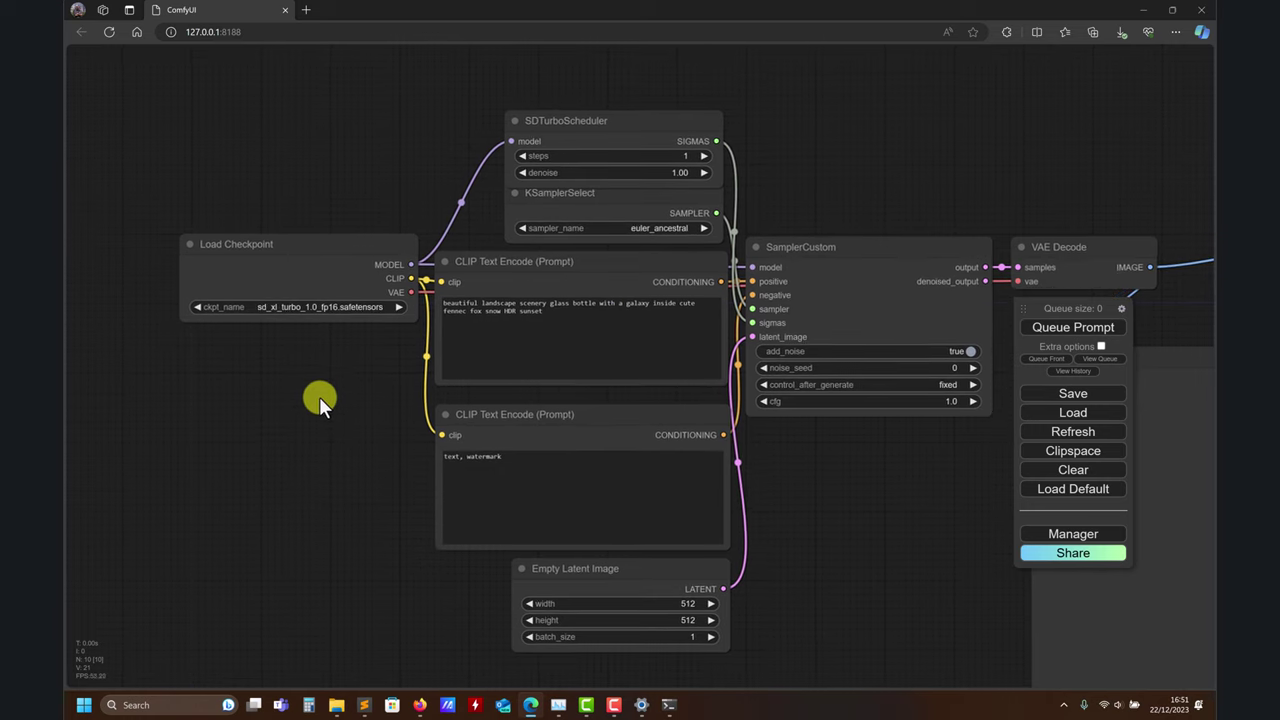
left_click(395, 307)
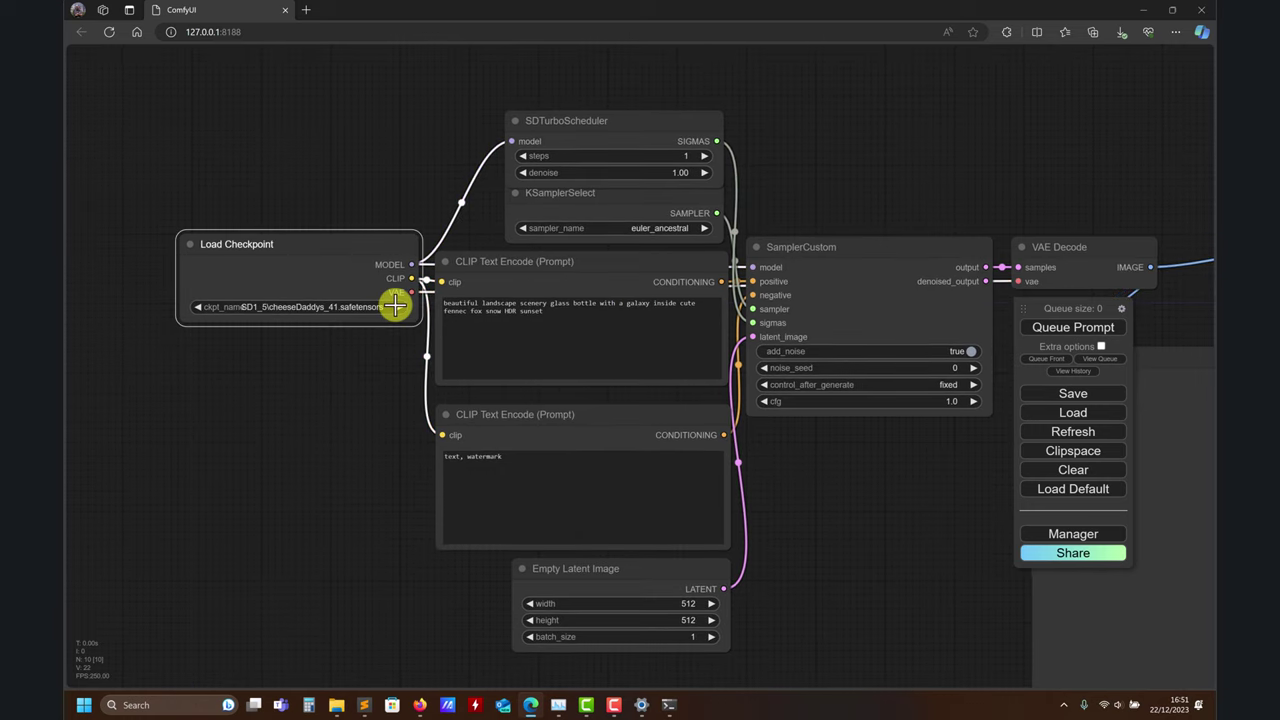
left_click(222, 307)
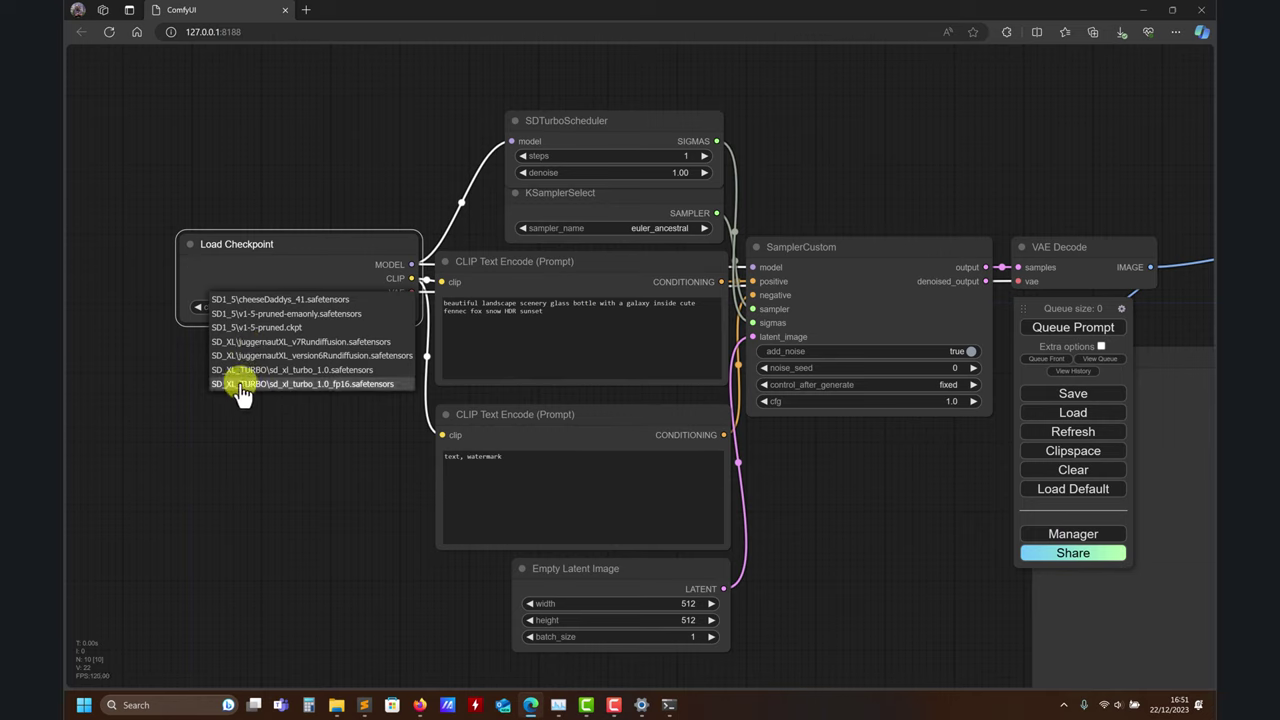
left_click(333, 386)
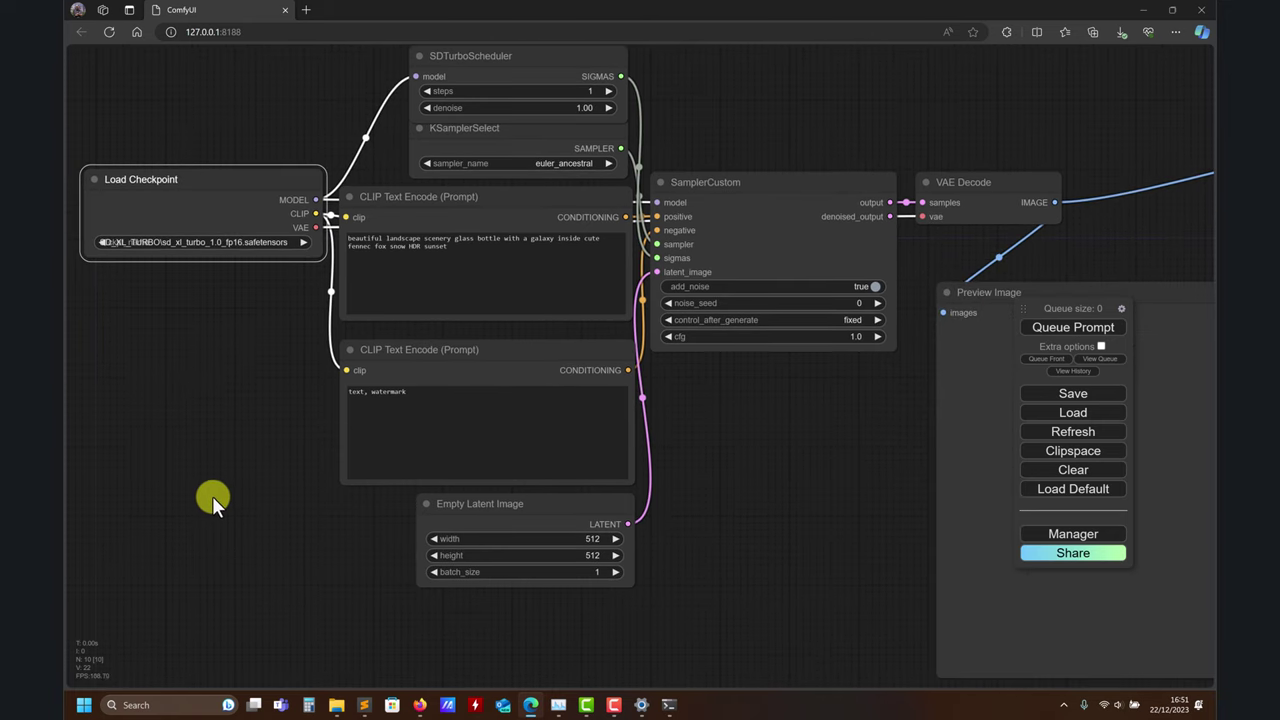
- Review the workflow nodes, then move SamplerCustom slightly away from the prompt nodes and VAE Decode farther from SamplerCustom
left_click_drag(766, 480, 858, 494)
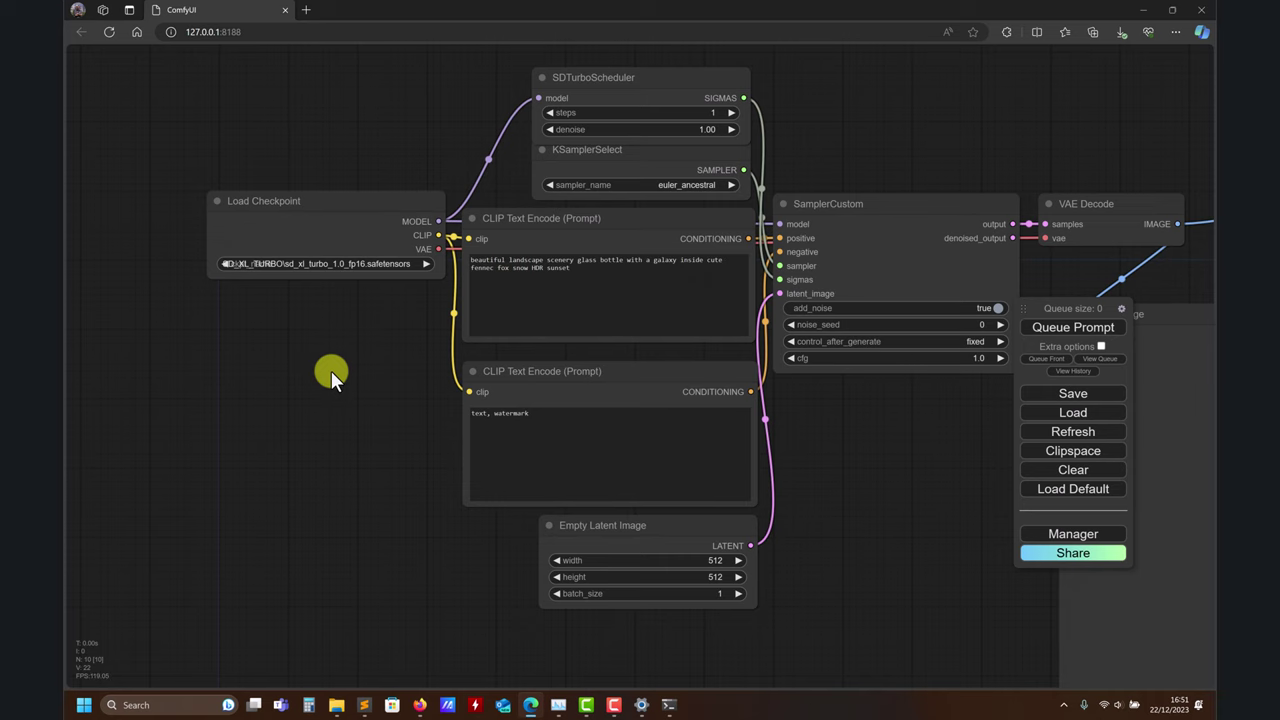
scroll(331, 371, "down", 3)
left_click_drag(266, 406, 217, 452)
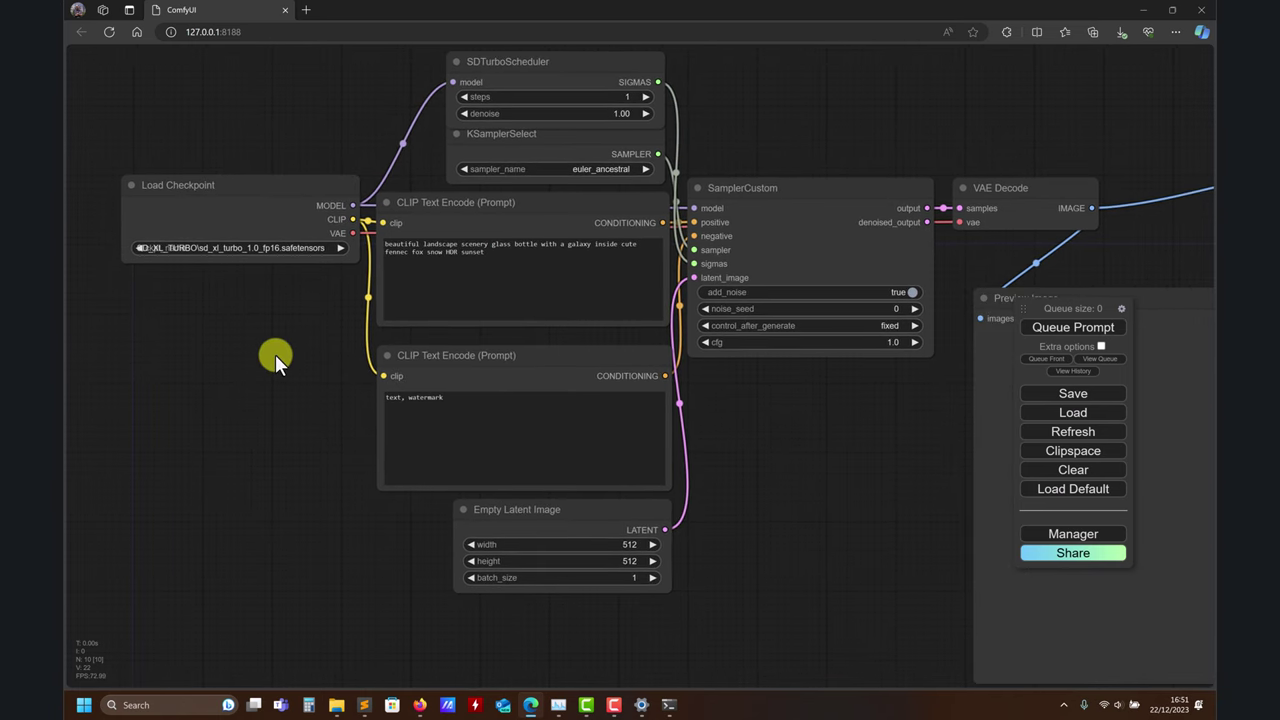
left_click_drag(219, 336, 191, 384)
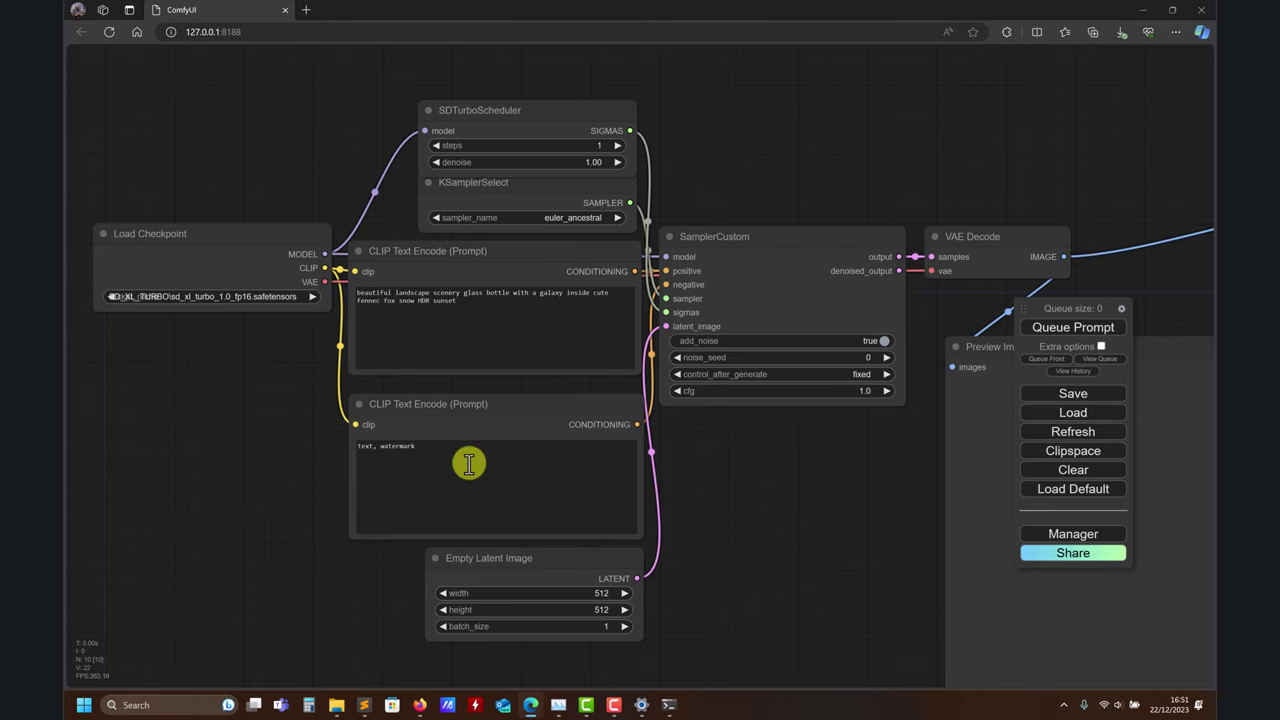
left_click_drag(736, 474, 630, 478)
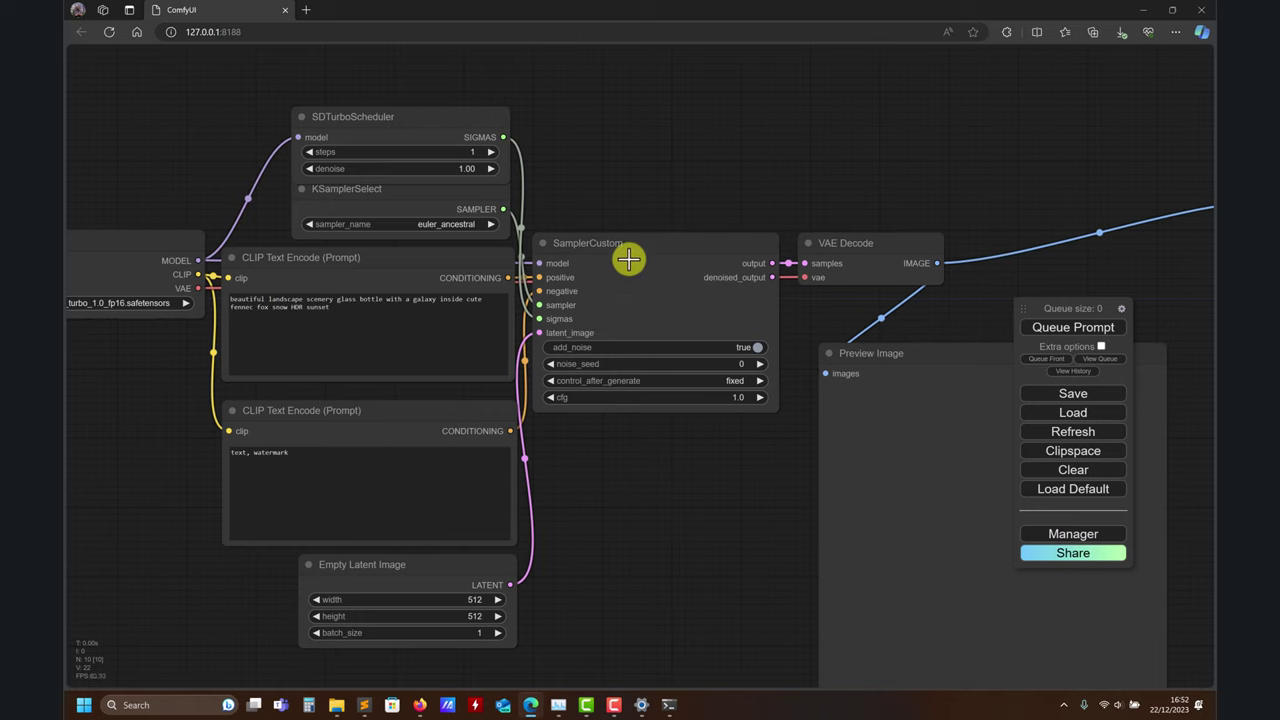
left_click_drag(630, 248, 652, 252)
left_click_drag(880, 243, 938, 220)
- Spread out the nodes around the prompts: Empty Latent Image lower, SDTurboScheduler and KSamplerSelect higher and separated from each other
left_click_drag(651, 508, 720, 413)
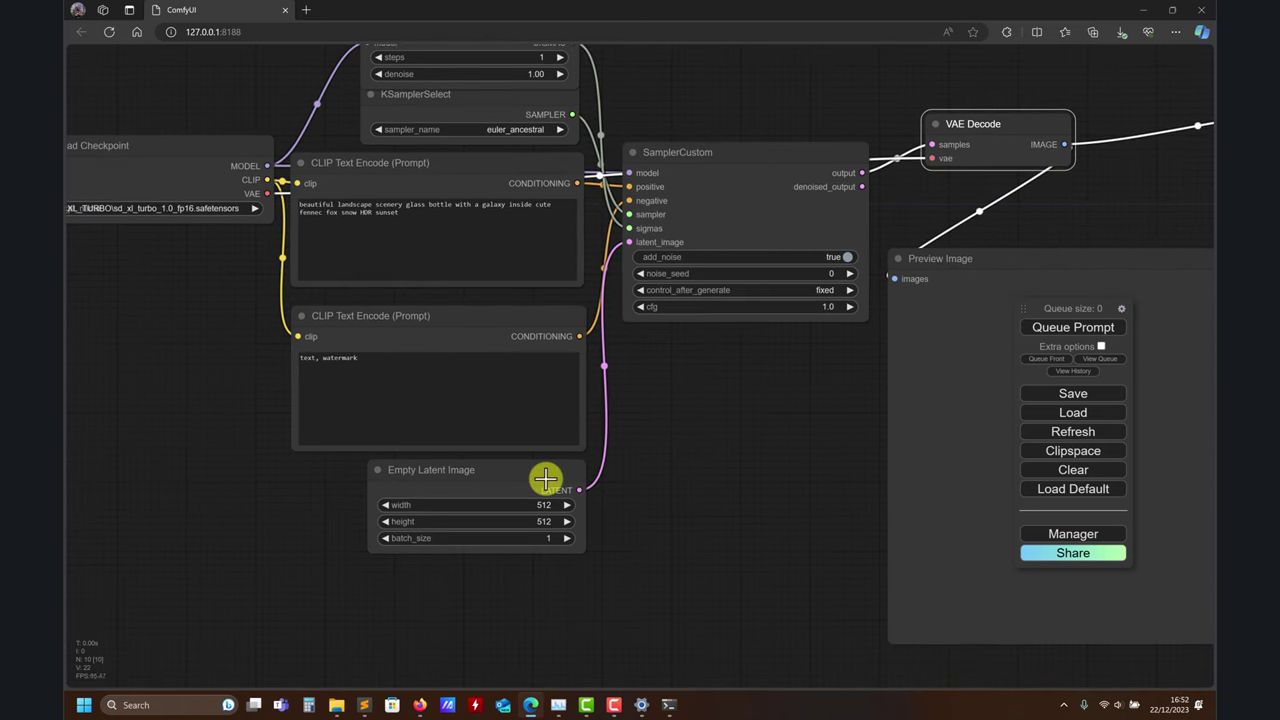
left_click_drag(545, 484, 553, 519)
left_click_drag(714, 422, 725, 529)
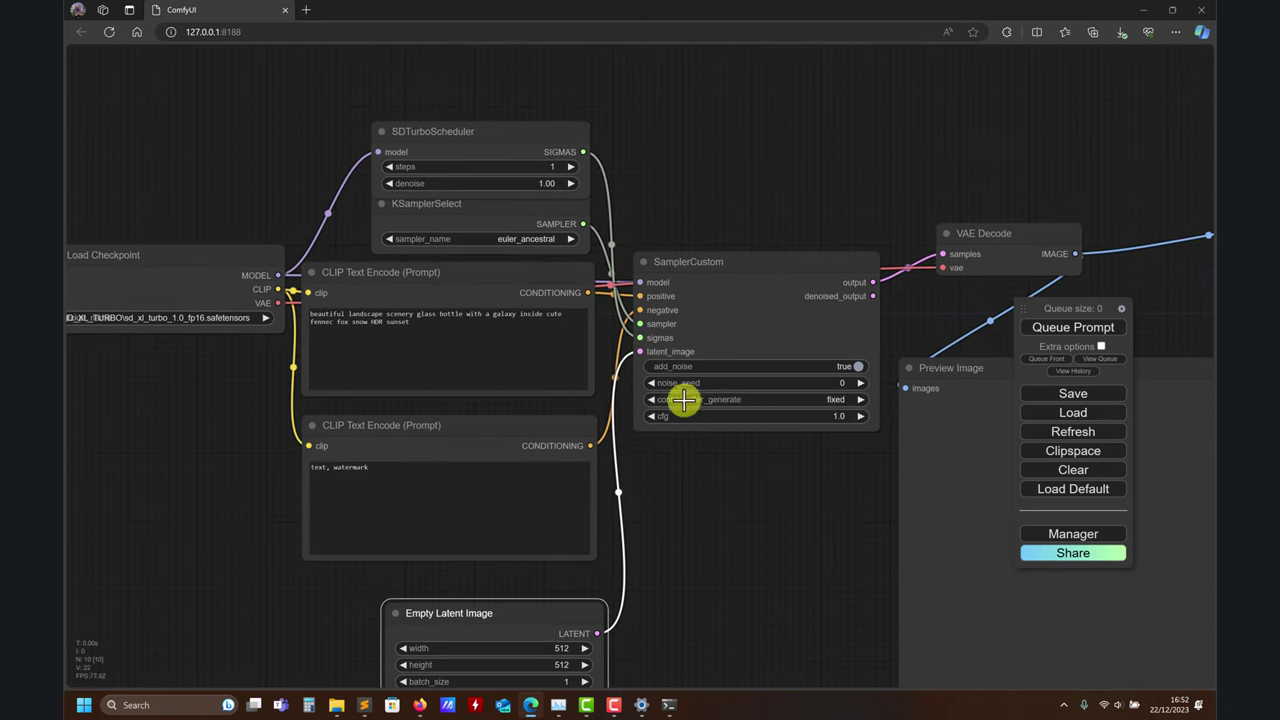
left_click_drag(531, 129, 531, 76)
left_click_drag(506, 189, 504, 168)
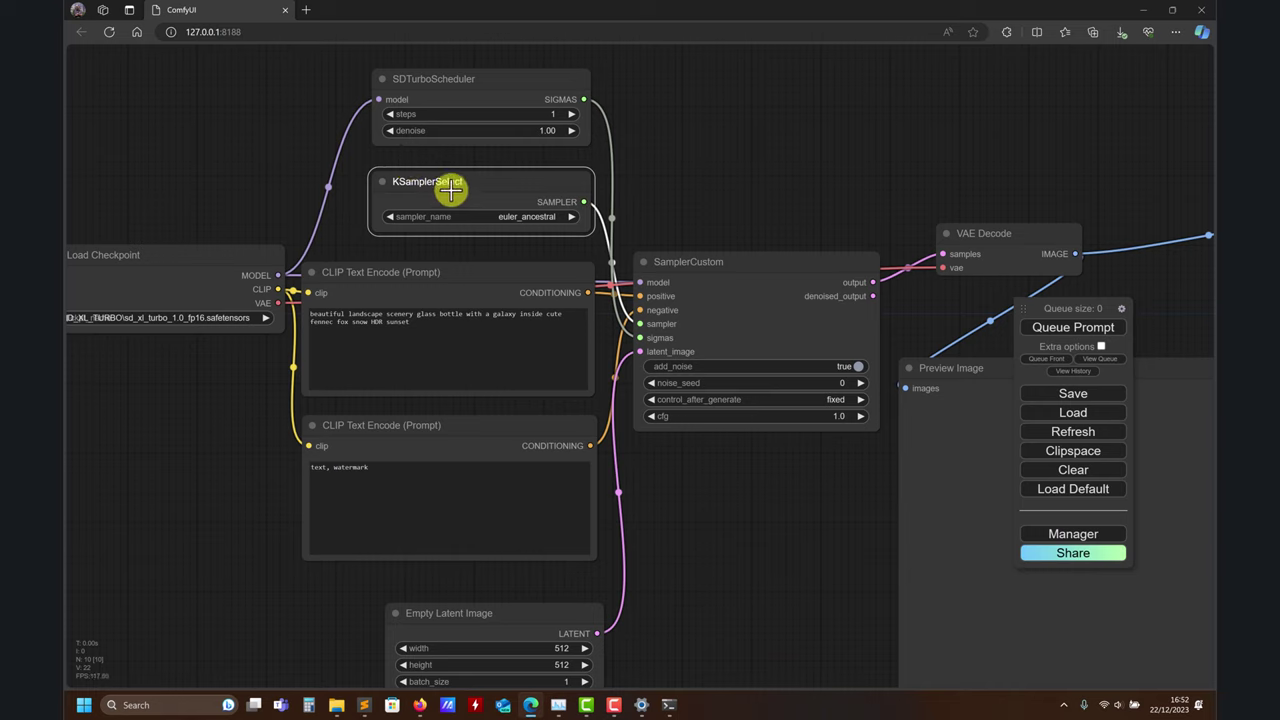
left_click_drag(479, 190, 471, 180)
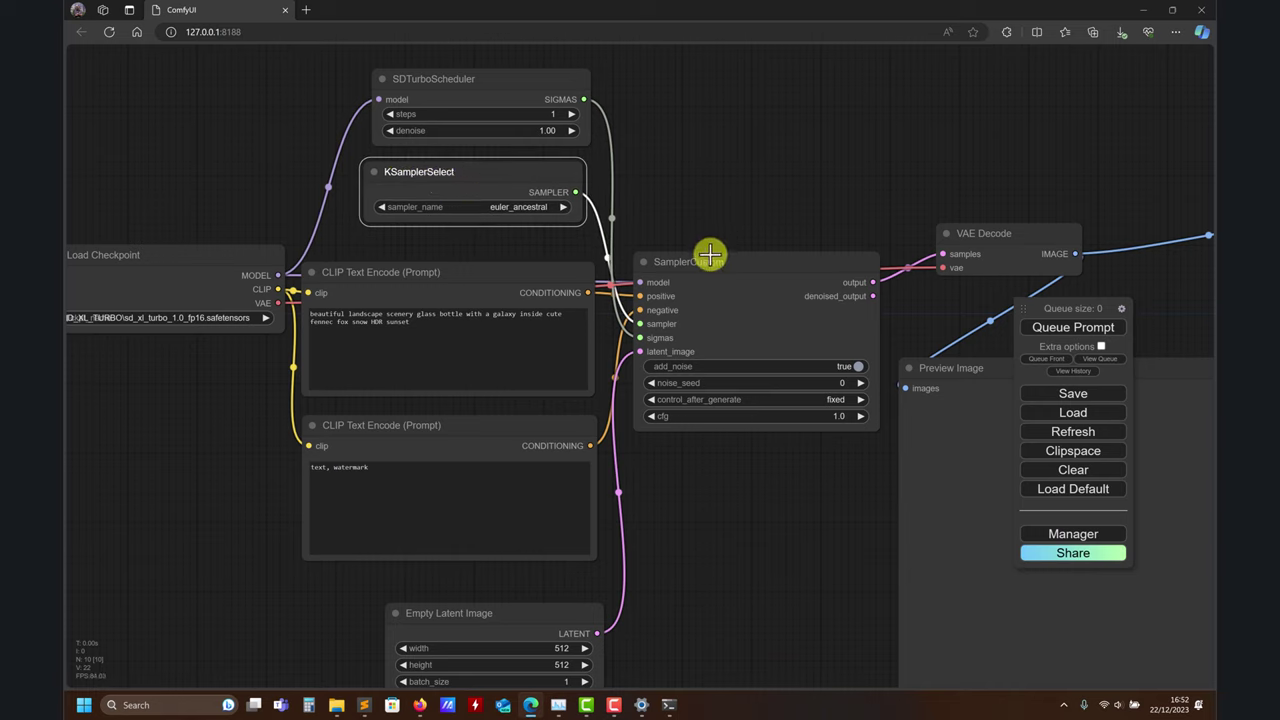
- Move the SamplerCustom node lower and shift the Preview Image node slightly lower and farther from it
left_click_drag(710, 255, 722, 328)
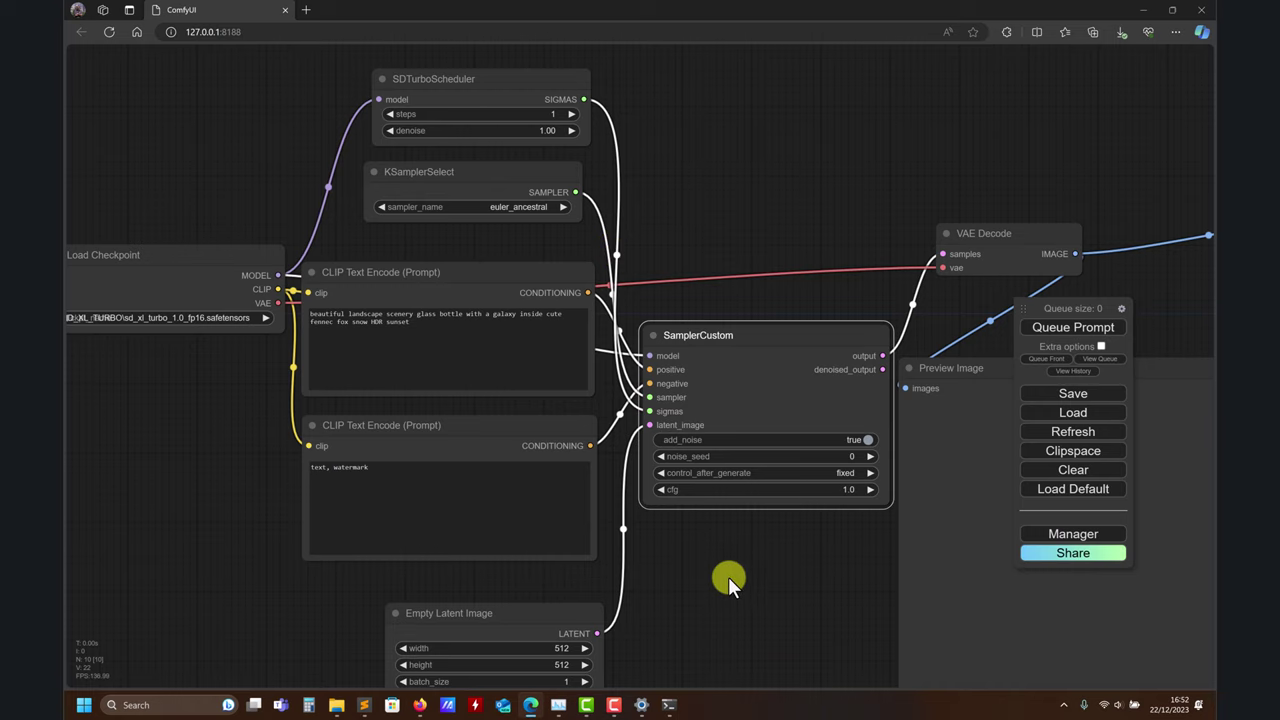
left_click_drag(728, 576, 385, 404)
left_click_drag(707, 202, 740, 220)
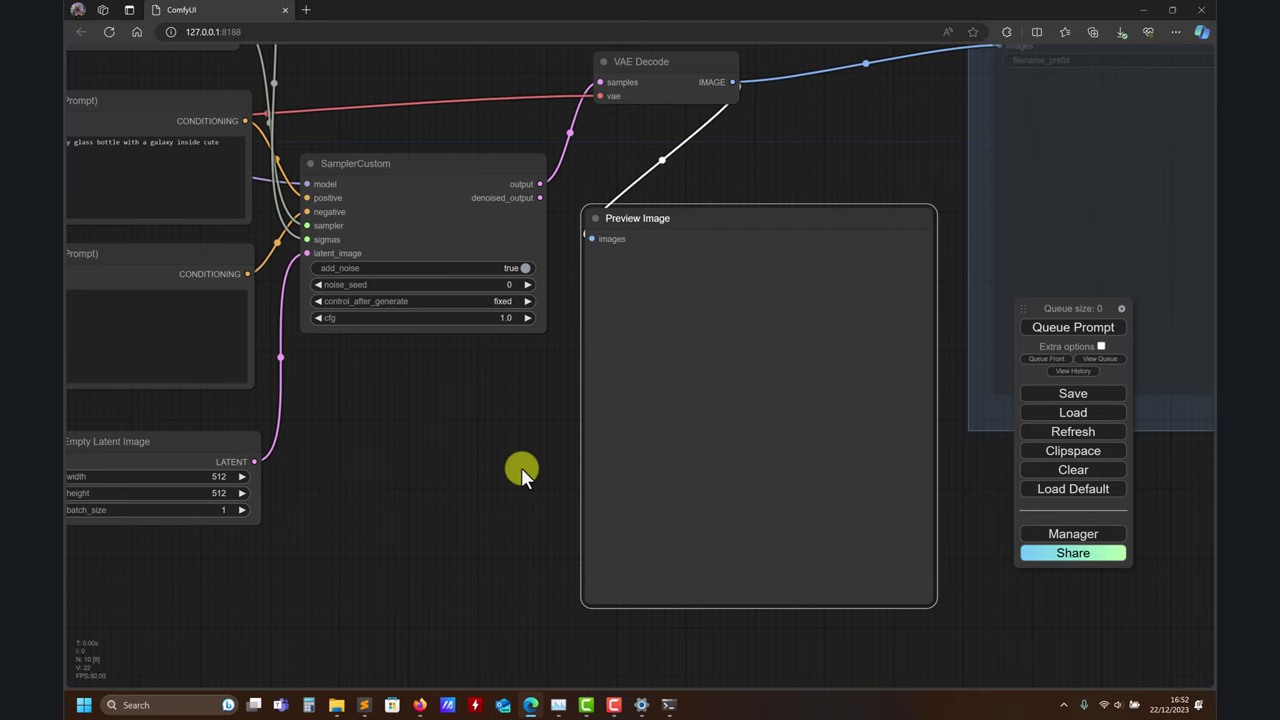
- Review the node connections, then move the Load Checkpoint node farther from the two prompt nodes
left_click_drag(523, 471, 642, 510)
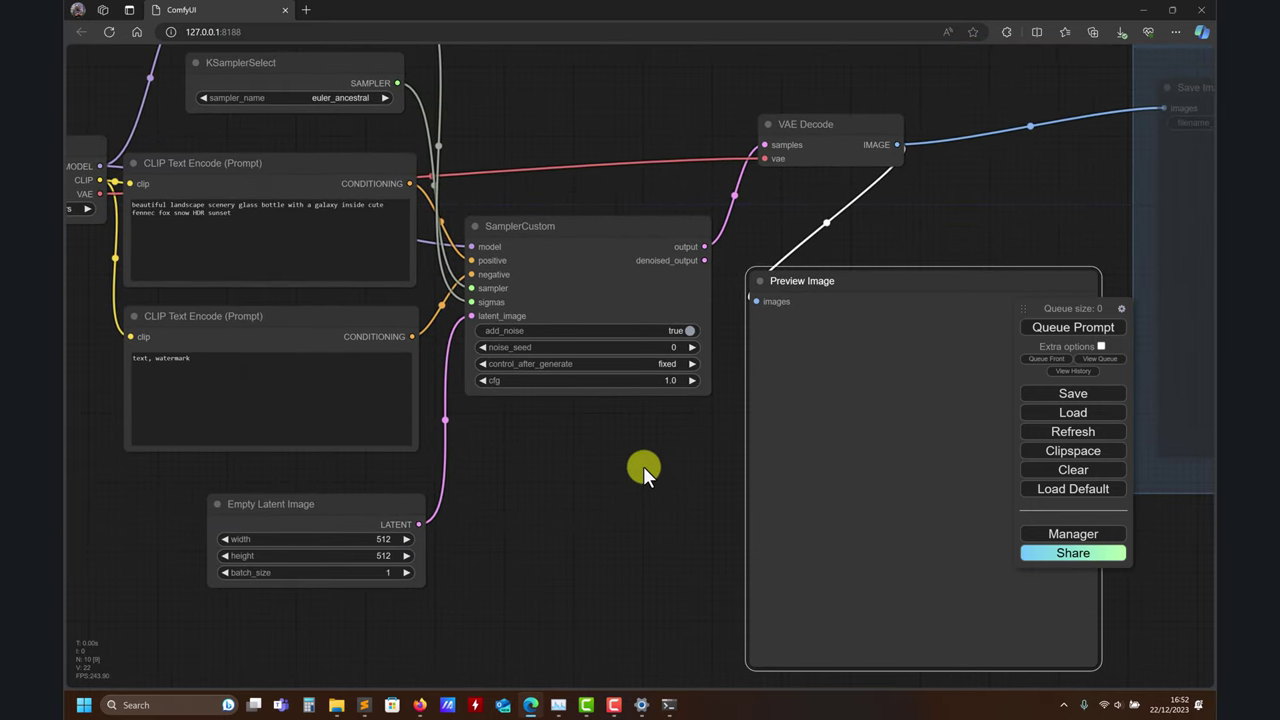
left_click_drag(643, 466, 645, 491)
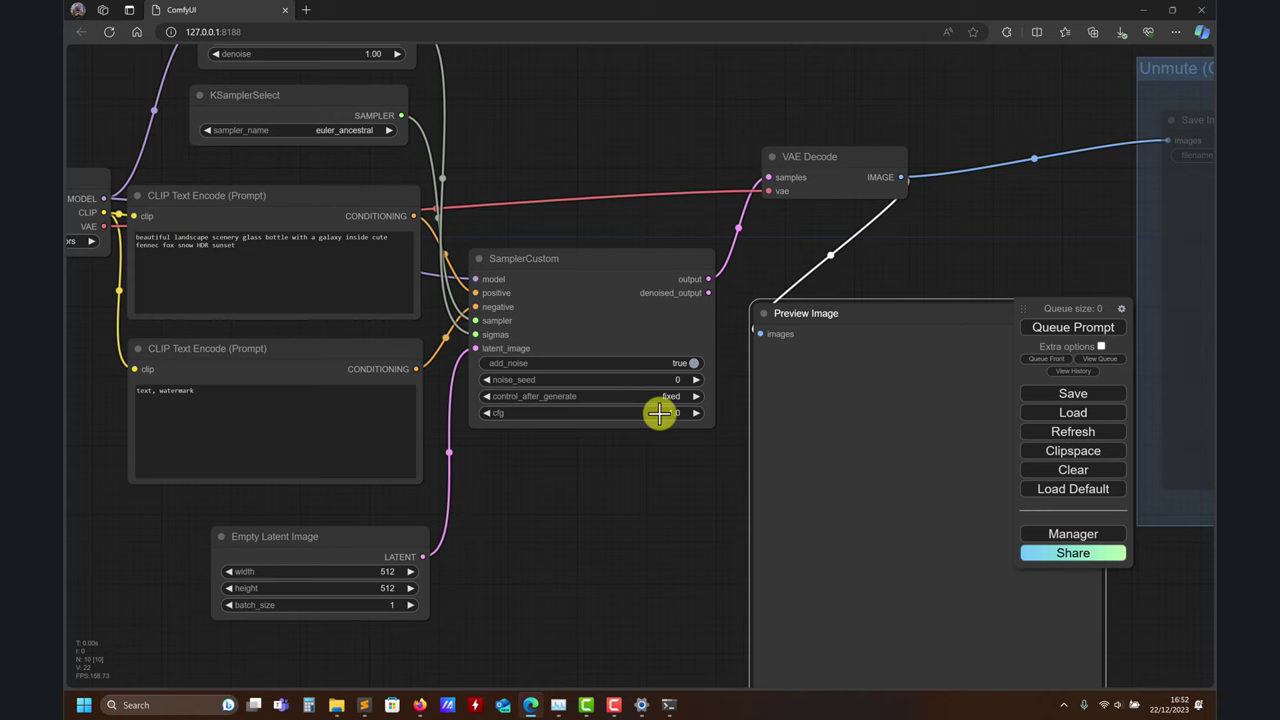
left_click_drag(470, 50, 490, 175)
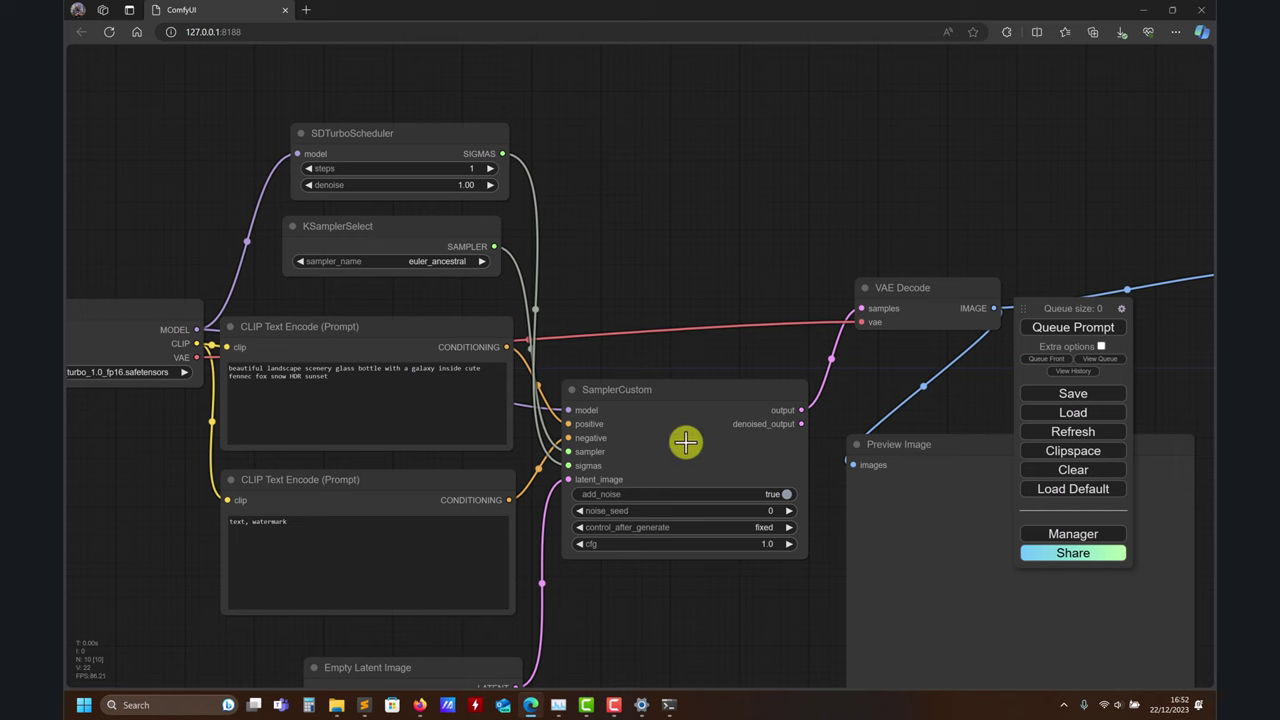
left_click_drag(709, 599, 610, 487)
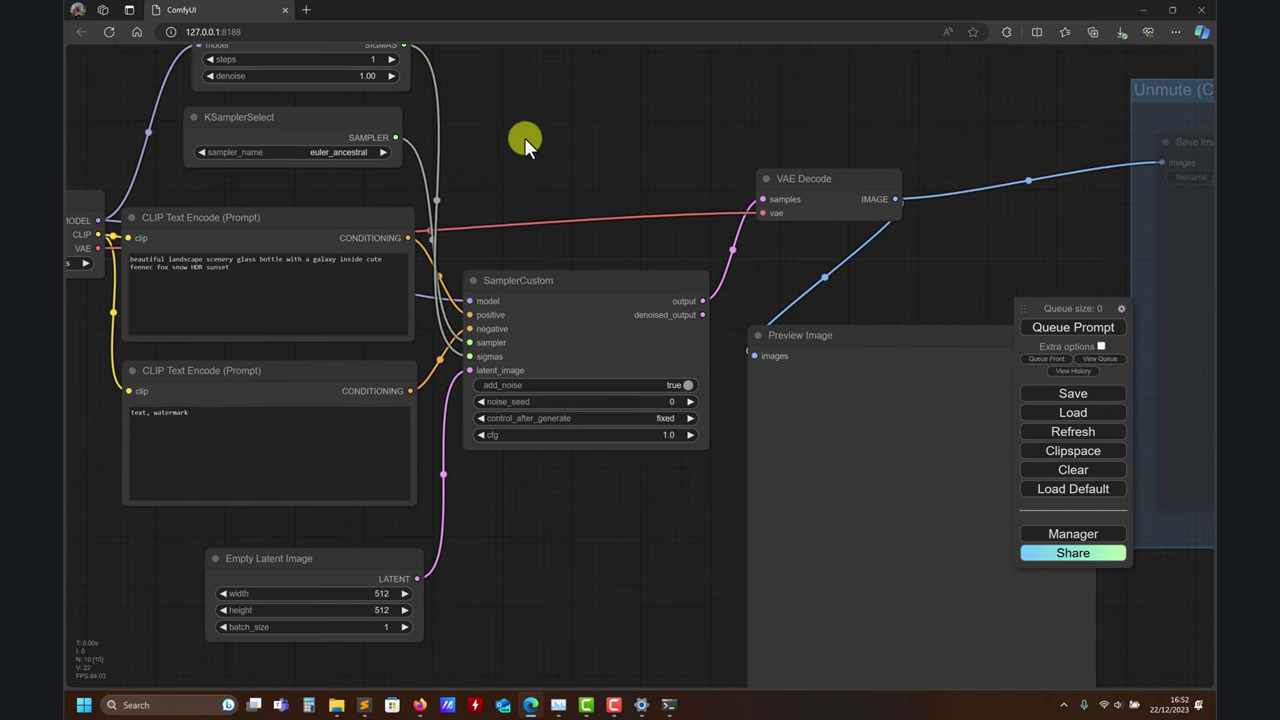
left_click_drag(617, 118, 927, 132)
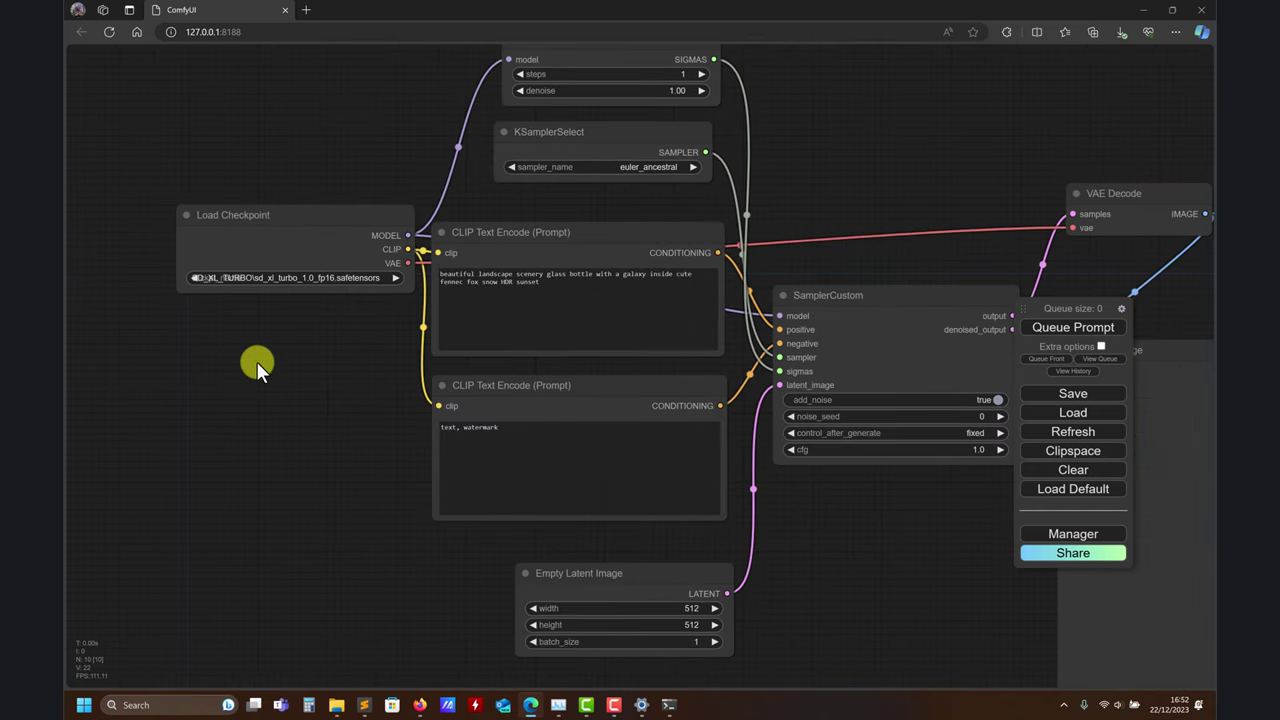
left_click_drag(257, 366, 285, 382)
left_click_drag(320, 243, 265, 275)
left_click_drag(355, 526, 257, 503)
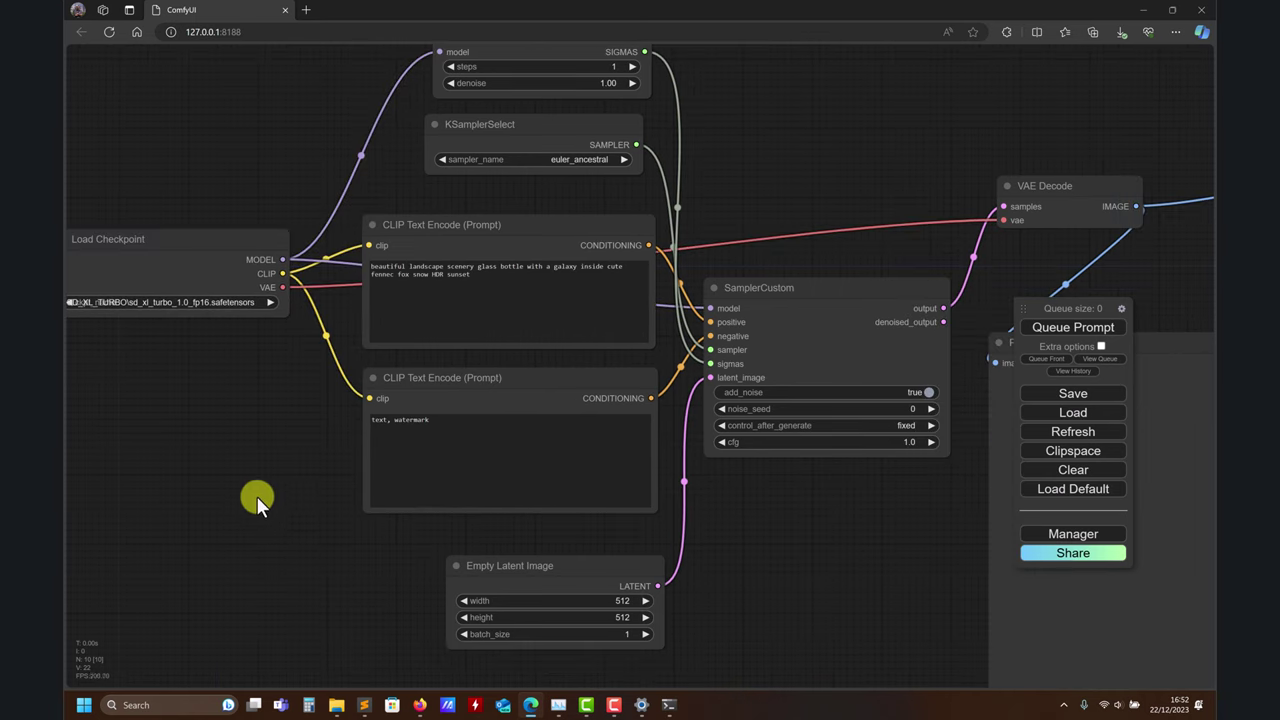
- Add a second Load Checkpoint node in the empty canvas area below the original one and shift it away from Empty Latent Image
scroll(816, 586, "down", 5)
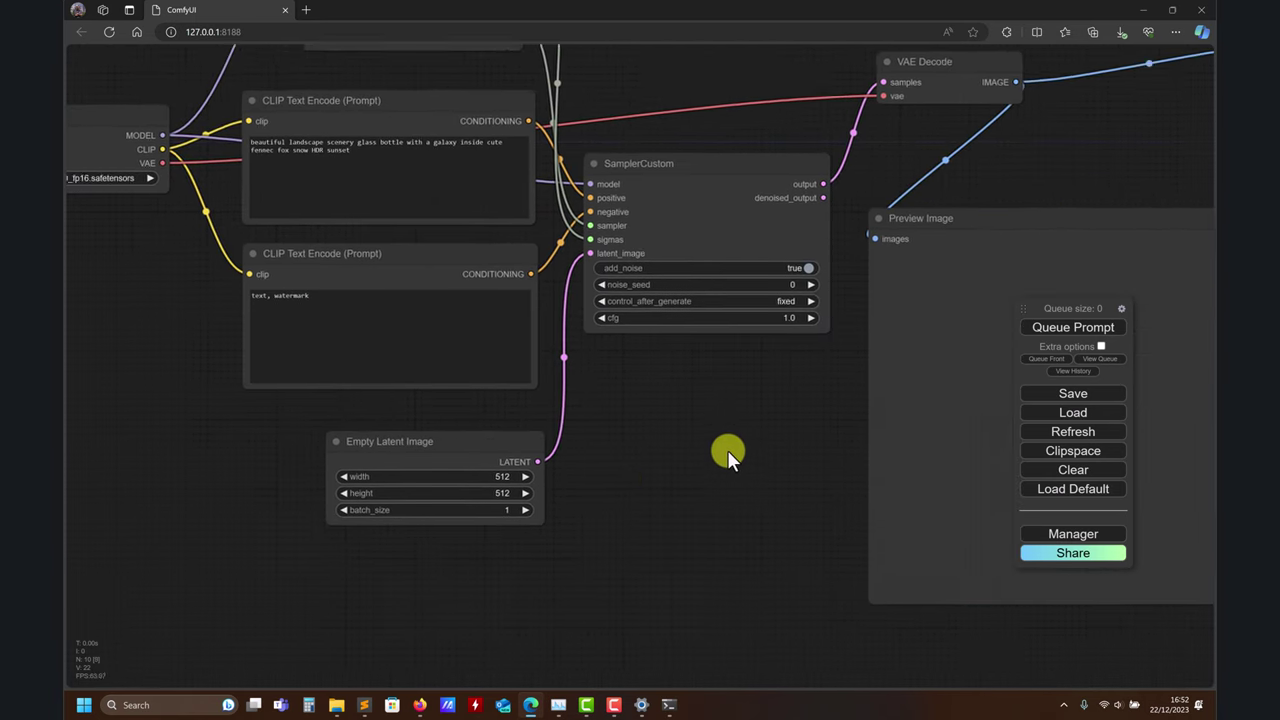
left_click_drag(195, 546, 371, 621)
scroll(371, 621, "down", 2)
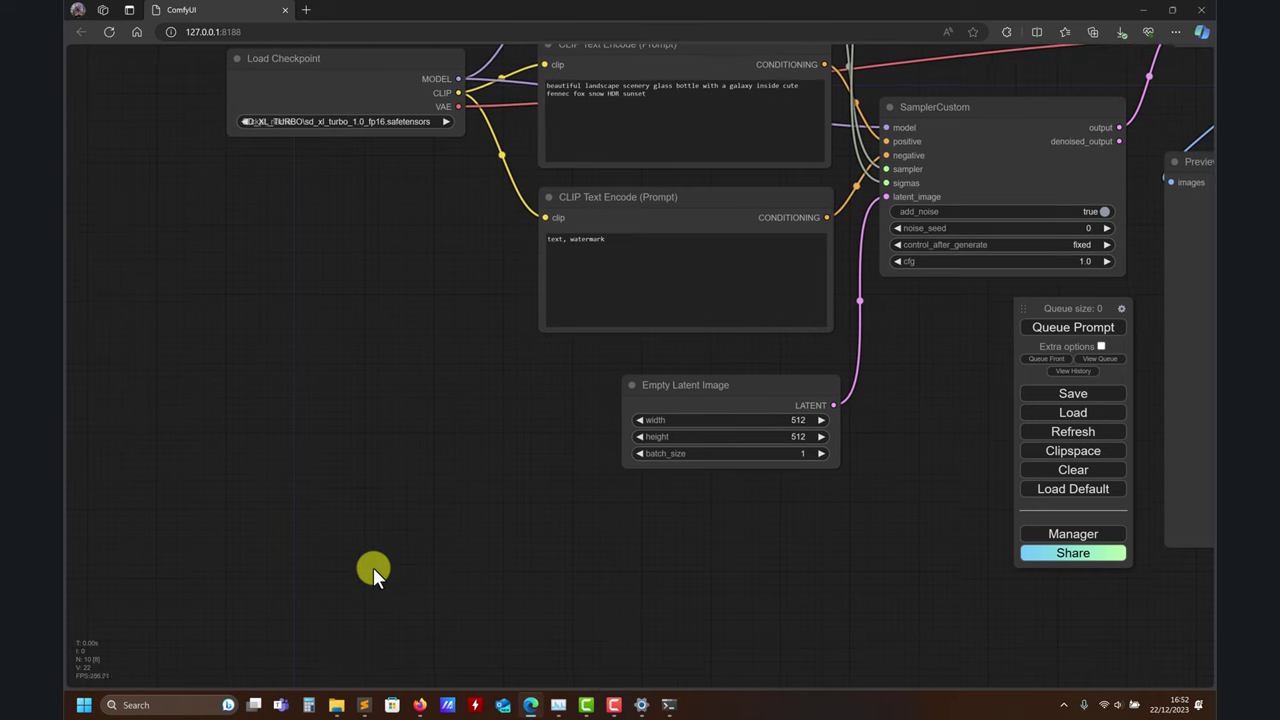
right_click(366, 559)
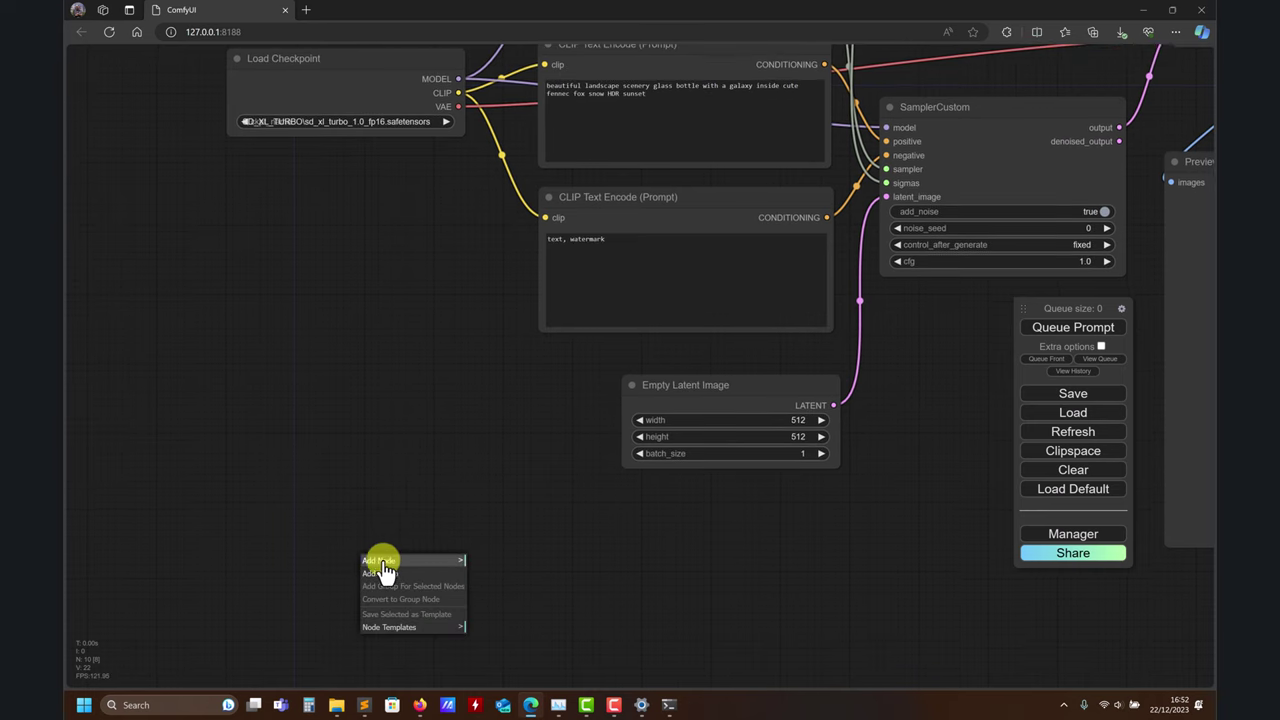
left_click(398, 563)
left_click(500, 588)
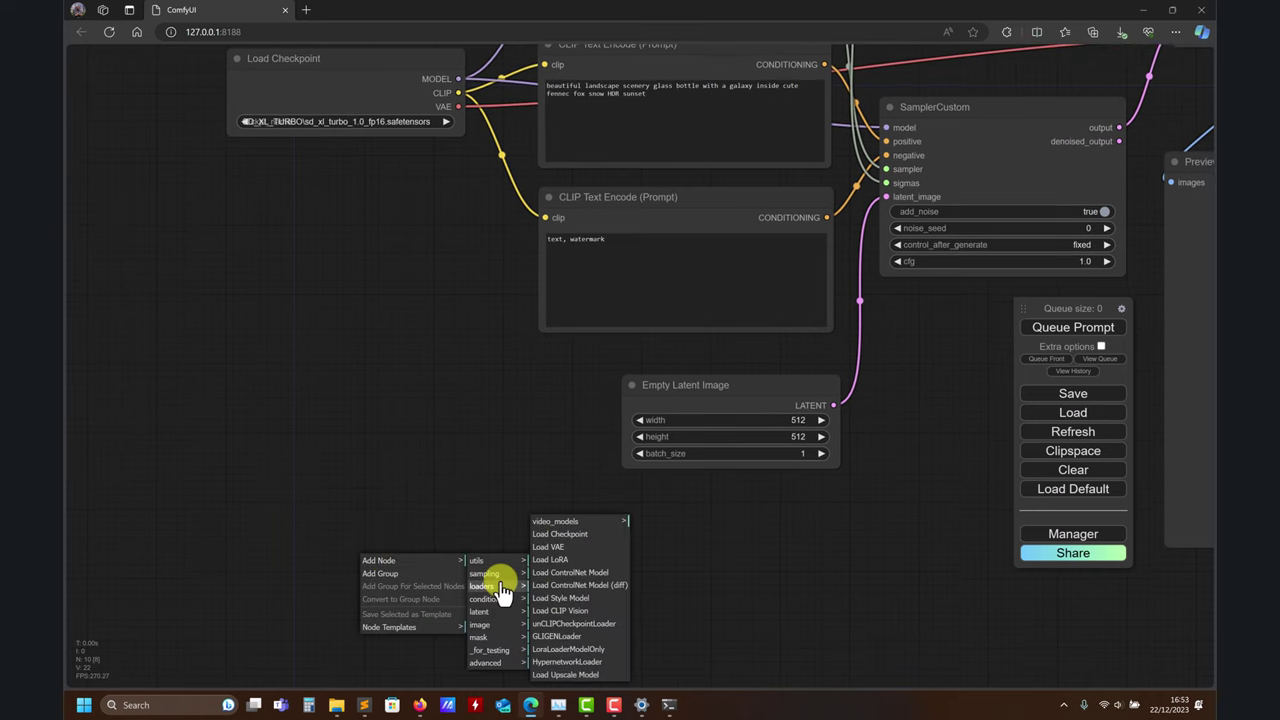
left_click(578, 533)
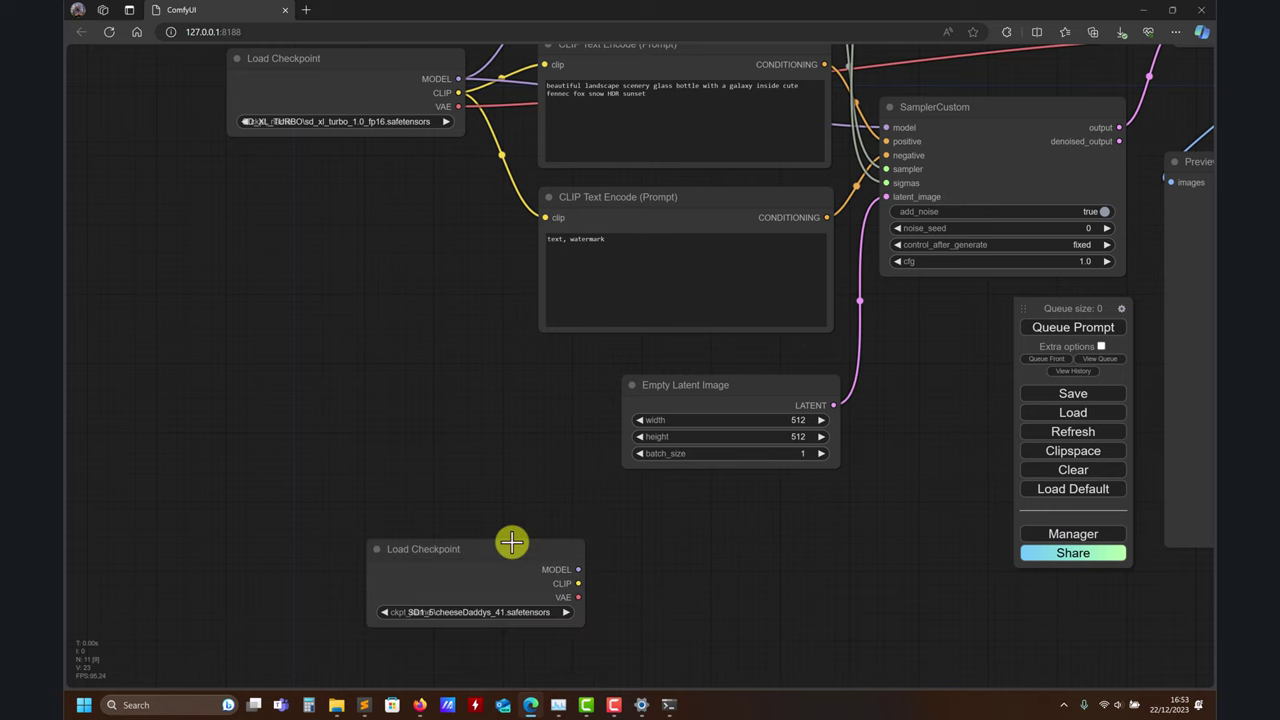
left_click_drag(678, 562, 570, 608)
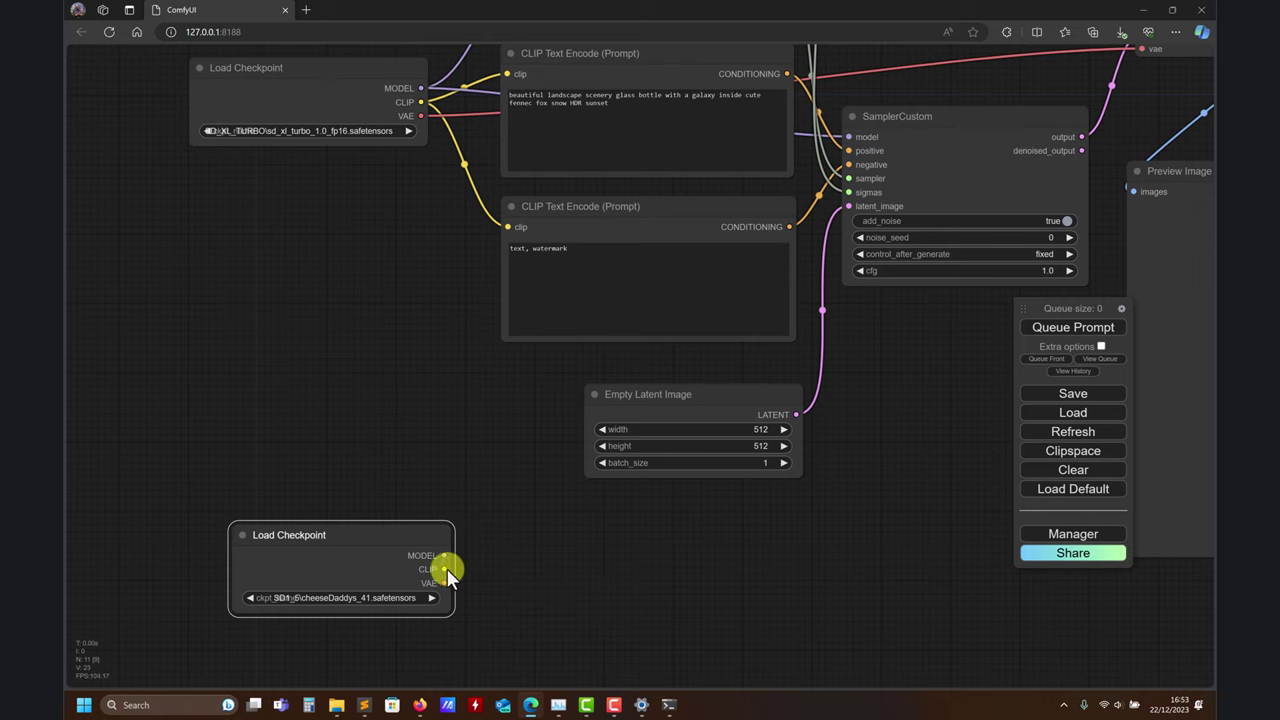
- Add two CLIP Text Encode nodes connected to the new Load Checkpoint's CLIP output and stack them one below the other
left_click_drag(447, 568, 592, 556)
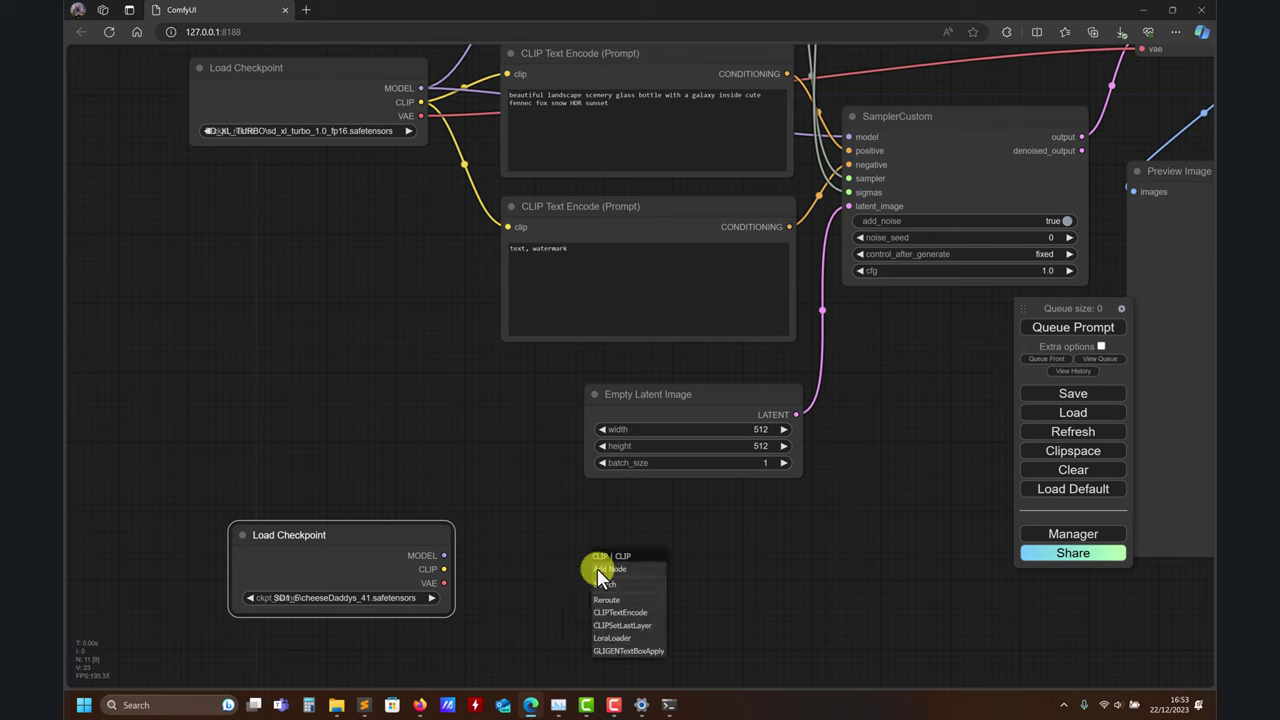
left_click(656, 614)
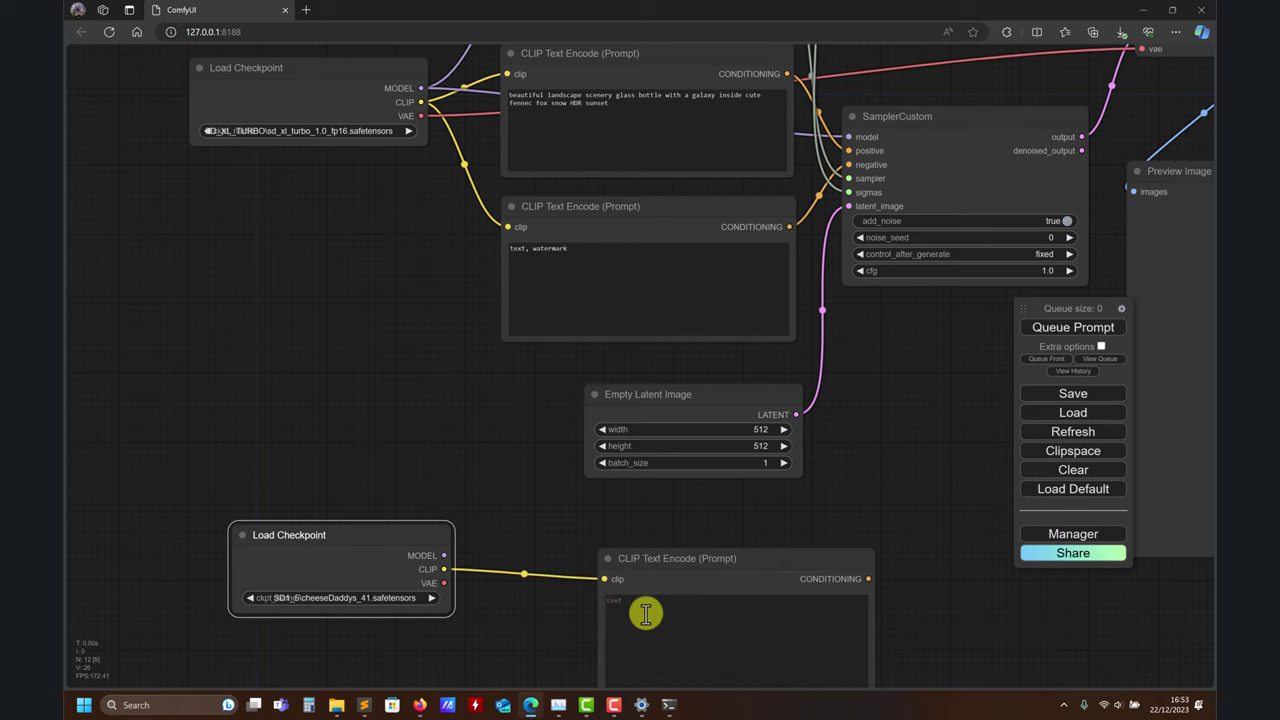
left_click_drag(491, 634, 394, 539)
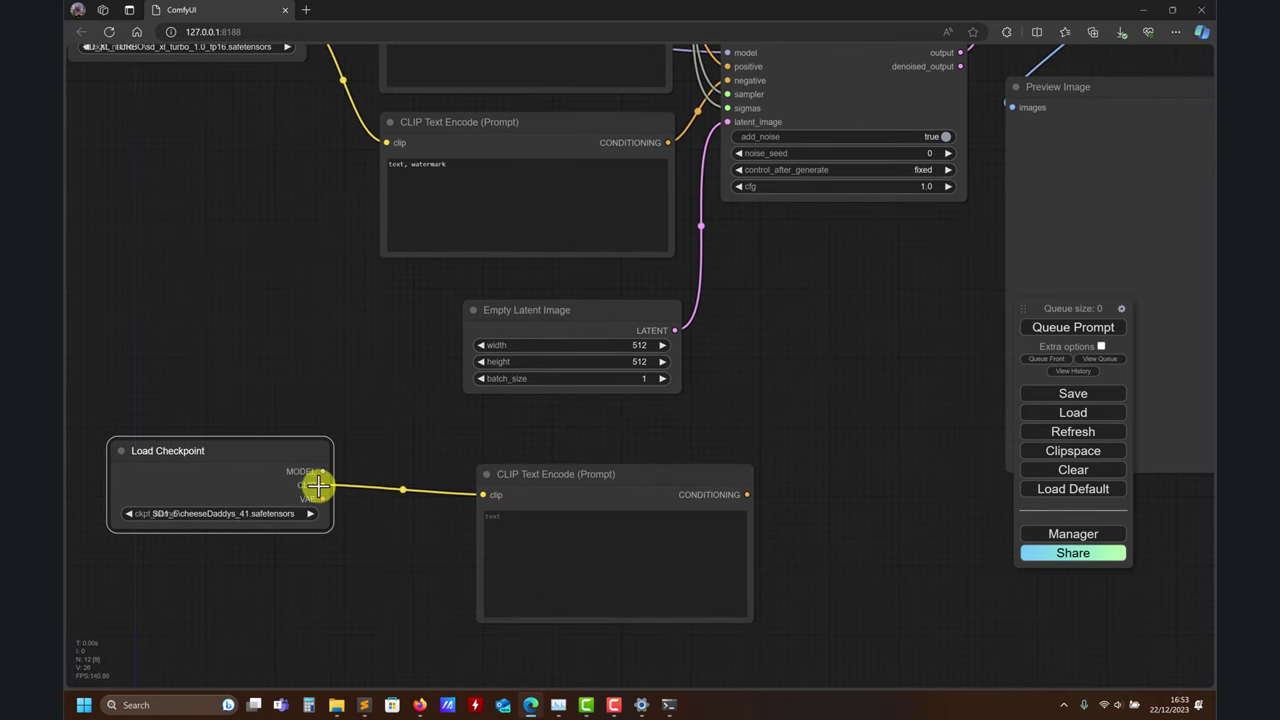
left_click_drag(317, 485, 495, 677)
left_click_drag(606, 674, 580, 591)
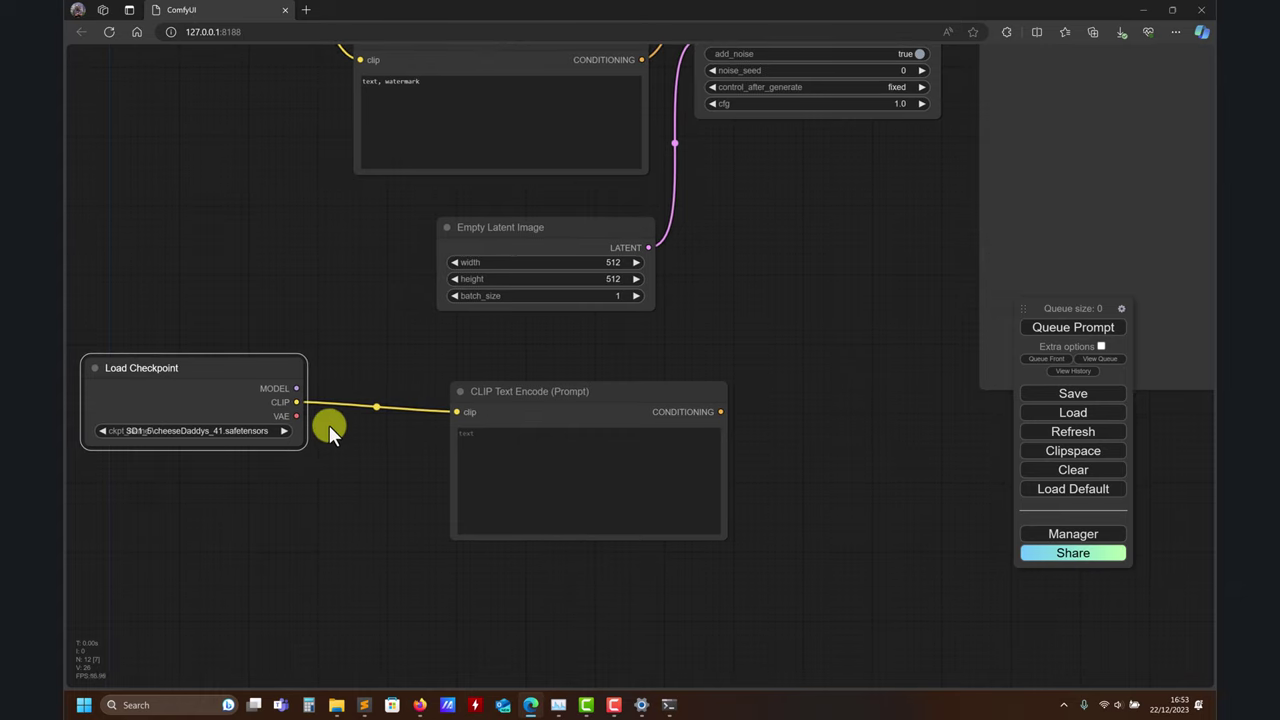
left_click_drag(296, 400, 443, 662)
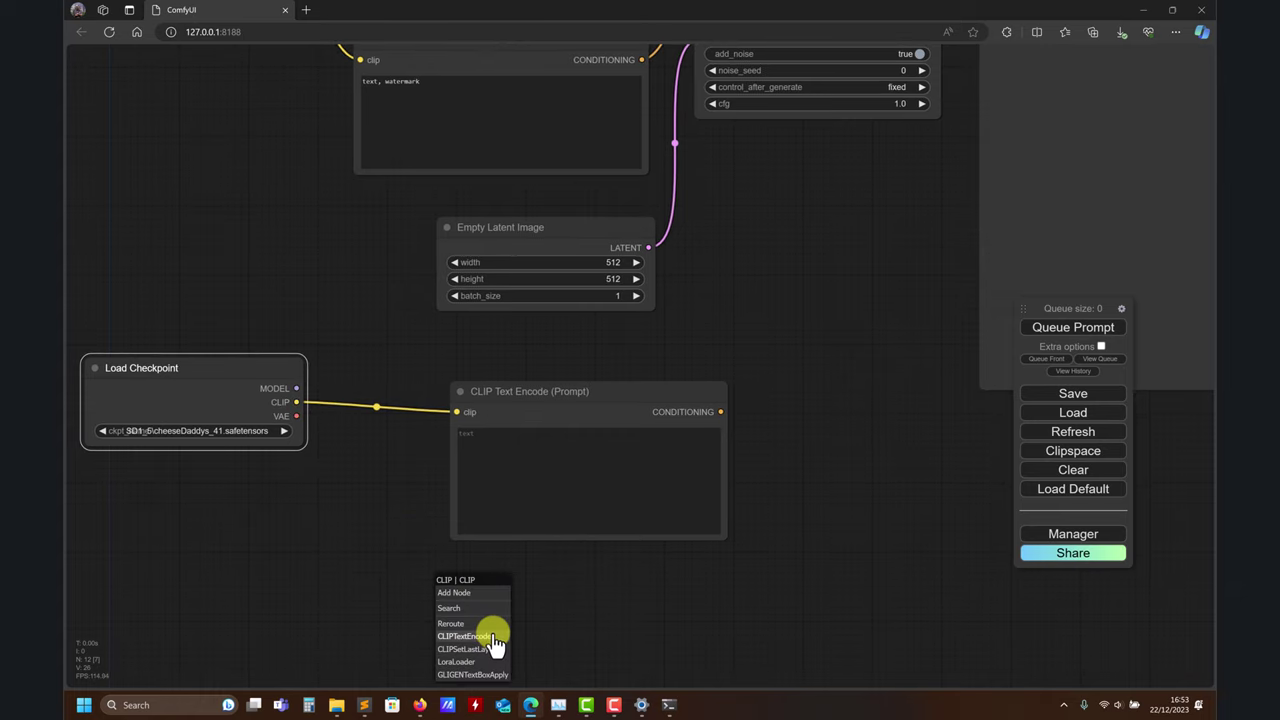
left_click(493, 638)
left_click_drag(598, 573, 586, 500)
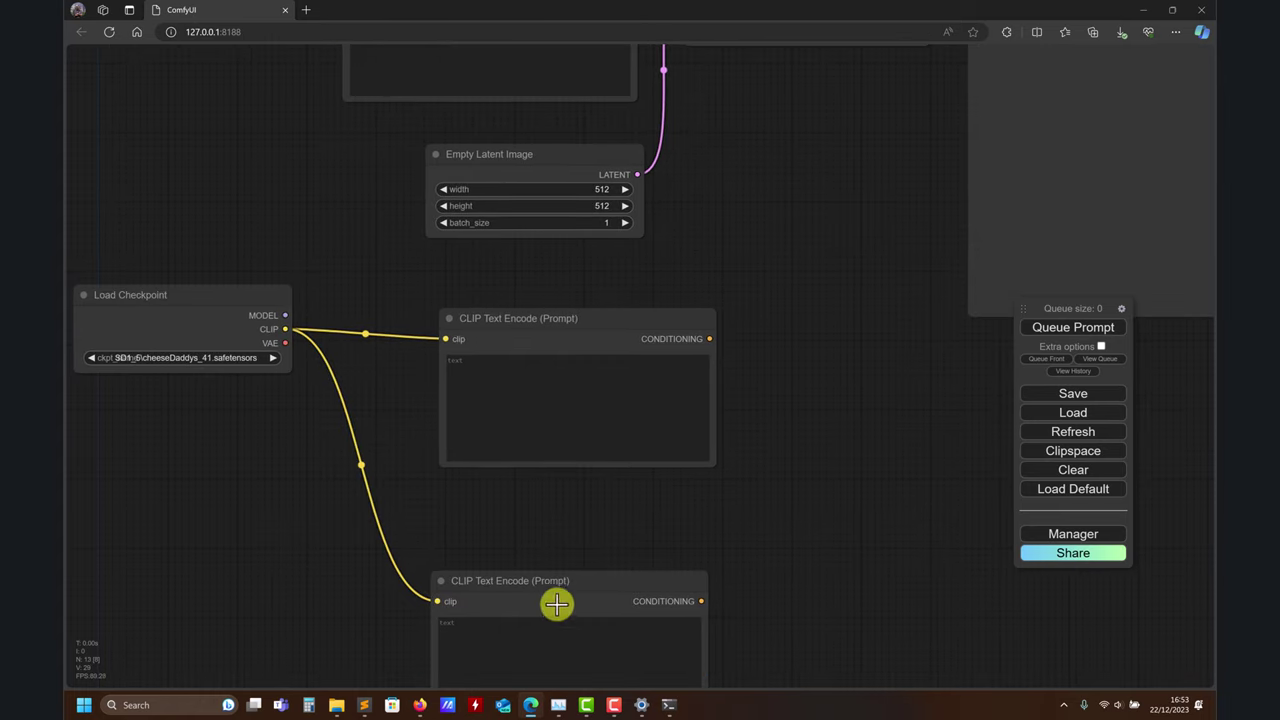
left_click_drag(560, 588, 571, 493)
- Add a KSampler with the upper new prompt's conditioning connected to positive and the lower one's connected to negative
left_click_drag(561, 238, 614, 456)
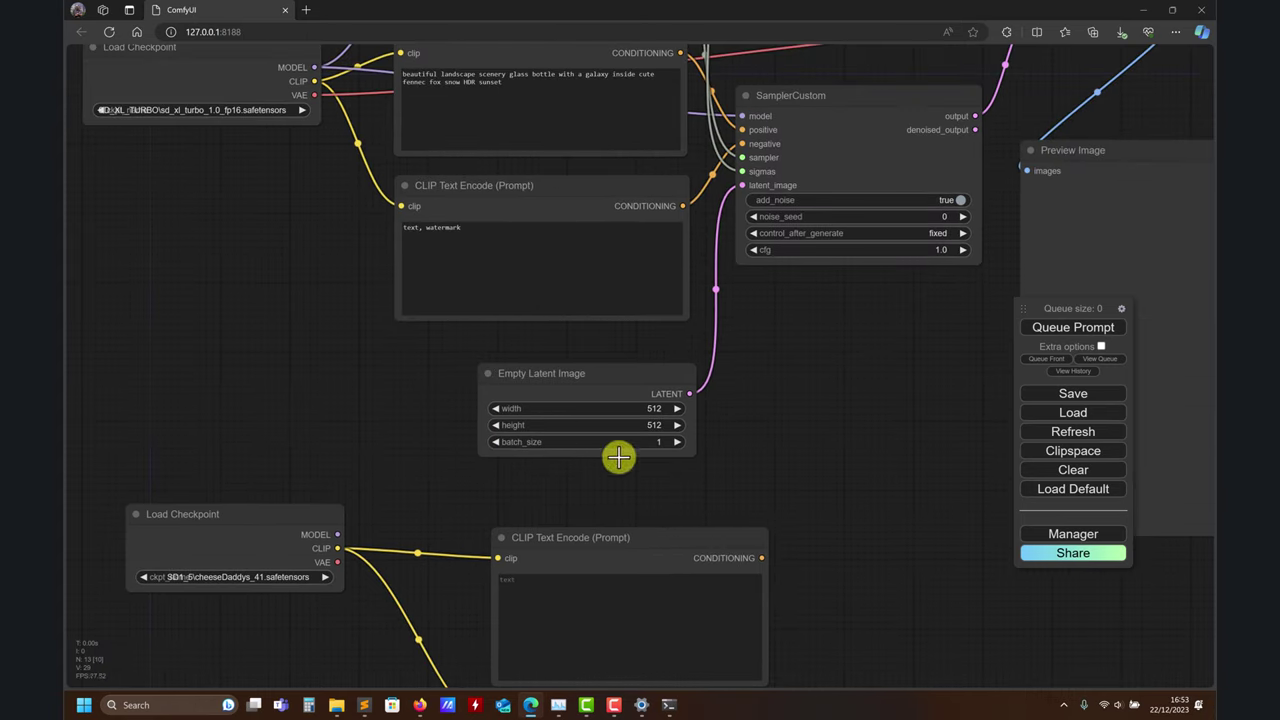
left_click_drag(834, 432, 659, 319)
left_click_drag(597, 452, 492, 363)
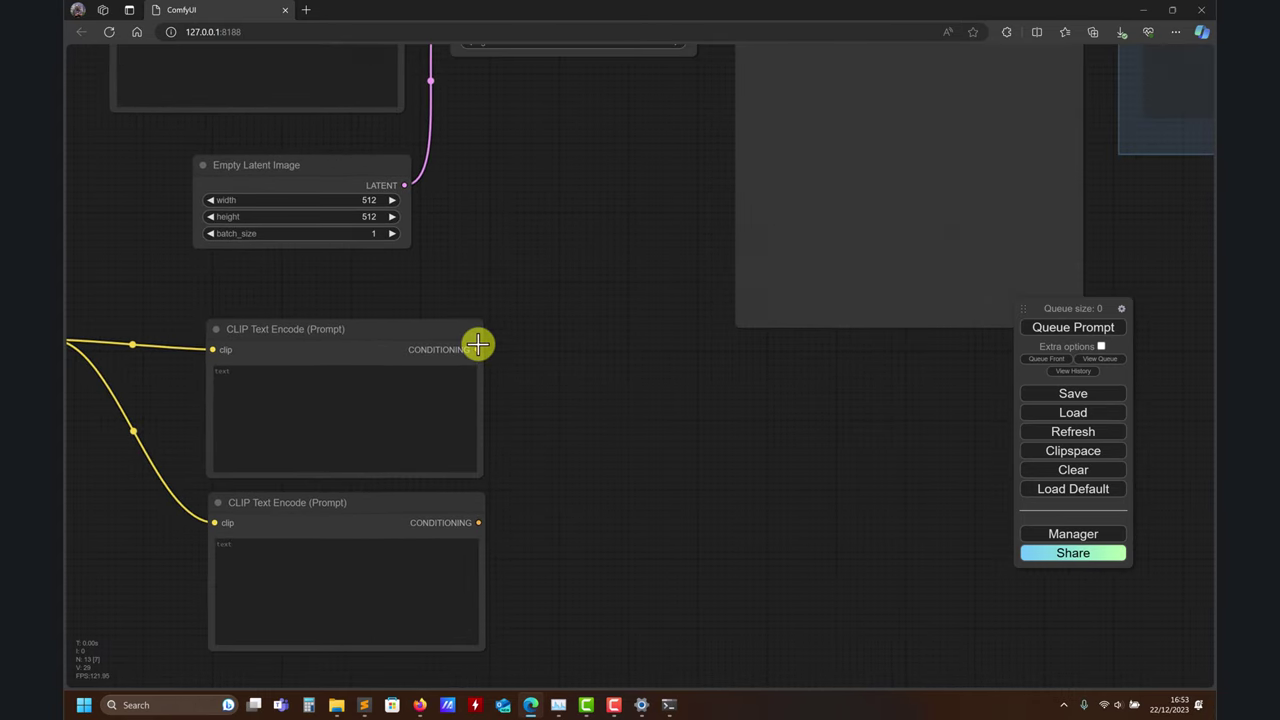
left_click_drag(587, 412, 591, 405)
left_click(609, 472)
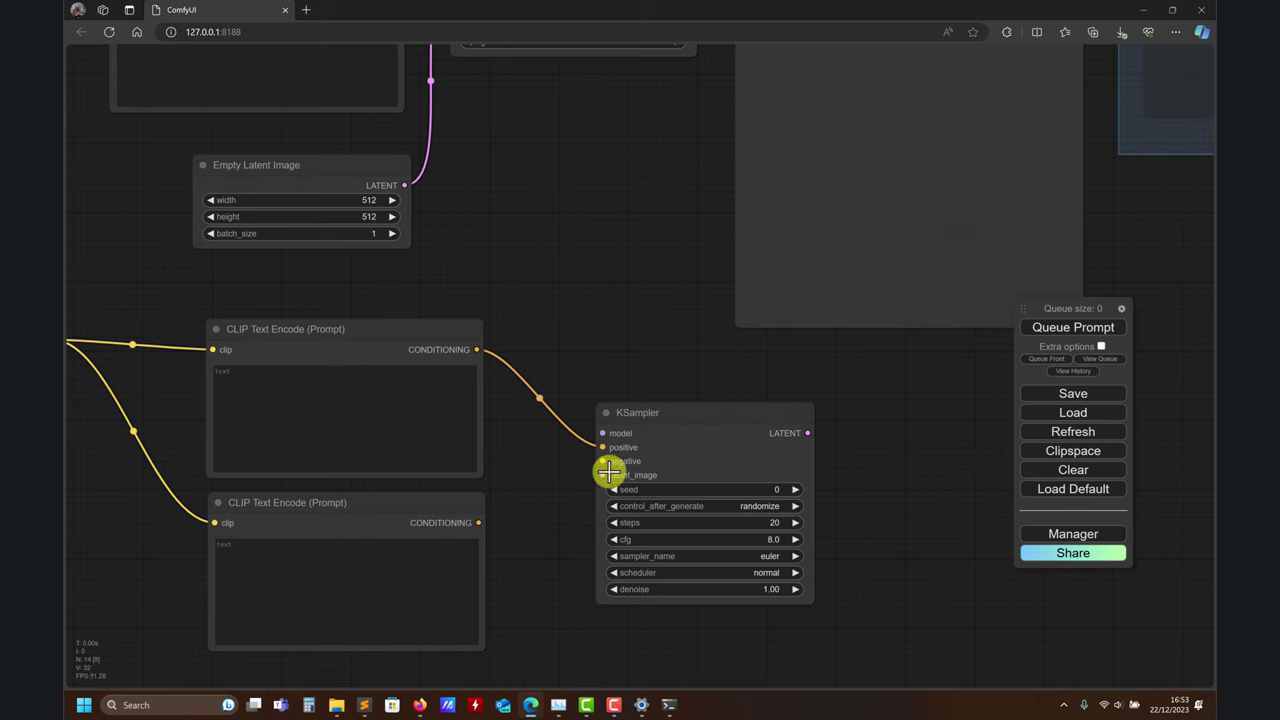
left_click_drag(478, 529, 556, 512)
left_click_drag(604, 457, 604, 460)
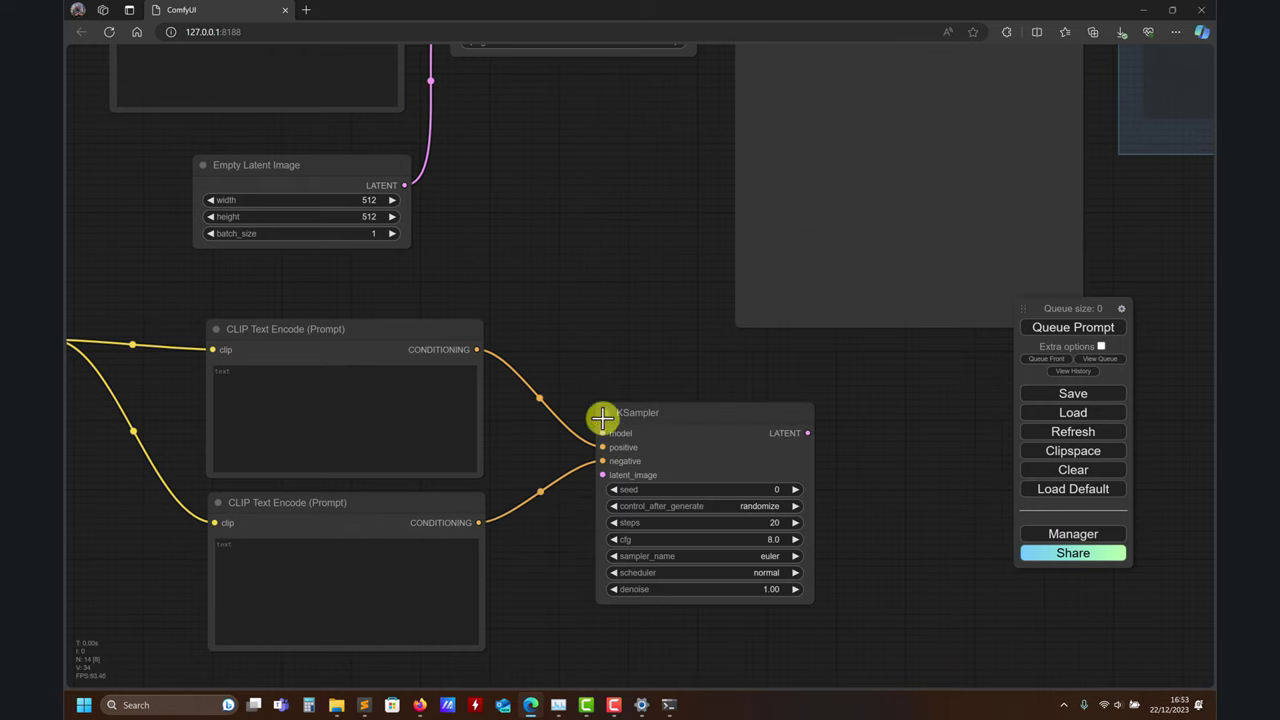
scroll(605, 400, "up", 5)
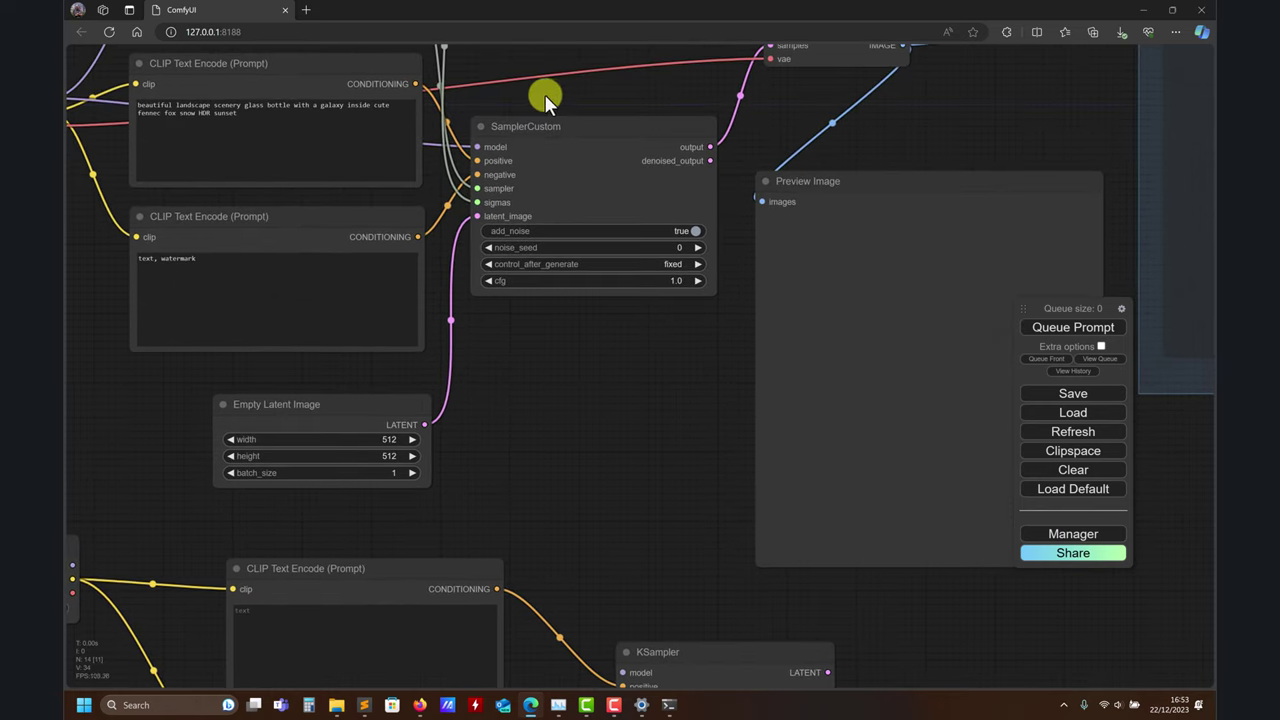
scroll(565, 380, "down", 5)
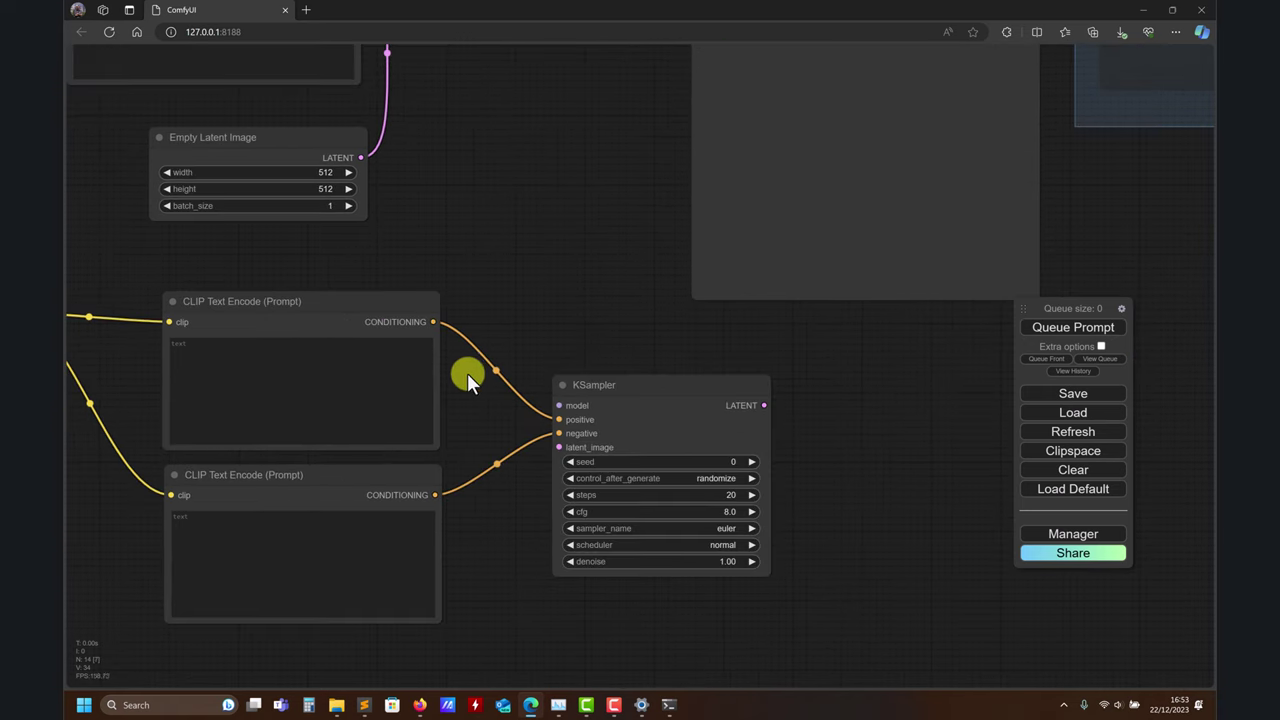
left_click_drag(435, 329, 529, 651)
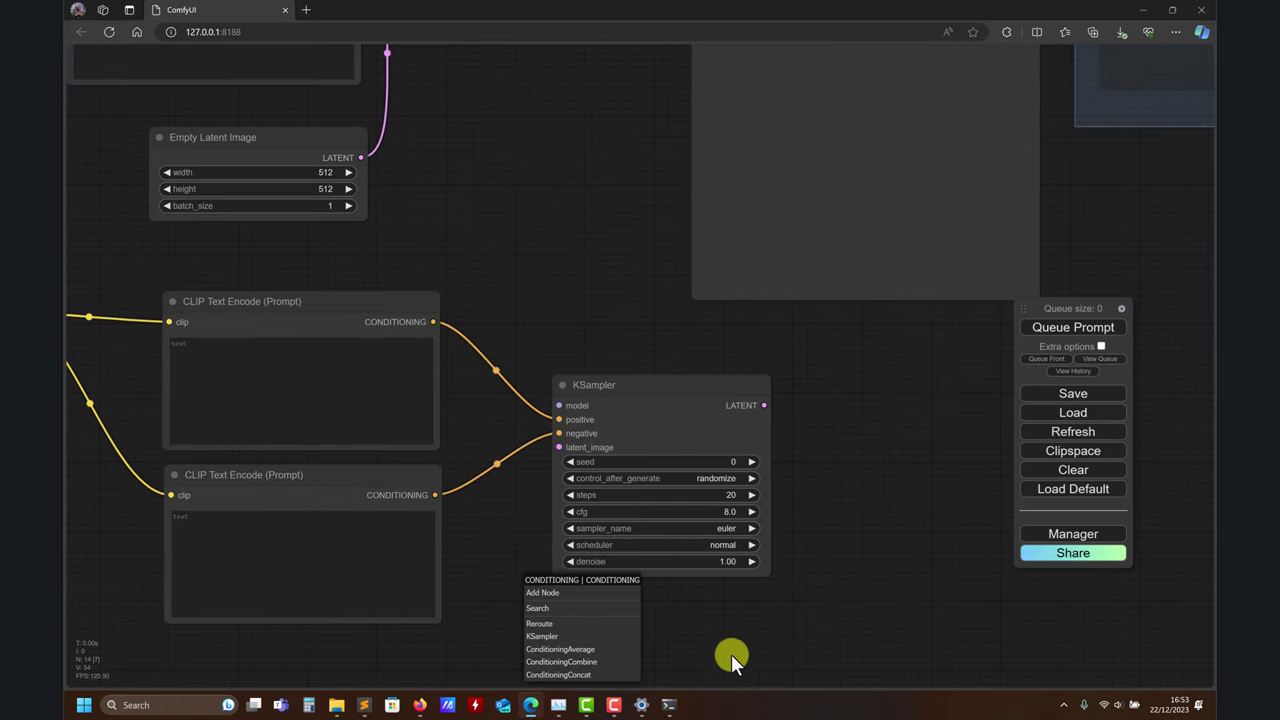
scroll(690, 600, "down", 2)
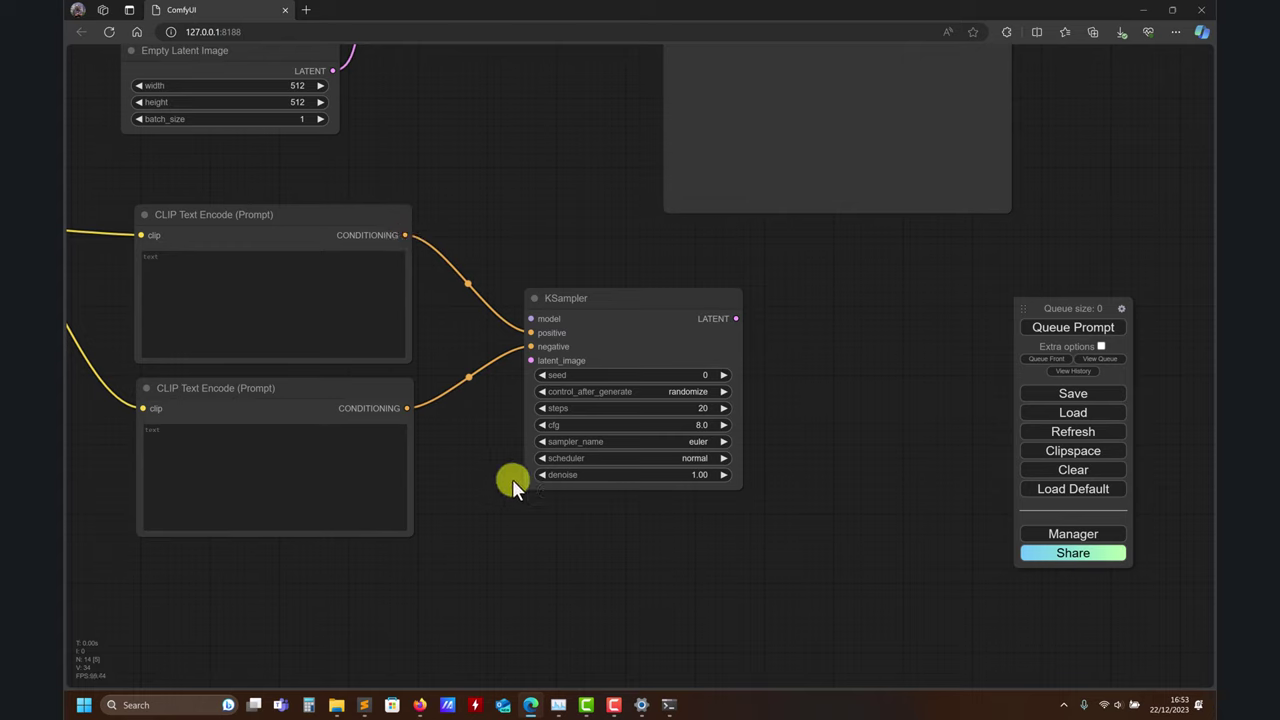
left_click_drag(403, 235, 546, 600)
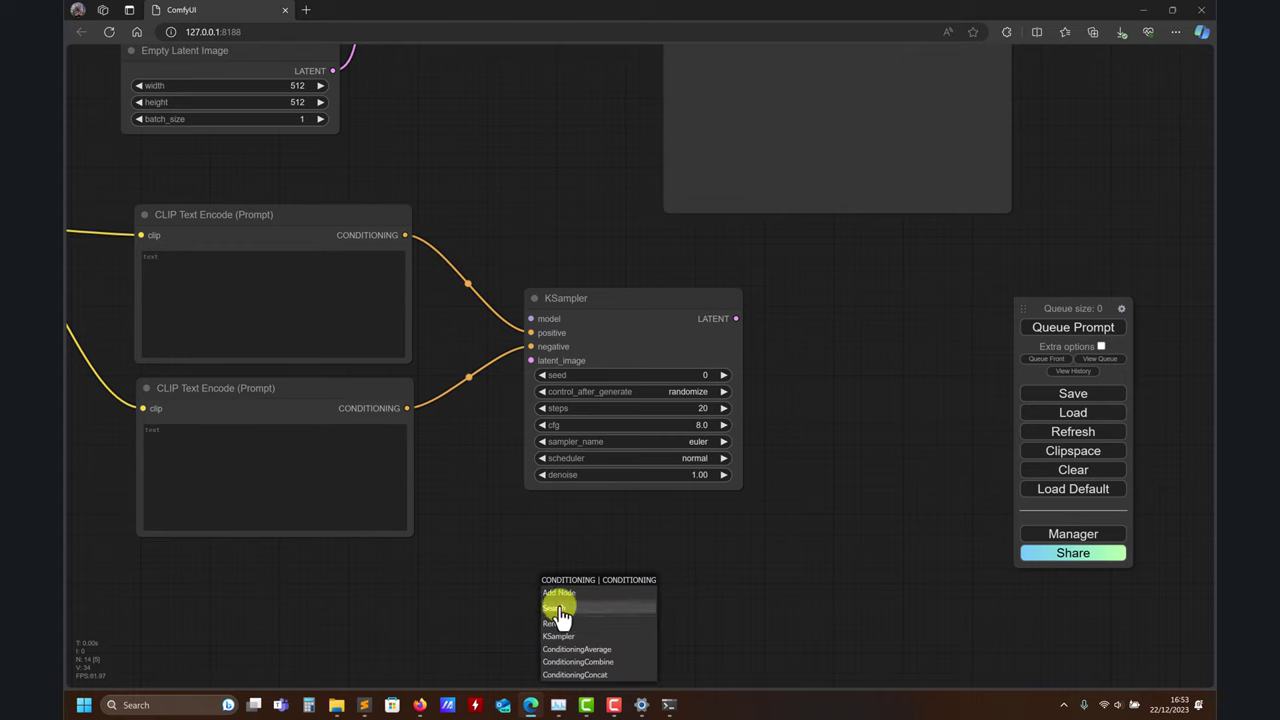
left_click(558, 607)
type("samplerc")
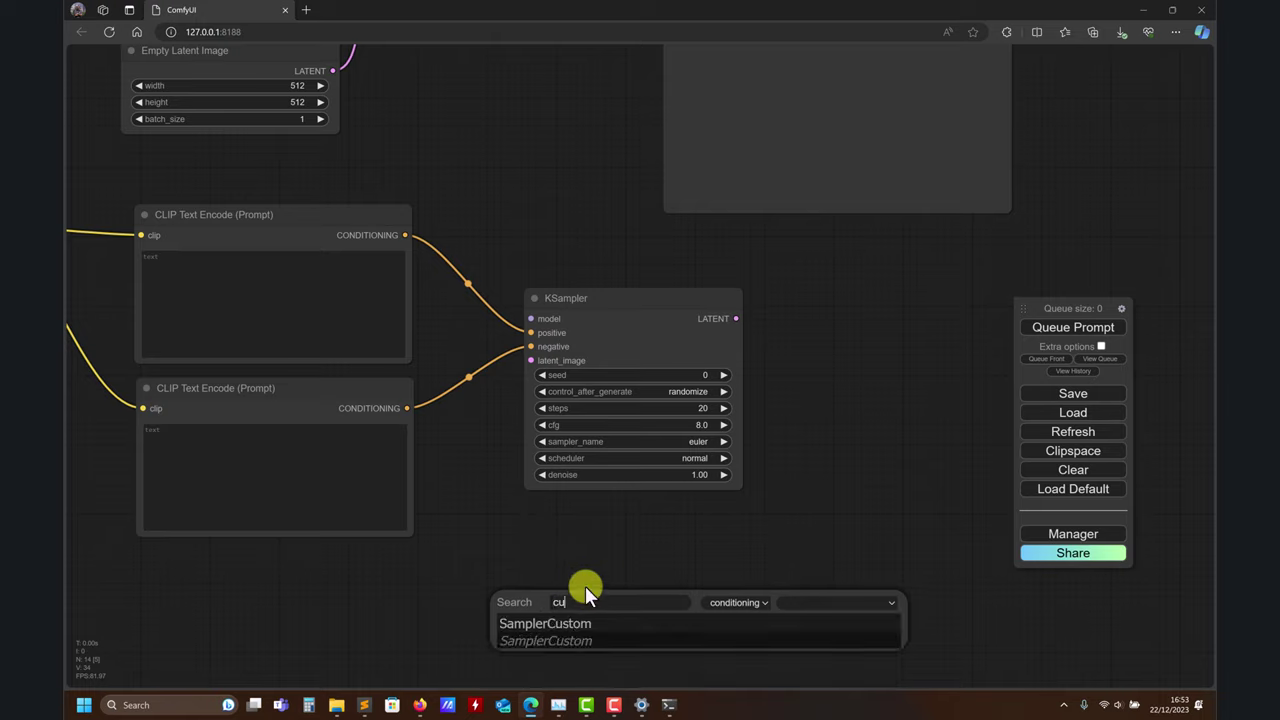
key("Escape")
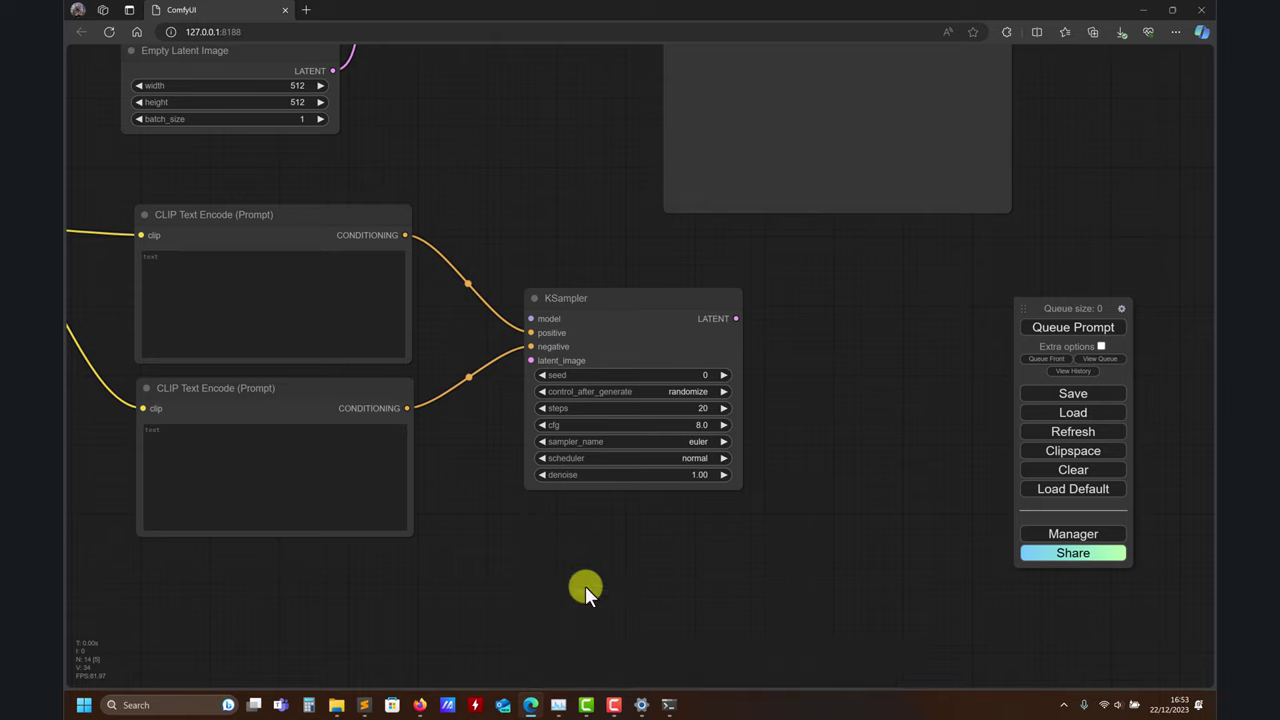
- Search for "cus" from the upper new prompt's conditioning output and add a SamplerCustom node below the KSampler
left_click_drag(404, 235, 553, 606)
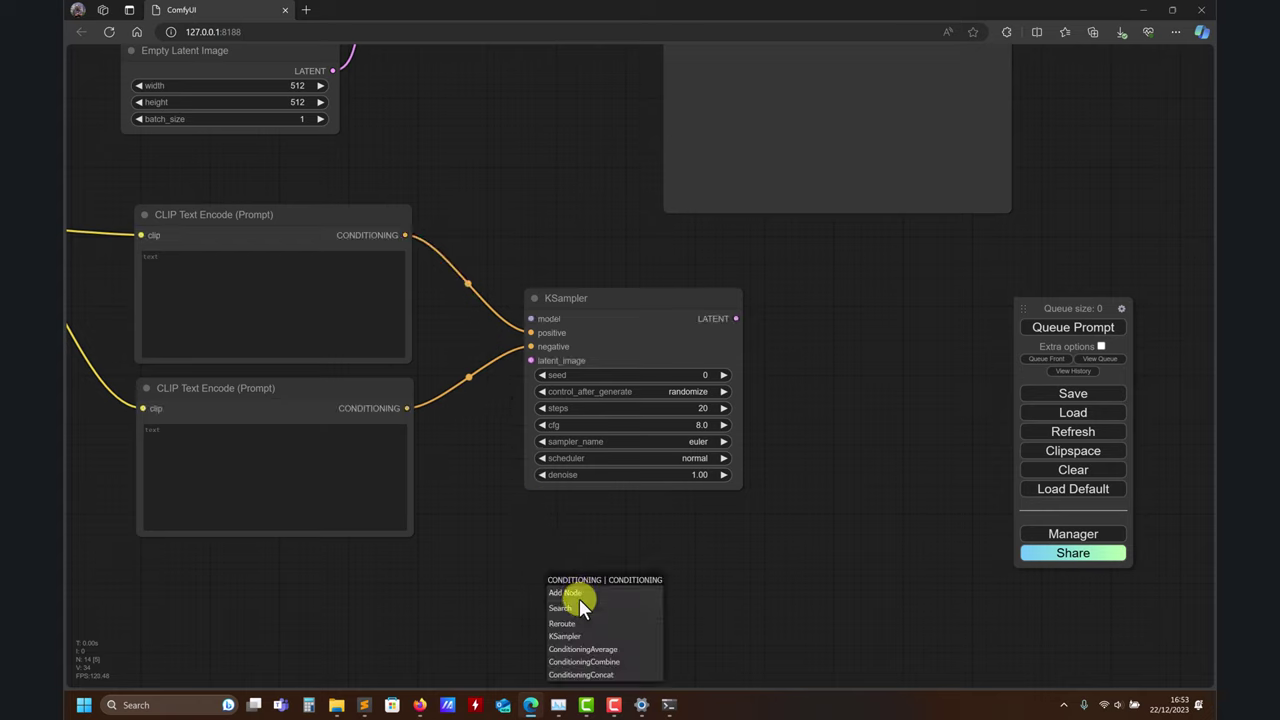
left_click(578, 600)
type("cus")
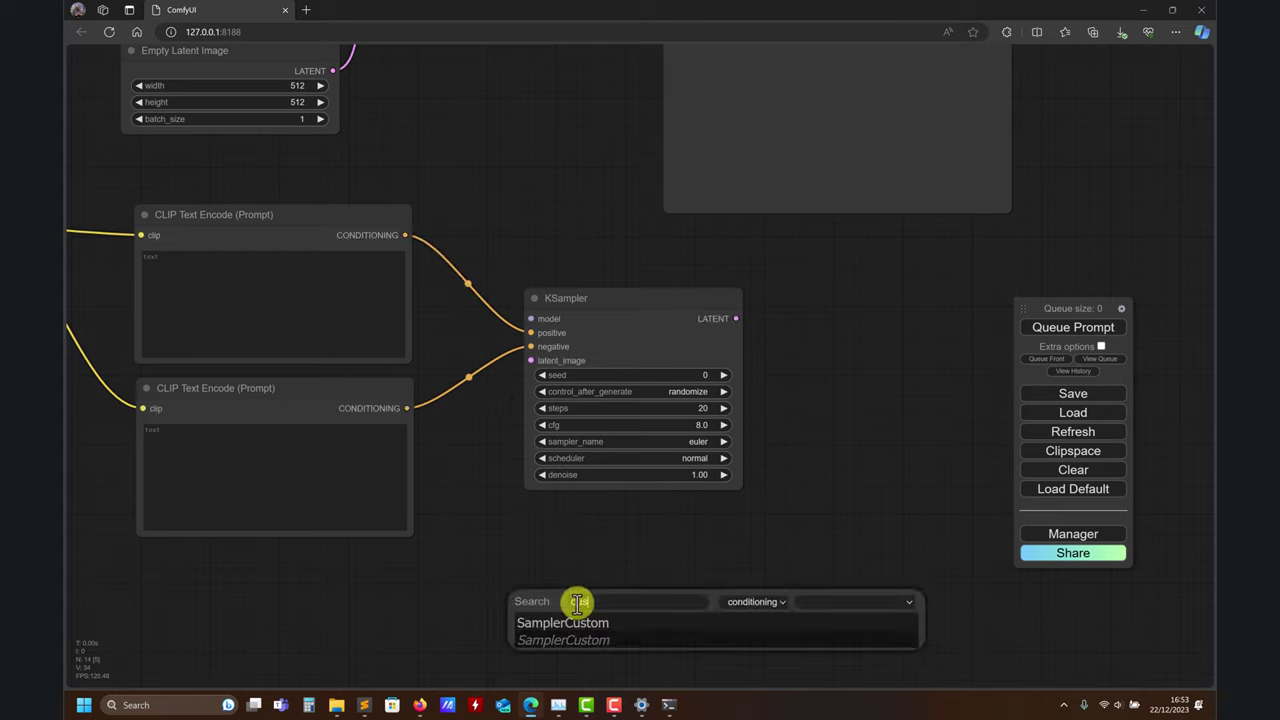
left_click(590, 624)
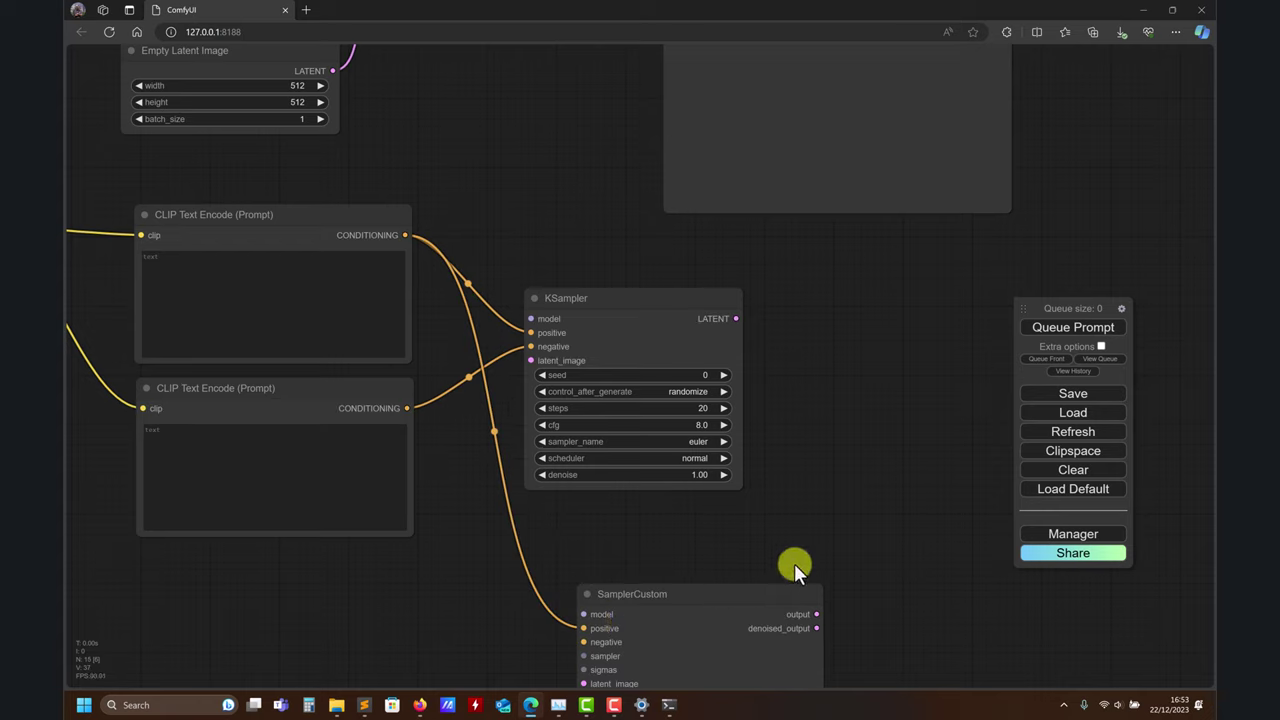
left_click_drag(490, 169, 494, 487)
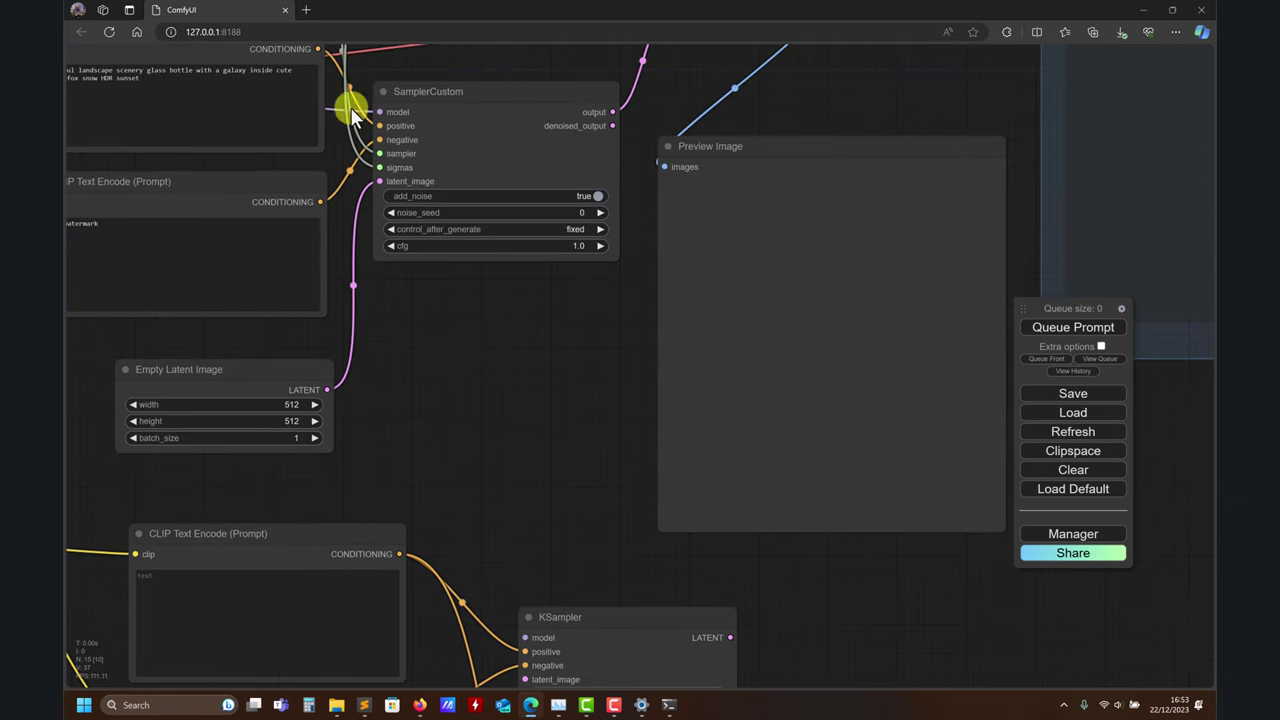
- Remove the SamplerCustom node that was added below the new KSampler
left_click_drag(473, 400, 350, 20)
right_click(670, 535)
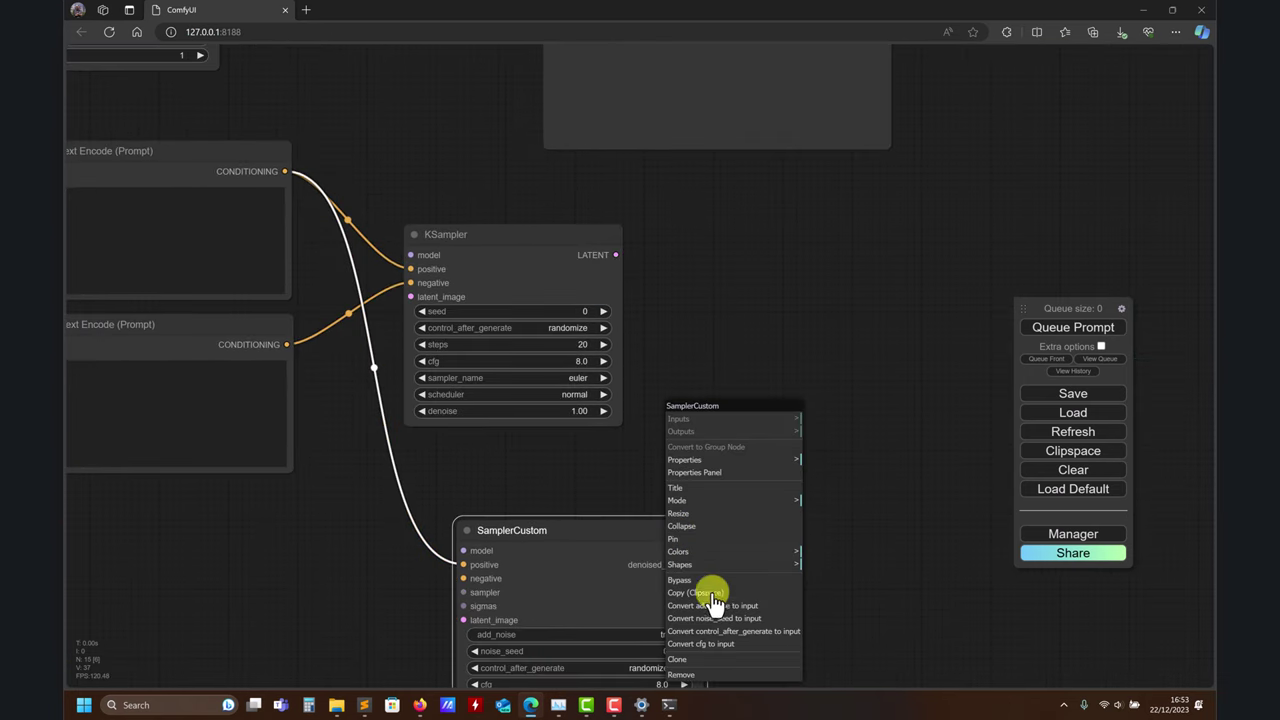
left_click(688, 676)
- Feed the new KSampler's latent_image from an added Empty Latent Image placed below the prompts, and its model input from the new Load Checkpoint
left_click_drag(694, 376, 828, 648)
left_click_drag(556, 251, 562, 176)
left_click_drag(526, 336, 566, 116)
left_click_drag(592, 283, 510, 572)
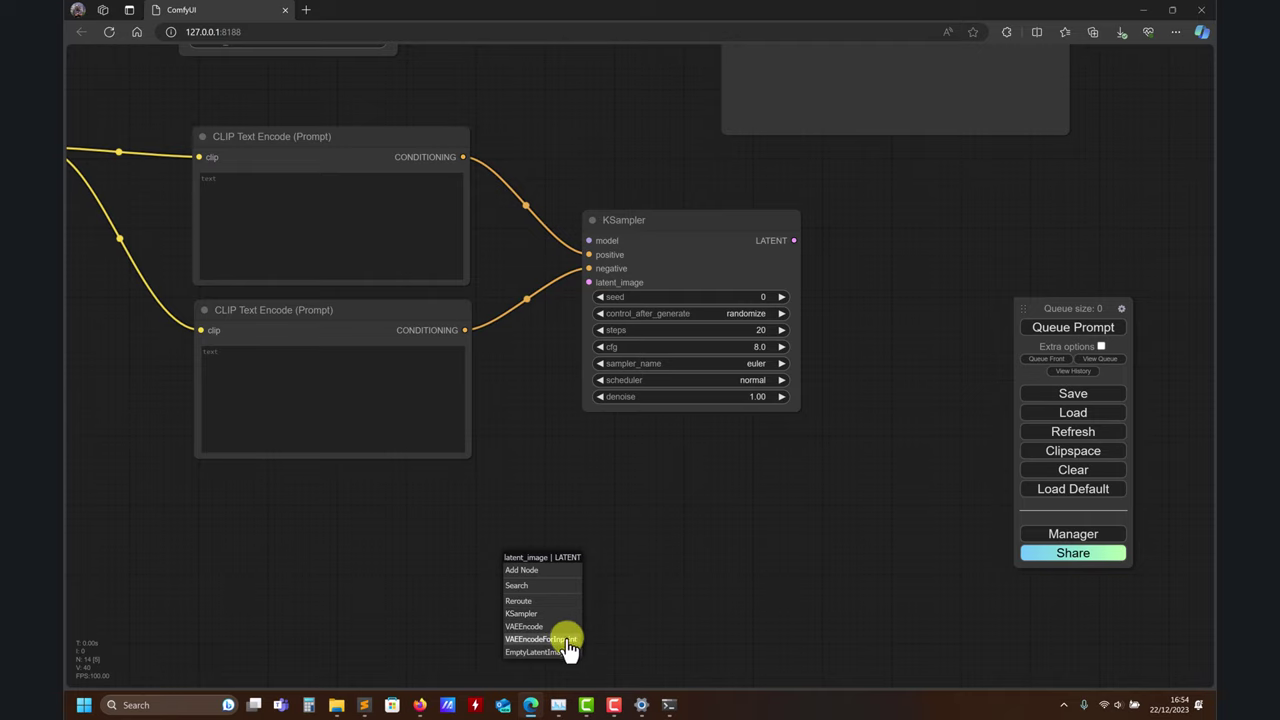
left_click(537, 652)
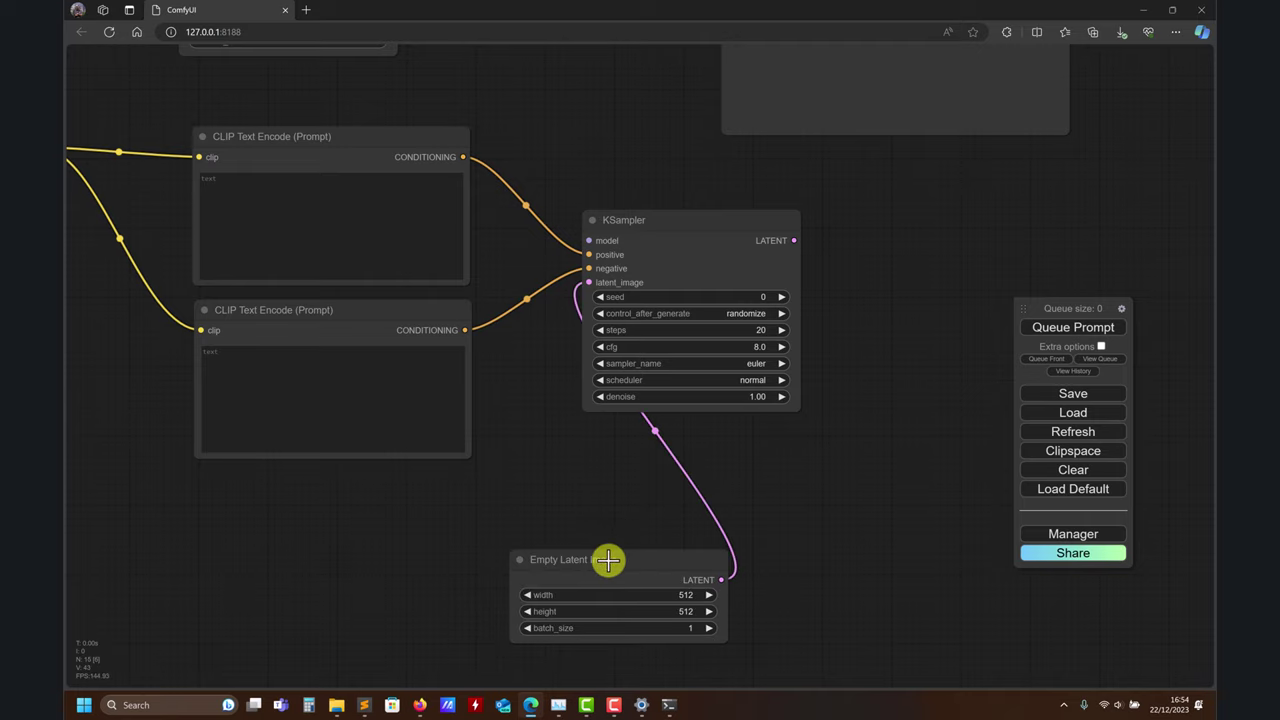
left_click_drag(608, 560, 371, 560)
left_click_drag(583, 557, 552, 225)
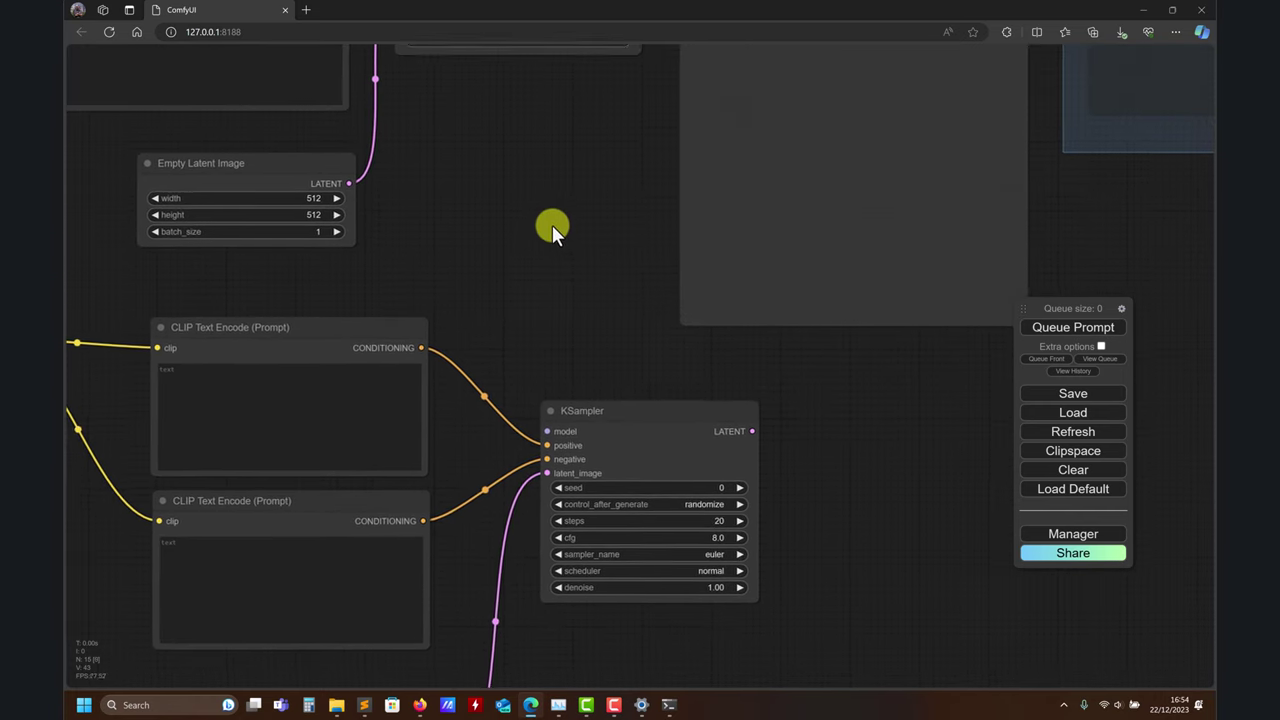
left_click_drag(544, 387, 150, 319)
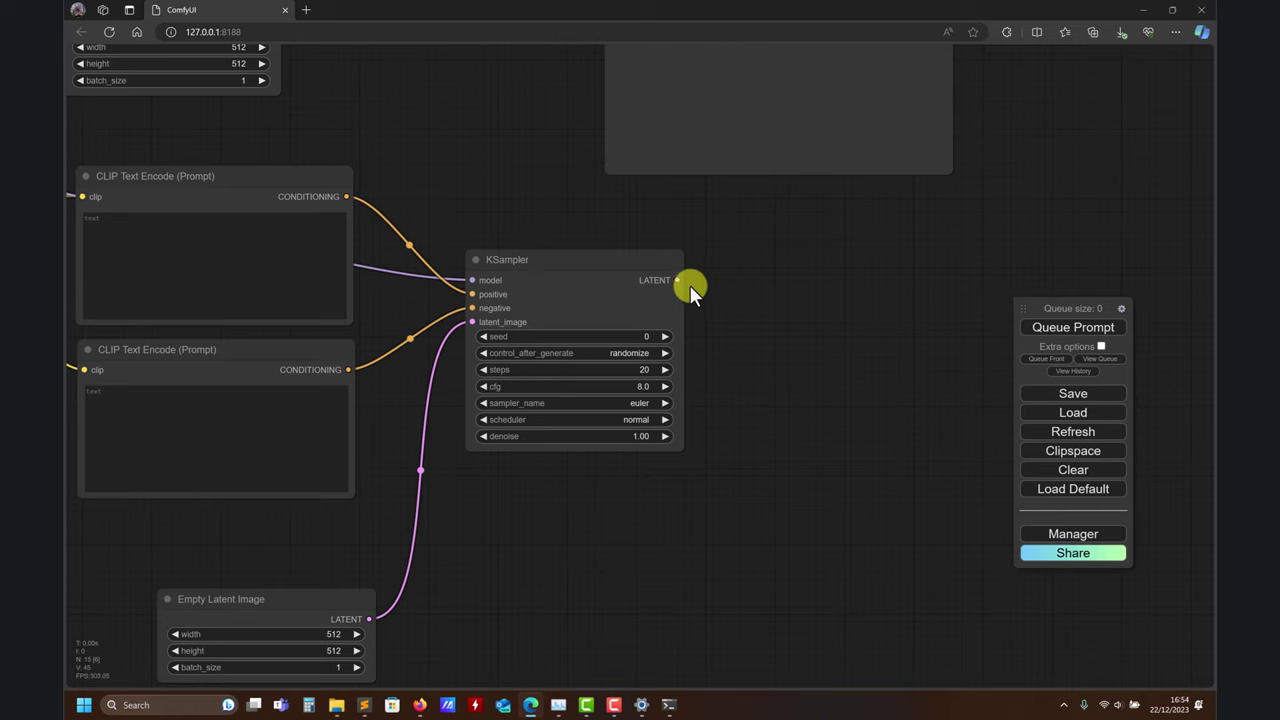
- Add a VAE Decode node from the new KSampler's latent output and connect its vae input to the new Load Checkpoint
left_click_drag(678, 280, 836, 266)
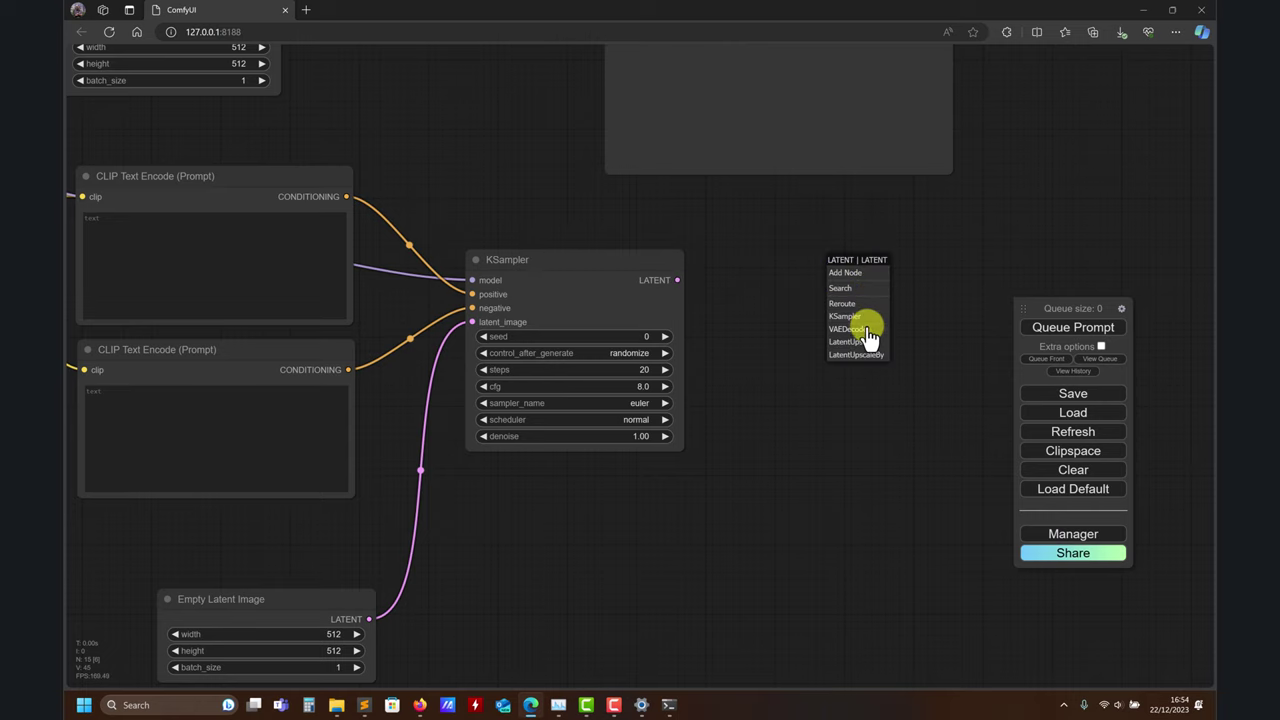
left_click(860, 329)
left_click_drag(452, 228, 611, 224)
left_click_drag(997, 292, 86, 197)
left_click_drag(876, 560, 354, 549)
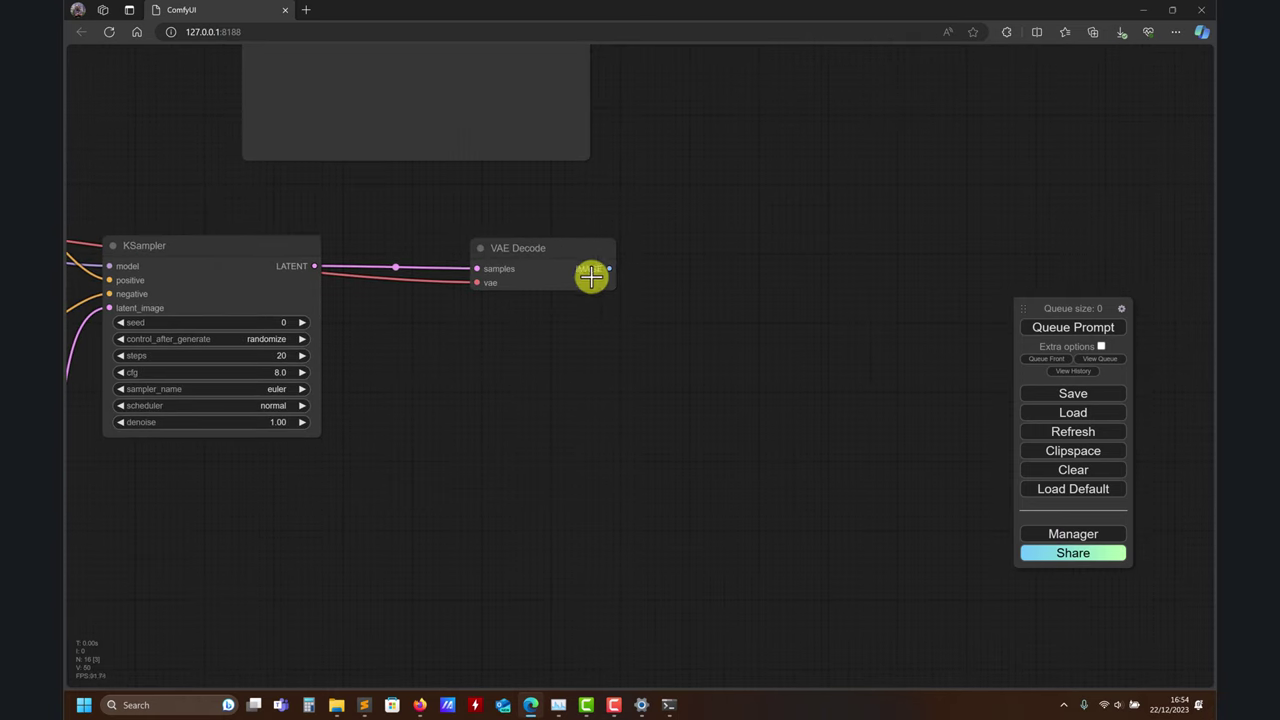
- Add a Preview Image node connected to the new VAE Decode's image output
left_click_drag(617, 268, 706, 278)
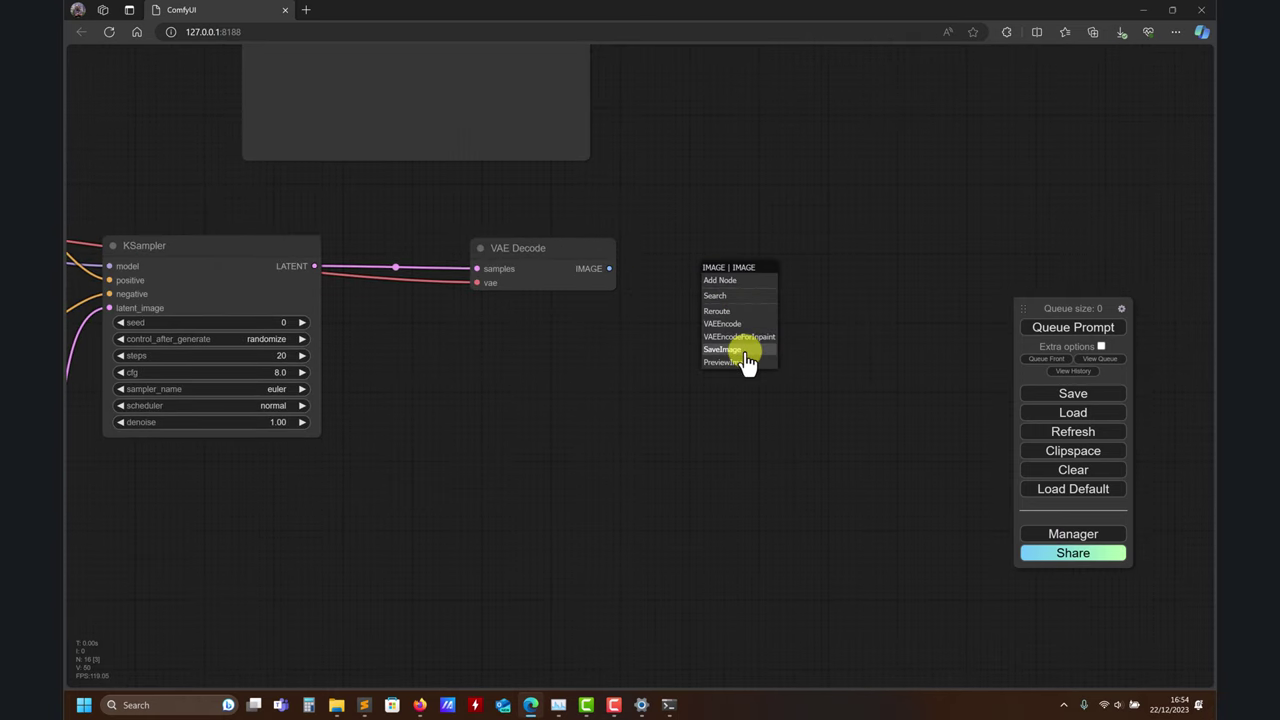
left_click(737, 363)
scroll(720, 555, "up", 3)
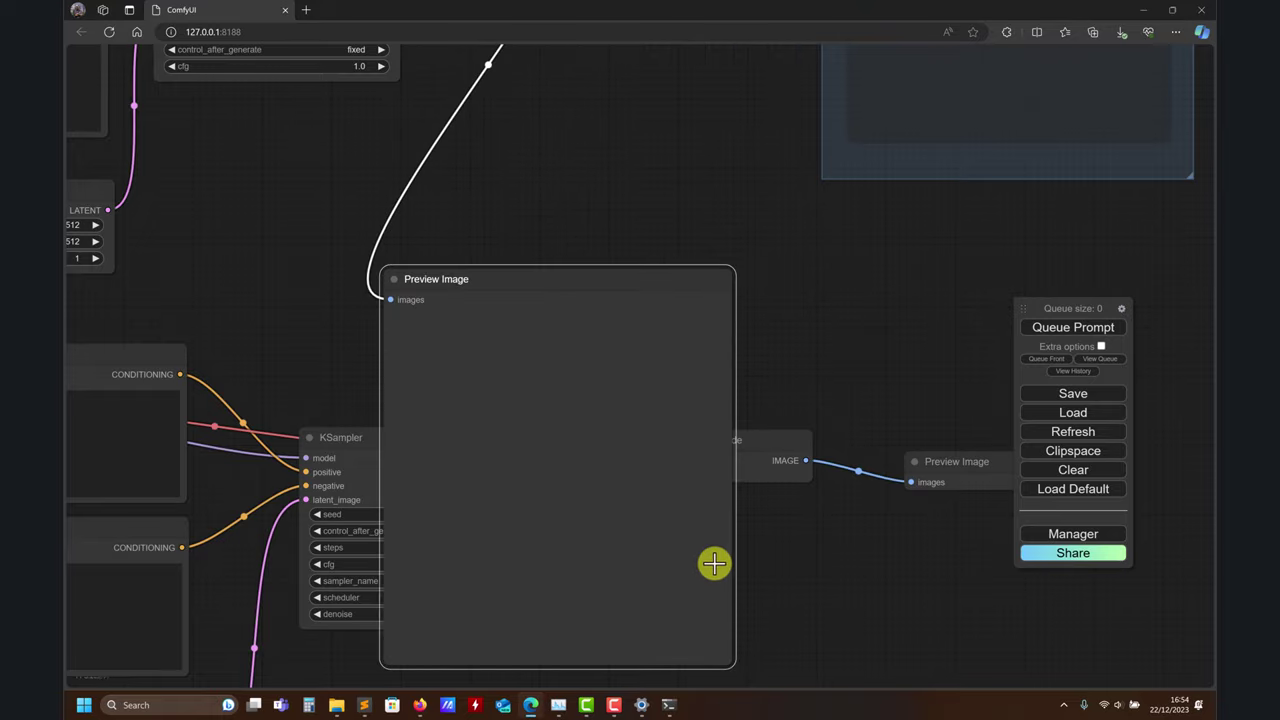
- Move the original Preview Image node back up beside SamplerCustom, clear of the new node chain
left_click_drag(602, 443, 664, 129)
left_click_drag(954, 343, 907, 556)
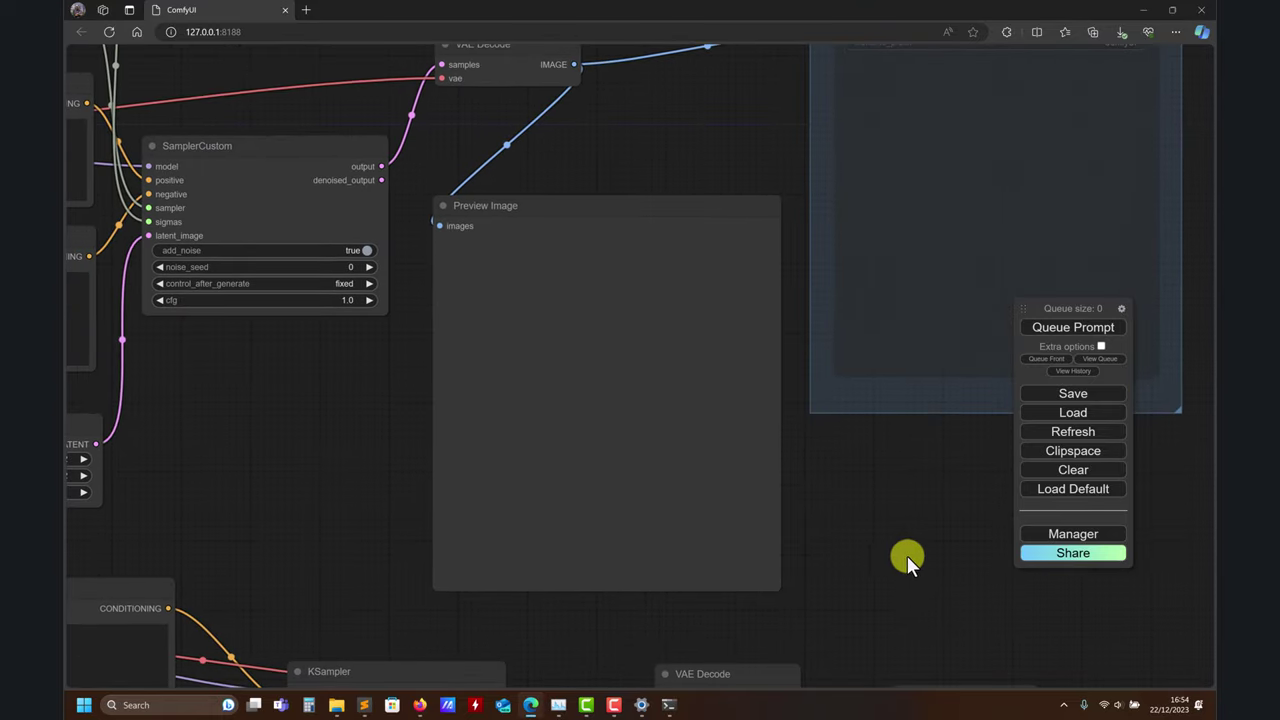
left_click_drag(617, 211, 642, 200)
left_click_drag(340, 351, 639, 240)
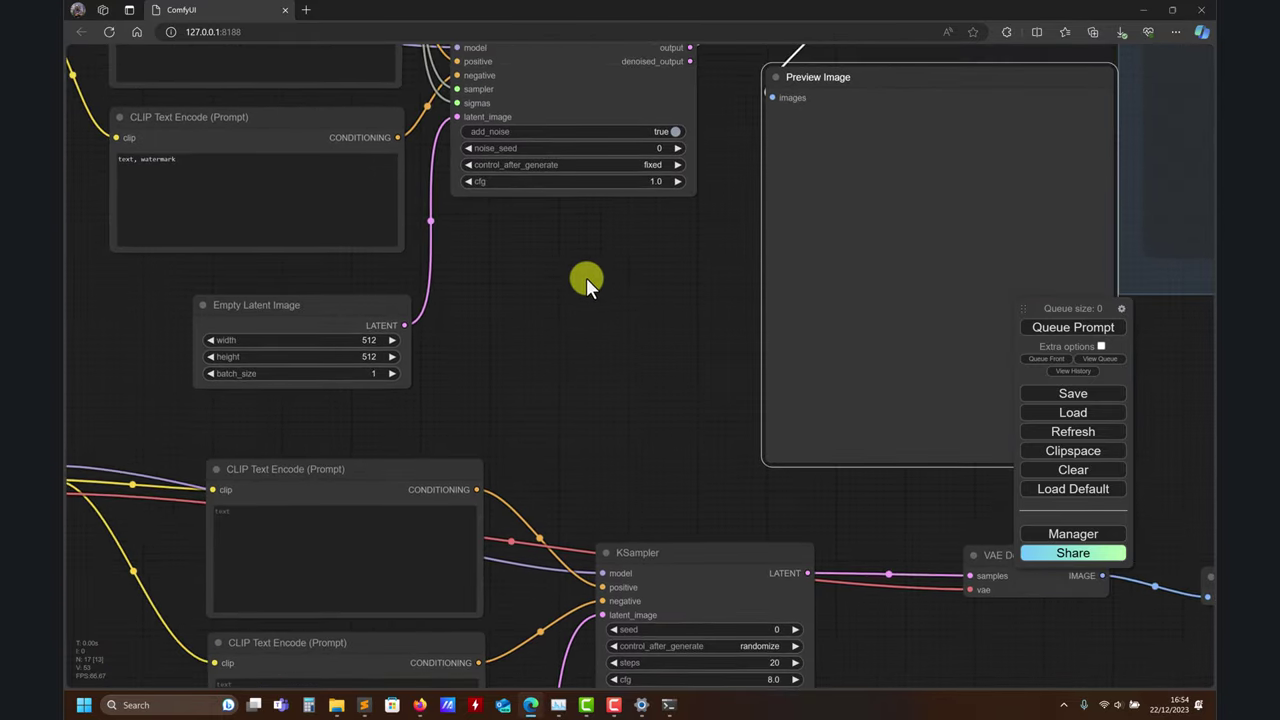
left_click_drag(586, 277, 294, 369)
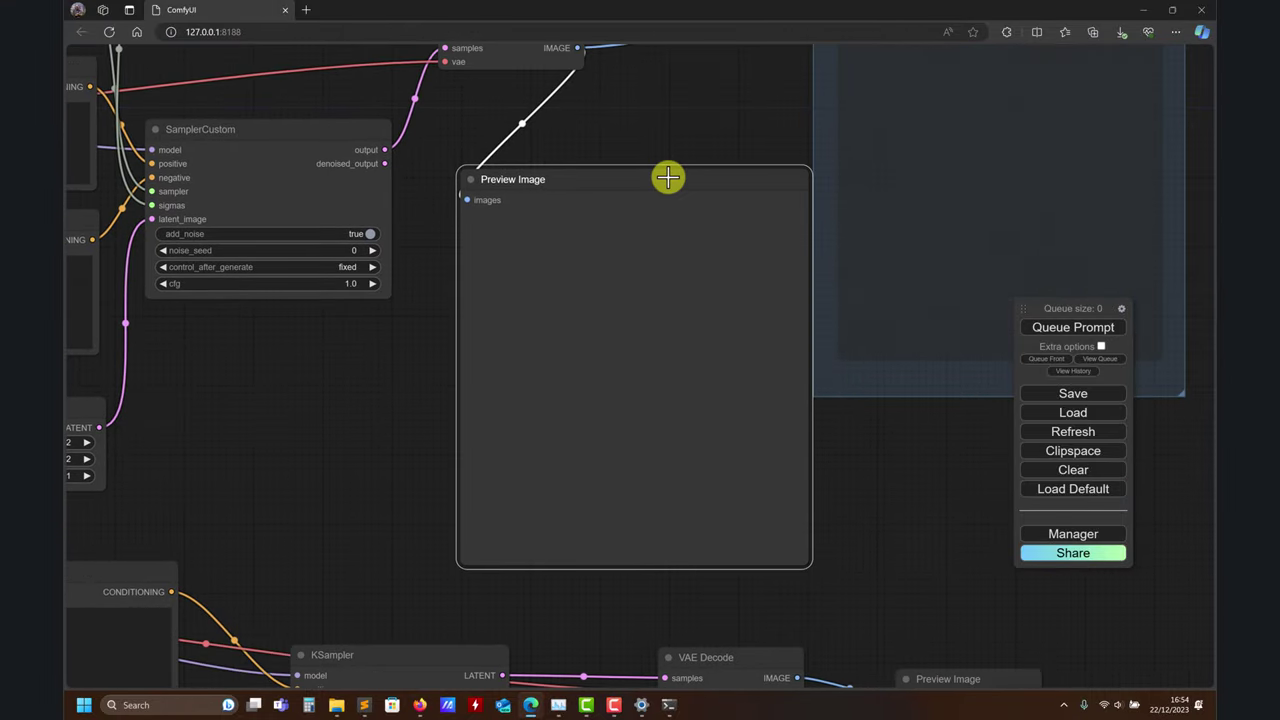
left_click_drag(668, 178, 640, 176)
left_click_drag(251, 409, 243, 9)
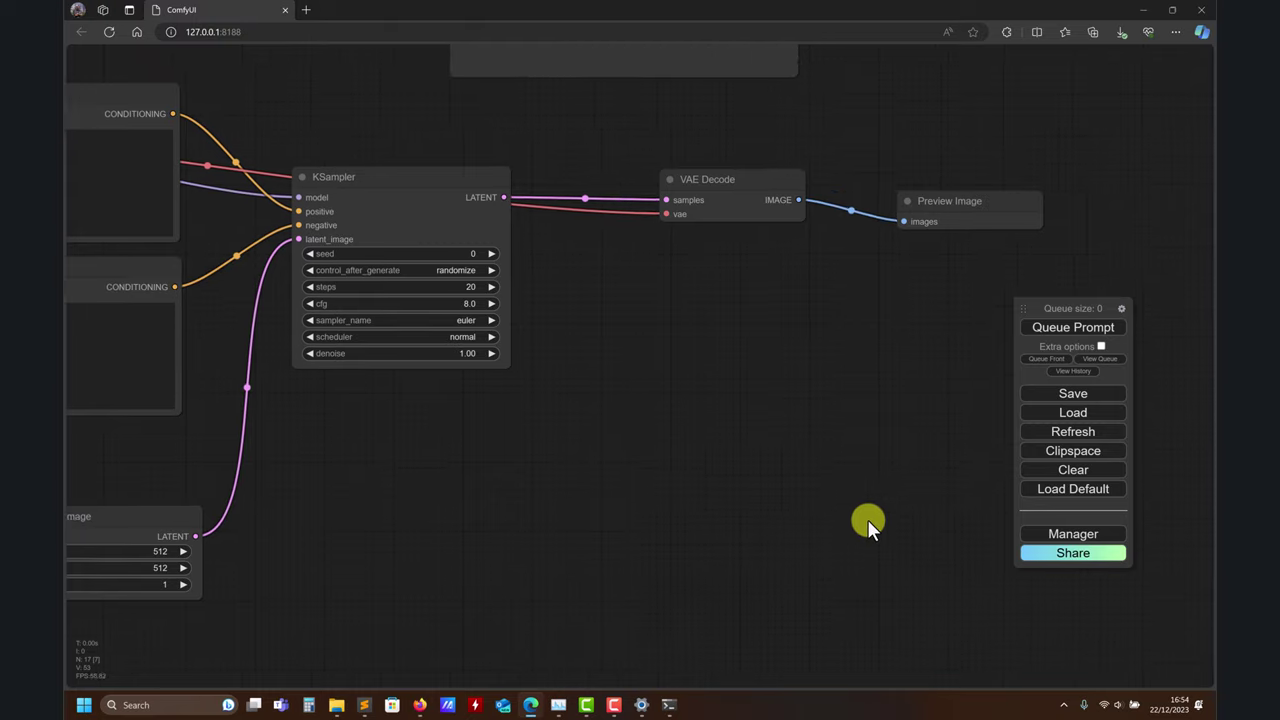
left_click_drag(867, 519, 609, 471)
left_click_drag(180, 223, 397, 375)
left_click_drag(447, 456, 326, 320)
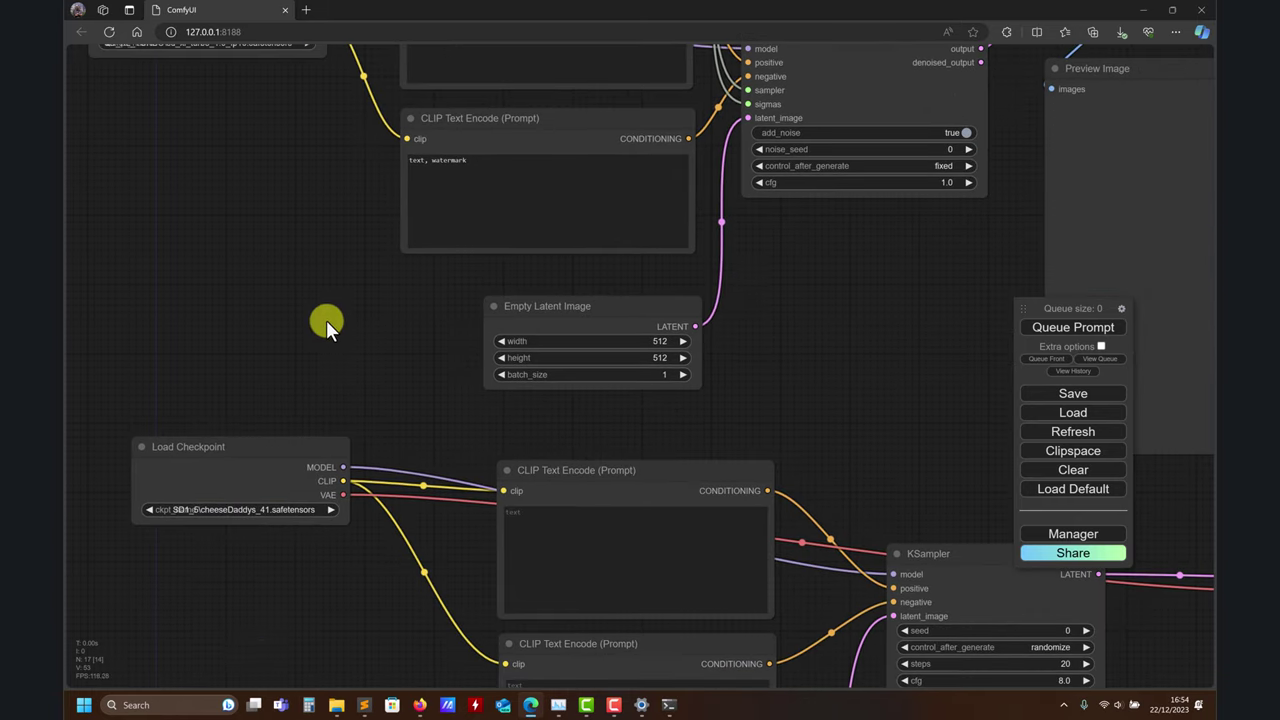
- Switch to the File Explorer workflows folder and load sdxlturbo_example.png onto the ComfyUI canvas
mouse_move(337, 696)
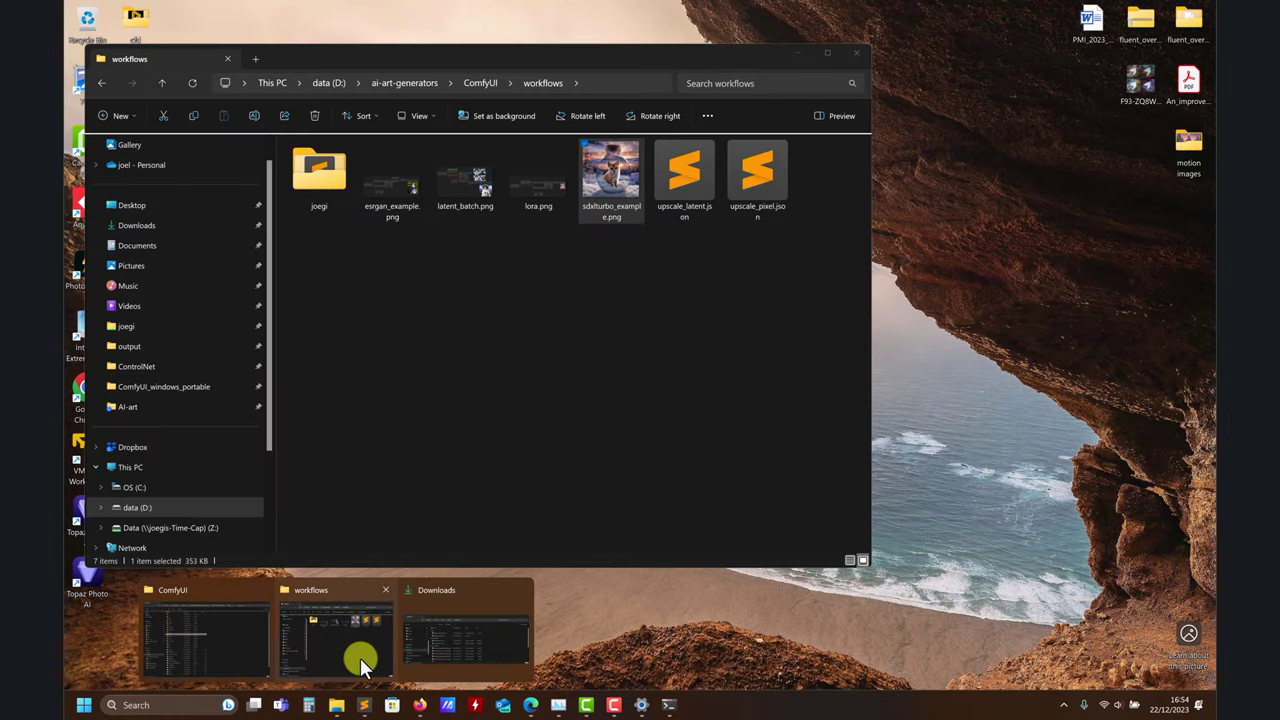
left_click(362, 649)
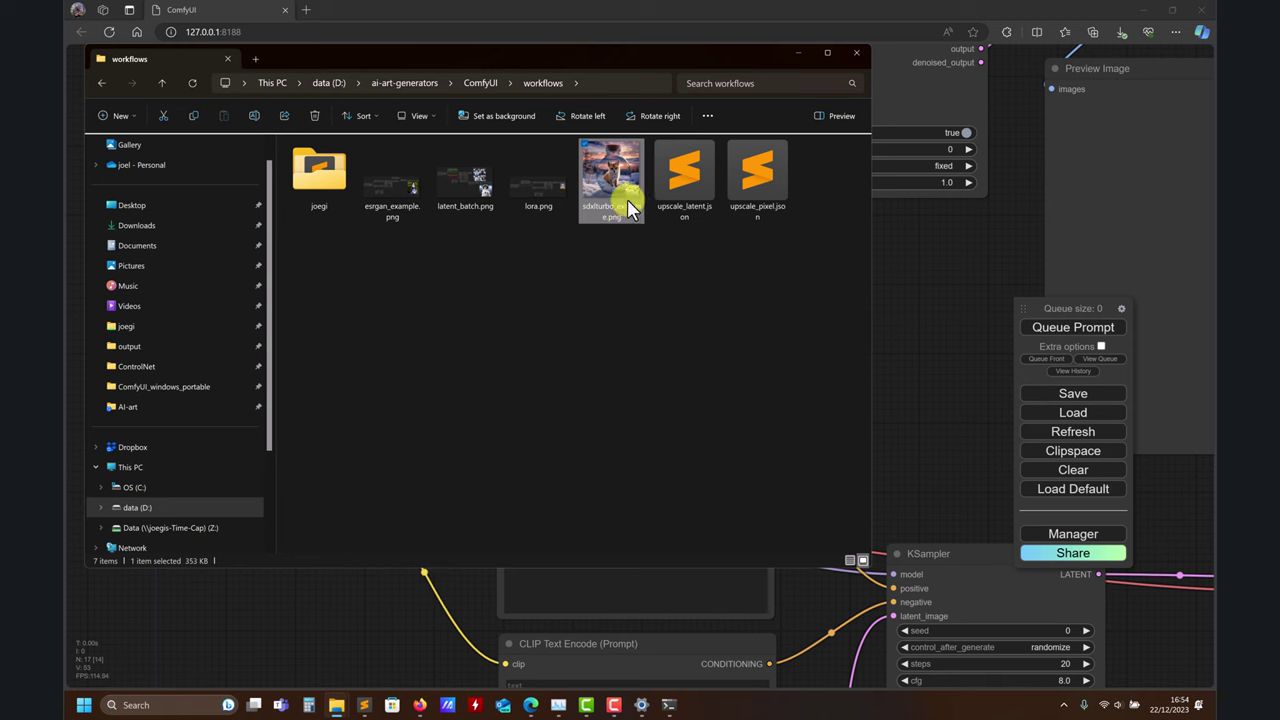
left_click_drag(627, 199, 922, 276)
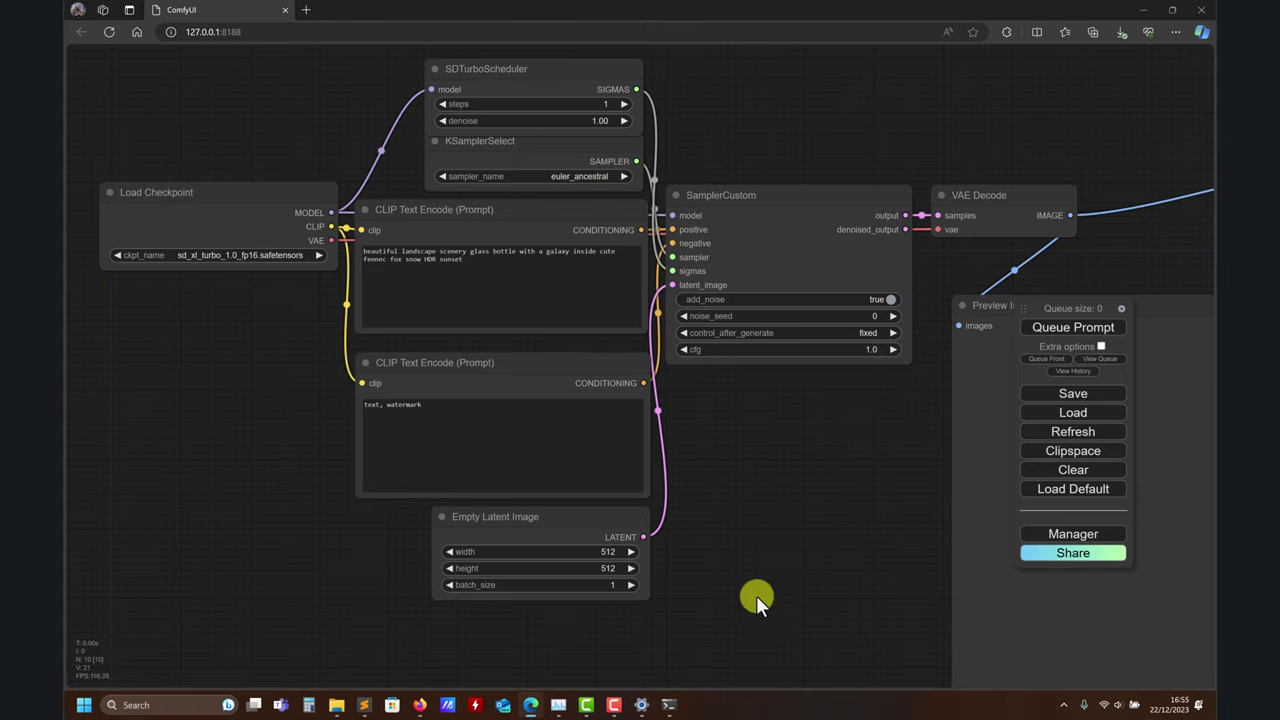
- Examine the loaded SDXL Turbo workflow's latent size, checkpoint, sampler settings and prompt texts
left_click_drag(756, 595, 609, 510)
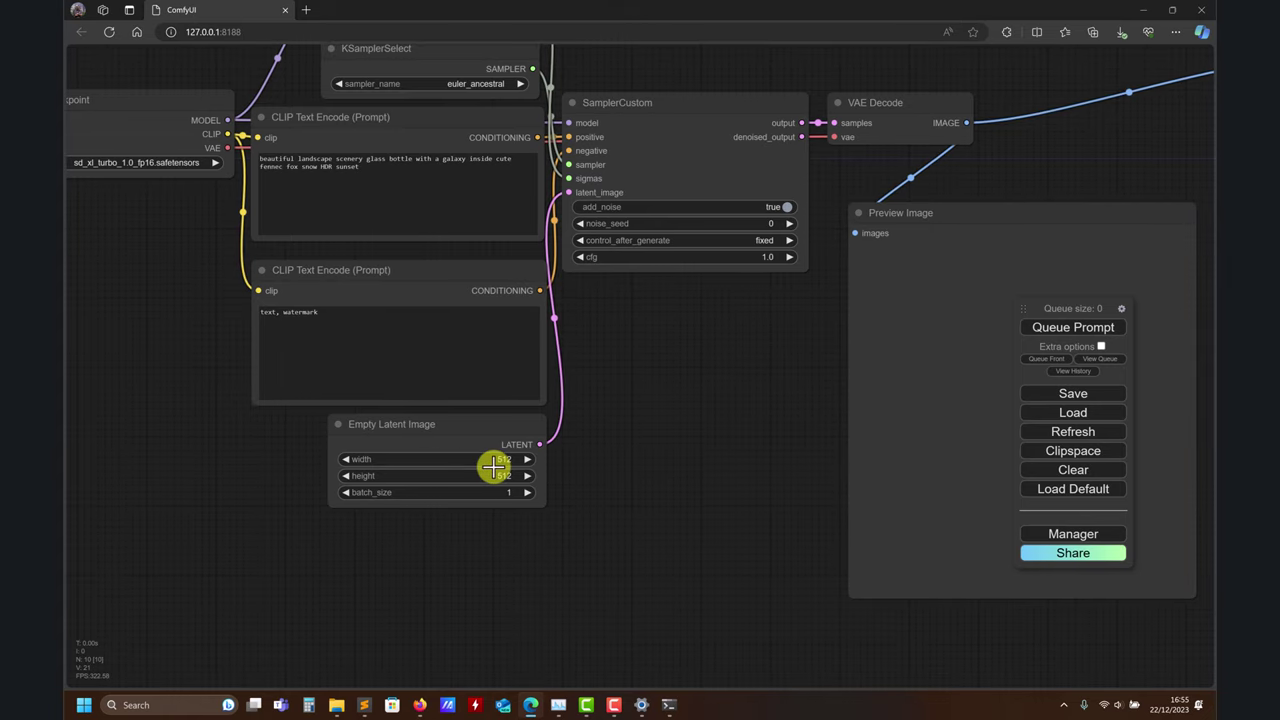
left_click_drag(641, 467, 660, 447)
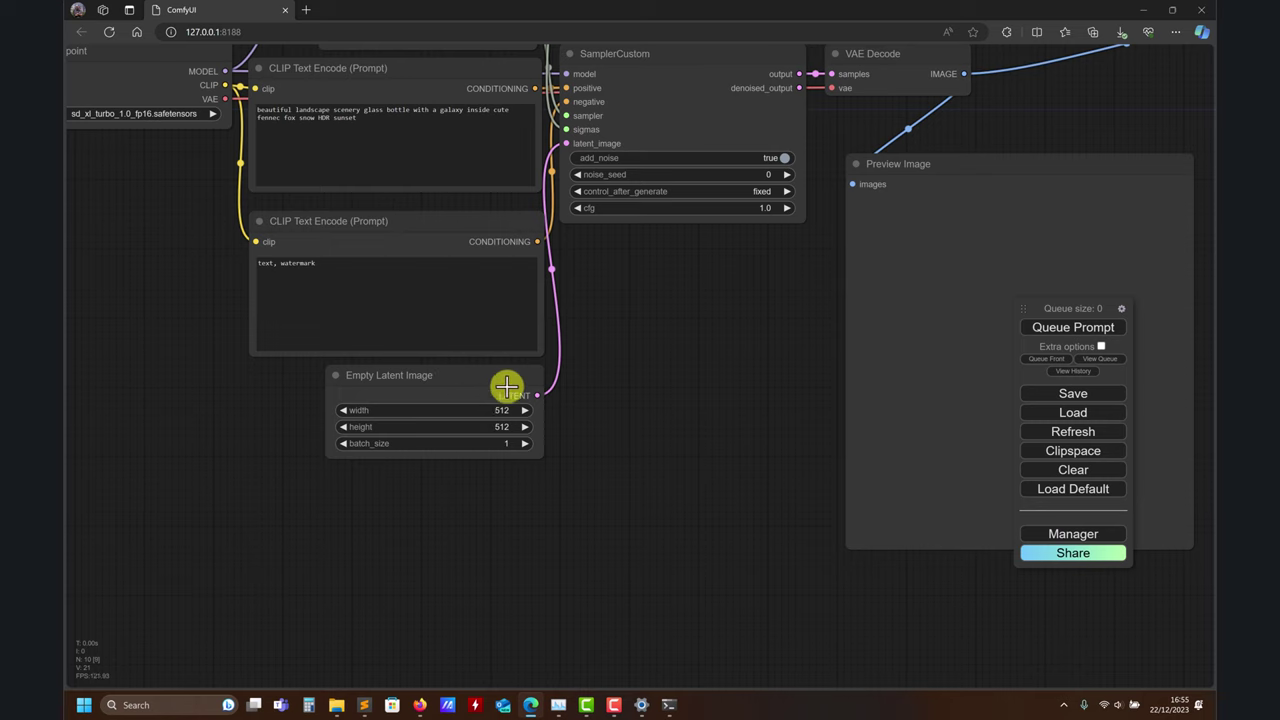
left_click_drag(156, 301, 301, 370)
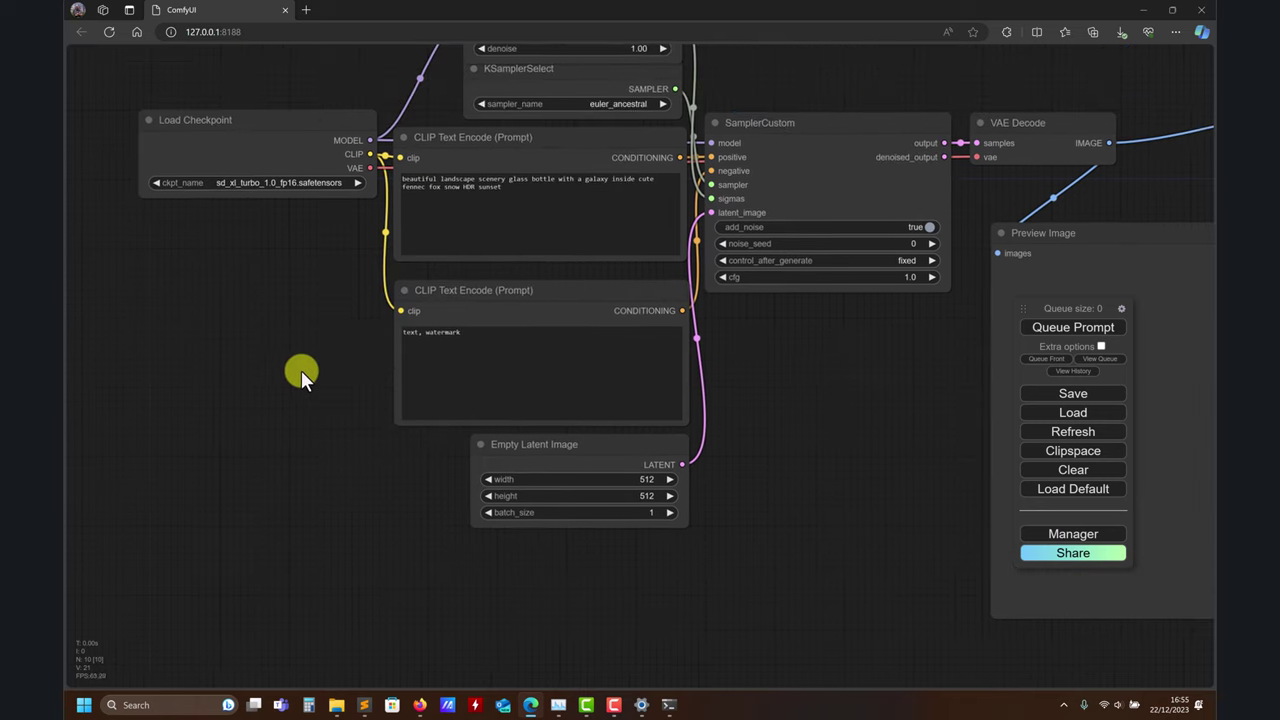
left_click_drag(737, 508, 799, 448)
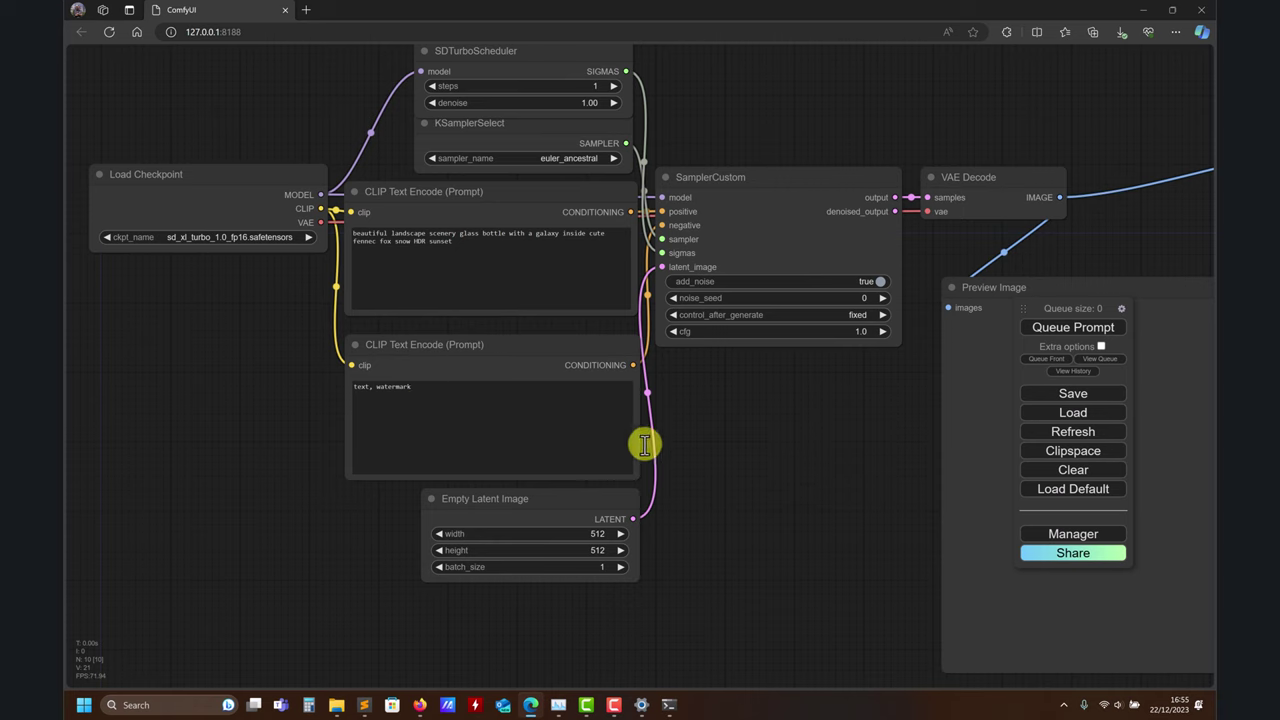
left_click_drag(644, 445, 450, 293)
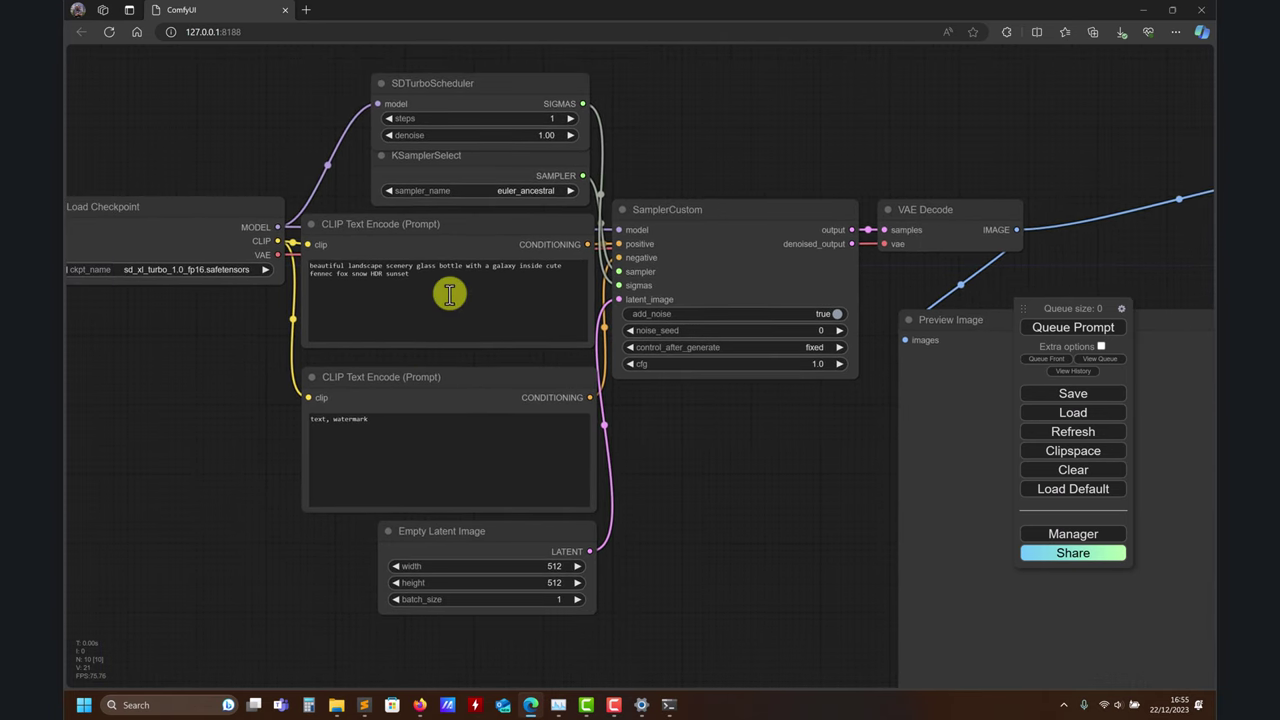
left_click(450, 293)
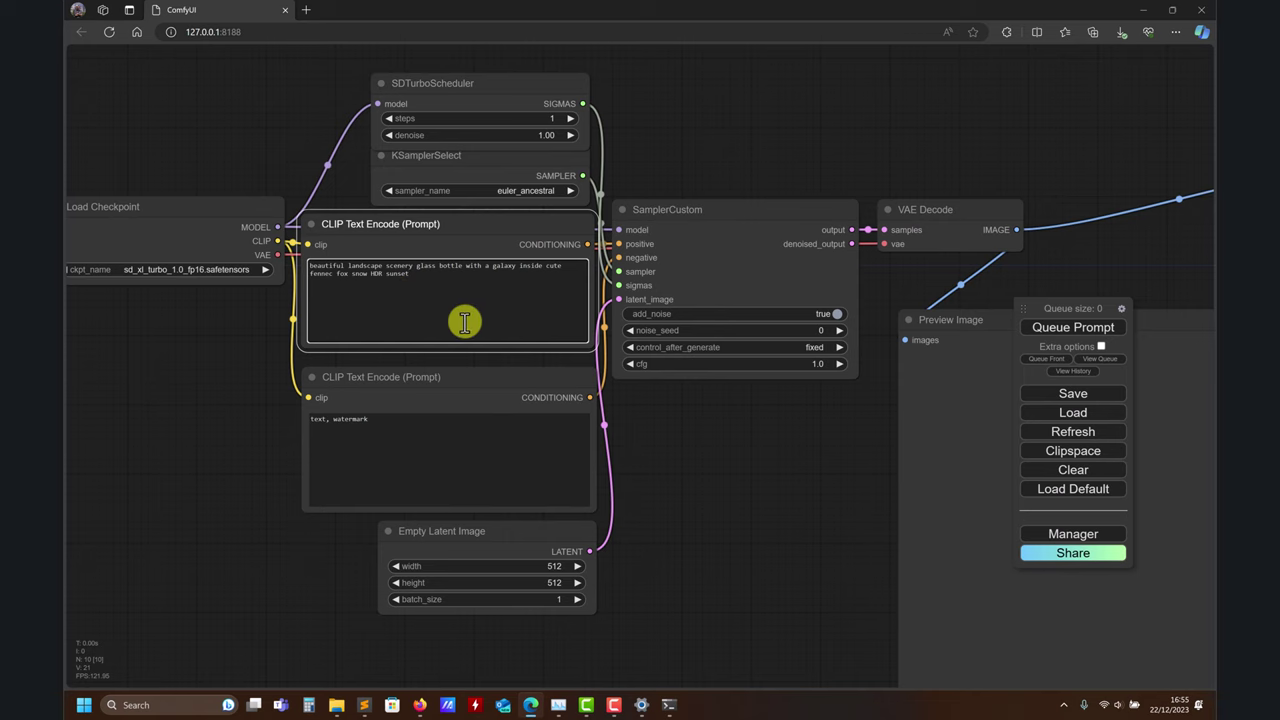
- Try to queue the loaded workflow with its preset checkpoint and close the error dialog
left_click_drag(691, 477, 567, 360)
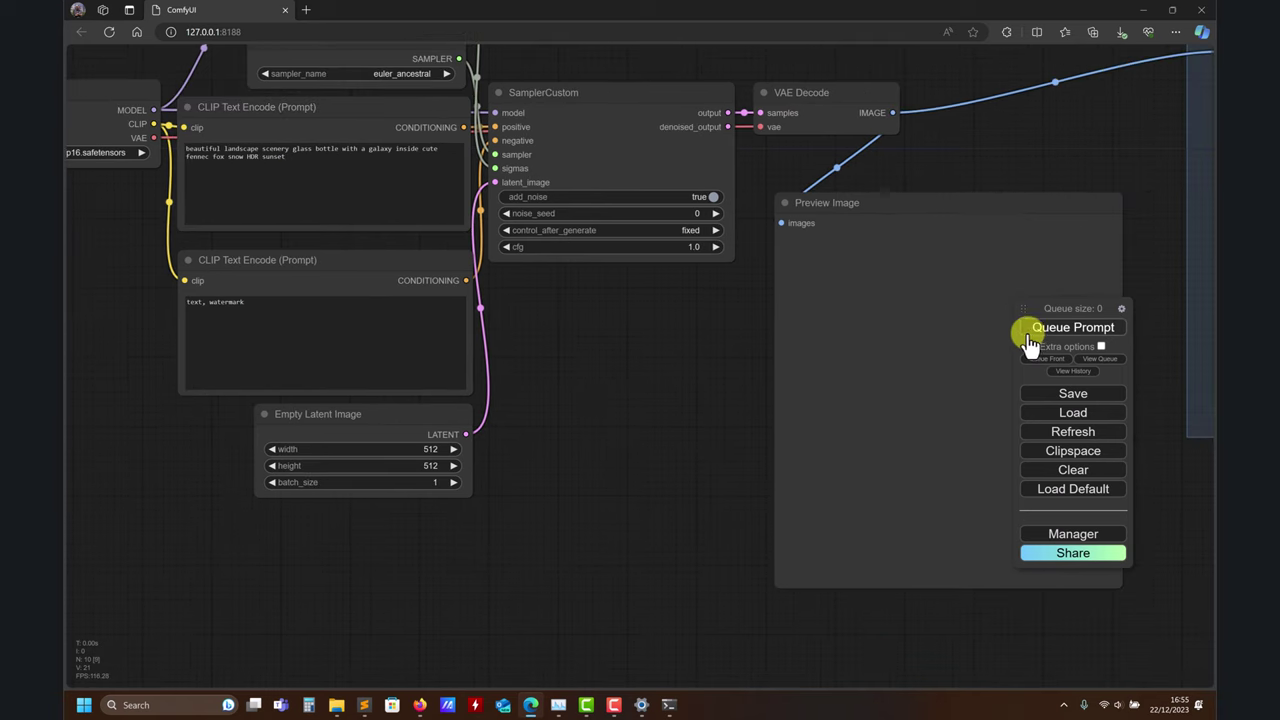
left_click_drag(654, 372, 824, 355)
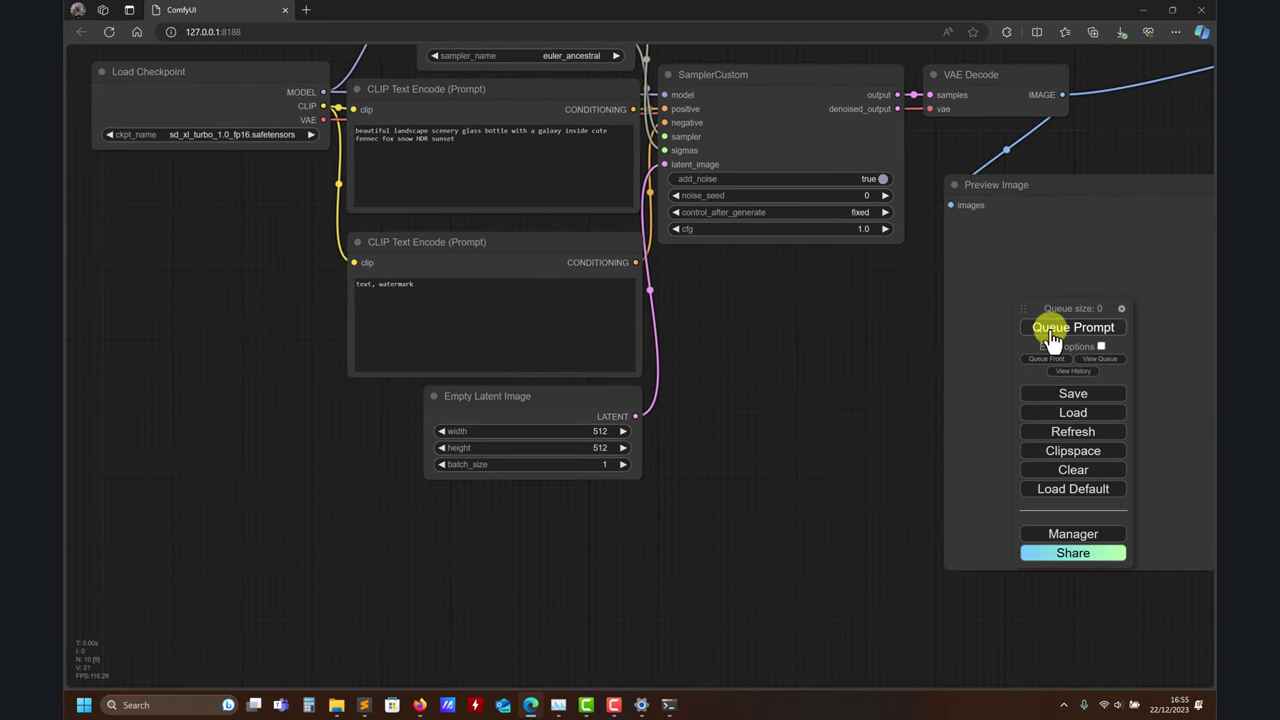
left_click(1051, 330)
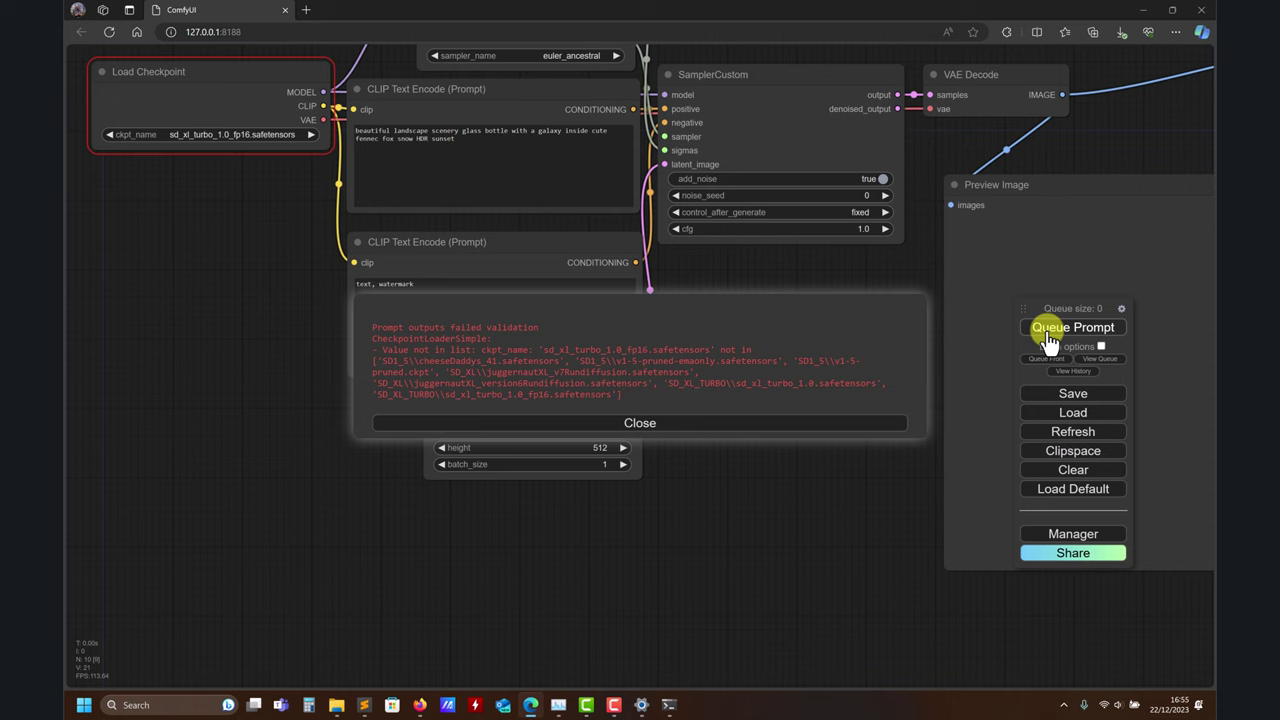
left_click(783, 426)
- Set Load Checkpoint to SD_XL_TURBO\sd_xl_turbo_1.0_fp16.safetensors and queue the prompt
left_click_drag(254, 386, 365, 478)
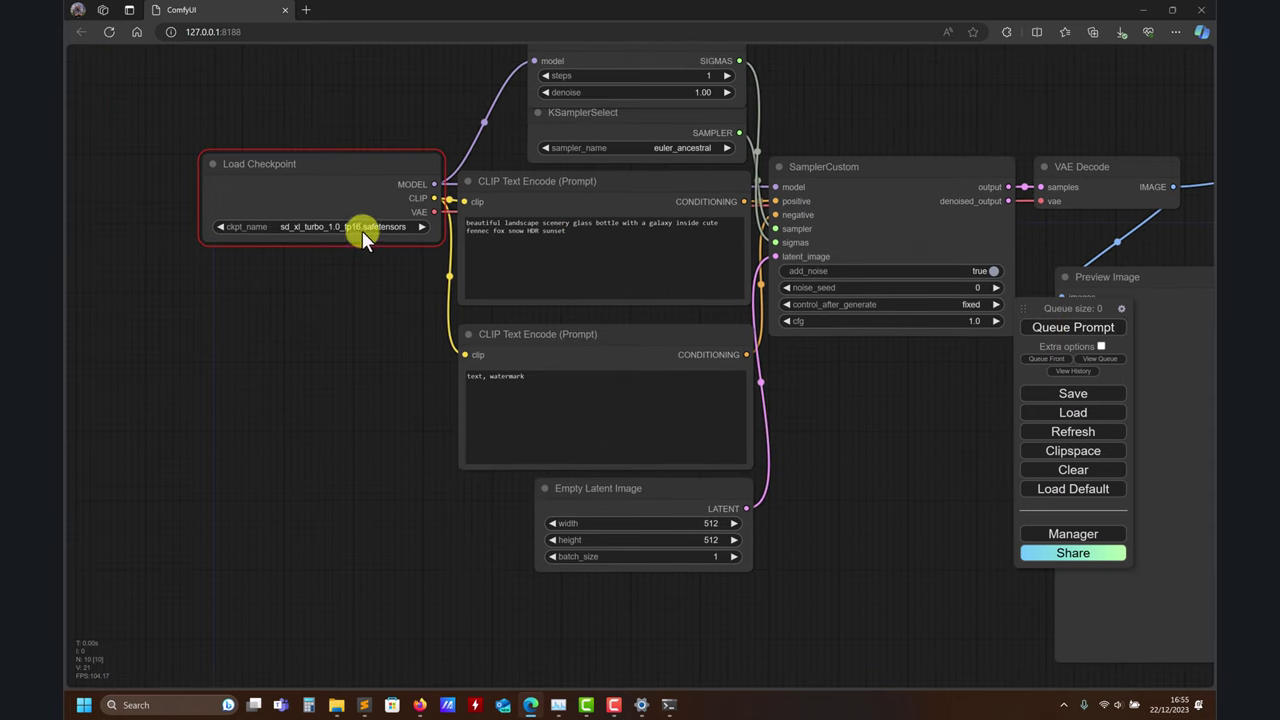
left_click(363, 229)
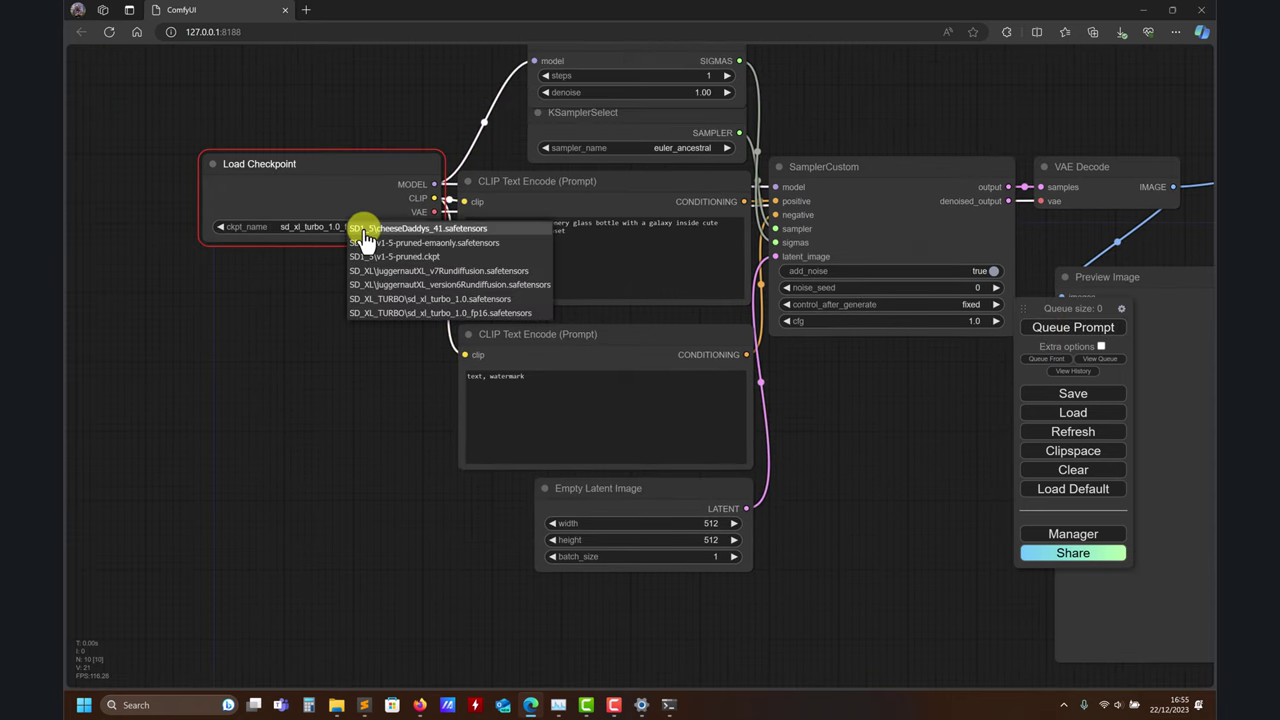
left_click(432, 314)
left_click(1057, 329)
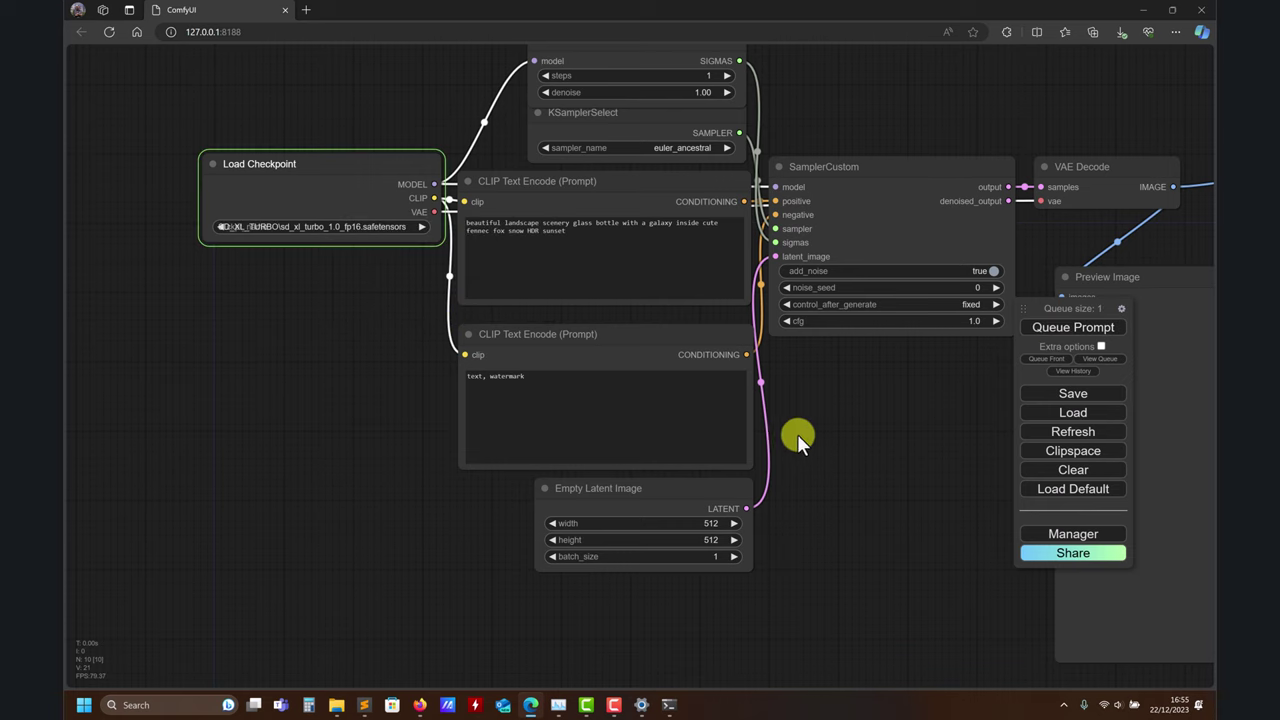
- Follow the execution through the nodes and examine the image in Preview Image and the muted Save Image group
left_click_drag(846, 472, 752, 569)
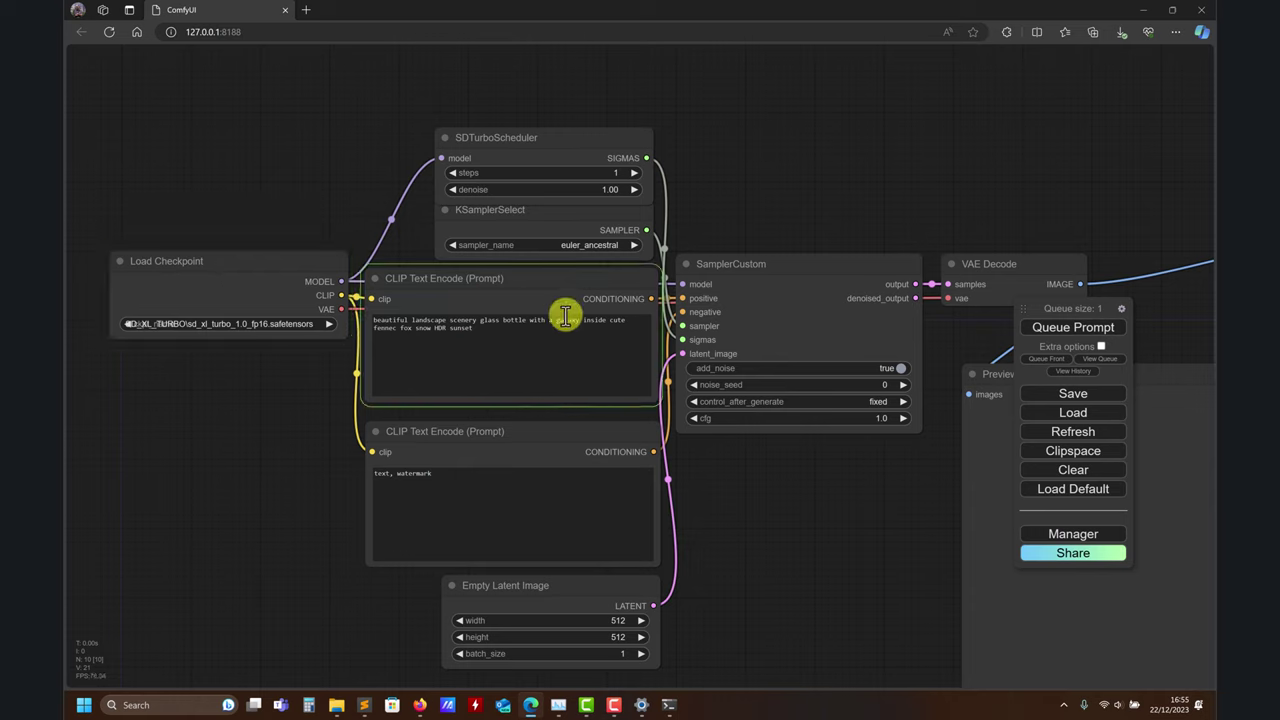
left_click_drag(777, 551, 429, 451)
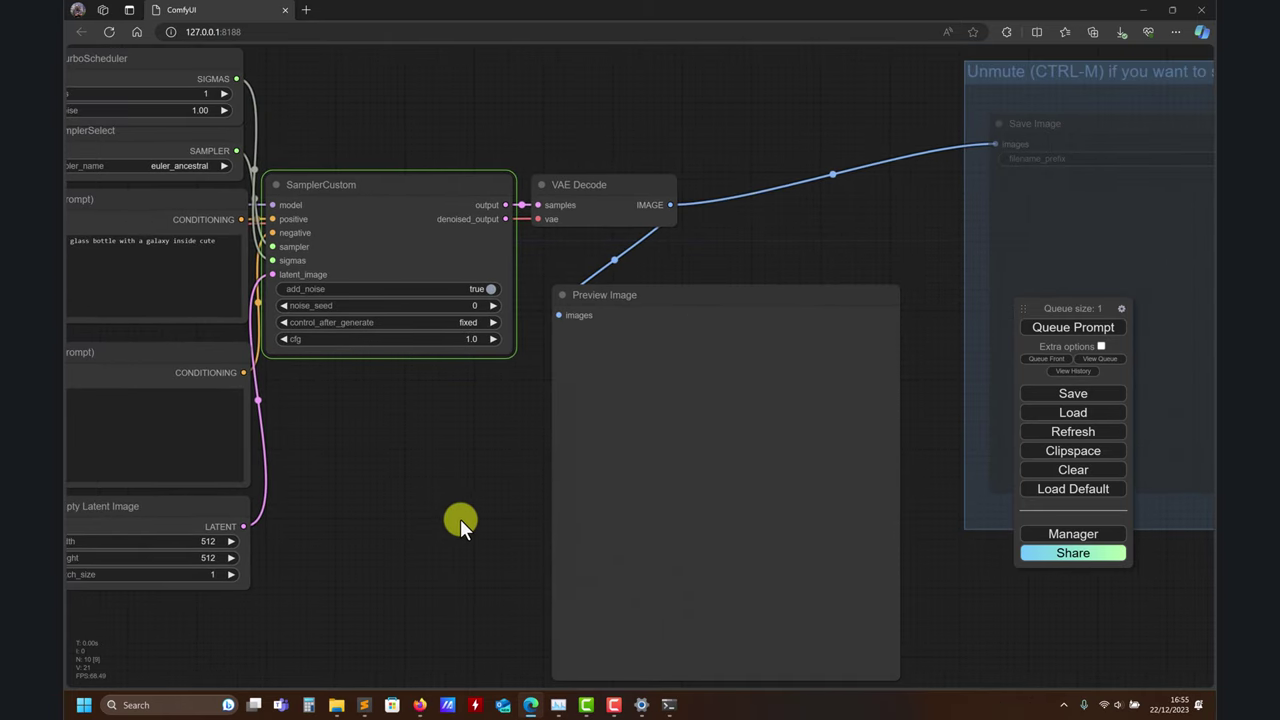
left_click_drag(460, 519, 286, 451)
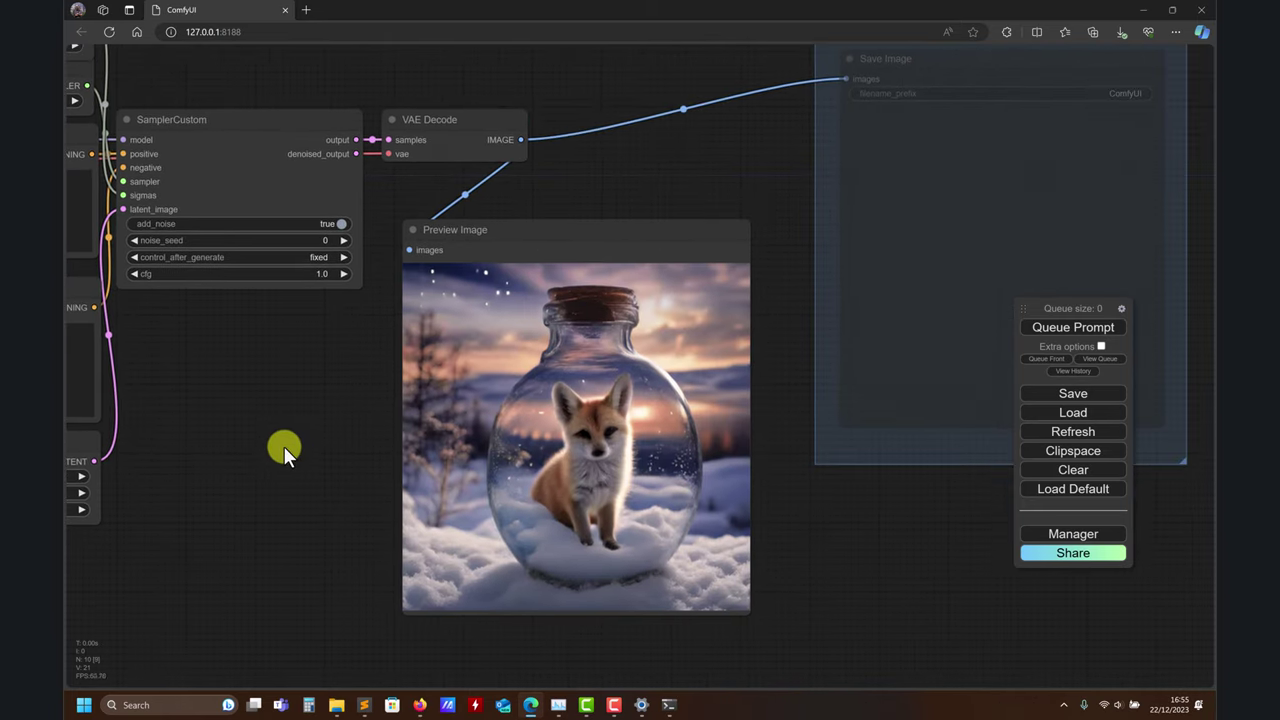
left_click_drag(846, 594, 646, 686)
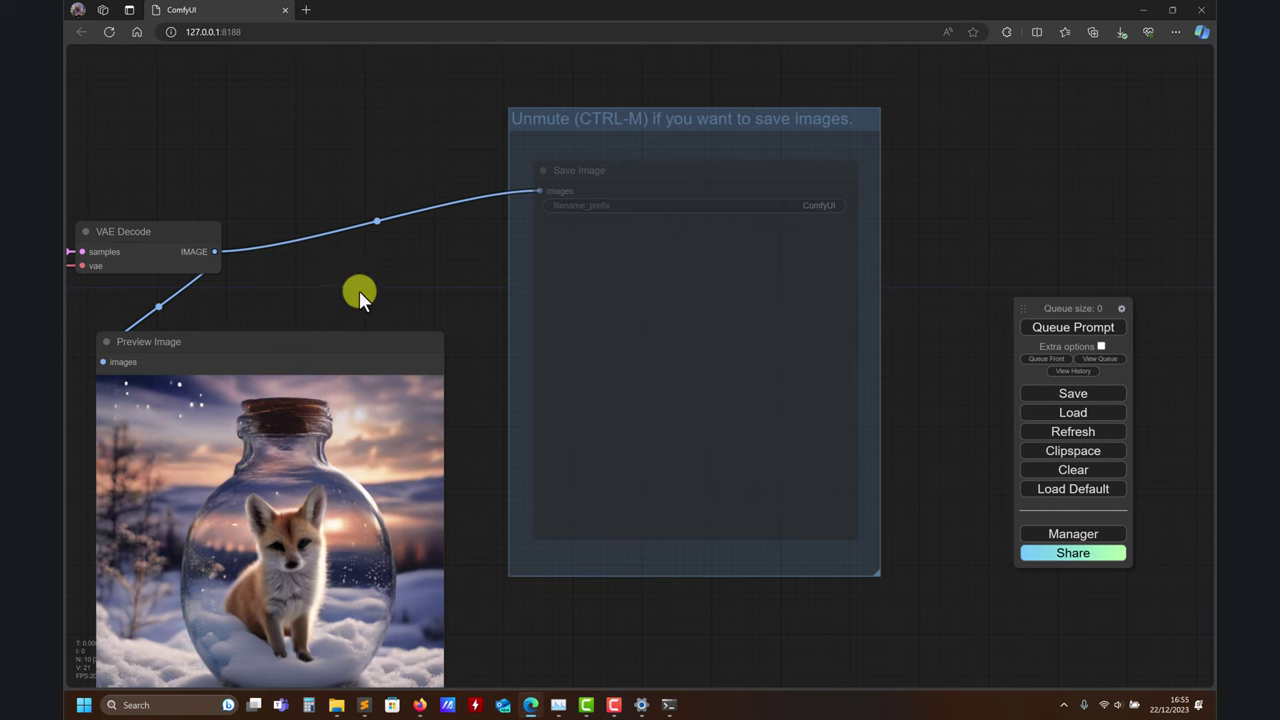
left_click_drag(359, 290, 555, 220)
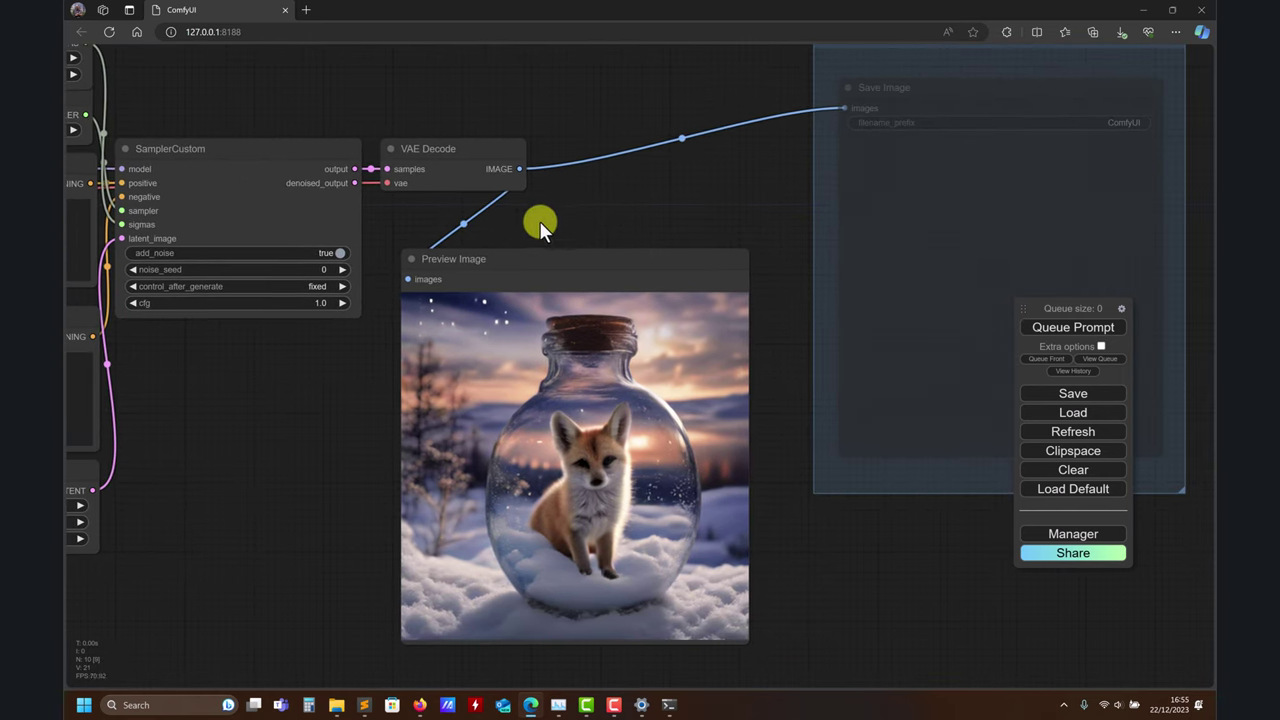
left_click_drag(327, 284, 493, 404)
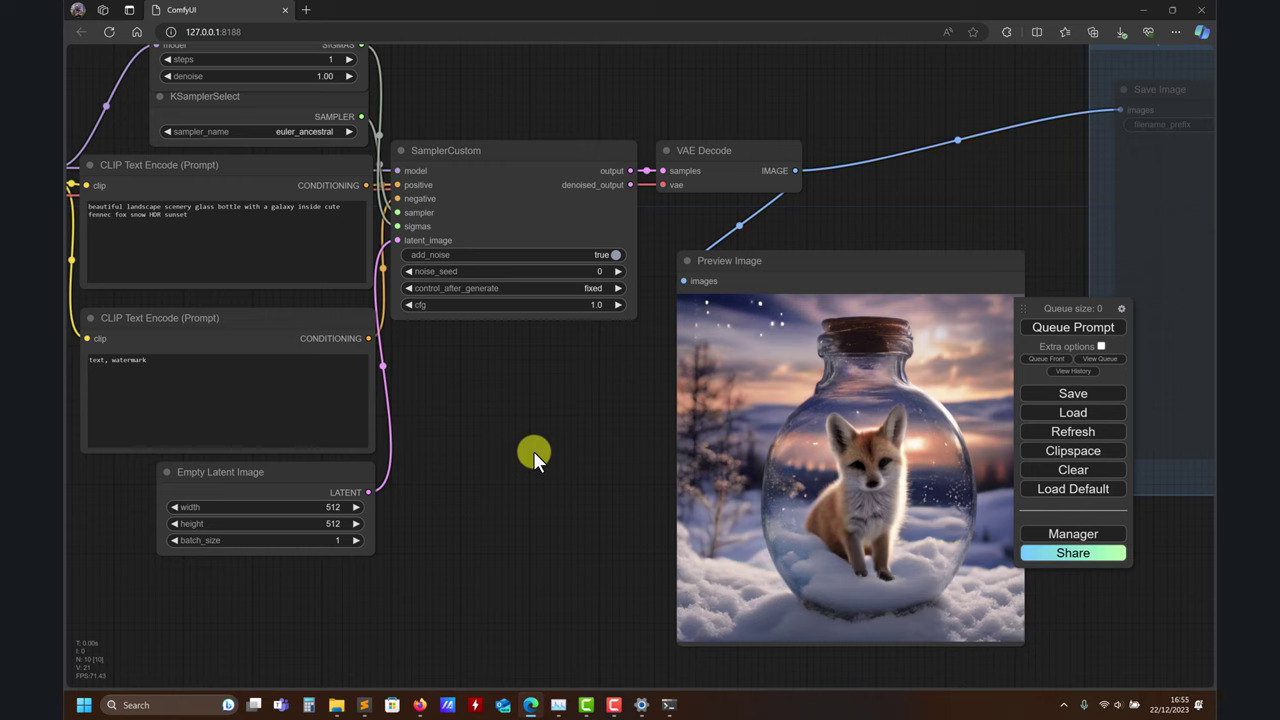
- Examine the group around the Save Image node and the options offered for that node
left_click_drag(533, 451, 182, 451)
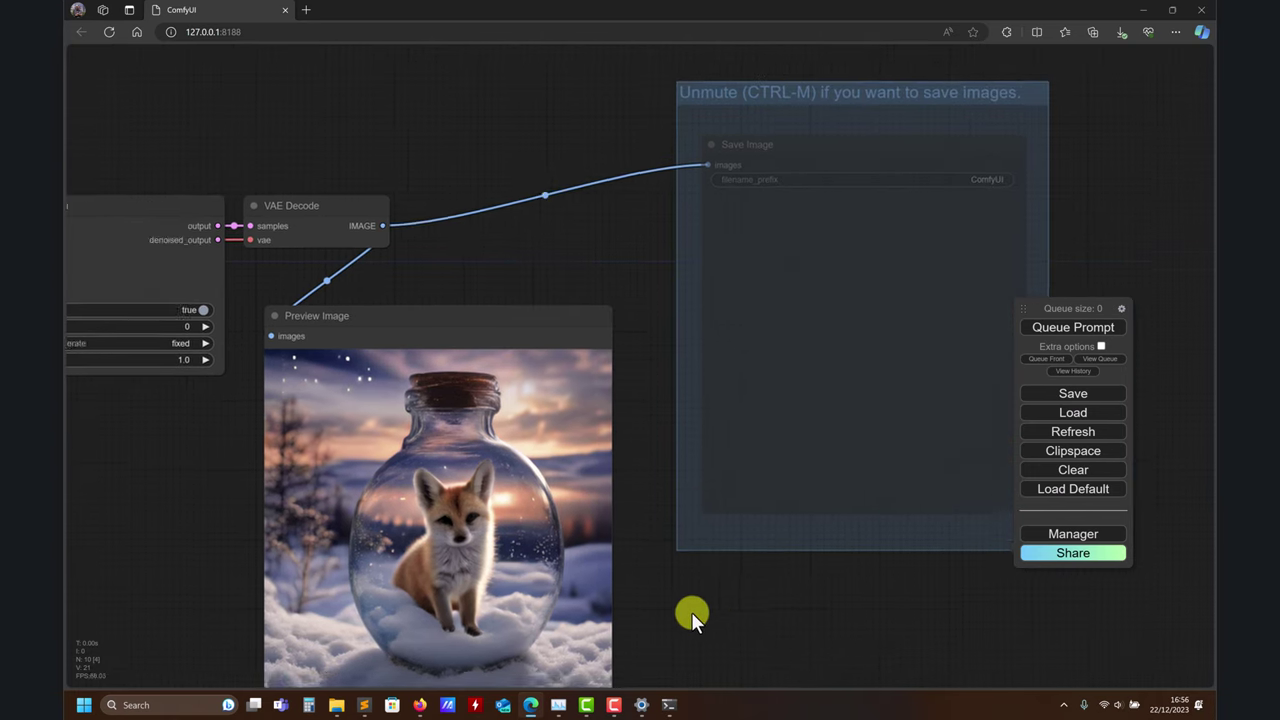
left_click_drag(689, 611, 572, 585)
left_click_drag(779, 269, 858, 307)
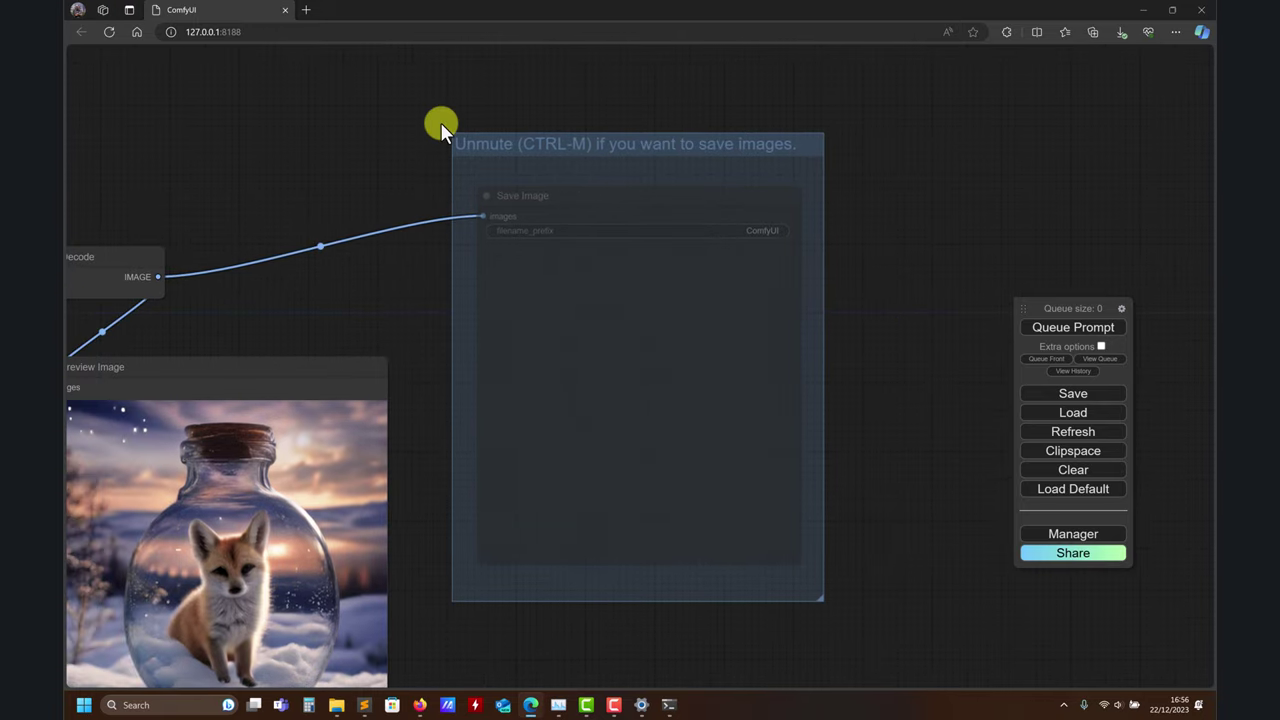
left_click(603, 305)
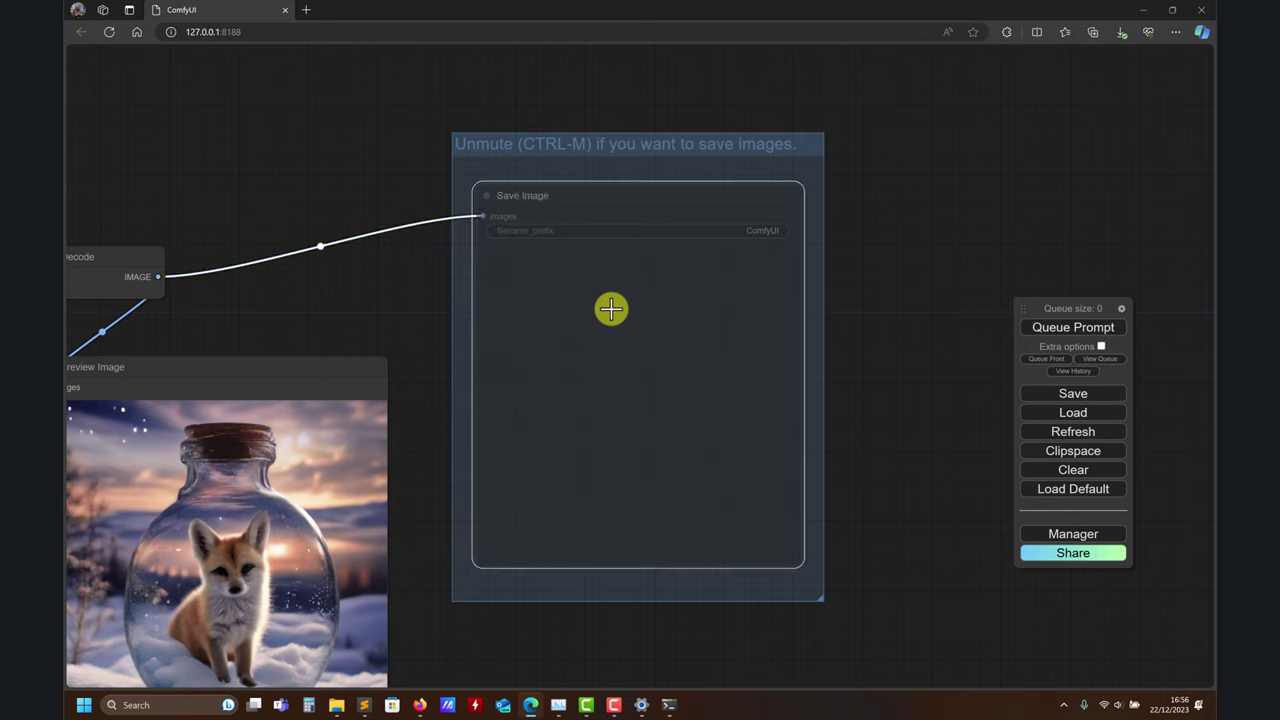
right_click(611, 309)
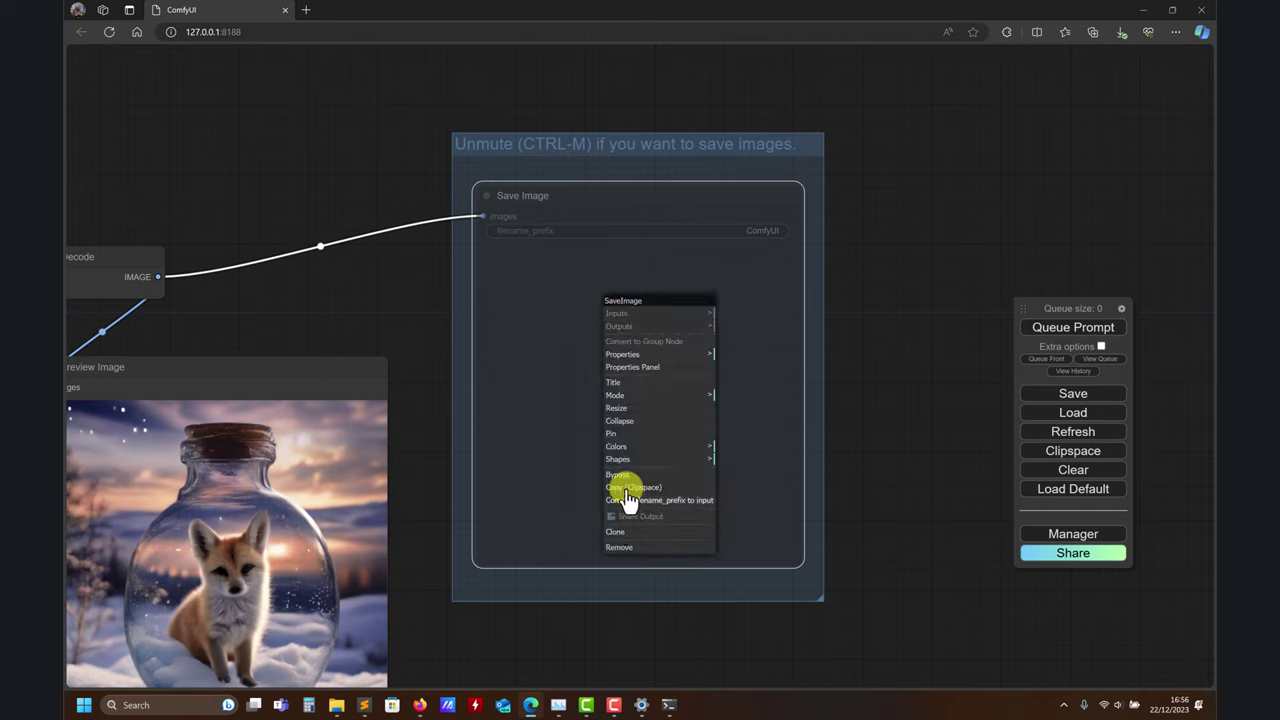
left_click(916, 430)
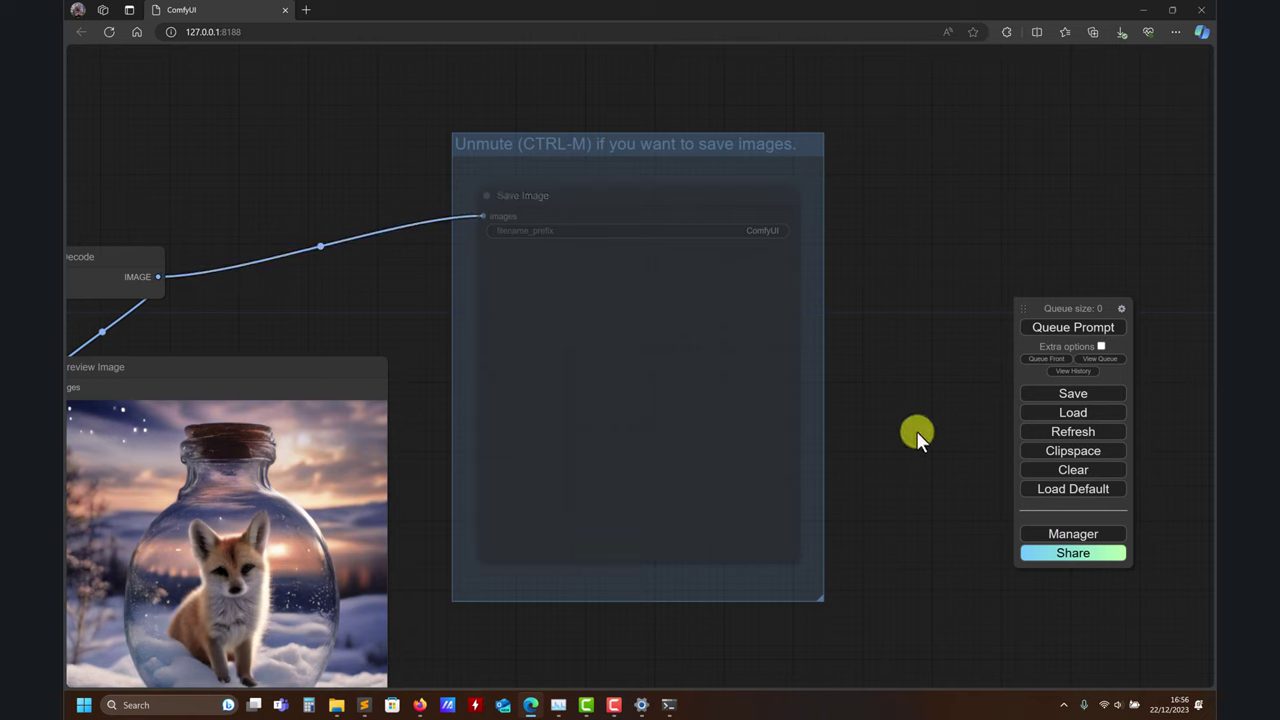
right_click(625, 358)
left_click(886, 368)
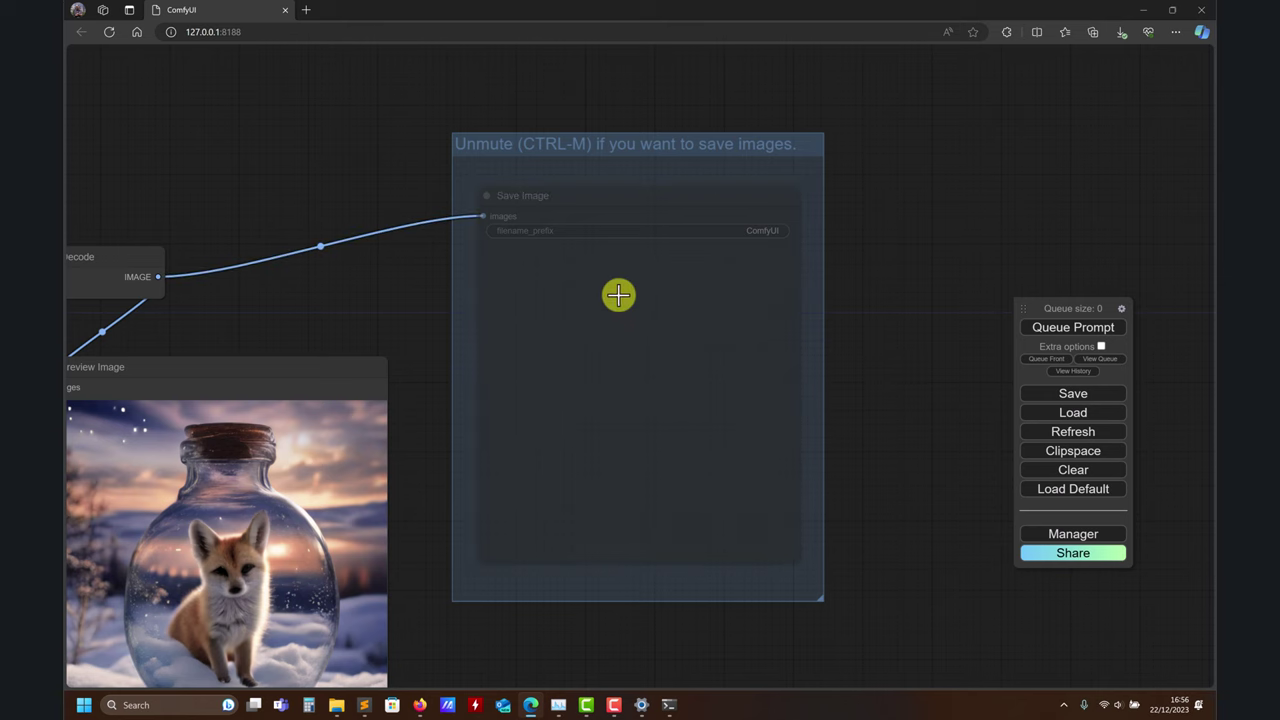
- Add "aurora borealis" to the end of the positive prompt, queue it and inspect the generated preview image
left_click_drag(259, 252, 572, 161)
left_click_drag(266, 543, 389, 538)
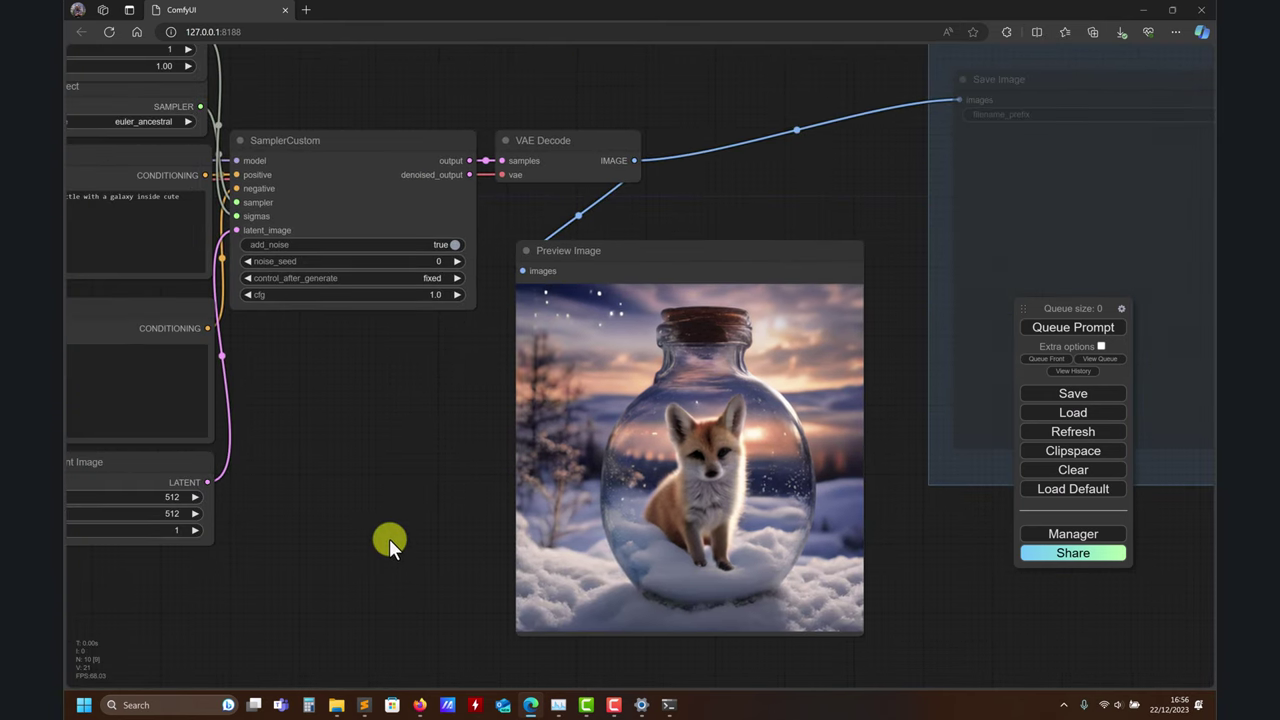
scroll(388, 528, "down", 4)
left_click_drag(284, 440, 367, 415)
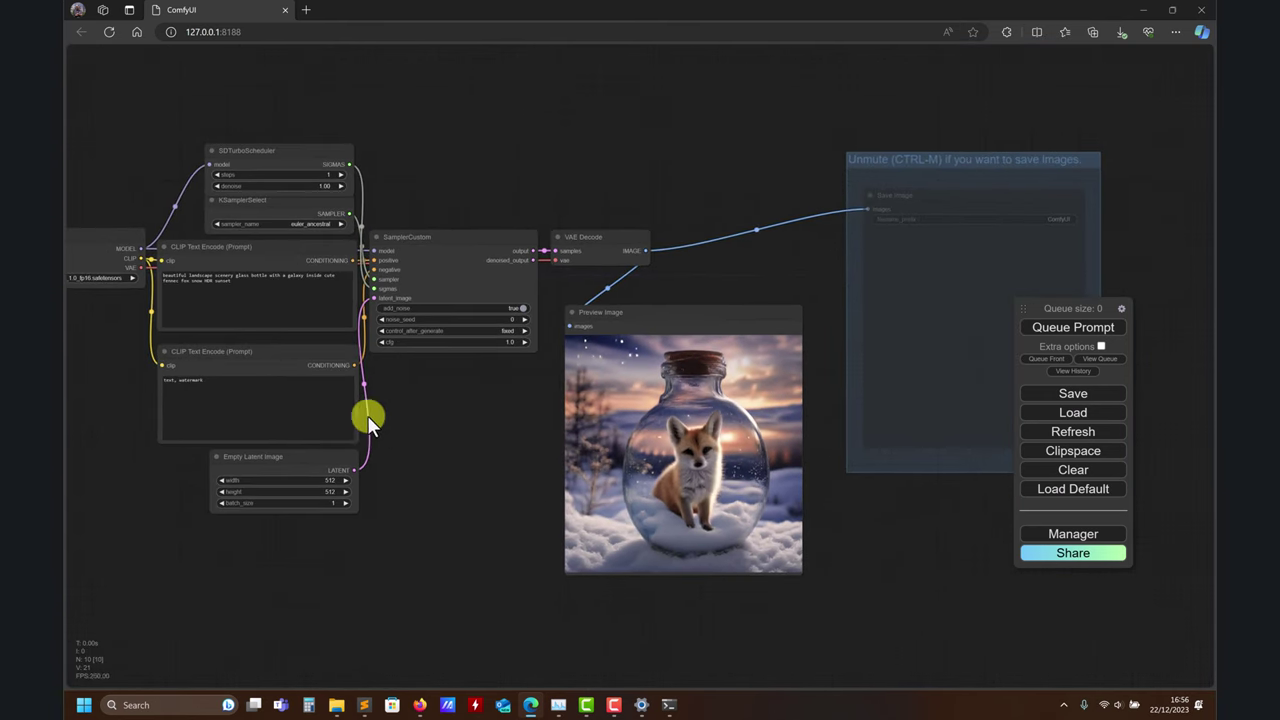
left_click(242, 283)
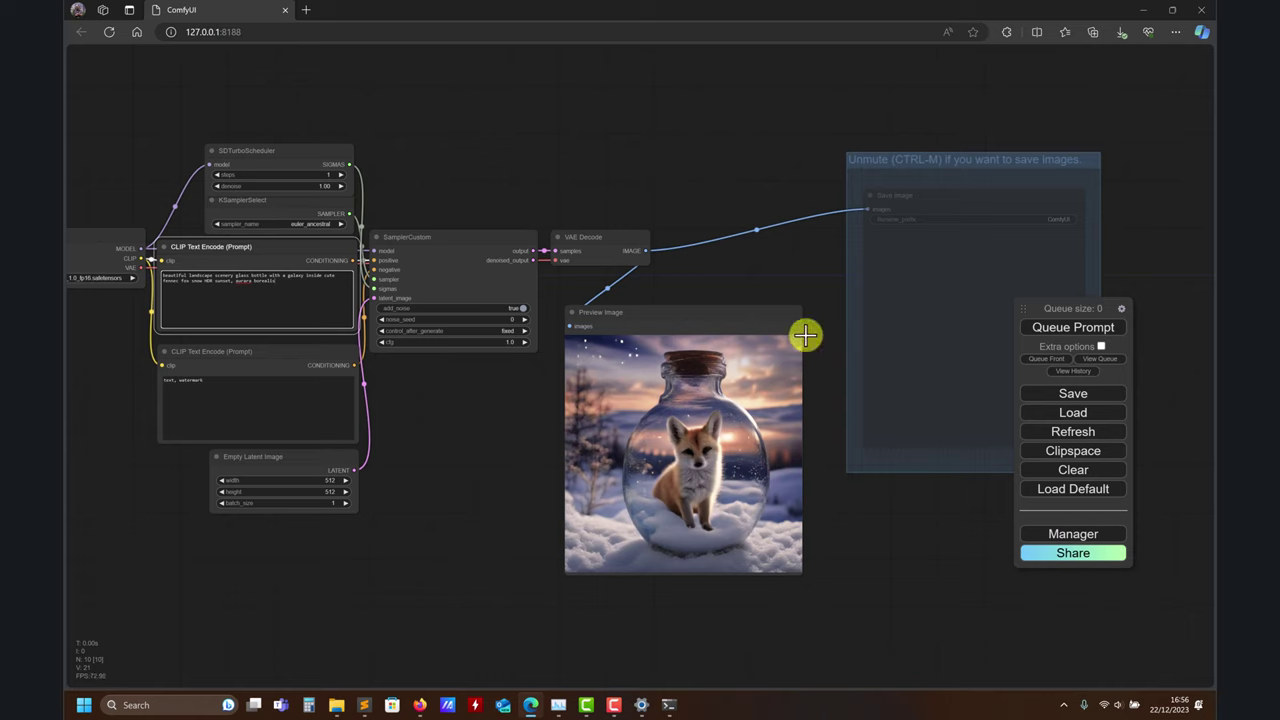
left_click(1078, 328)
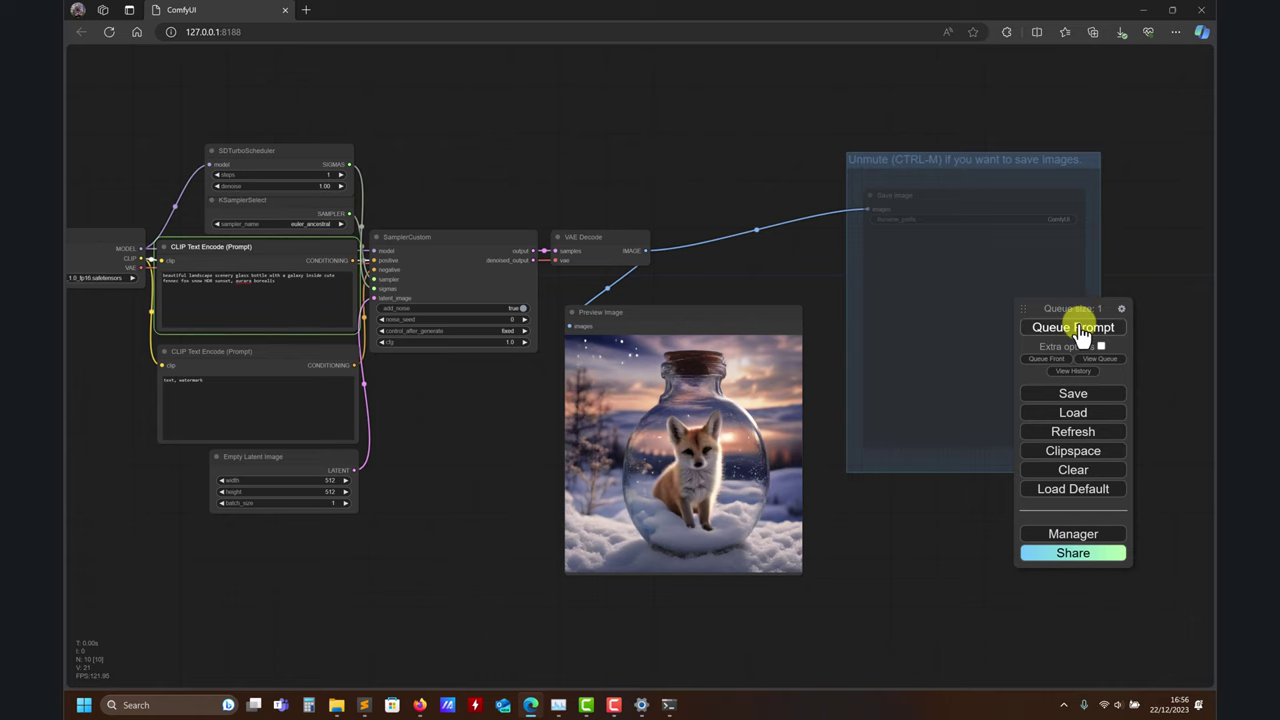
left_click_drag(443, 423, 492, 409)
scroll(492, 410, "up", 1)
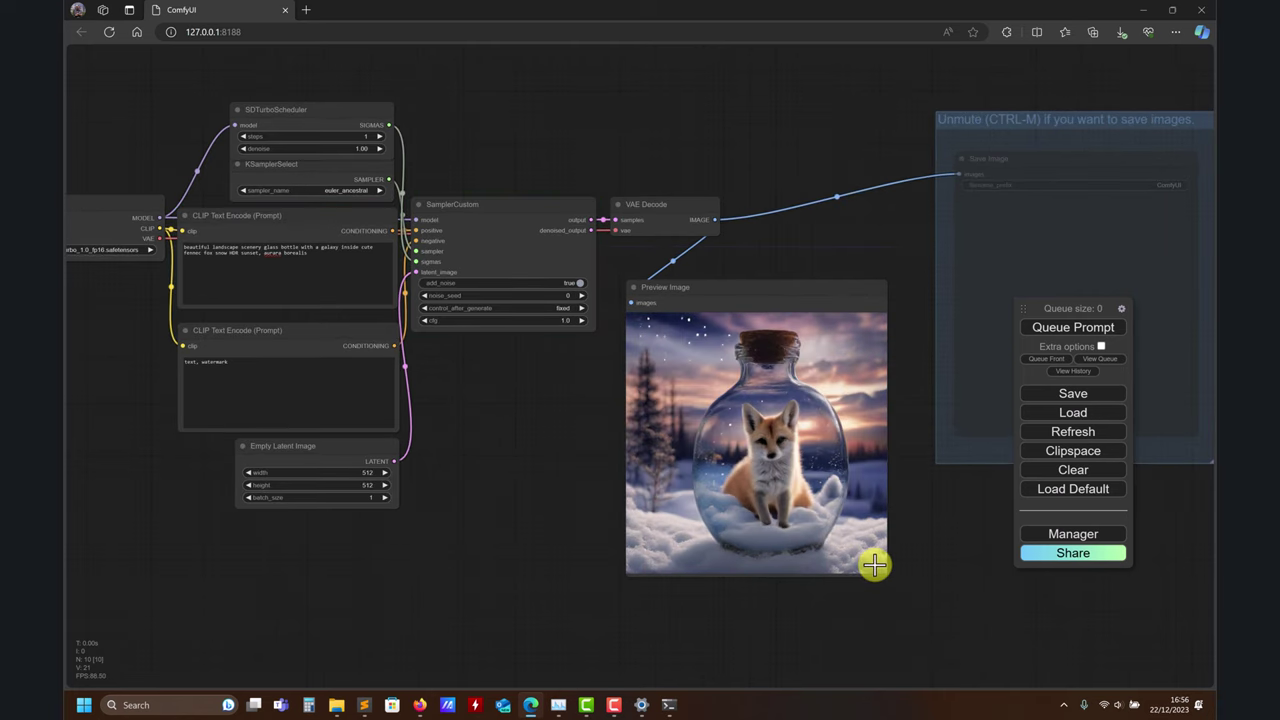
- Enable Extra options and Auto Queue, and place the floating queue menu between the Empty Latent Image and Preview Image nodes
left_click_drag(934, 533, 896, 522)
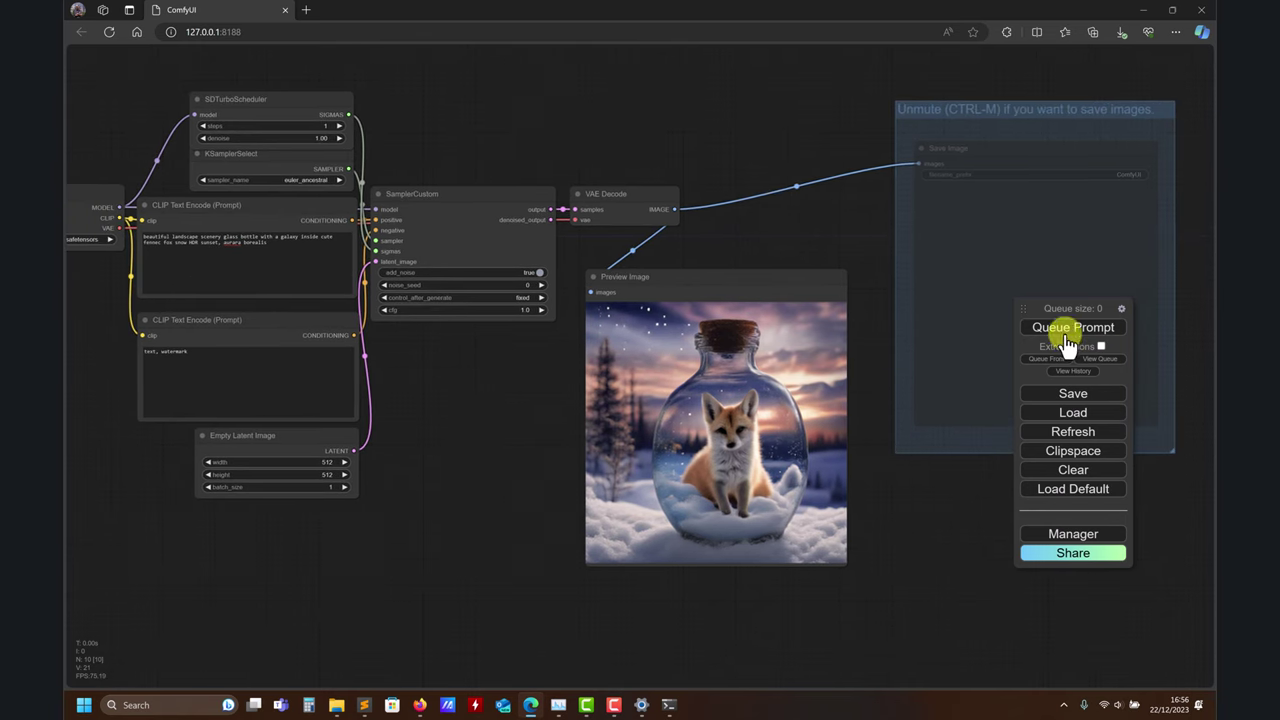
left_click_drag(1080, 308, 480, 368)
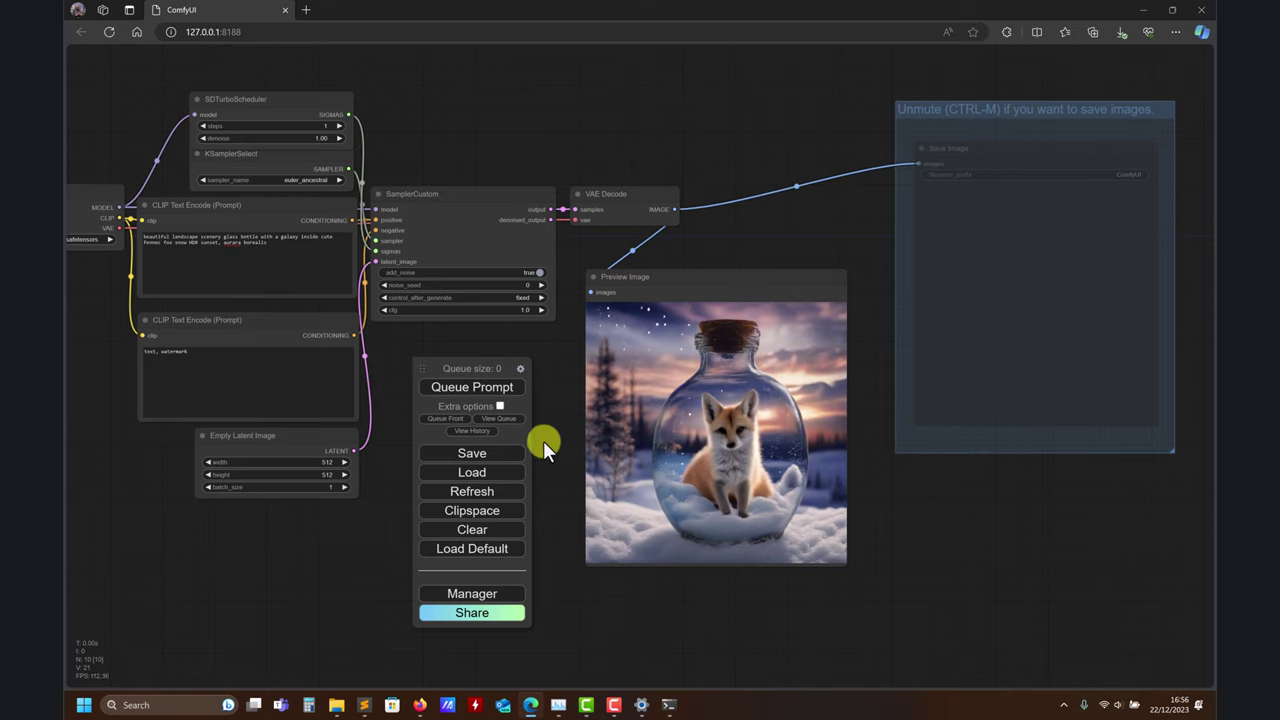
left_click(499, 405)
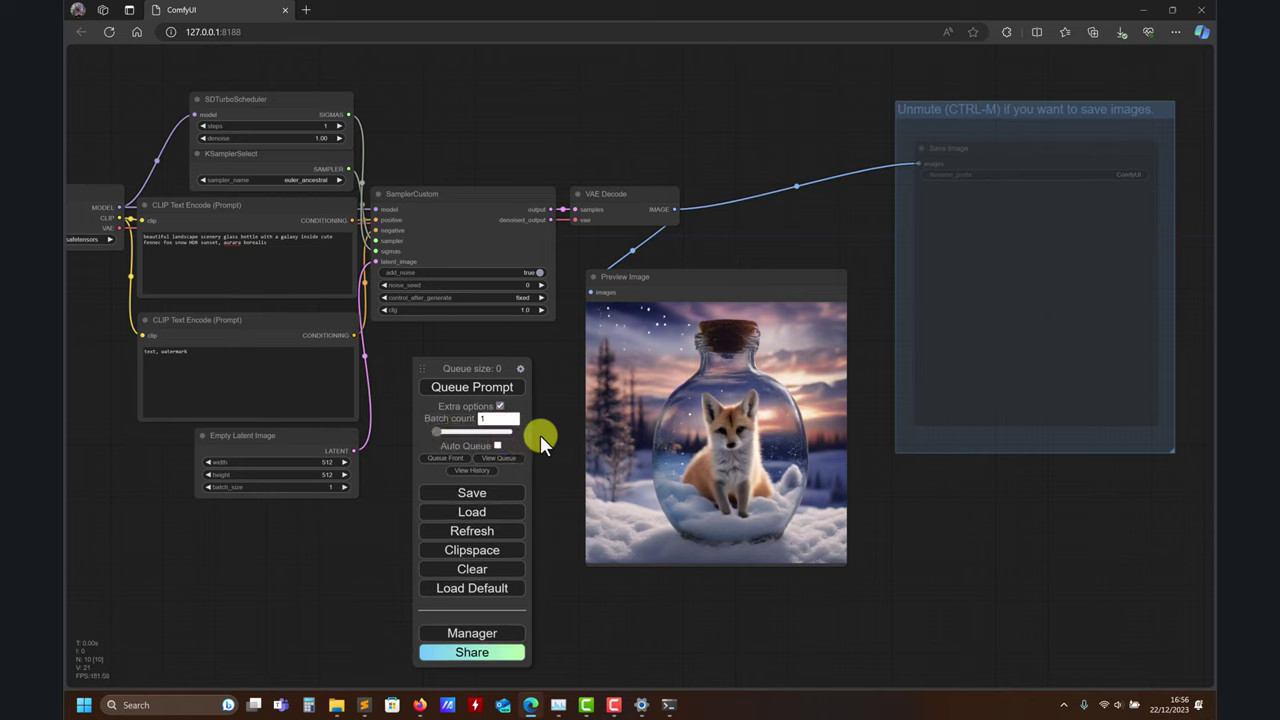
left_click(497, 445)
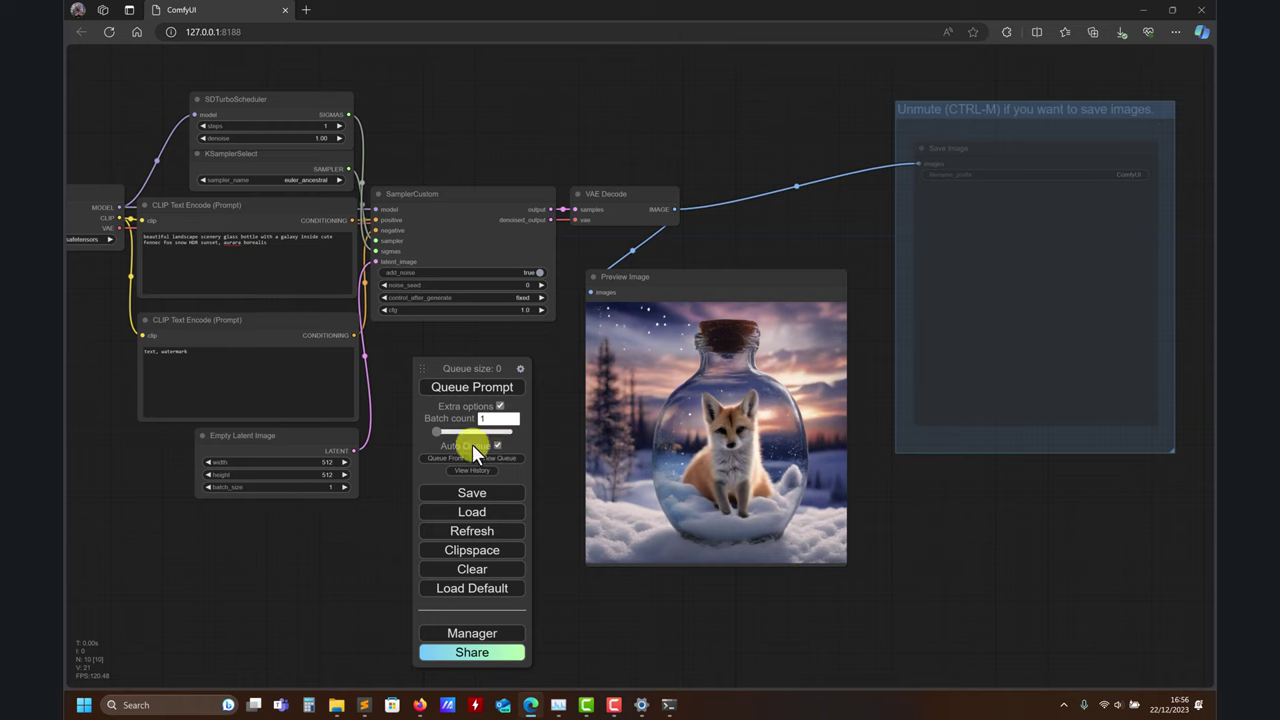
left_click_drag(471, 375, 480, 347)
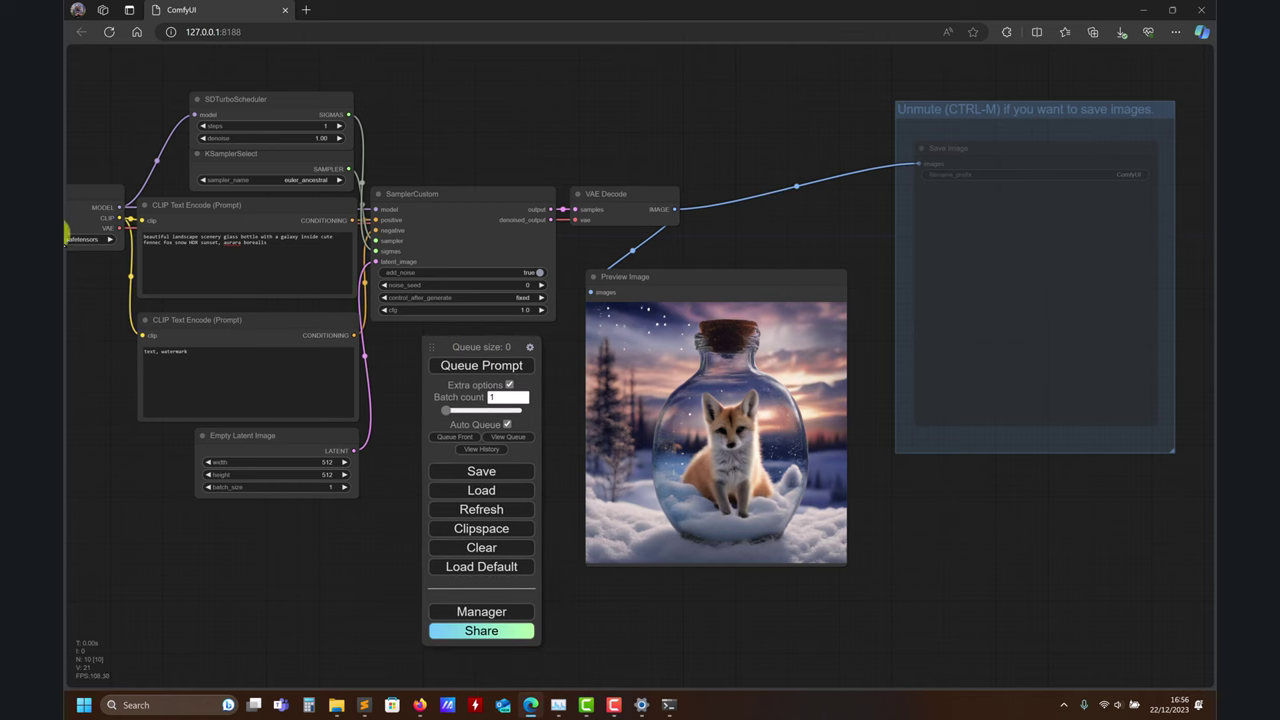
left_click_drag(400, 566, 560, 608)
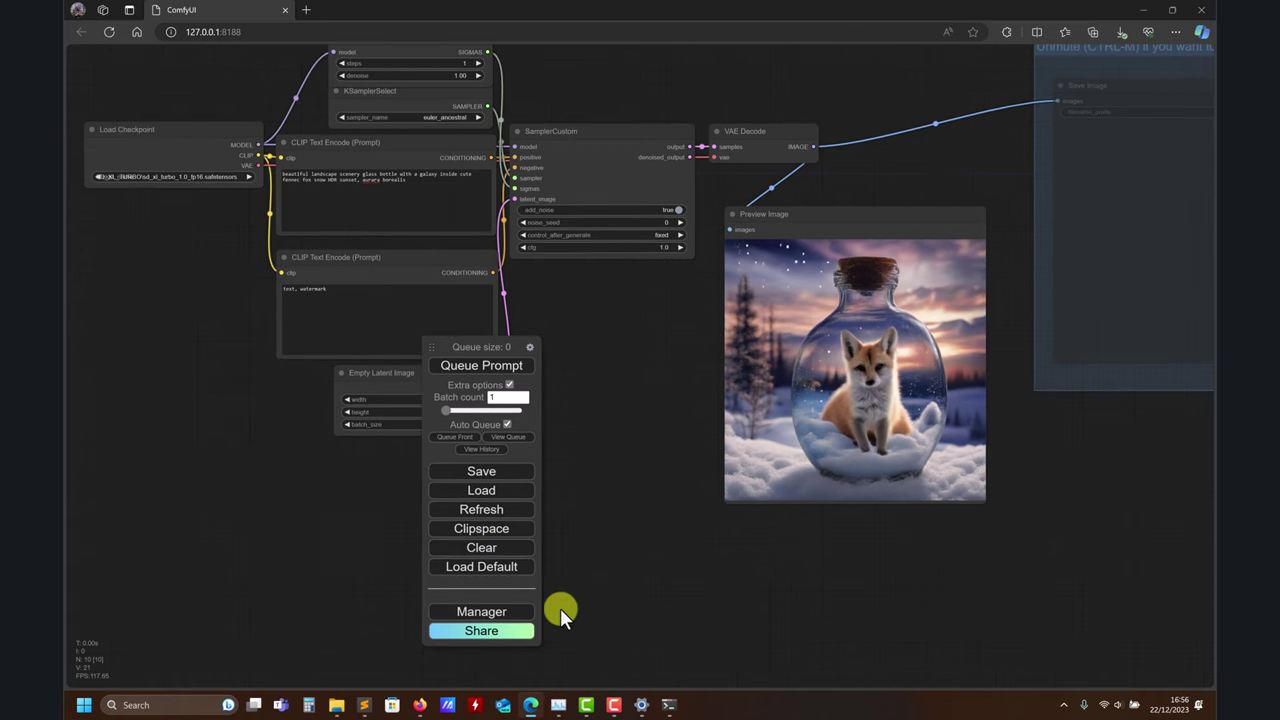
left_click_drag(443, 350, 584, 297)
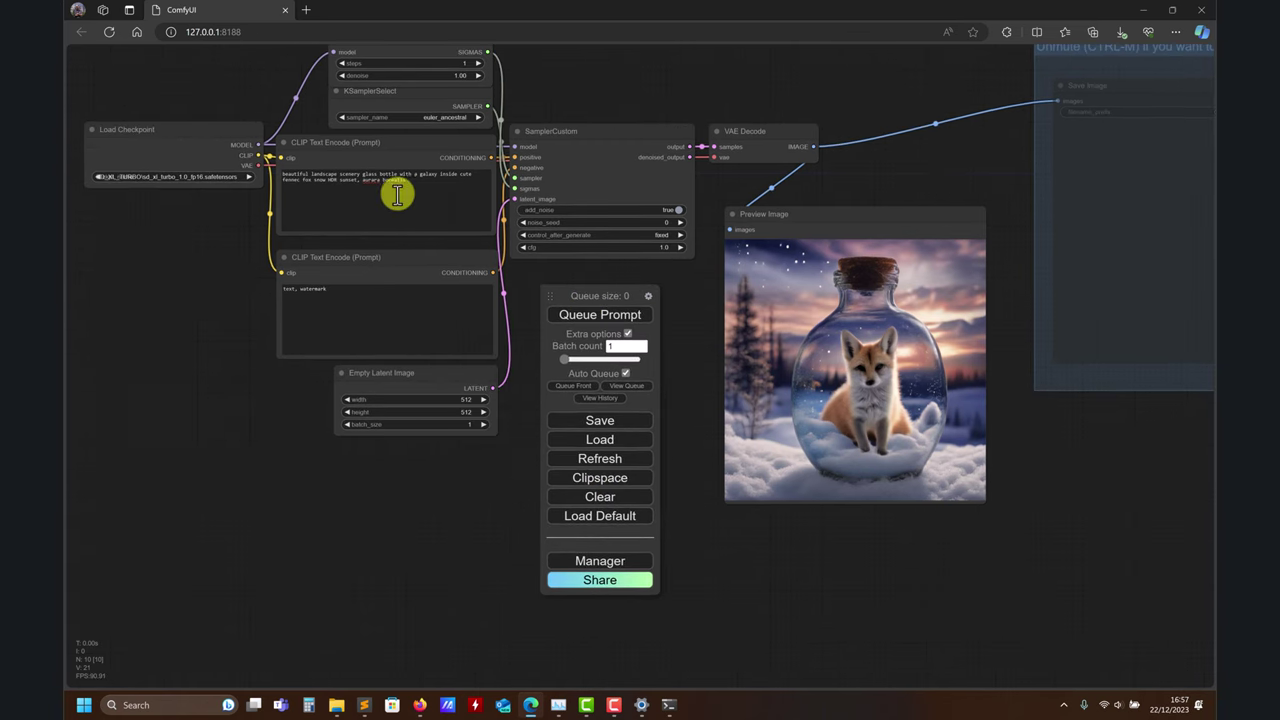
mouse_move(254, 274)
left_mouse_down()
mouse_move(208, 361)
mouse_move(208, 314)
mouse_move(249, 276)
left_mouse_up()
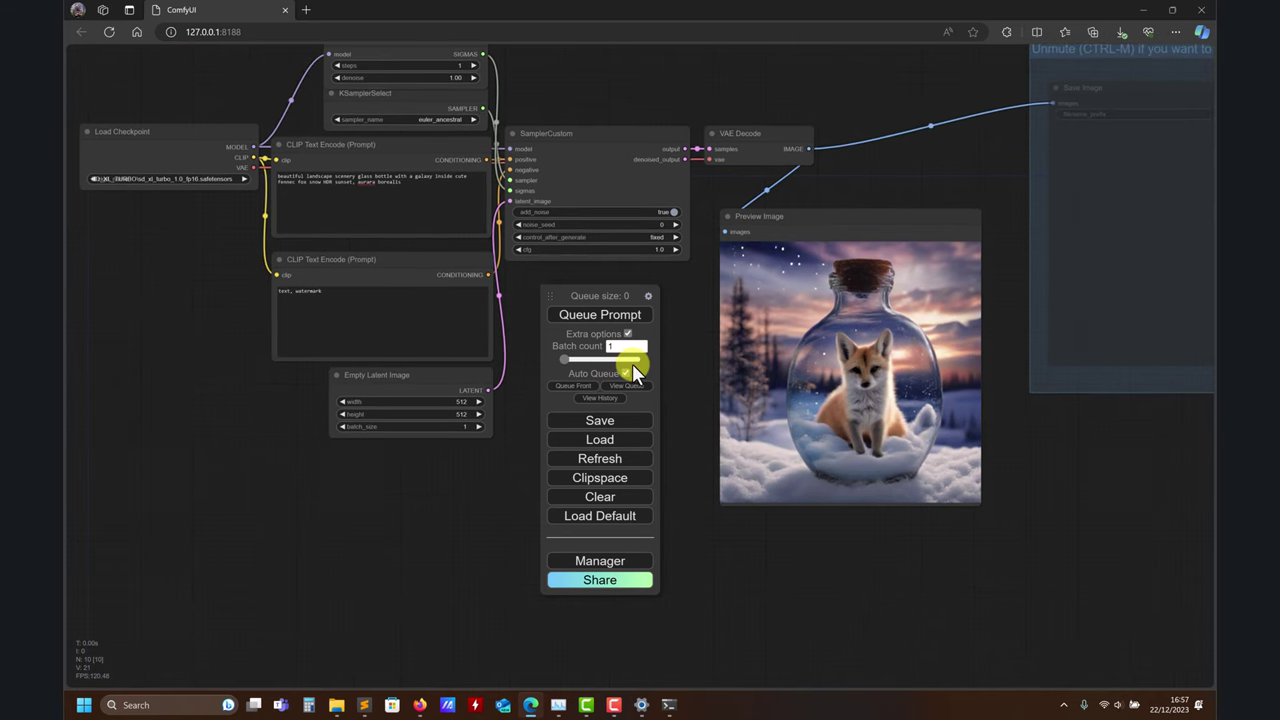
- Check the server console, and replace "aurora borealis" with "moon," in the positive prompt and queue it
left_click(669, 704)
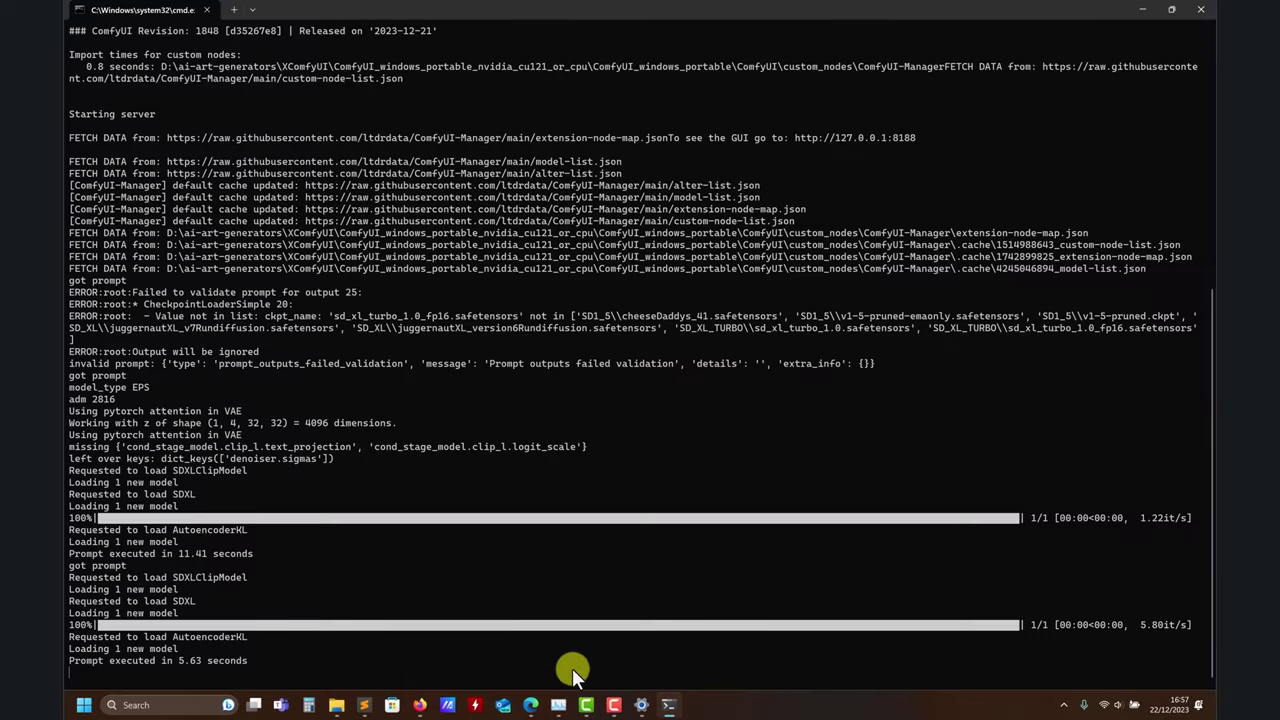
left_click(667, 704)
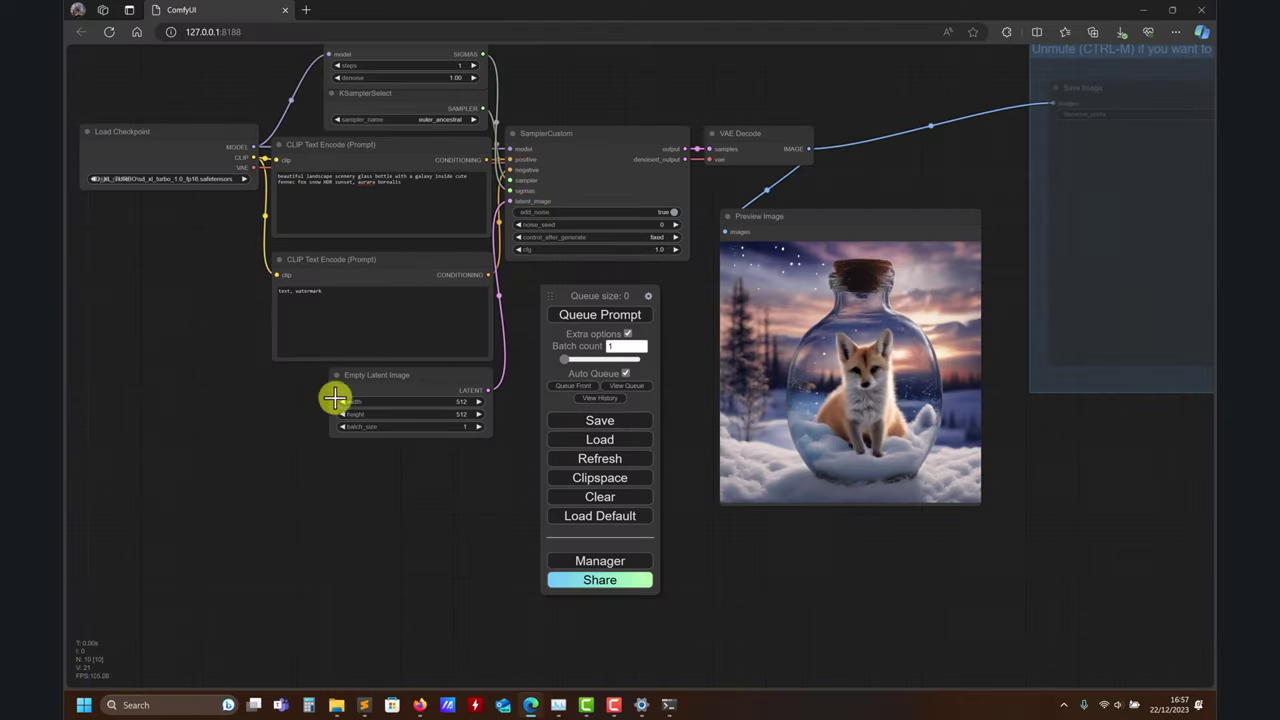
left_click(414, 190)
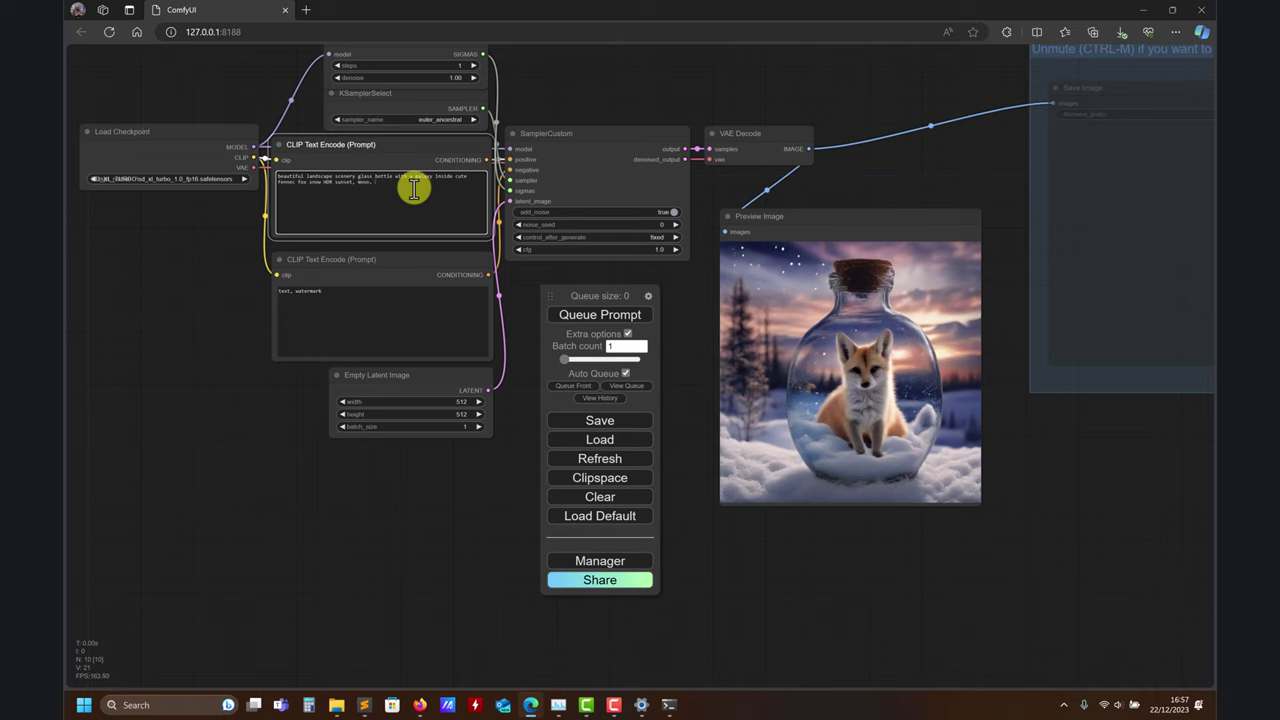
left_click(566, 314)
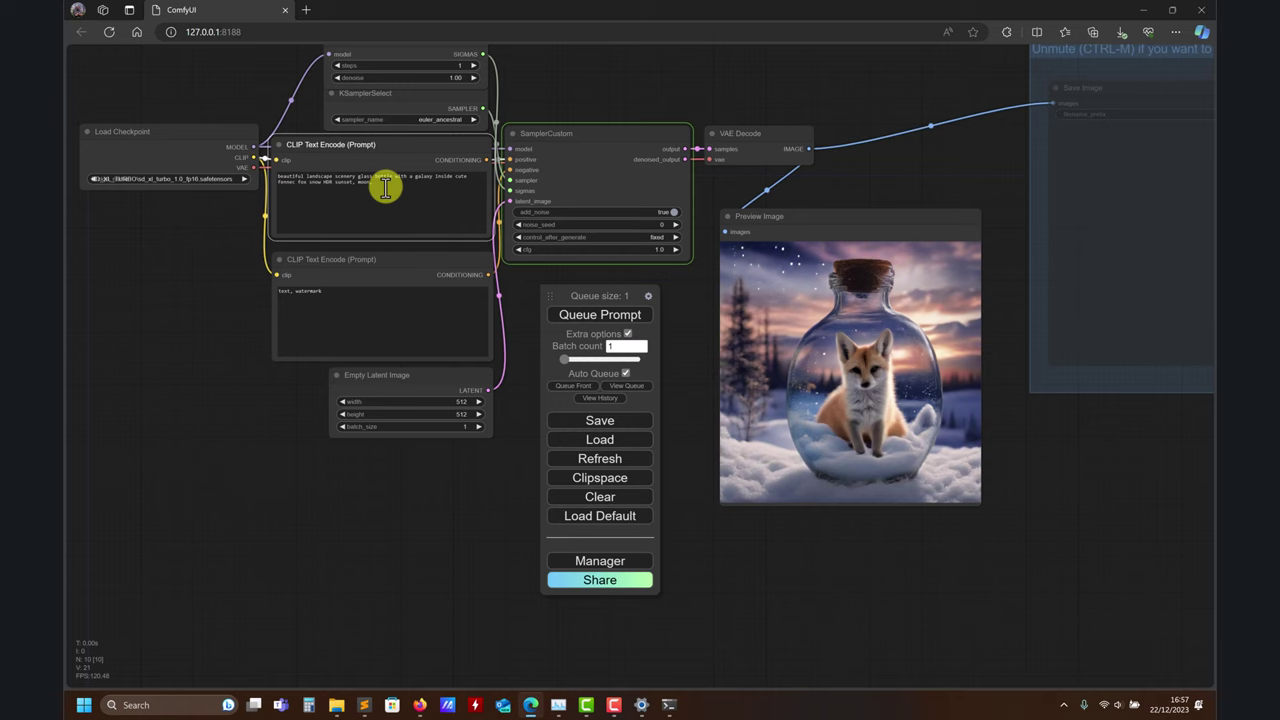
- Check the prompt executions logged in the server console while Auto Queue is running
left_click(386, 189)
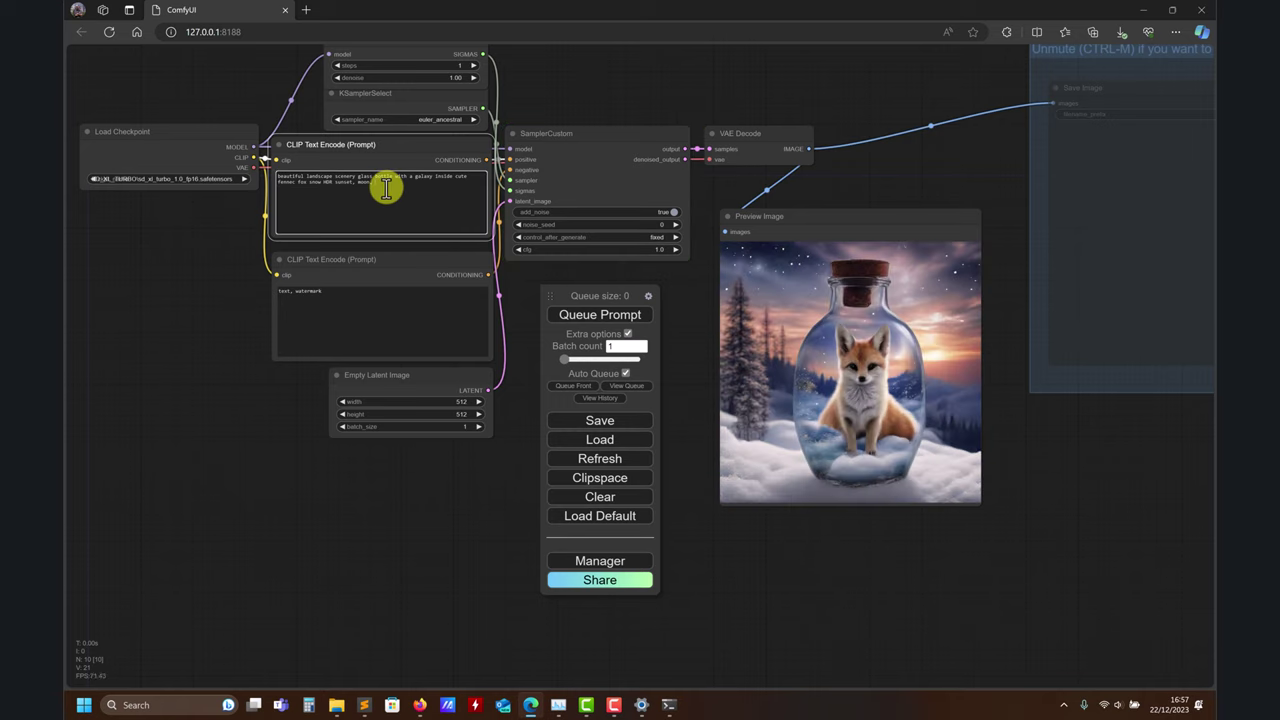
left_click(668, 705)
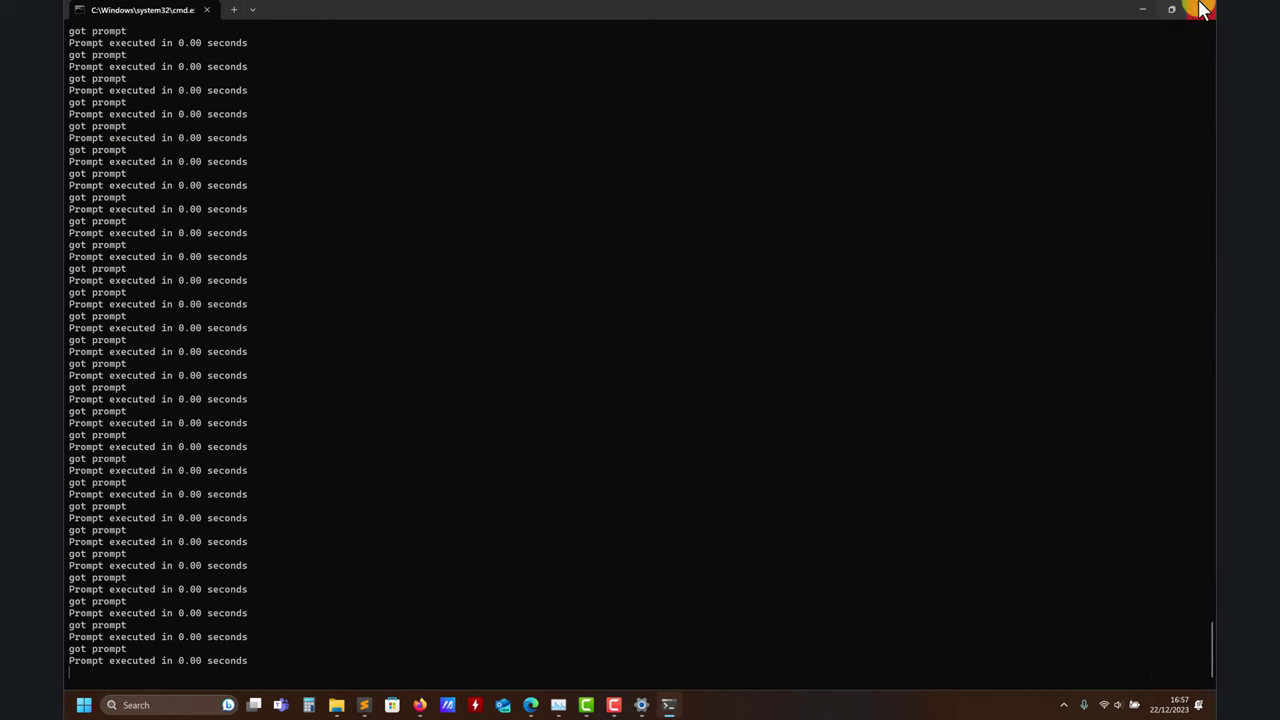
left_click(1142, 9)
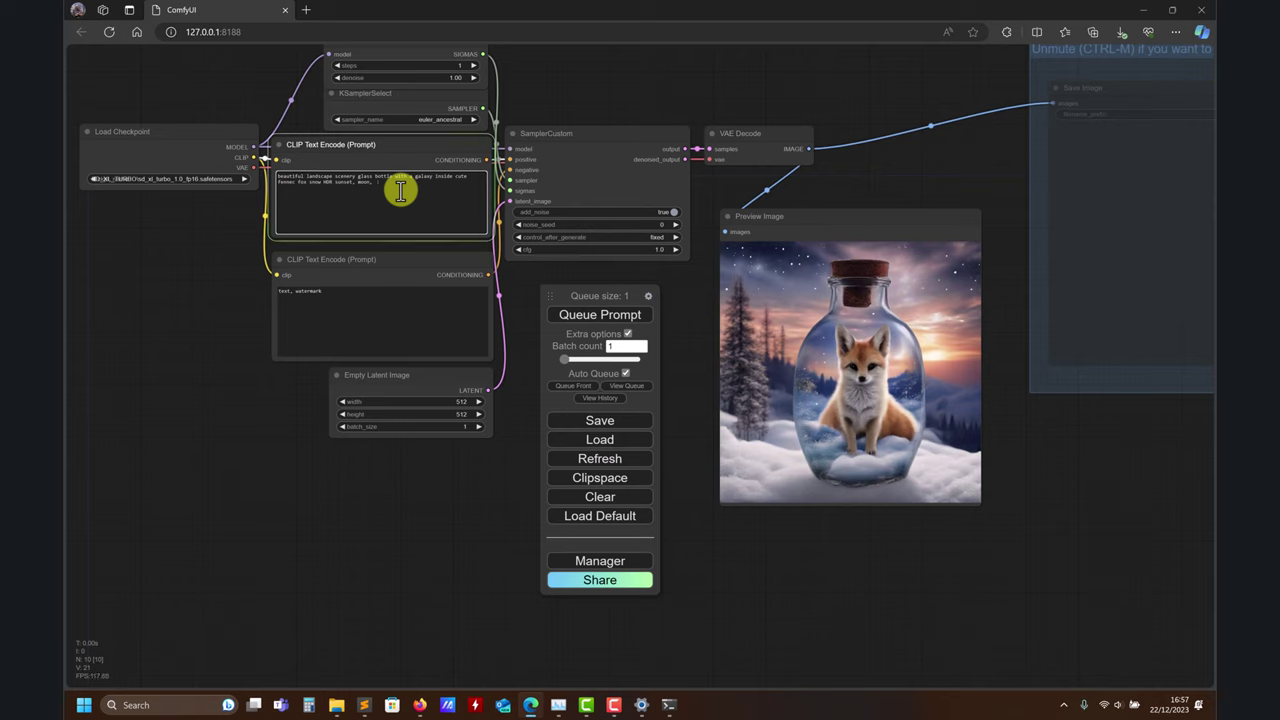
- Append "rain, a wolf walking, blue snow, panda eating an icecream" to the positive prompt while Auto Queue is running
type("rain, a wolf walking,")
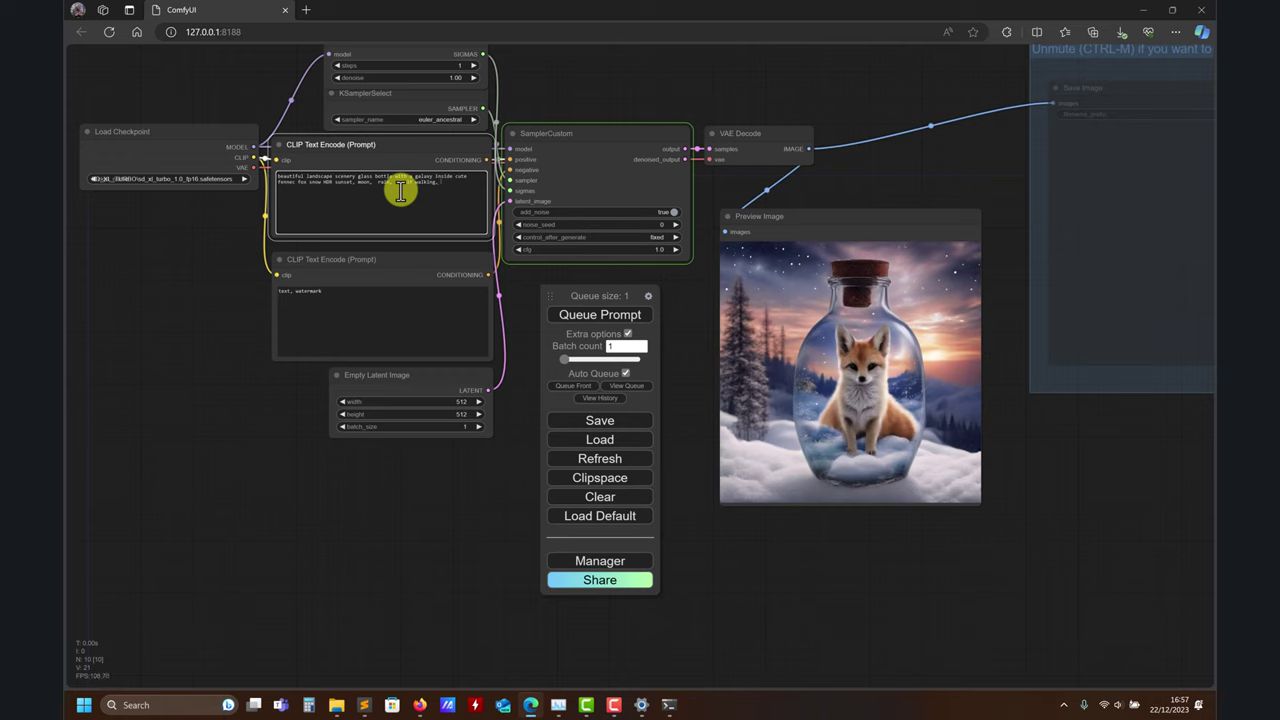
type("blue")
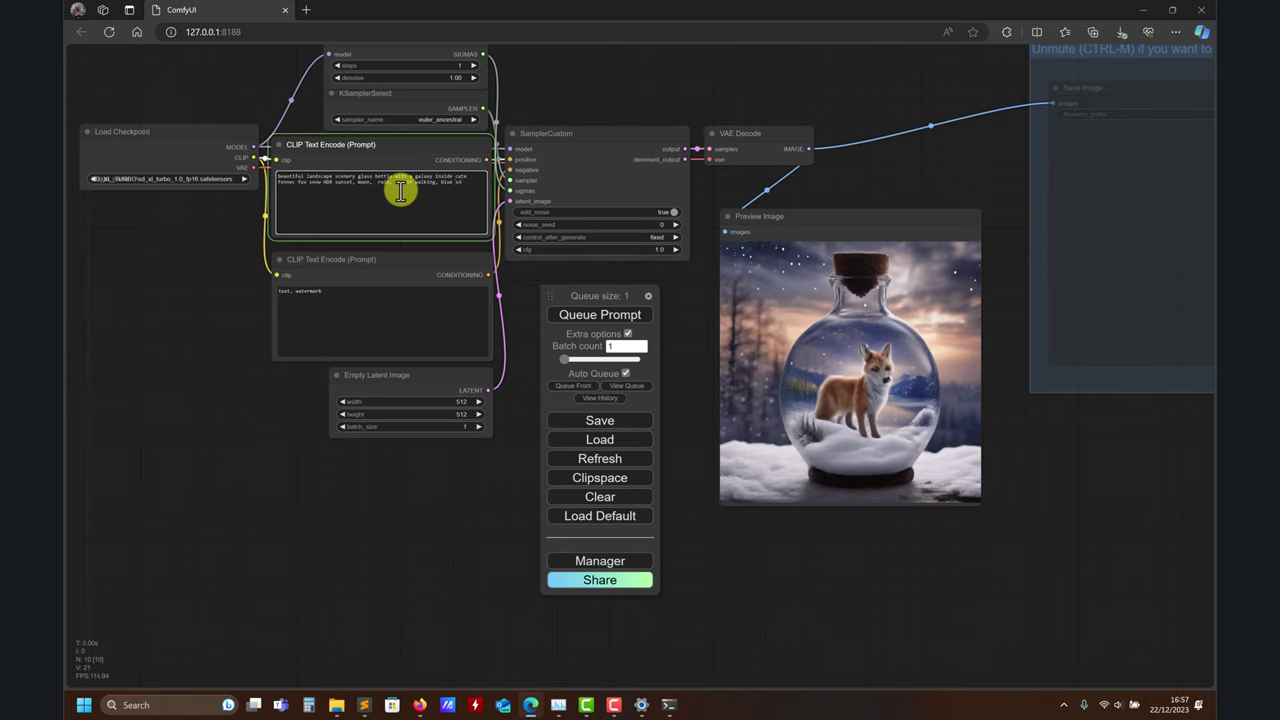
type(" snow, pa")
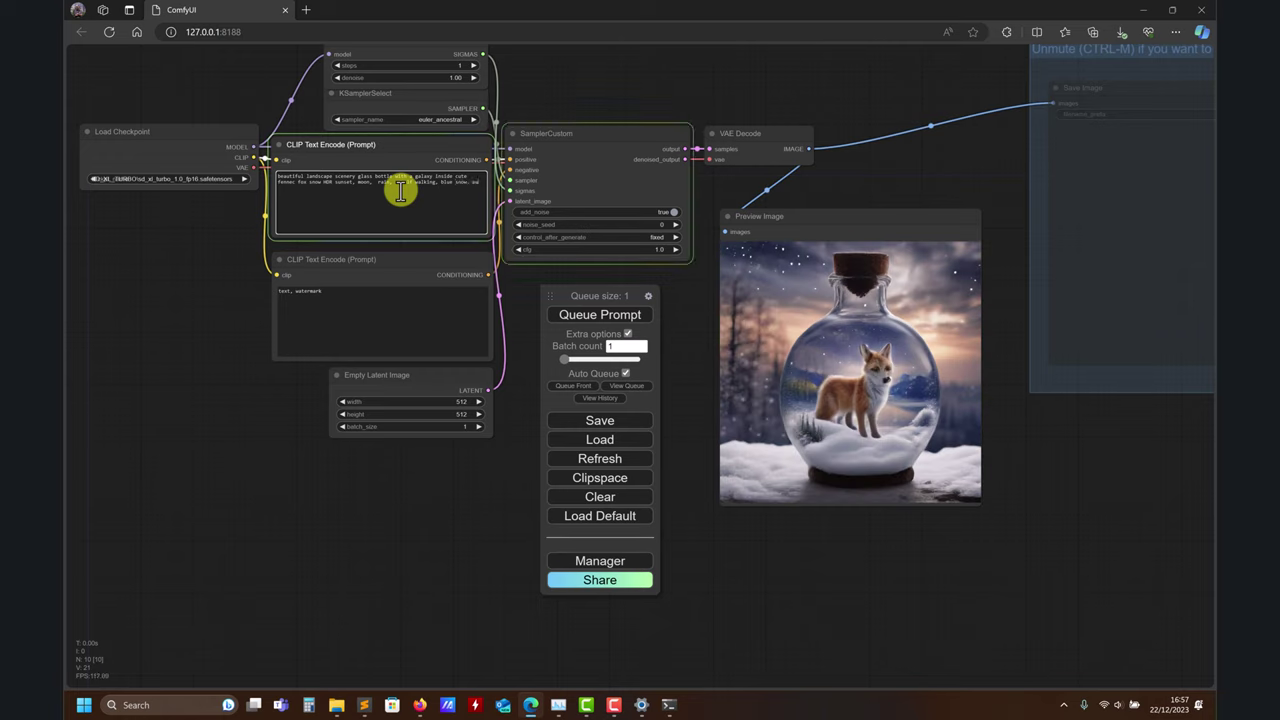
type("nda e")
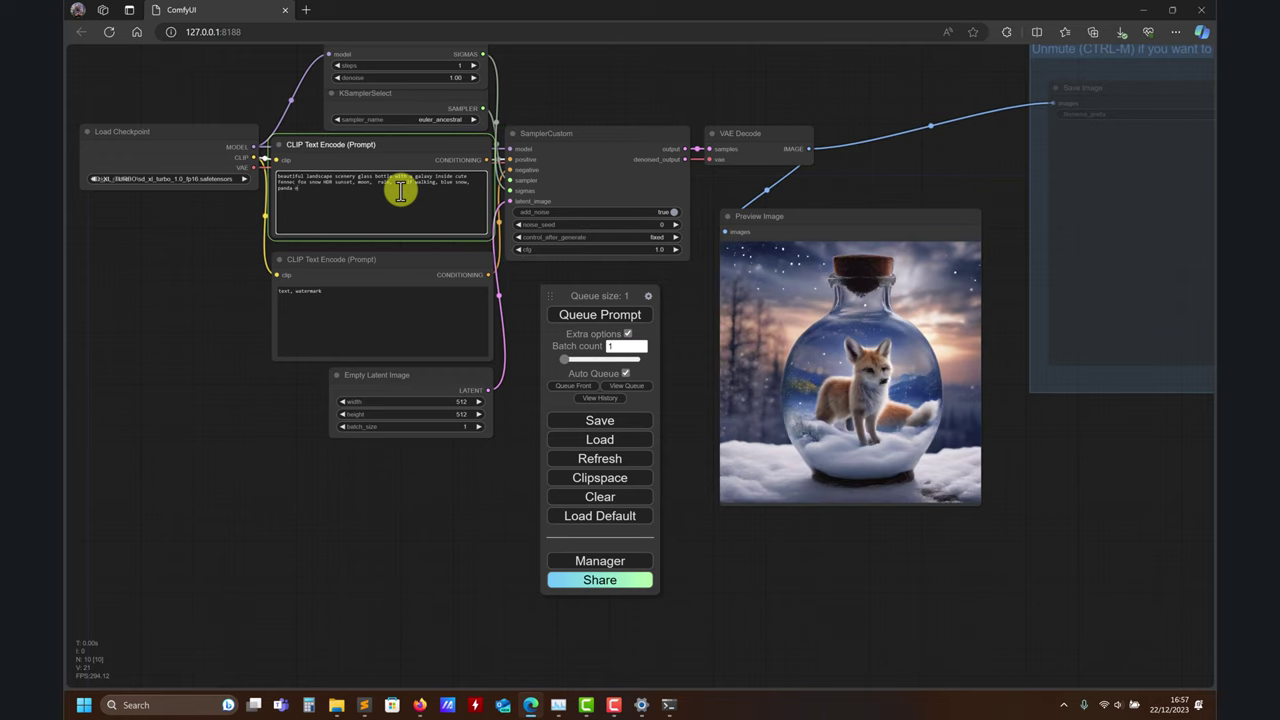
type("ating an icecream")
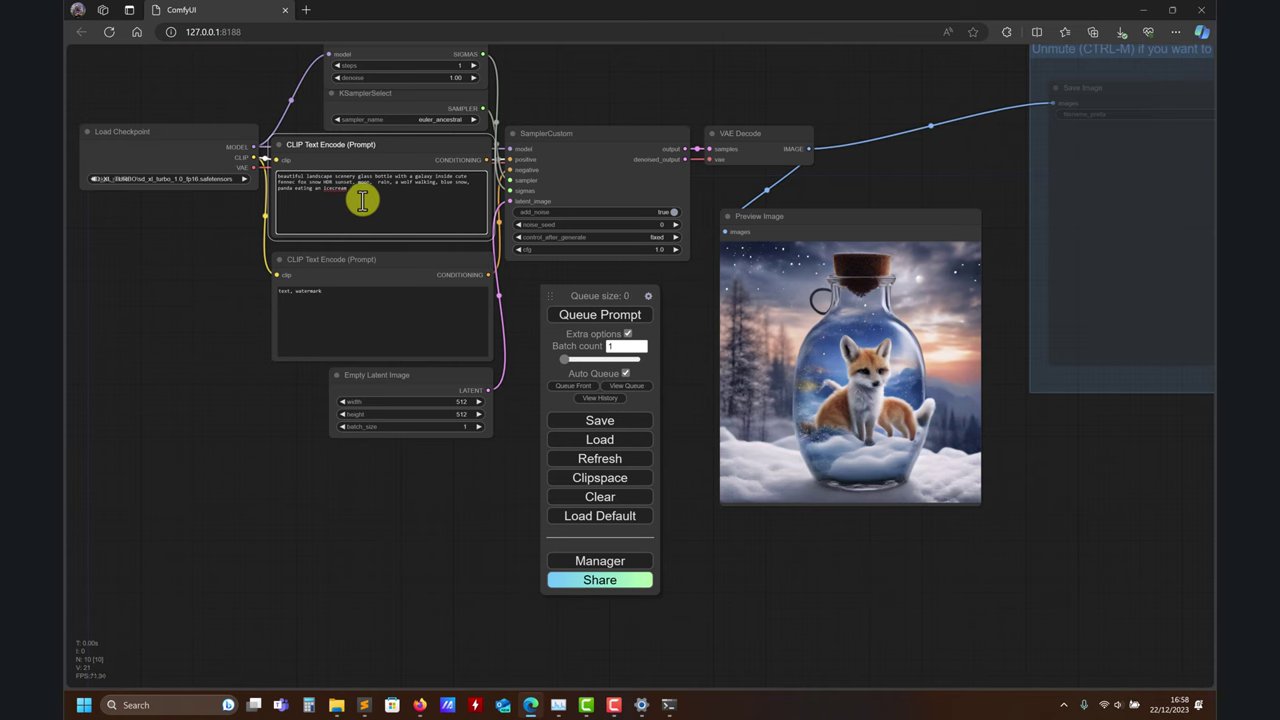
- Replace the whole positive prompt with "a wall, bricks," while Auto Queue is running
scroll(173, 294, "up", 3)
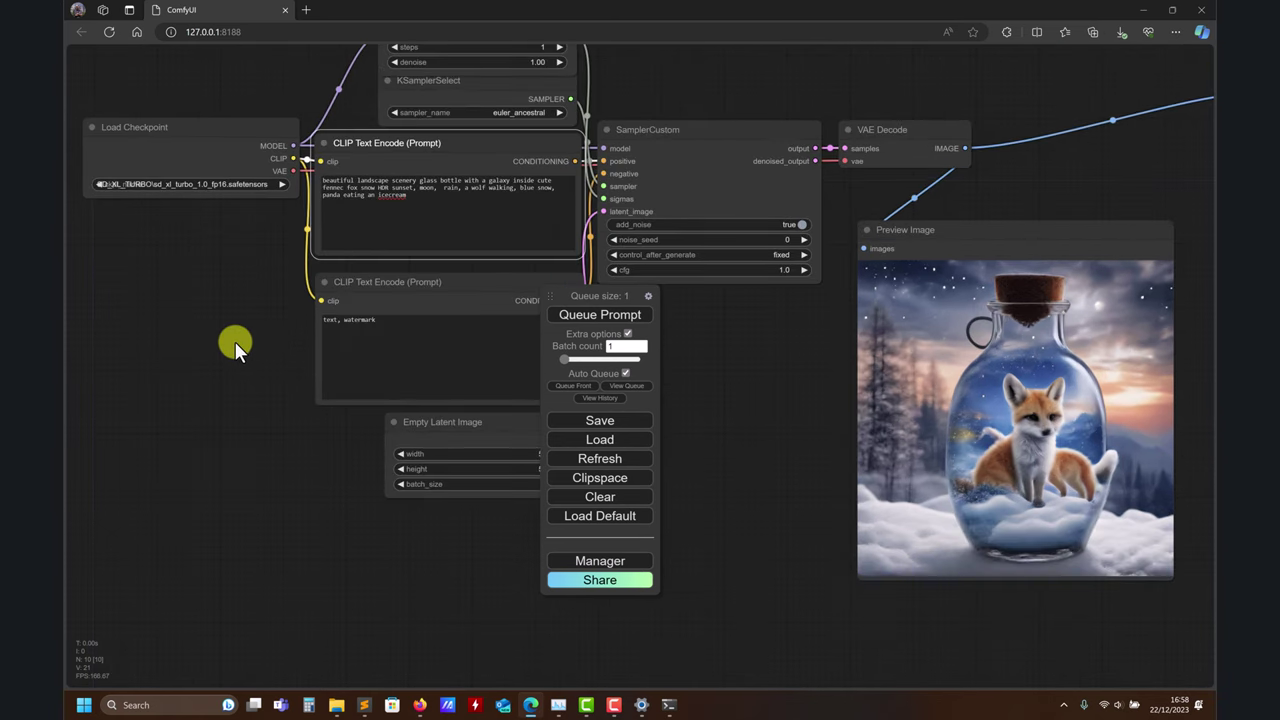
left_click_drag(235, 342, 168, 339)
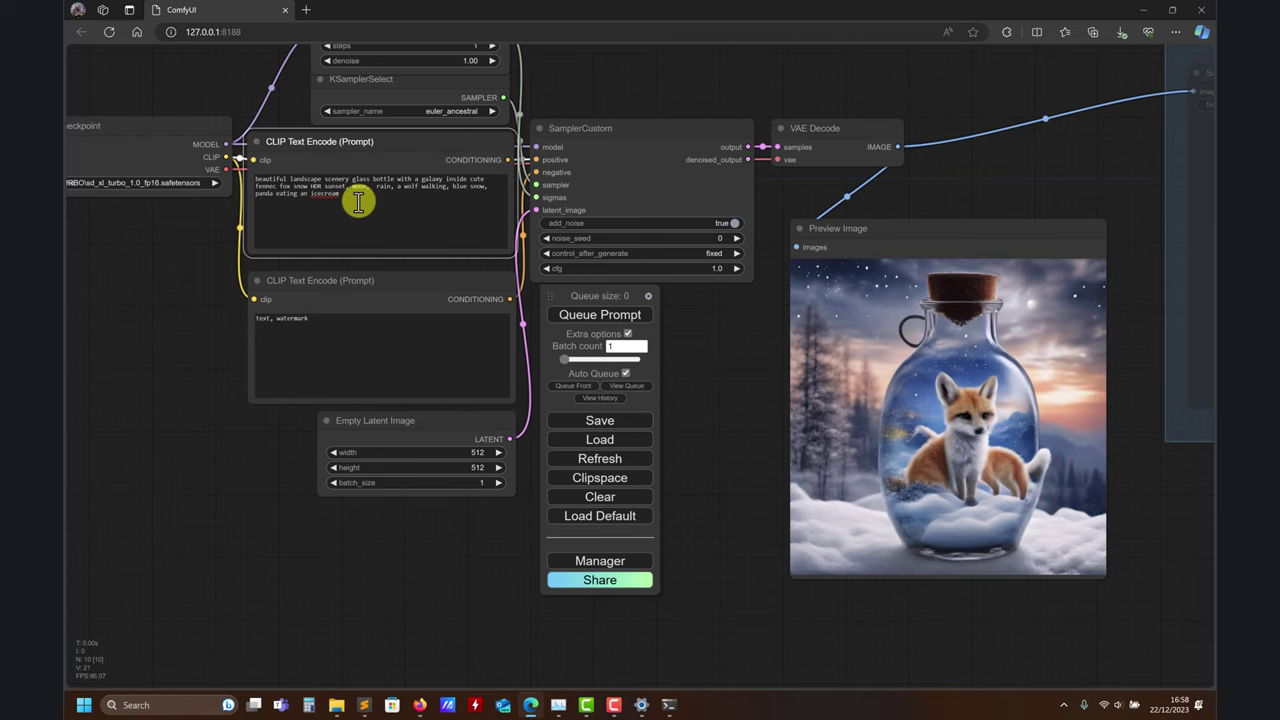
left_click_drag(358, 202, 257, 178)
key("BackSpace")
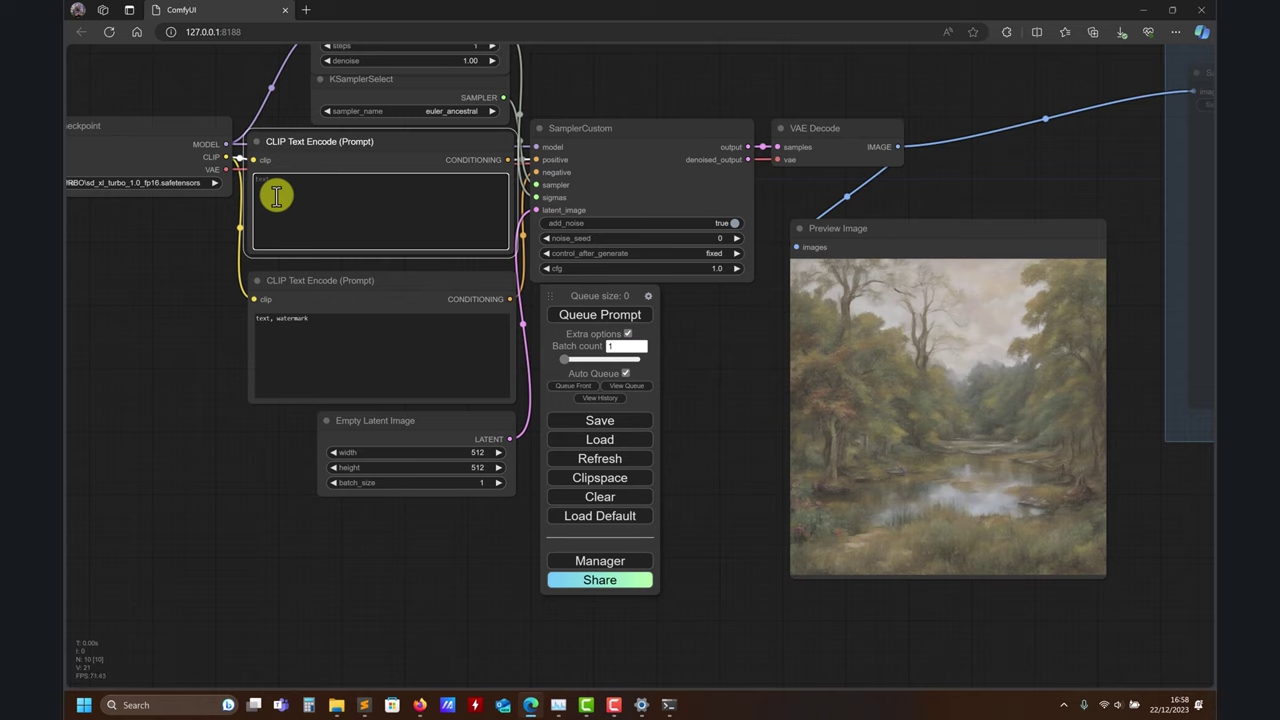
type("a wal")
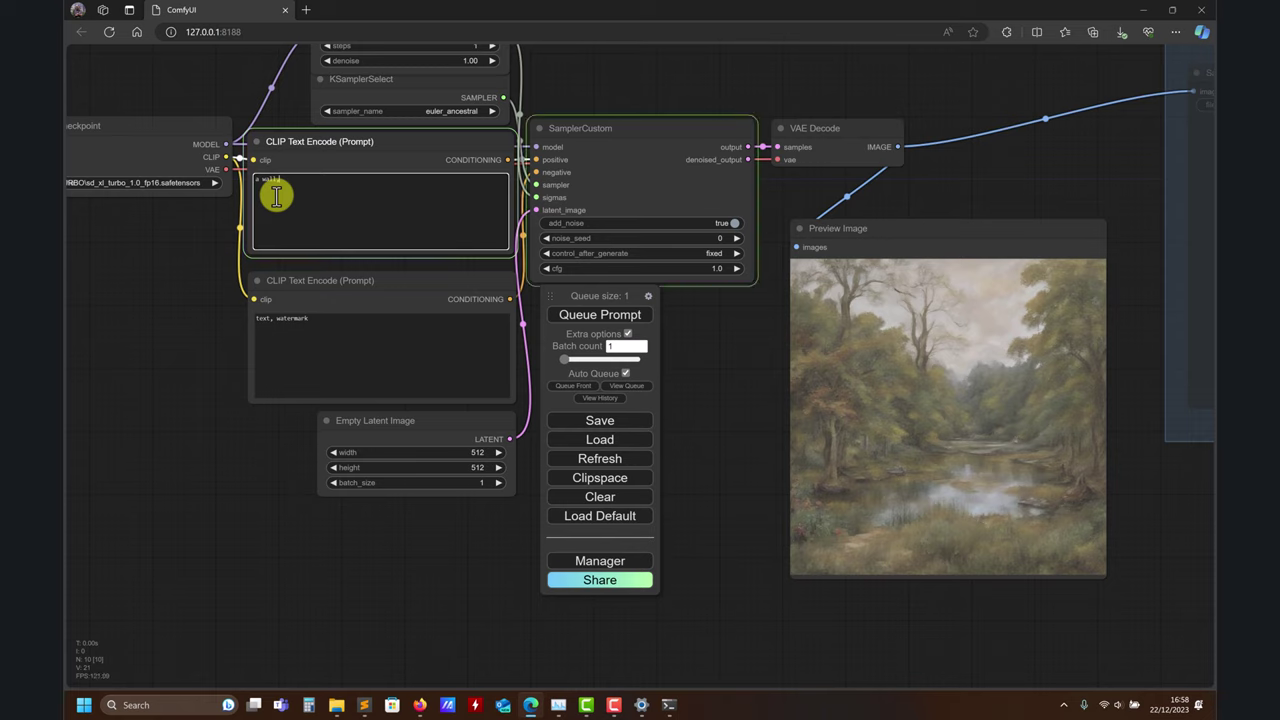
type("l bricks")
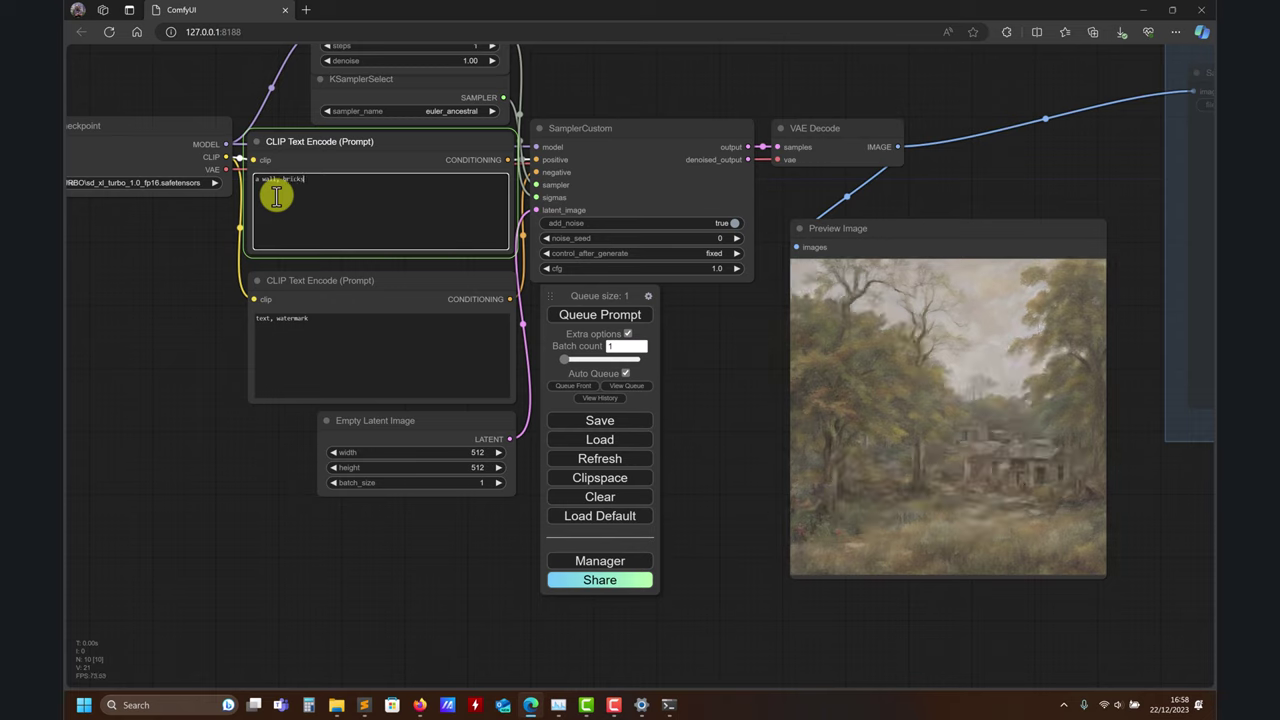
type(",")
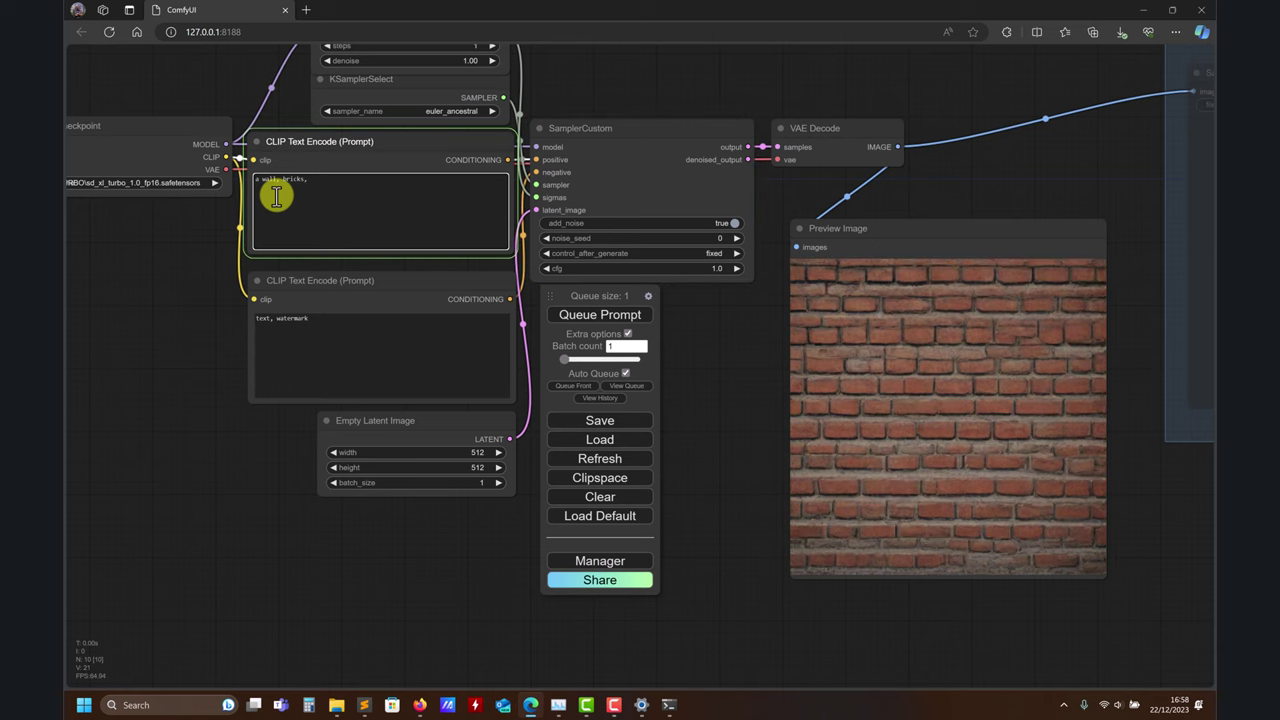
- Append "blue sky, with a graffiti" to the positive prompt, correcting the misspelled last word with the suggested spelling "graffiti"
type("lue sk")
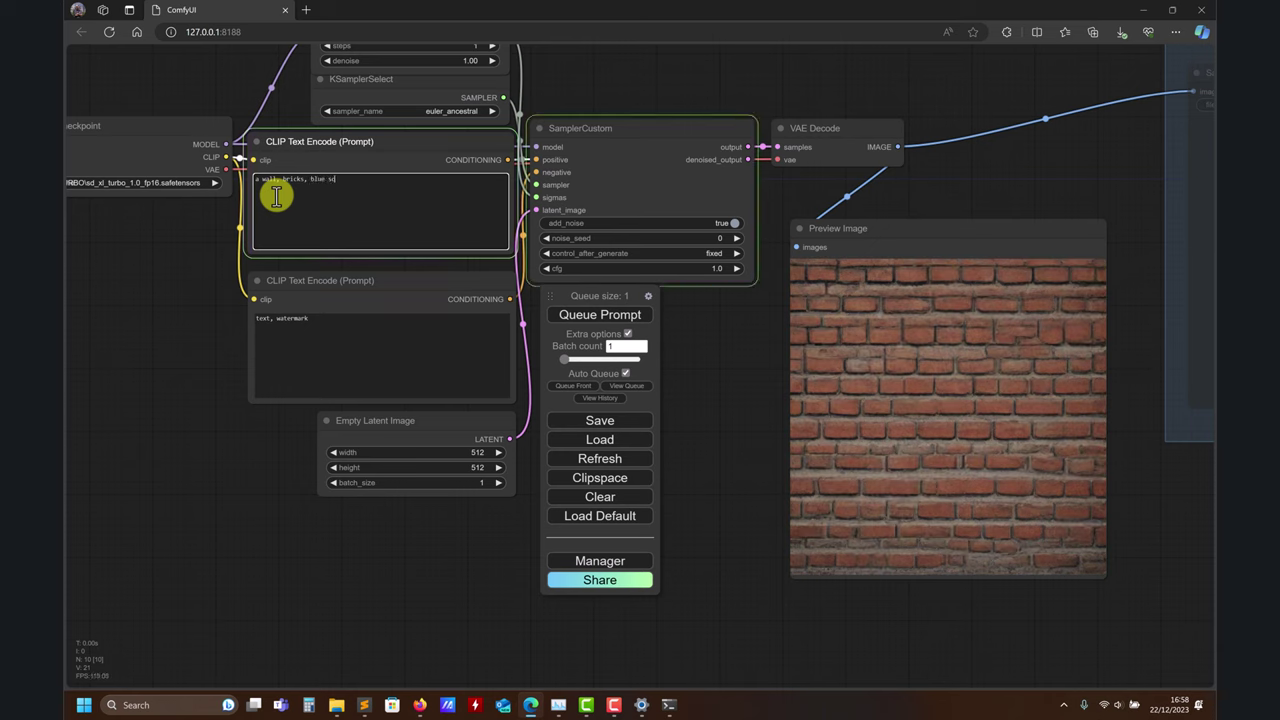
type("y,")
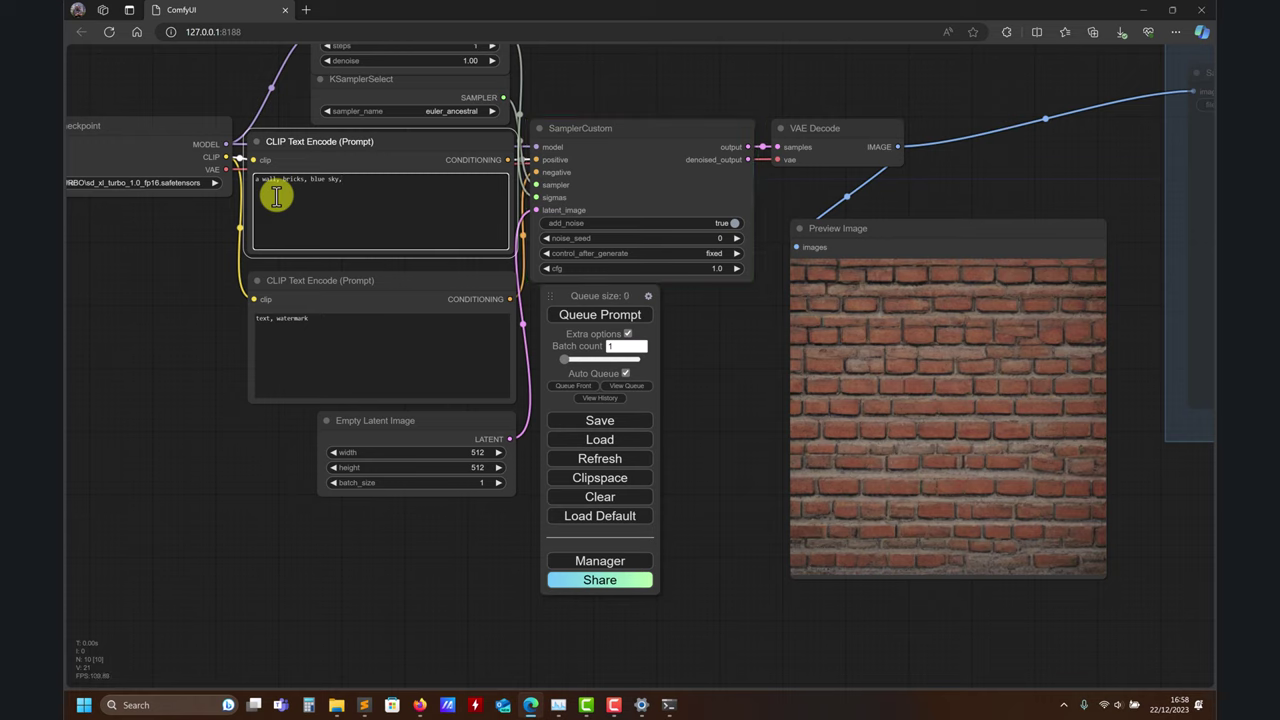
type(" wit")
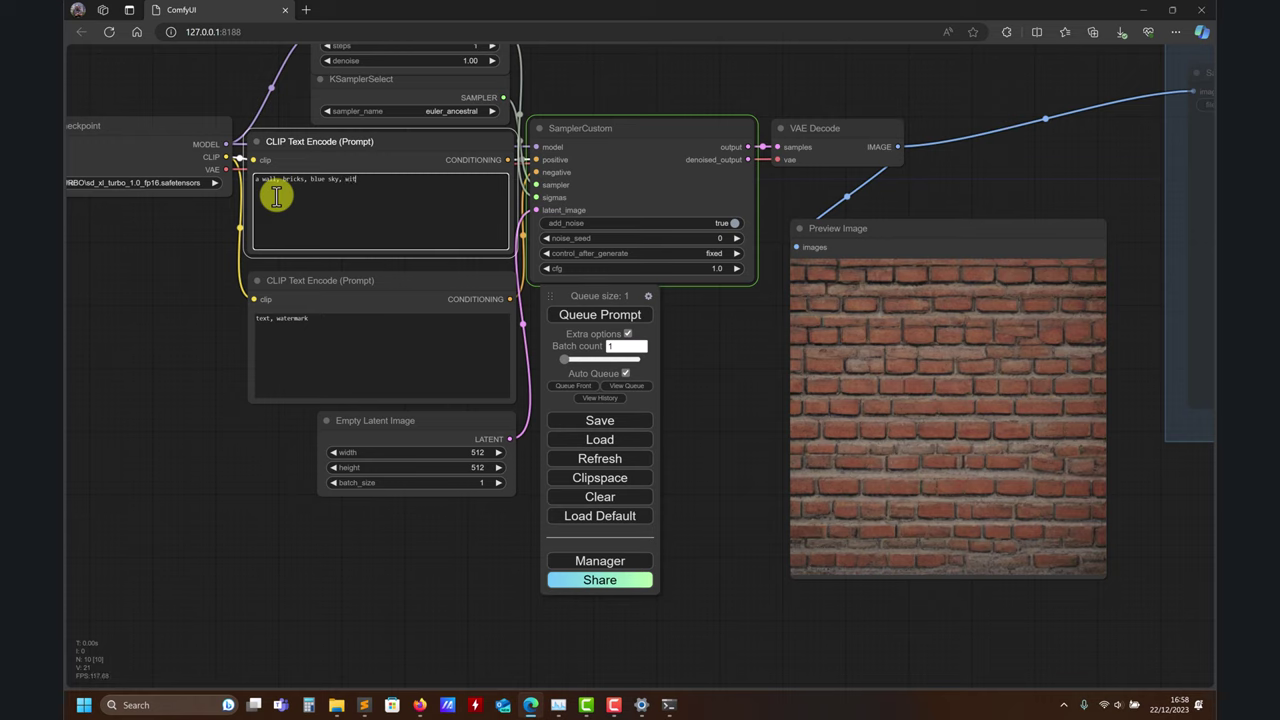
type("h a graffiti")
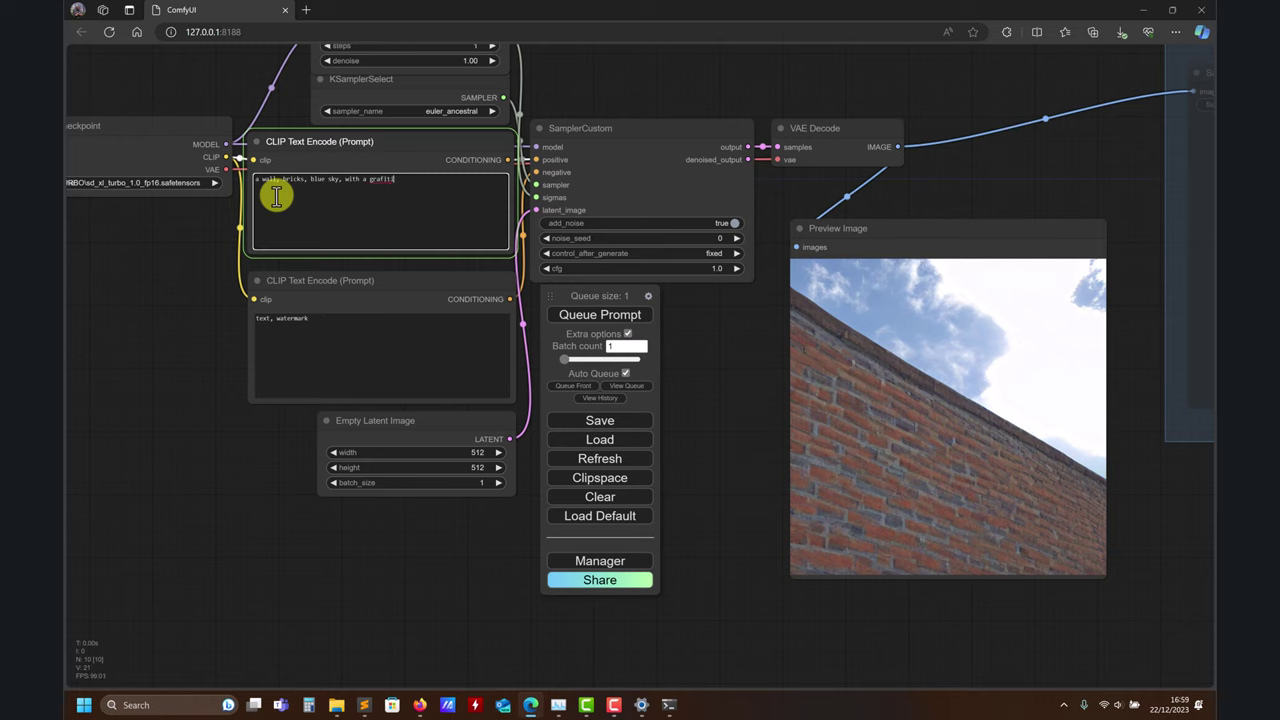
right_click(380, 178)
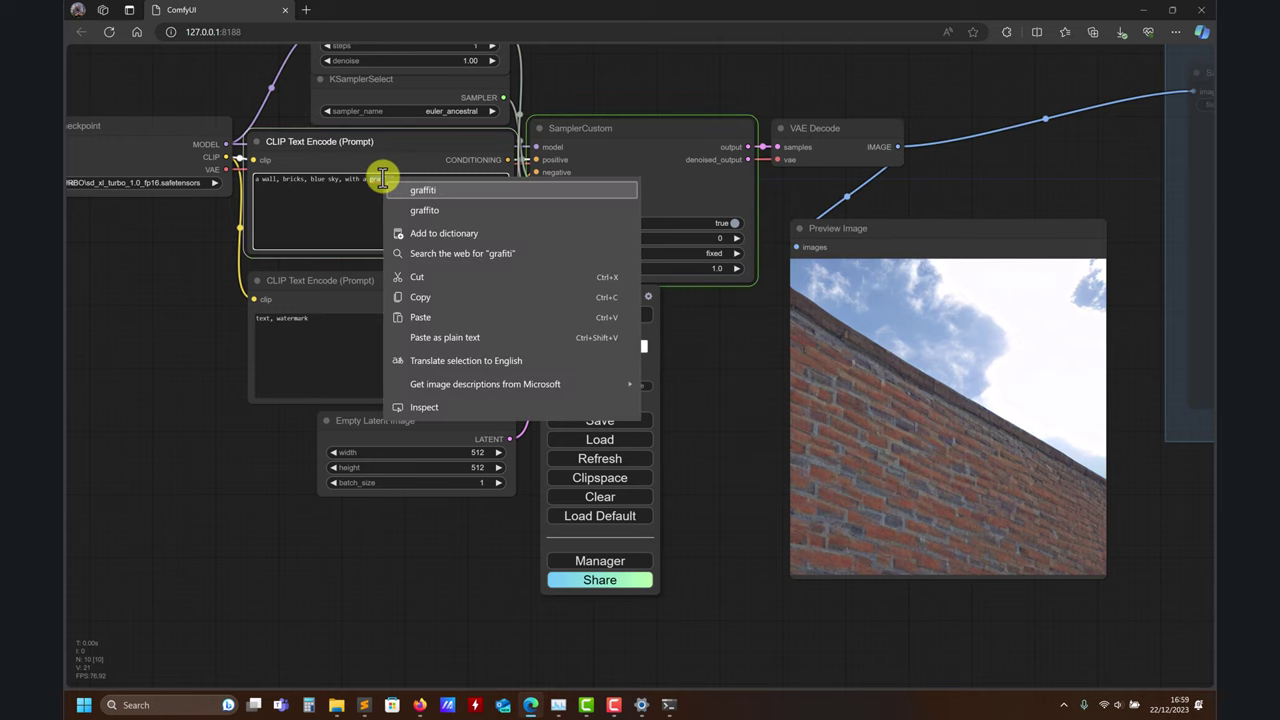
left_click(451, 190)
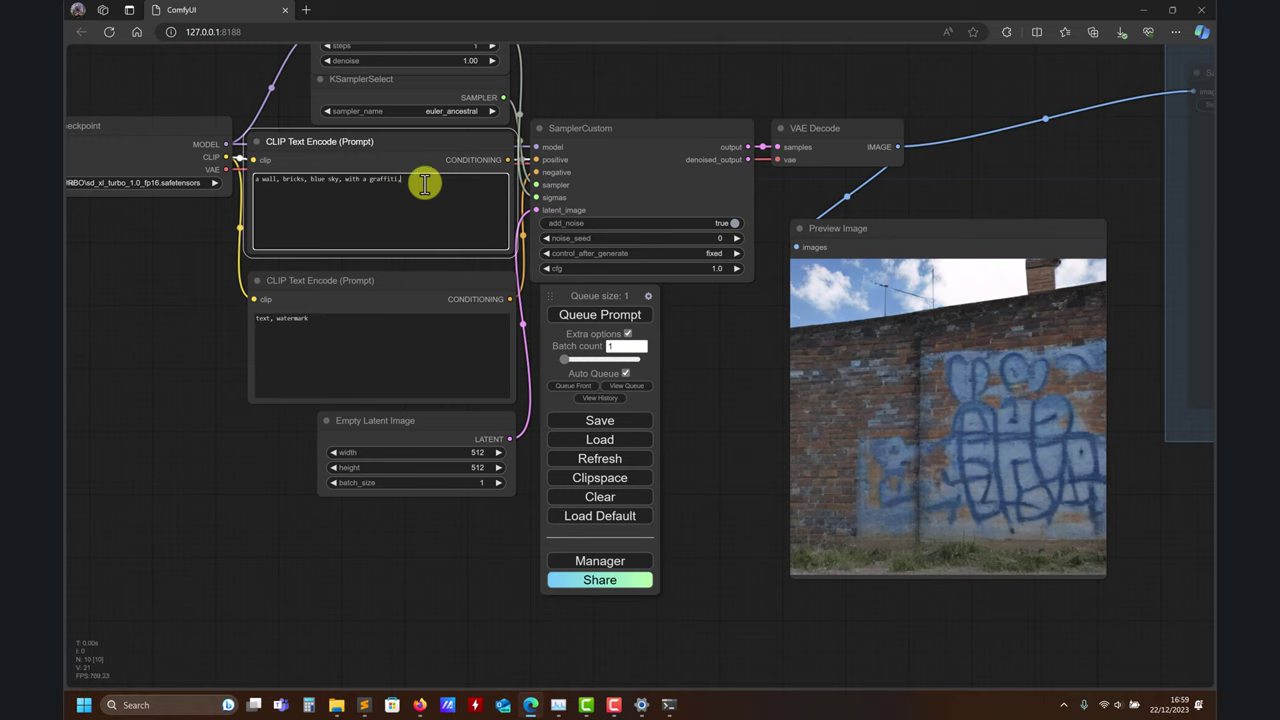
- Extend the positive prompt with "a hole, razor wire" and queue it
type("bri")
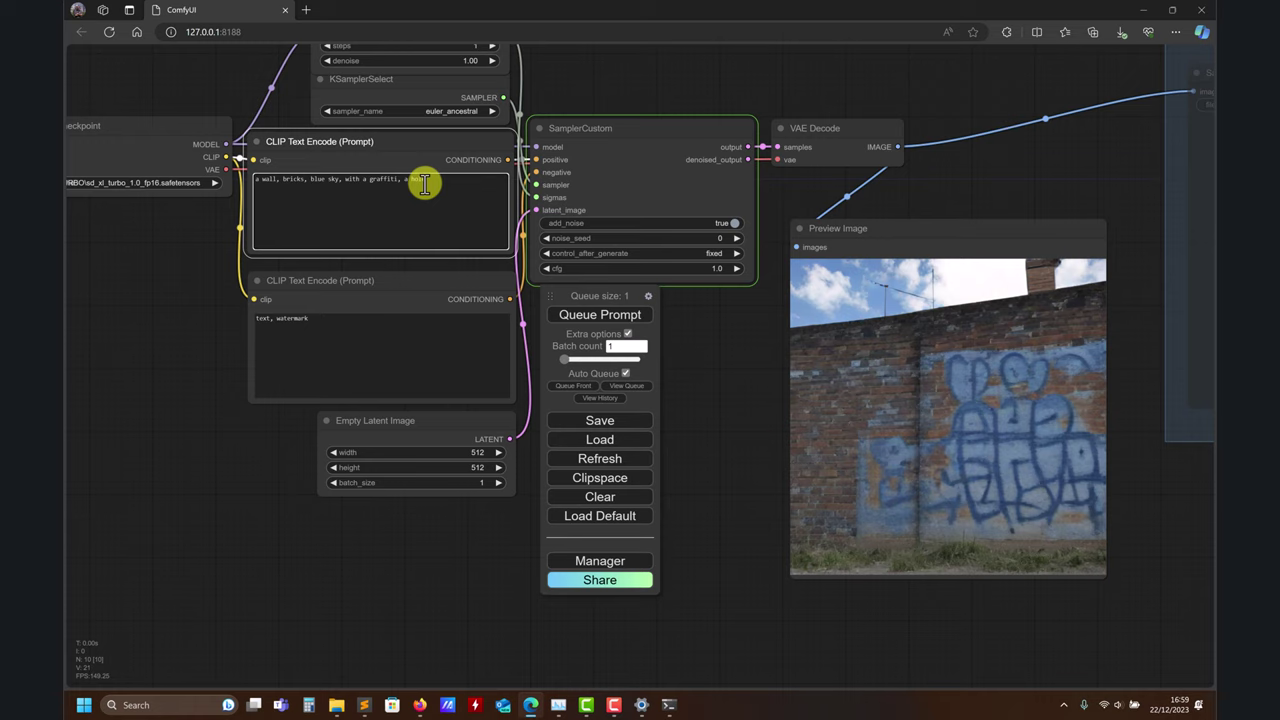
type(" razor ")
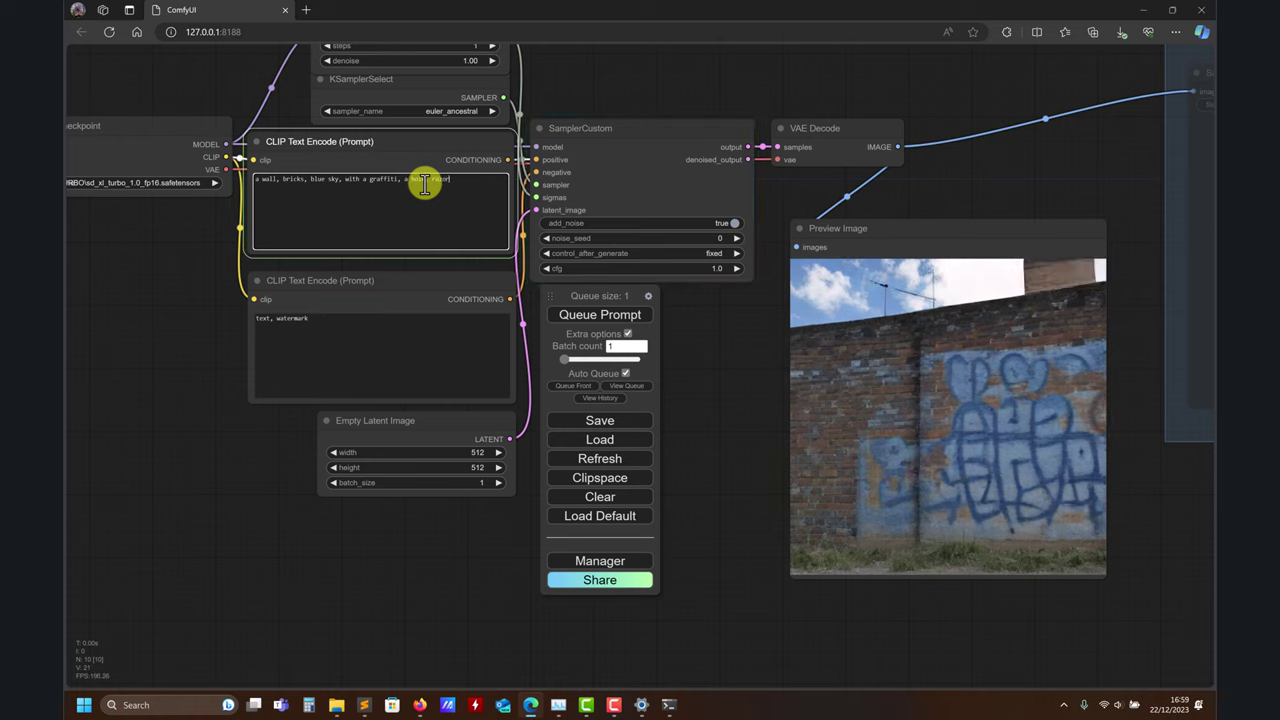
type("wire")
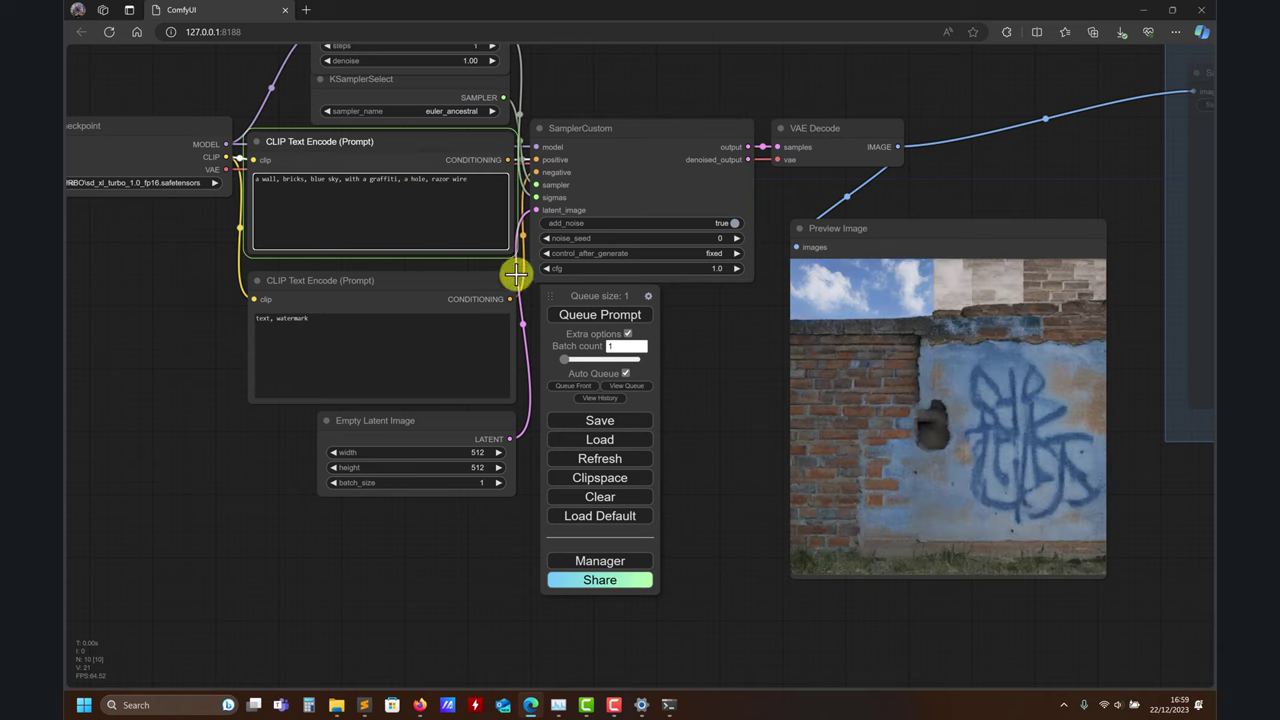
left_click(572, 316)
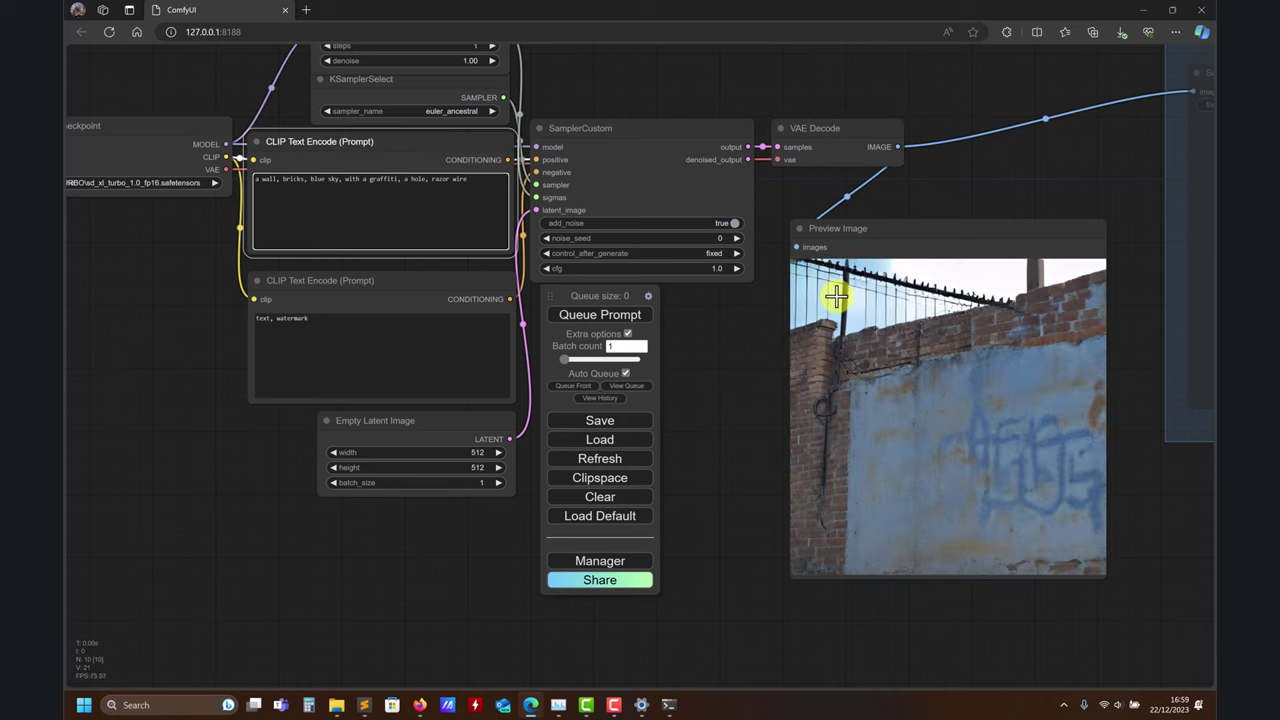
- Clear the brick wall prompt and enter "pikachu, with a cowbay hat," as the positive prompt
triple_click(480, 187)
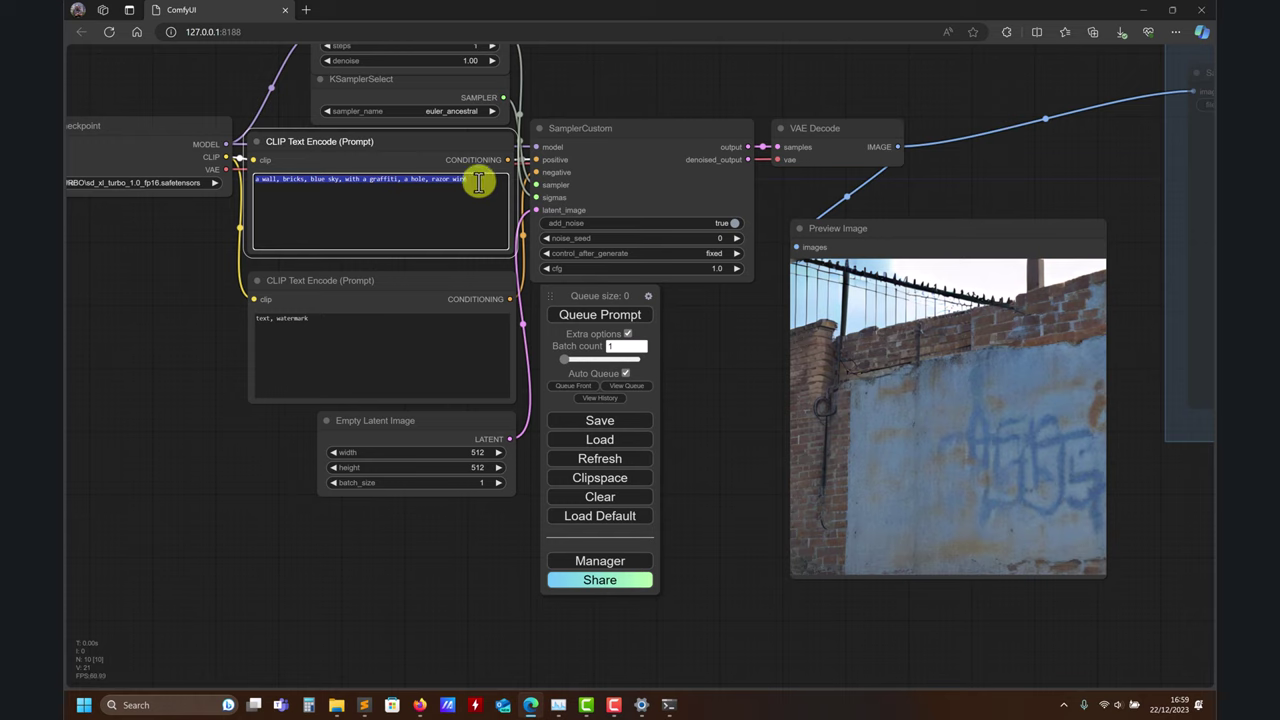
key("BackSpace")
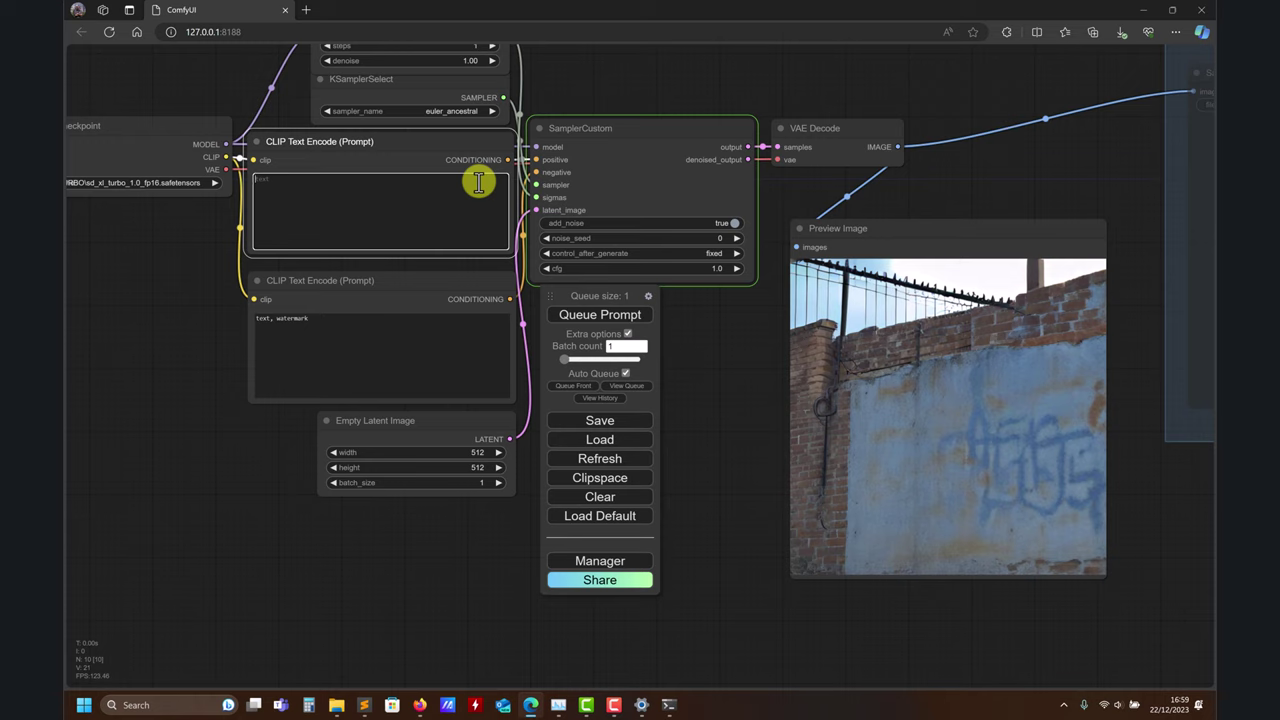
type("pi")
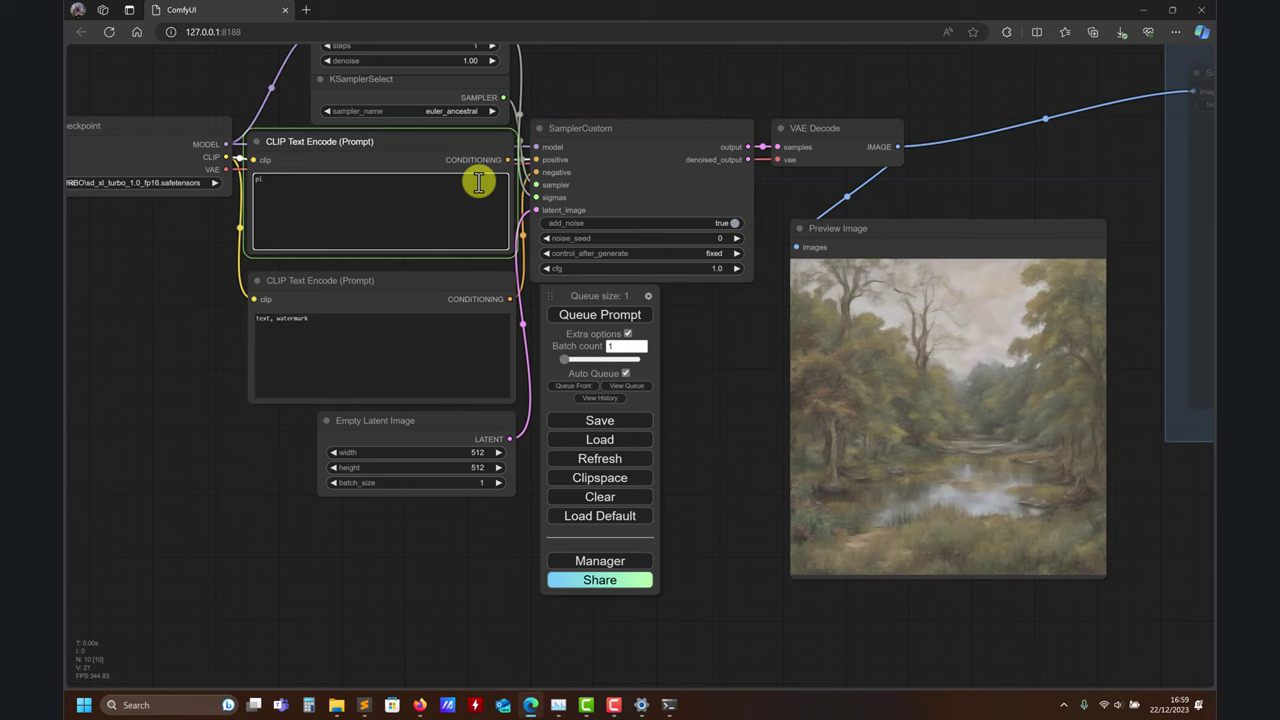
type("kachu,")
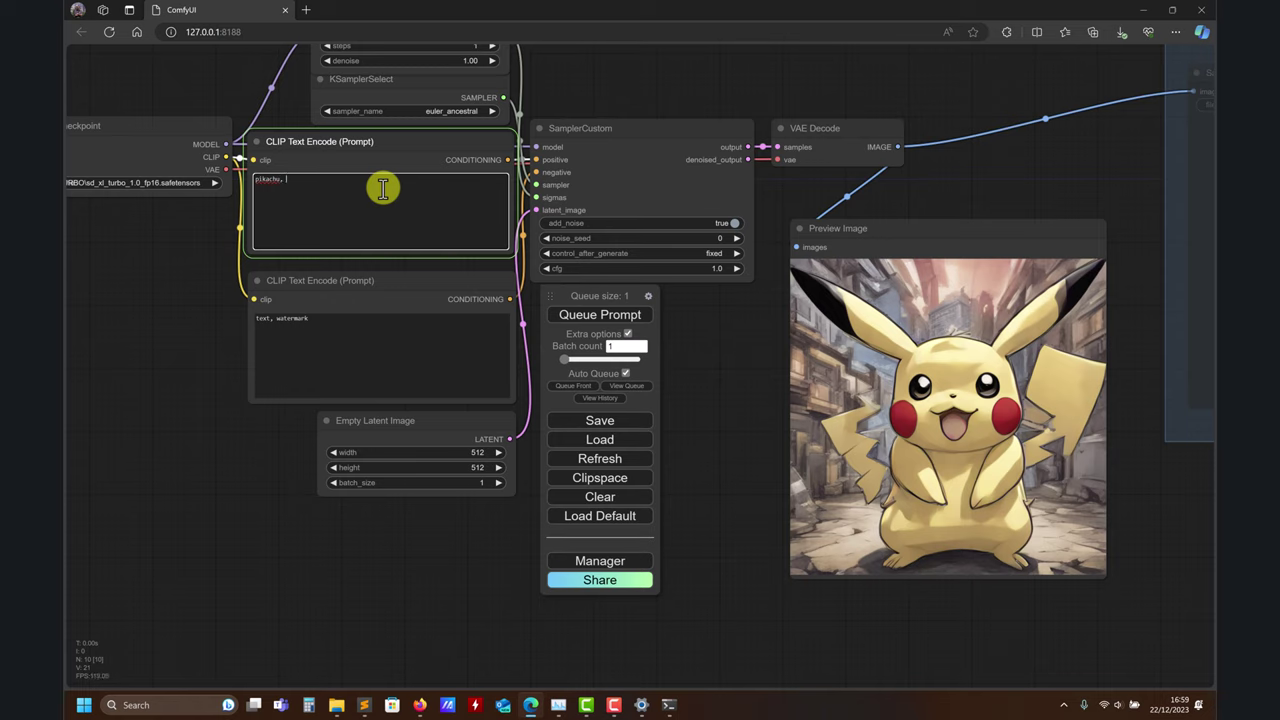
type("with a co")
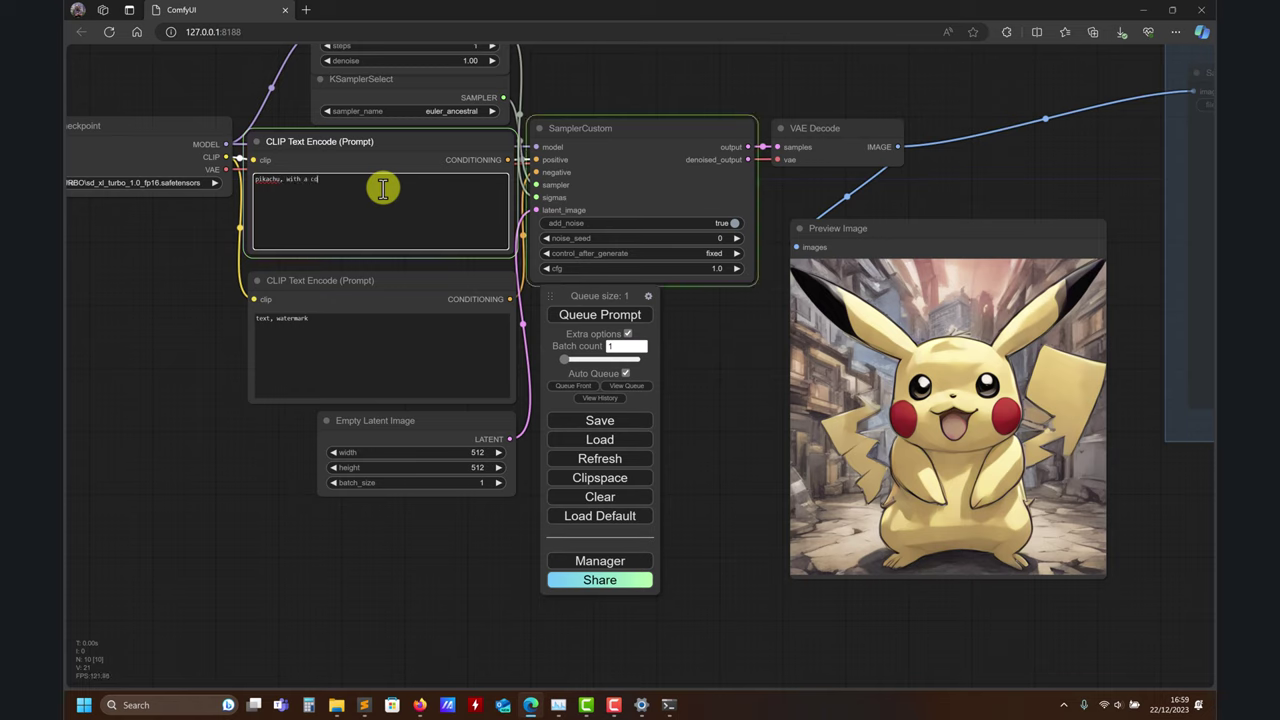
type("wboy")
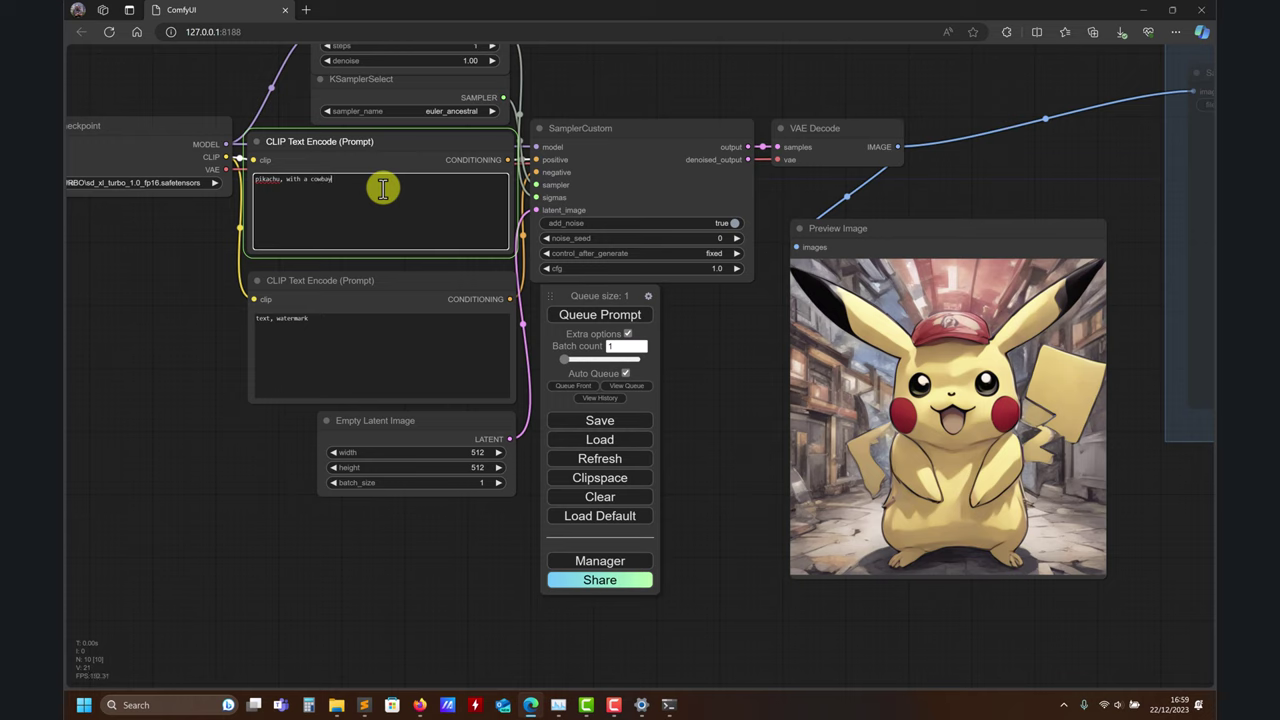
type(" hat")
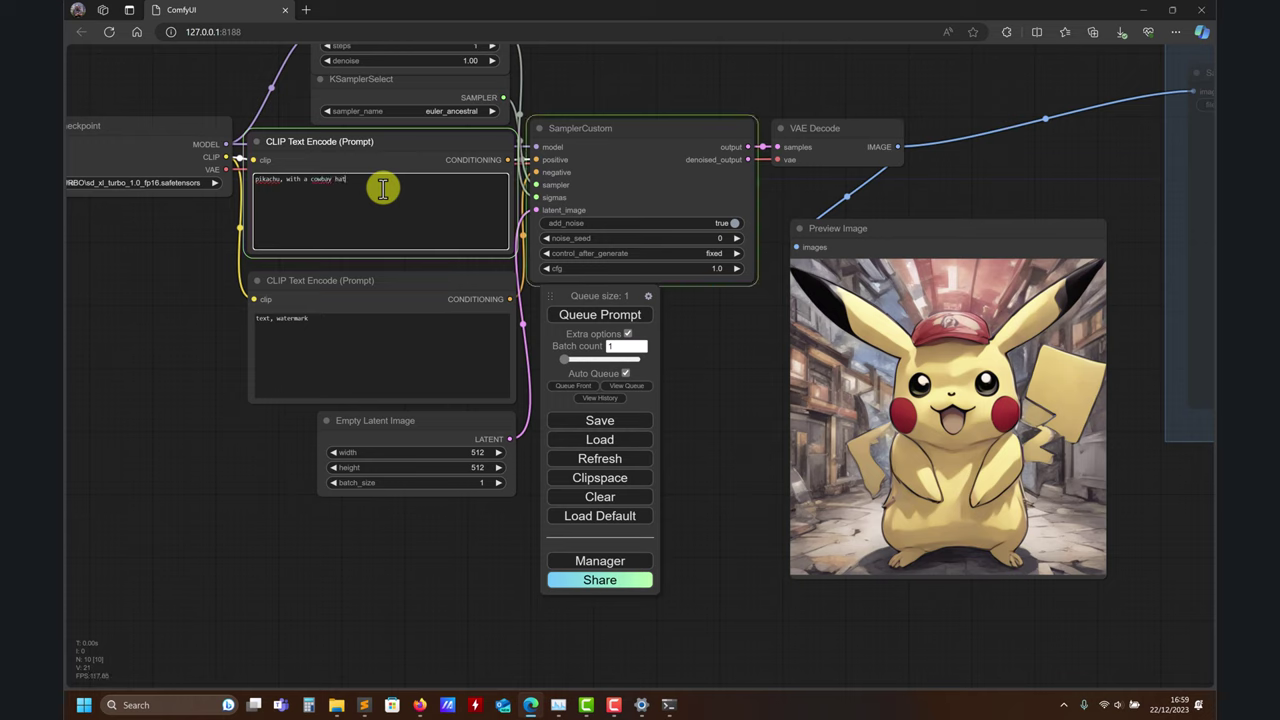
type(",")
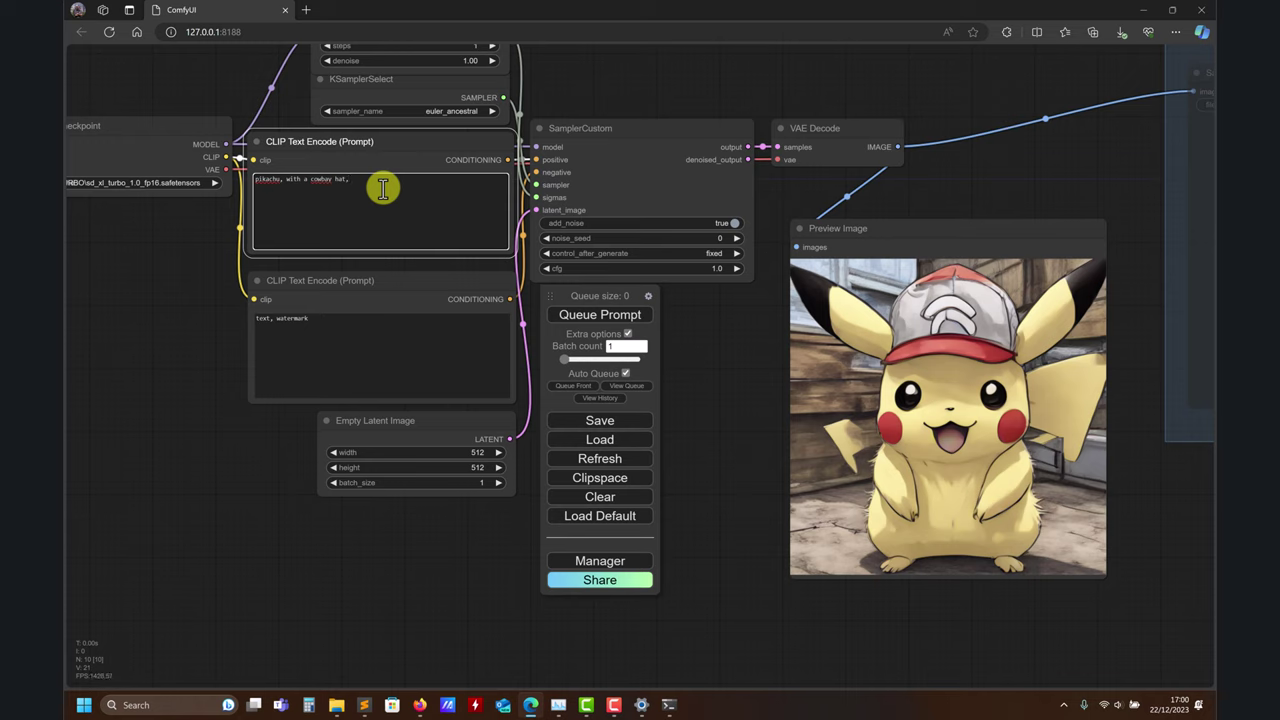
- Replace the hat description after "pikachu," in the positive prompt with "mohawk hairstyle,"
key("BackSpace")
key("BackSpace")
key("BackSpace")
key("BackSpace")
key("BackSpace")
key("BackSpace")
key("BackSpace")
key("BackSpace")
key("BackSpace")
key("BackSpace")
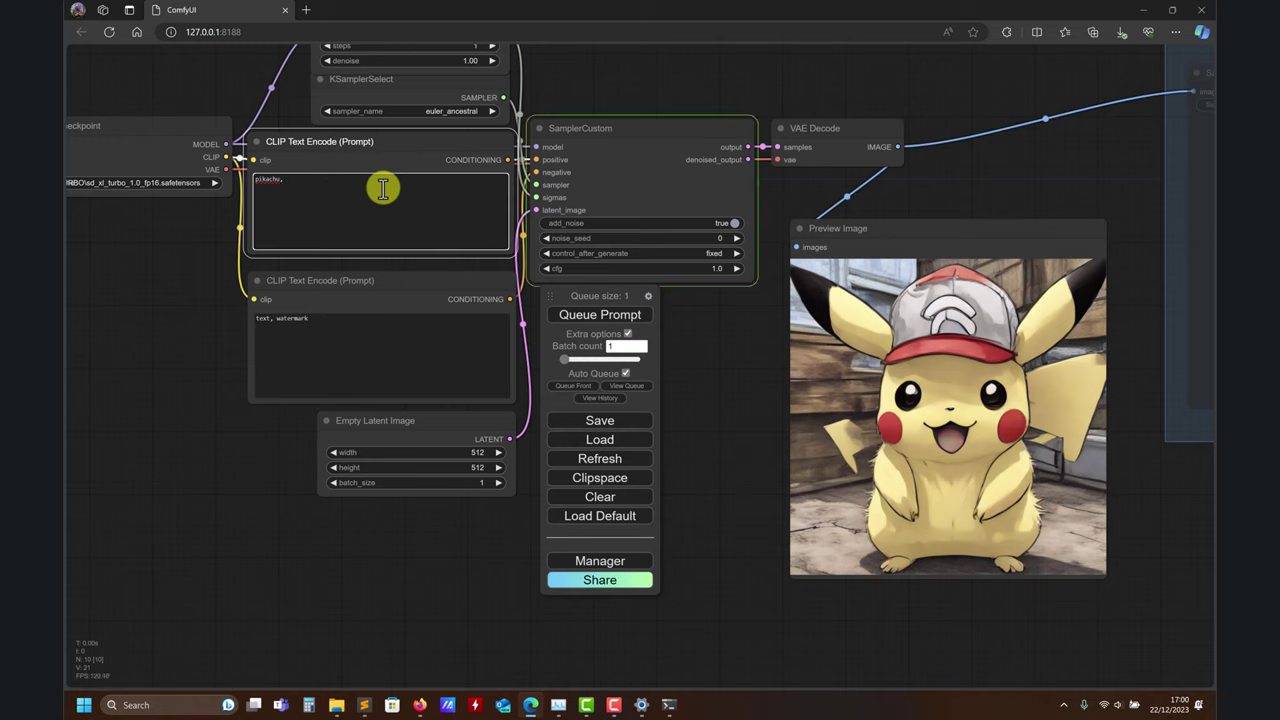
type("moha")
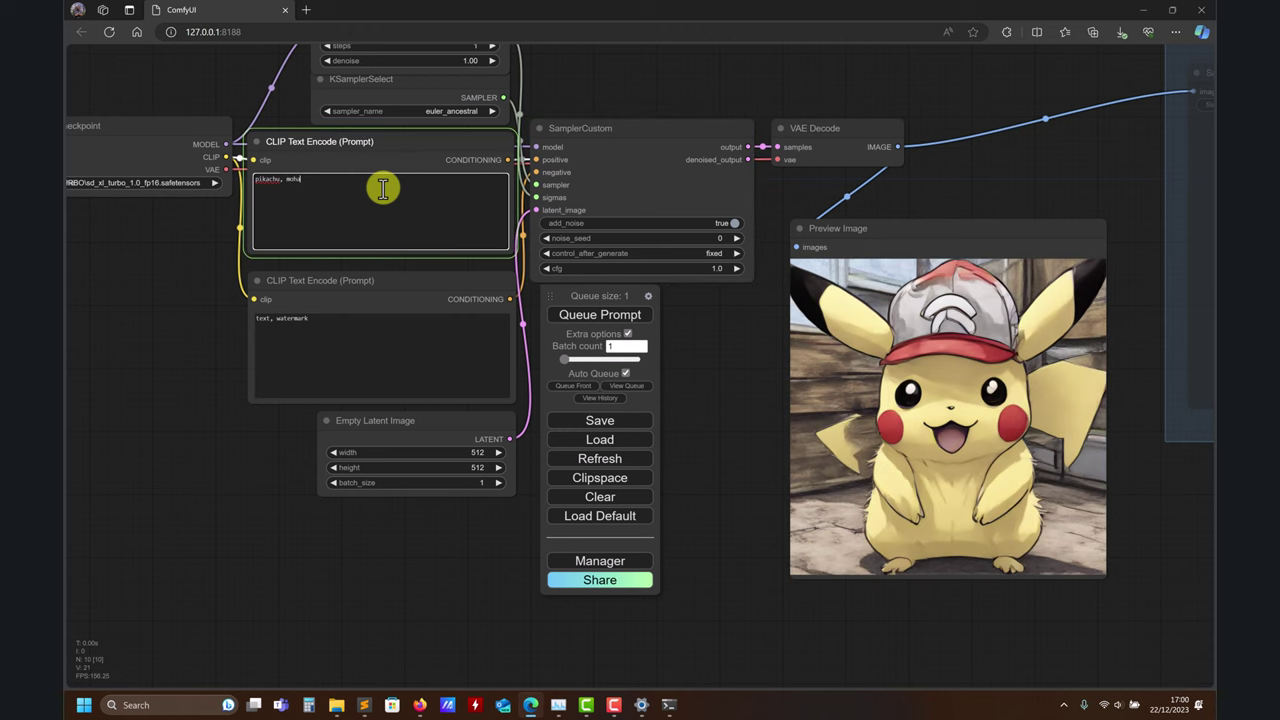
type("wk hair")
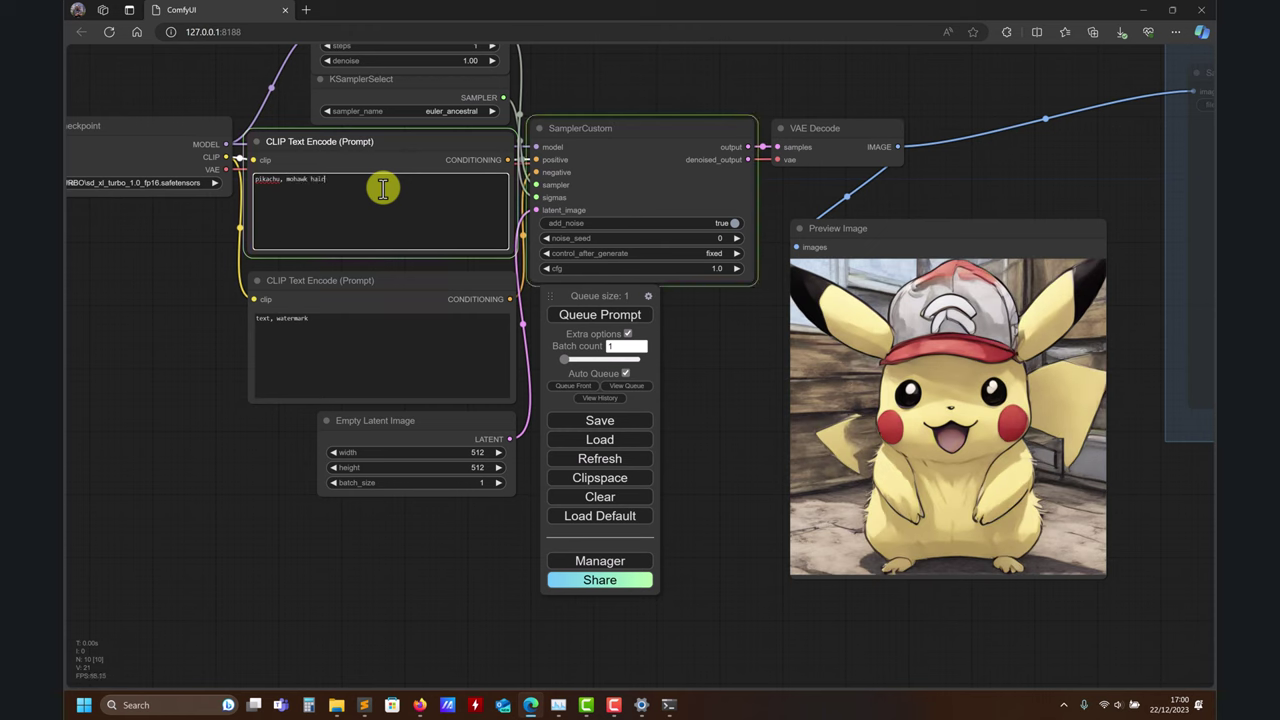
type("style,")
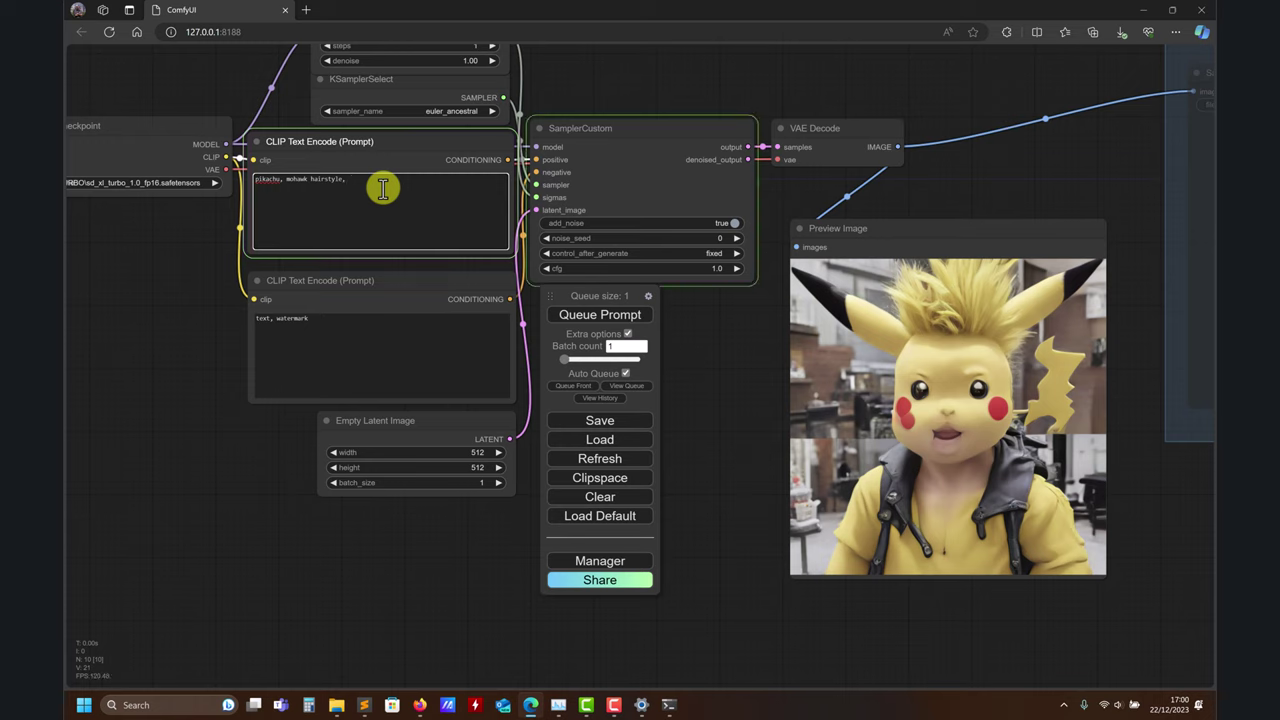
- Append "sunglasses, riding a scooter" to the pikachu positive prompt
type("sungla")
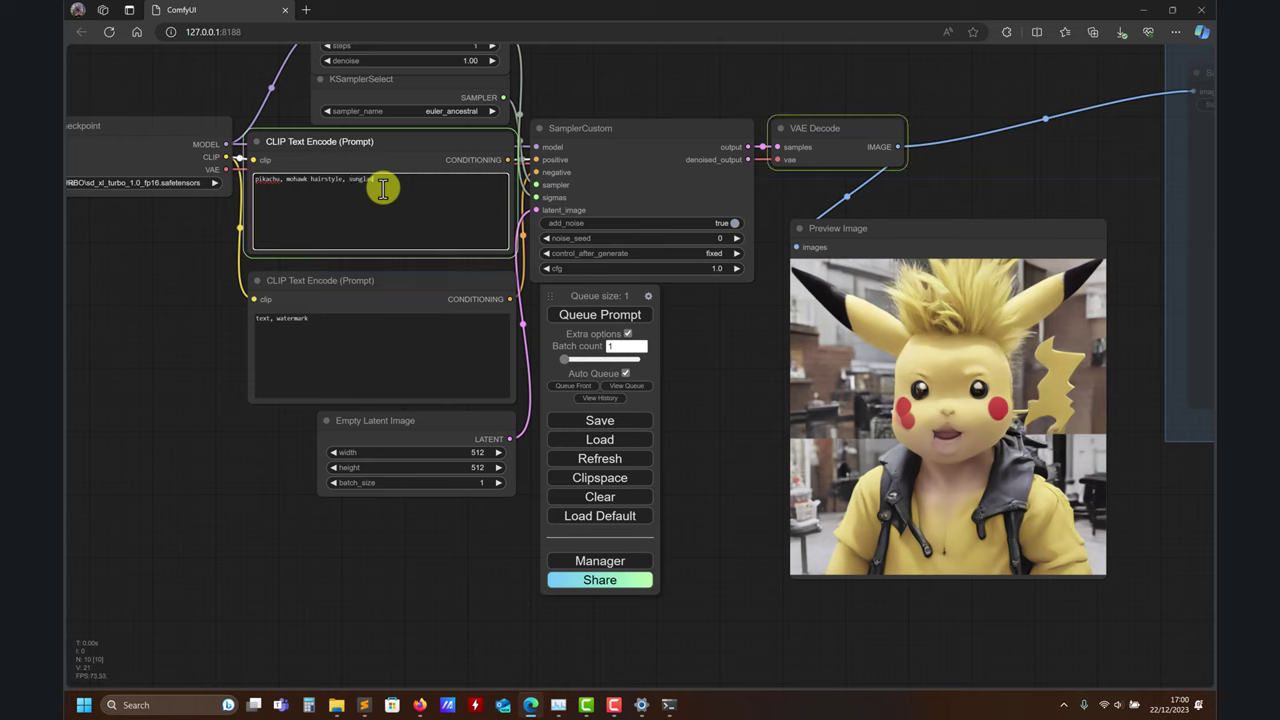
type("sses")
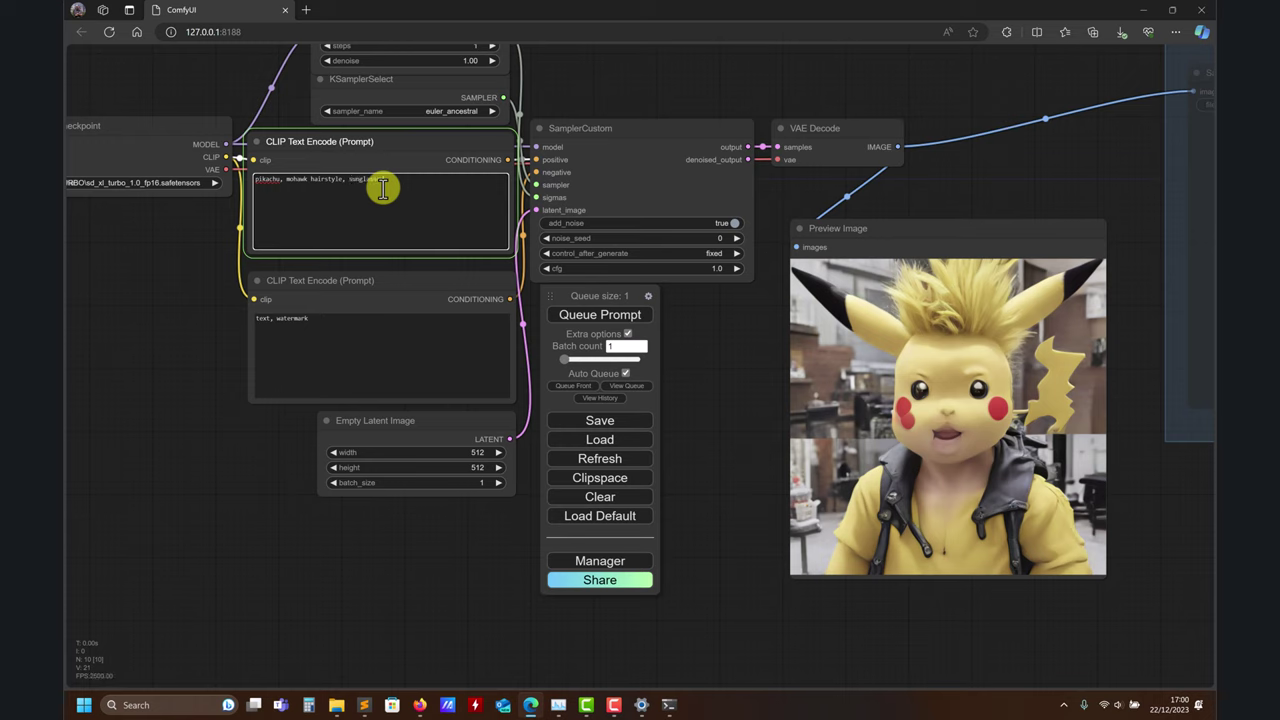
type(", riding")
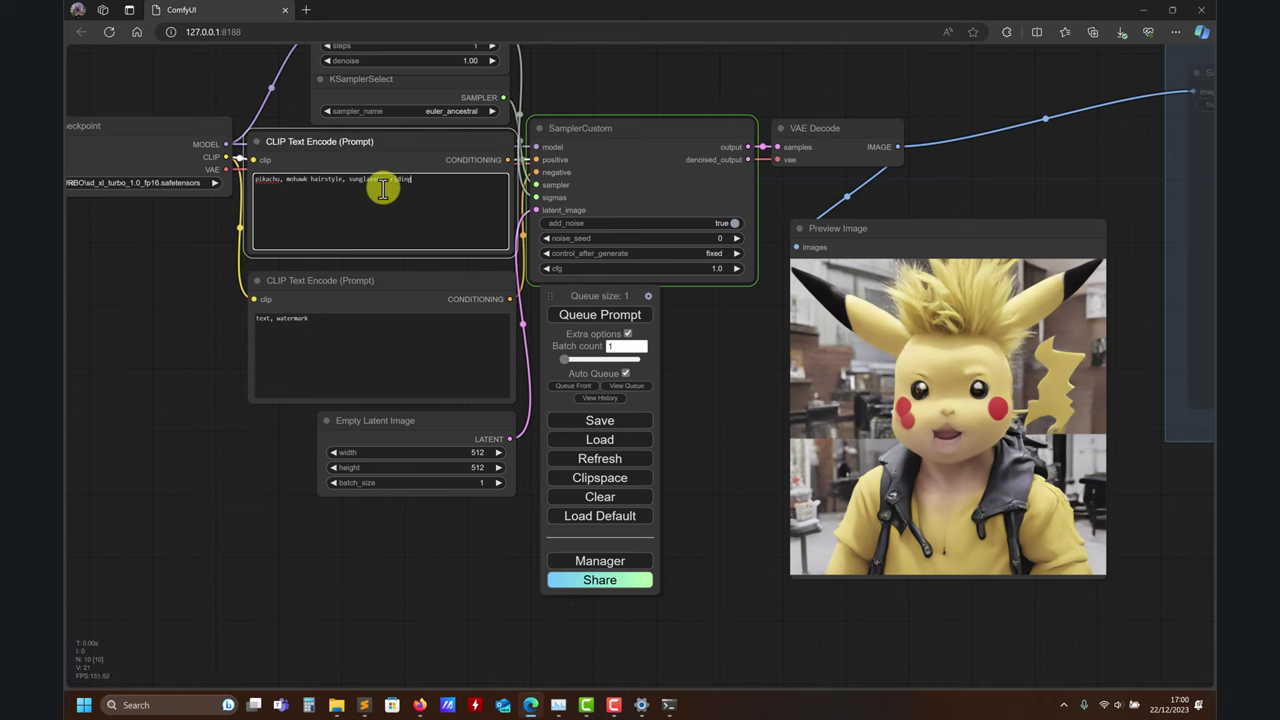
type(" a ")
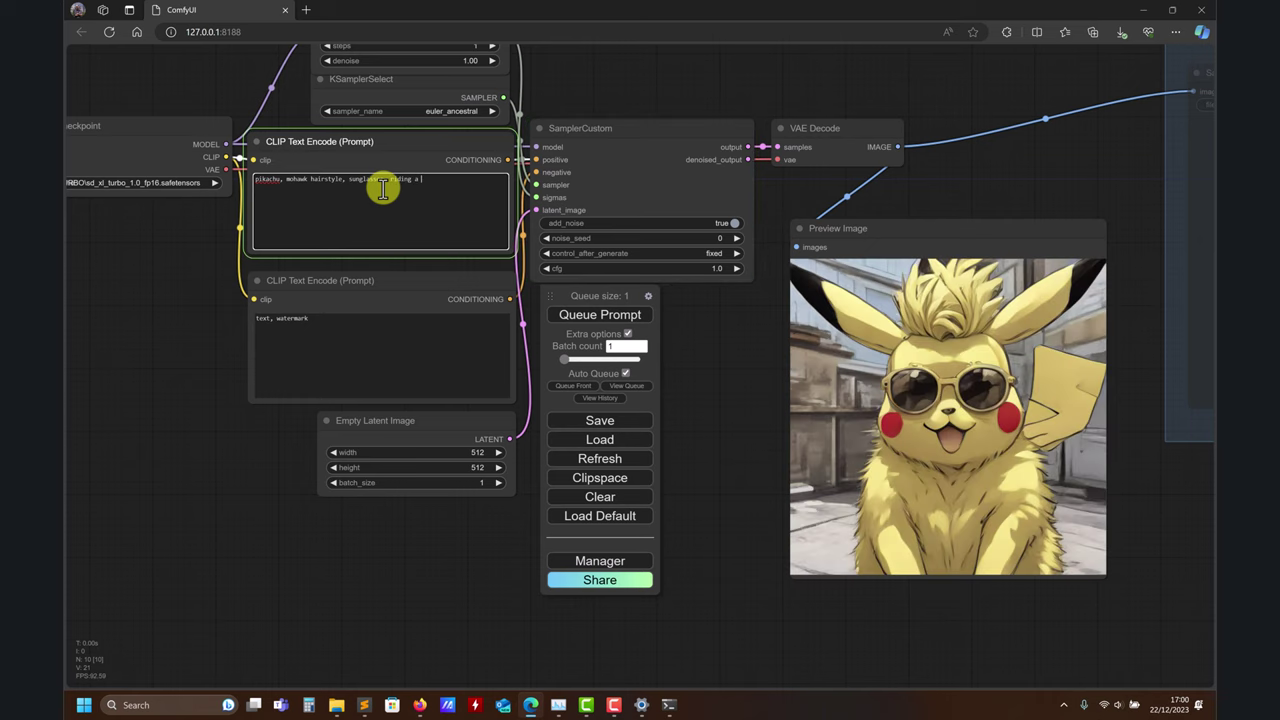
type("scooter")
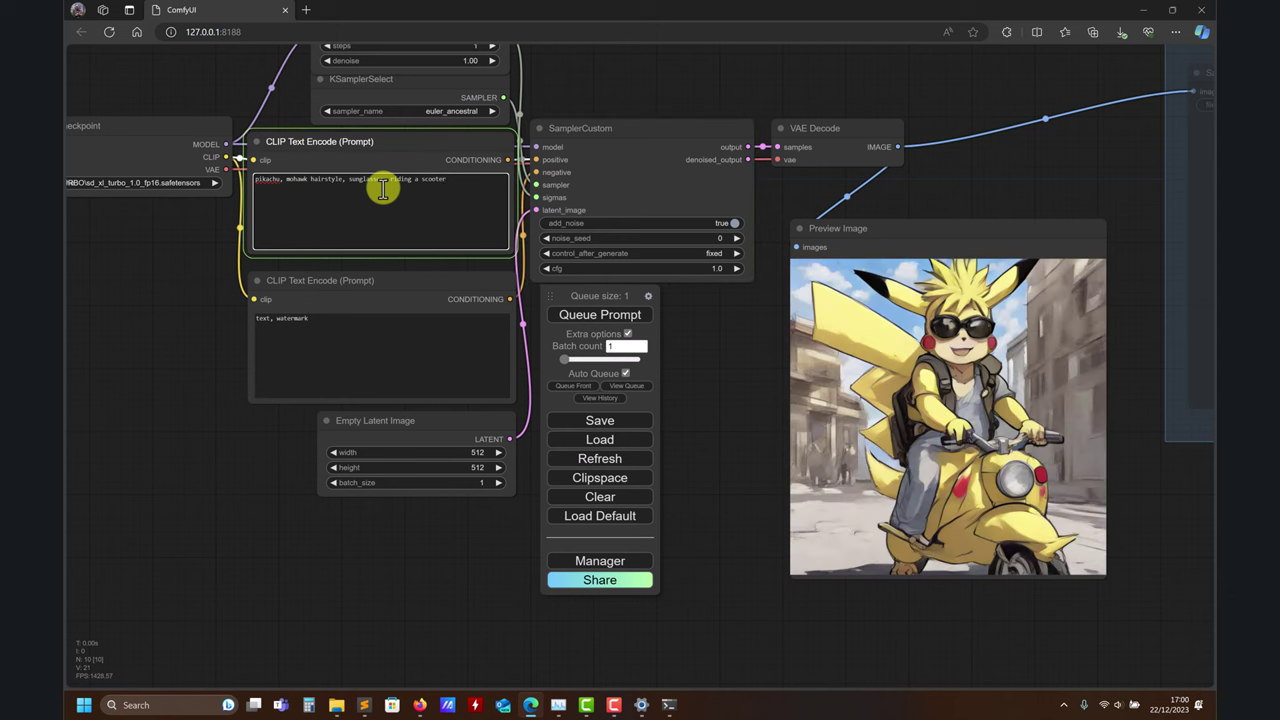
- Add "hyper realistic" to the end of the positive prompt, without a trailing comma
type(", ")
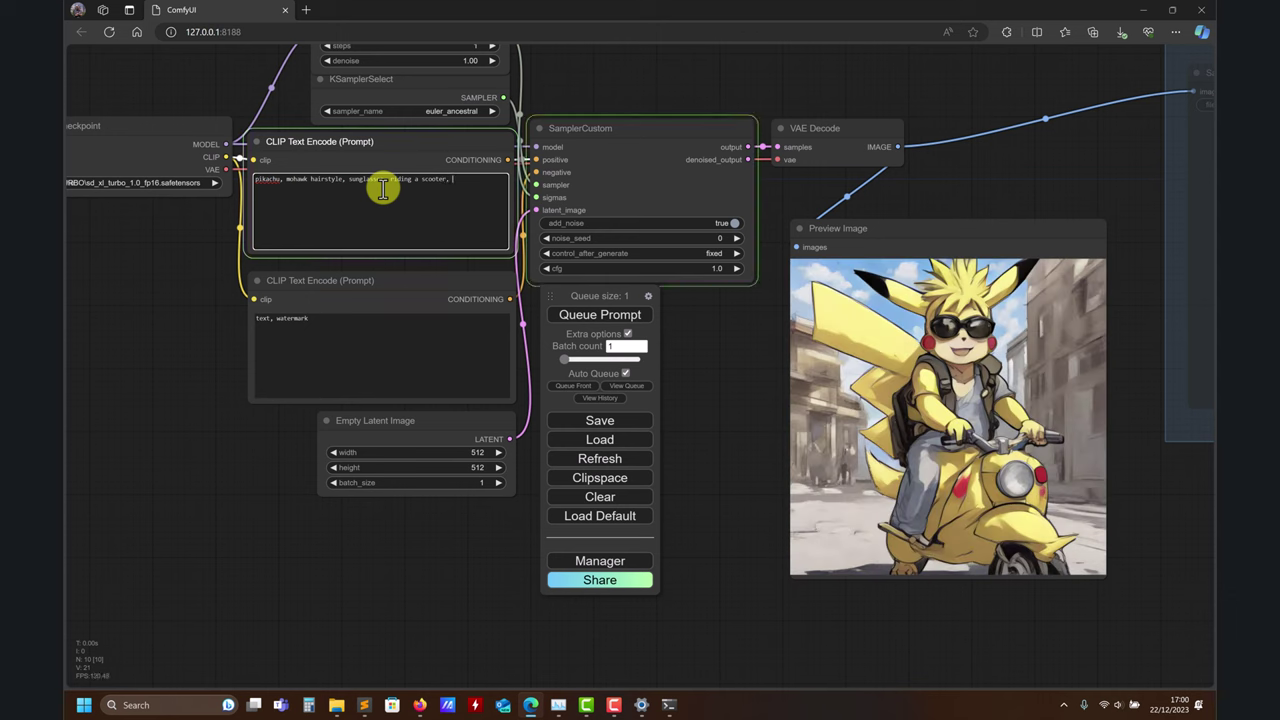
type("hyper r")
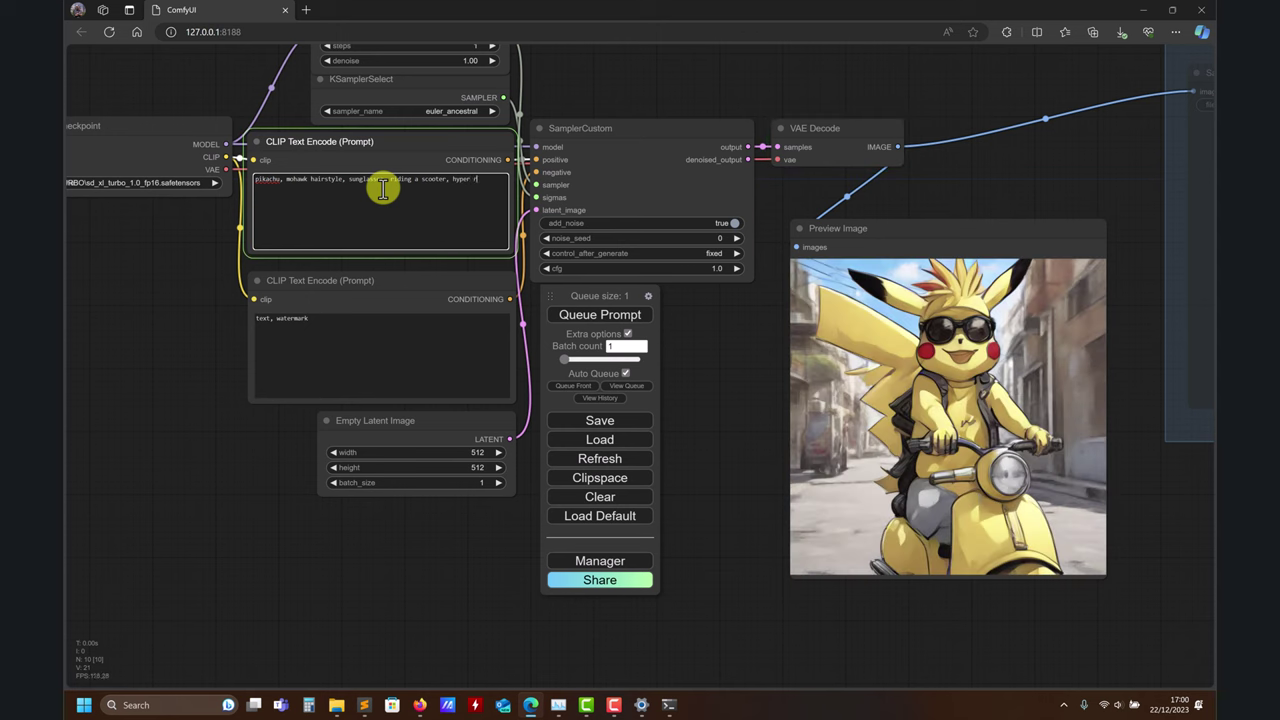
type("ealistic")
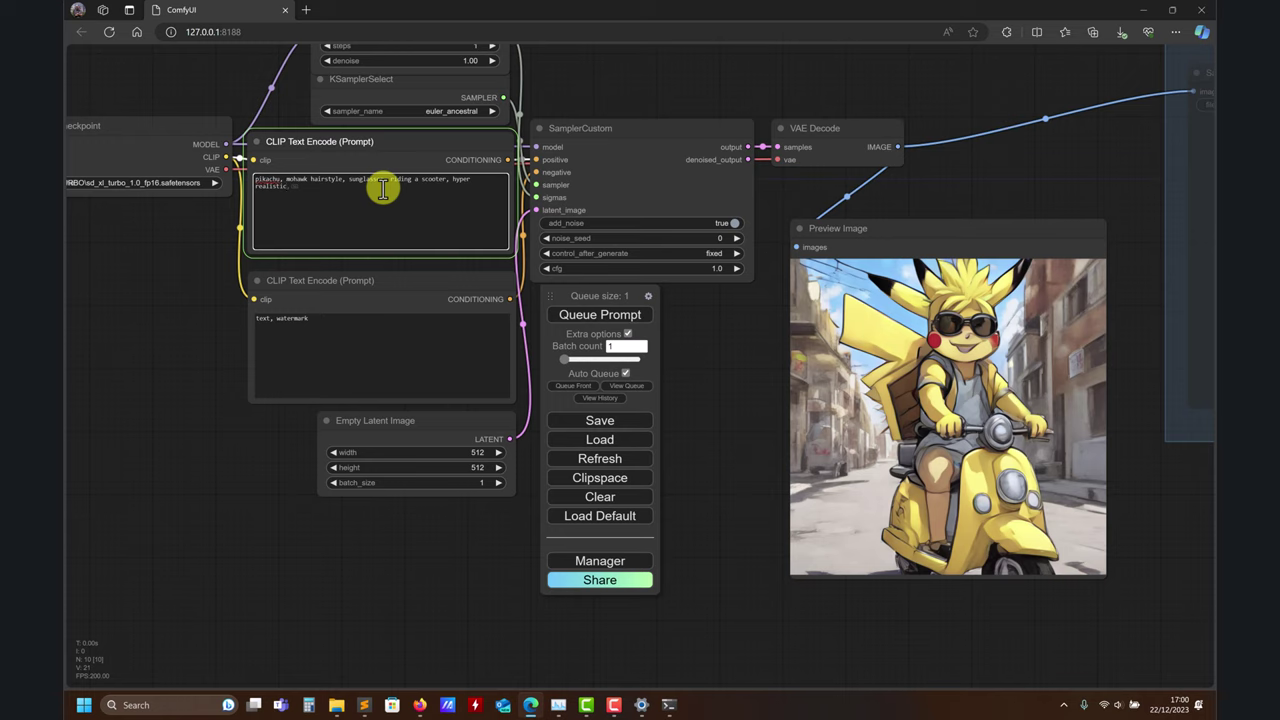
type(",")
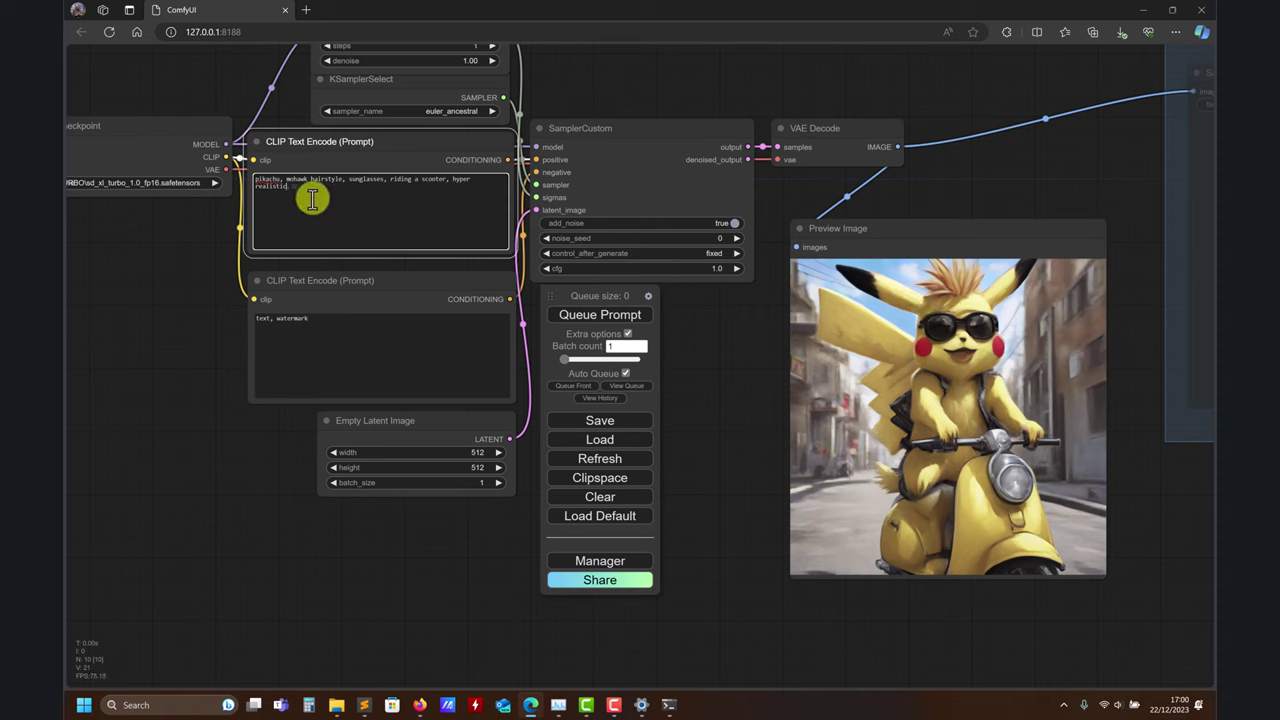
key("BackSpace")
key("BackSpace")
- Clear the pikachu prompt, enter "joan miro style" as the positive prompt and queue it
left_click_drag(265, 180, 259, 178)
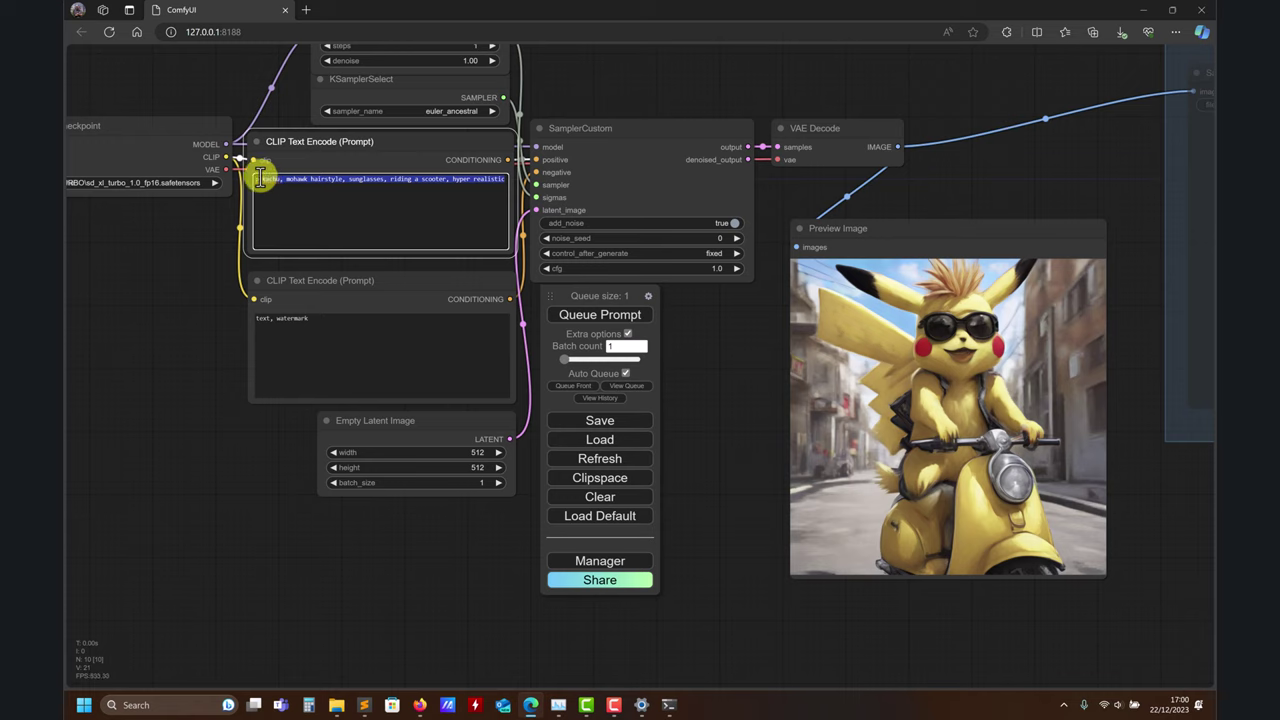
key("BackSpace")
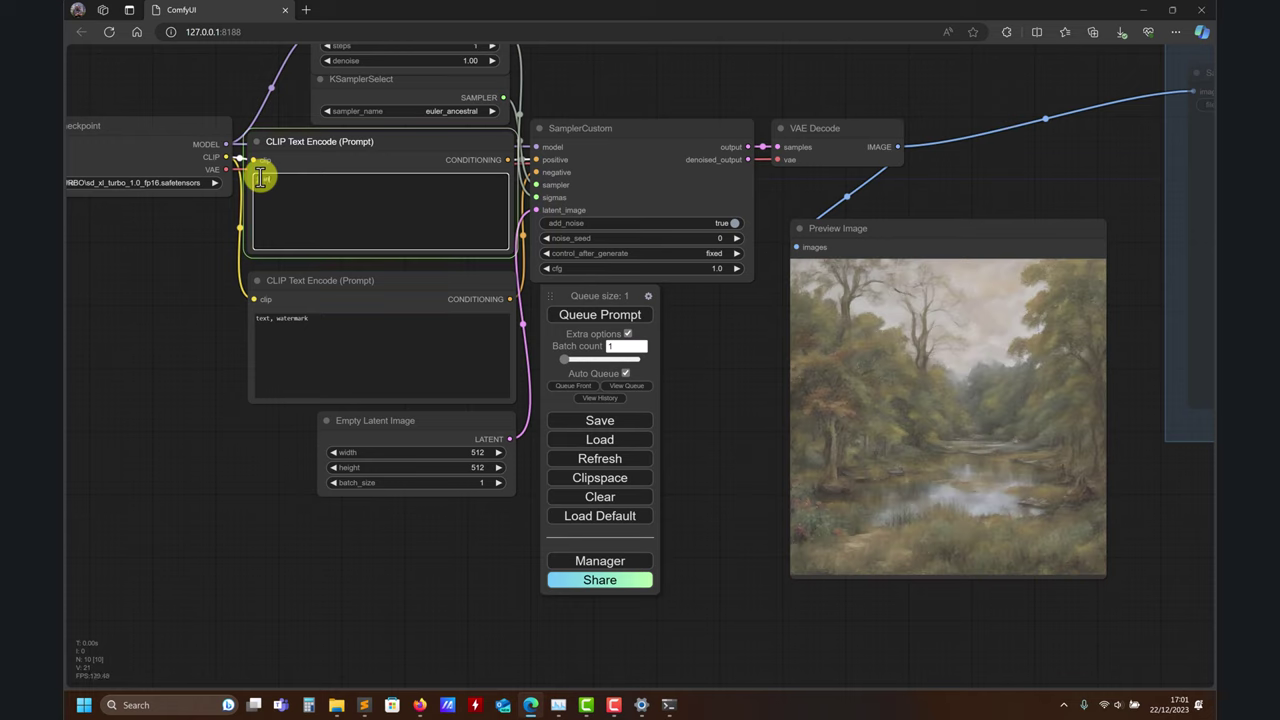
type("sty")
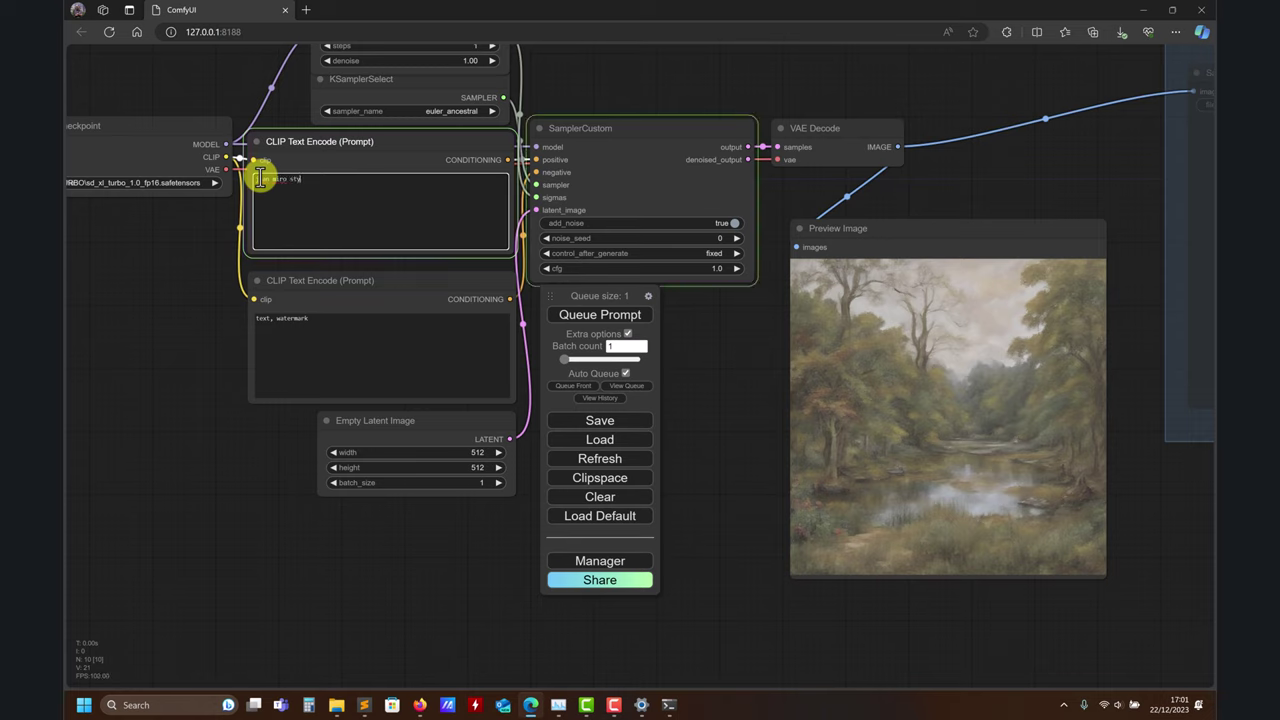
type("le")
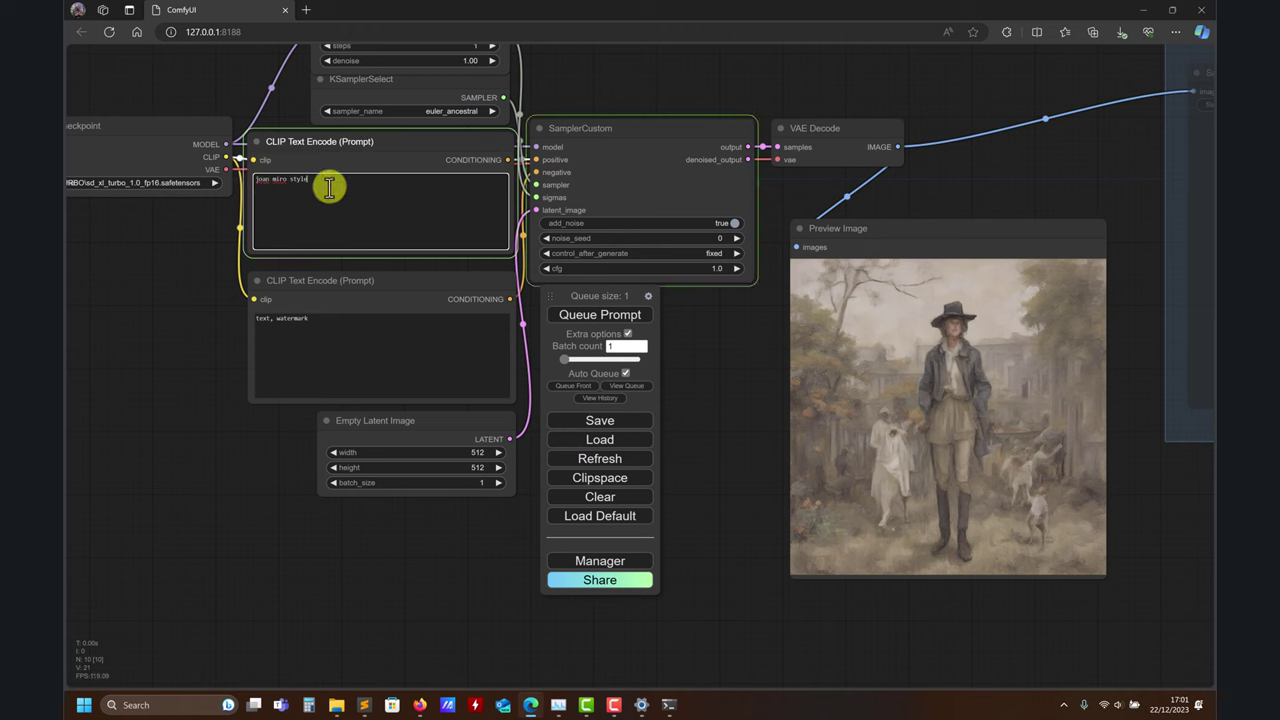
left_click(613, 316)
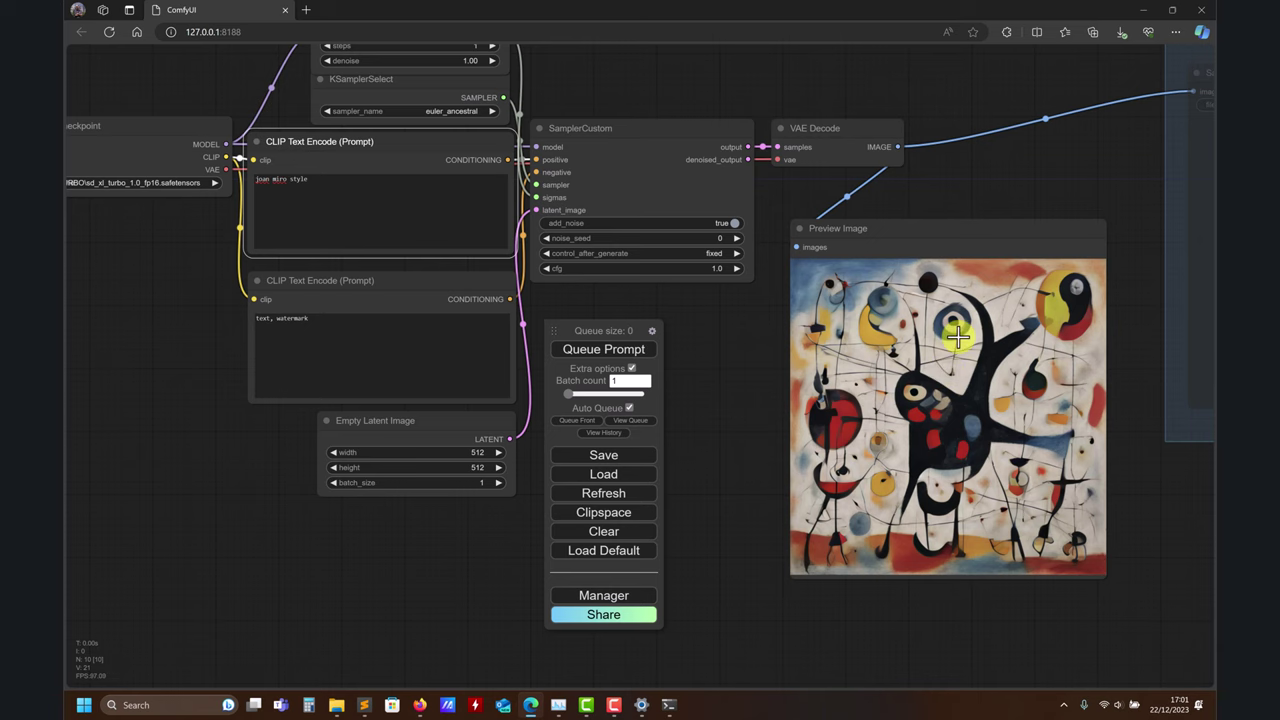
- Replace the artist in the positive prompt with "dali" and after that with "andy warhol", keeping the word "style"
left_click_drag(352, 194, 222, 180)
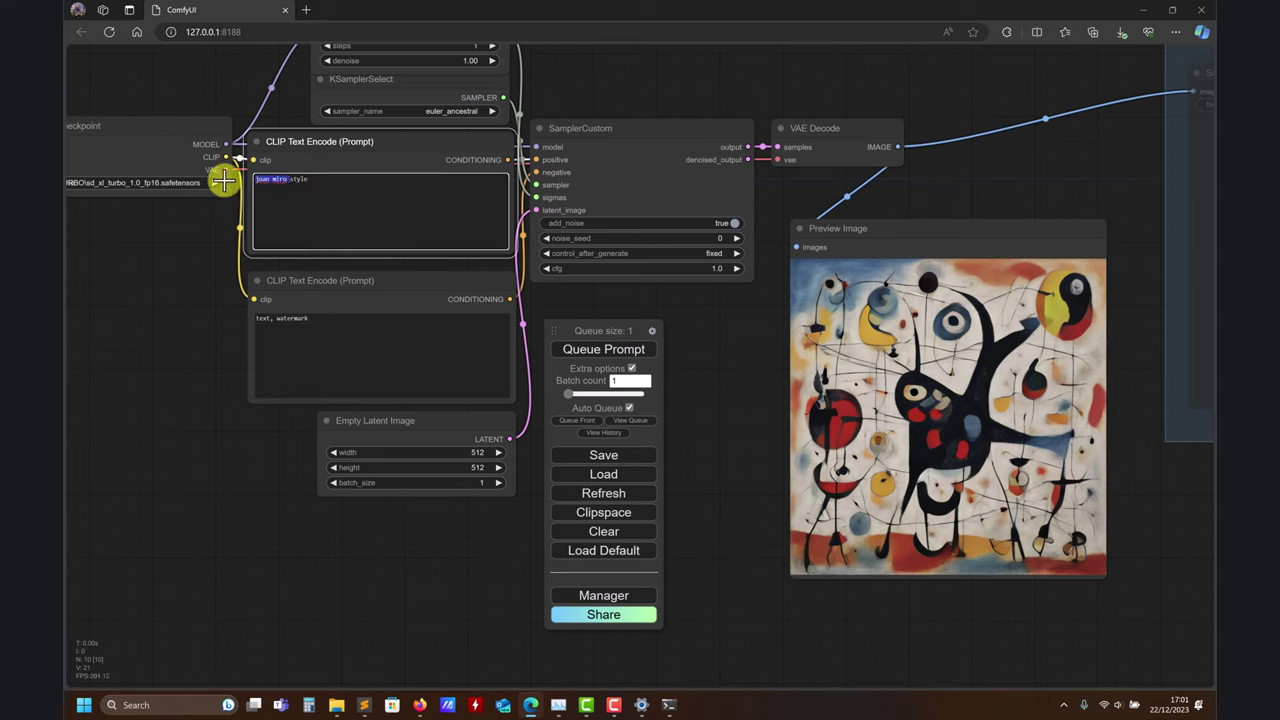
type("dal")
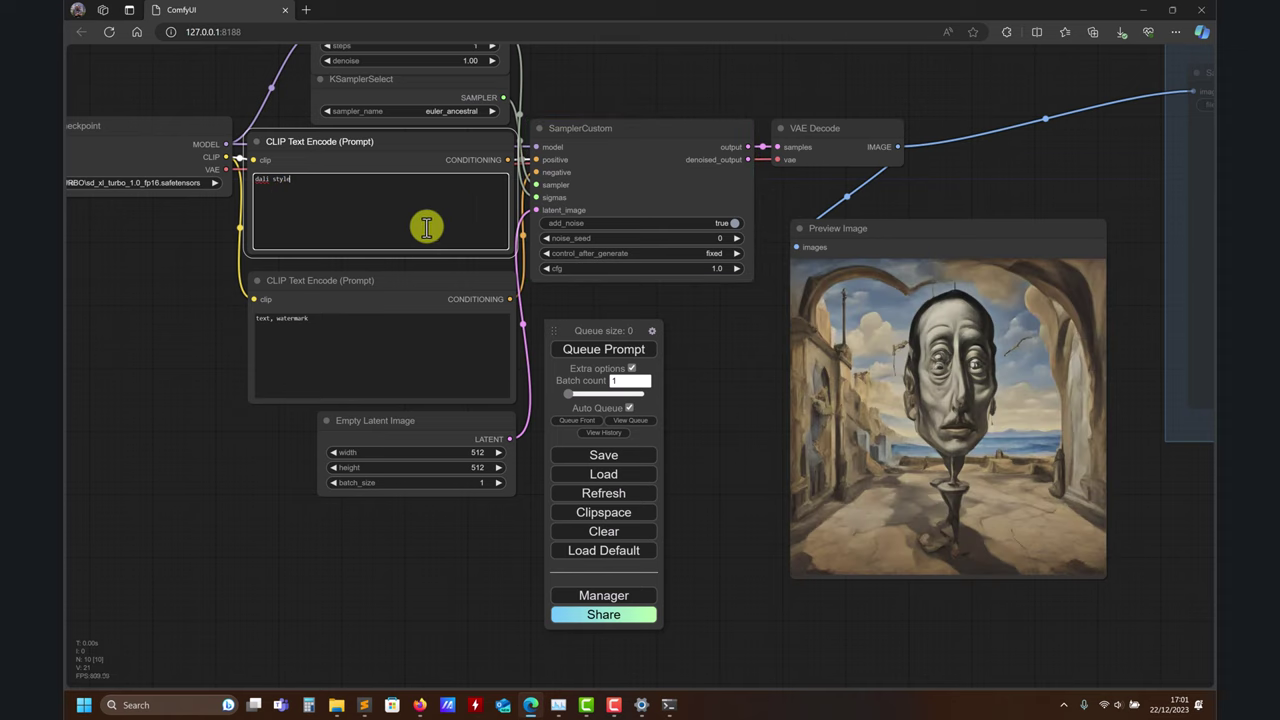
double_click(268, 179)
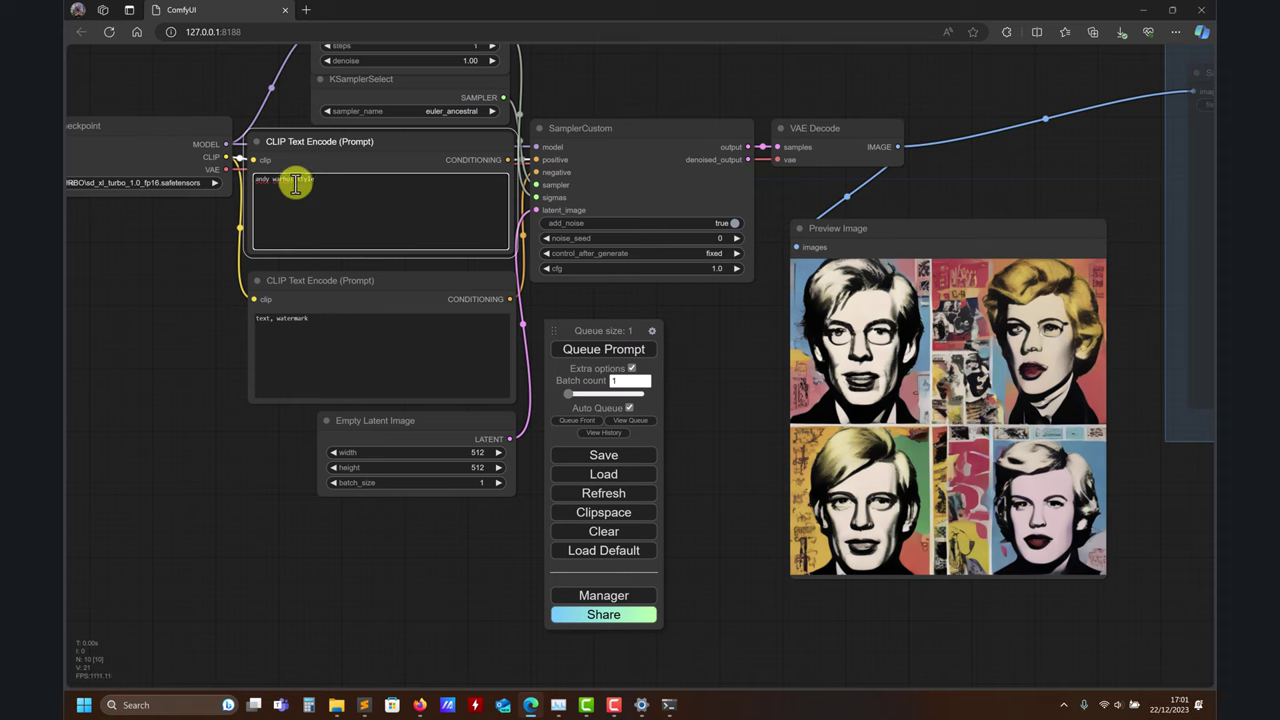
- Try a generic placeholder name and another person's full name in place of the artist in the style prompt
left_click_drag(294, 180, 249, 181)
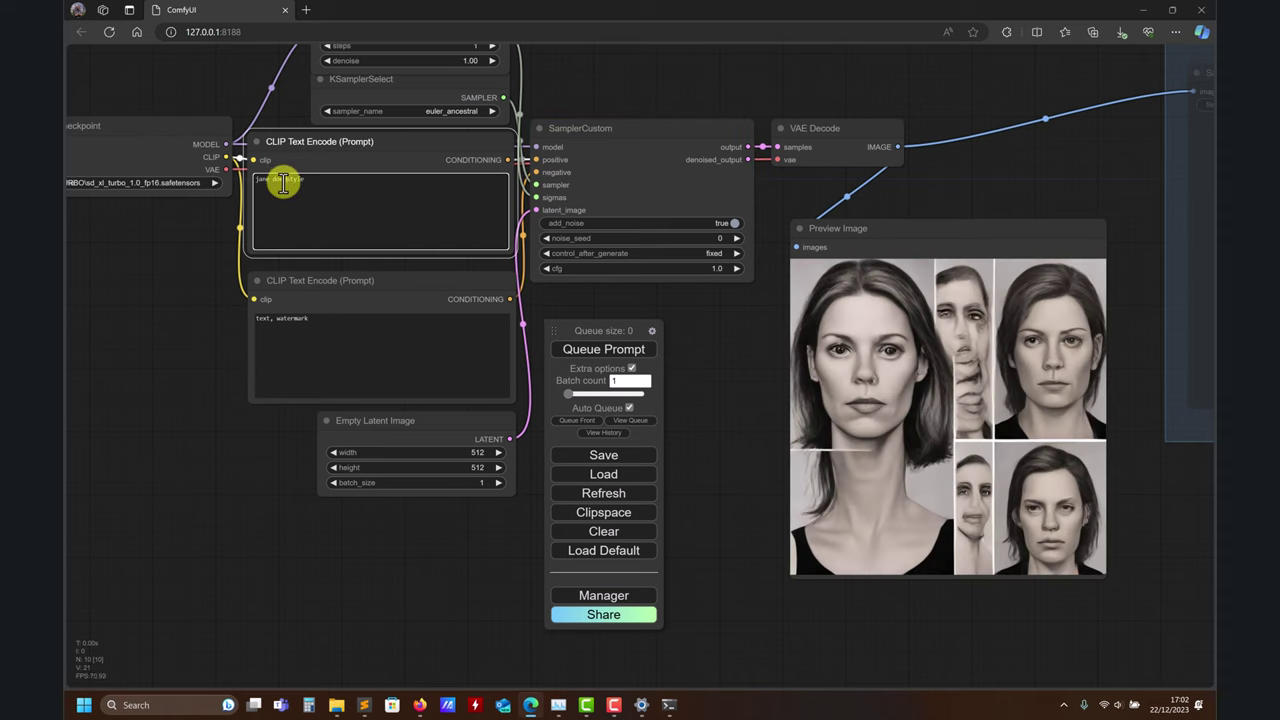
mouse_move(283, 180)
left_mouse_down()
mouse_move(244, 180)
mouse_move(293, 190)
left_mouse_up()
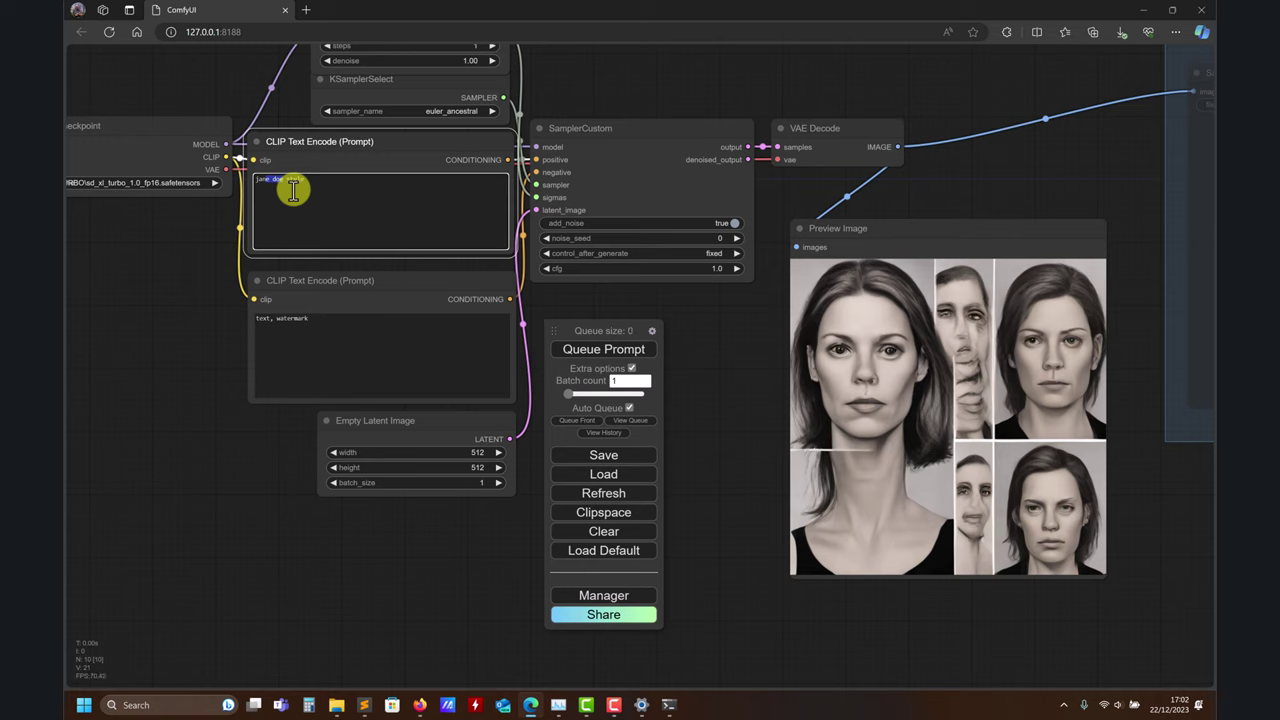
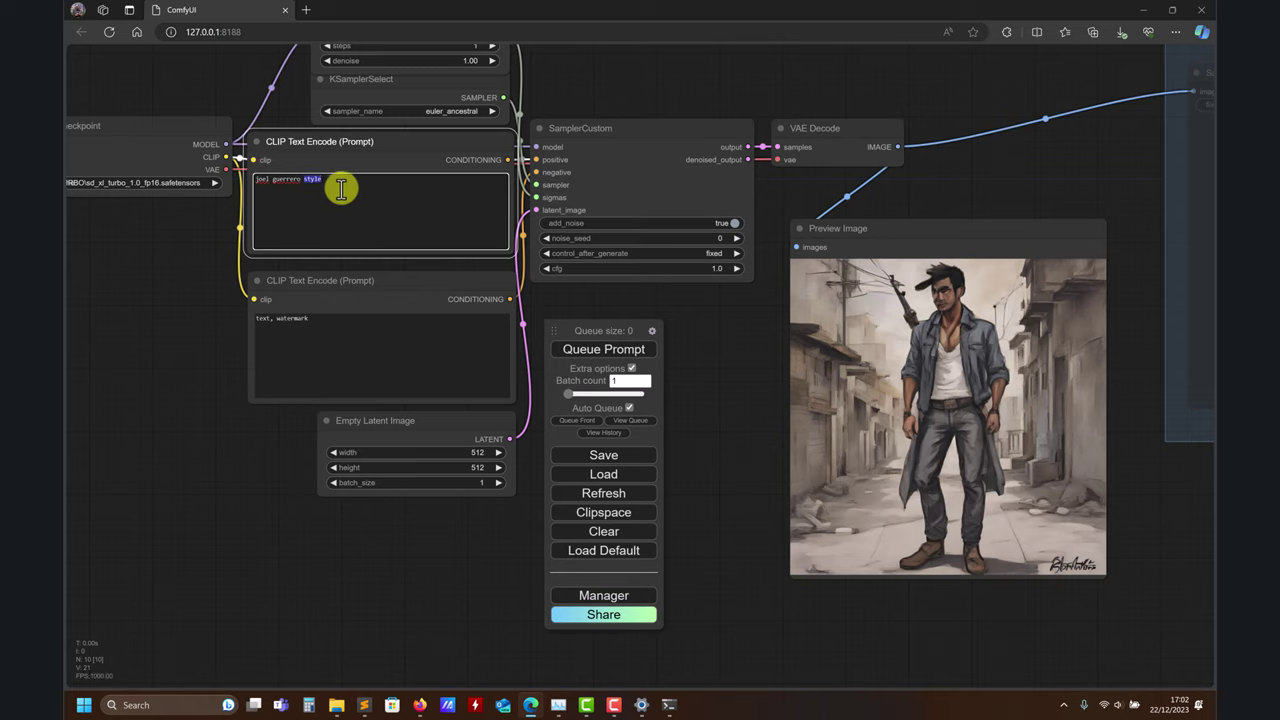
- Clear the positive prompt and turn off Auto Queue
triple_click(341, 190)
key("BackSpace")
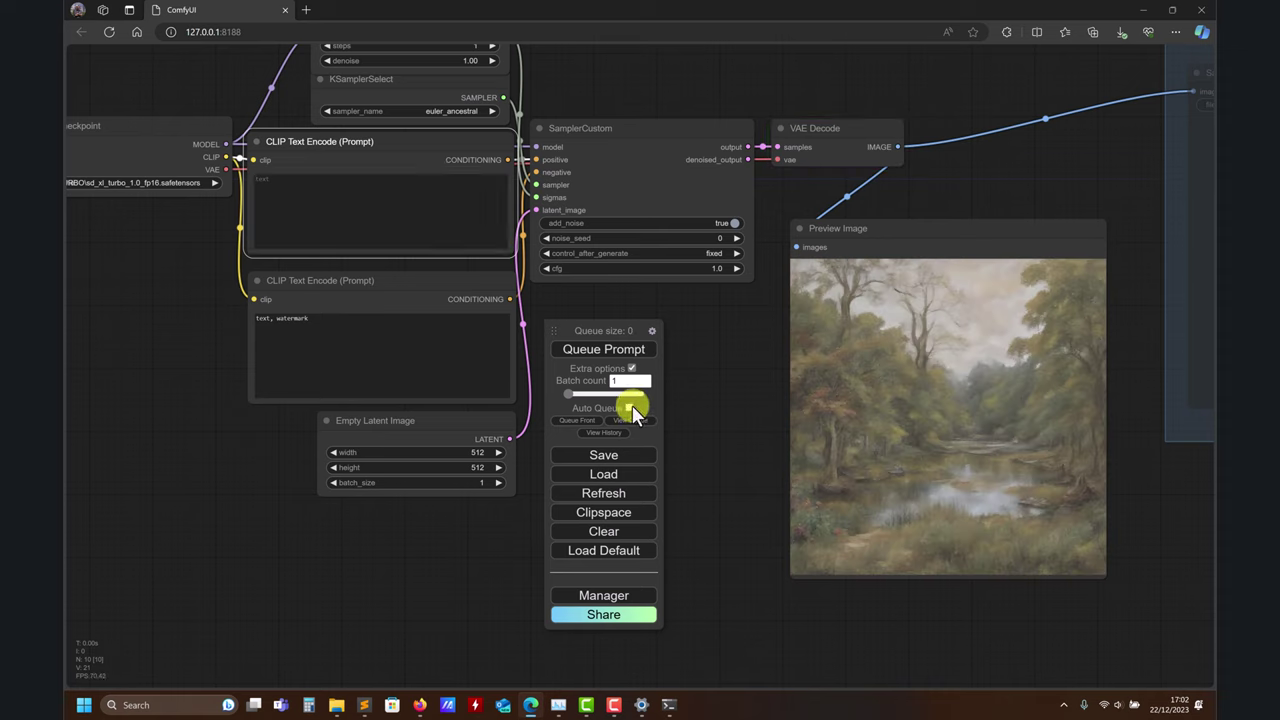
left_click(630, 408)
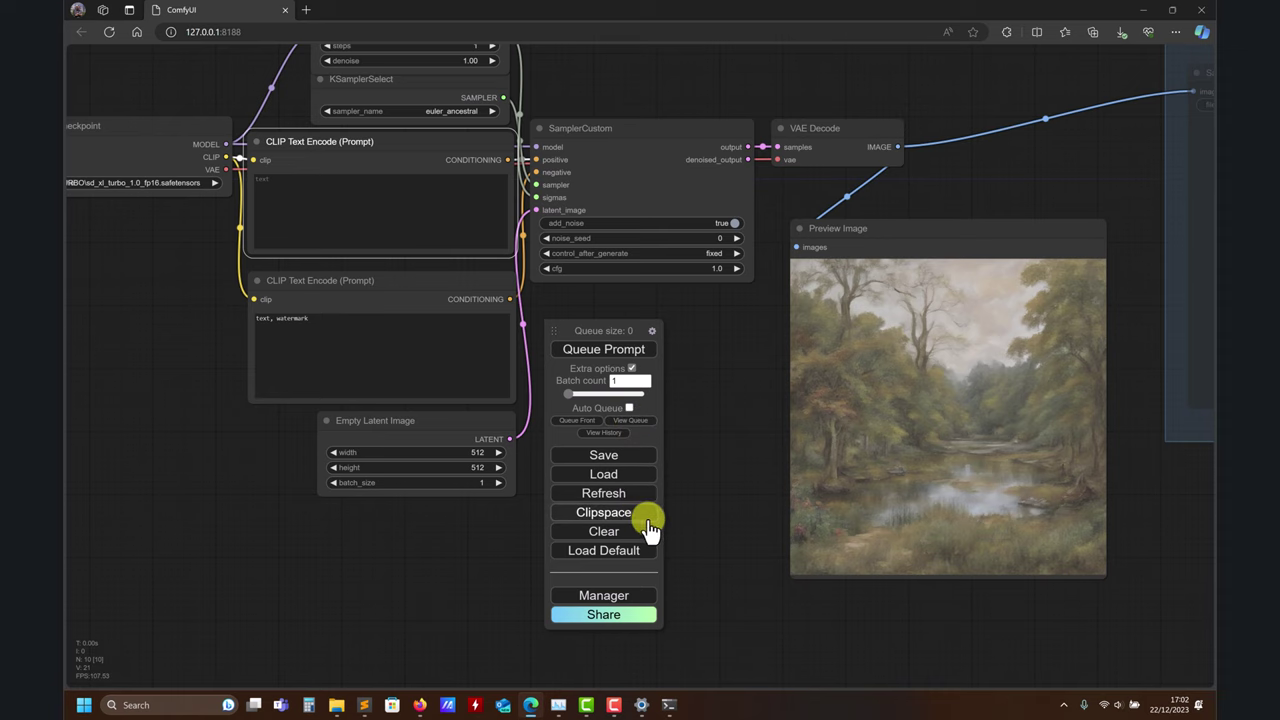
left_click_drag(700, 522, 346, 649)
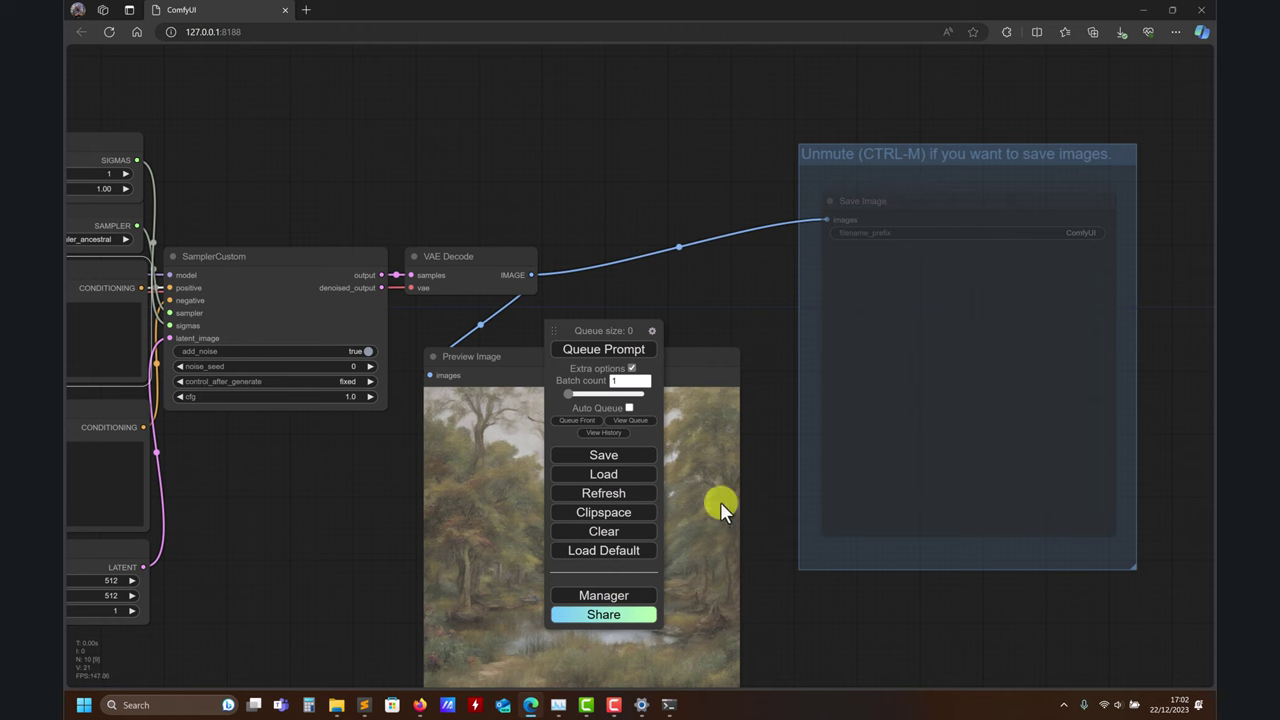
left_click_drag(817, 629, 1087, 489)
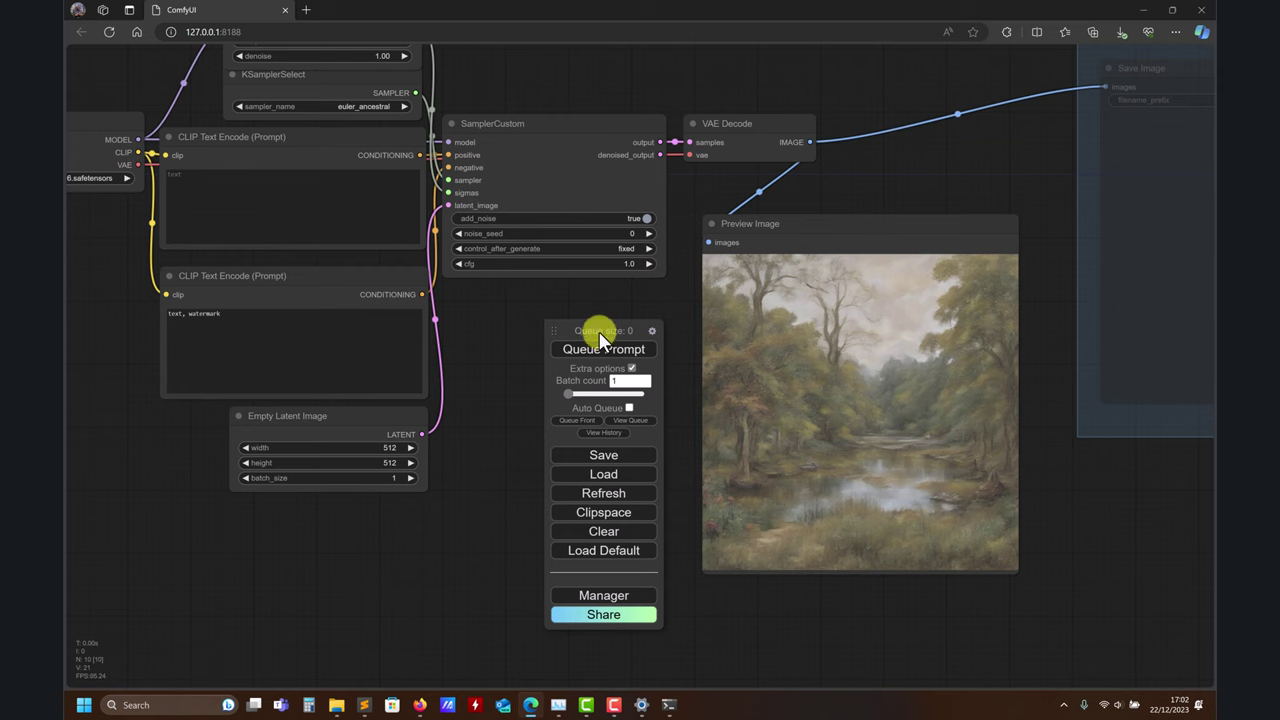
left_click_drag(600, 331, 580, 318)
left_click_drag(669, 449, 705, 479)
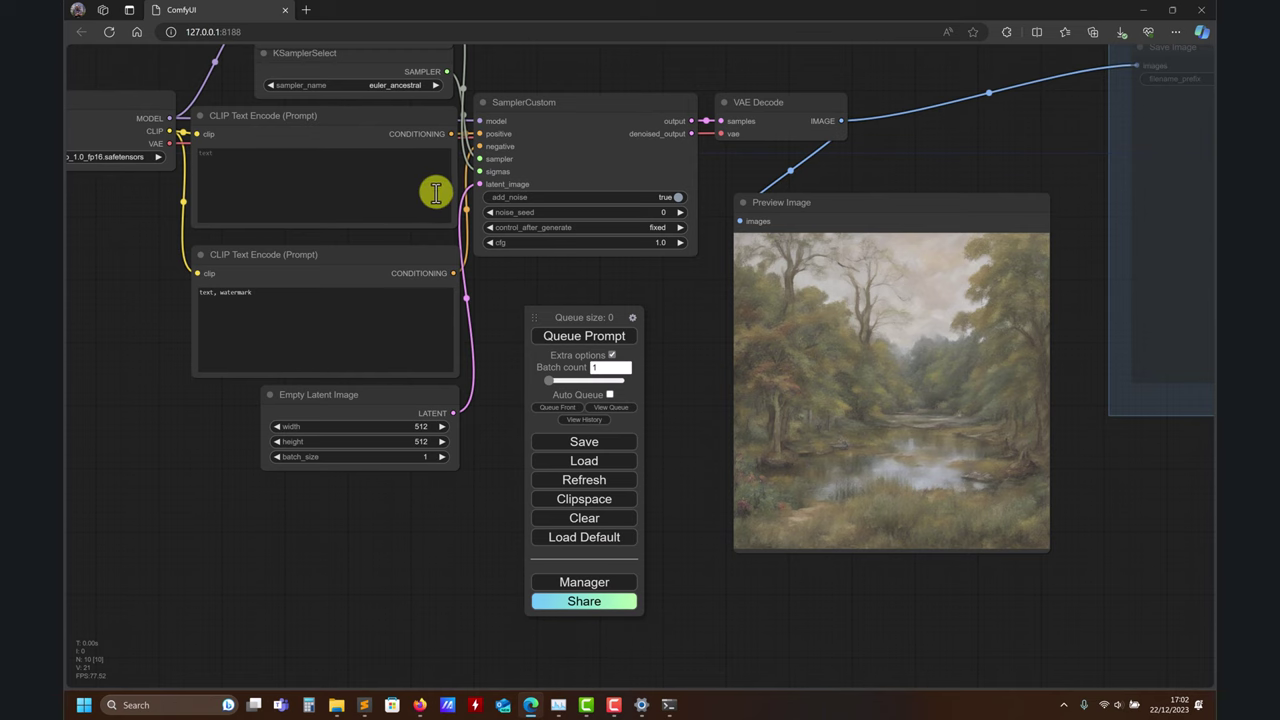
left_click_drag(486, 323, 545, 311)
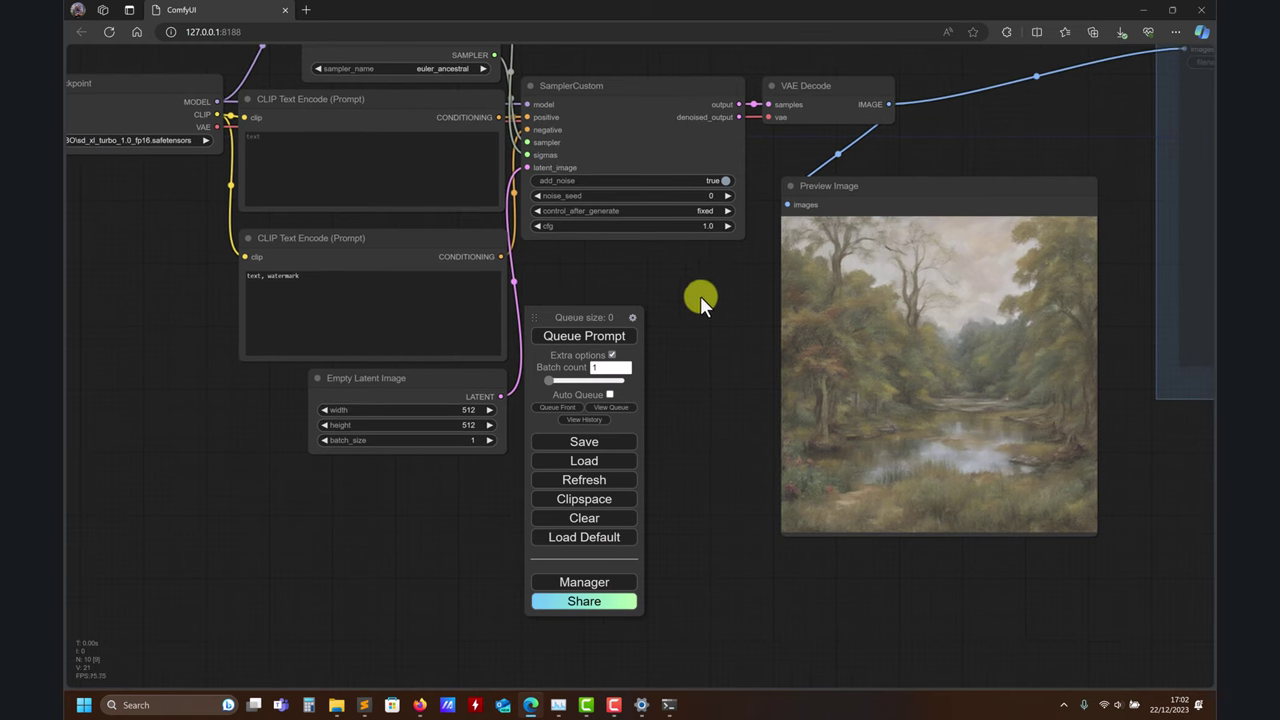
left_click_drag(687, 407, 651, 423)
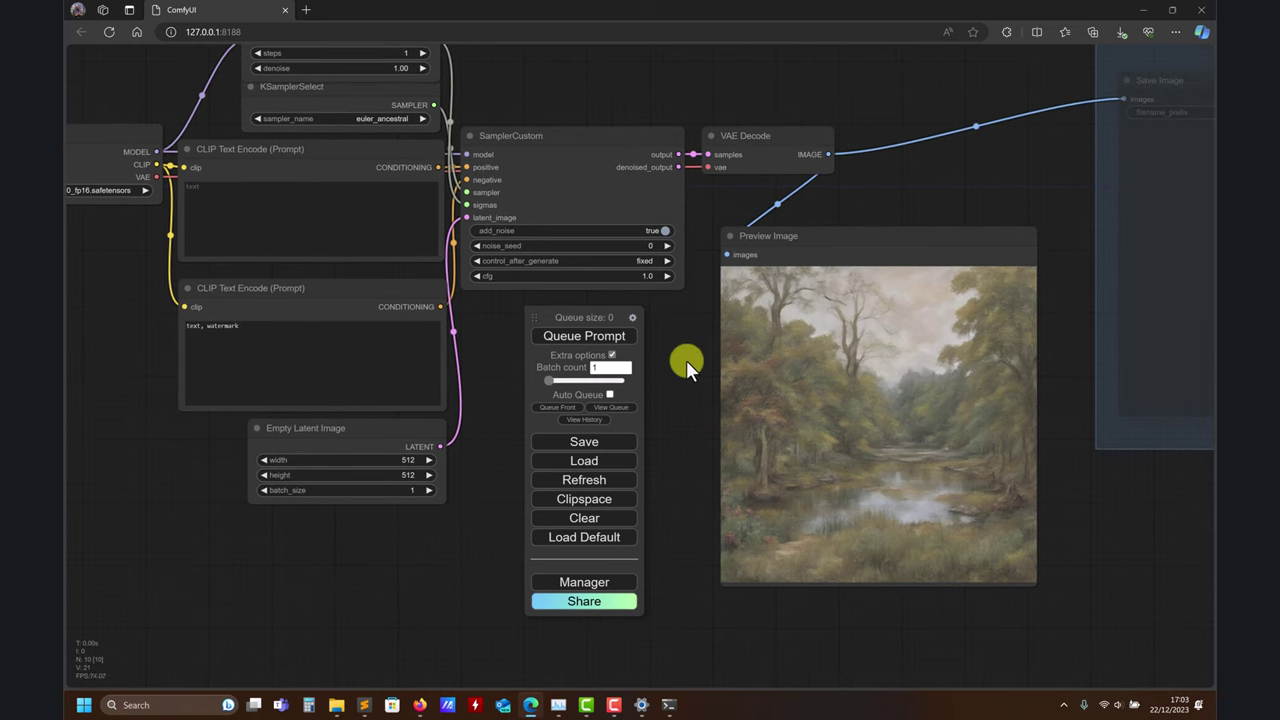
left_click_drag(686, 360, 657, 341)
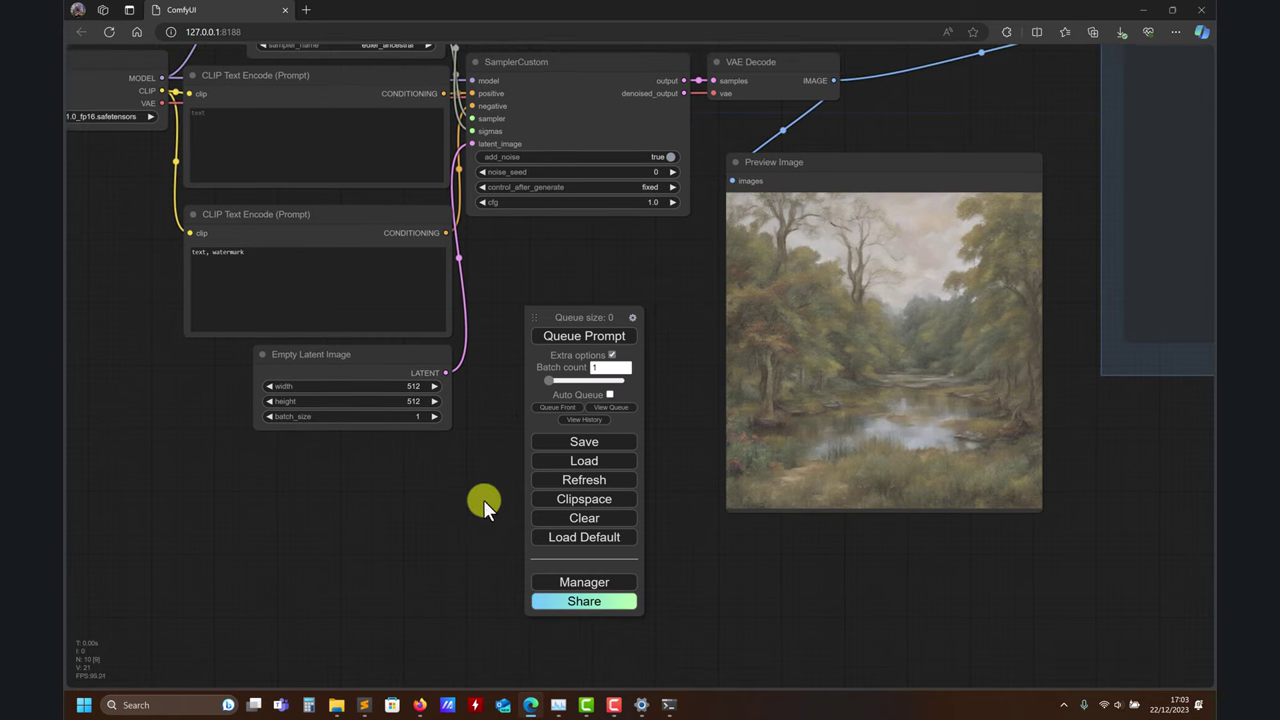
- Set the preview method to Auto in the ComfyUI Manager settings and close them
left_click(580, 583)
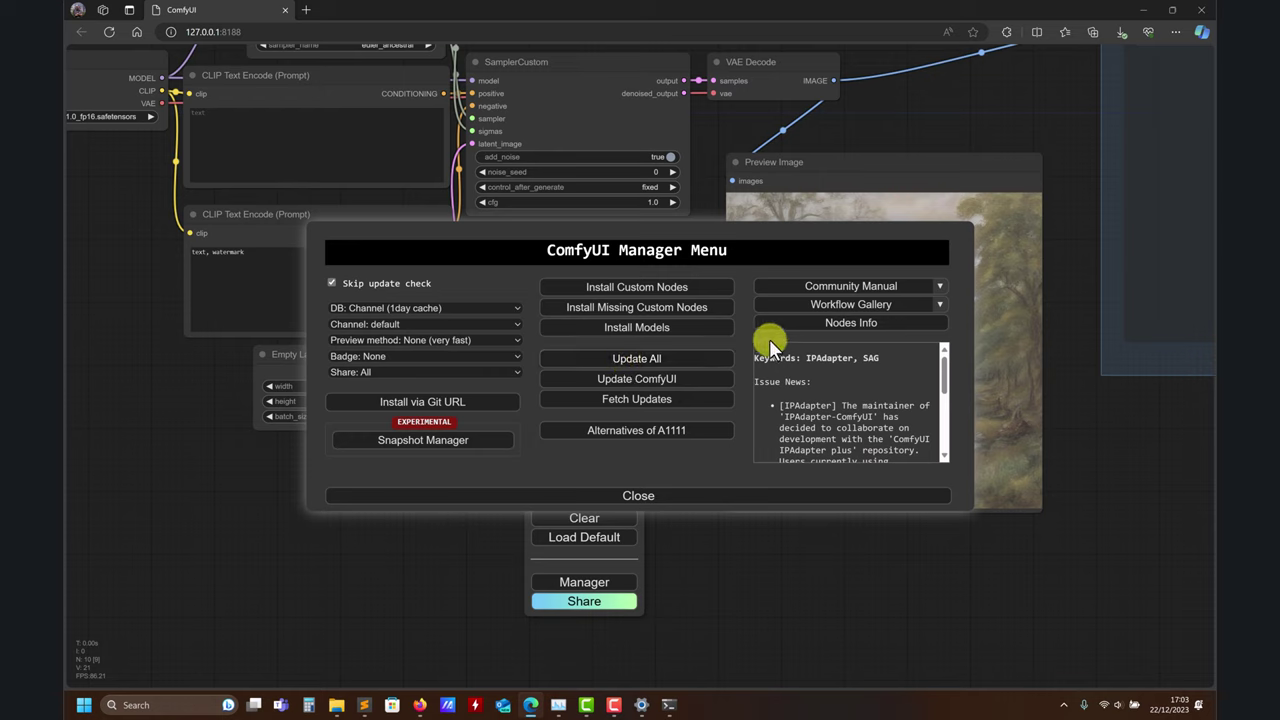
left_click(502, 341)
left_click(500, 352)
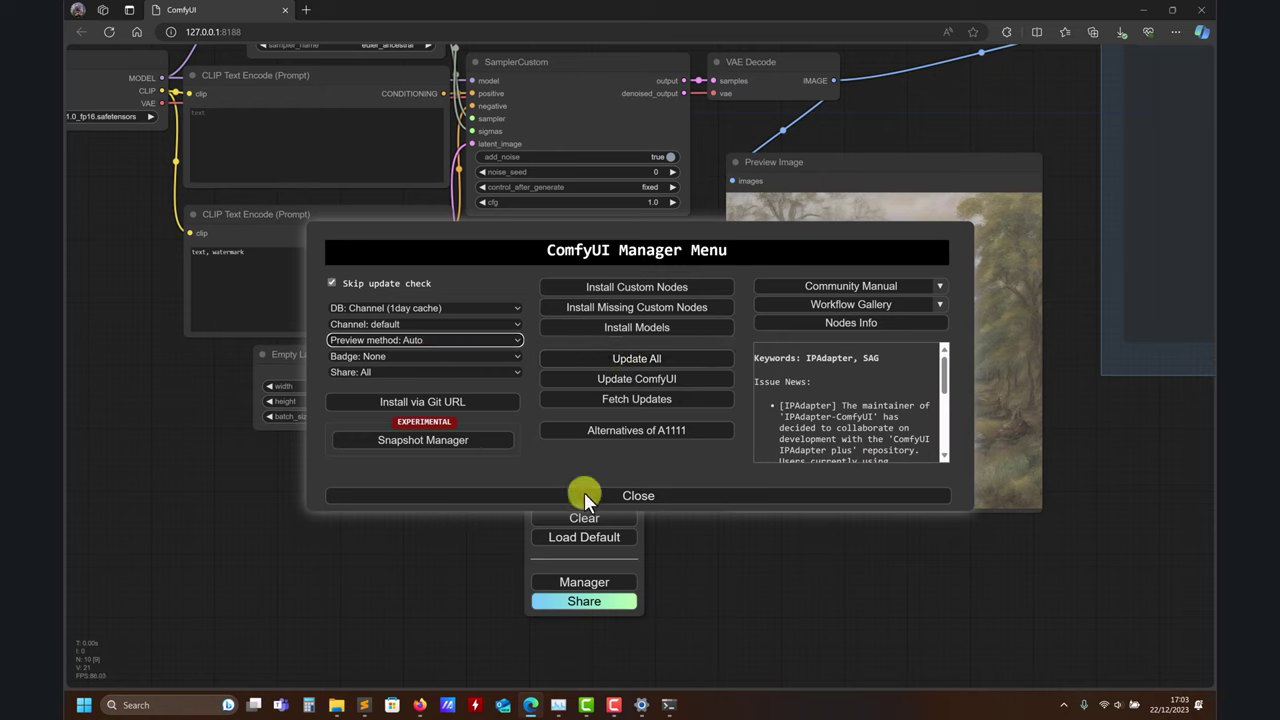
left_click(674, 491)
- Enter "a baseball in winter" as the positive prompt and turn on Auto Queue
left_click_drag(700, 514, 758, 562)
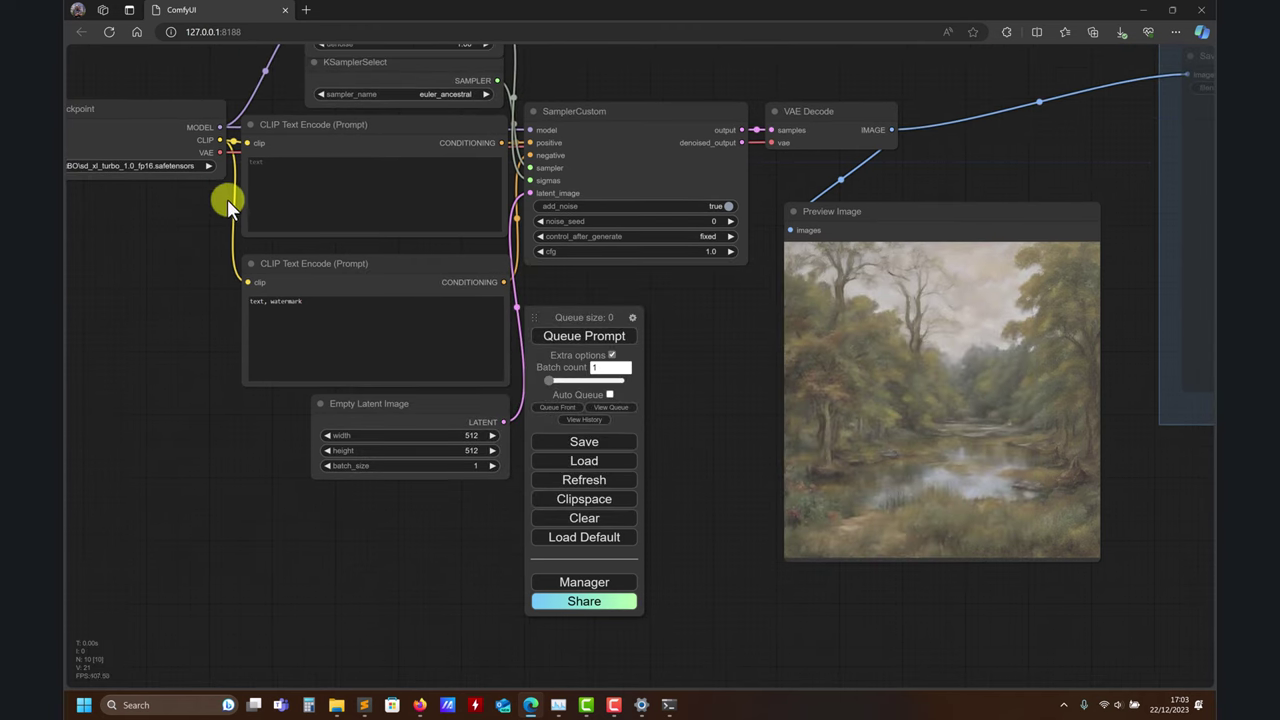
left_click(291, 171)
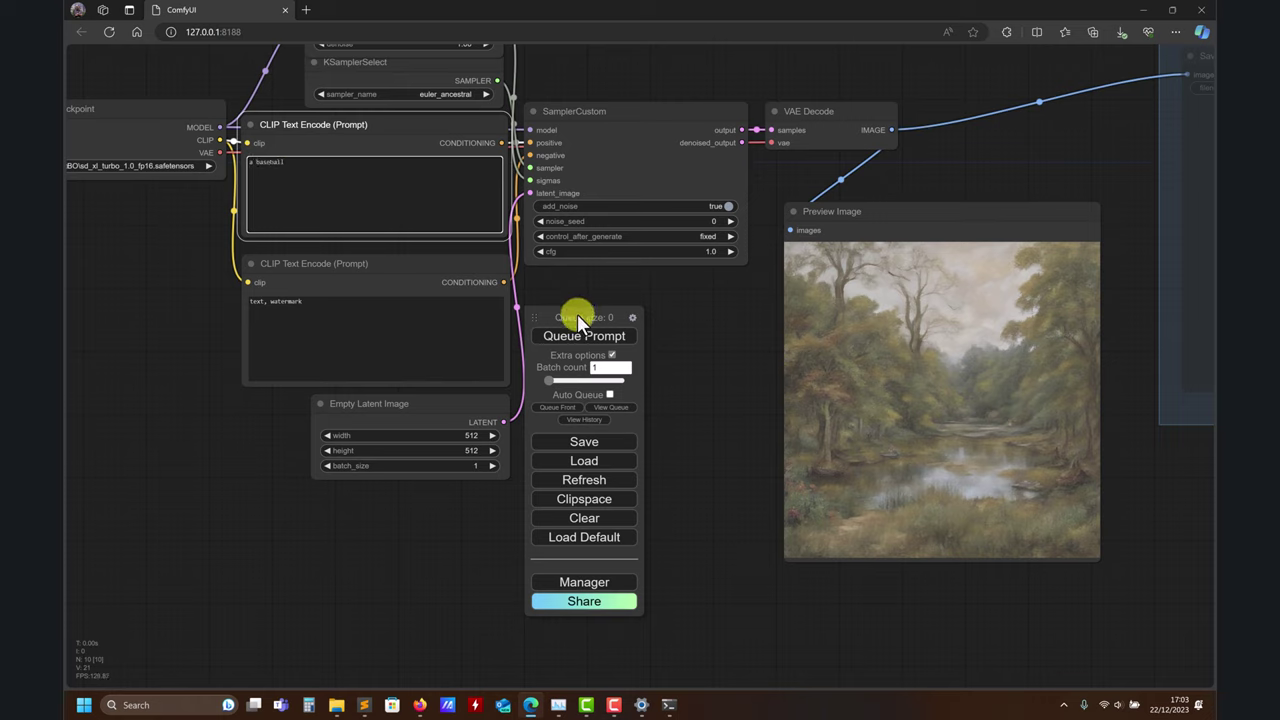
left_click_drag(578, 316, 629, 357)
mouse_move(691, 309)
left_mouse_down()
mouse_move(586, 301)
mouse_move(618, 291)
mouse_move(686, 313)
left_mouse_up()
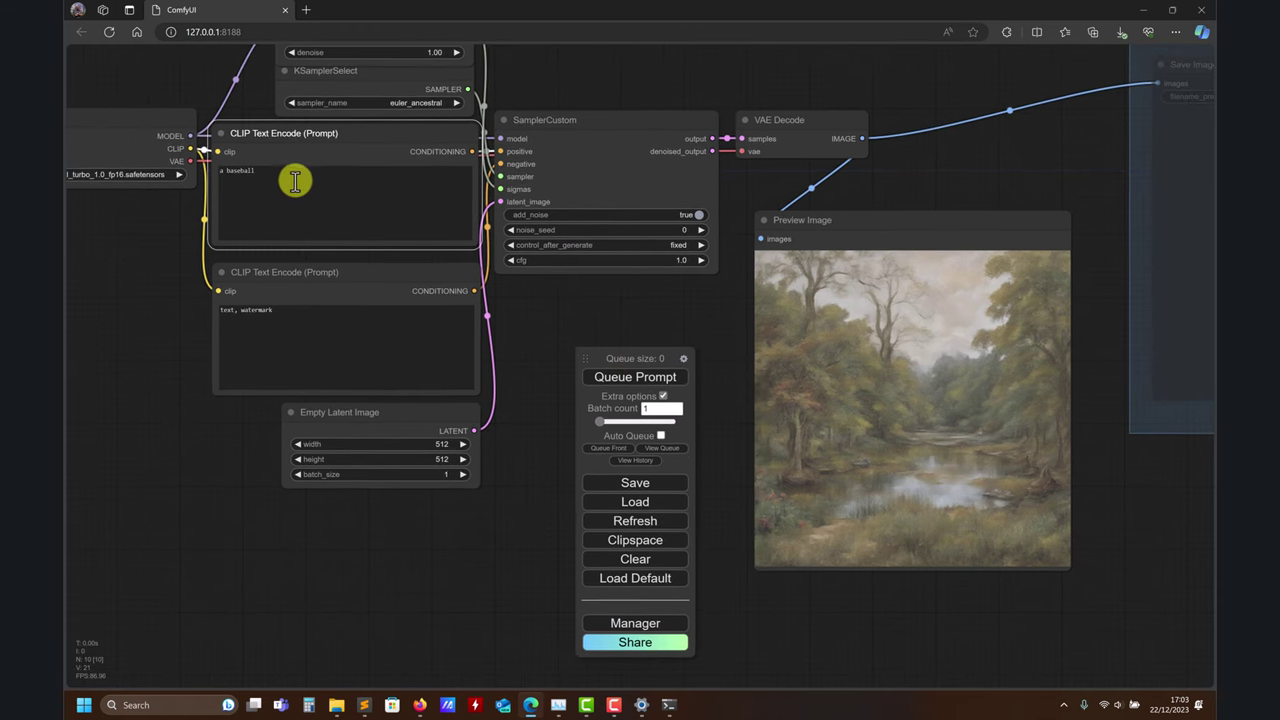
left_click(298, 177)
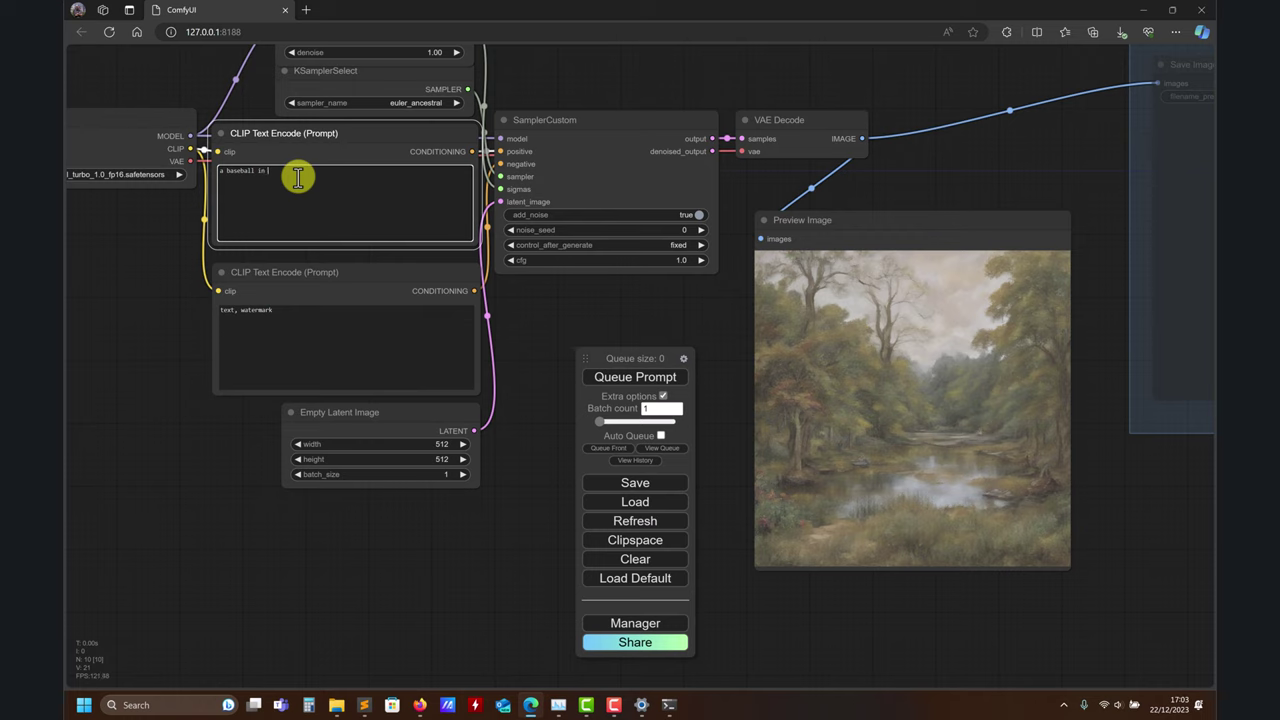
type("er")
left_click(660, 436)
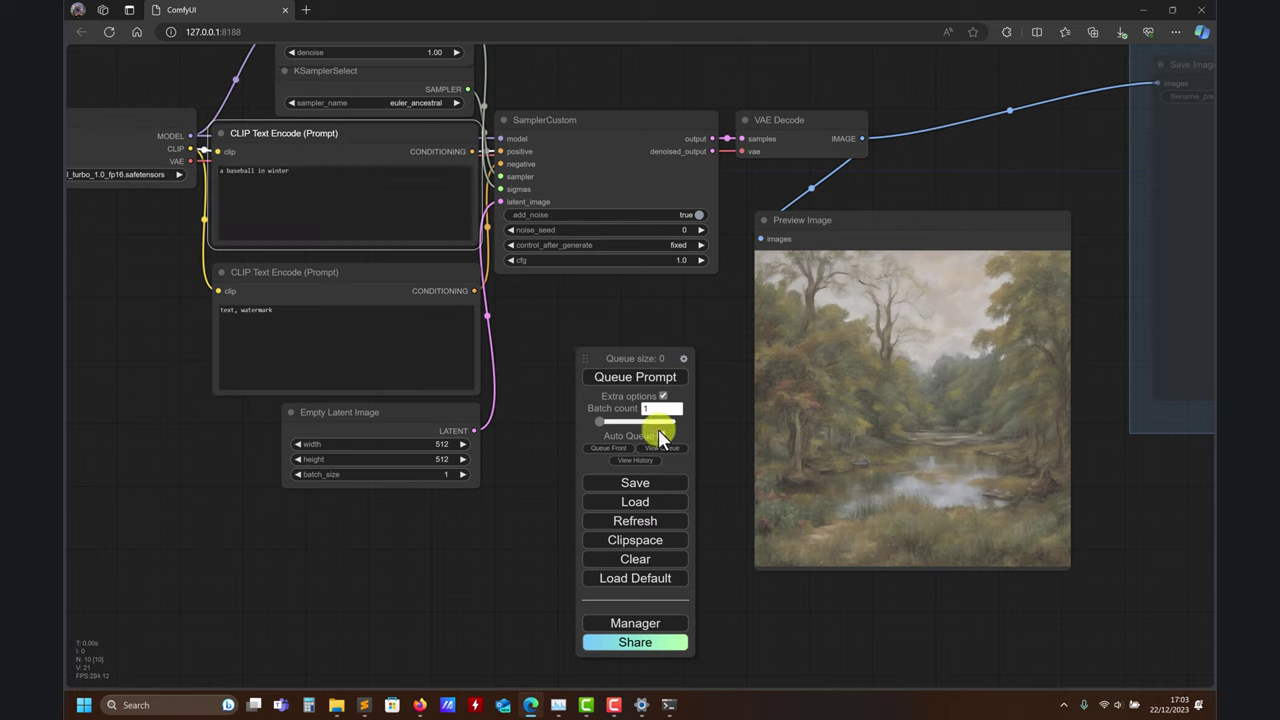
- Queue generation of the baseball-in-winter prompt and move the queue panel clear of the SamplerCustom node
left_click(667, 373)
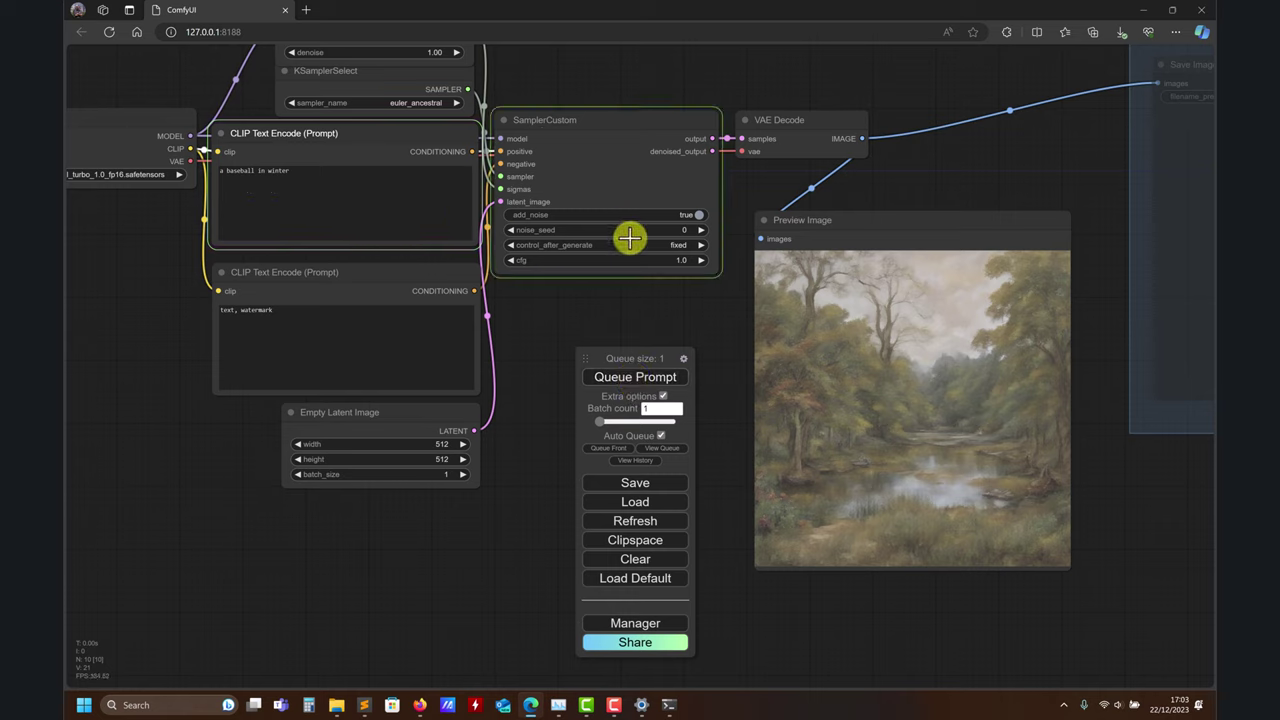
left_click_drag(647, 346, 214, 369)
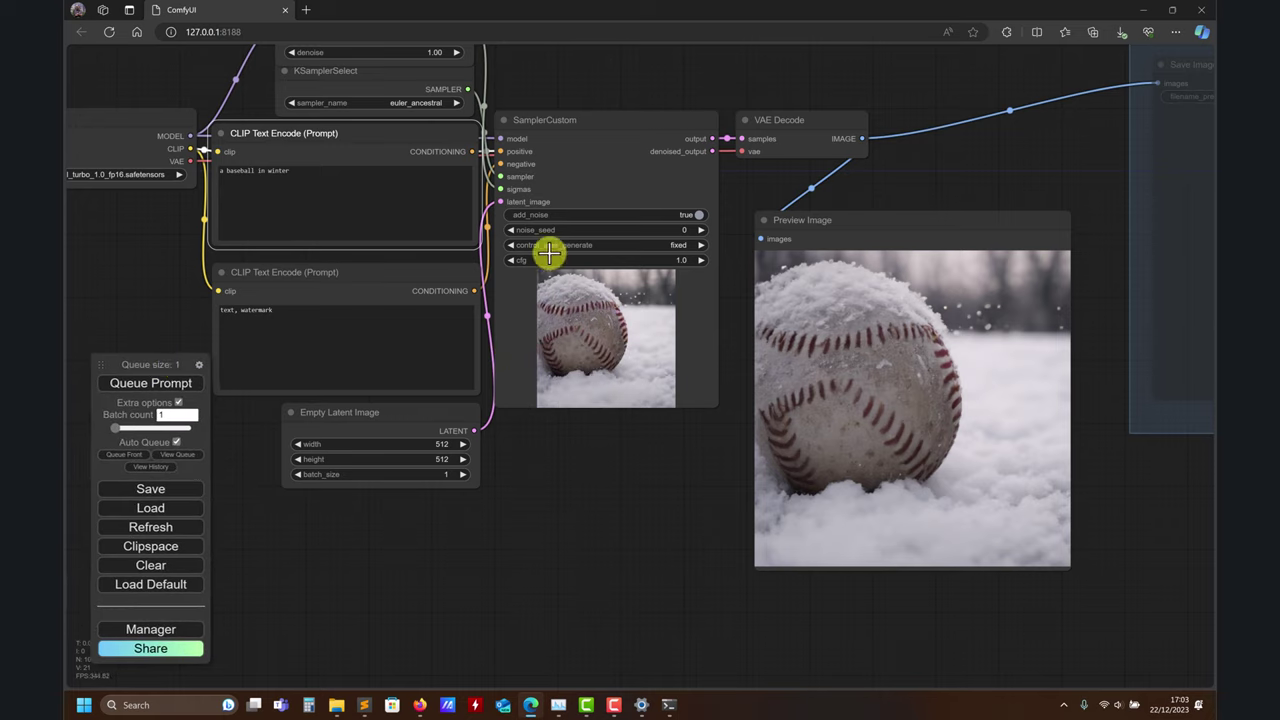
left_click_drag(163, 363, 221, 331)
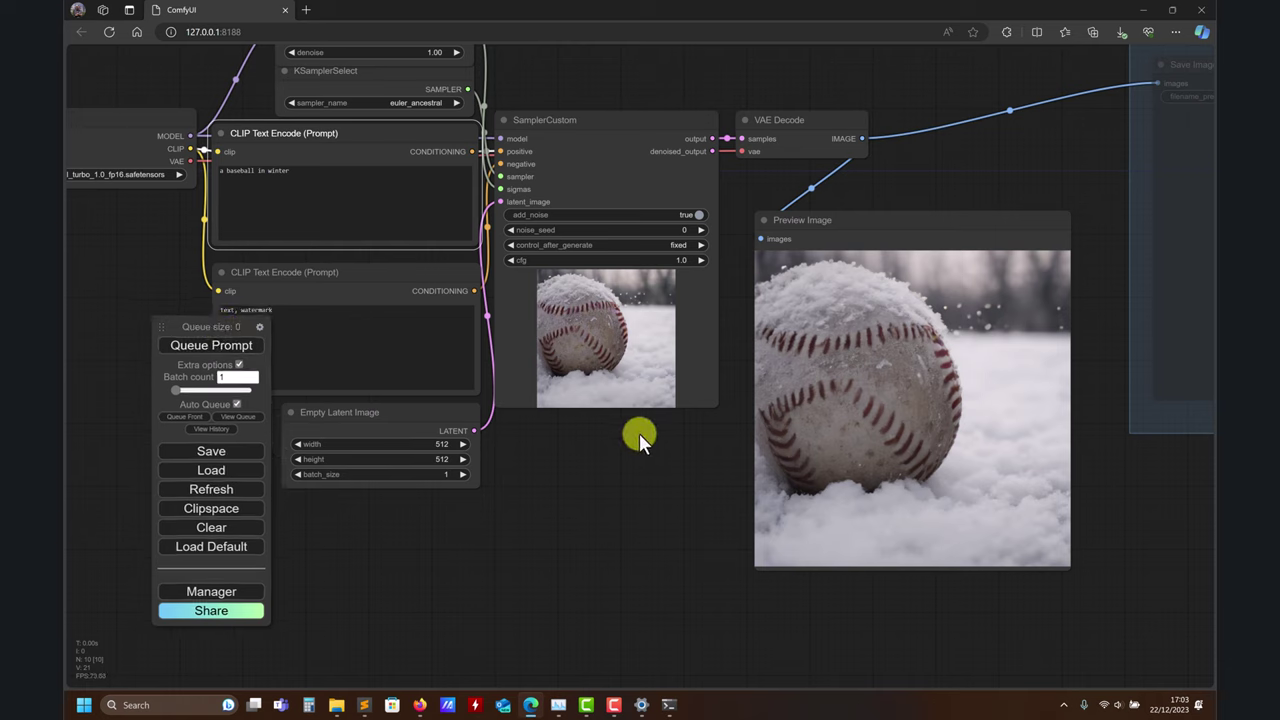
- Set the preview method to None (very fast) in the ComfyUI Manager settings and close them
left_click(215, 591)
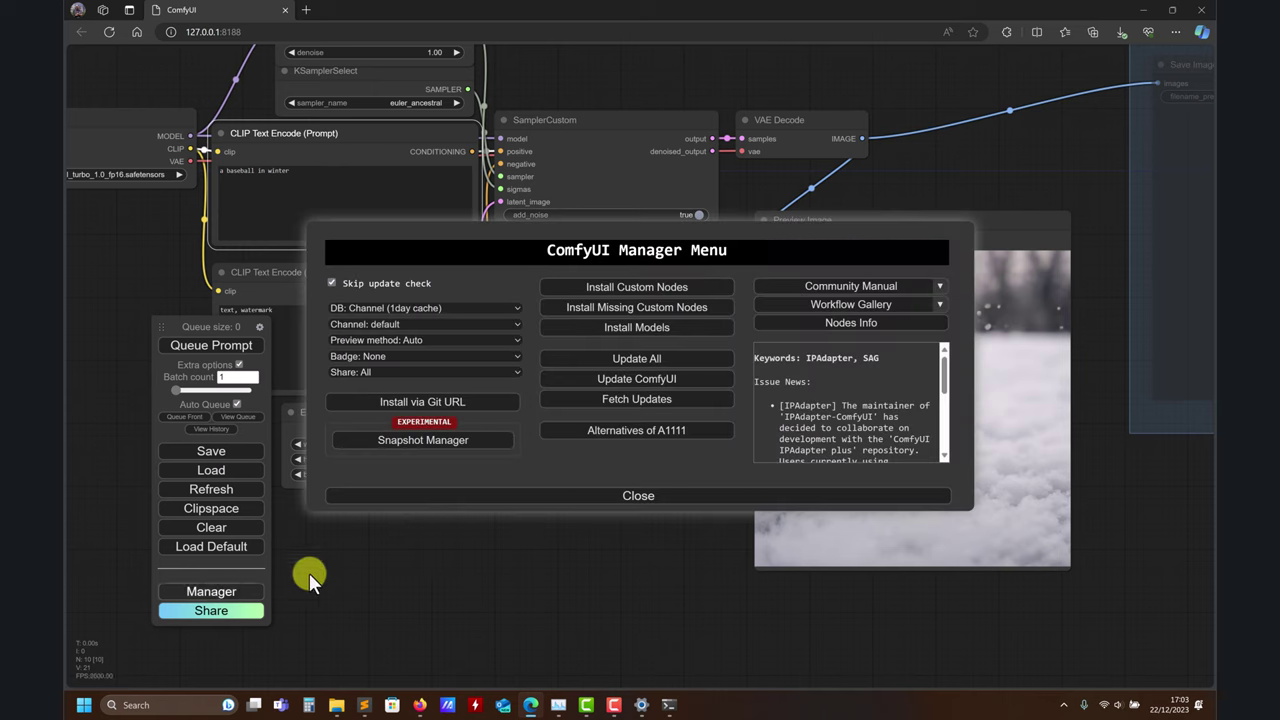
left_click(512, 340)
left_click(486, 389)
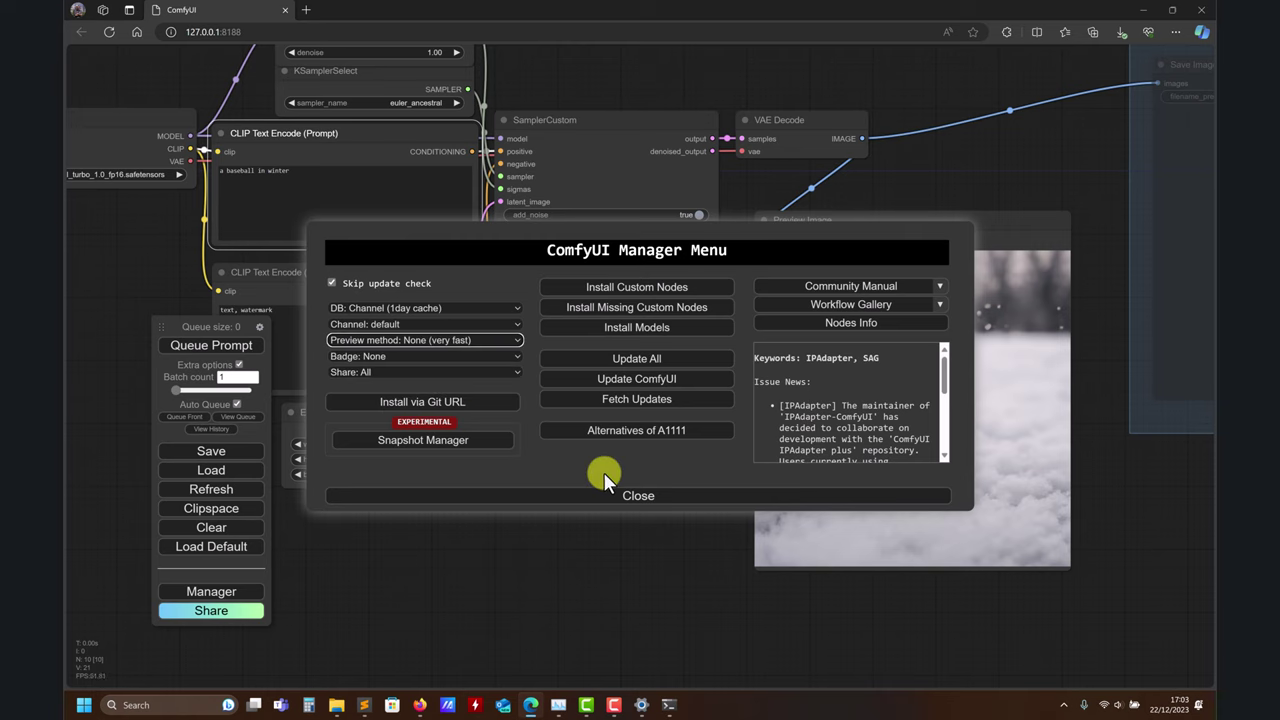
left_click(608, 493)
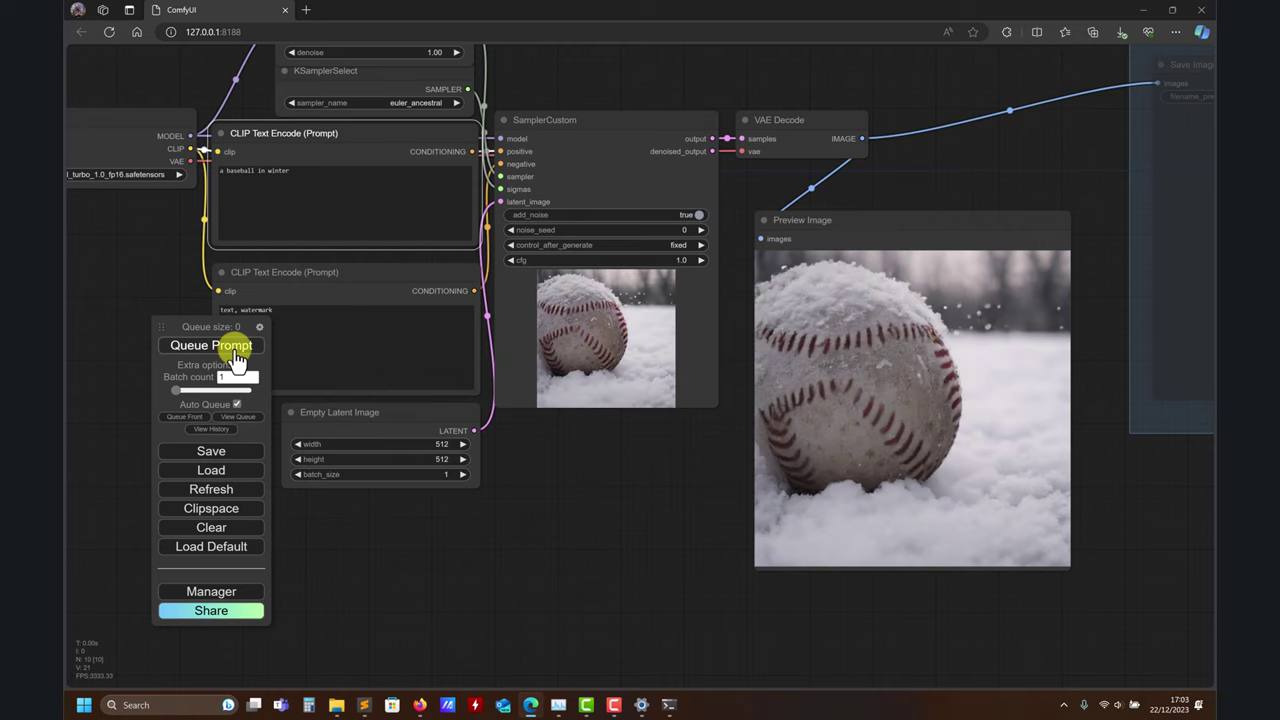
- Shorten the positive prompt to "a baseball" and space out the SamplerCustom, Preview Image and VAE Decode nodes and the queue panel
left_click(320, 183)
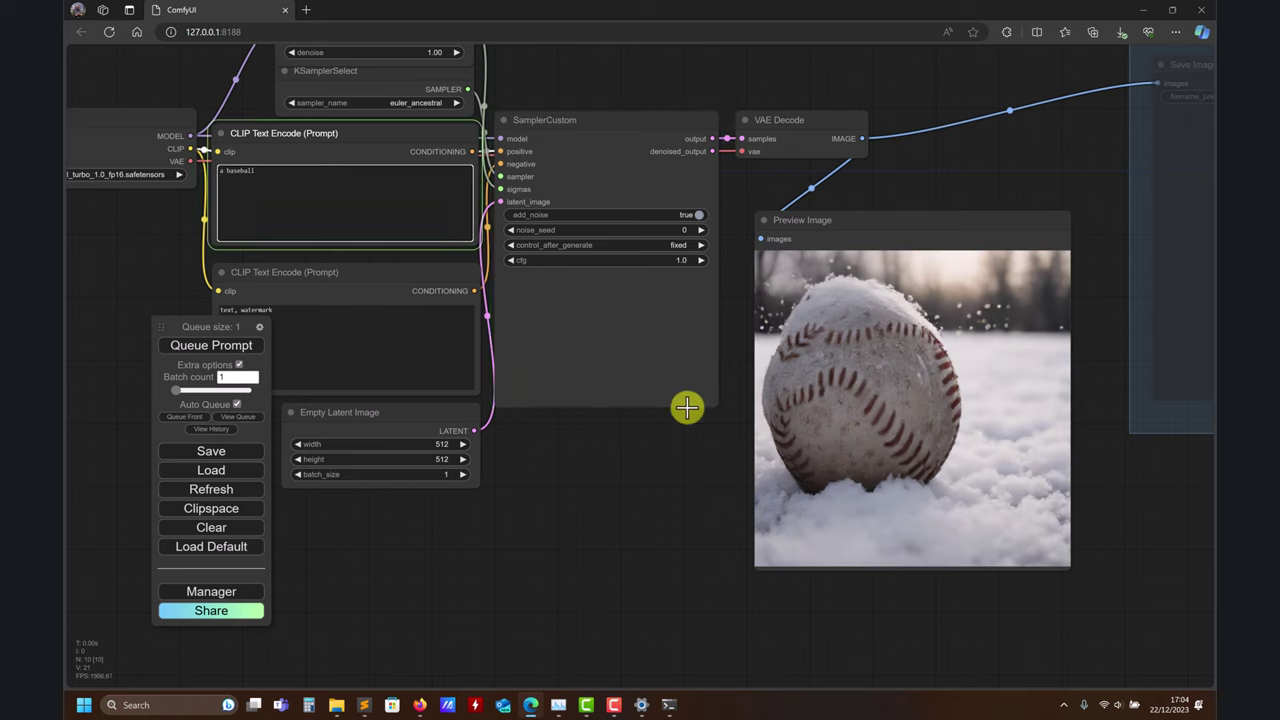
left_click_drag(686, 406, 726, 416)
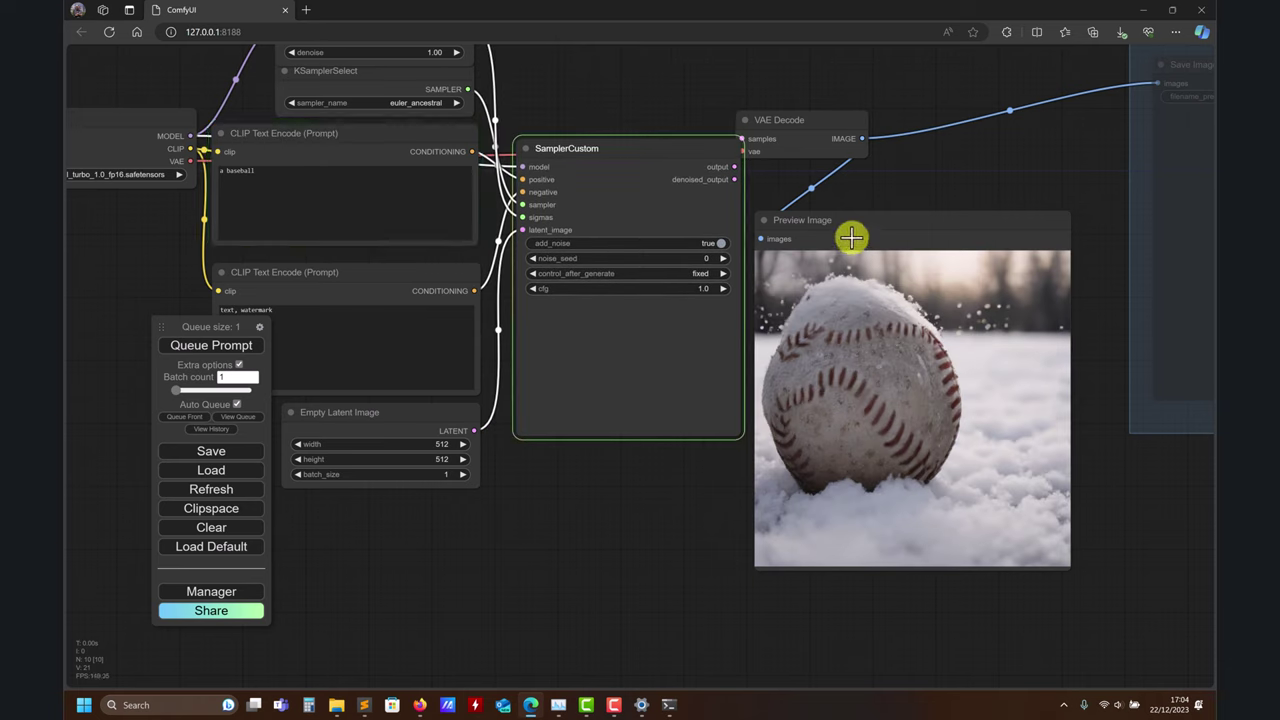
left_click_drag(855, 225, 893, 225)
left_click_drag(814, 137, 936, 126)
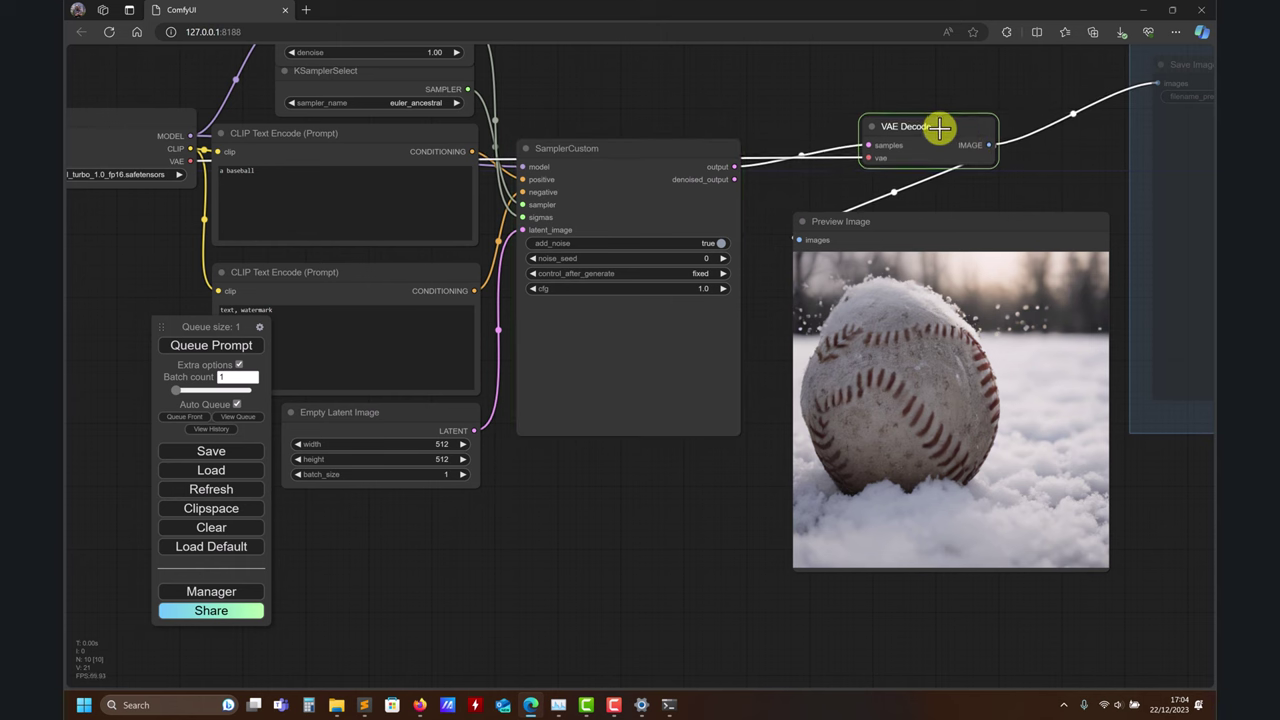
left_click_drag(209, 329, 166, 380)
left_click_drag(524, 612, 557, 609)
left_click_drag(415, 397, 449, 466)
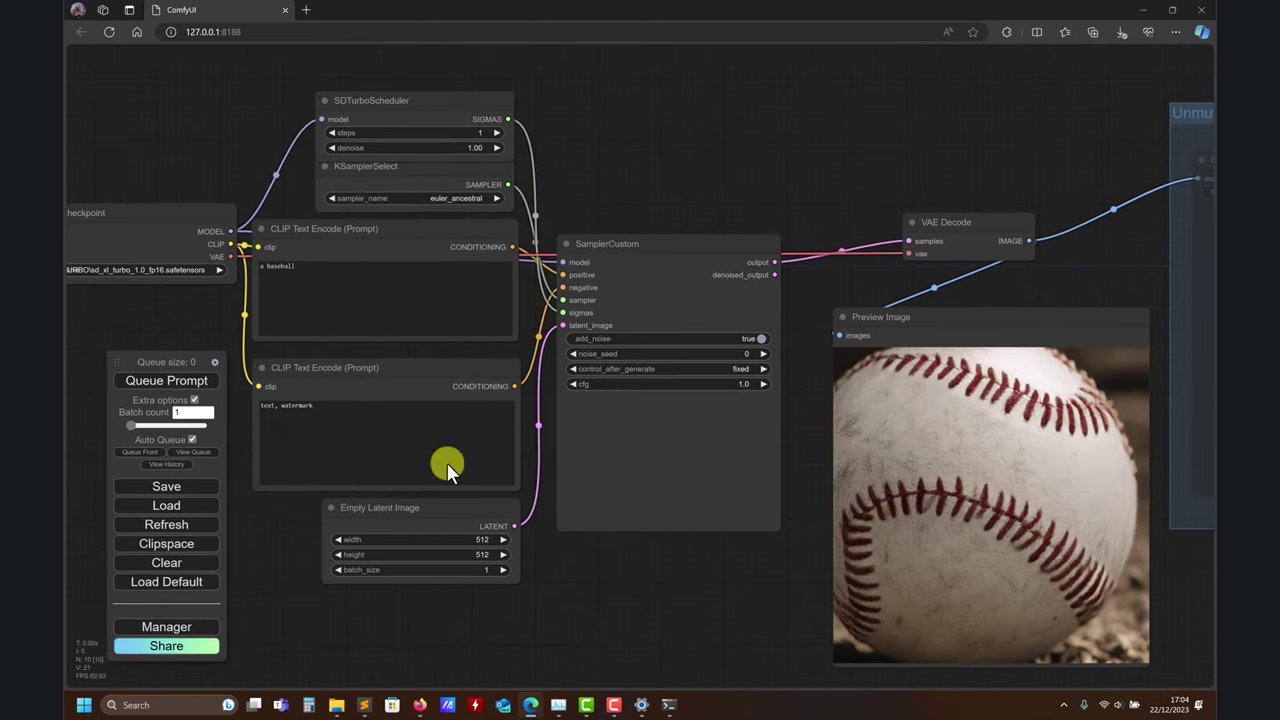
- Replace the positive prompt with "a man running" to generate a new preview
left_click_drag(300, 275, 213, 260)
type("a man running")
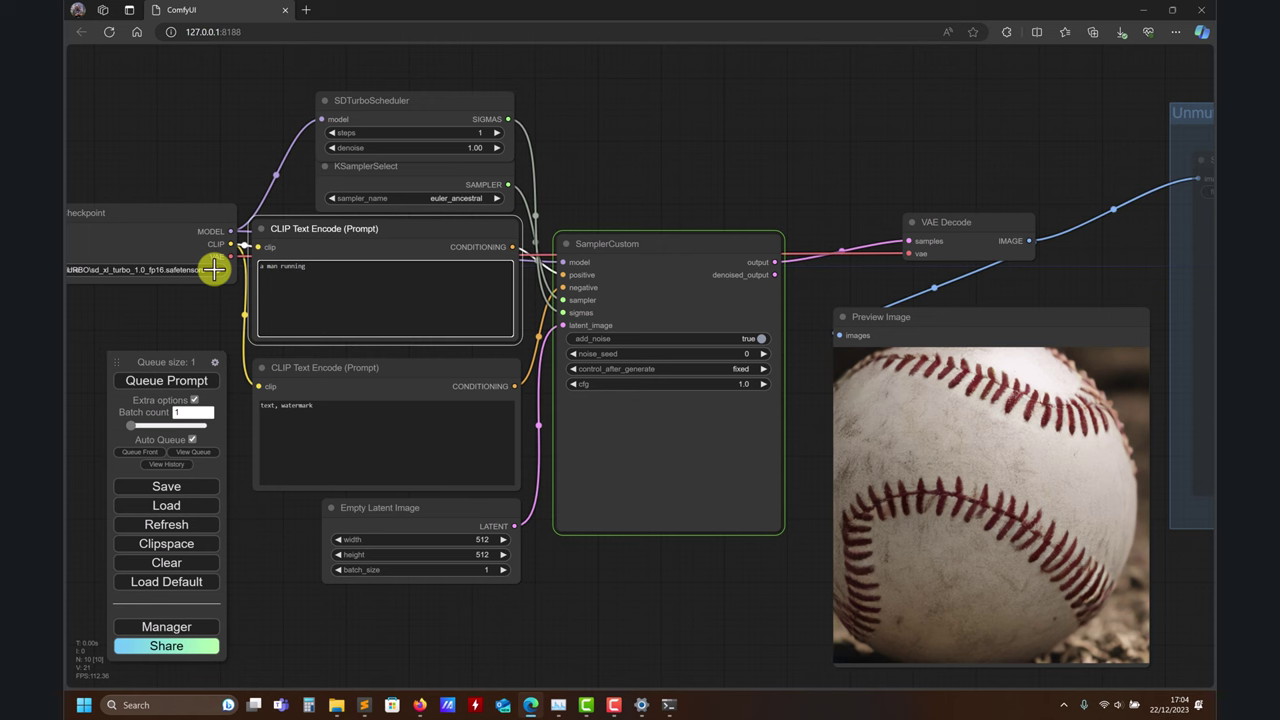
left_click_drag(751, 603, 731, 568)
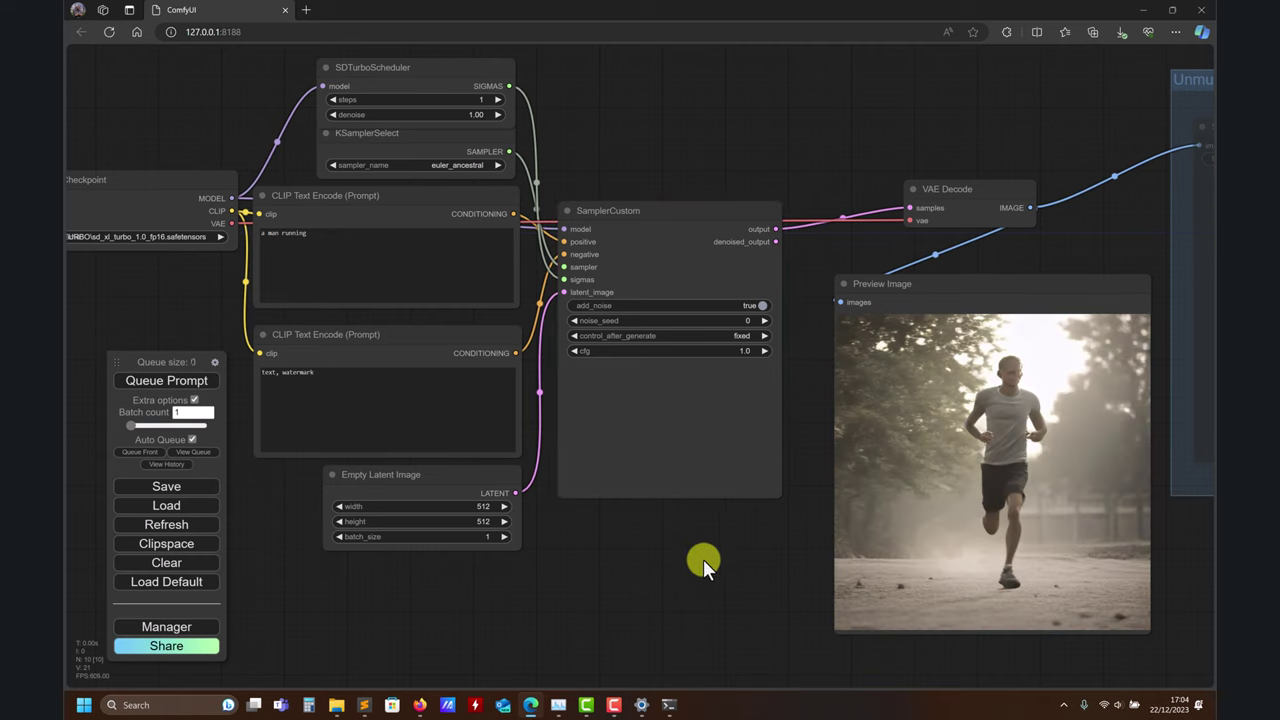
- Change the positive prompt to "2man running"
left_click(270, 235)
key("BackSpace")
key("BackSpace")
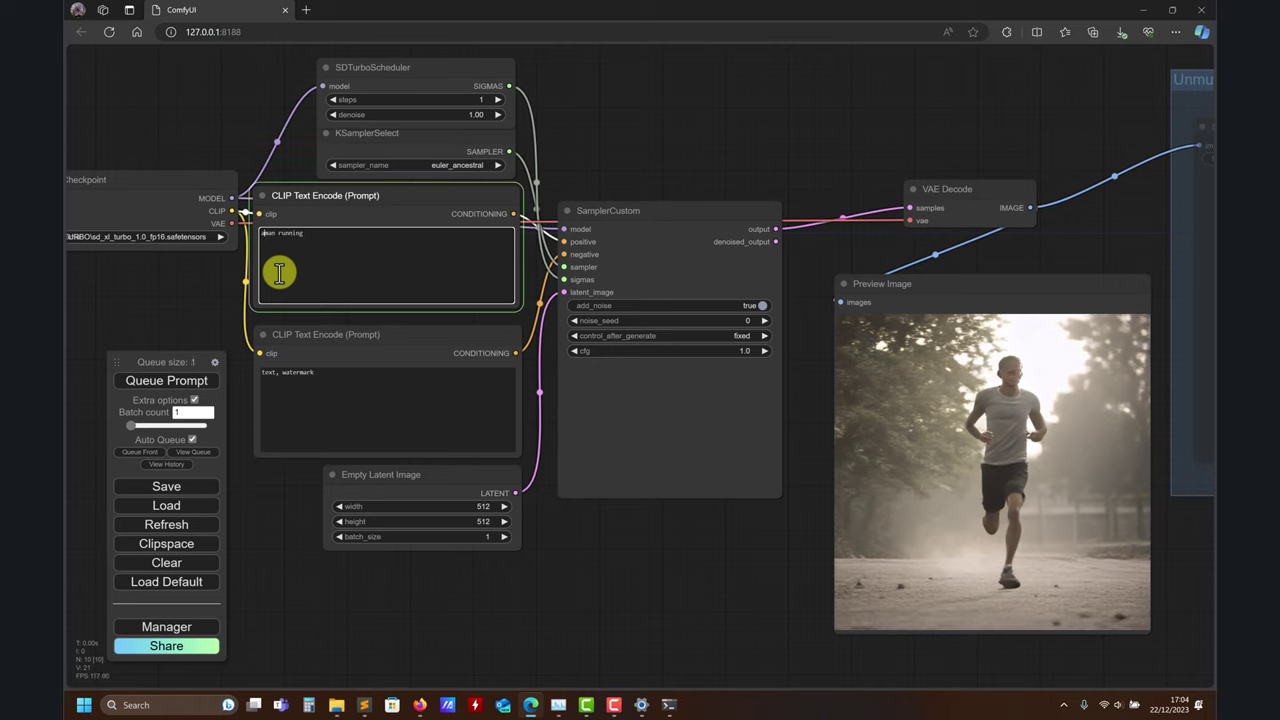
type("w")
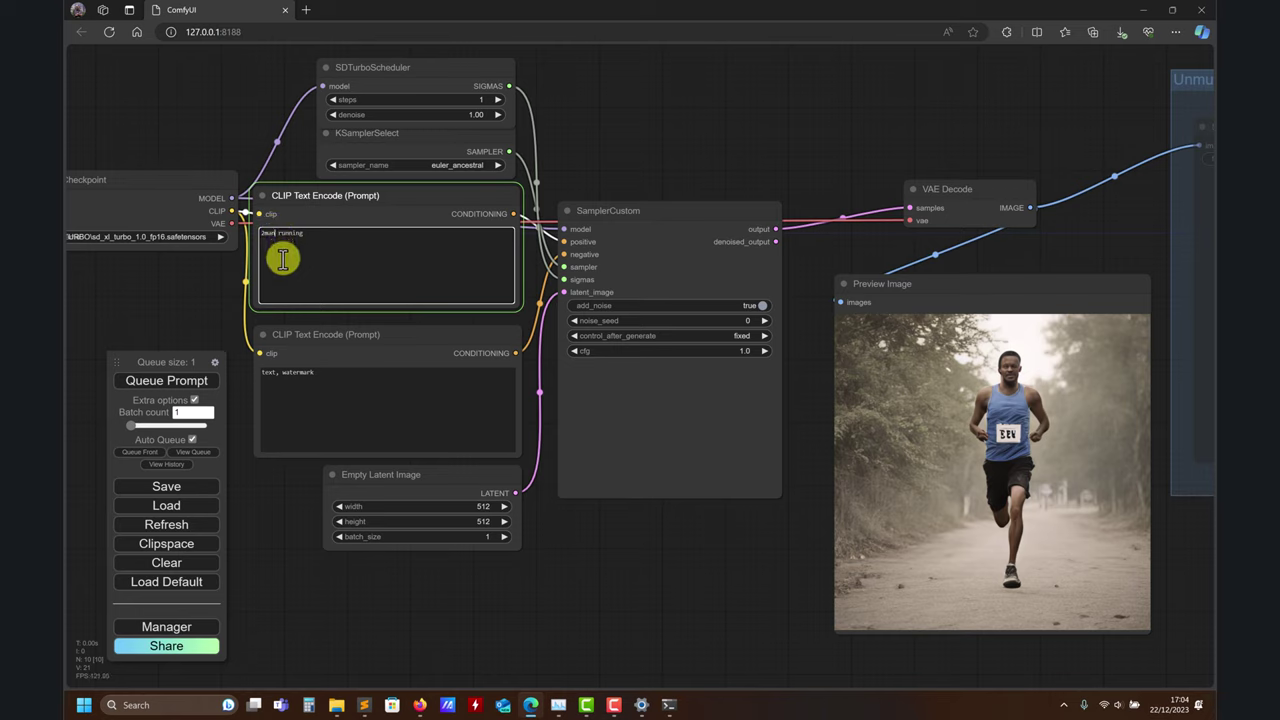
- Change the positive prompt to "2women running, side view"
double_click(277, 234)
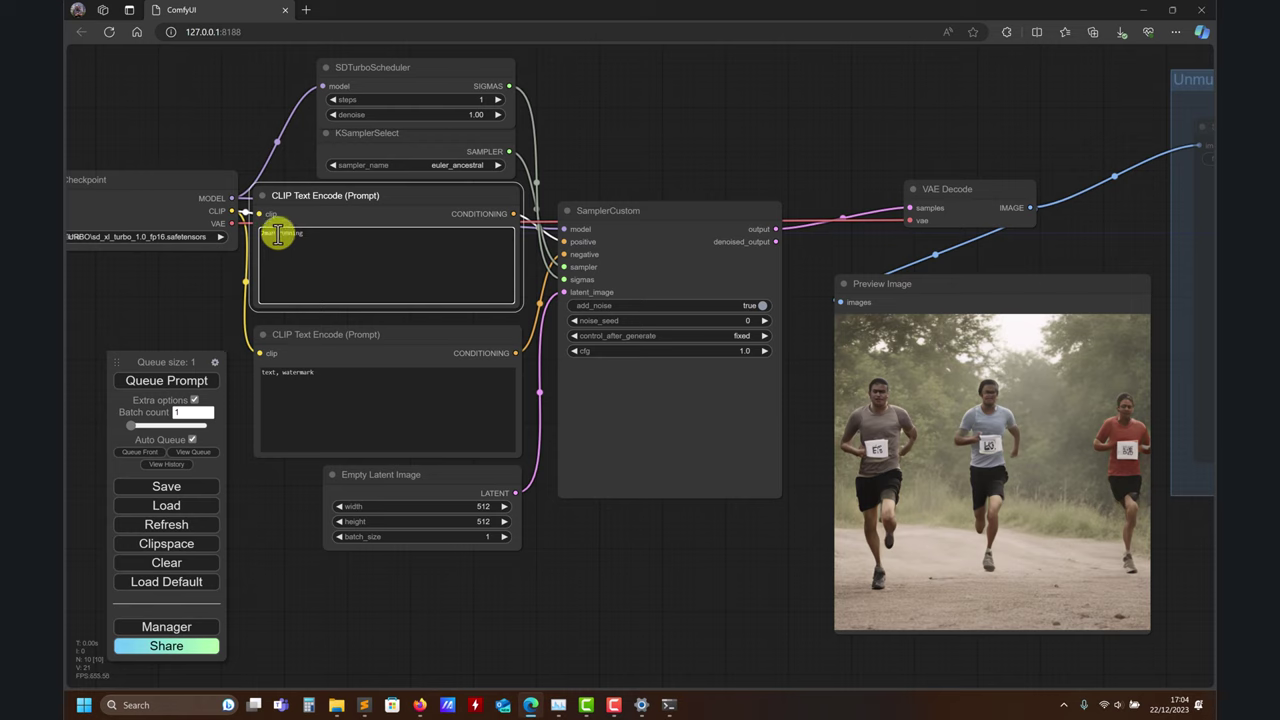
double_click(262, 233)
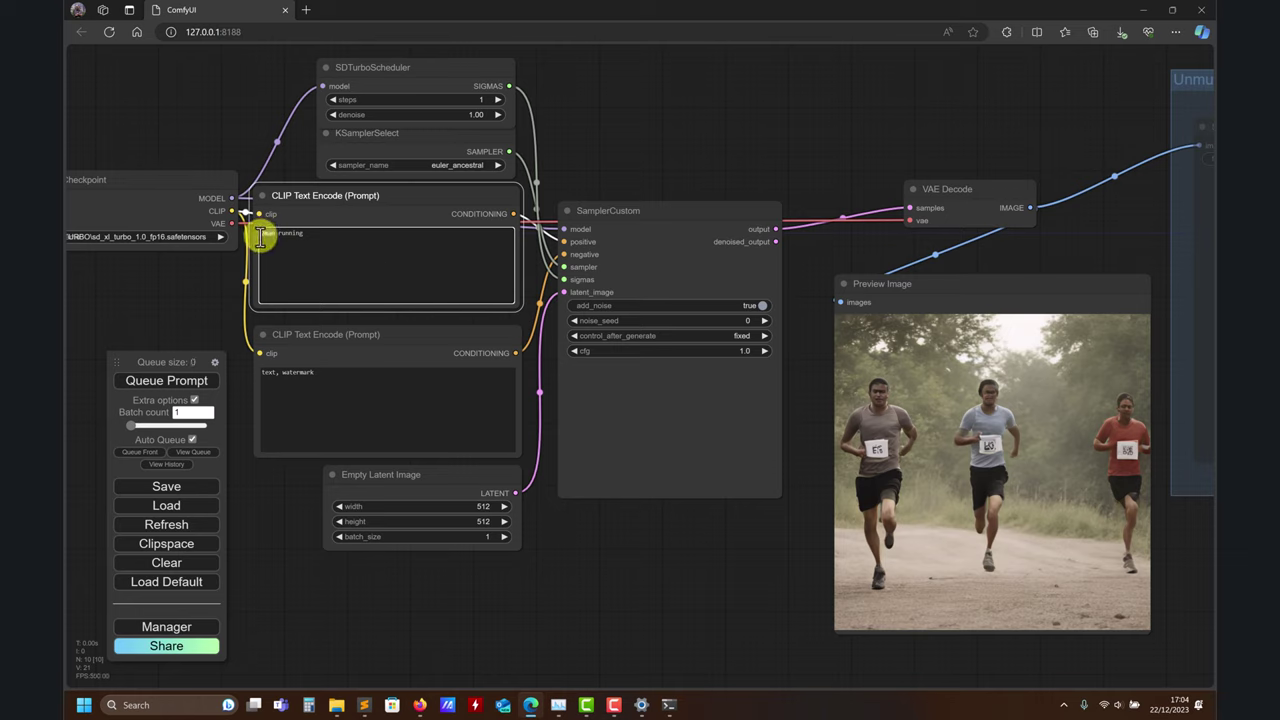
type("3")
type(" men")
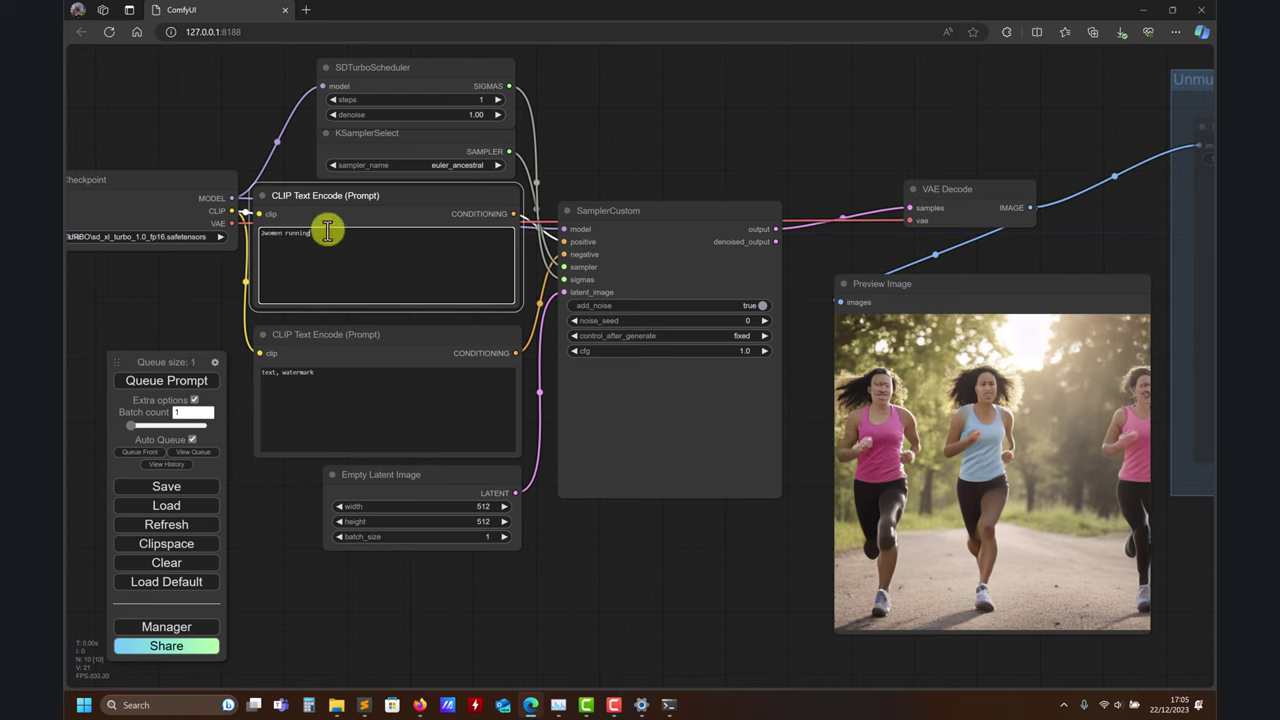
type("sunshine")
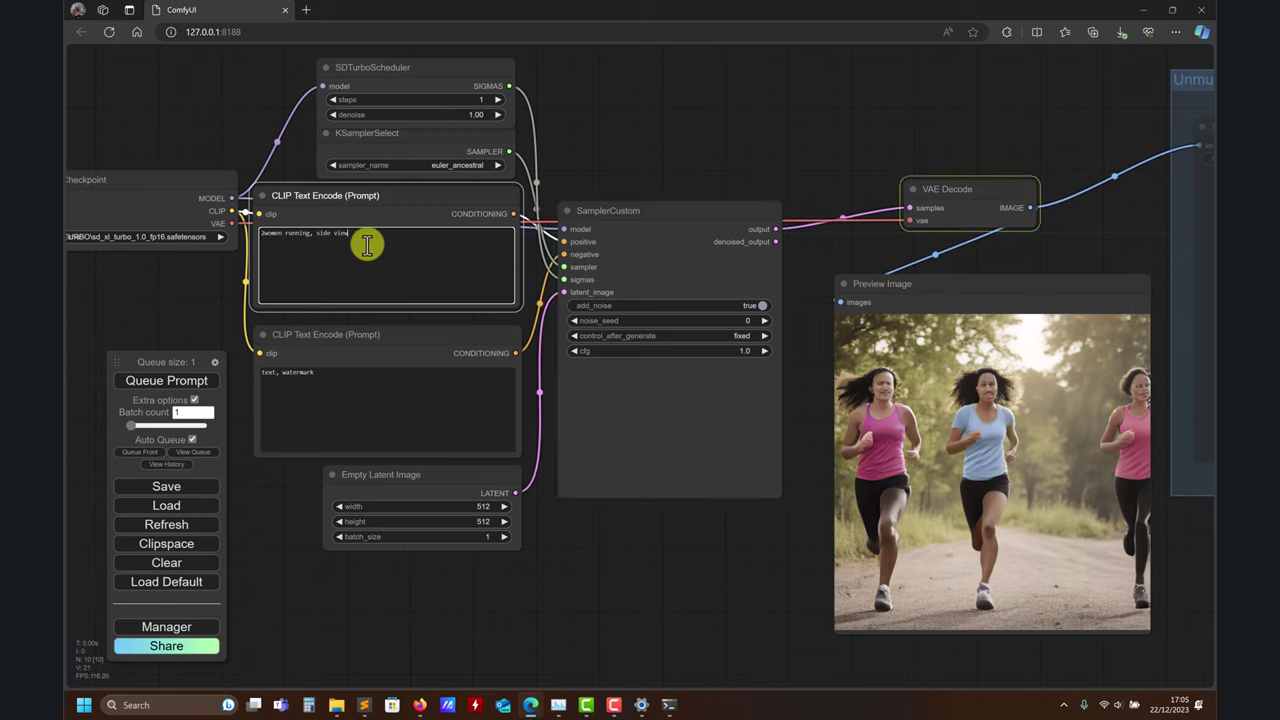
- Change the subject of the positive prompt so that it reads "a woman running, side view"
double_click(278, 234)
key("ctrl+a")
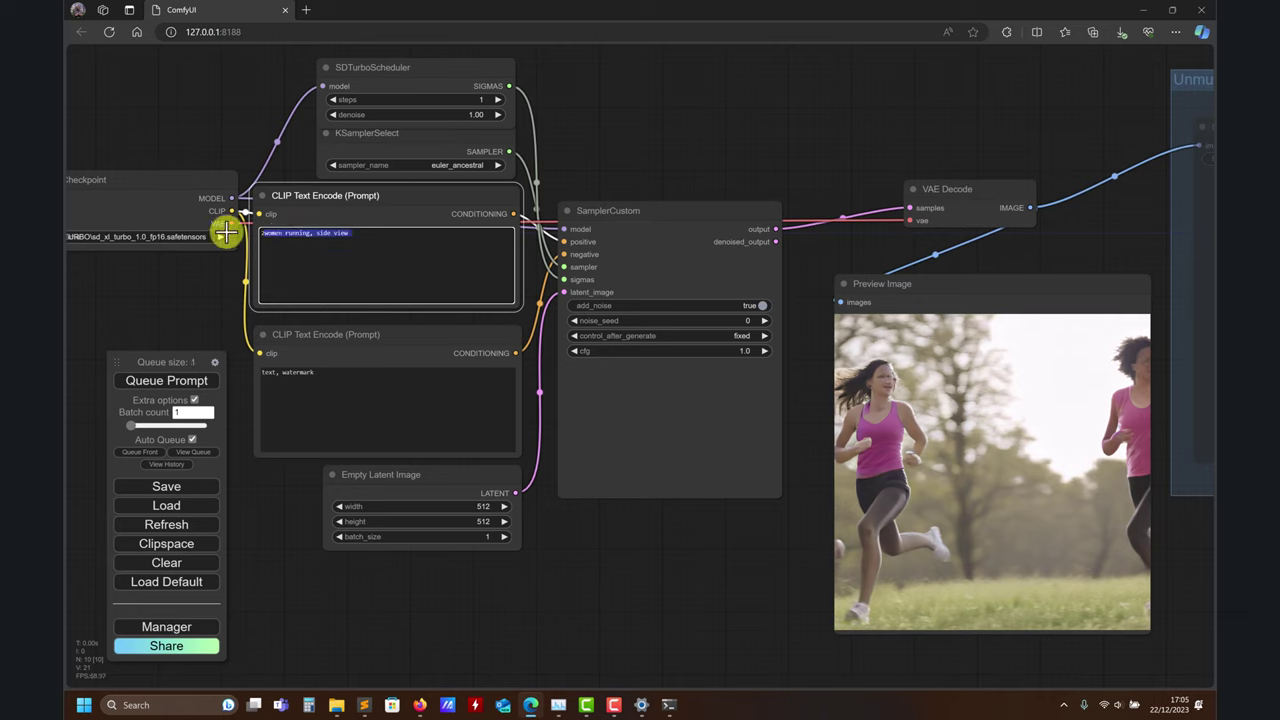
double_click(277, 234)
type("a woman")
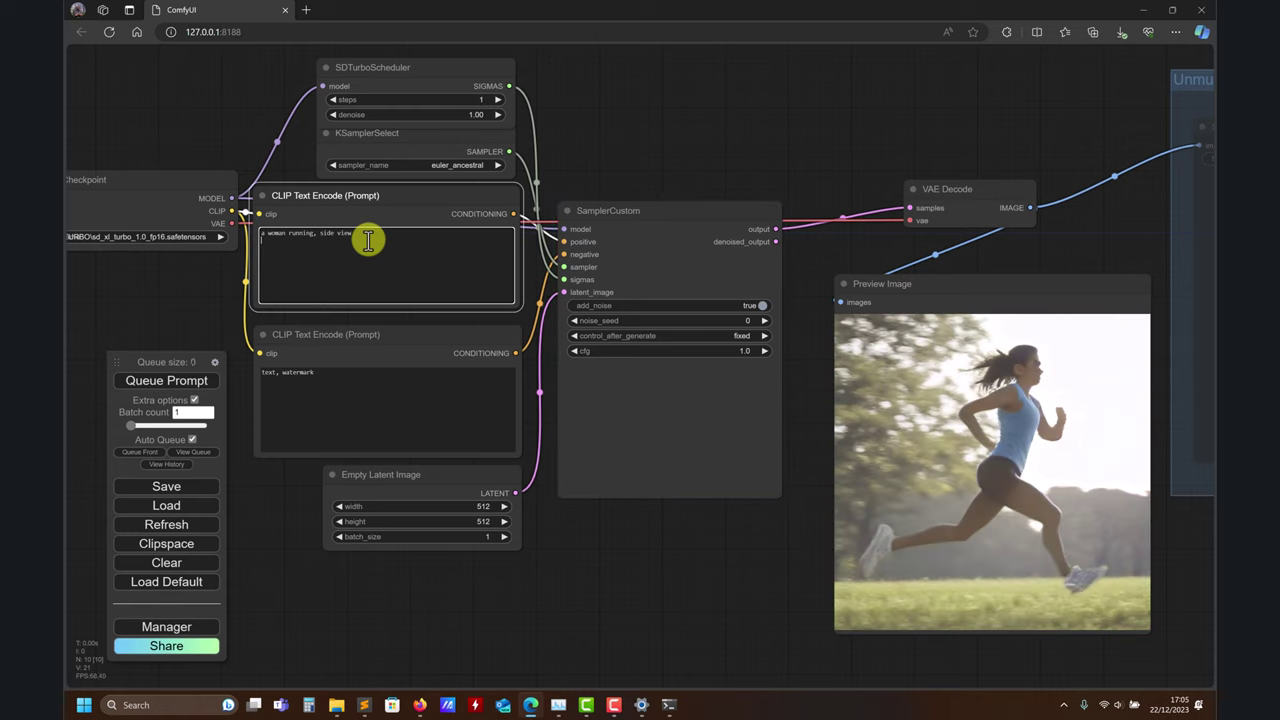
- Replace "side view" in the positive prompt with "back view", and replace that with "frontal view"
left_click_drag(322, 232, 386, 234)
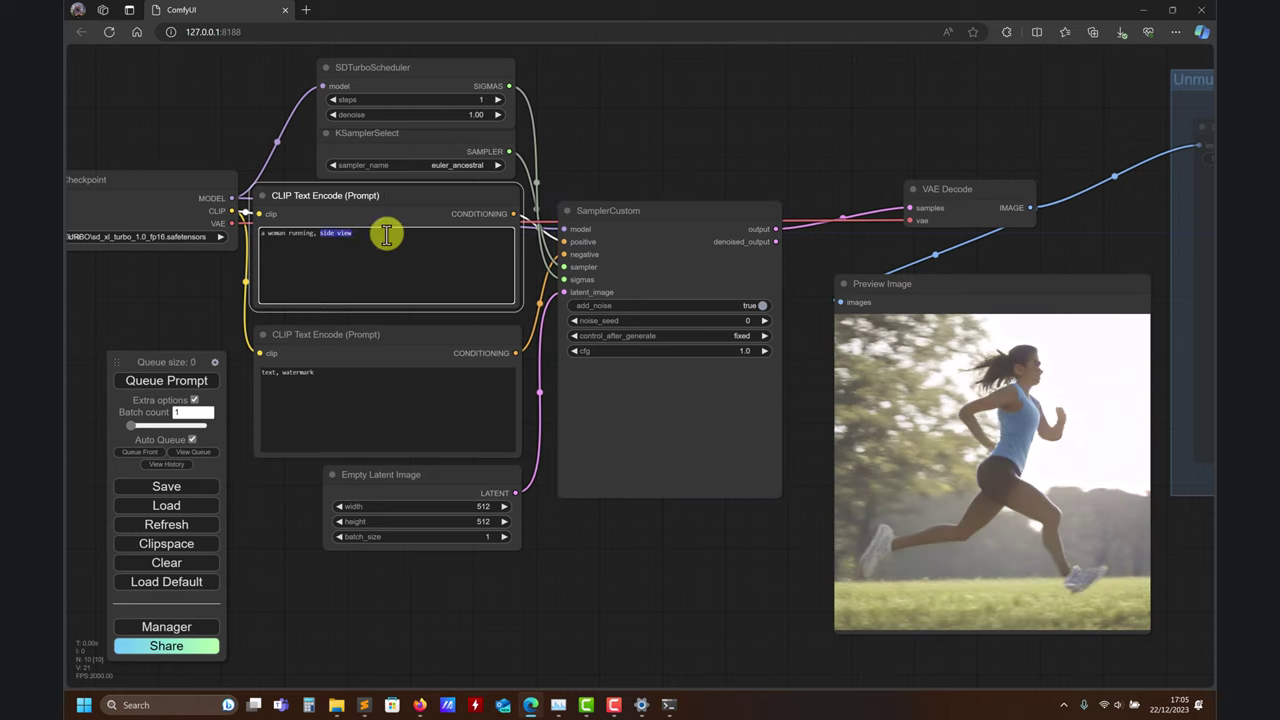
type("back view")
double_click(330, 232)
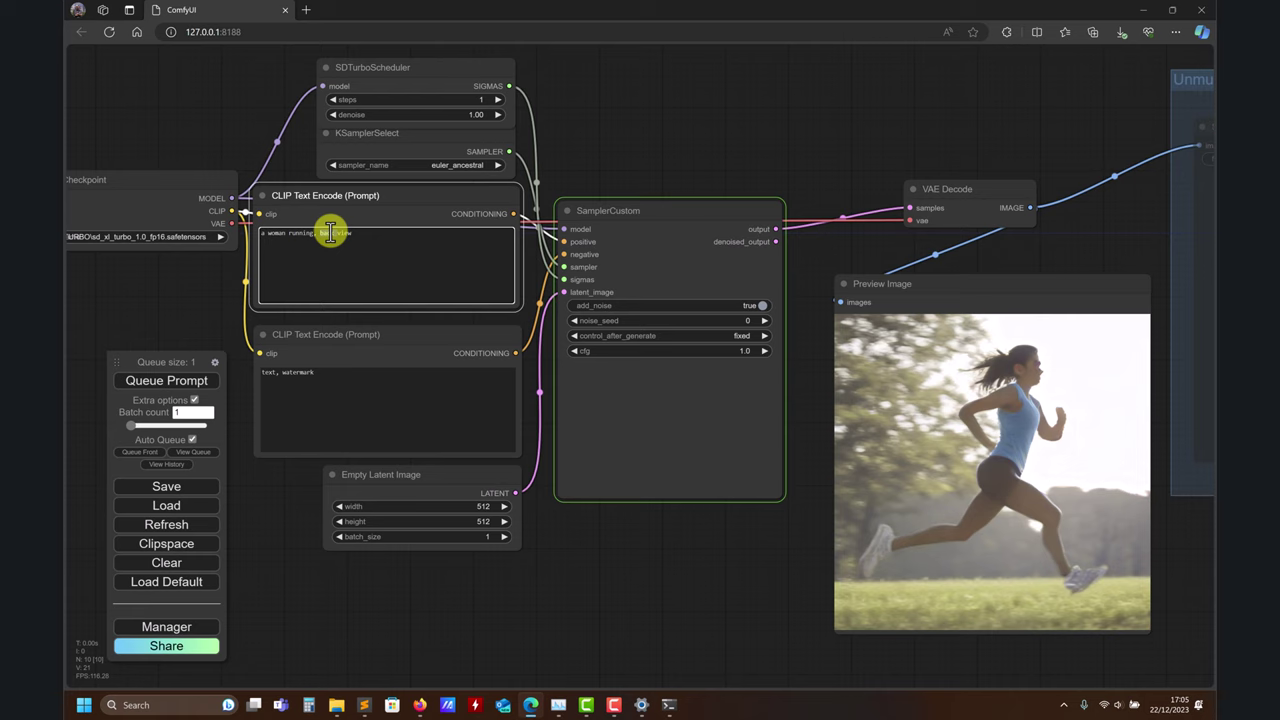
type("s")
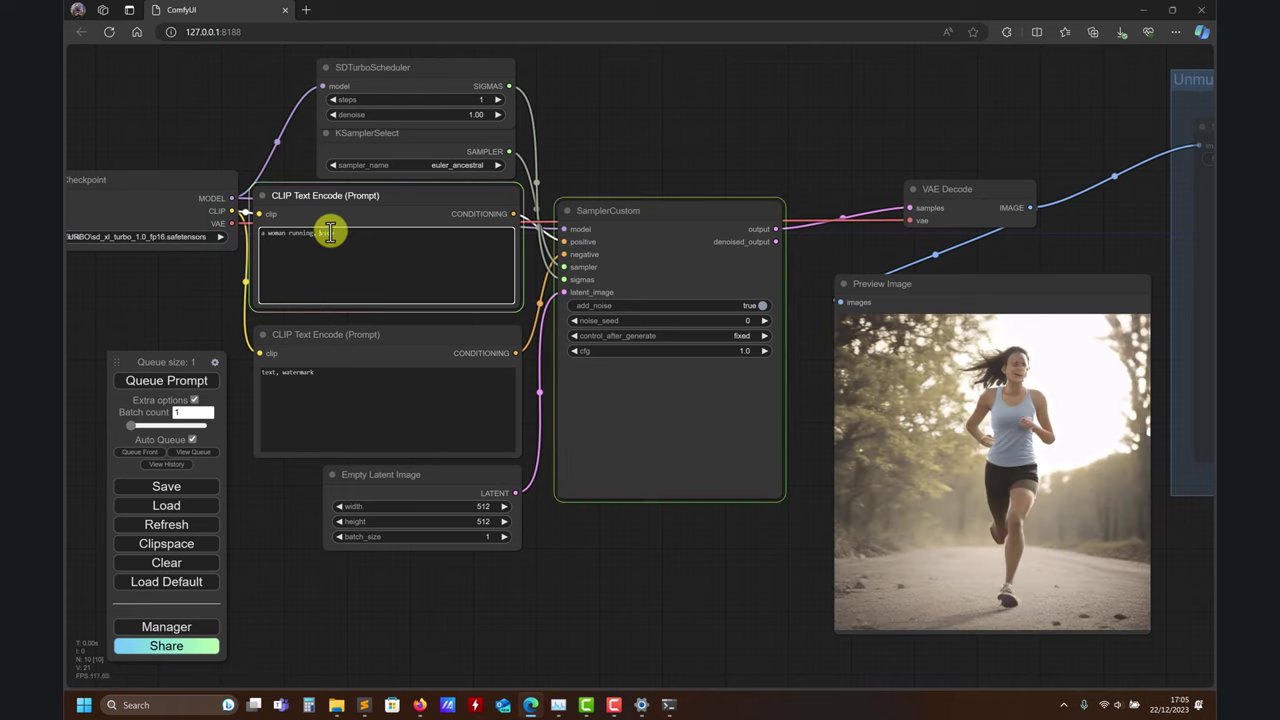
type("ide view")
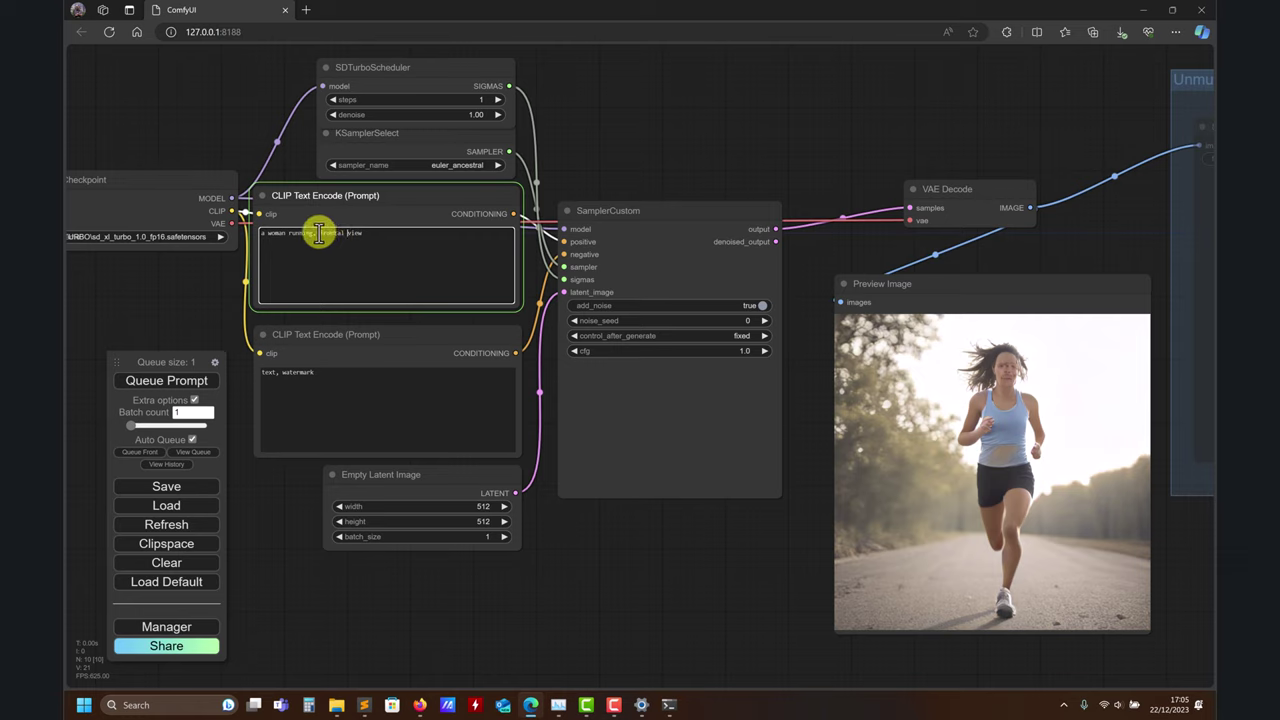
- Replace "frontal view" in the positive prompt with "drone view, photo professional, hyper realistic"
left_click_drag(318, 233, 418, 229)
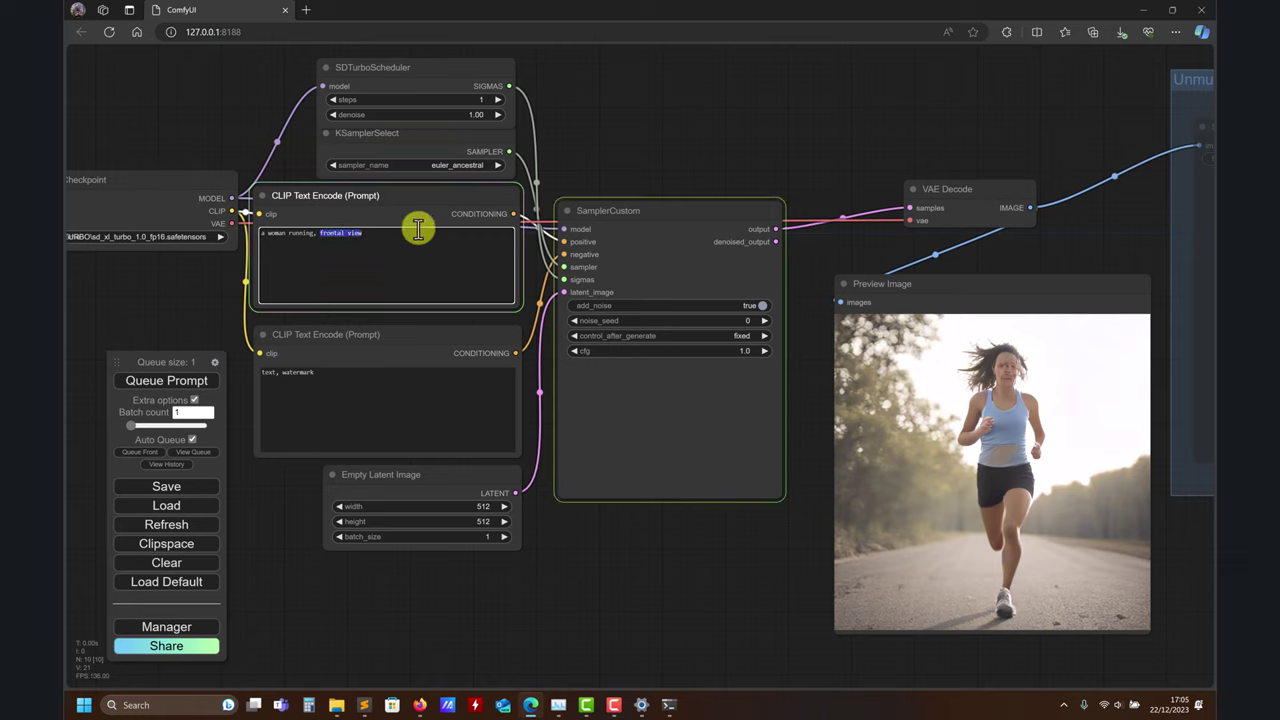
key("BackSpace")
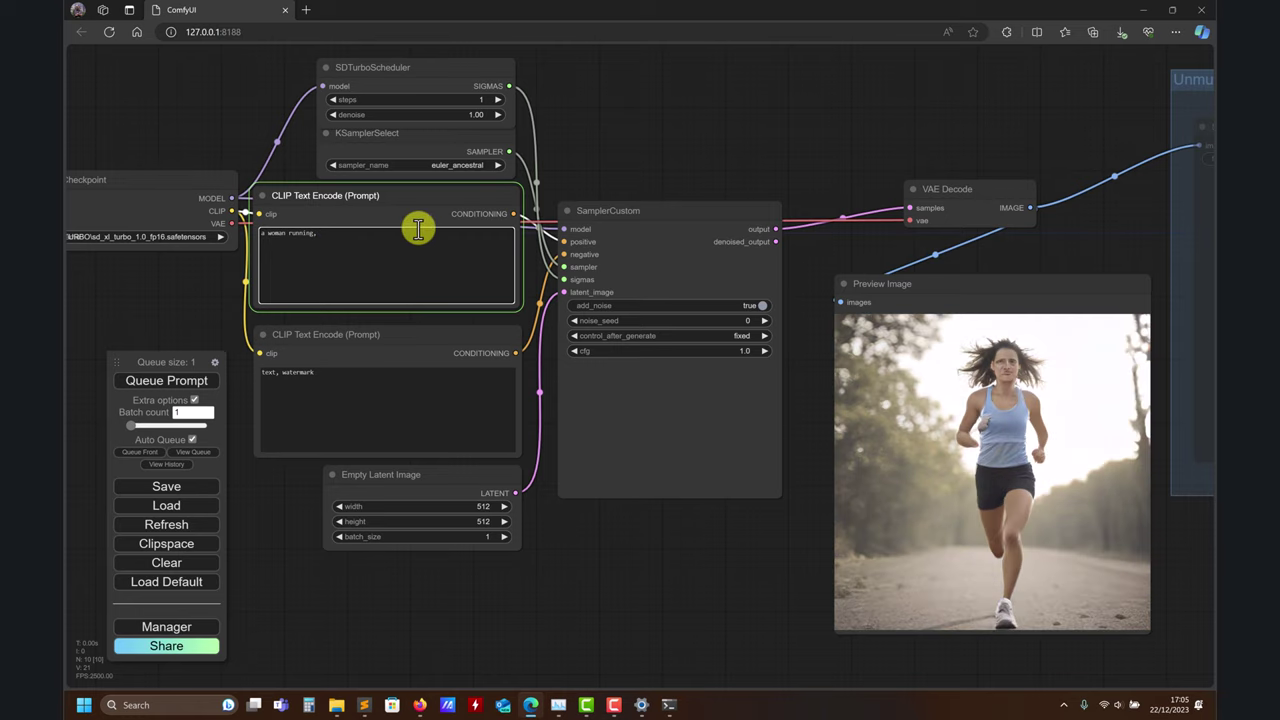
type("drone view, pho")
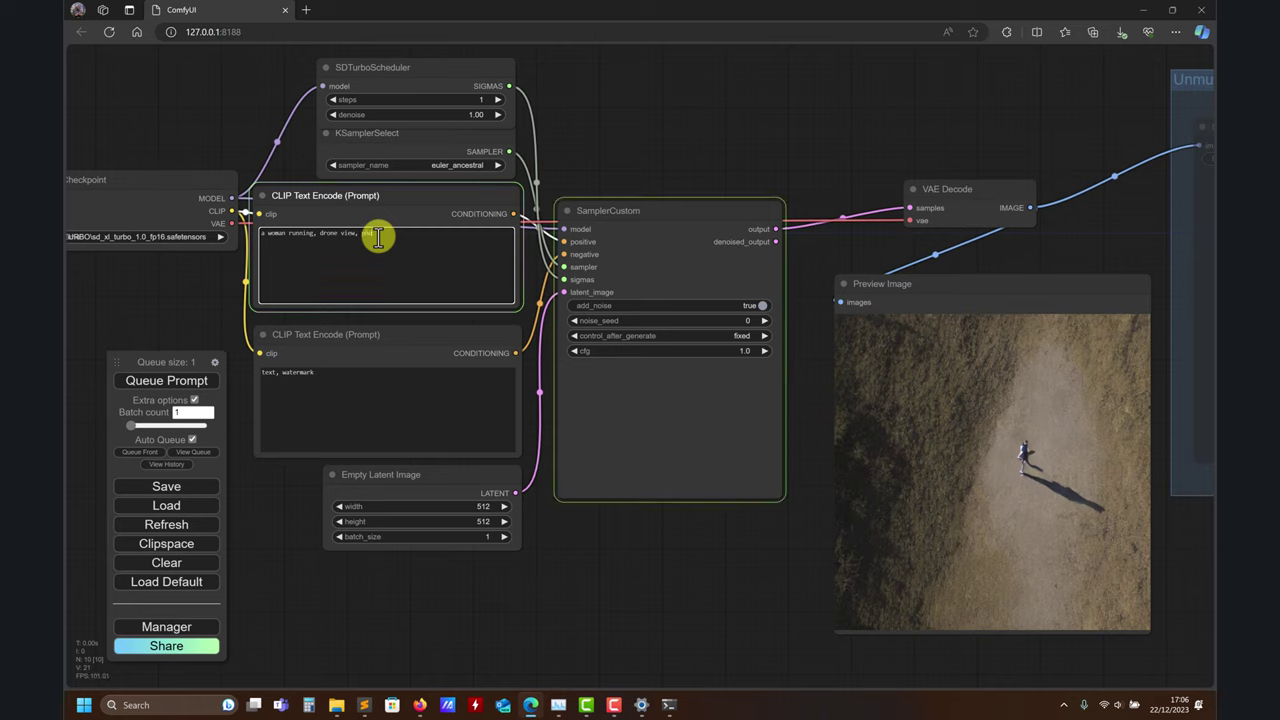
type("fessional, ")
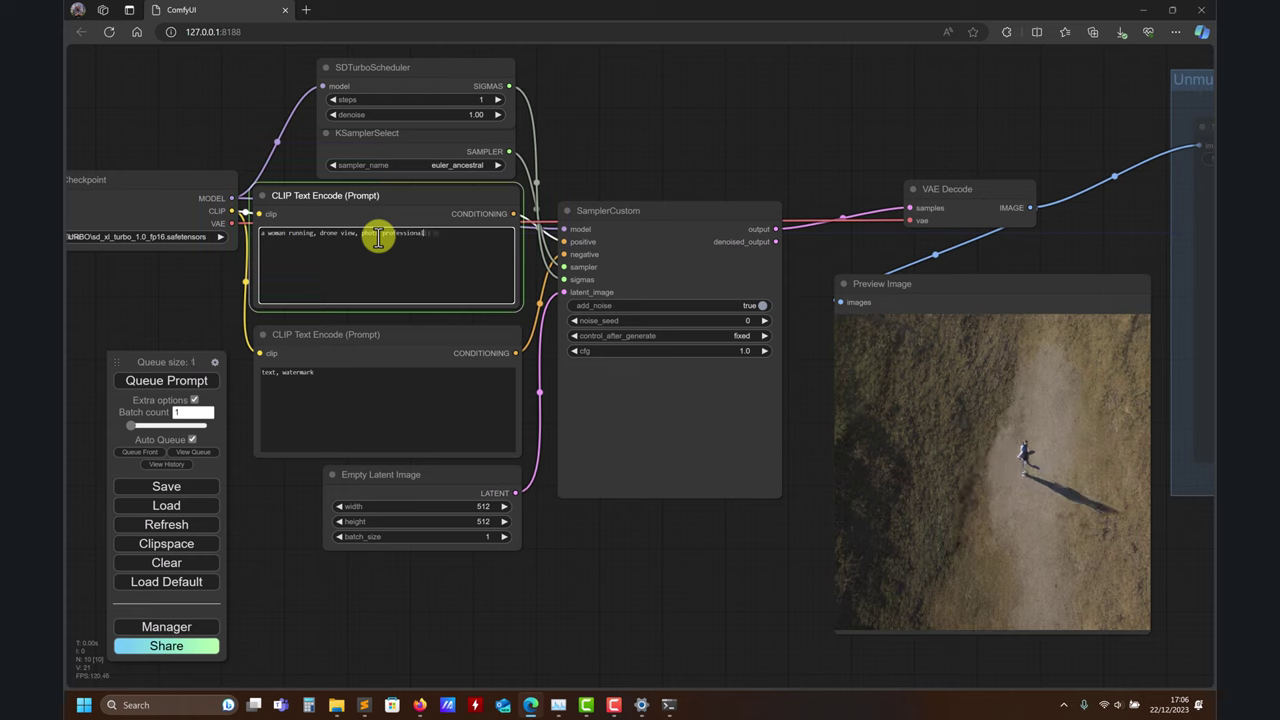
type("hyper real")
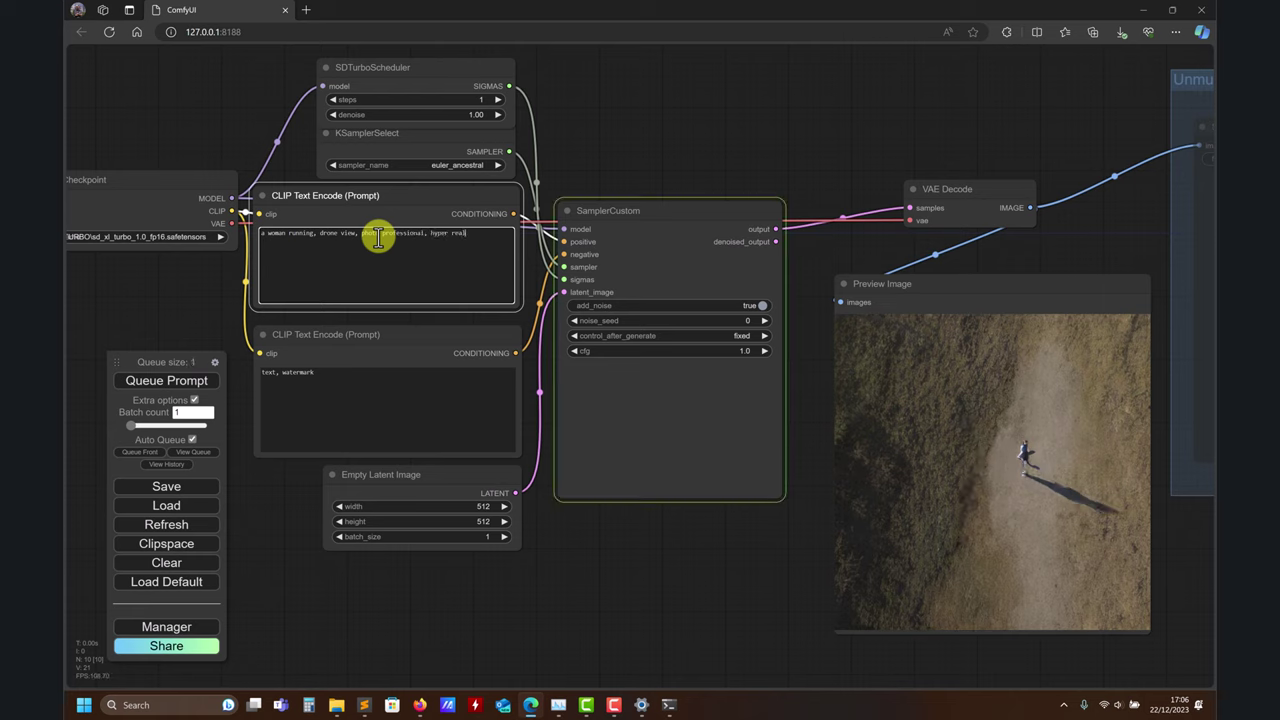
type("istic,")
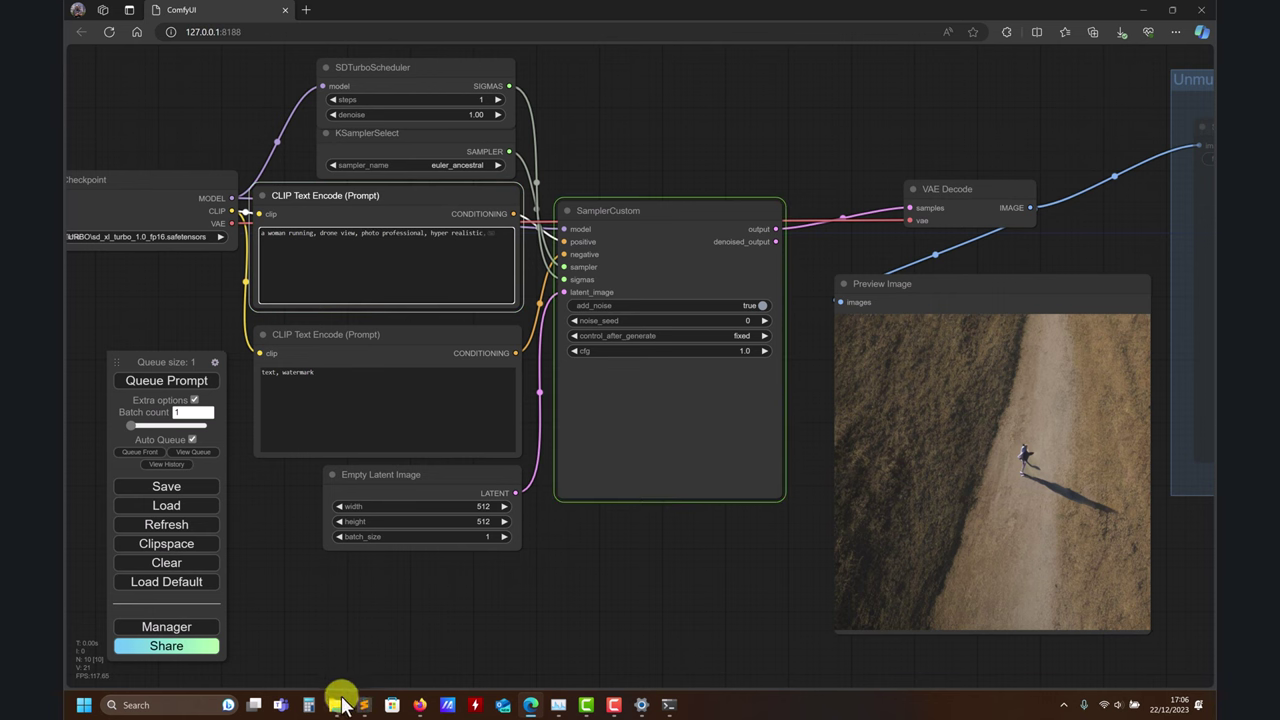
- Switch to Sublime Text and copy the POS line ",soft light, 4k, highly detailed" from the sd-xl-turbo test section of prompts.txt
left_click(363, 706)
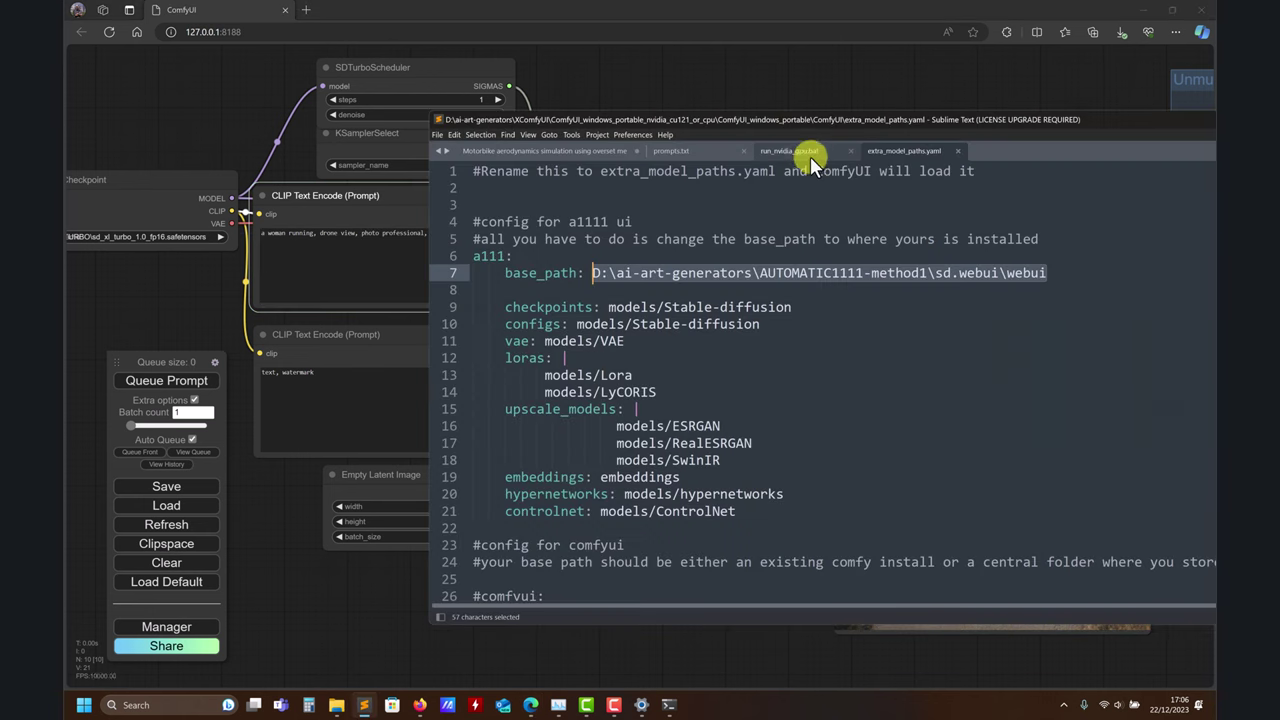
left_click(672, 156)
left_click_drag(856, 125, 690, 124)
scroll(550, 356, "up", 2)
scroll(543, 352, "down", 4)
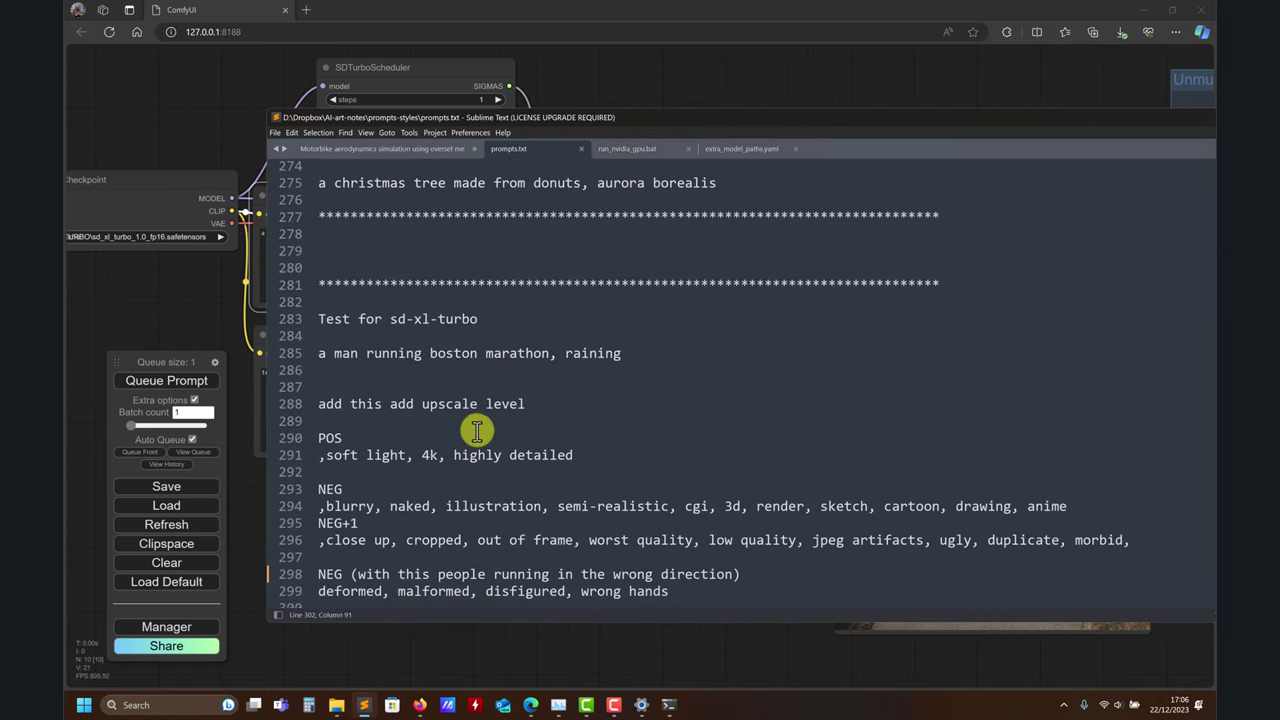
scroll(519, 433, "down", 2)
left_click_drag(600, 353, 292, 349)
key("ctrl+c")
- Return to ComfyUI and append the copied ",soft light, 4k, highly detailed" to the end of the positive prompt
left_click(440, 81)
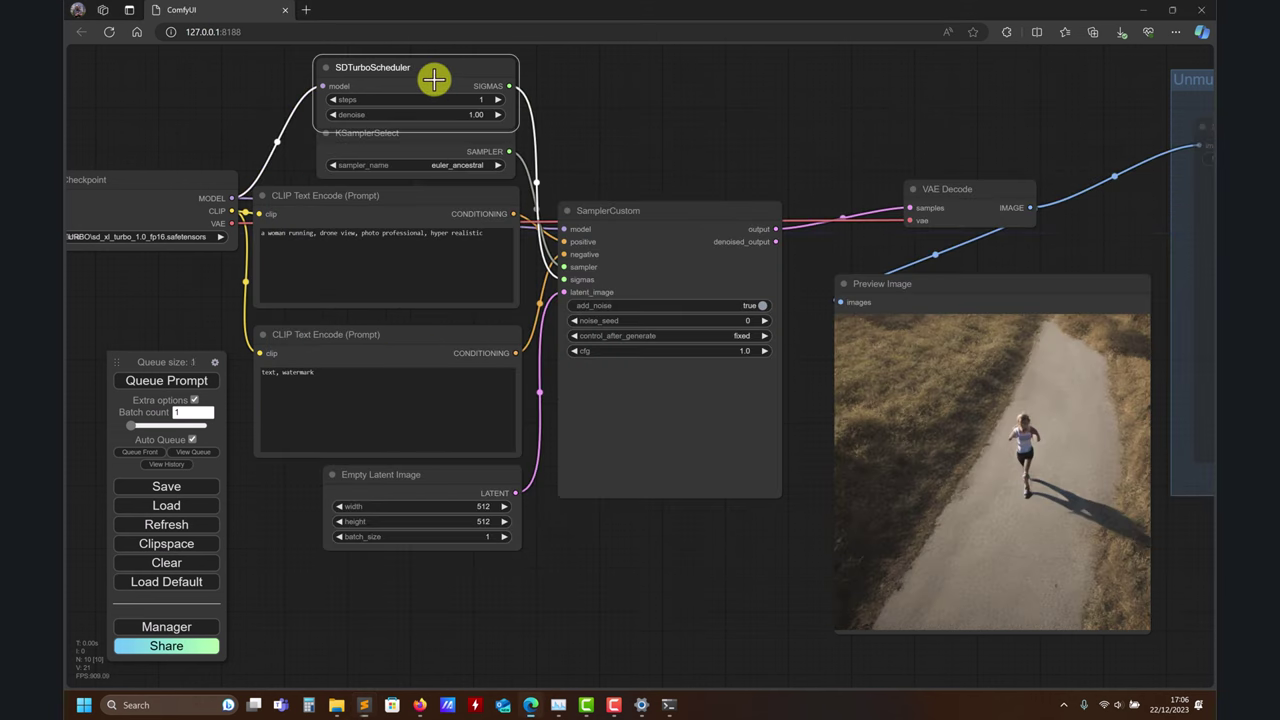
left_click(495, 236)
key("ctrl+v")
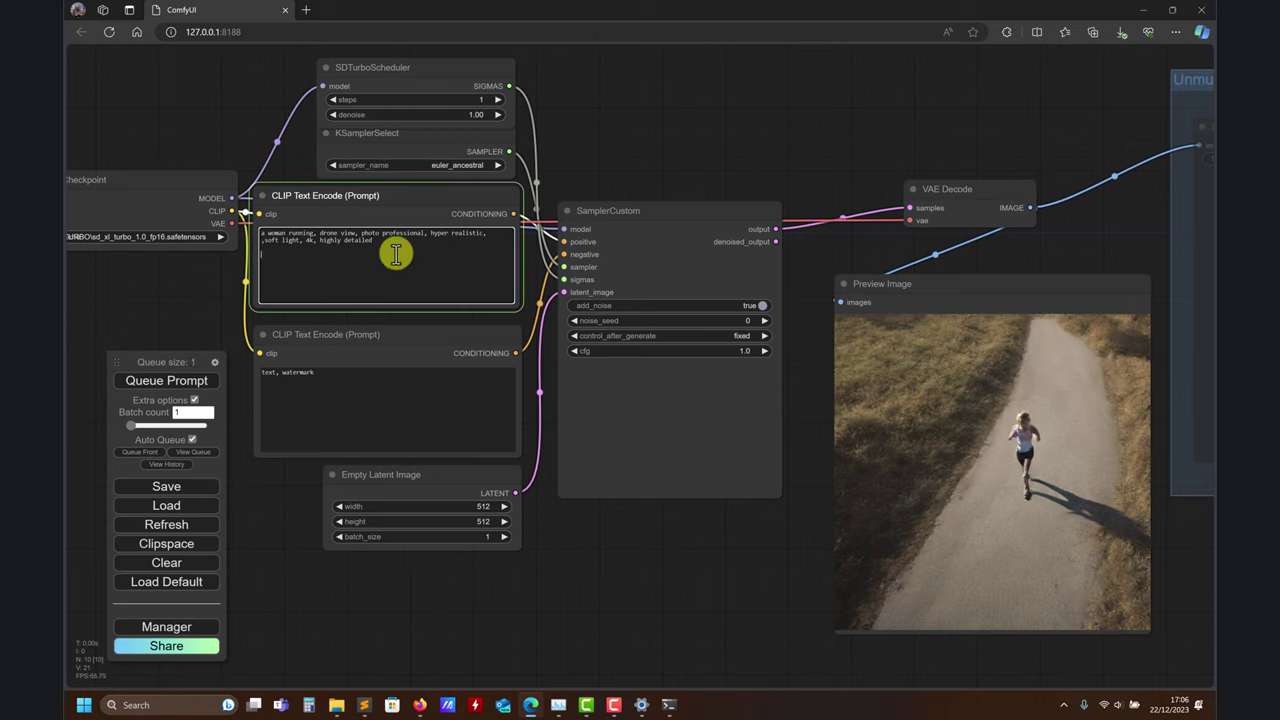
- Delete all view and quality keywords from the positive prompt, leaving only "a woman running"
left_click_drag(391, 246, 322, 232)
key("BackSpace")
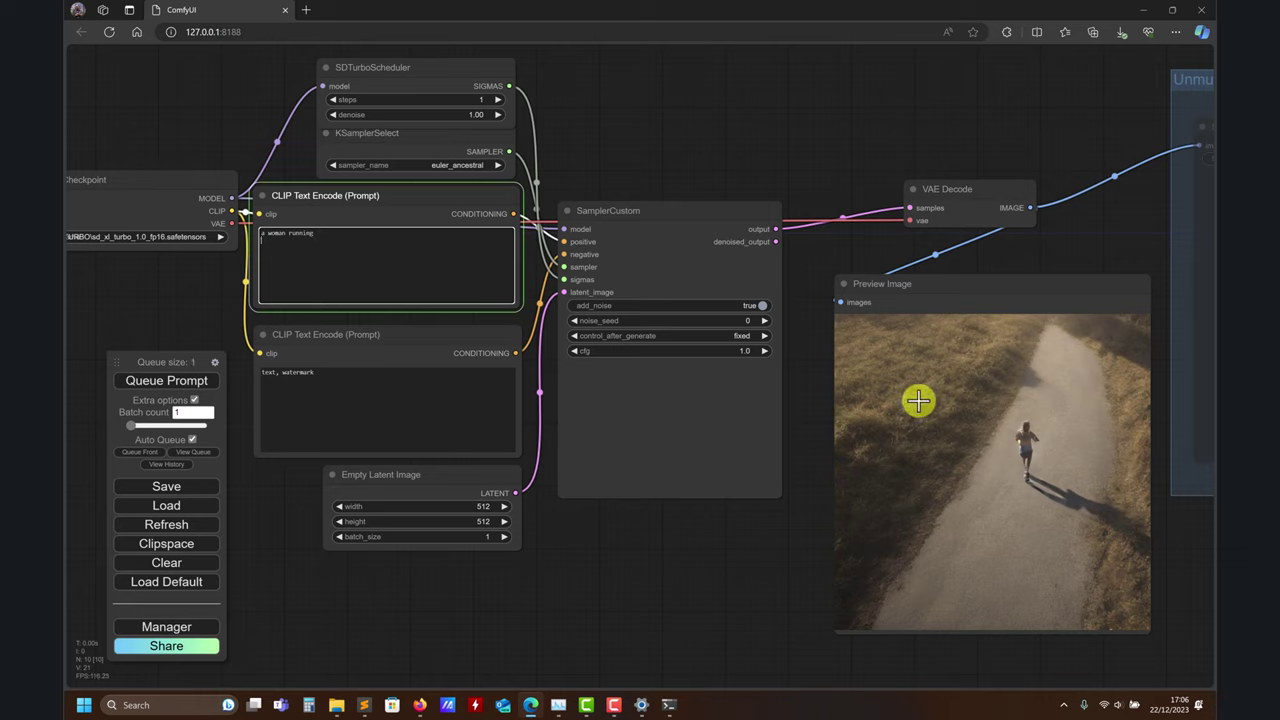
- Move the Preview Image node slightly closer to the sampler and extend the positive prompt to "a woman running a marathon"
mouse_move(980, 289)
left_mouse_down()
mouse_move(943, 286)
mouse_move(960, 295)
left_mouse_up()
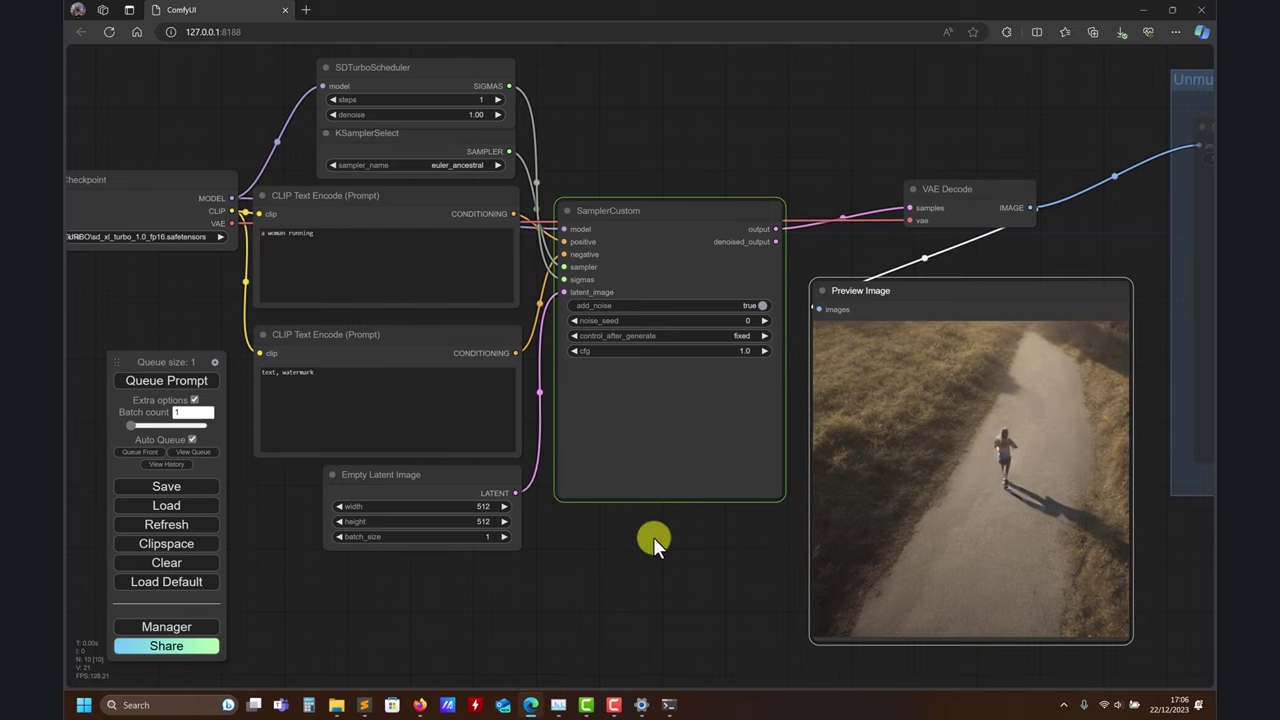
left_click_drag(655, 546, 568, 500)
left_click(251, 190)
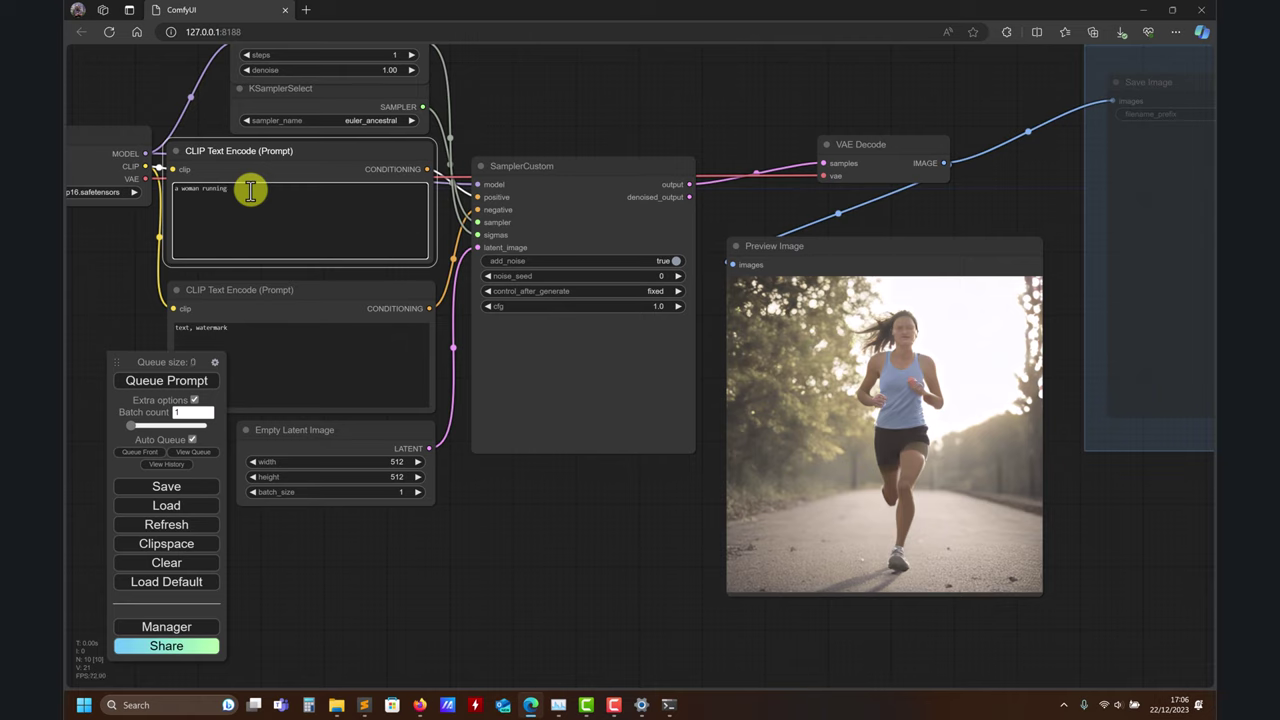
type("a mo")
type("on")
key("Return")
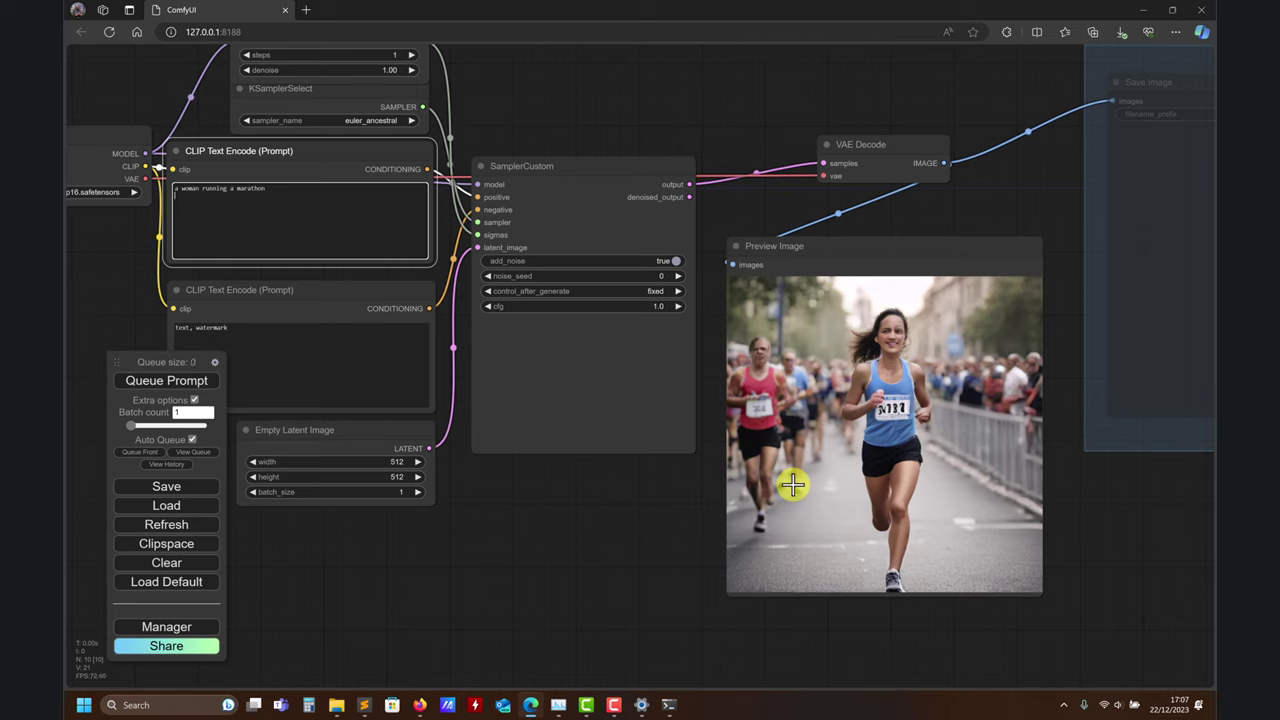
- Change the positive prompt to "two women running boston marathon"
left_click(236, 188)
key("BackSpace")
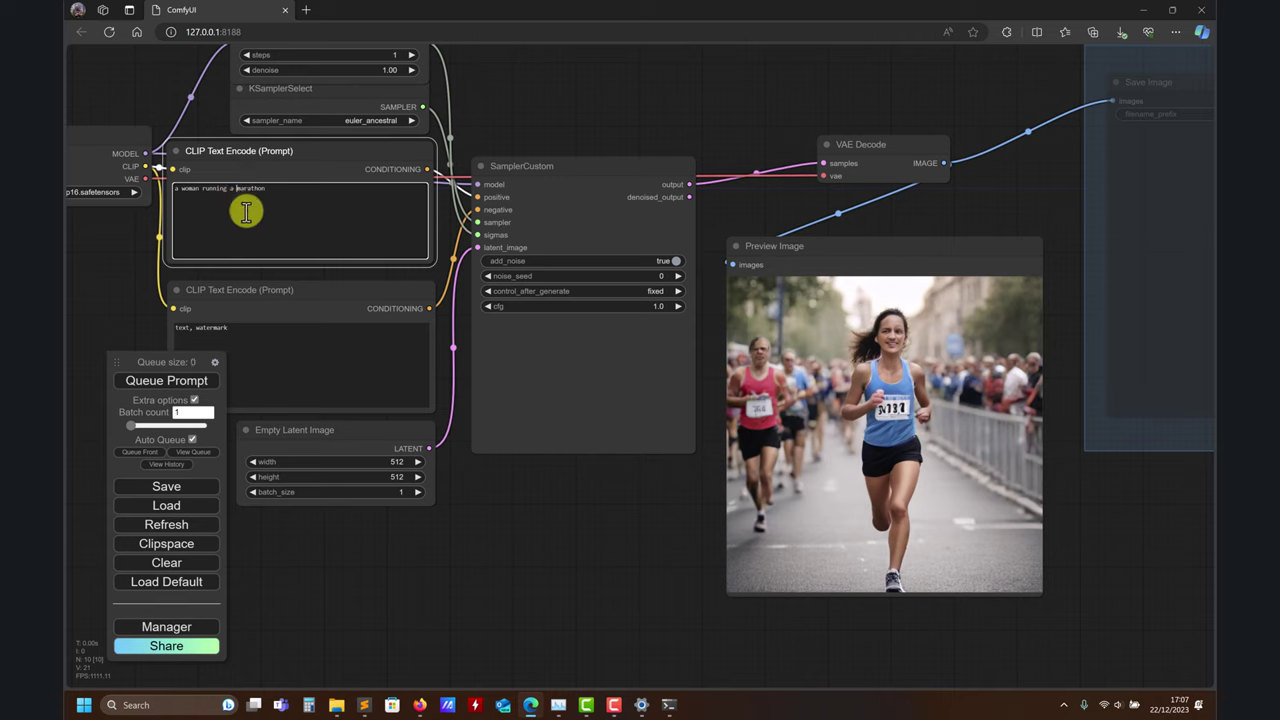
key("BackSpace")
type("boston")
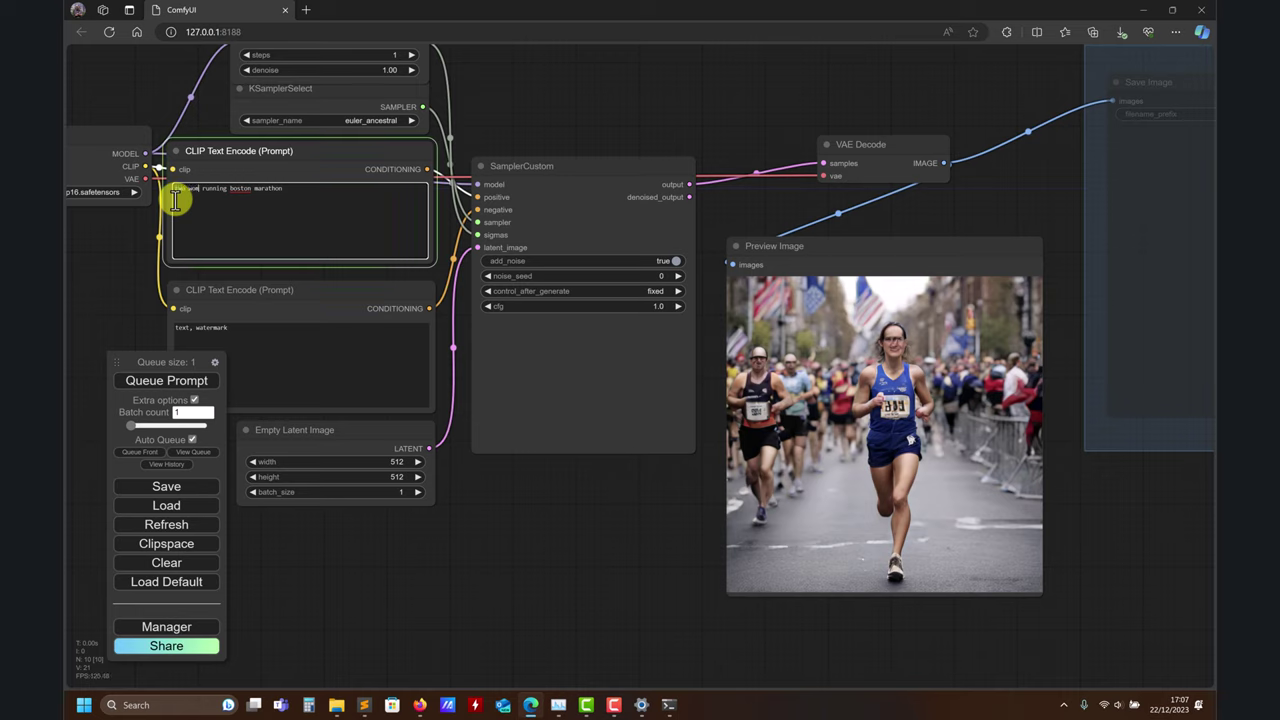
type("a")
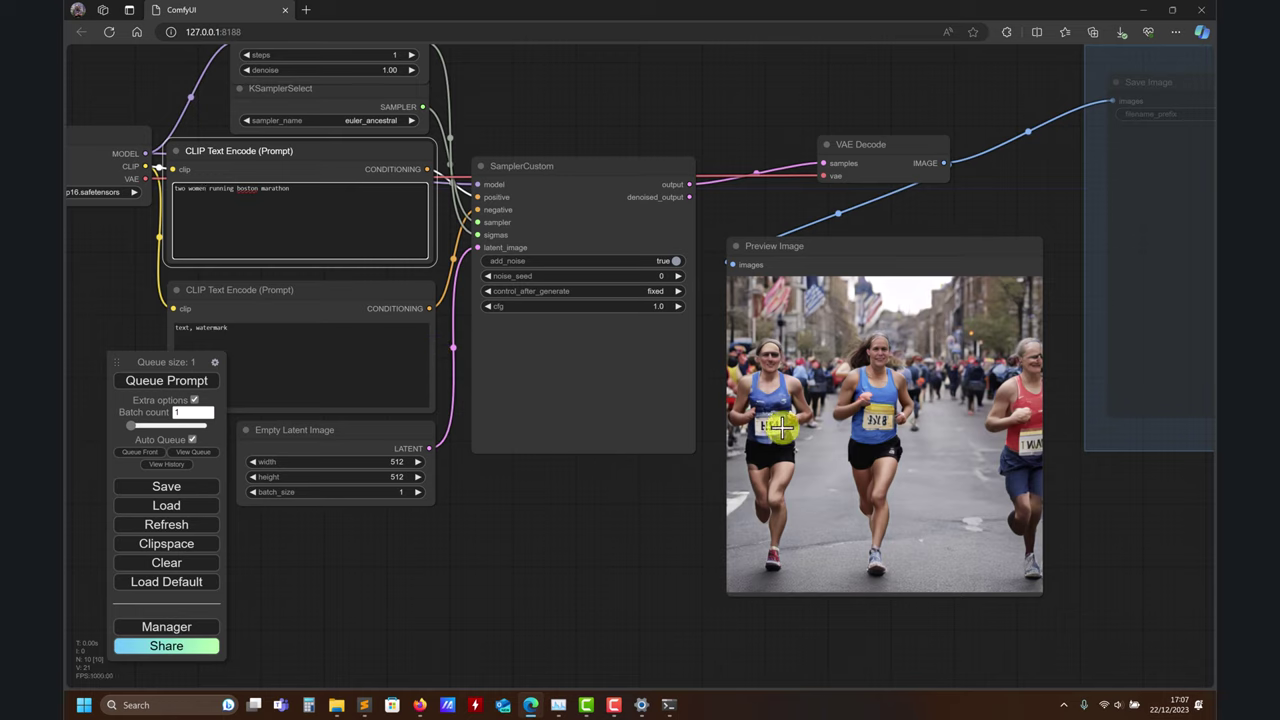
- Save the generated marathon image from the Preview Image node to the downloads
right_click(850, 449)
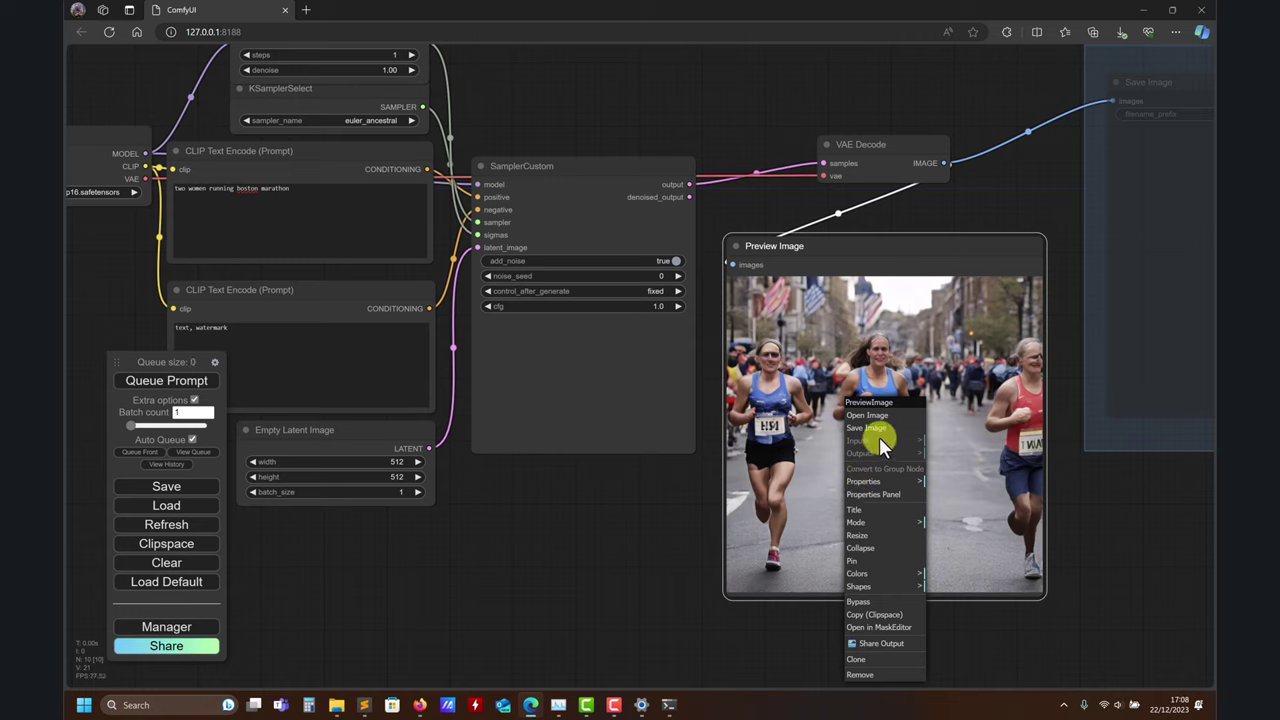
left_click(880, 428)
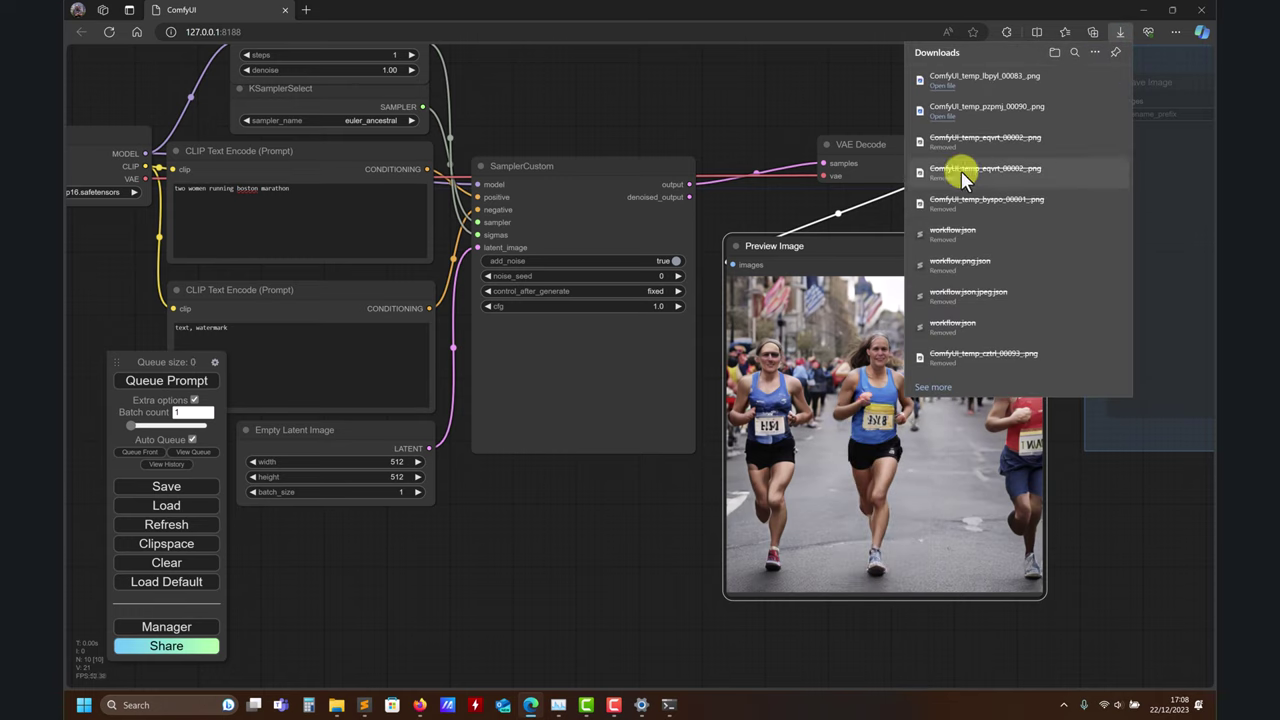
scroll(553, 596, "down", 3)
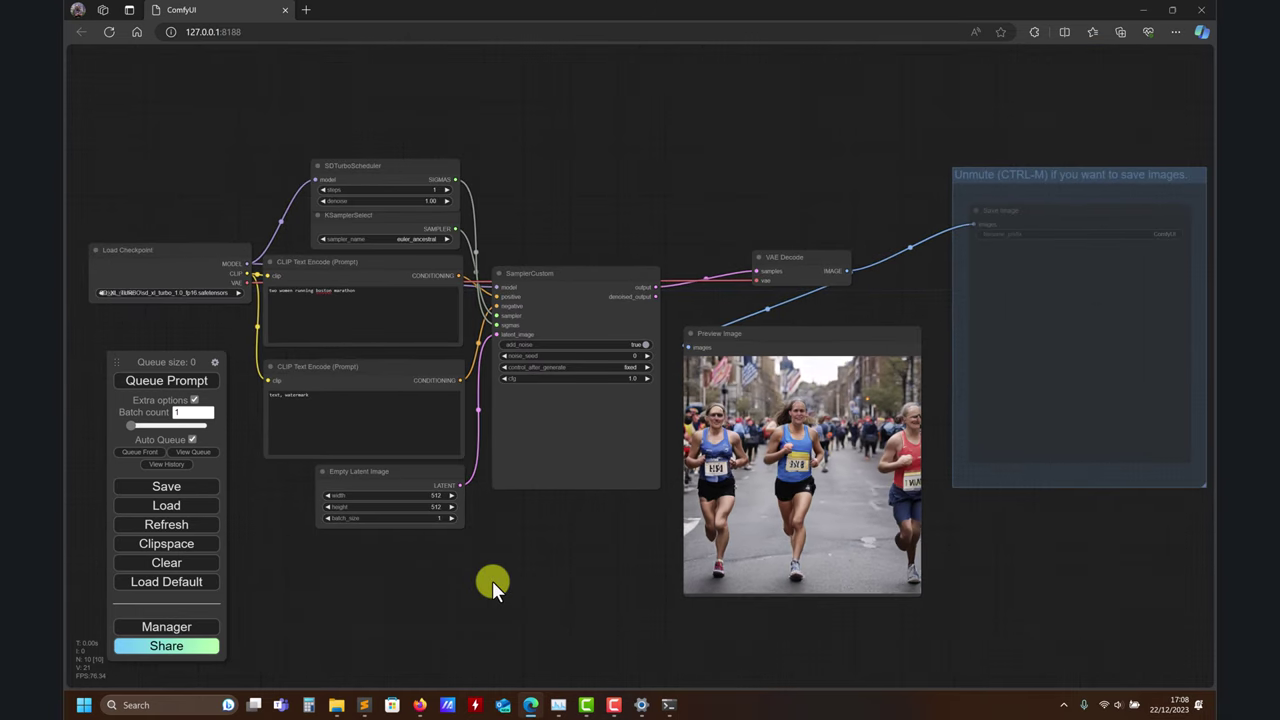
left_click_drag(466, 581, 441, 534)
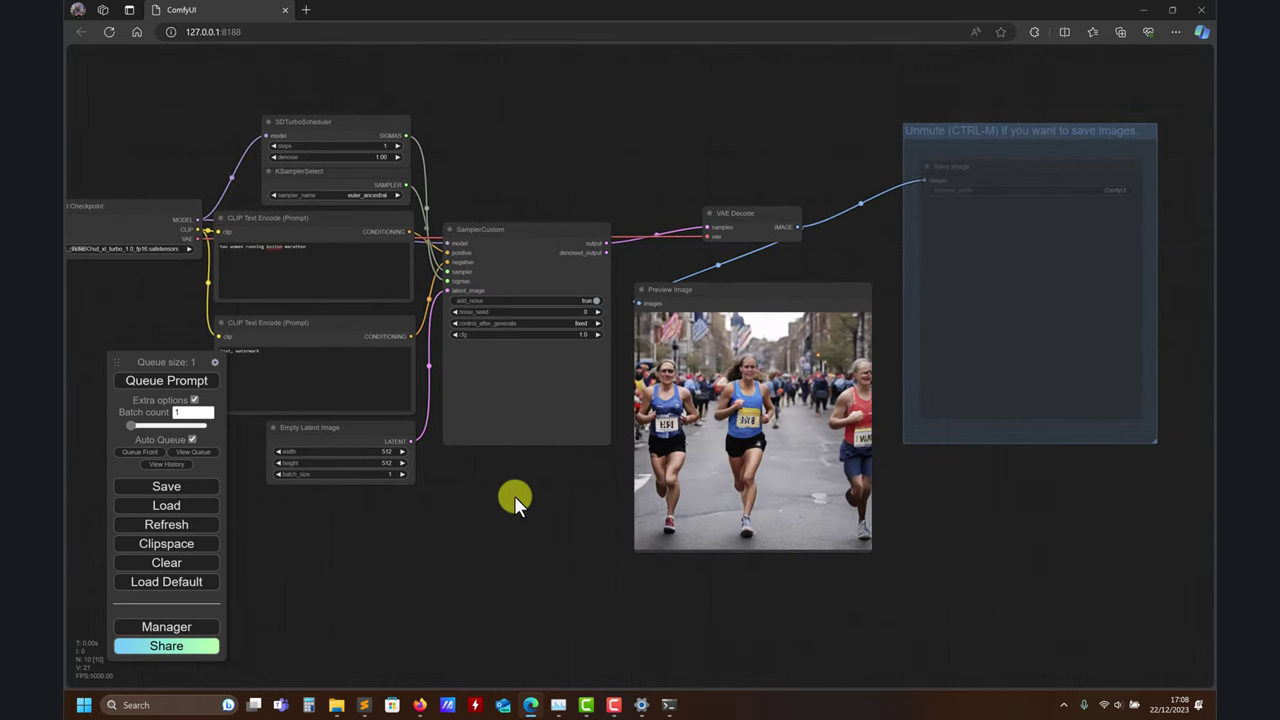
left_click_drag(514, 503, 554, 532)
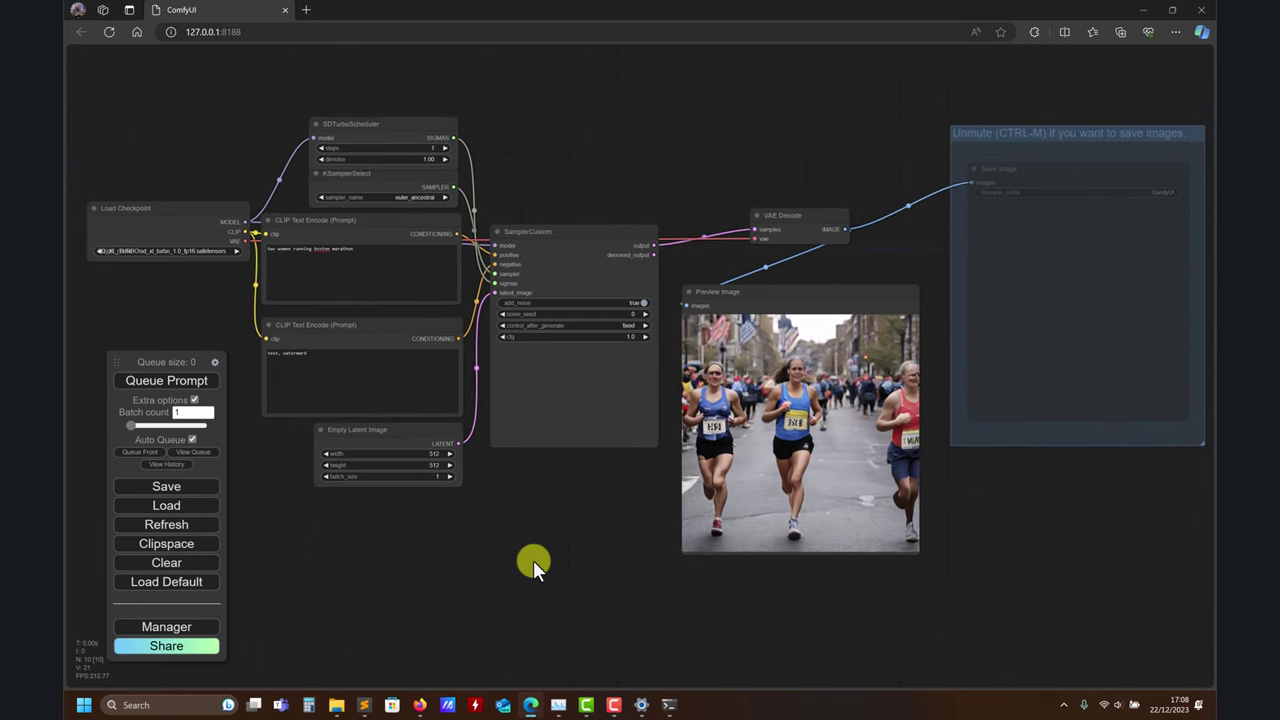
- Switch to Firefox and review the Stable Diffusion Art article on SDXL Turbo, from the AUTOMATIC1111 settings to the ComfyUI workflow section
mouse_move(420, 705)
left_click(486, 631)
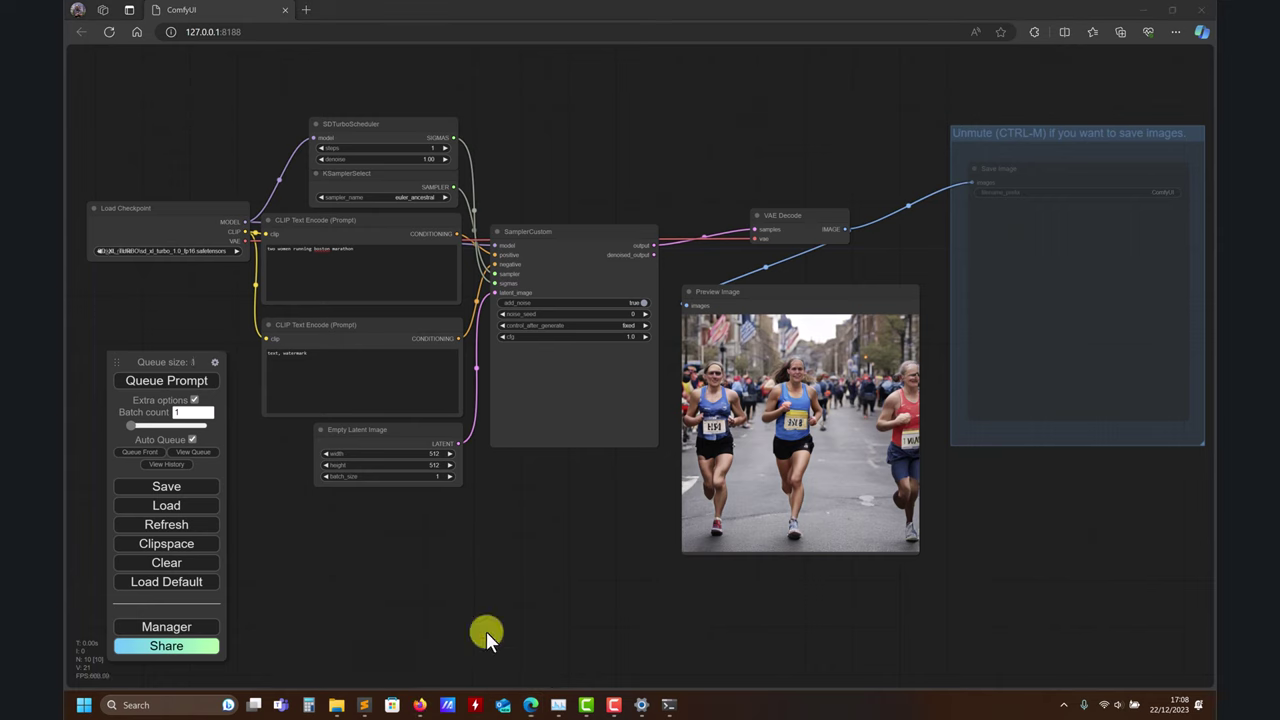
left_click(750, 14)
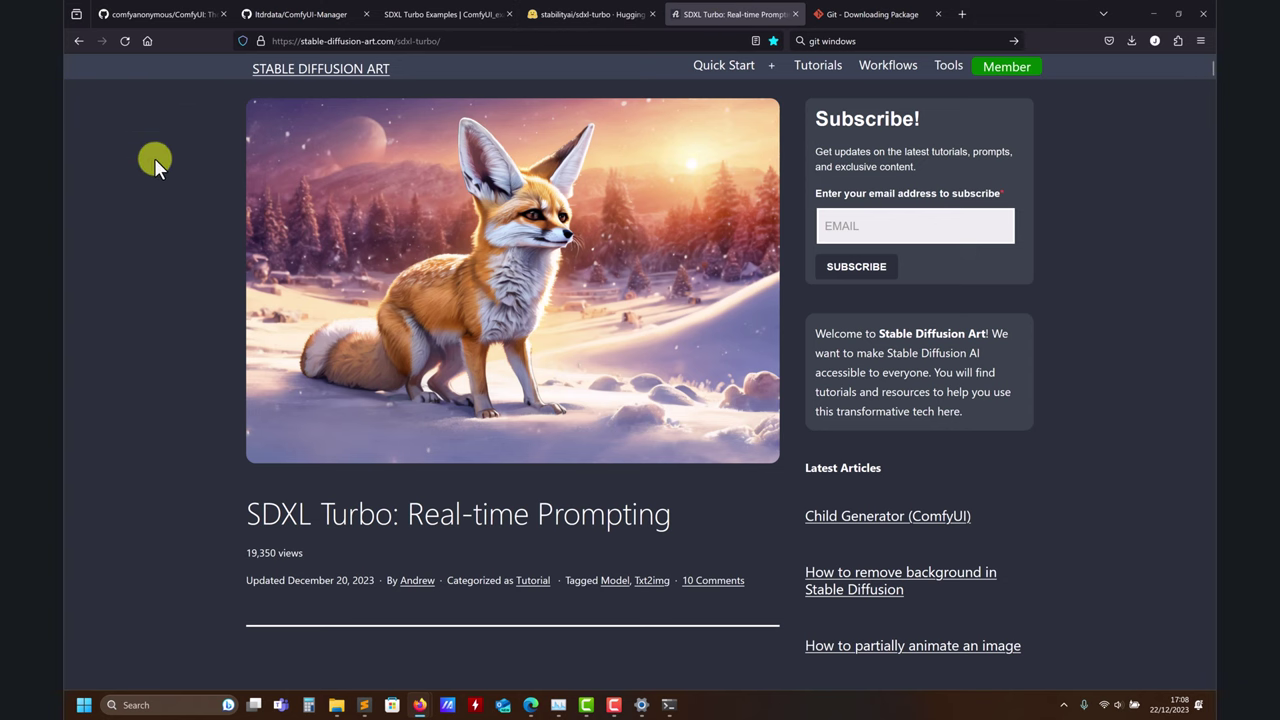
scroll(156, 157, "down", 2)
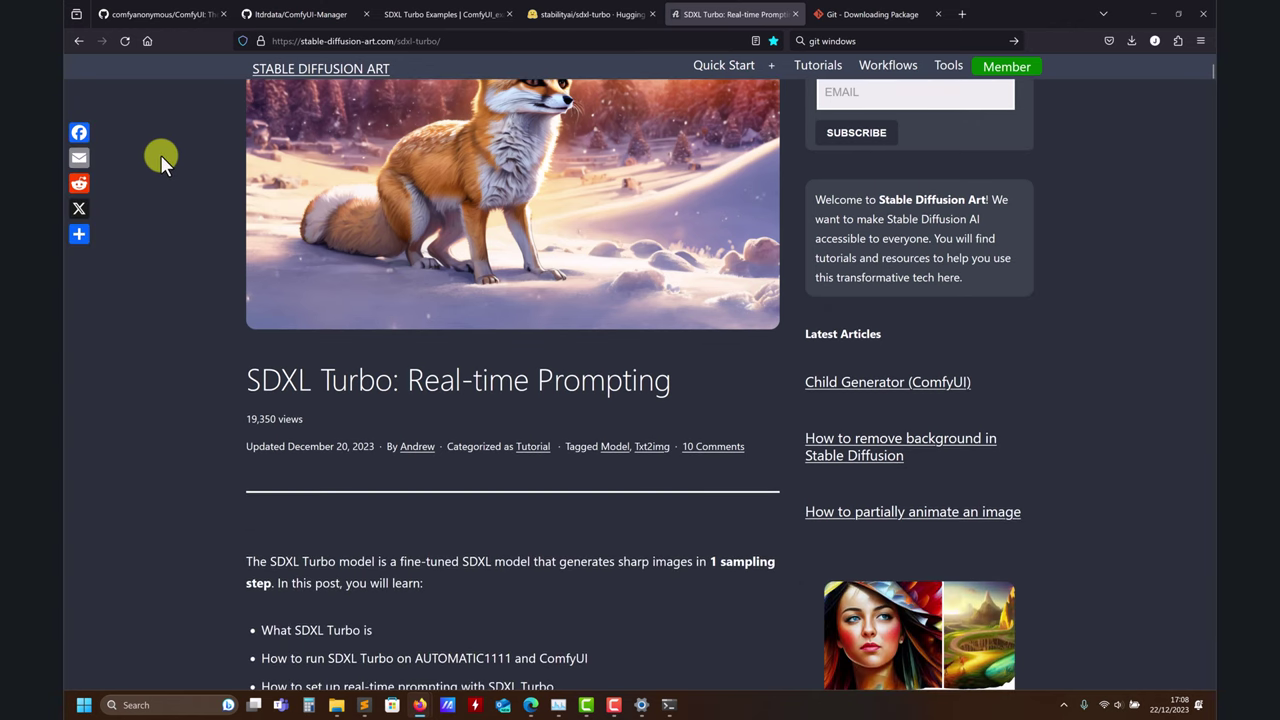
scroll(161, 154, "down", 10)
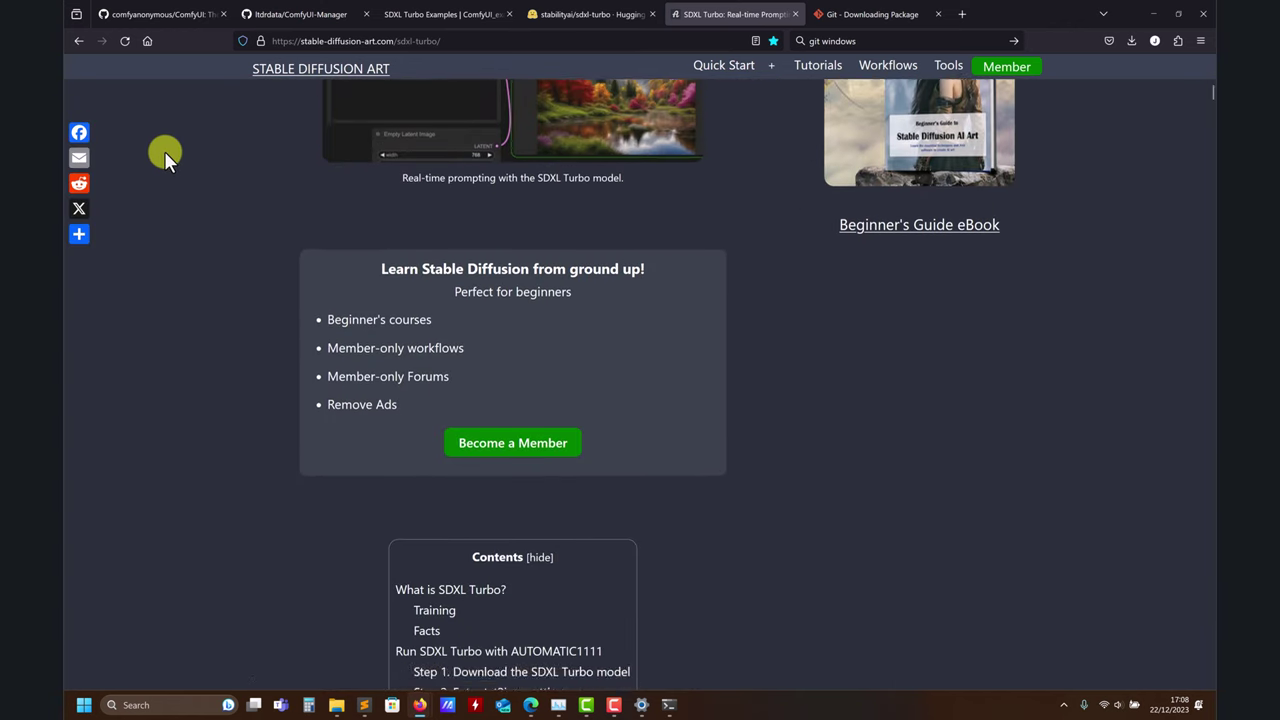
scroll(164, 151, "down", 10)
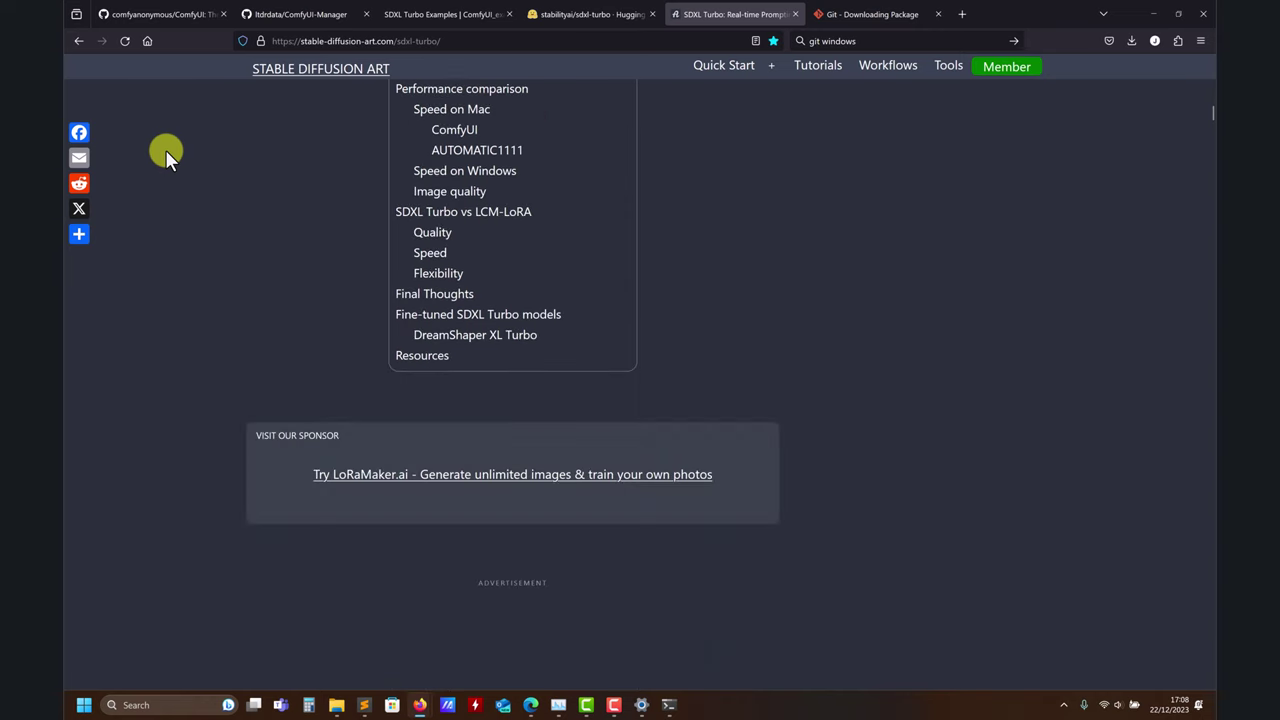
scroll(166, 156, "down", 10)
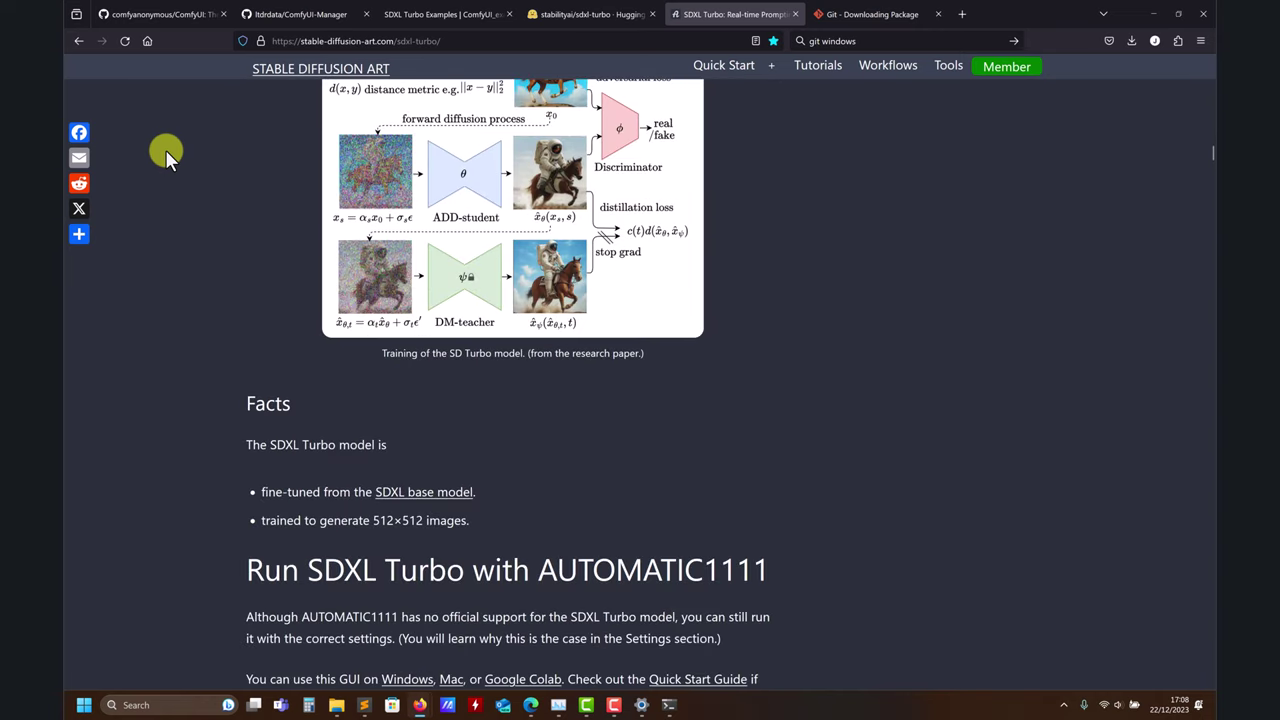
scroll(165, 149, "down", 5)
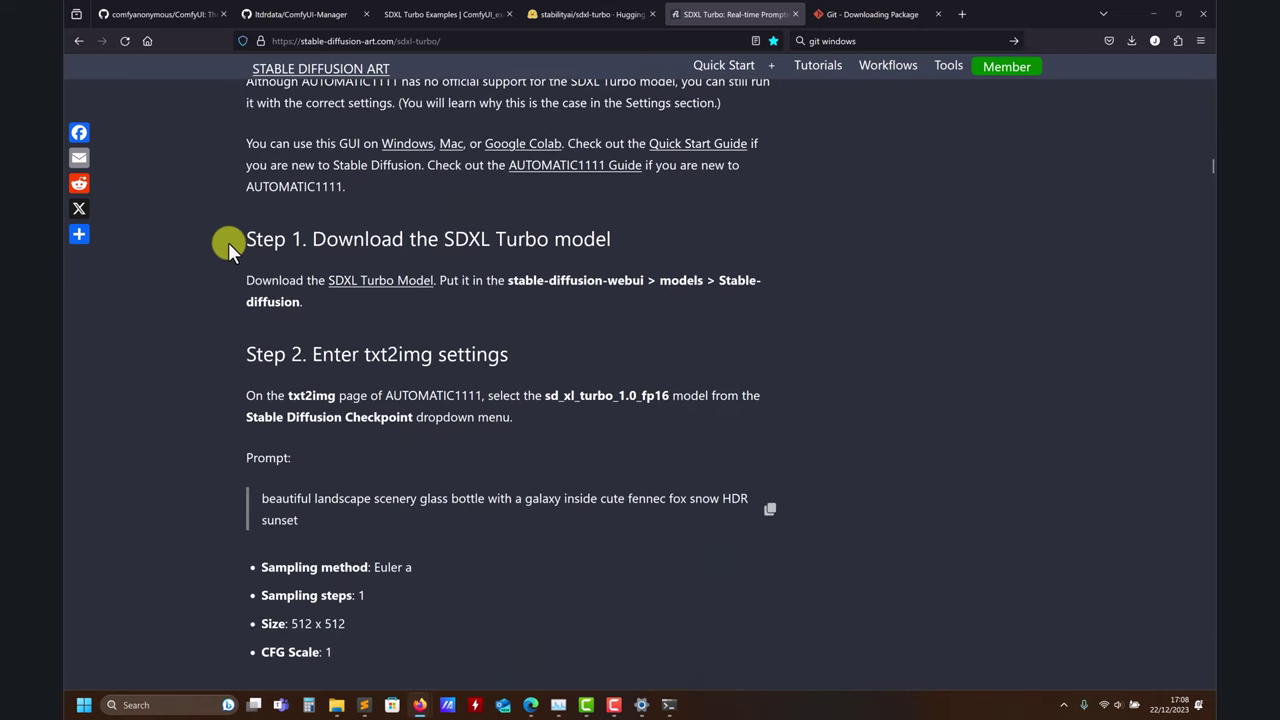
scroll(228, 242, "down", 3)
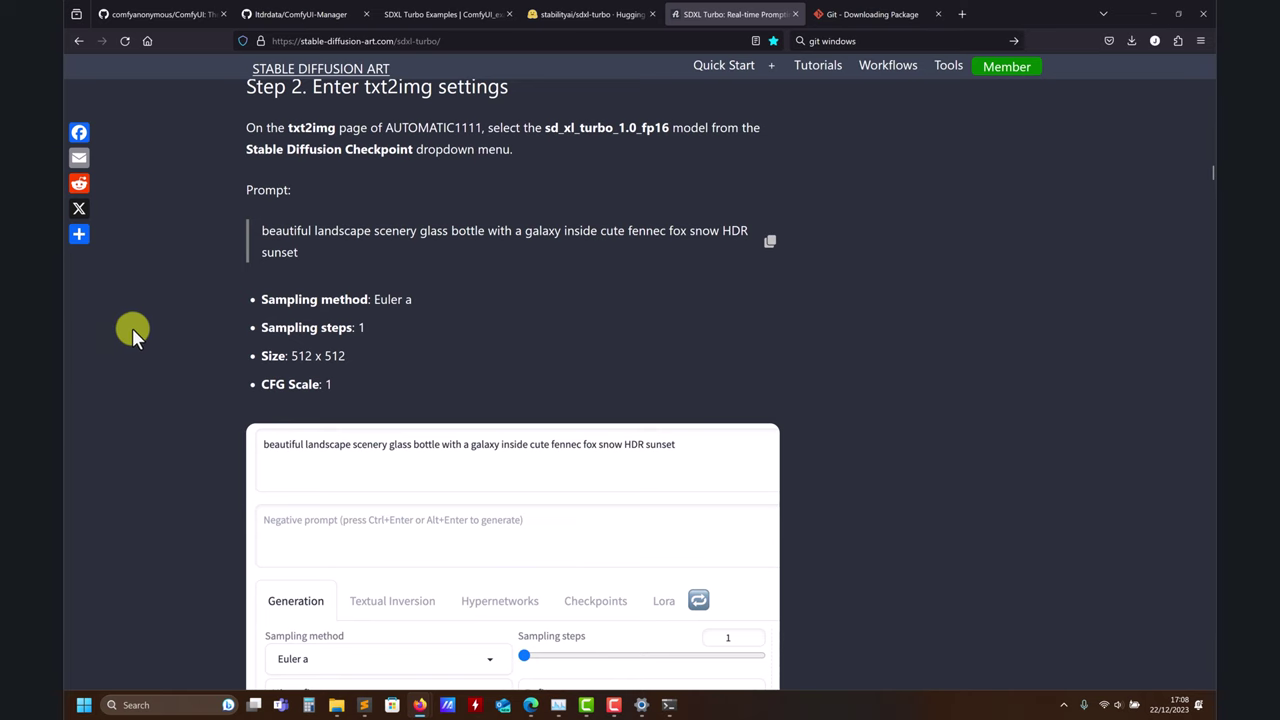
scroll(155, 368, "down", 4)
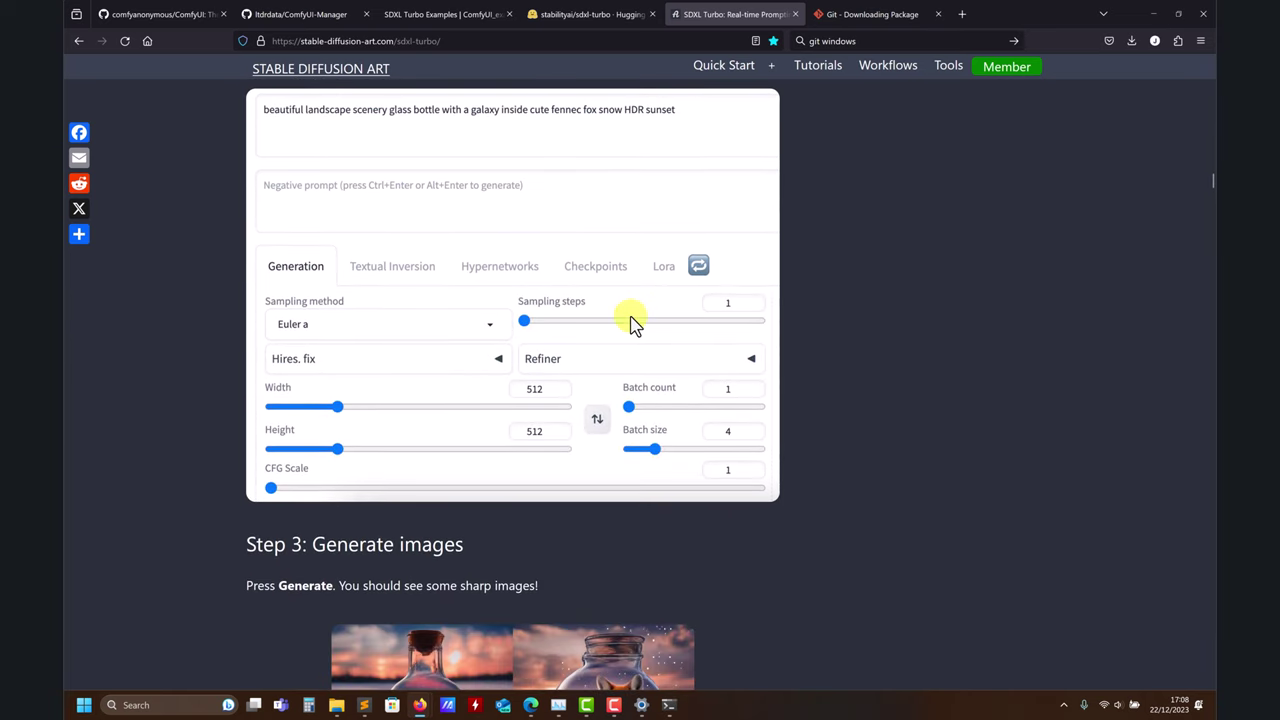
scroll(300, 350, "down", 10)
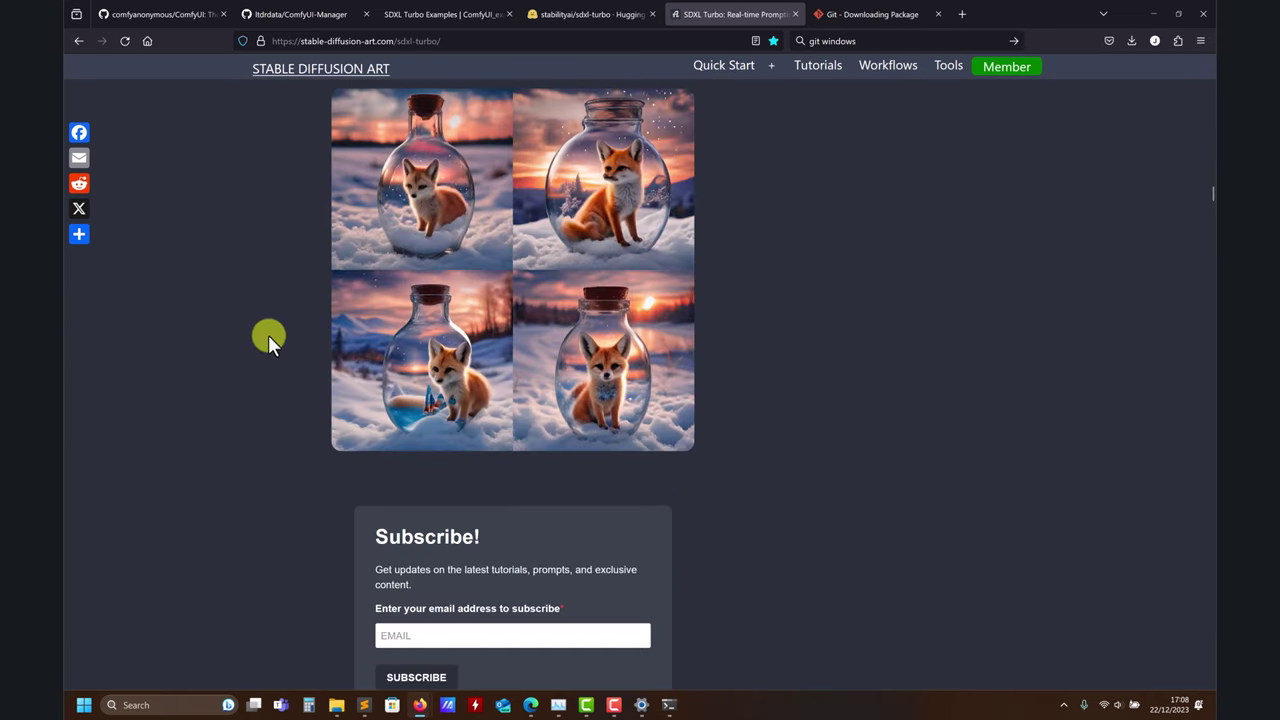
scroll(268, 330, "down", 6)
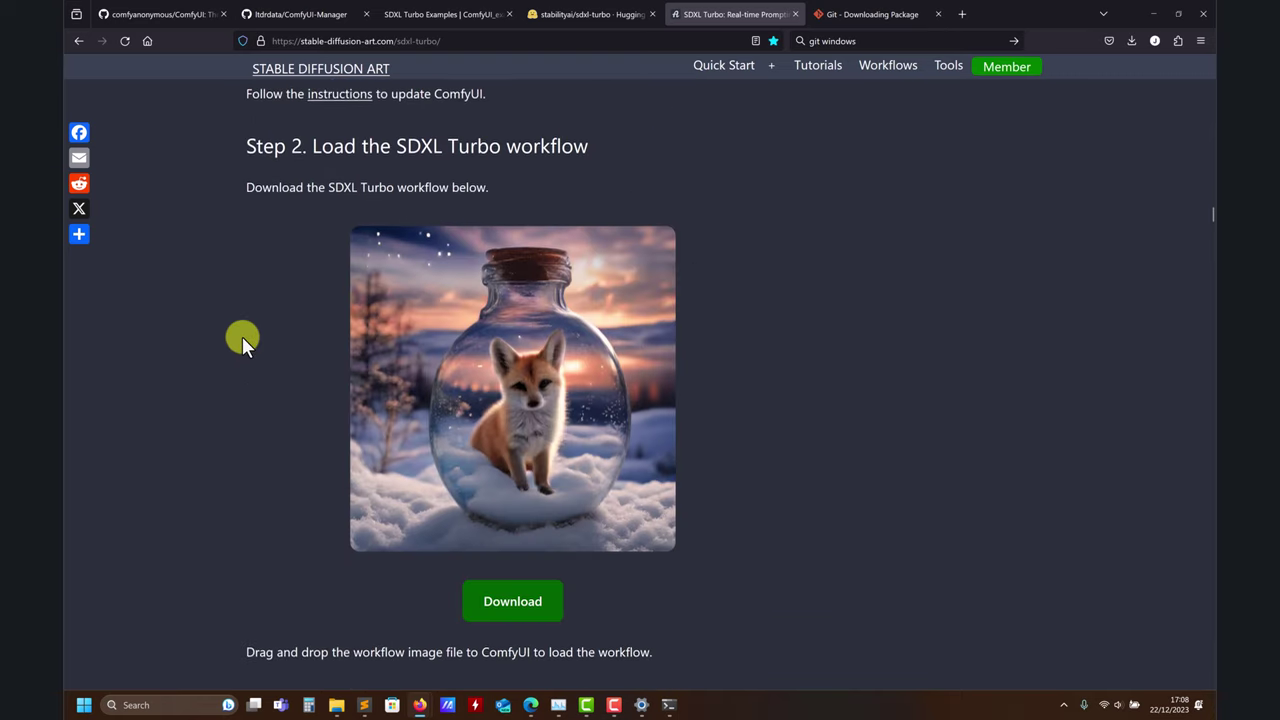
scroll(966, 245, "up", 5)
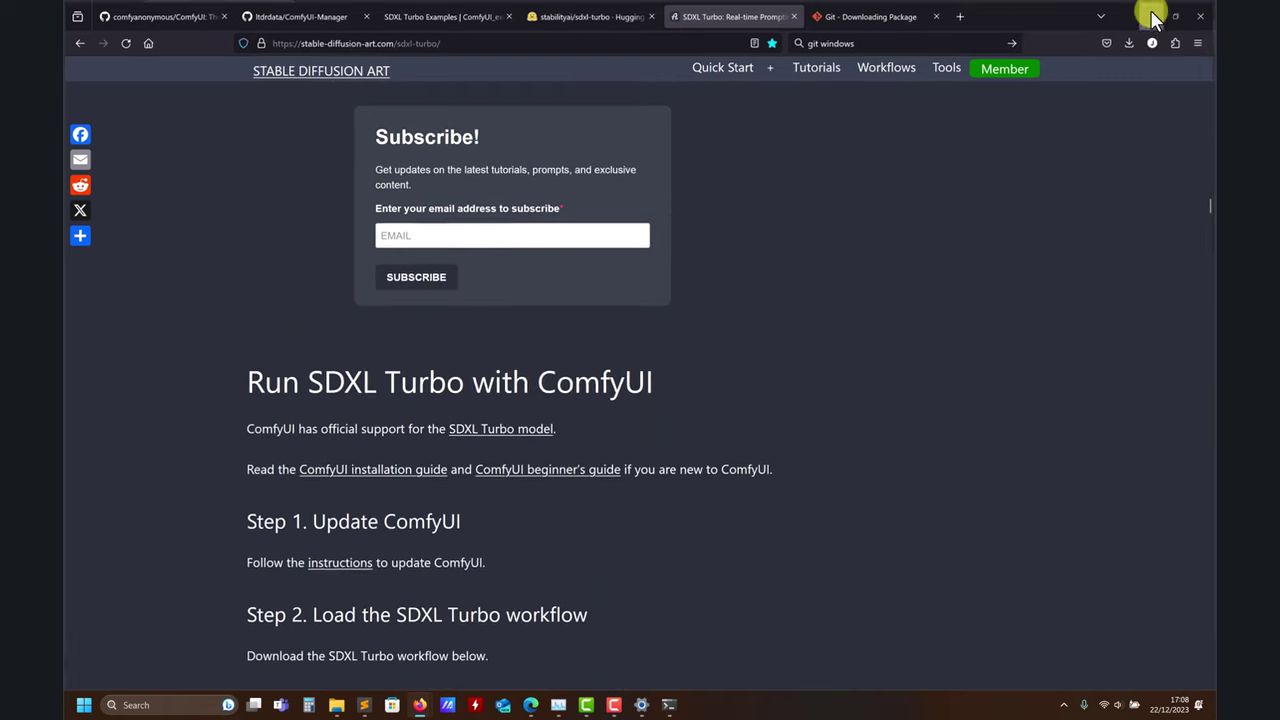
- Return to ComfyUI and turn off Auto Queue
left_click(1153, 14)
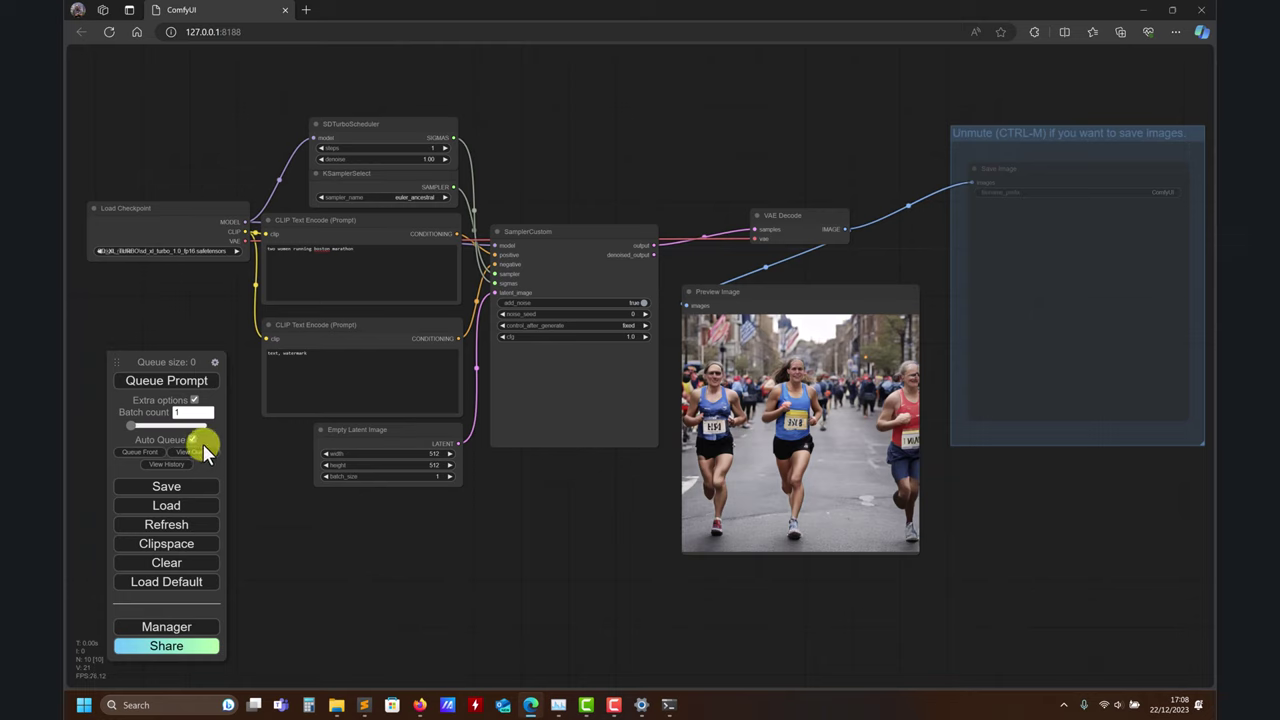
left_click(177, 388)
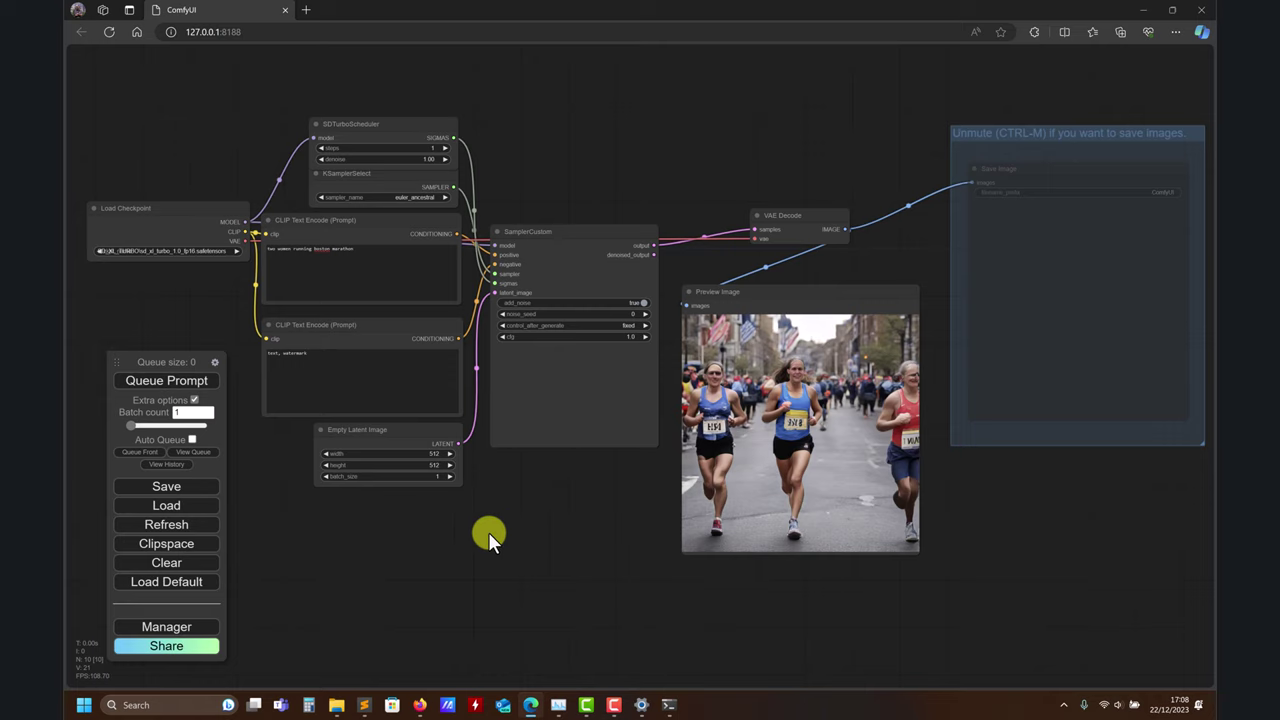
- Switch to Firefox and open the ComfyUI_examples main page from the SDXL Turbo Examples page
mouse_move(340, 707)
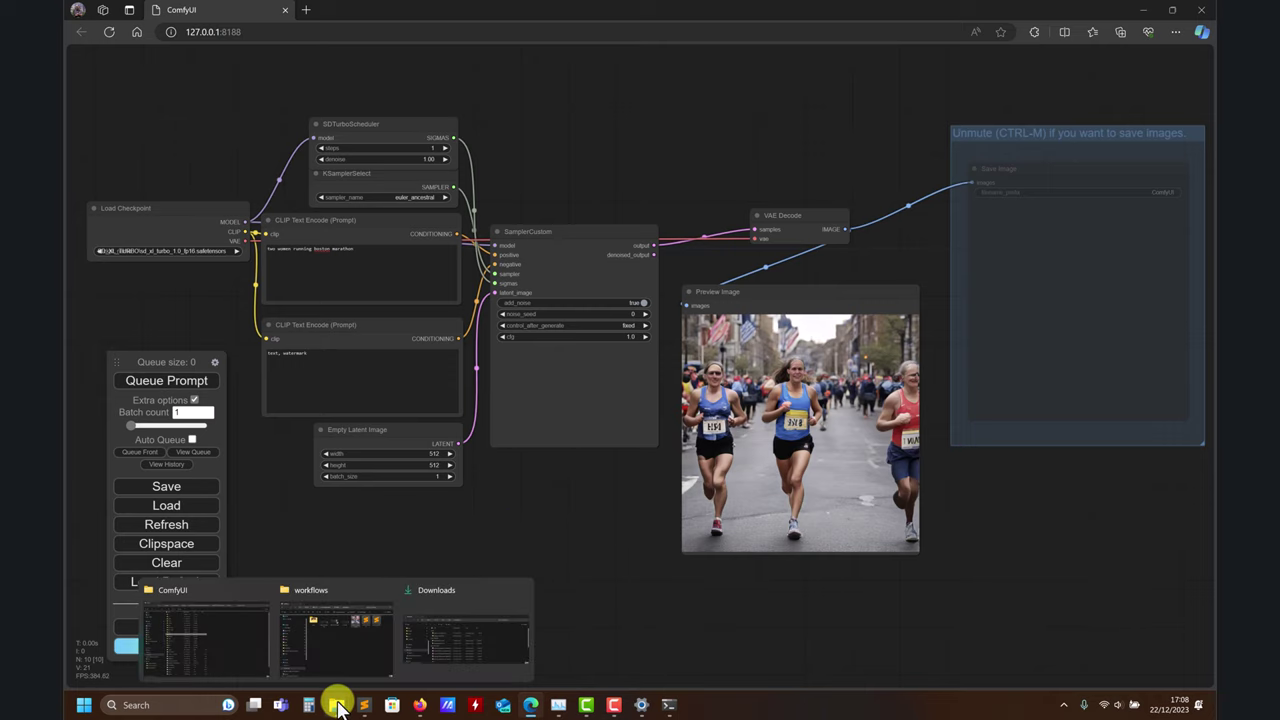
mouse_move(420, 702)
left_click(467, 652)
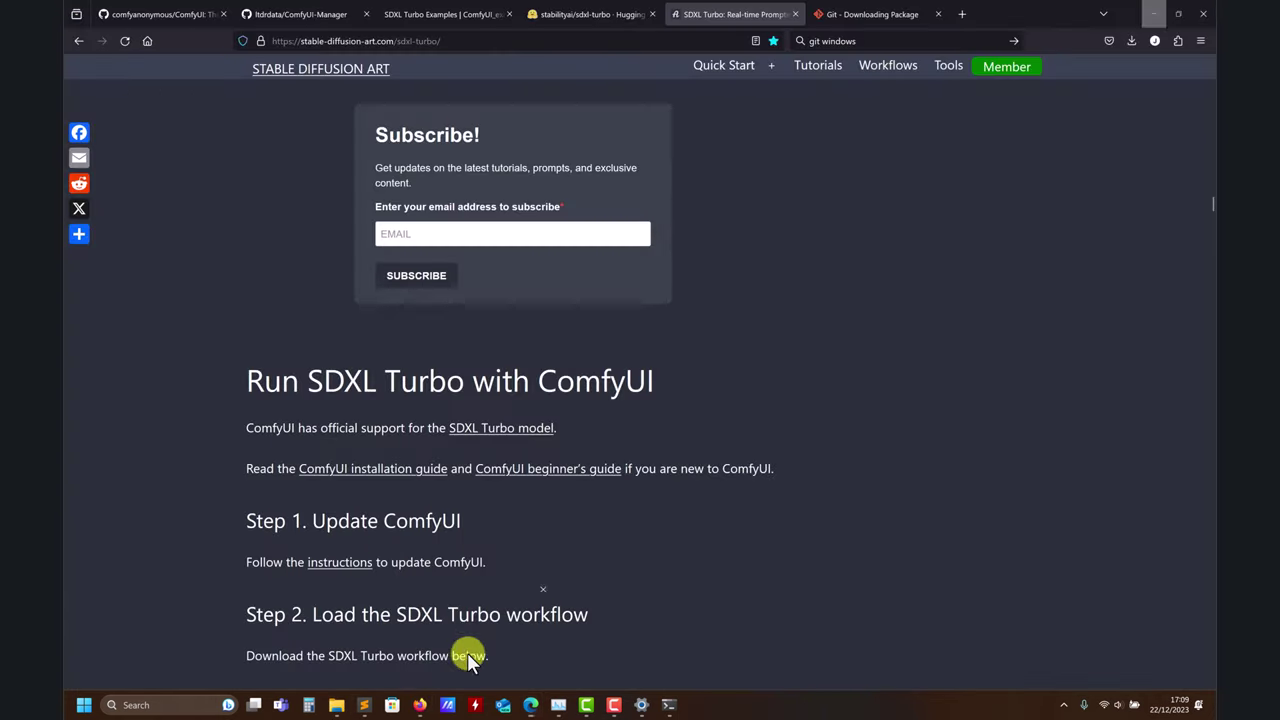
left_click(425, 14)
left_click(285, 12)
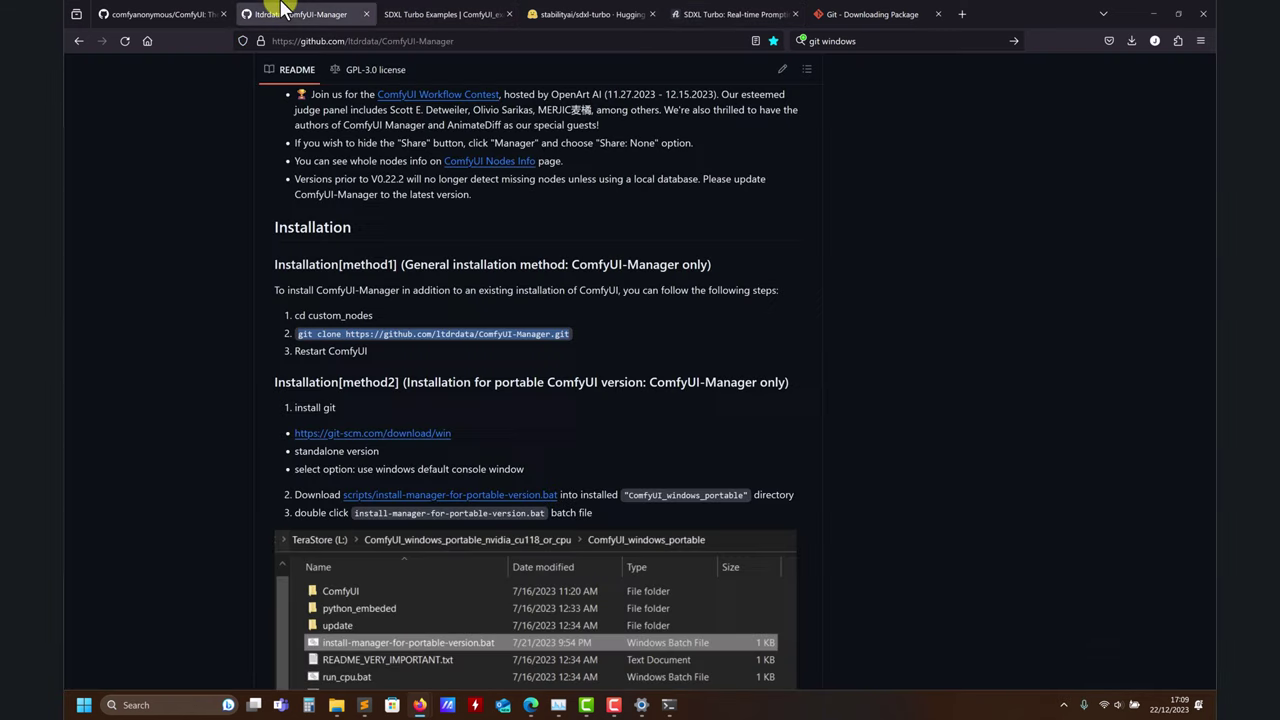
left_click(425, 14)
left_click(406, 90)
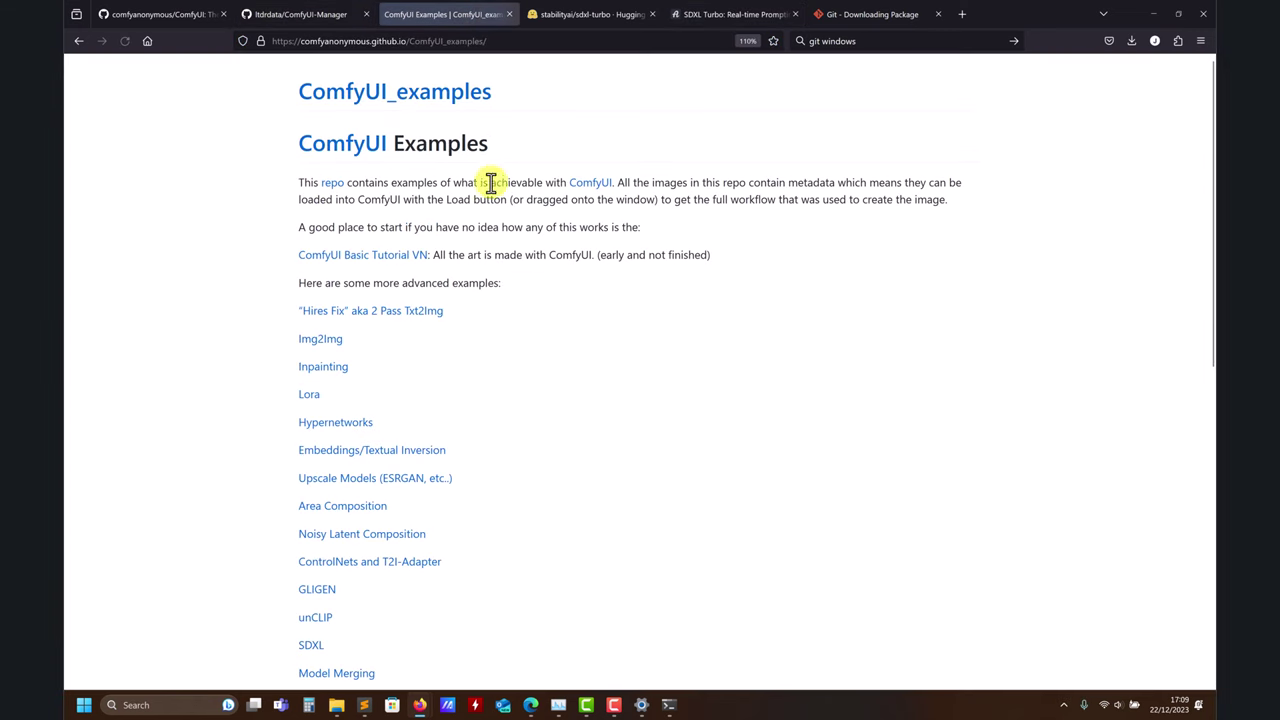
- Browse the list of advanced ComfyUI examples, viewing the Upscale Models page and the Hypernetworks page
scroll(518, 330, "down", 3)
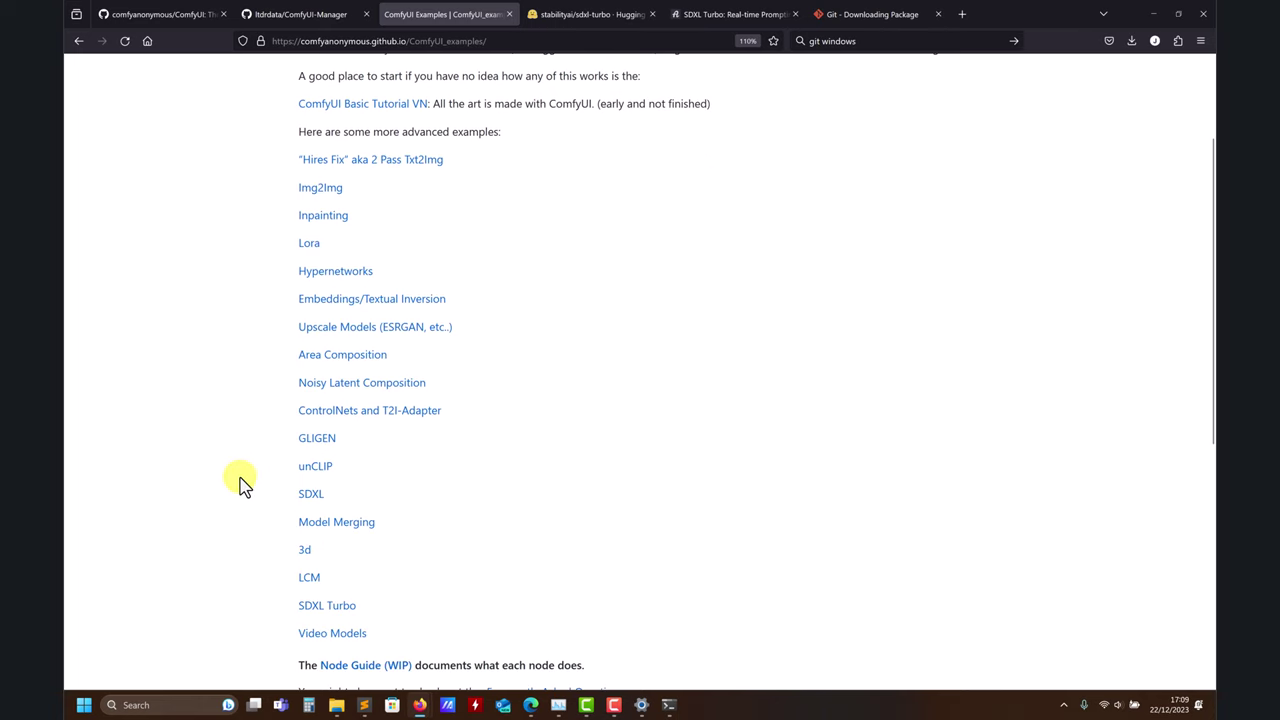
scroll(248, 478, "down", 2)
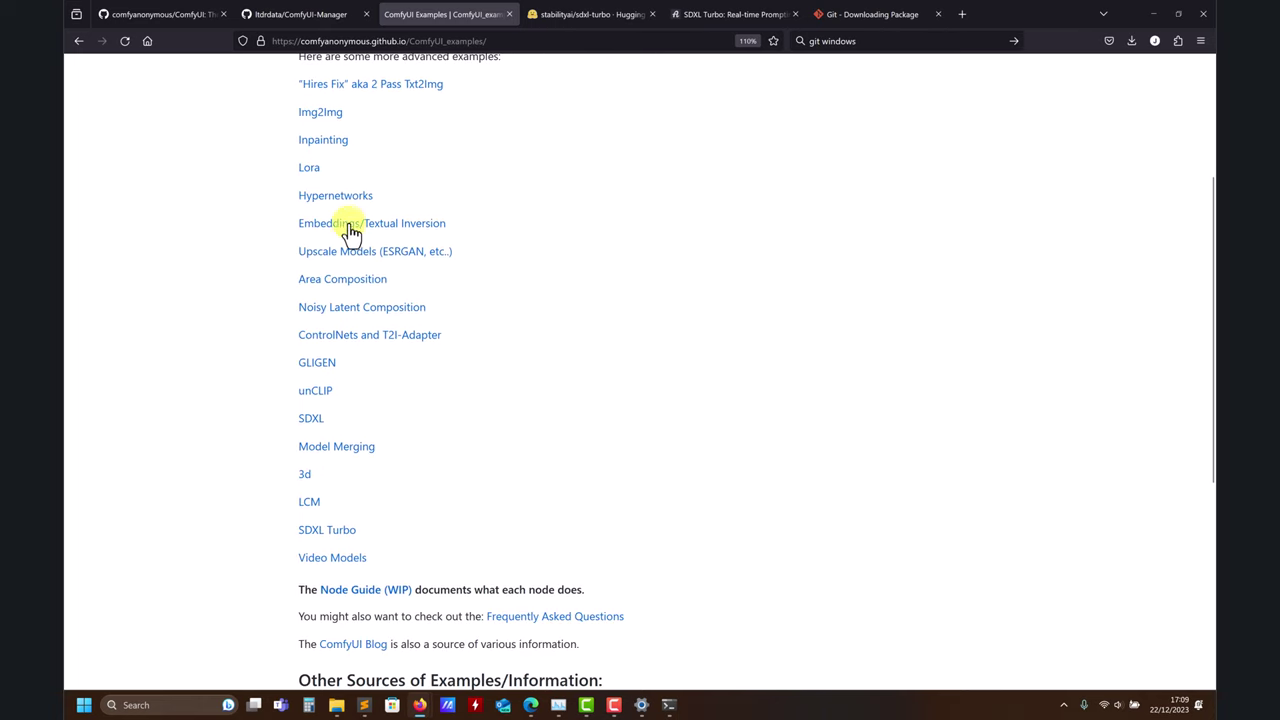
scroll(360, 388, "up", 1)
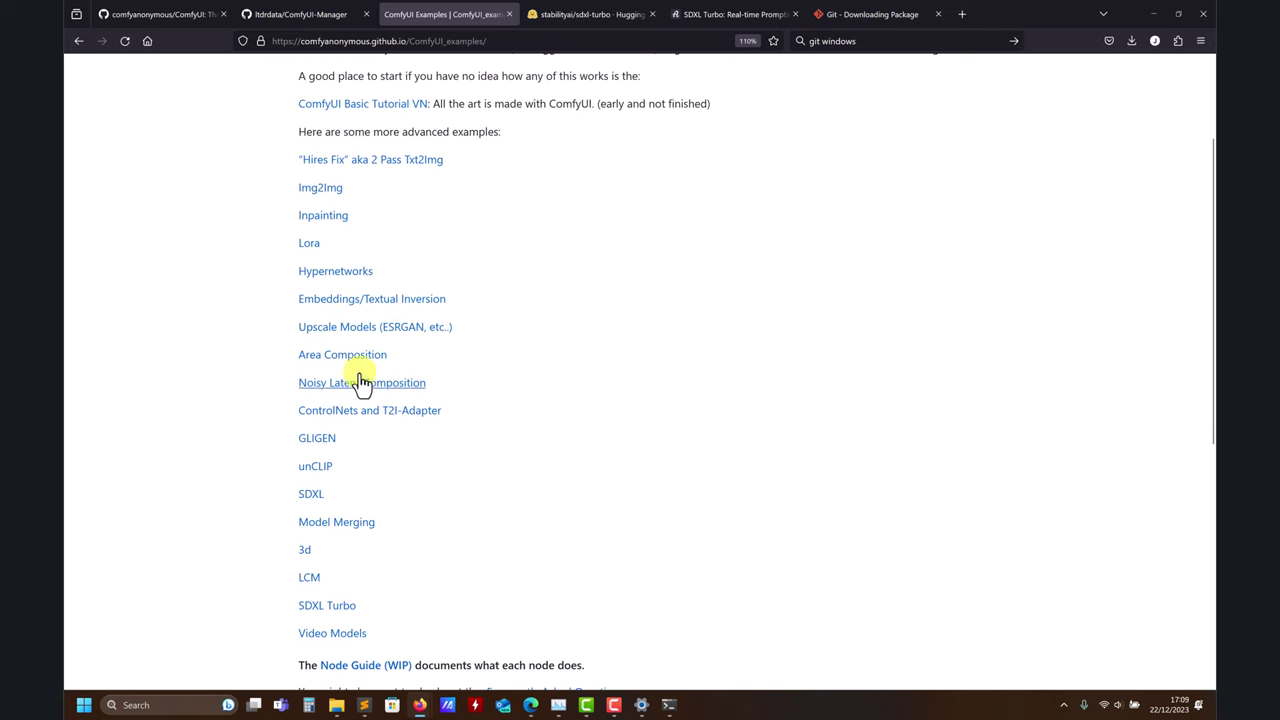
left_click(352, 330)
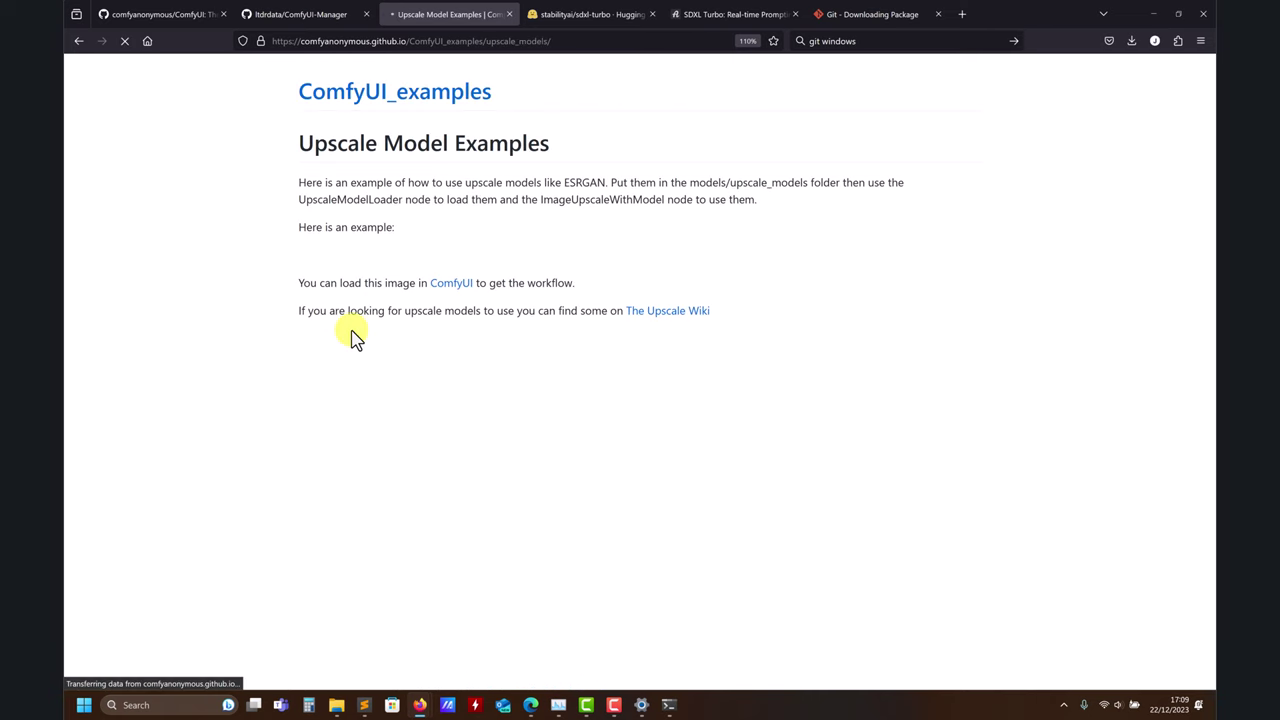
left_click(77, 42)
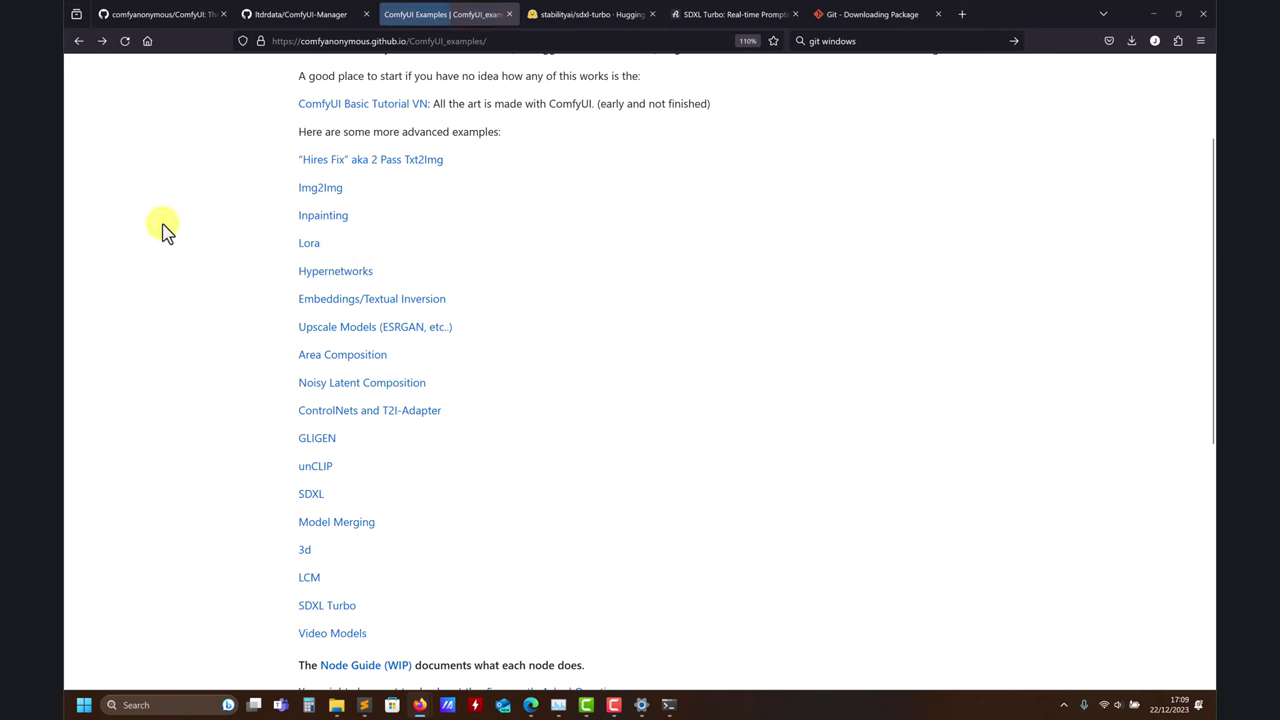
left_click(325, 278)
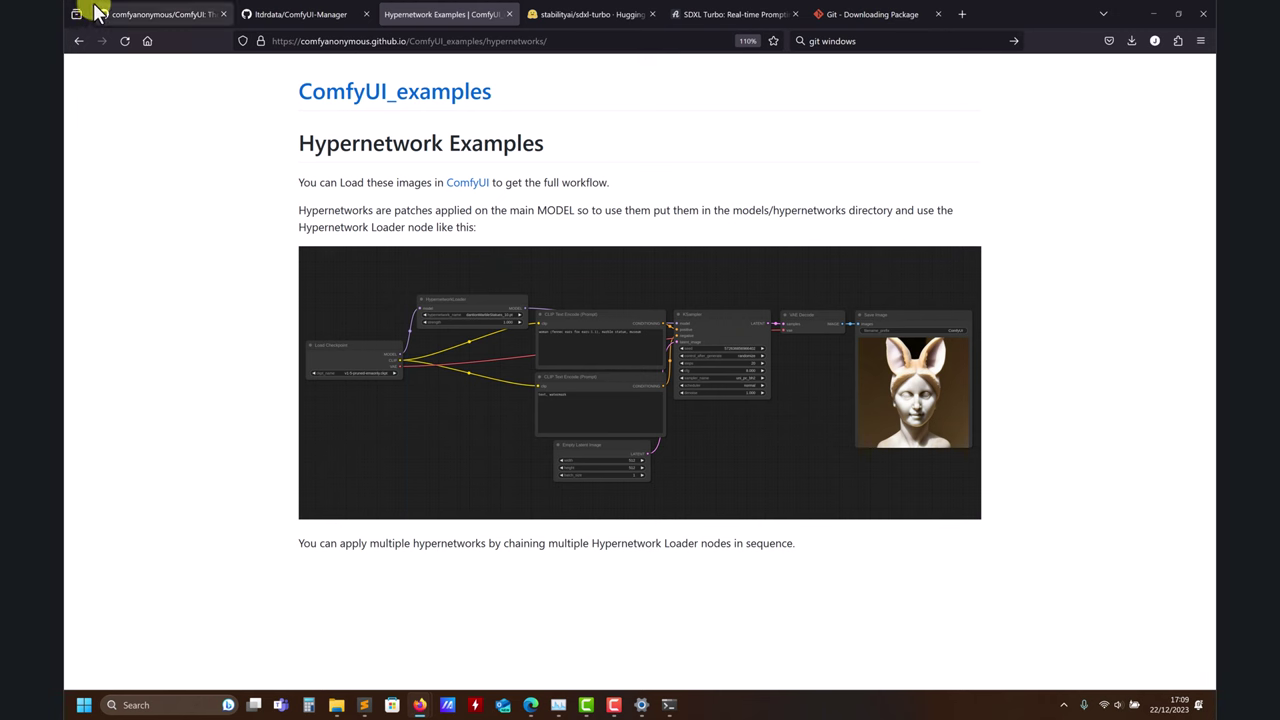
- Return to ComfyUI and load the upscale workflow JSON file from the subfolder of the workflows folder in File Explorer
left_click(79, 42)
left_click(1155, 13)
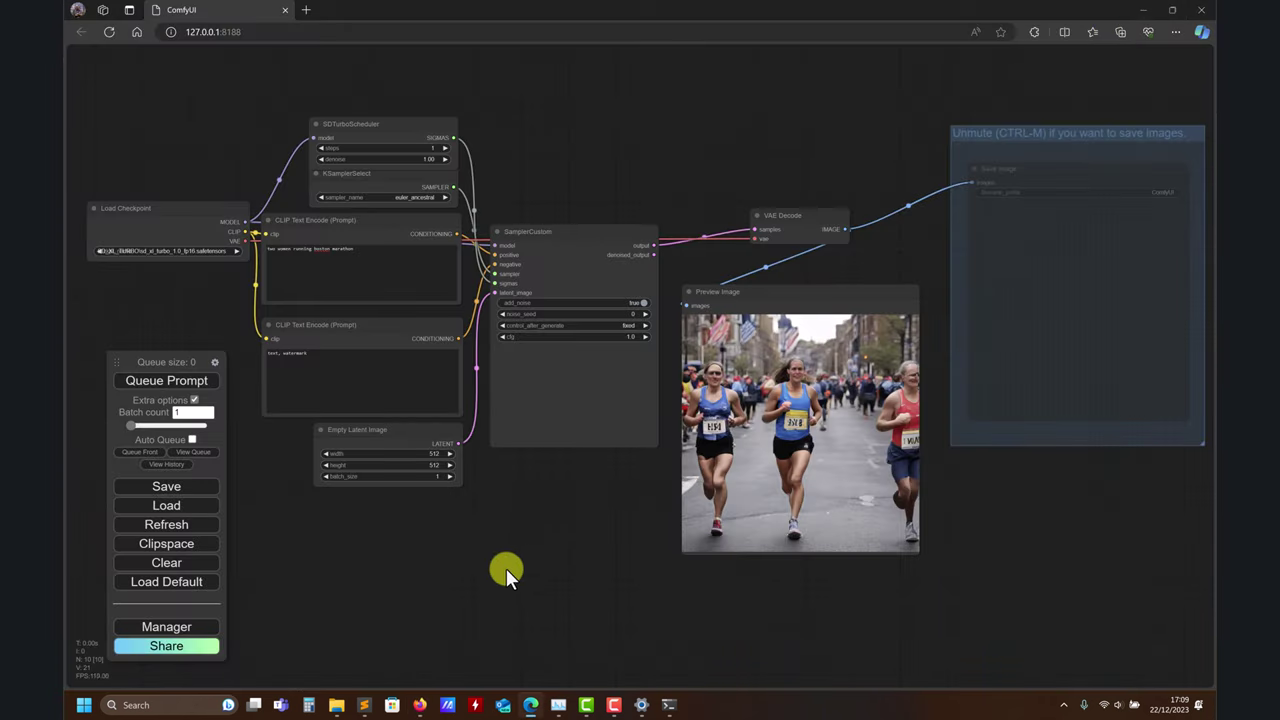
mouse_move(338, 700)
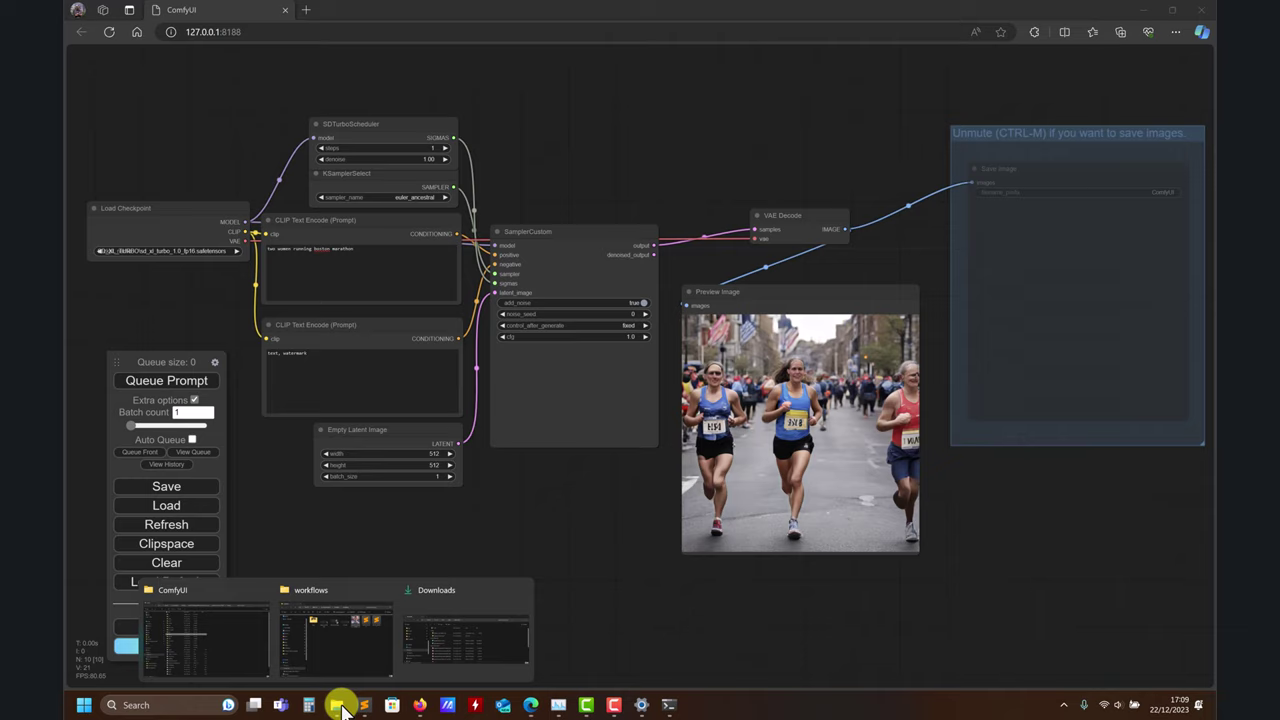
left_click(321, 656)
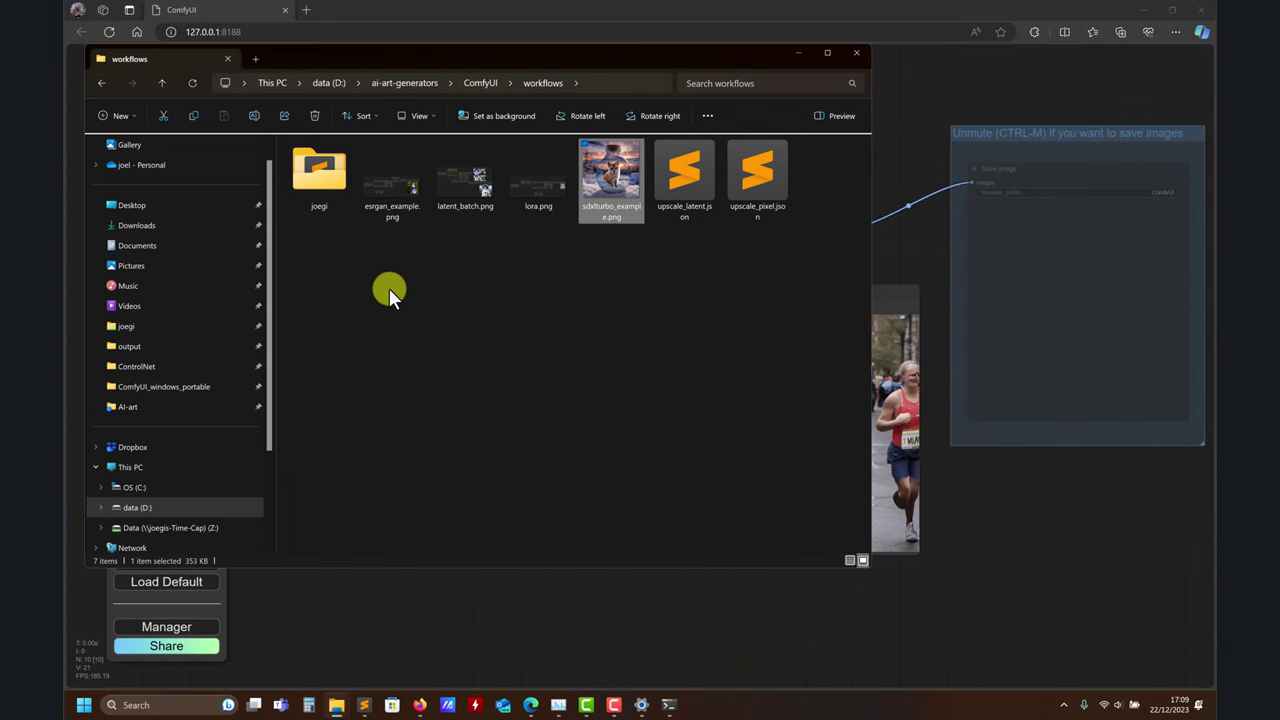
double_click(337, 183)
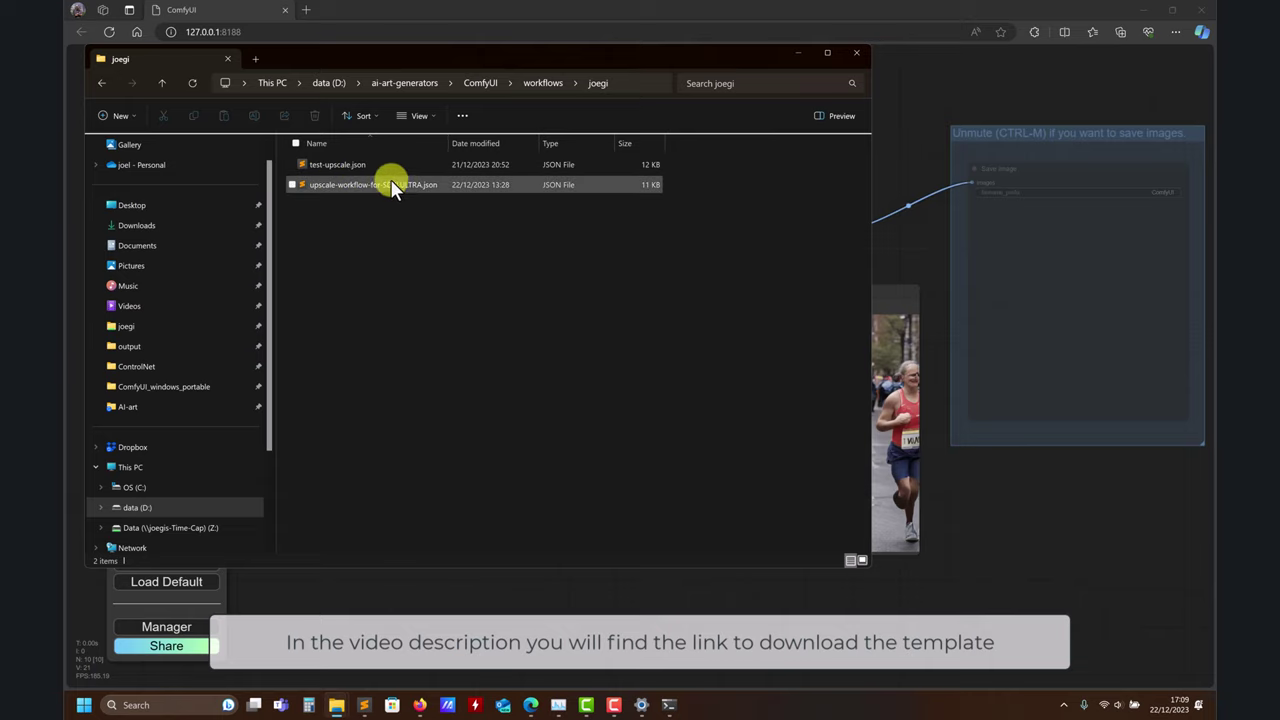
left_click_drag(375, 184, 596, 570)
left_click_drag(275, 178, 305, 163)
left_click_drag(322, 338, 333, 281)
scroll(333, 276, "up", 3)
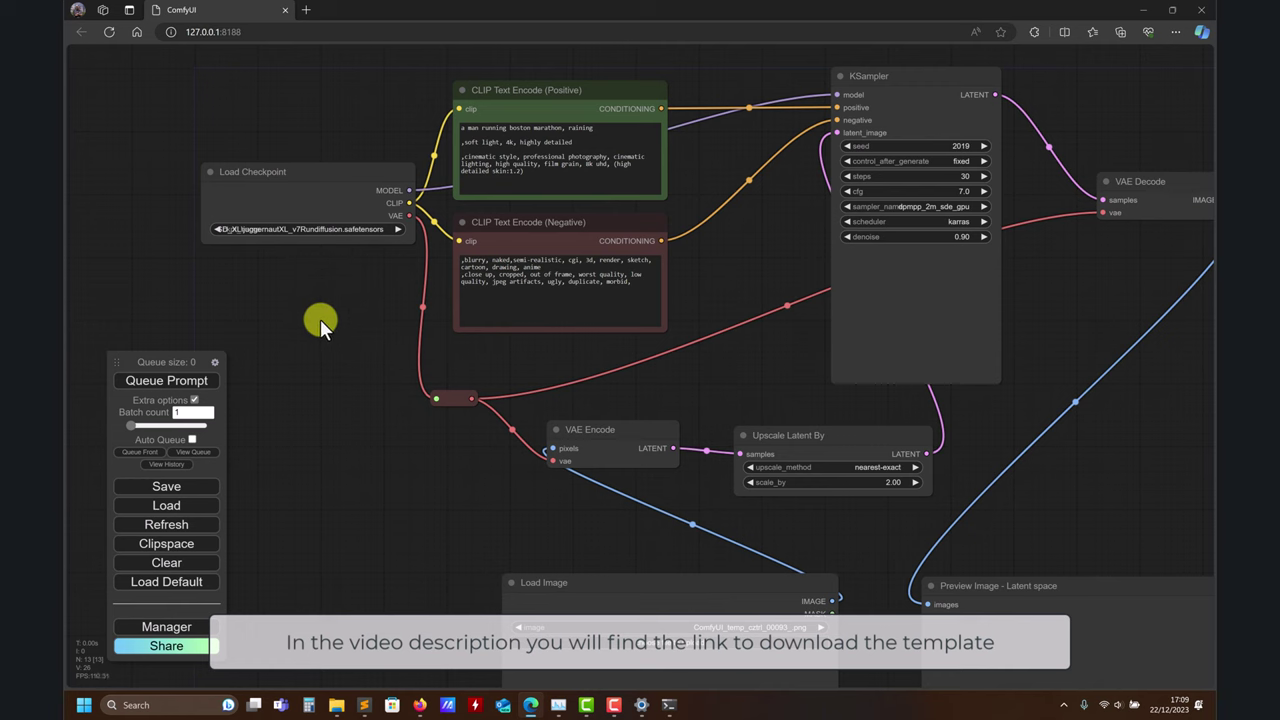
- Move and widen the Load Checkpoint node, and choose SD_XL\juggernautXL_v7Rundiffusion.safetensors as its checkpoint
left_click_drag(320, 319, 352, 331)
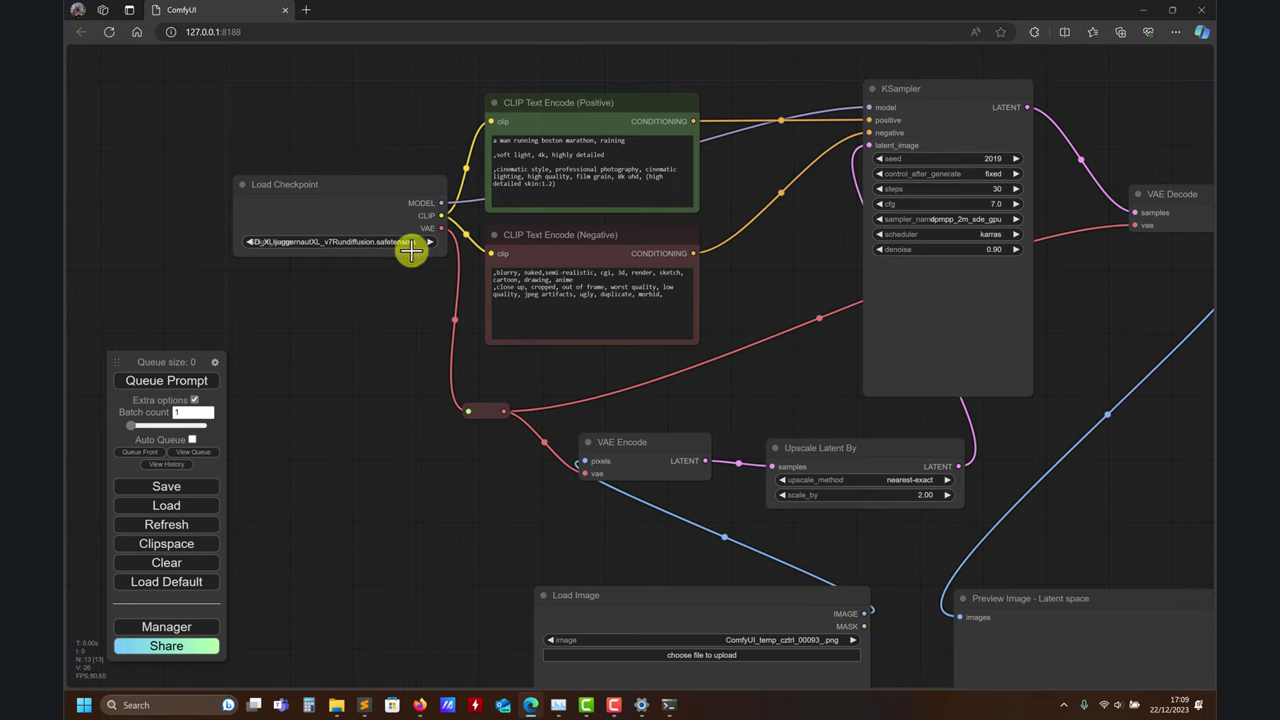
left_click_drag(288, 191, 194, 196)
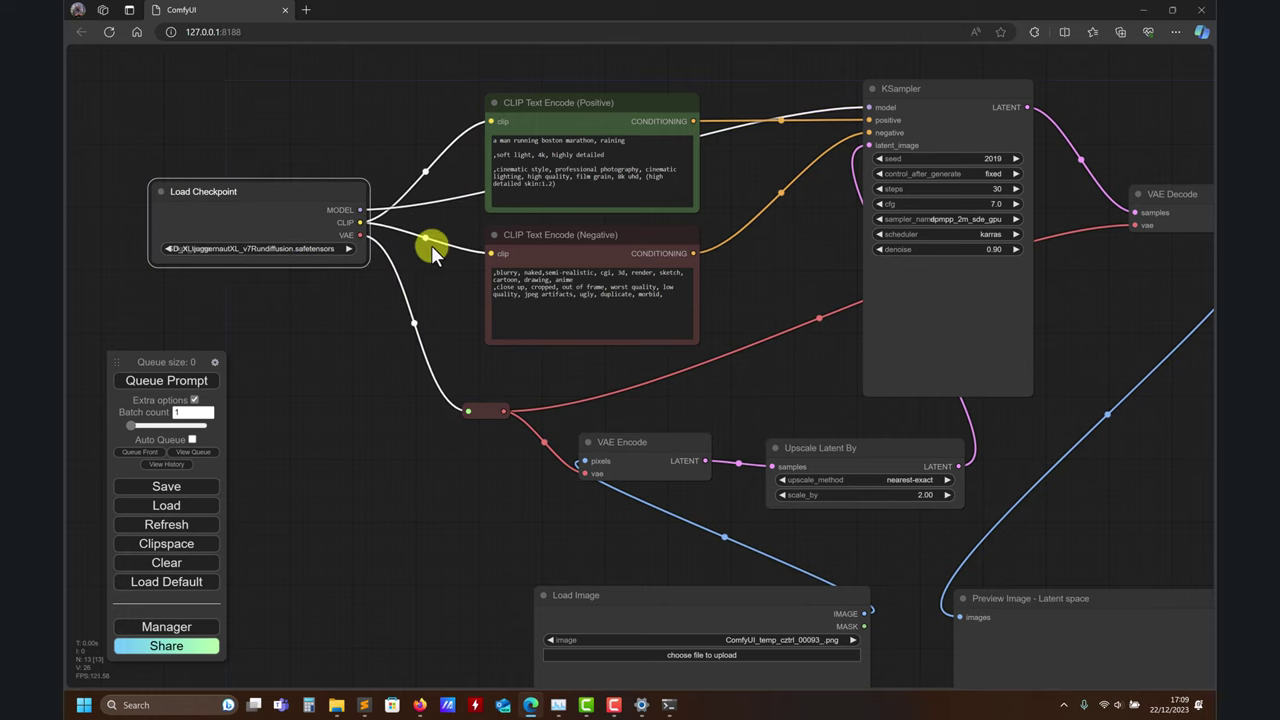
left_click_drag(317, 249, 414, 266)
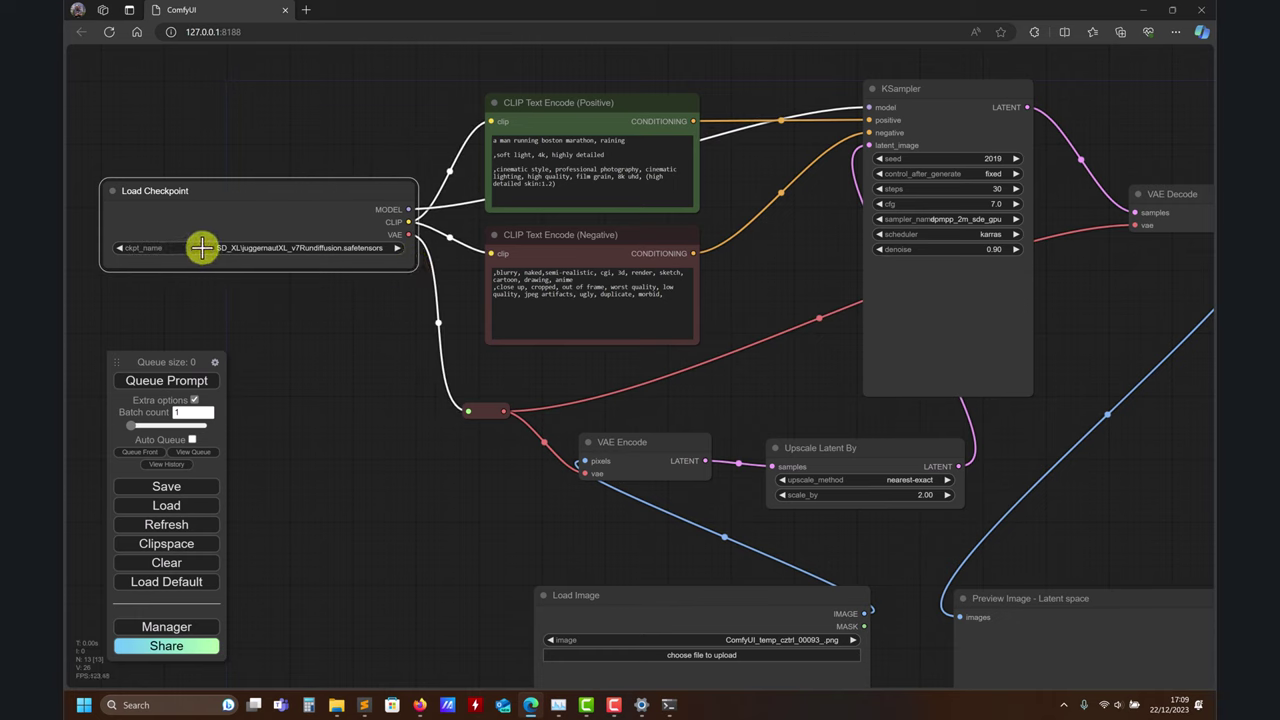
left_click(280, 251)
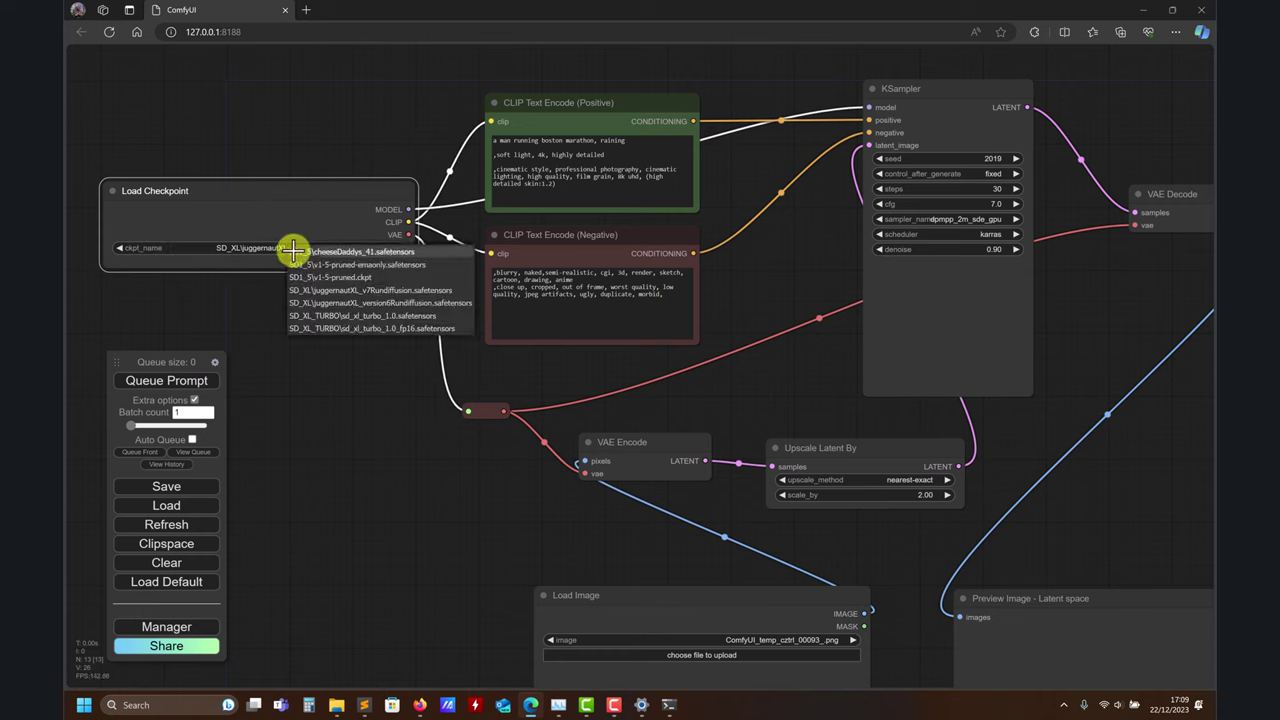
left_click(330, 291)
left_click_drag(323, 336, 293, 346)
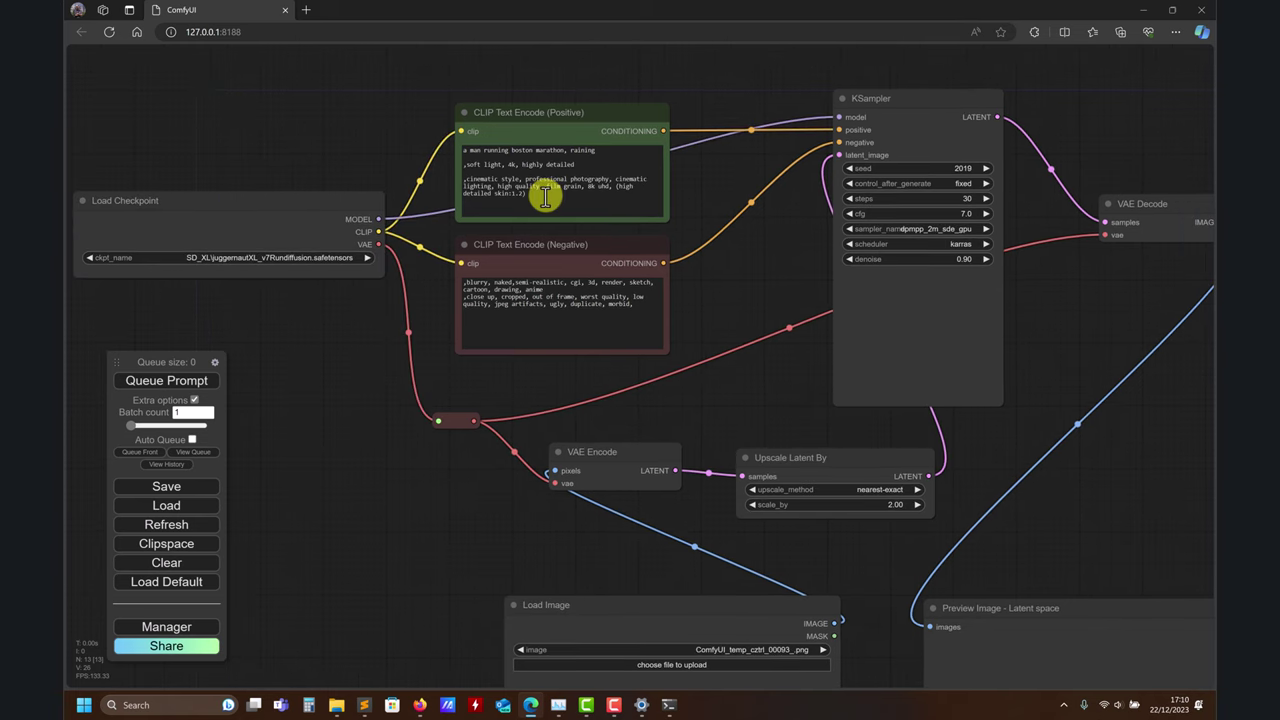
- Examine the workflow from the positive and negative prompts through KSampler and VAE Decode to the upscale model nodes
scroll(378, 434, "down", 2)
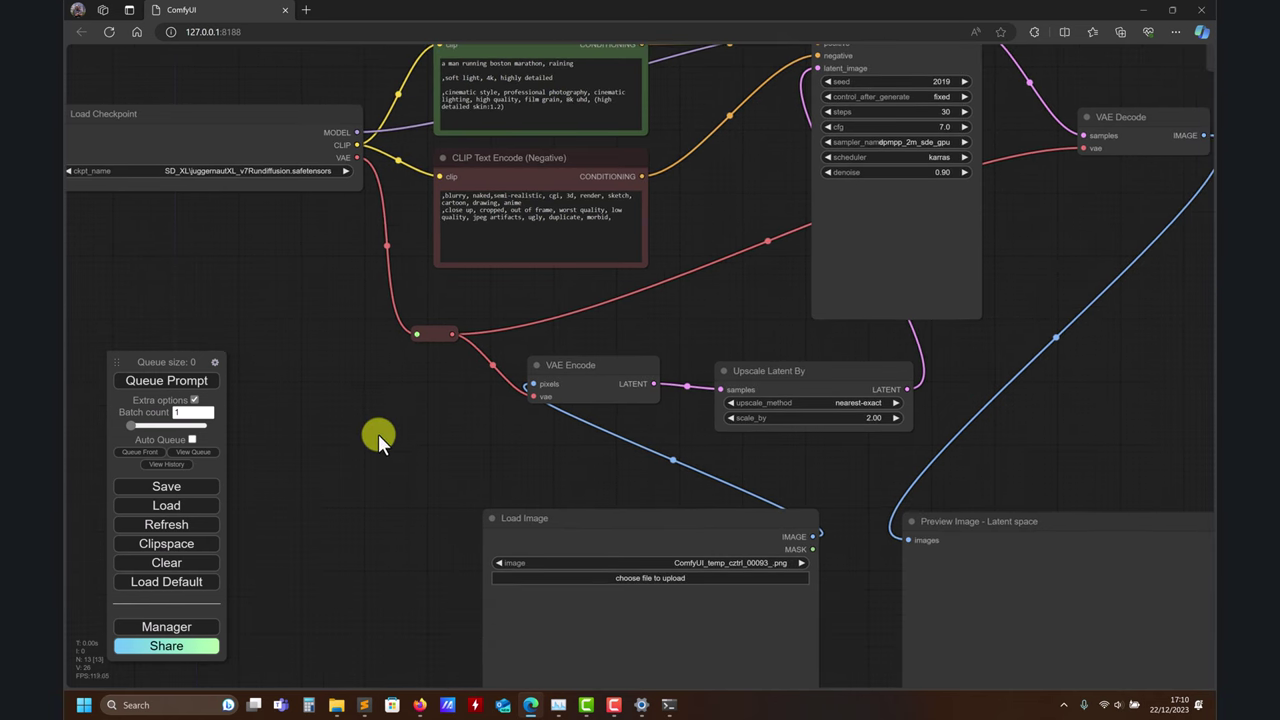
left_click_drag(378, 434, 346, 506)
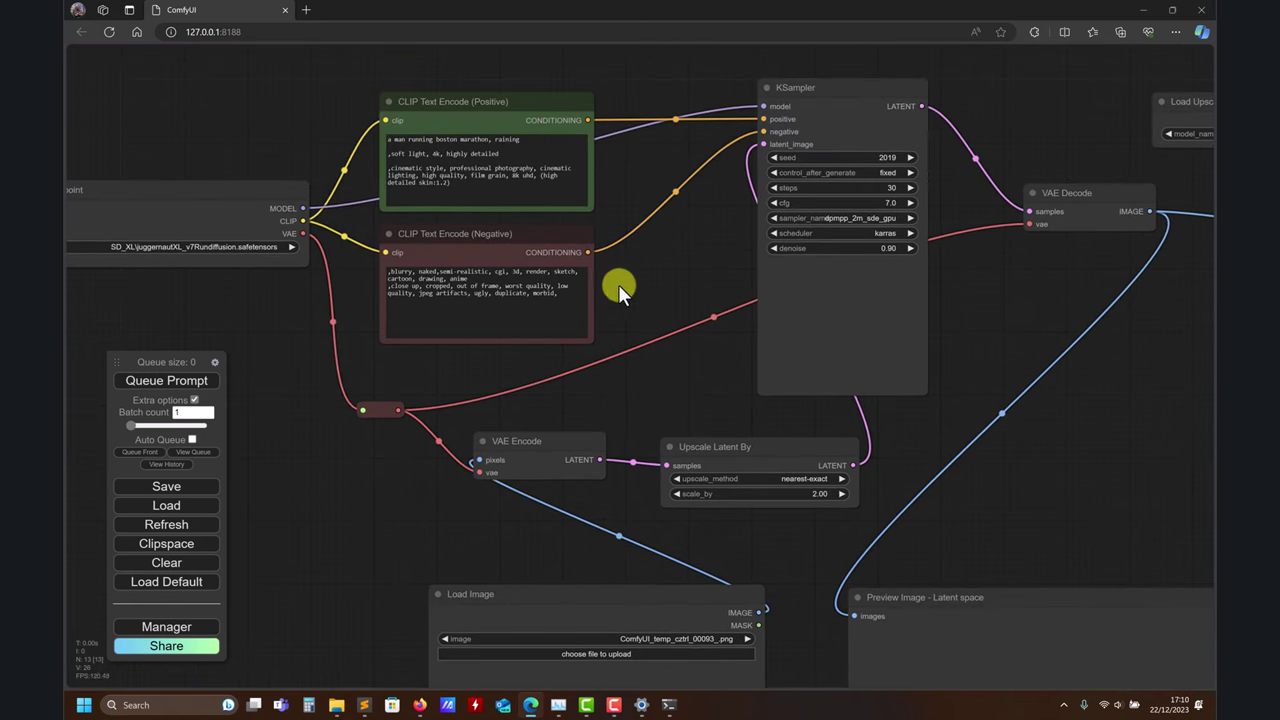
left_click_drag(658, 258, 512, 284)
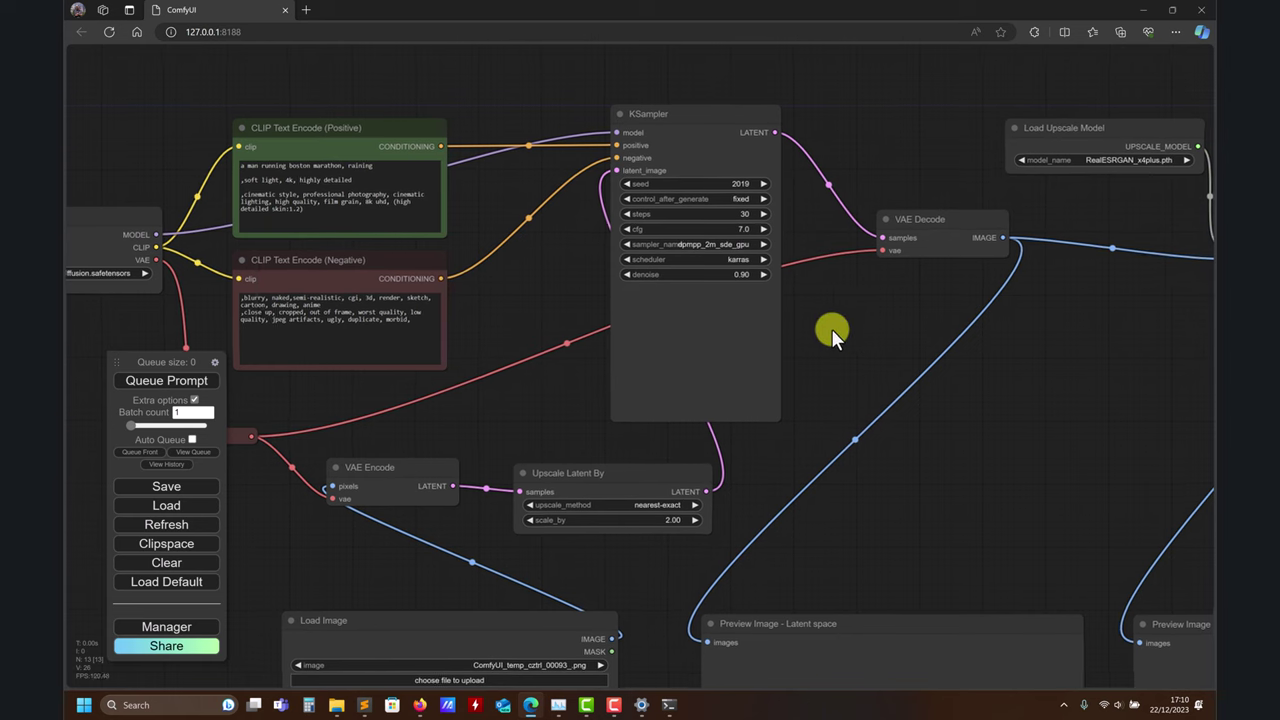
left_click_drag(831, 328, 611, 301)
left_click_drag(526, 204, 471, 271)
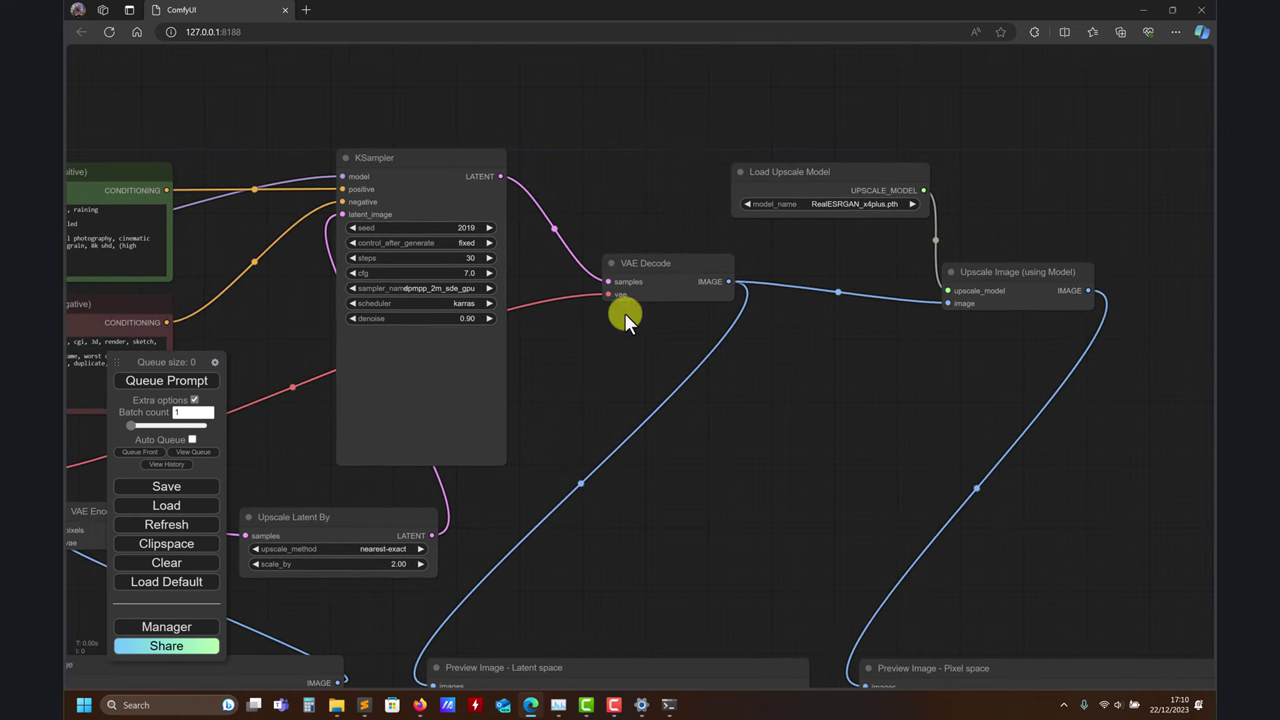
mouse_move(613, 314)
left_mouse_down()
mouse_move(774, 391)
mouse_move(600, 312)
left_mouse_up()
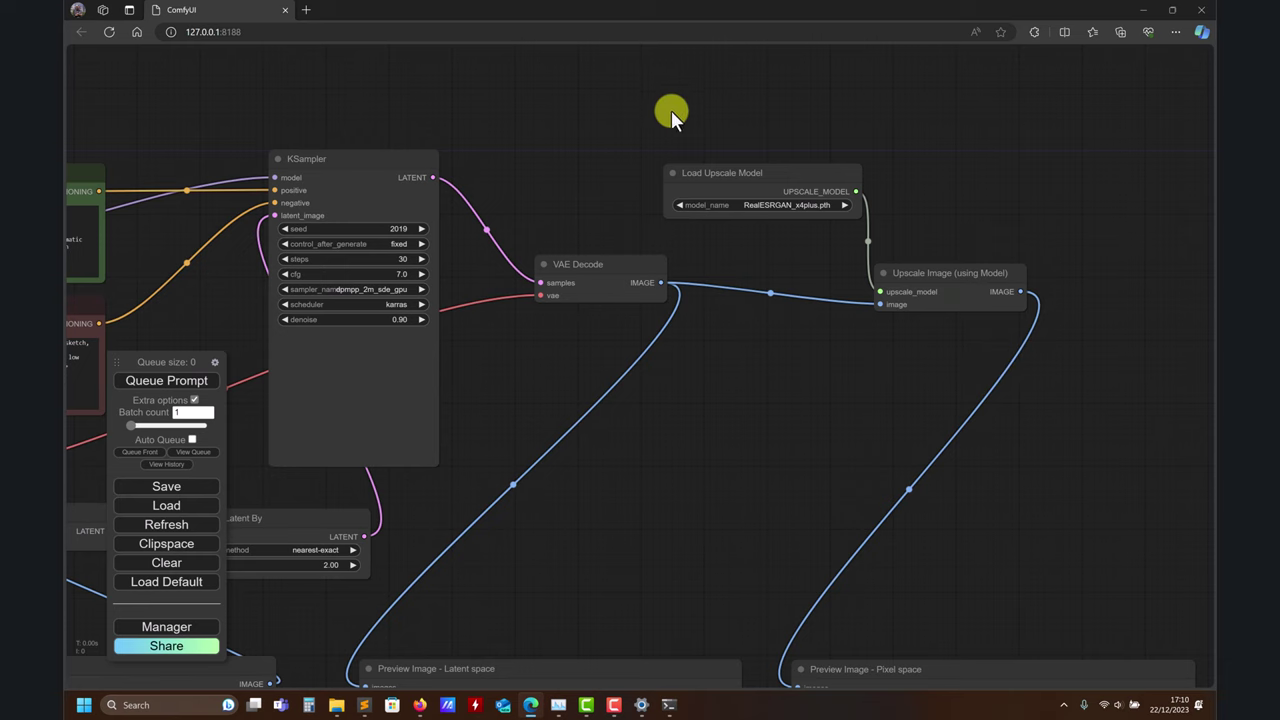
- Examine how Load Image, VAE Encode, Upscale Latent By and the VAE reroute feed KSampler and the latent- and pixel-space previews
scroll(826, 214, "down", 5)
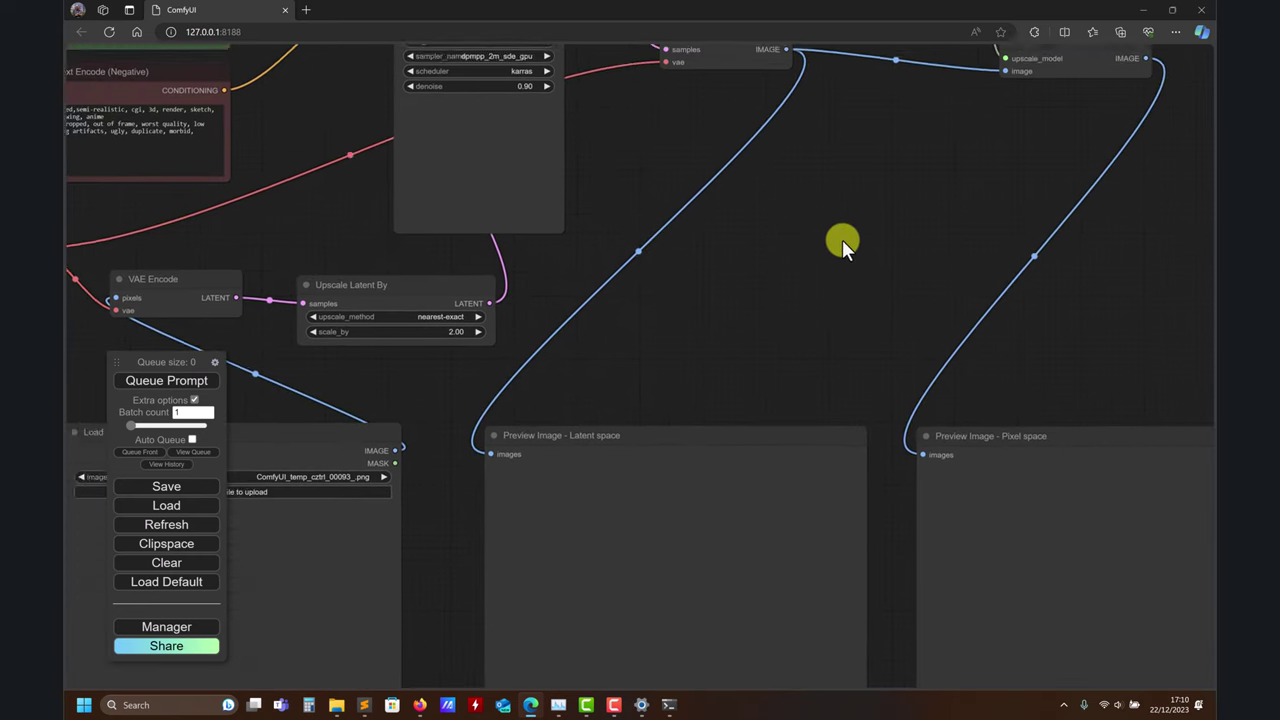
scroll(842, 239, "up", 1)
left_click_drag(852, 262, 948, 215)
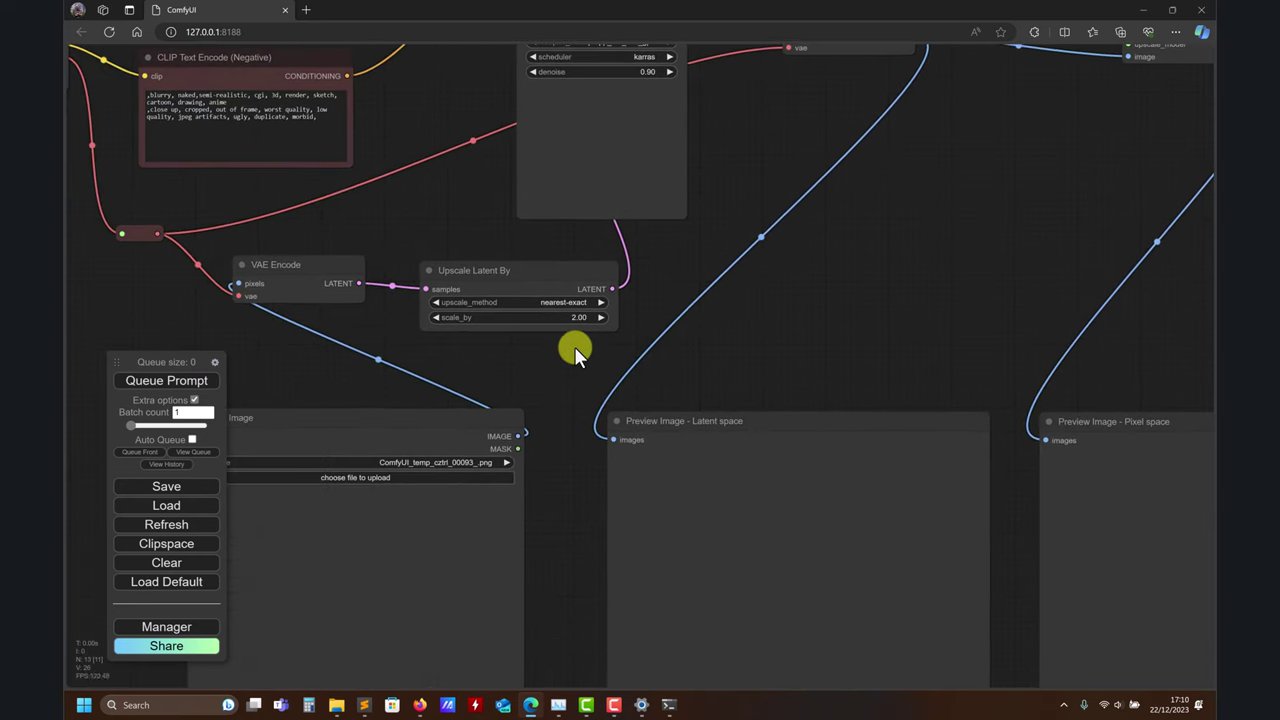
left_click_drag(577, 349, 750, 277)
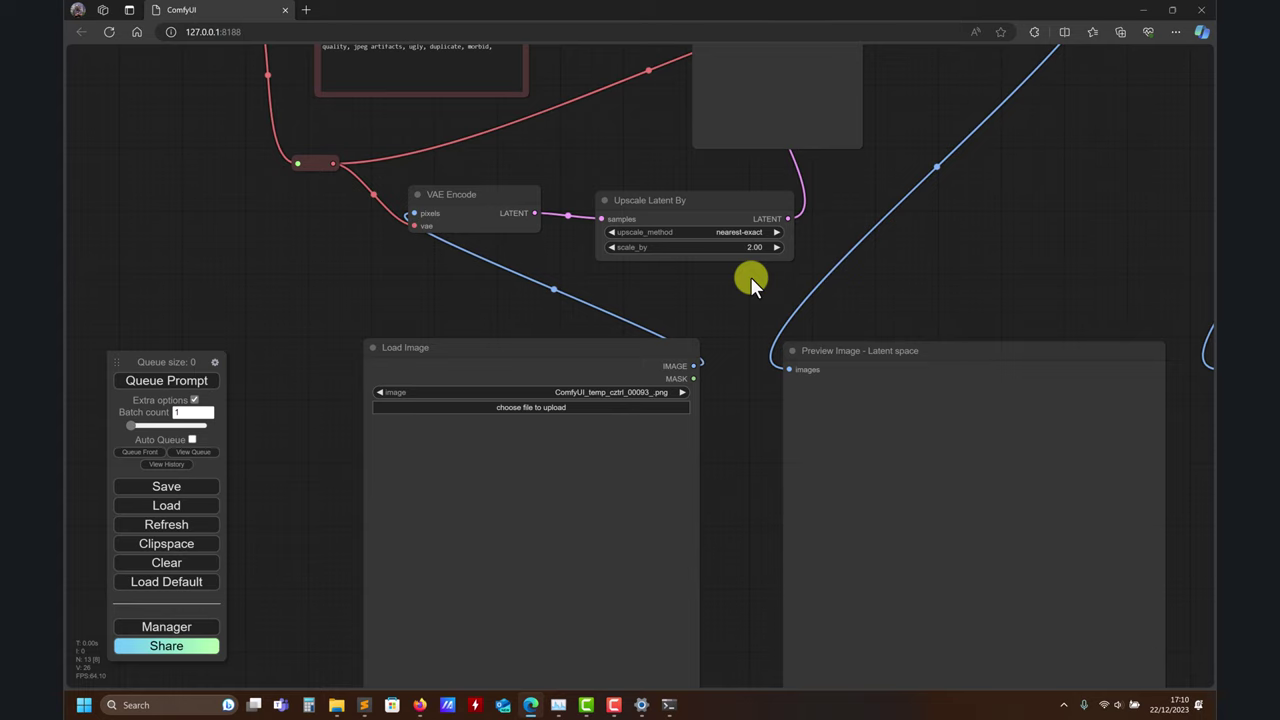
scroll(909, 291, "down", 5)
left_click_drag(950, 366, 961, 237)
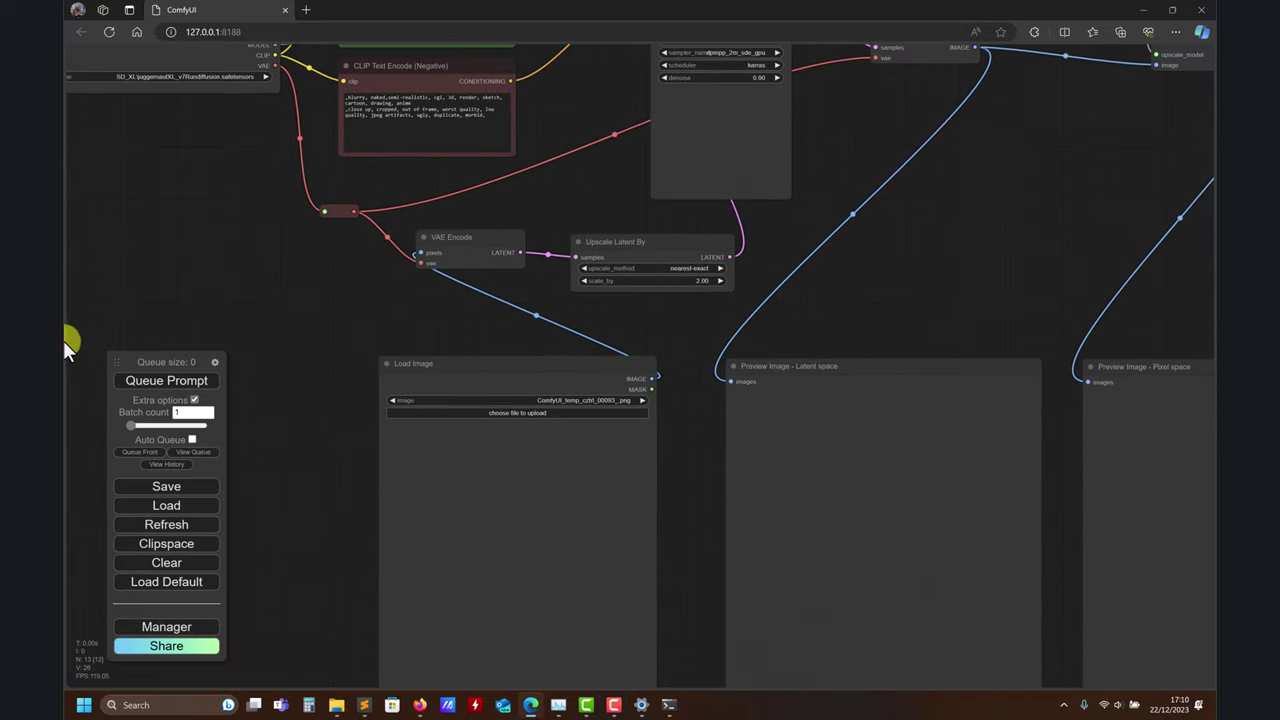
left_click_drag(278, 320, 382, 463)
left_click(419, 377)
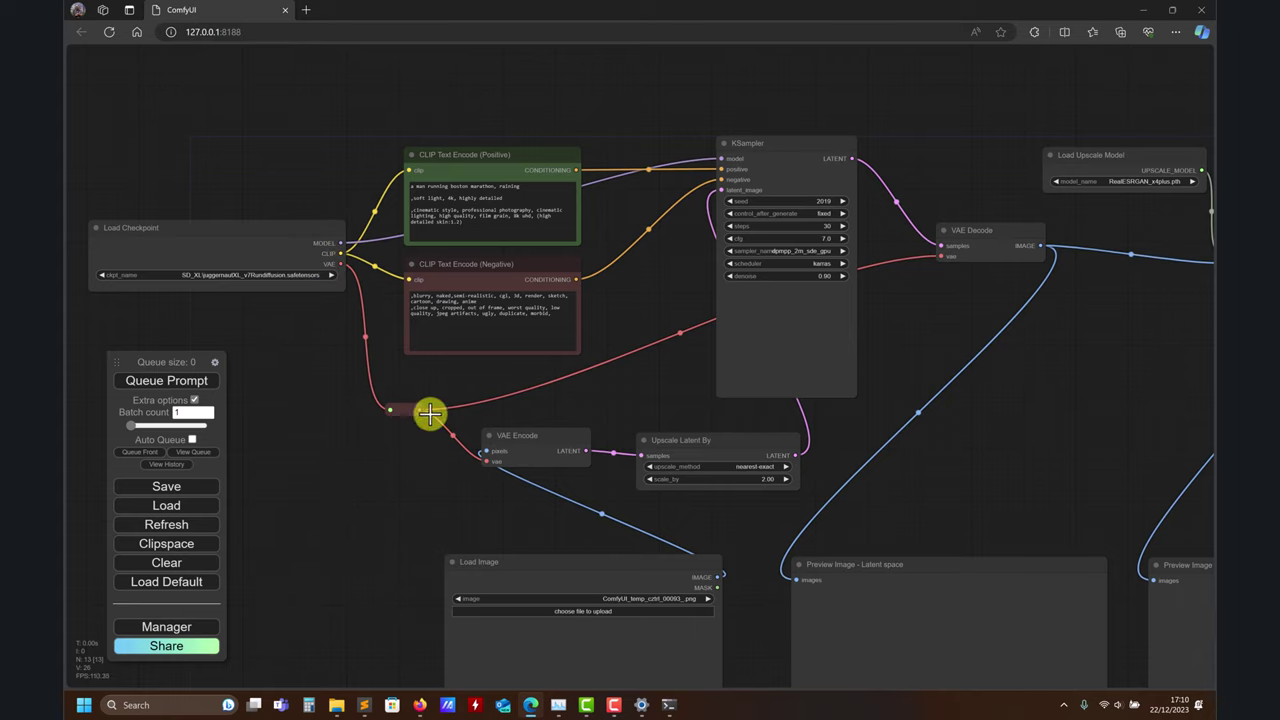
left_click_drag(463, 503, 425, 499)
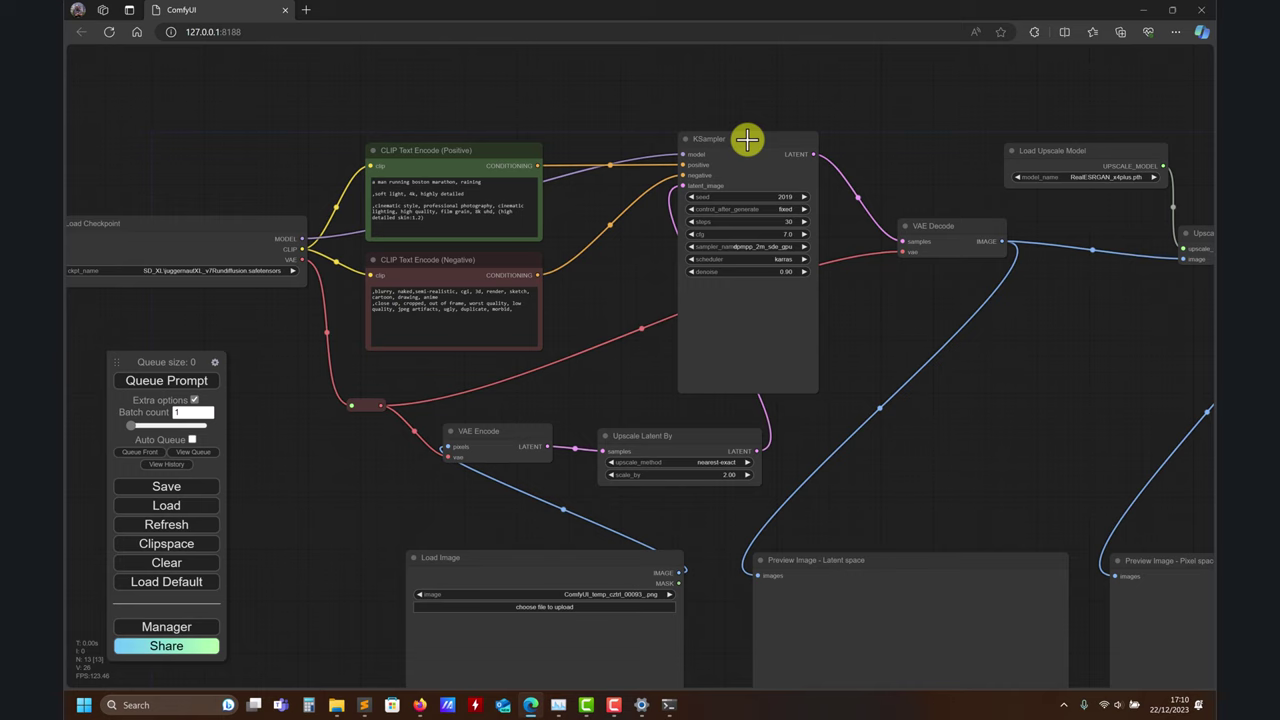
left_click_drag(857, 336, 881, 315)
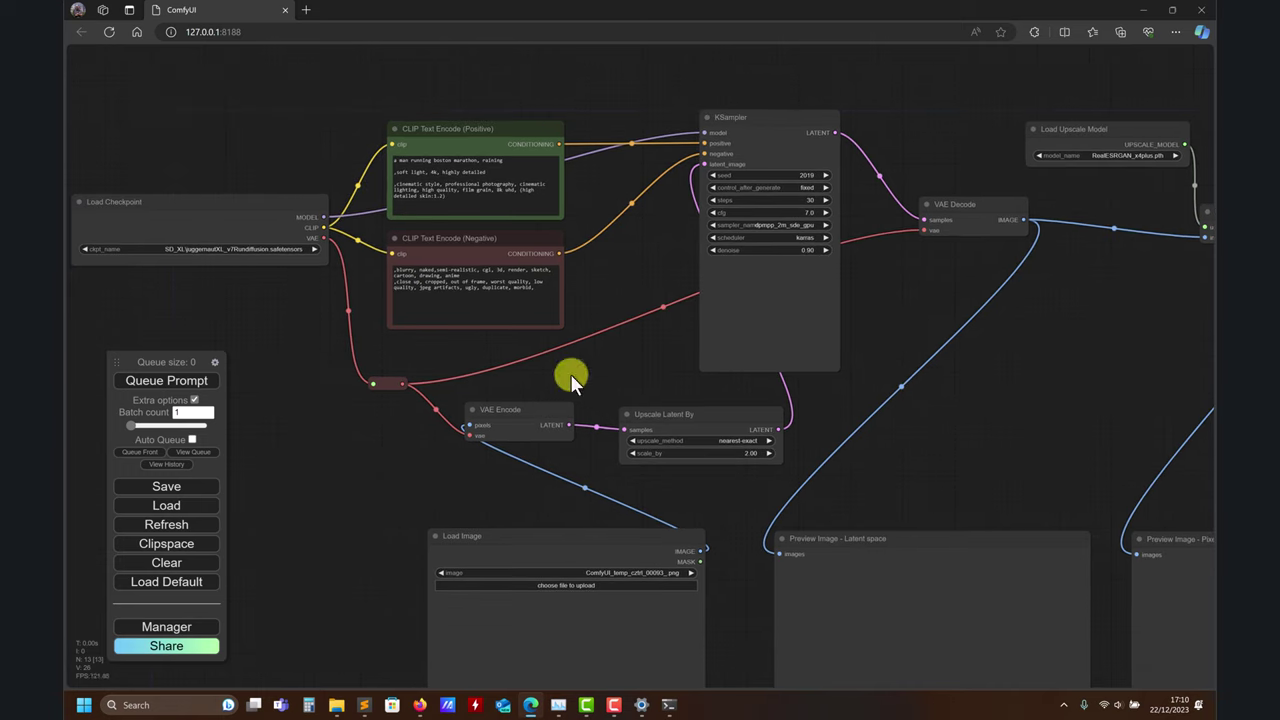
- Add an Empty Latent Image node beside VAE Encode as a comparison and remove it again
left_click_drag(327, 493, 560, 323)
right_click(484, 300)
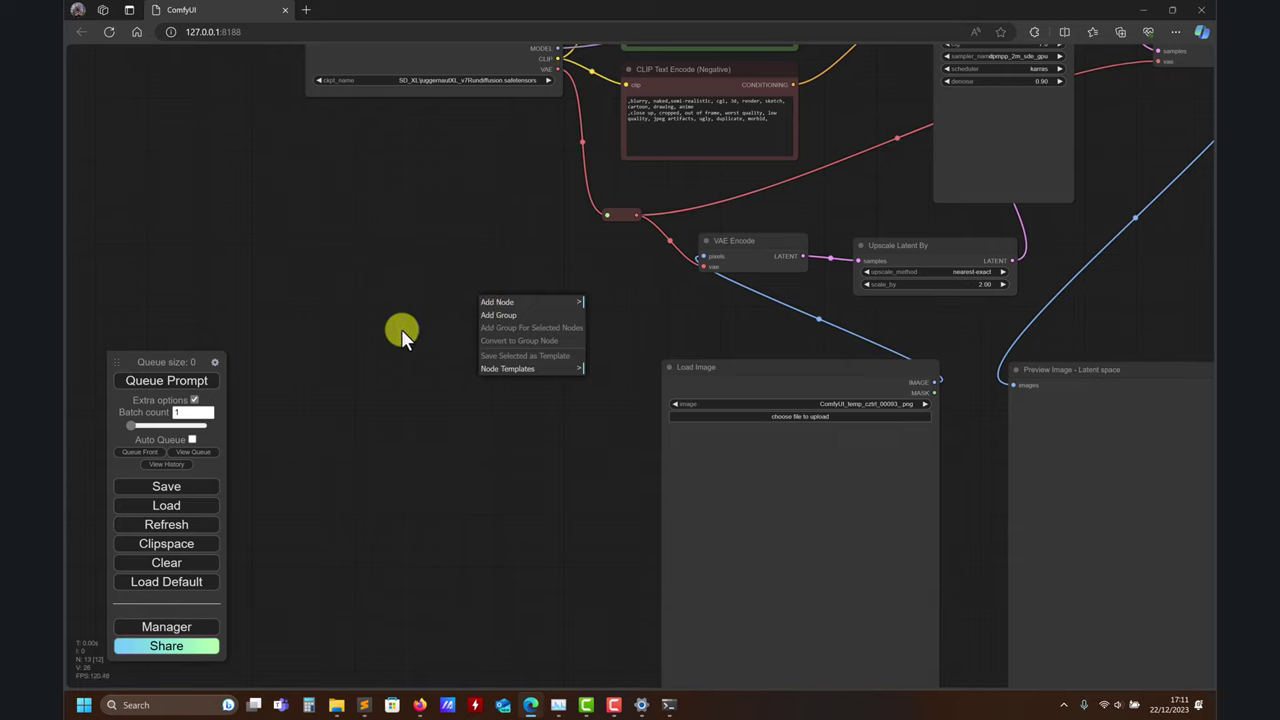
double_click(541, 460)
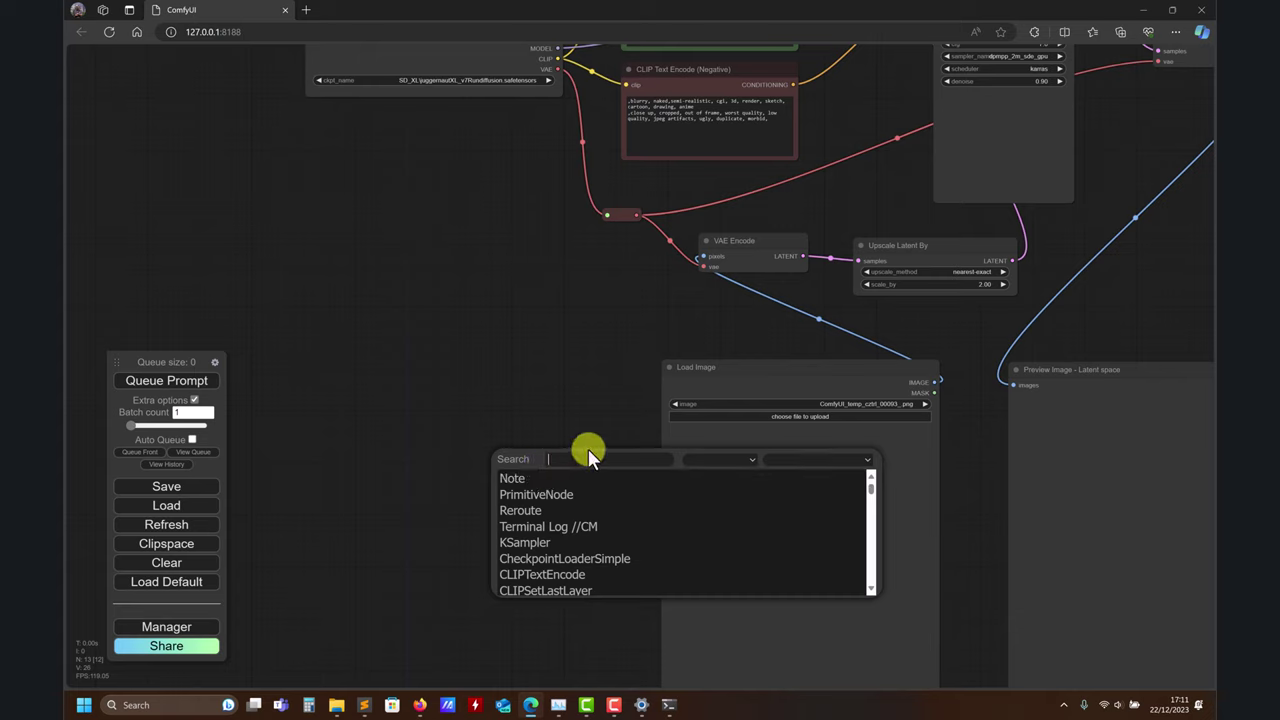
type("laten")
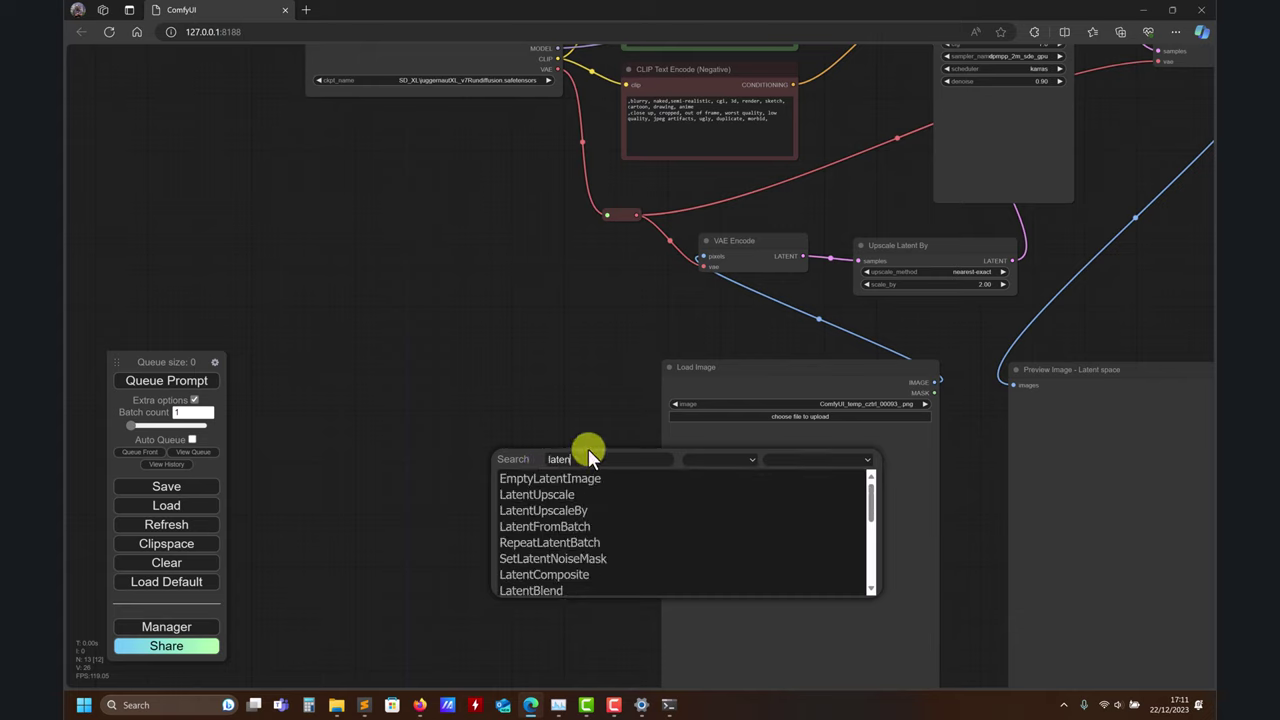
left_click(580, 478)
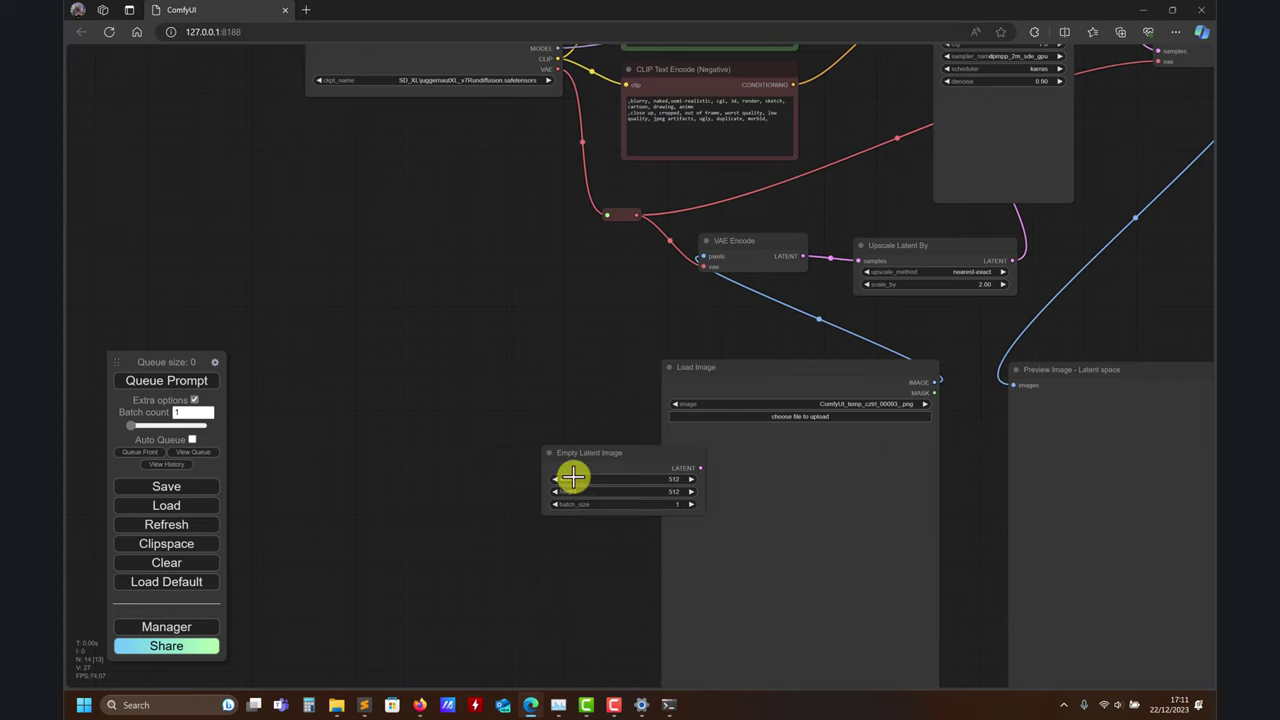
left_click_drag(624, 453, 524, 283)
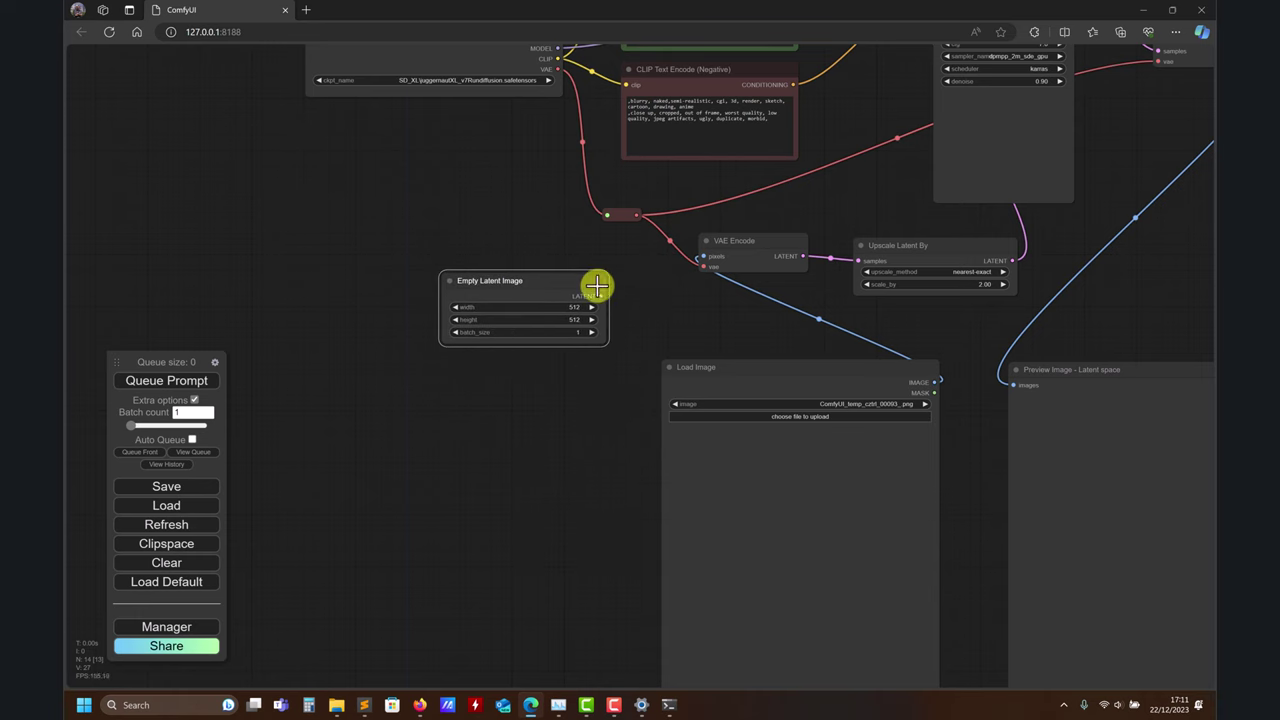
left_click_drag(658, 308, 568, 400)
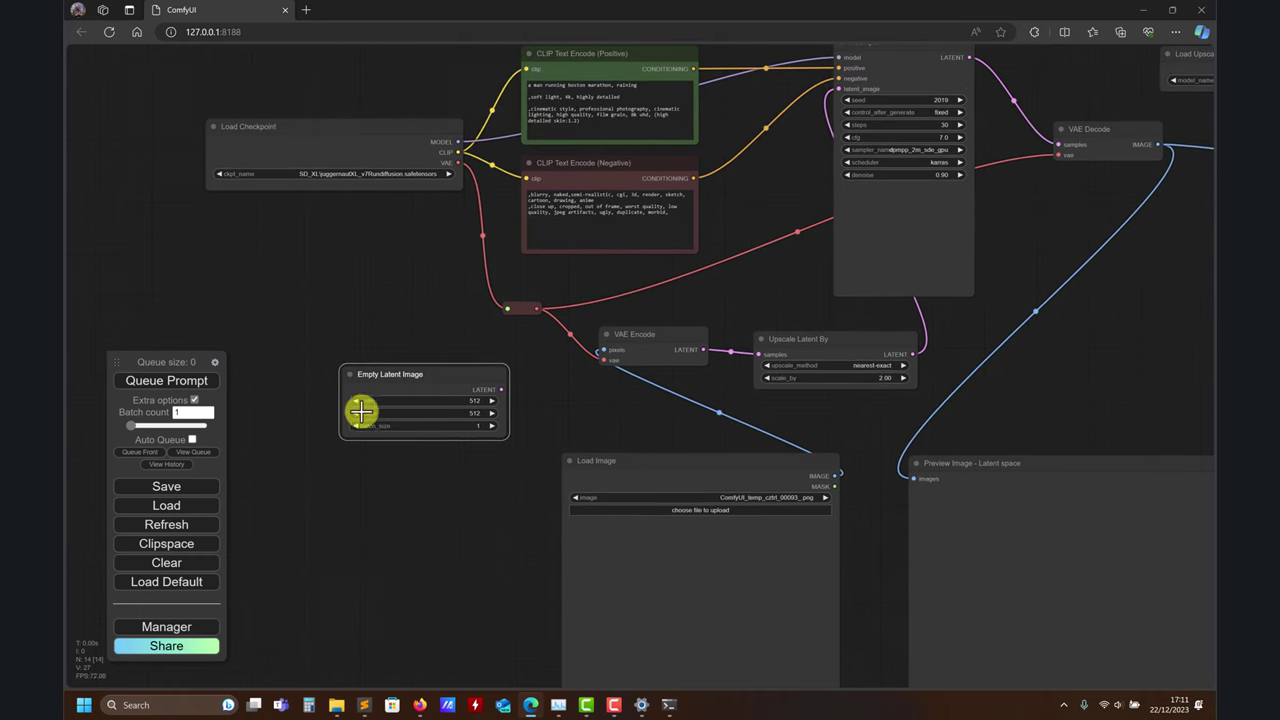
right_click(476, 374)
left_click(494, 614)
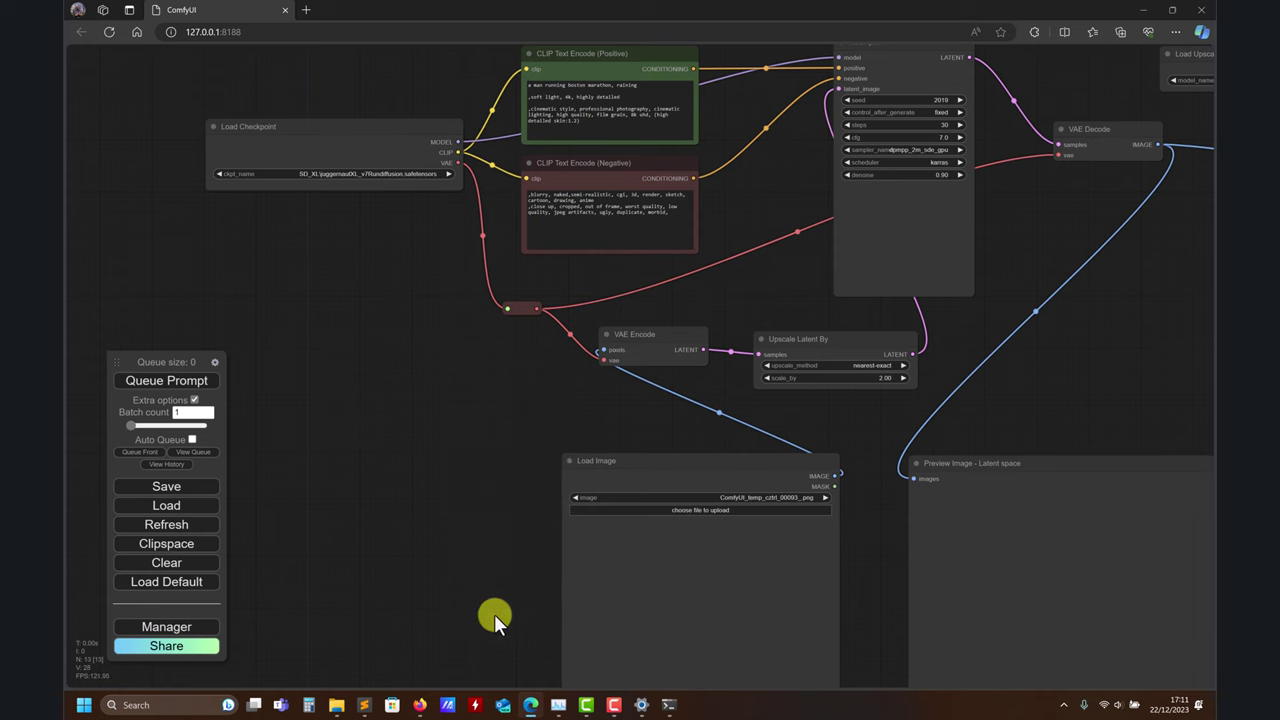
- Move the Load Image node further away from the latent-space preview node
left_click_drag(686, 358, 590, 195)
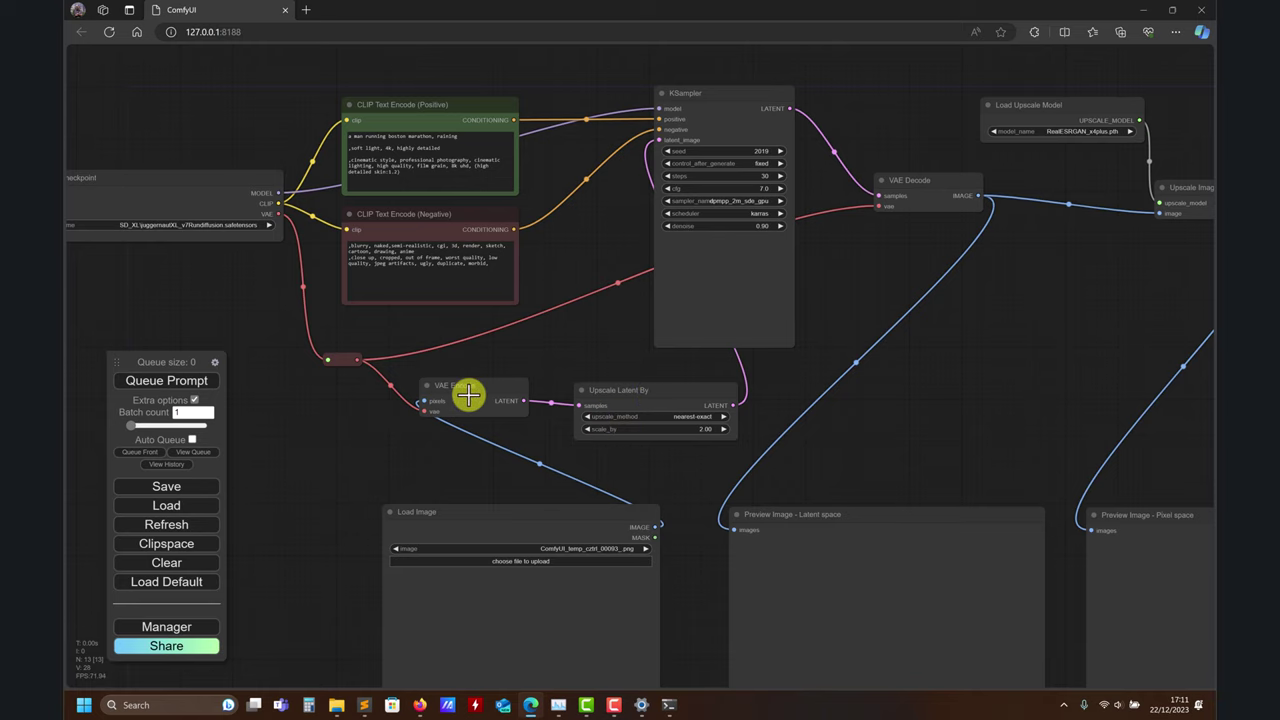
left_click_drag(440, 425, 450, 280)
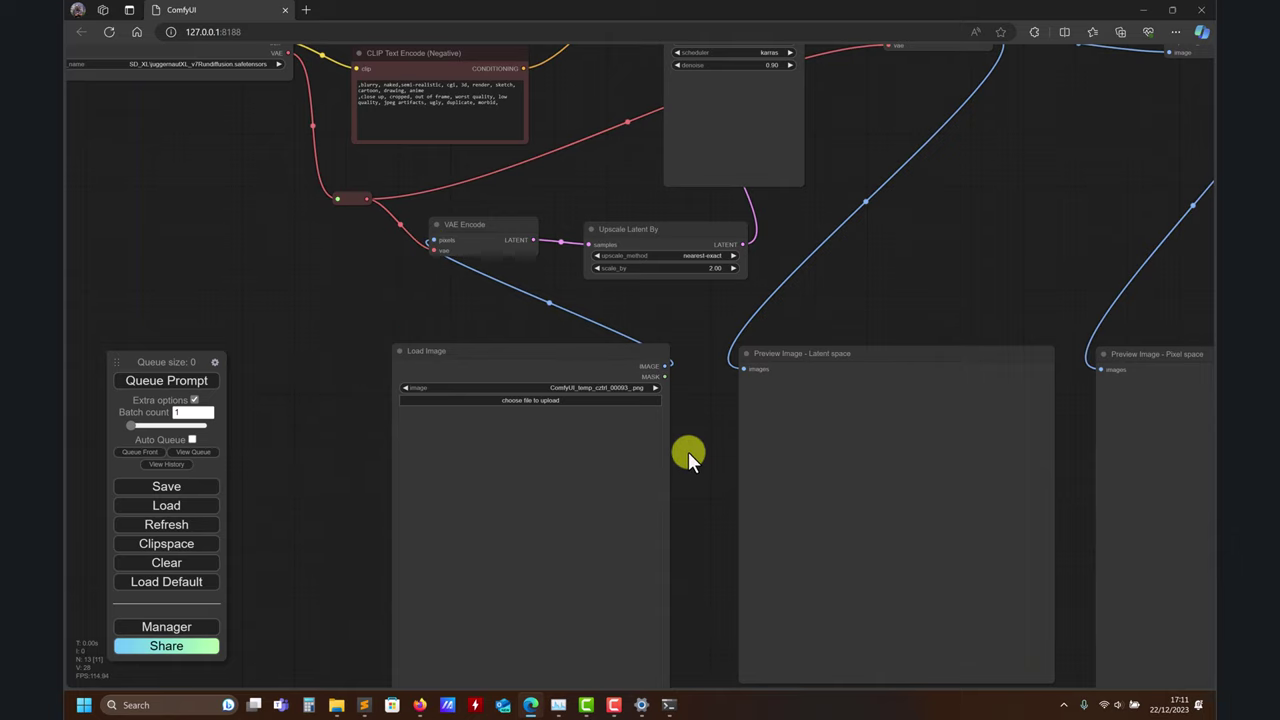
left_click_drag(688, 451, 713, 396)
left_click_drag(631, 300, 561, 300)
scroll(561, 300, "up", 5)
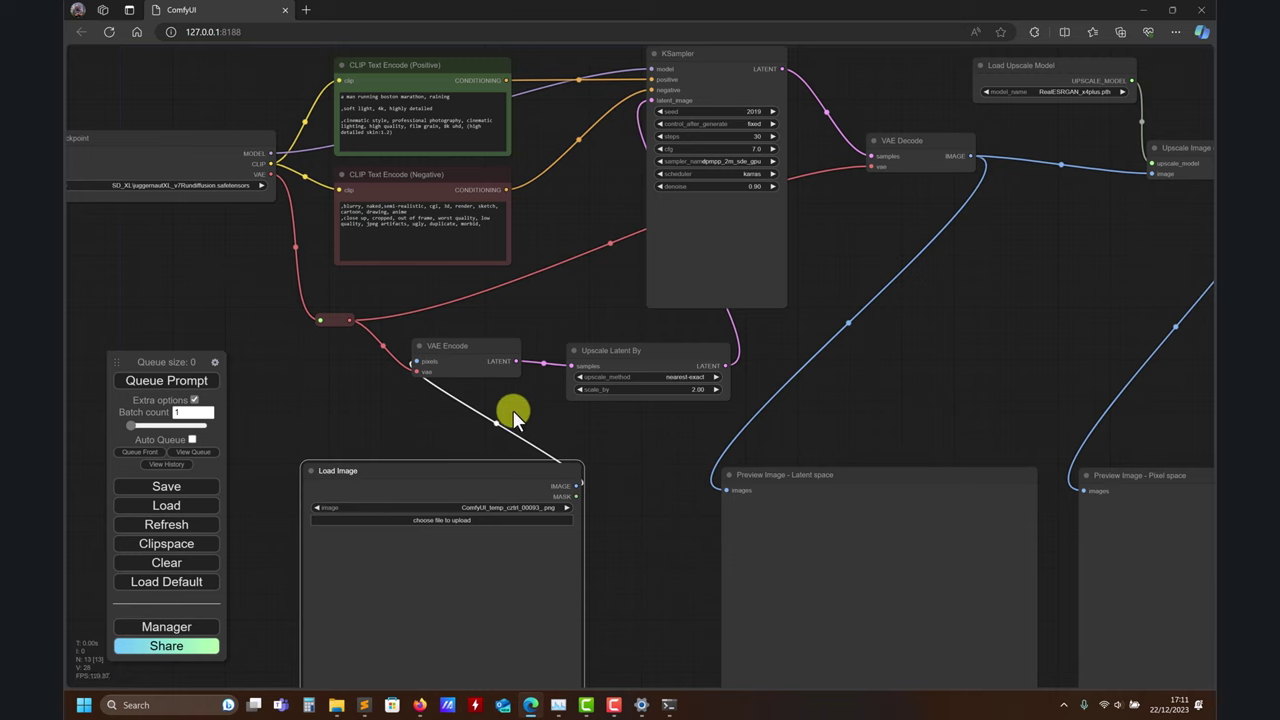
- Load ComfyUI_temp_lbpyl_00083_.png from the Downloads folder into the Load Image node
left_click_drag(643, 414, 694, 403)
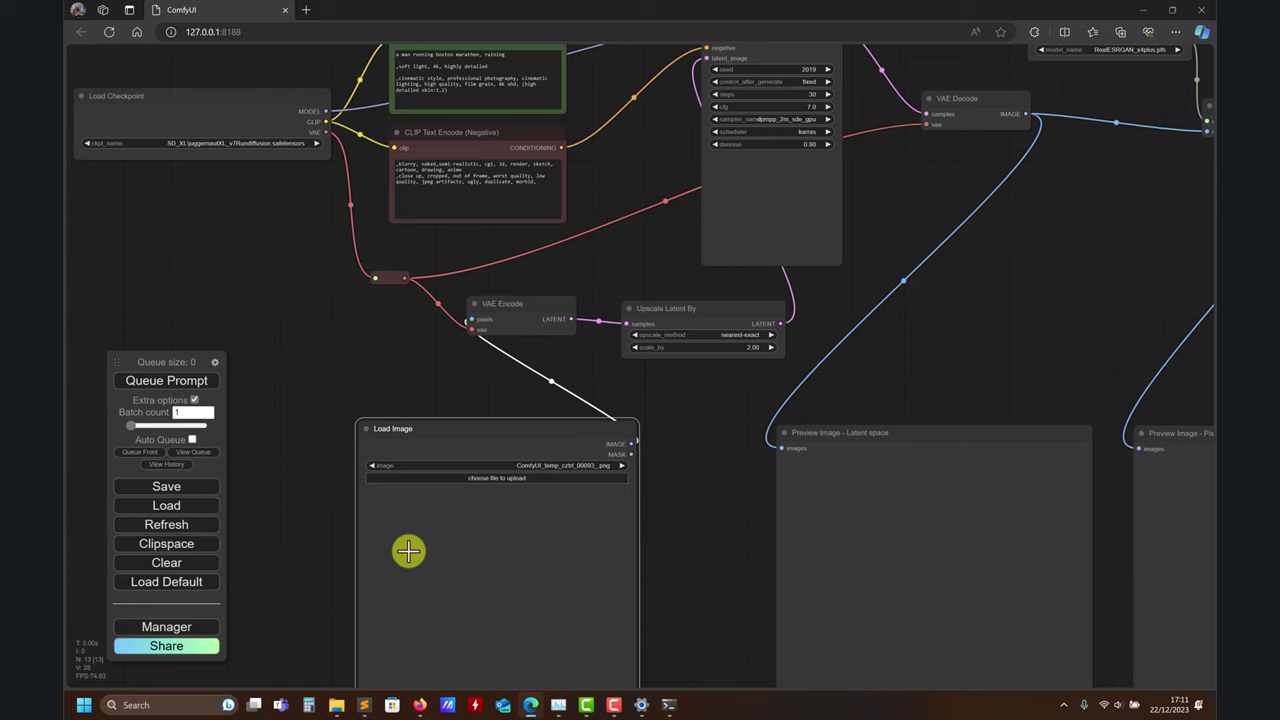
left_click_drag(731, 579, 756, 457)
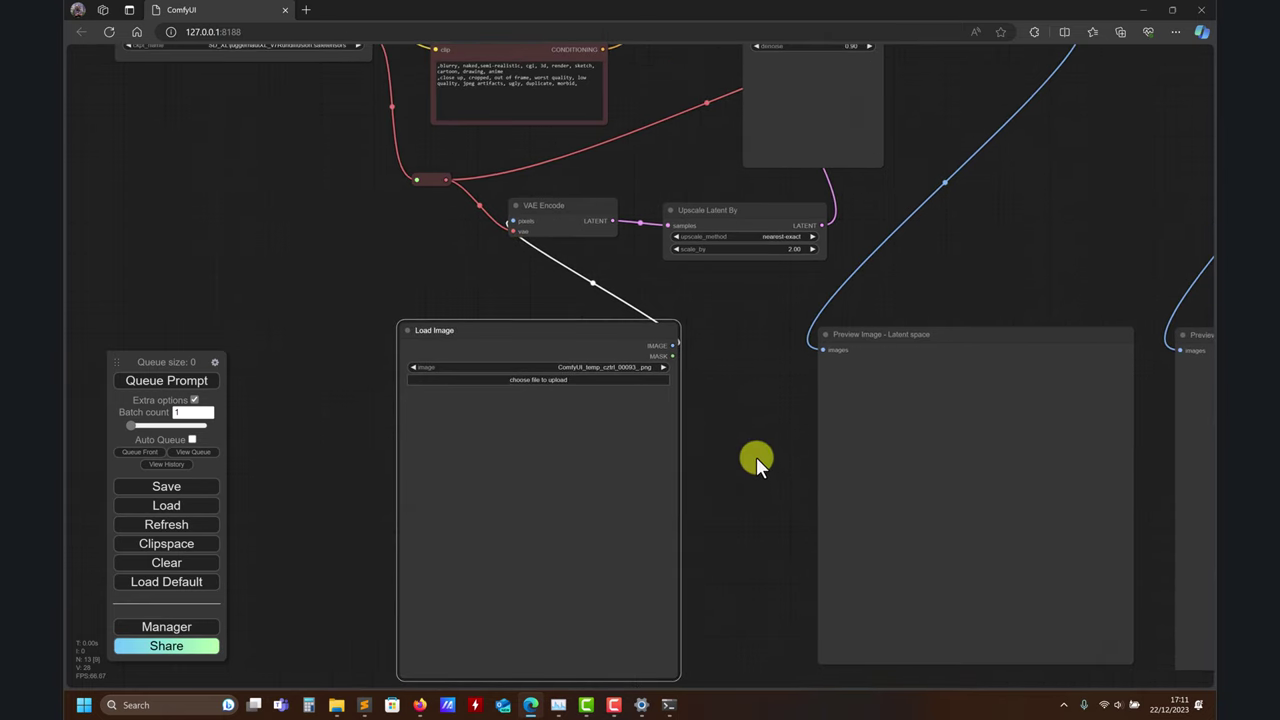
left_click(560, 382)
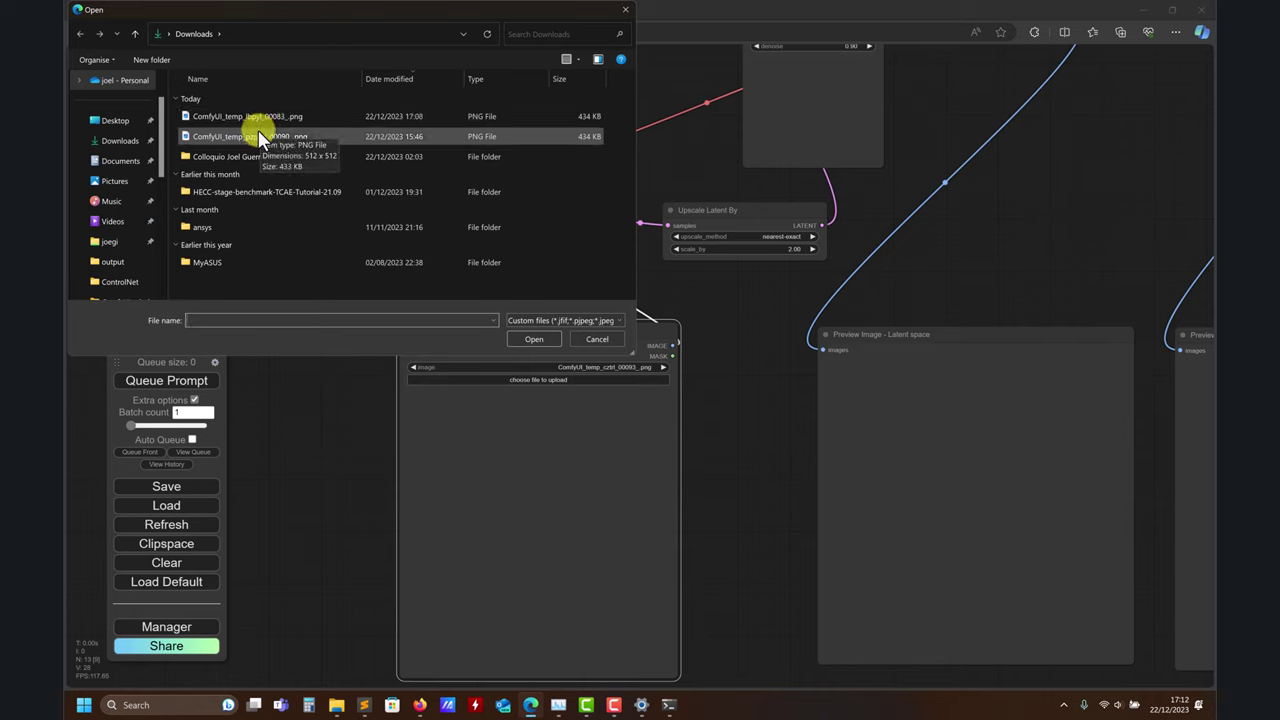
left_click(268, 119)
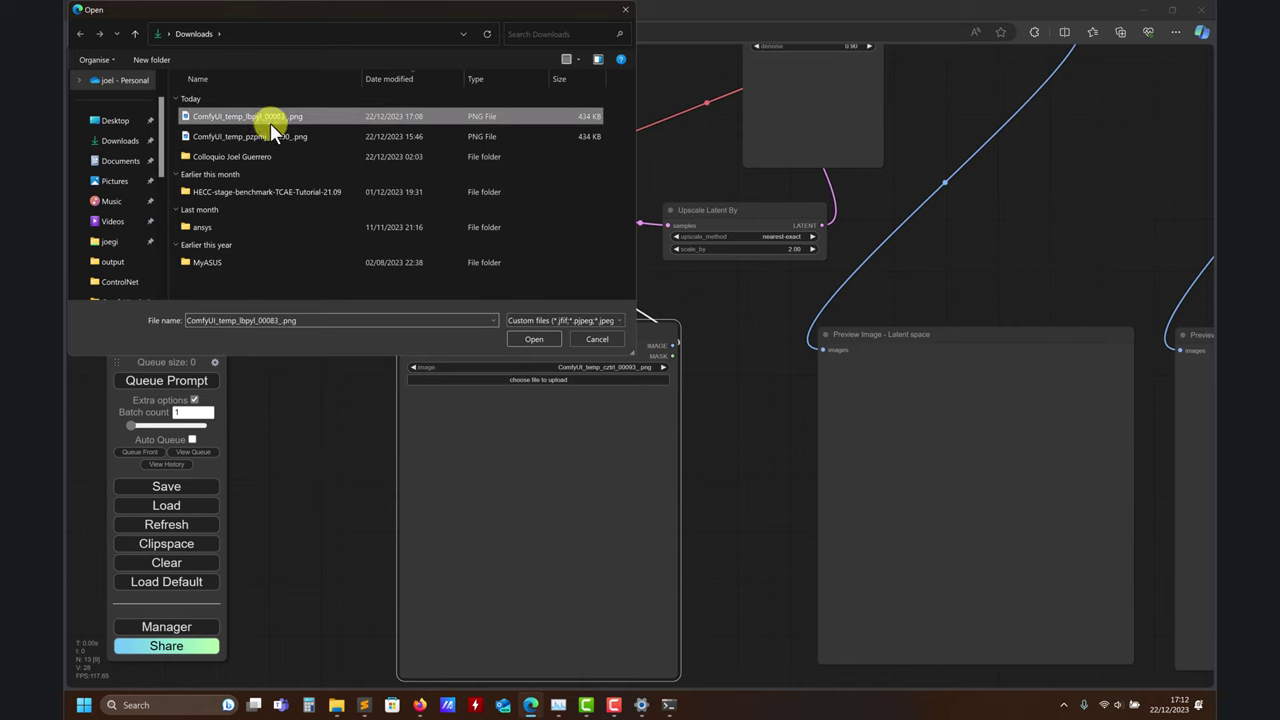
left_click(537, 339)
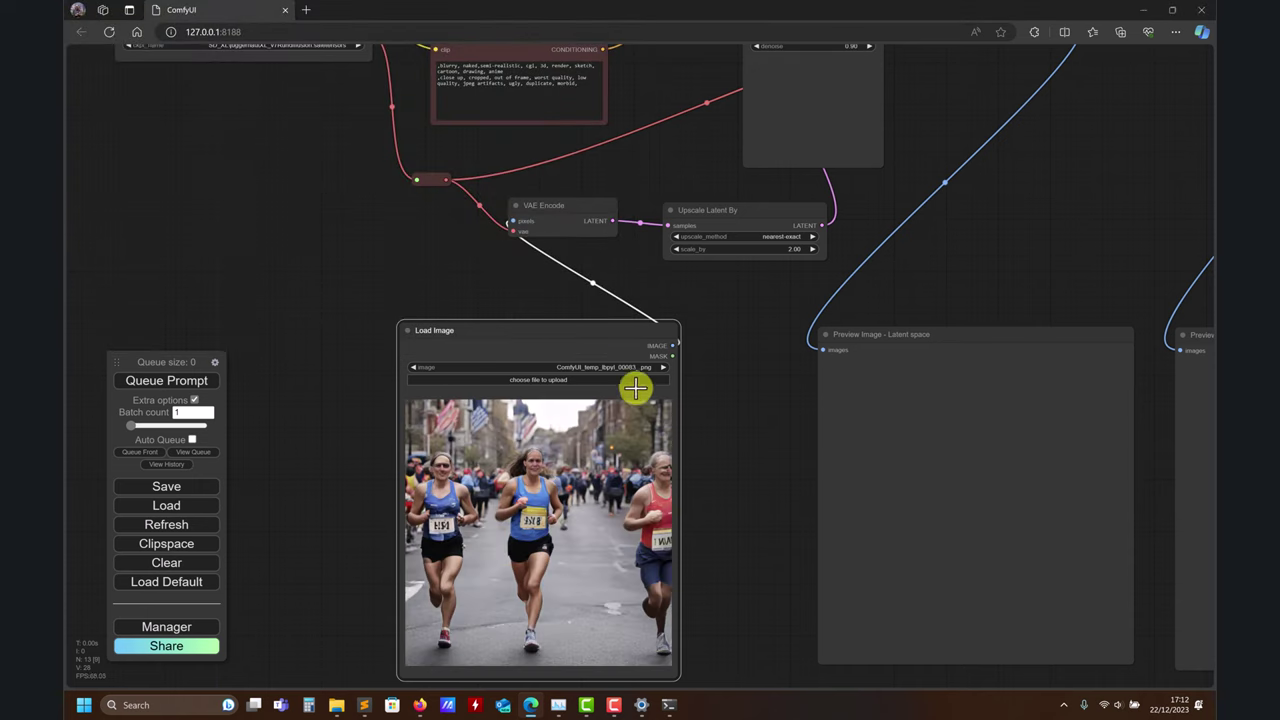
- Try ComfyUI_temp_pzpmj_00090_.png in the Load Image node and switch back to ComfyUI_temp_lbpyl_00083_.png
mouse_move(726, 437)
left_mouse_down()
mouse_move(738, 399)
mouse_move(739, 429)
mouse_move(720, 442)
left_mouse_up()
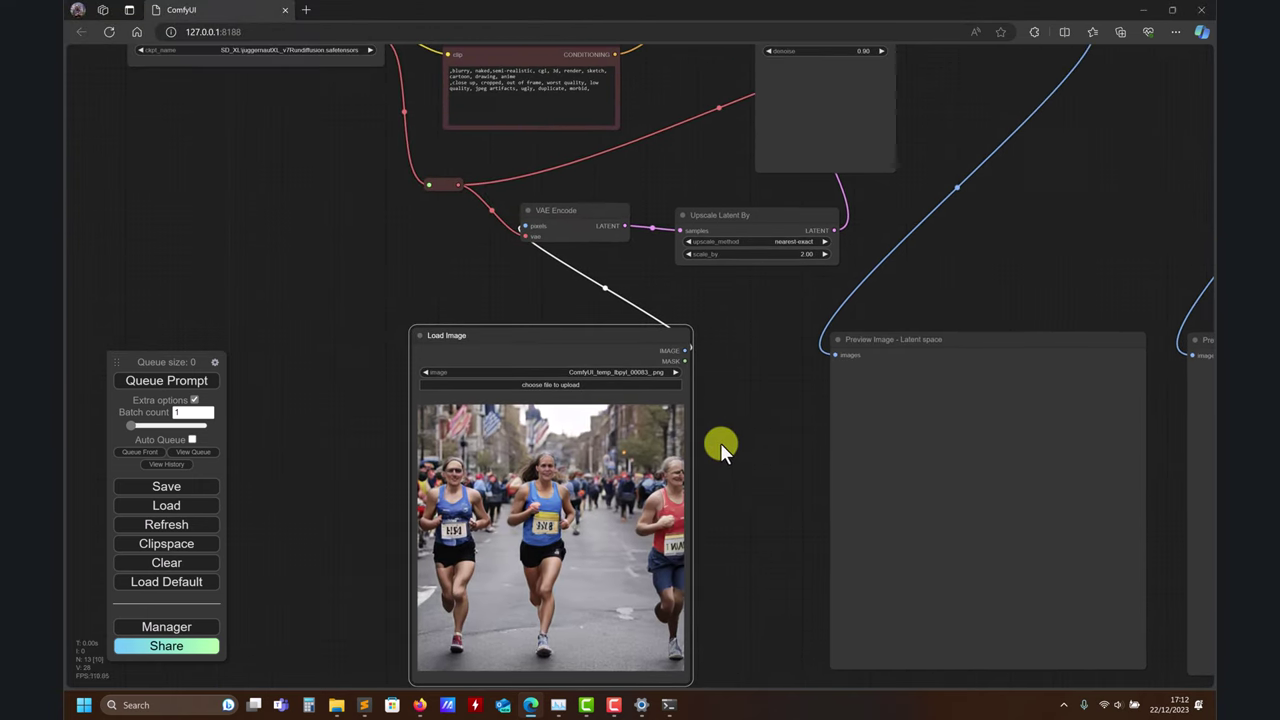
left_click(518, 390)
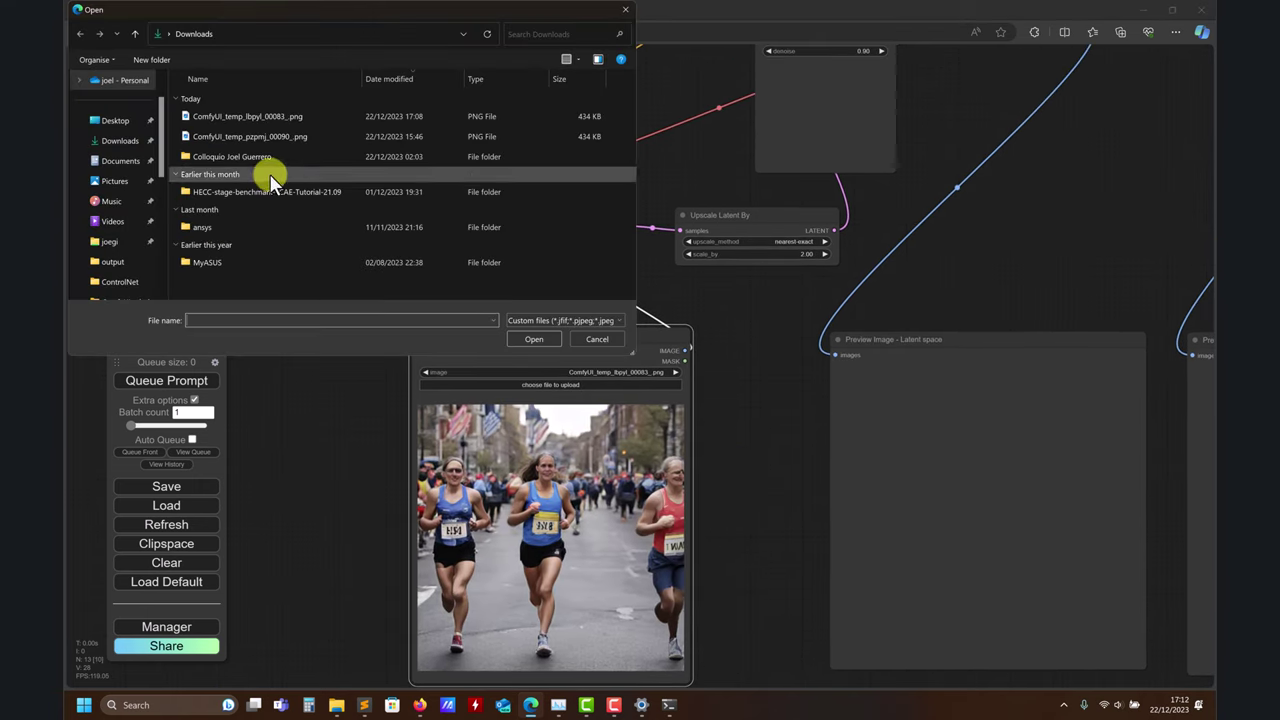
left_click(294, 136)
left_click(530, 340)
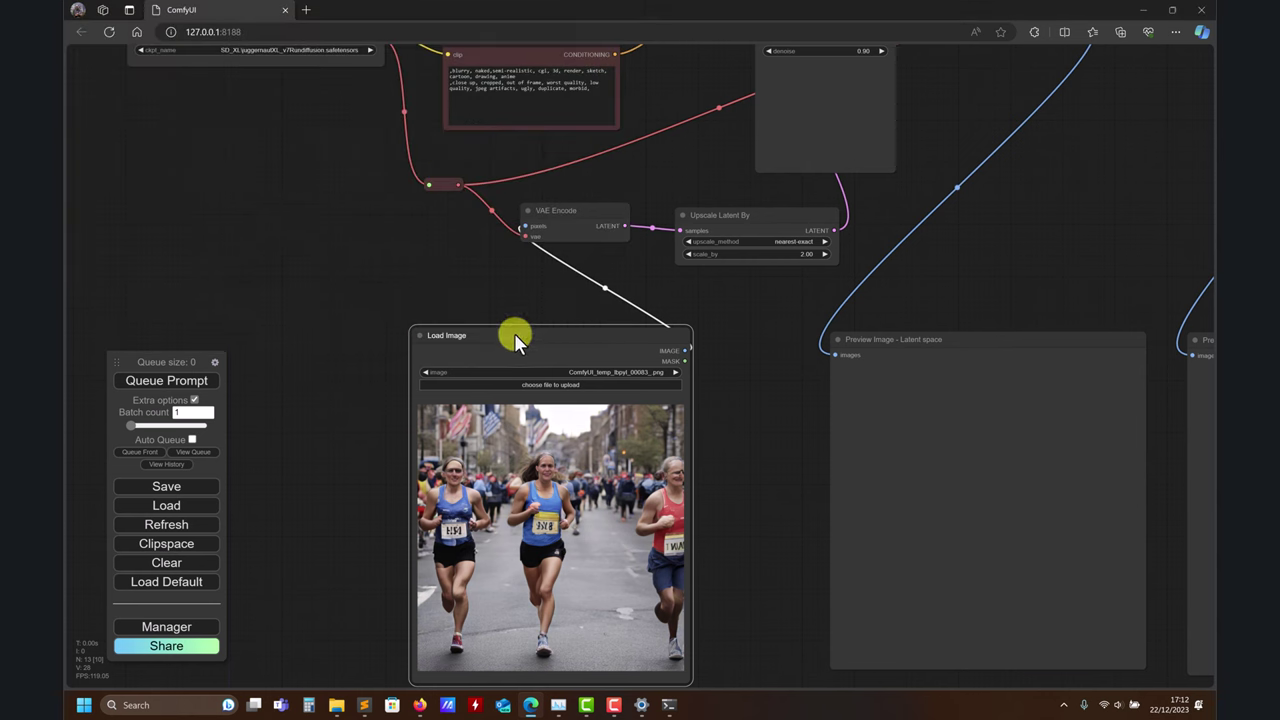
left_click(528, 390)
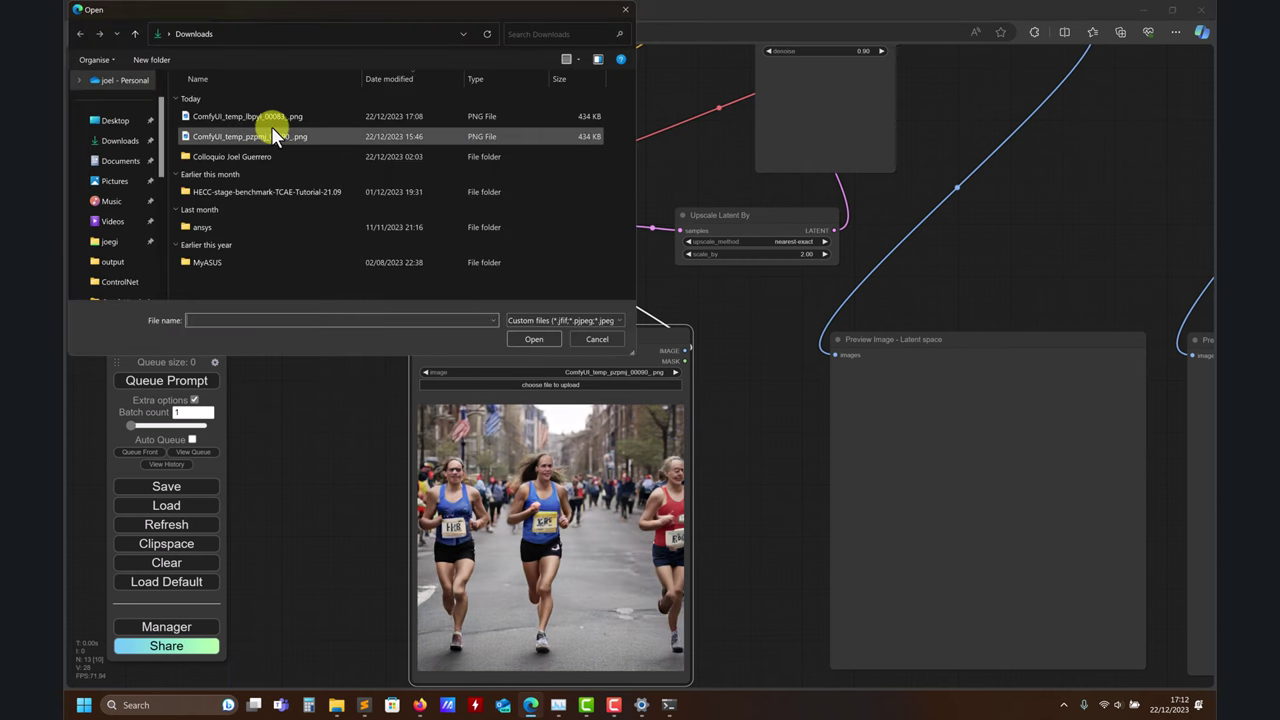
left_click(260, 116)
left_click(542, 343)
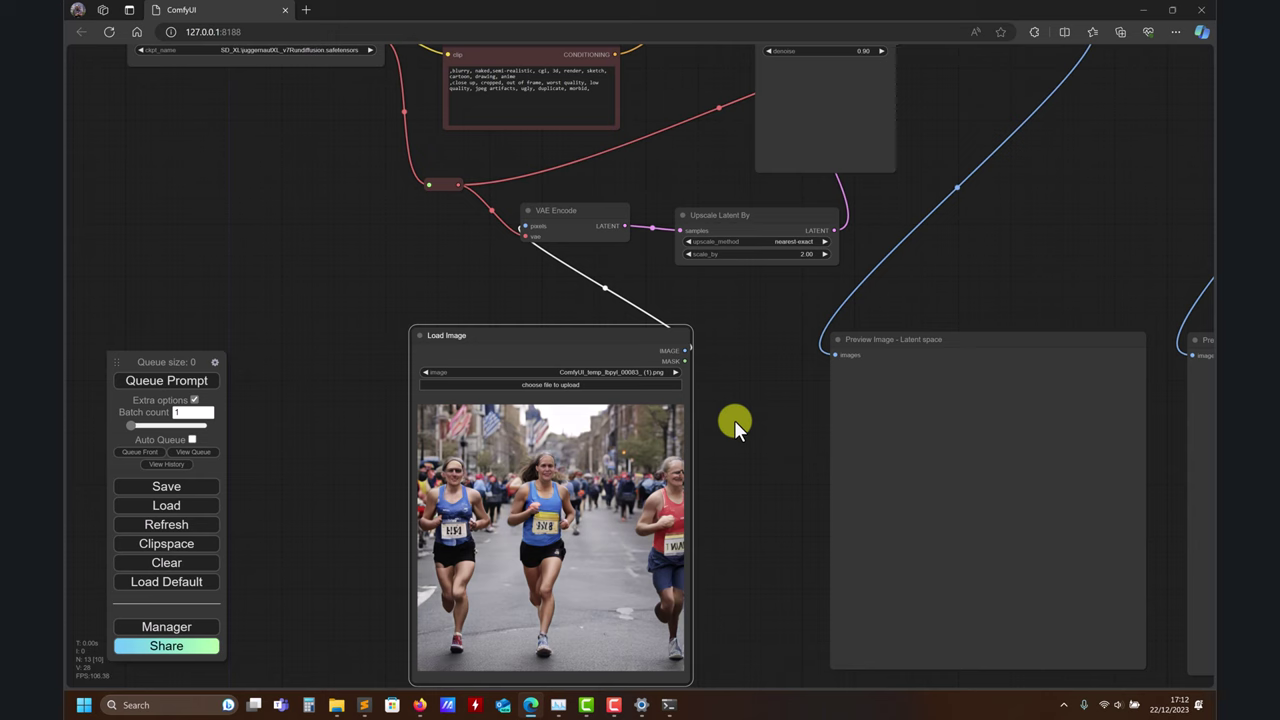
mouse_move(734, 420)
left_mouse_down()
mouse_move(729, 350)
mouse_move(726, 466)
mouse_move(746, 420)
left_mouse_up()
- Switch to File Explorer, inspect the output and input folders of the ComfyUI directory, and return to the workflow
mouse_move(340, 703)
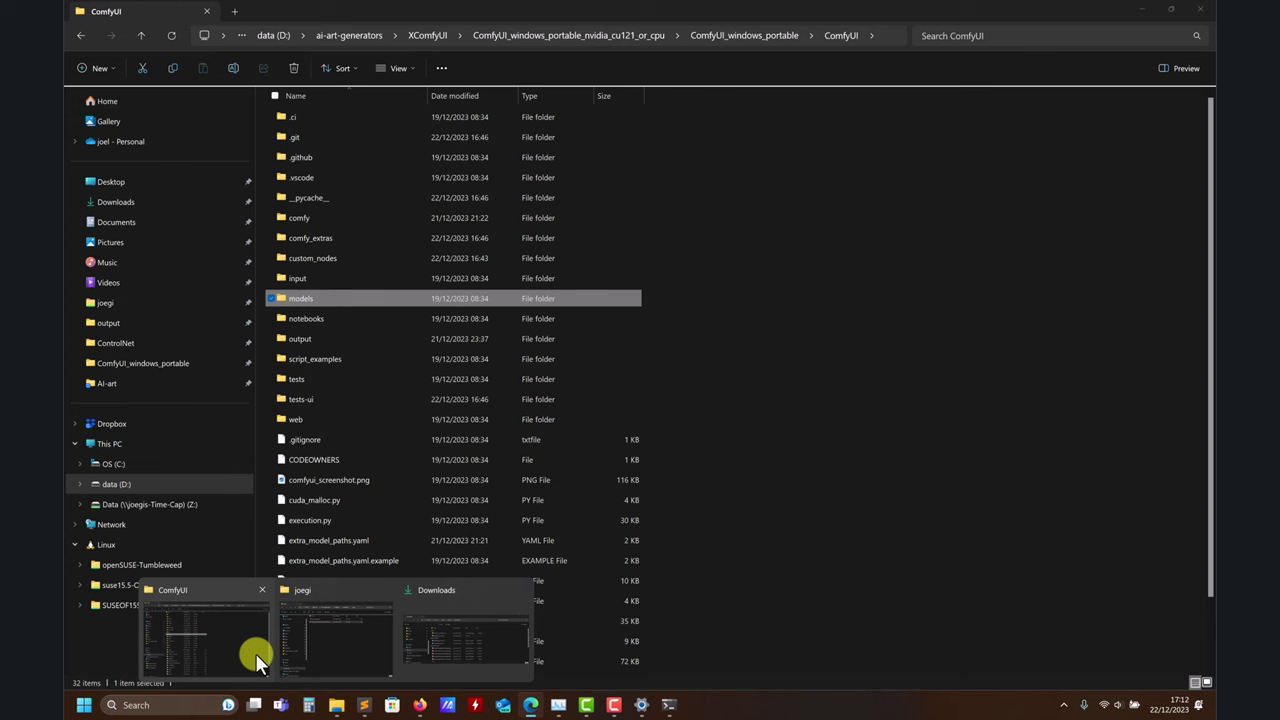
left_click(255, 653)
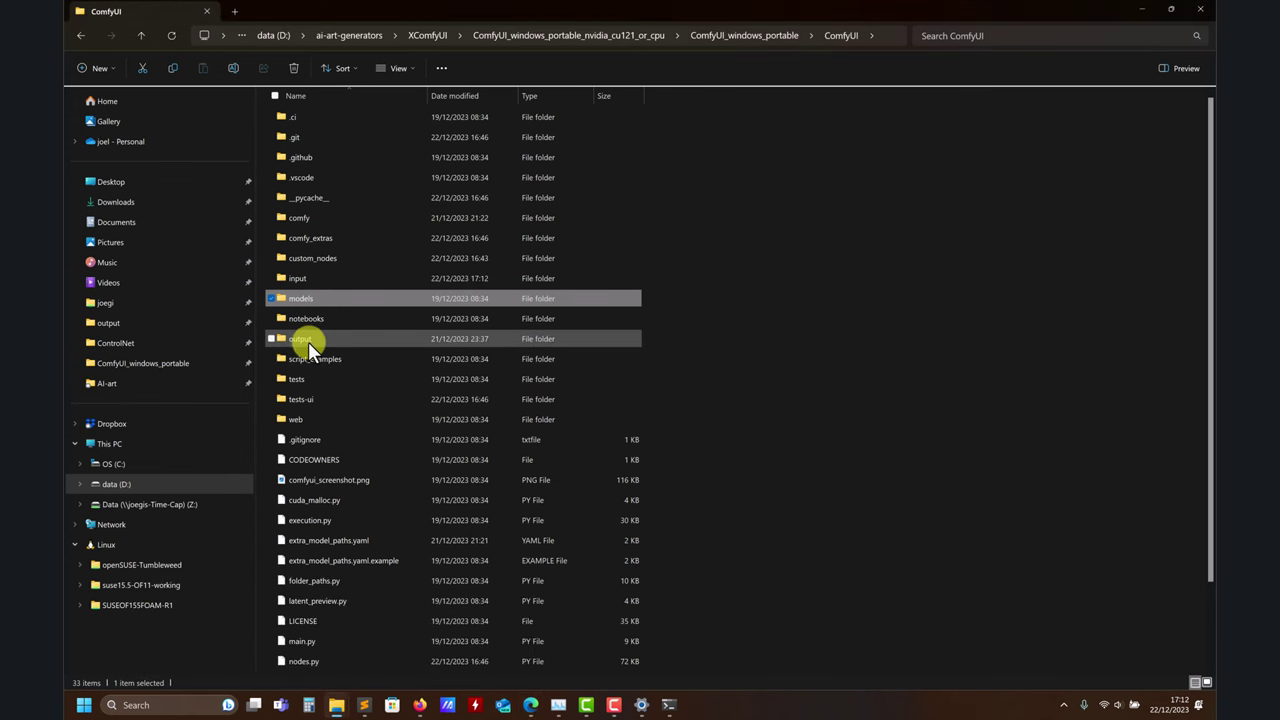
double_click(300, 340)
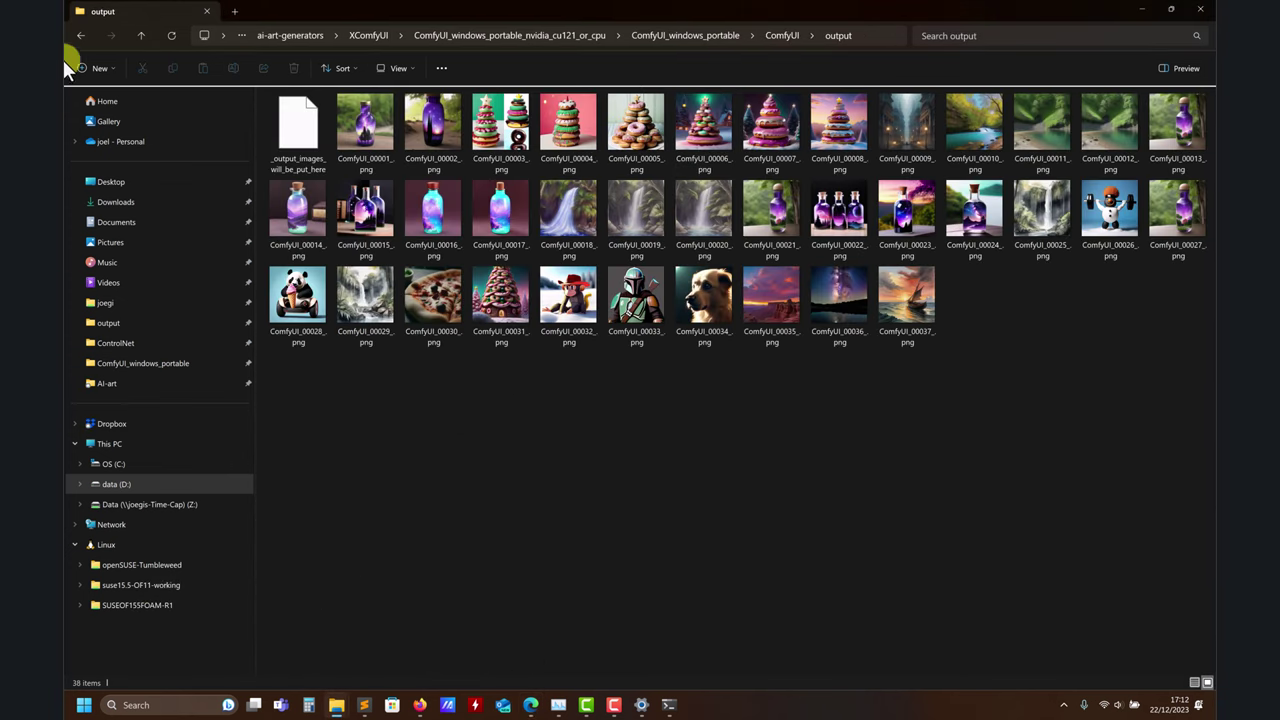
left_click(141, 35)
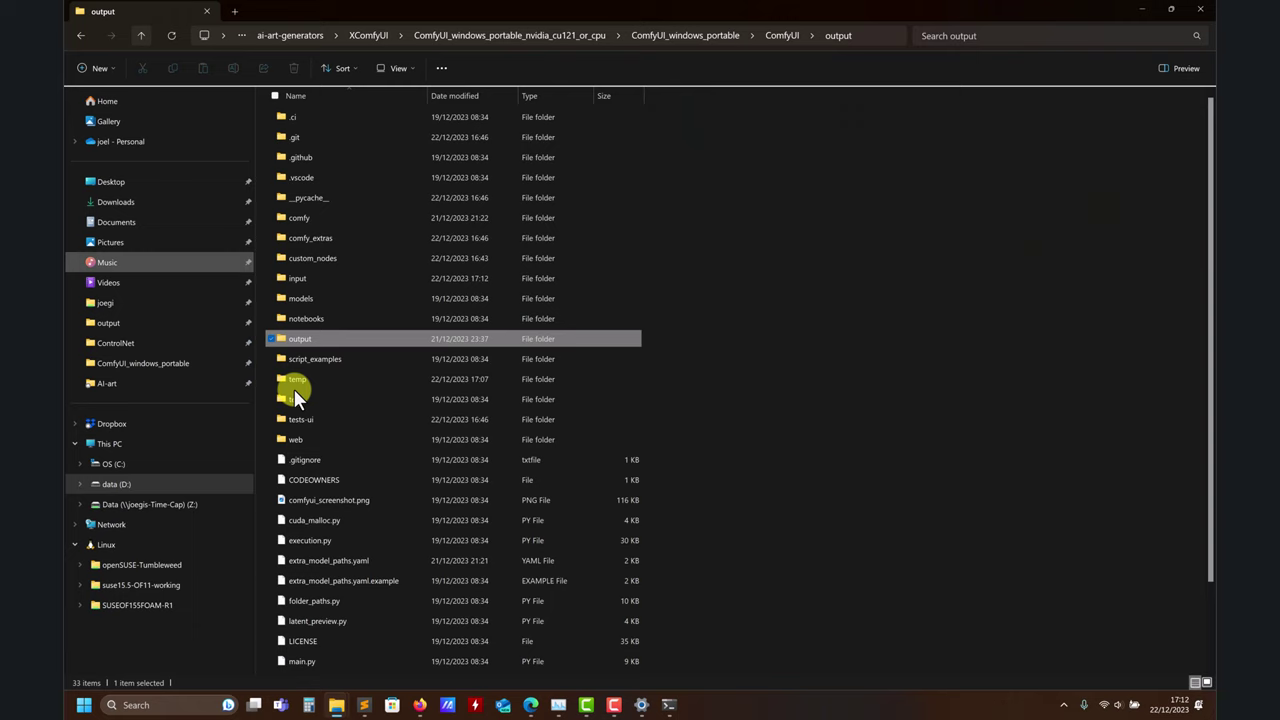
double_click(292, 286)
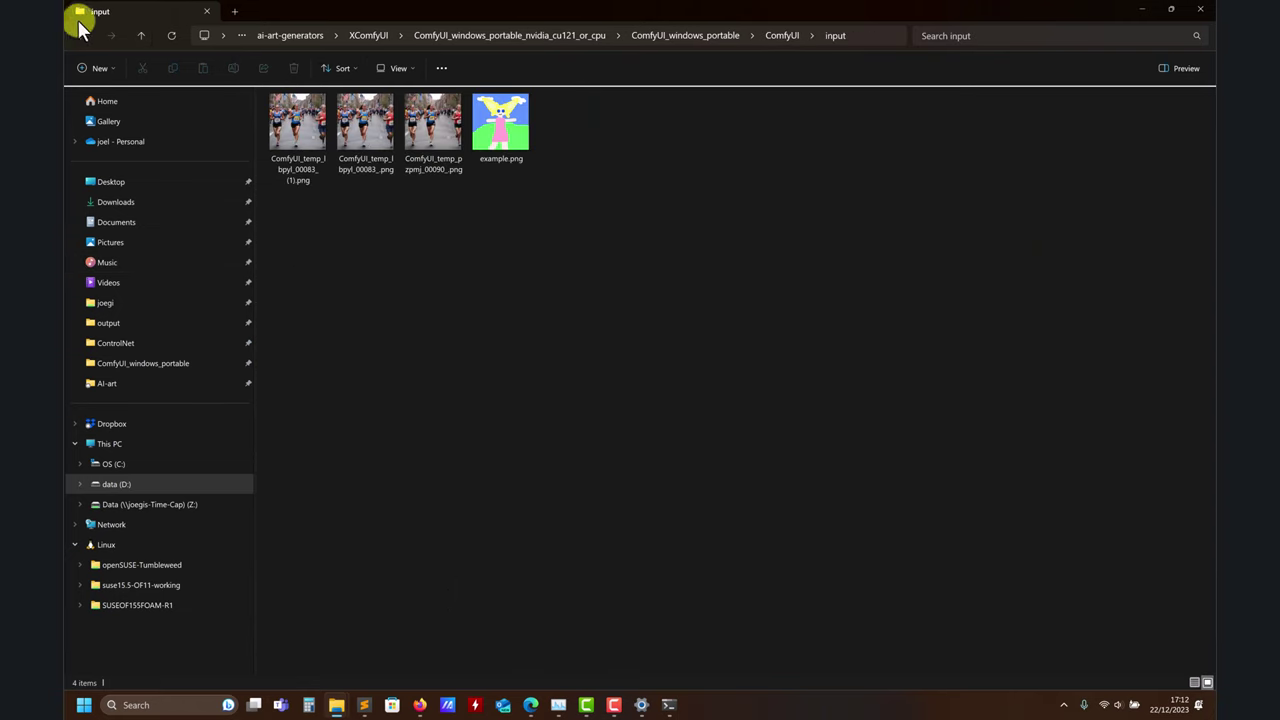
left_click(138, 38)
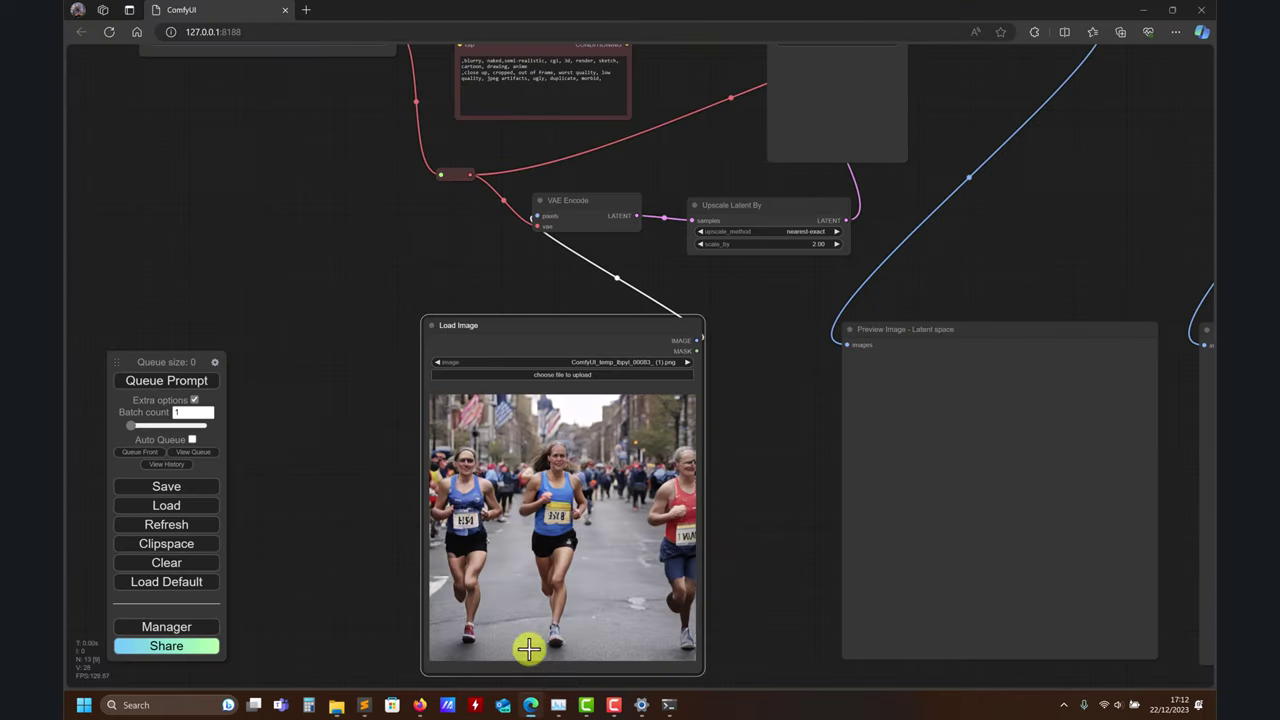
left_click(1142, 9)
- Move the Load Image node beneath the VAE reroute, clear of the Upscale Latent By node
left_click_drag(683, 545, 347, 468)
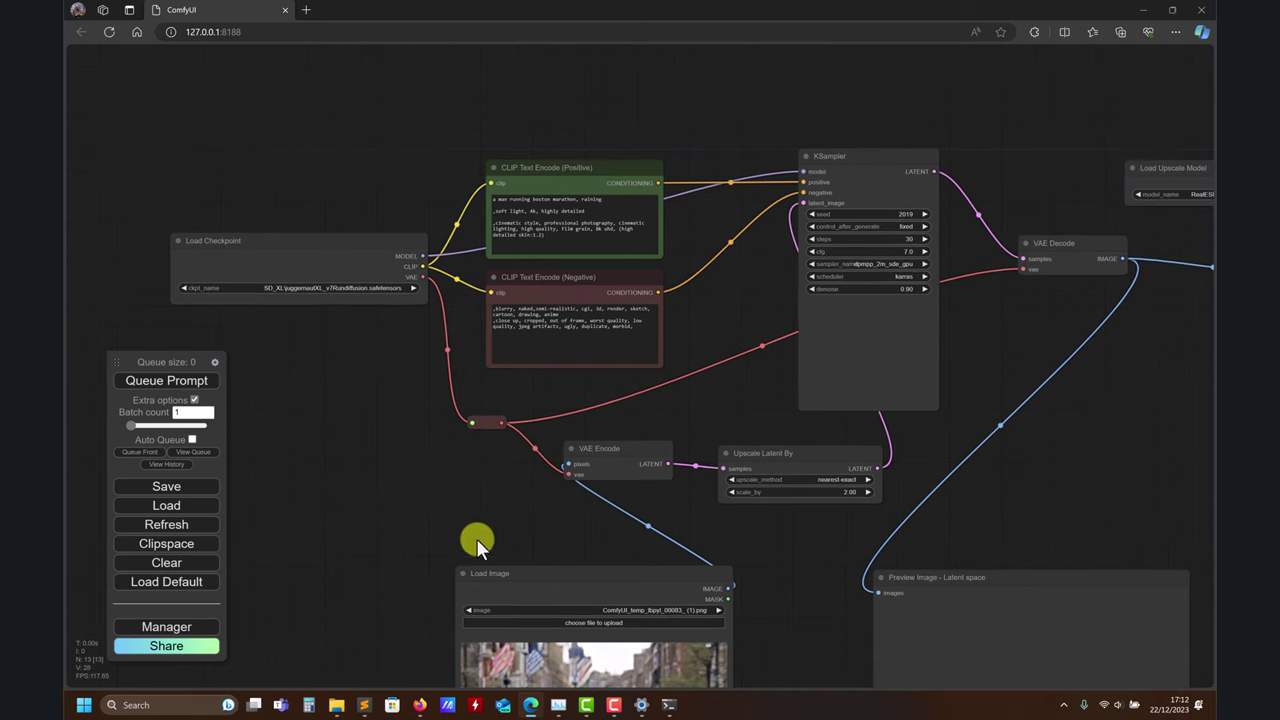
left_click_drag(477, 537, 520, 400)
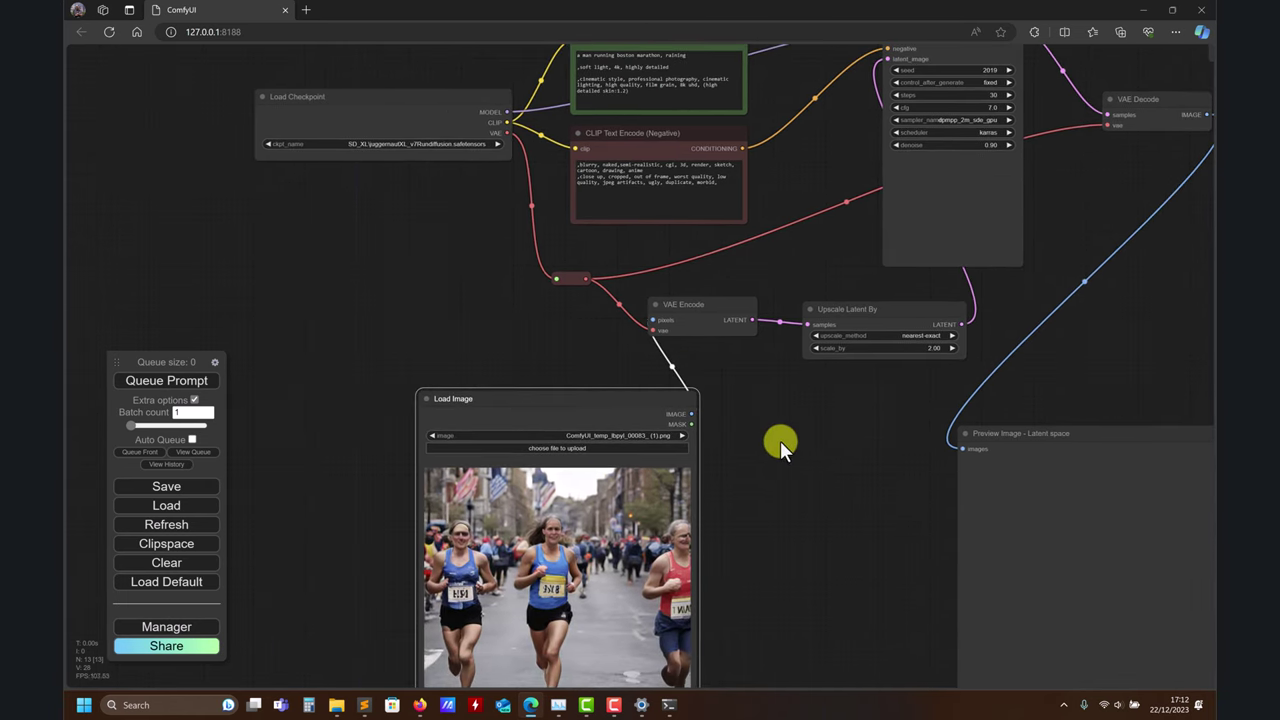
scroll(737, 337, "up", 1)
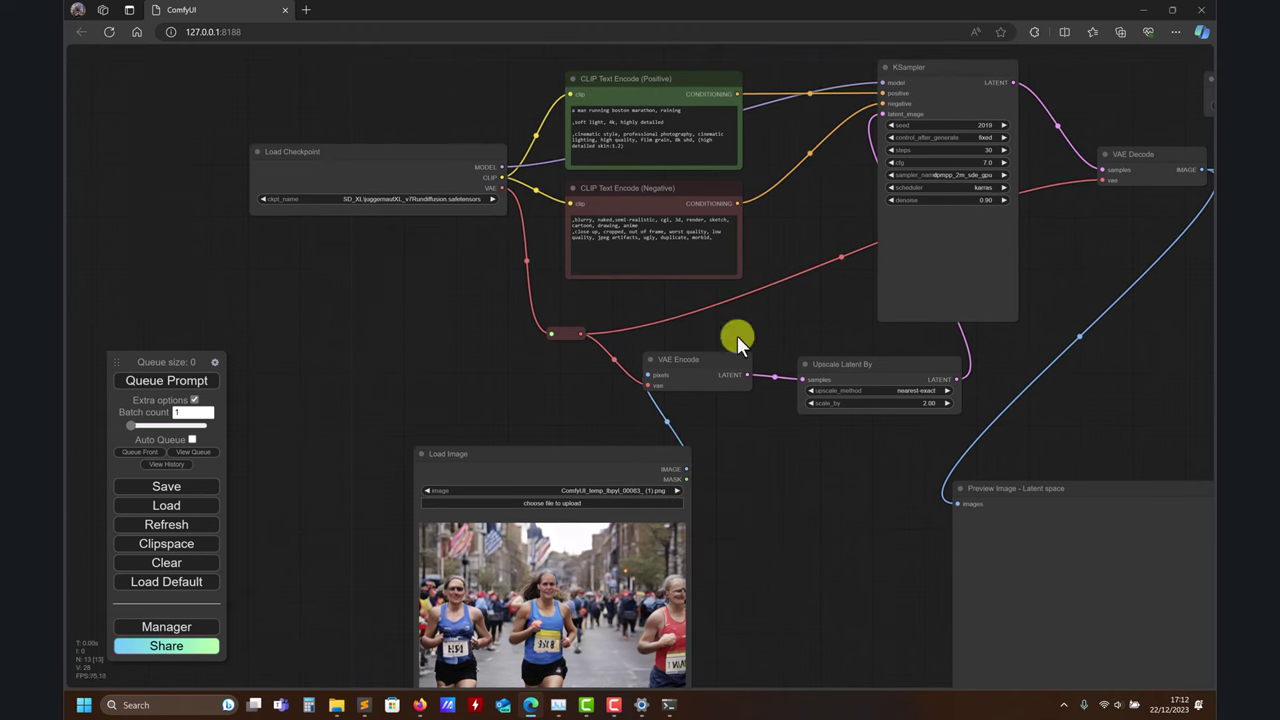
scroll(820, 491, "down", 2)
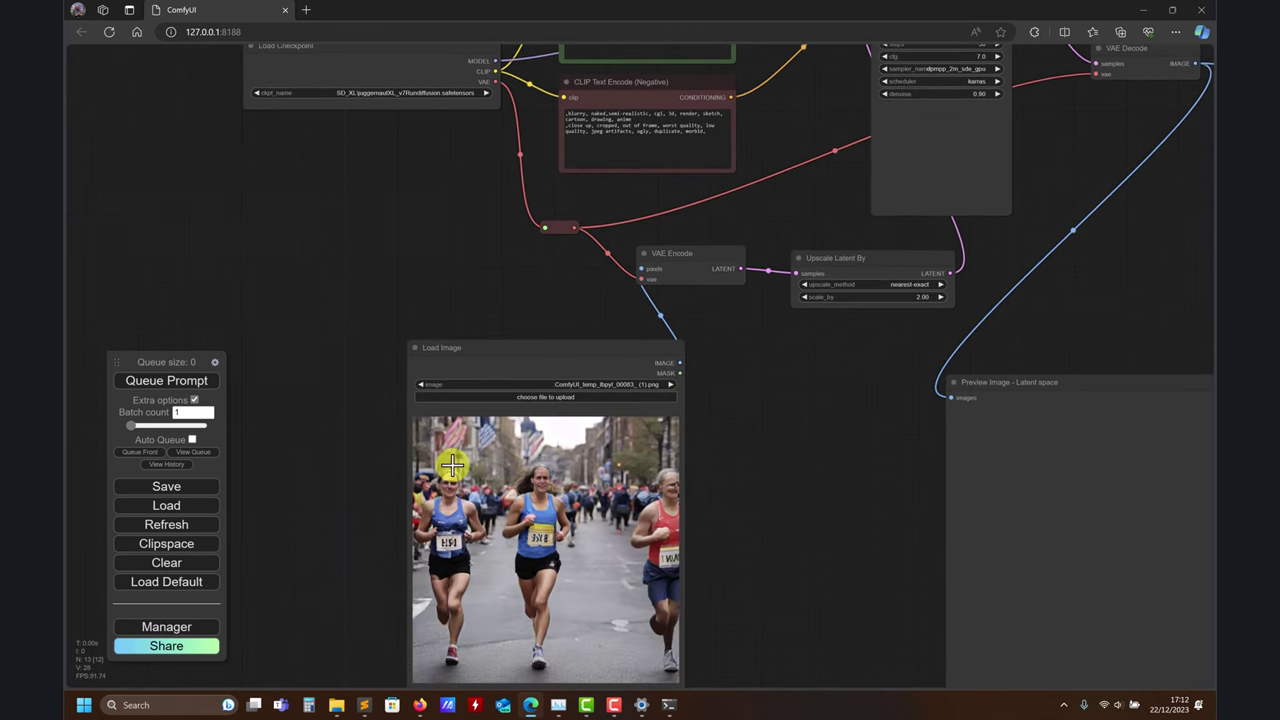
scroll(759, 516, "up", 2)
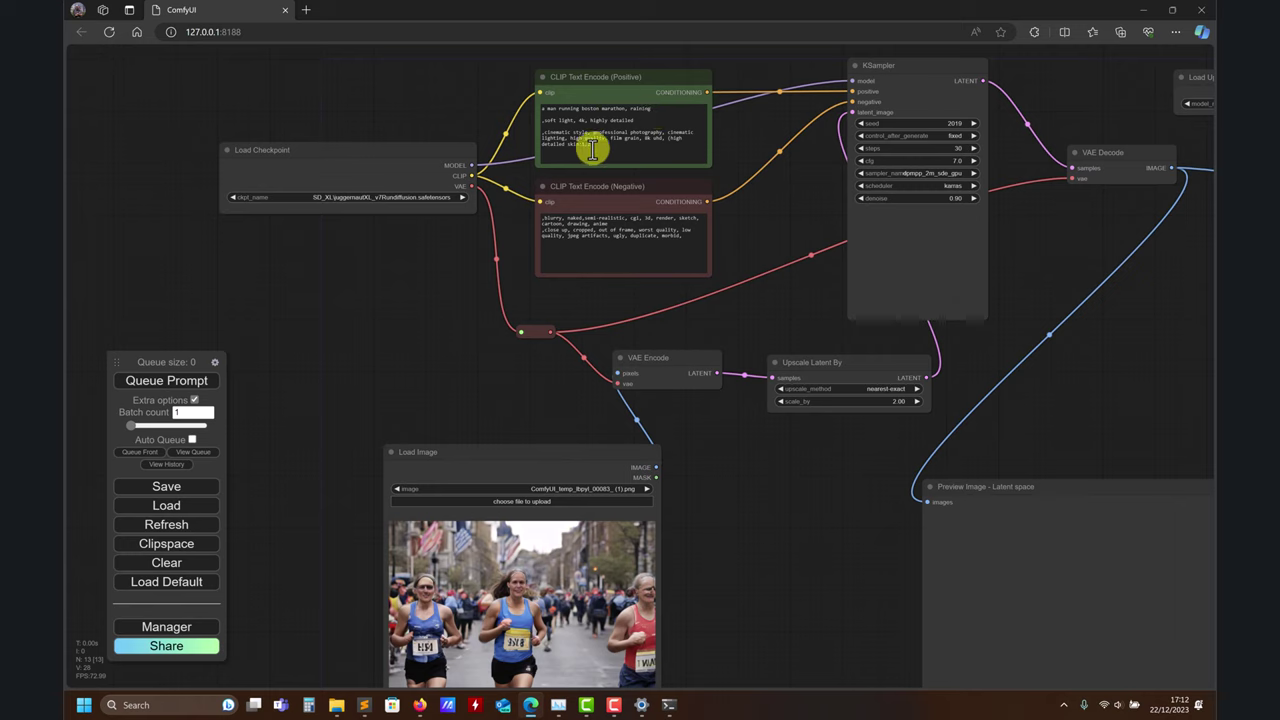
- Examine the positive and negative prompt texts and how they lead through KSampler to VAE Decode
left_click_drag(598, 148, 547, 128)
left_click(568, 124)
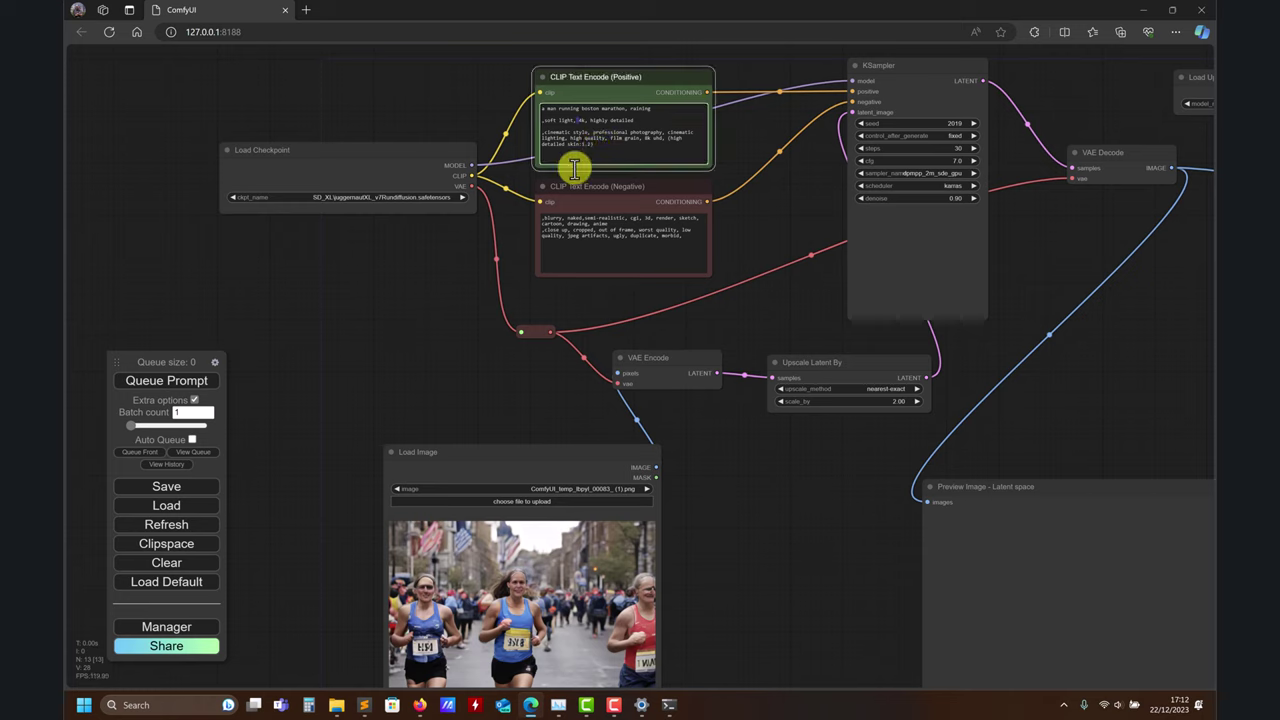
left_click(622, 233)
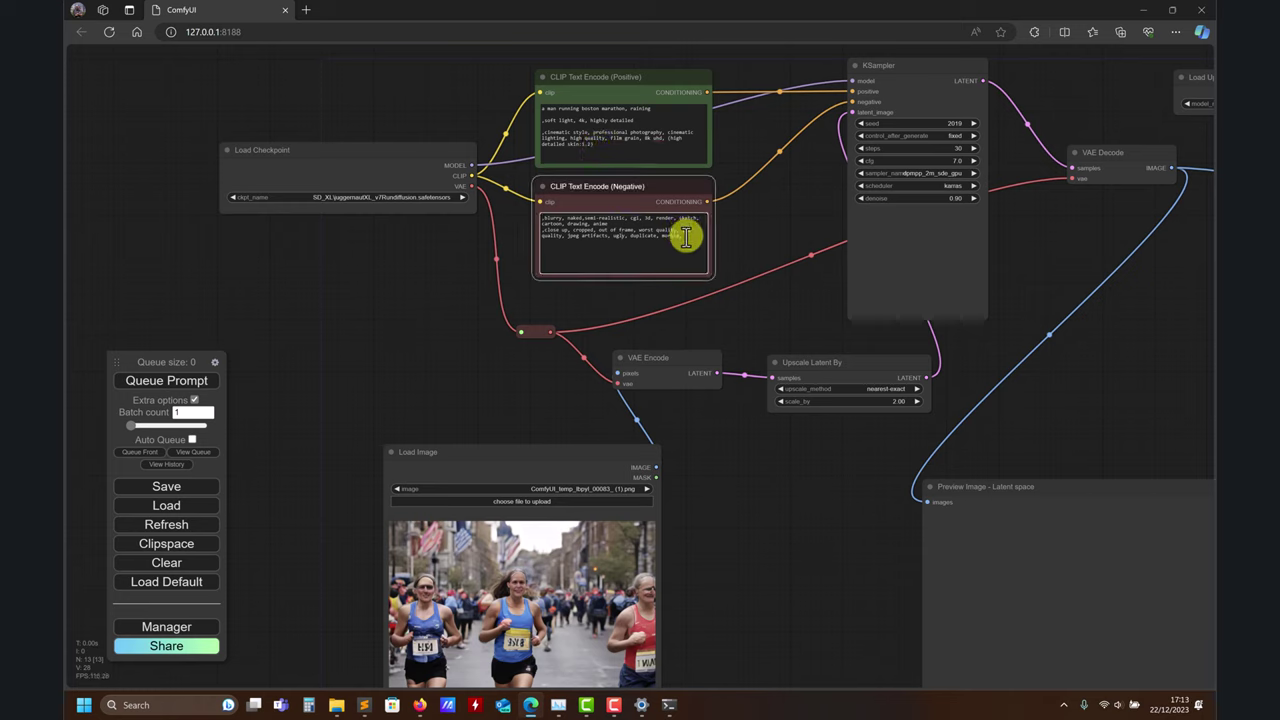
left_click_drag(689, 231, 548, 217)
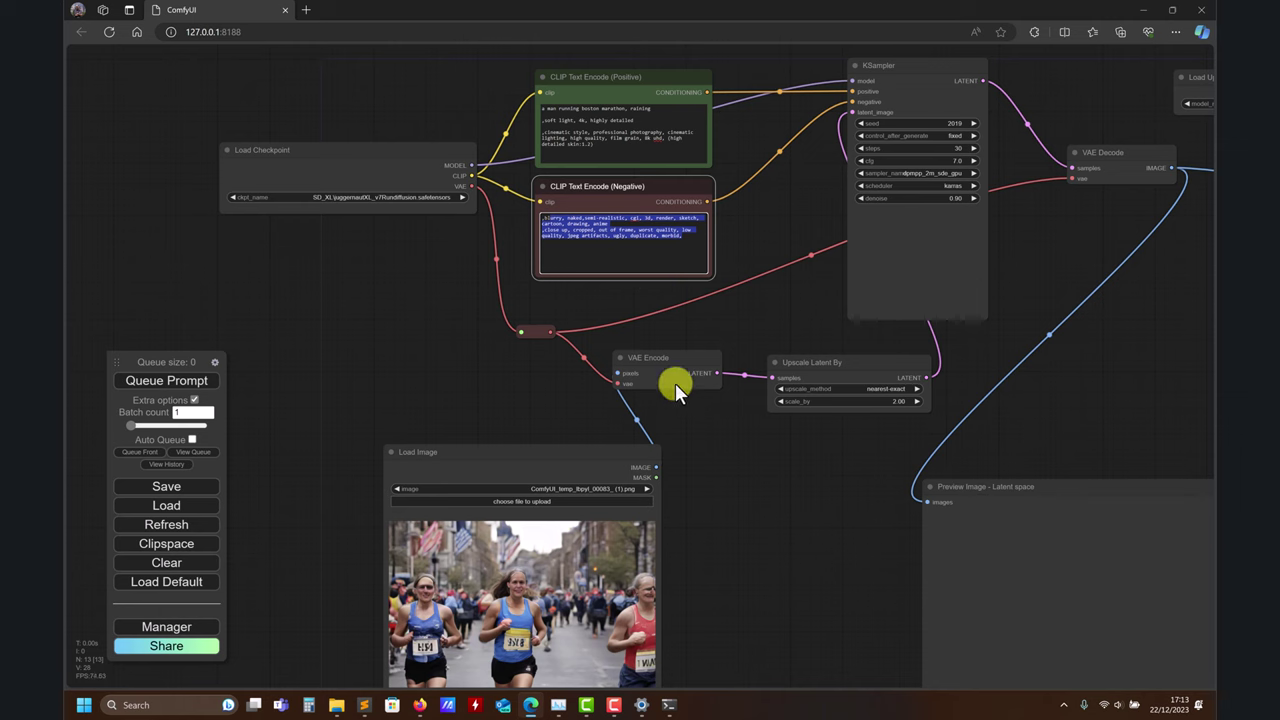
left_click_drag(756, 540, 635, 559)
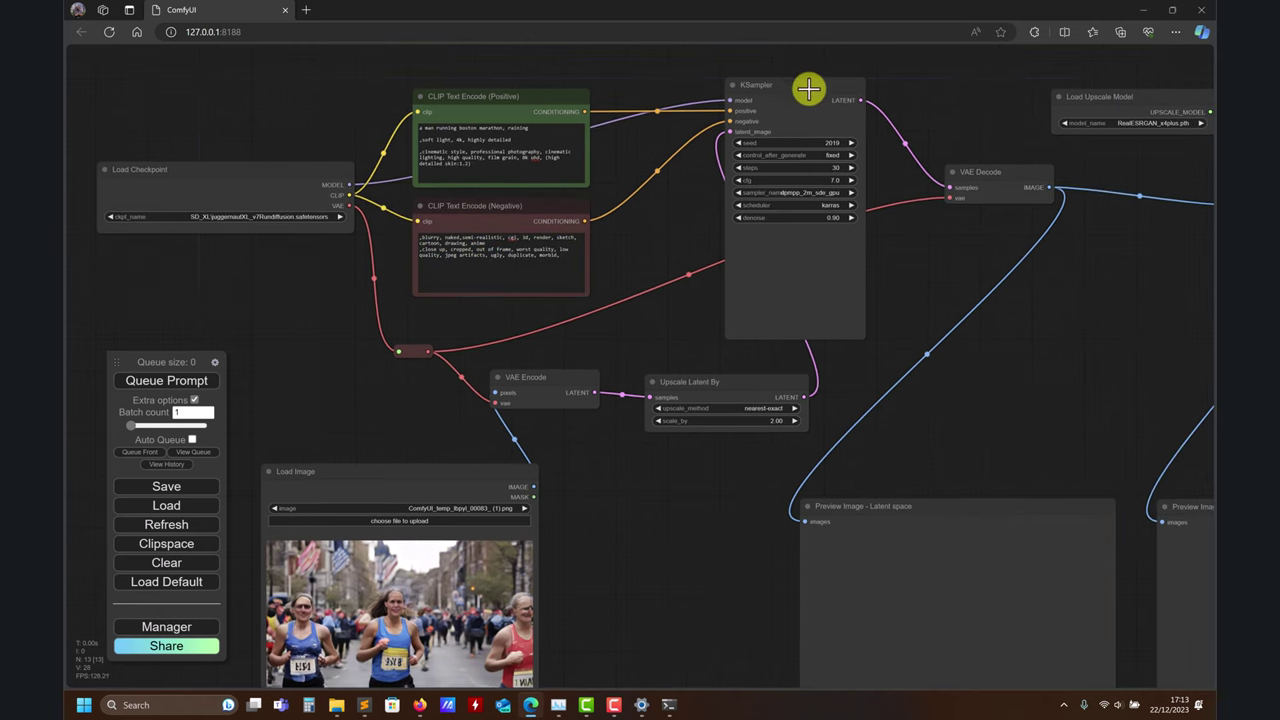
left_click_drag(780, 486, 660, 467)
left_click_drag(883, 351, 1043, 259)
scroll(740, 334, "down", 2)
scroll(1037, 263, "up", 2)
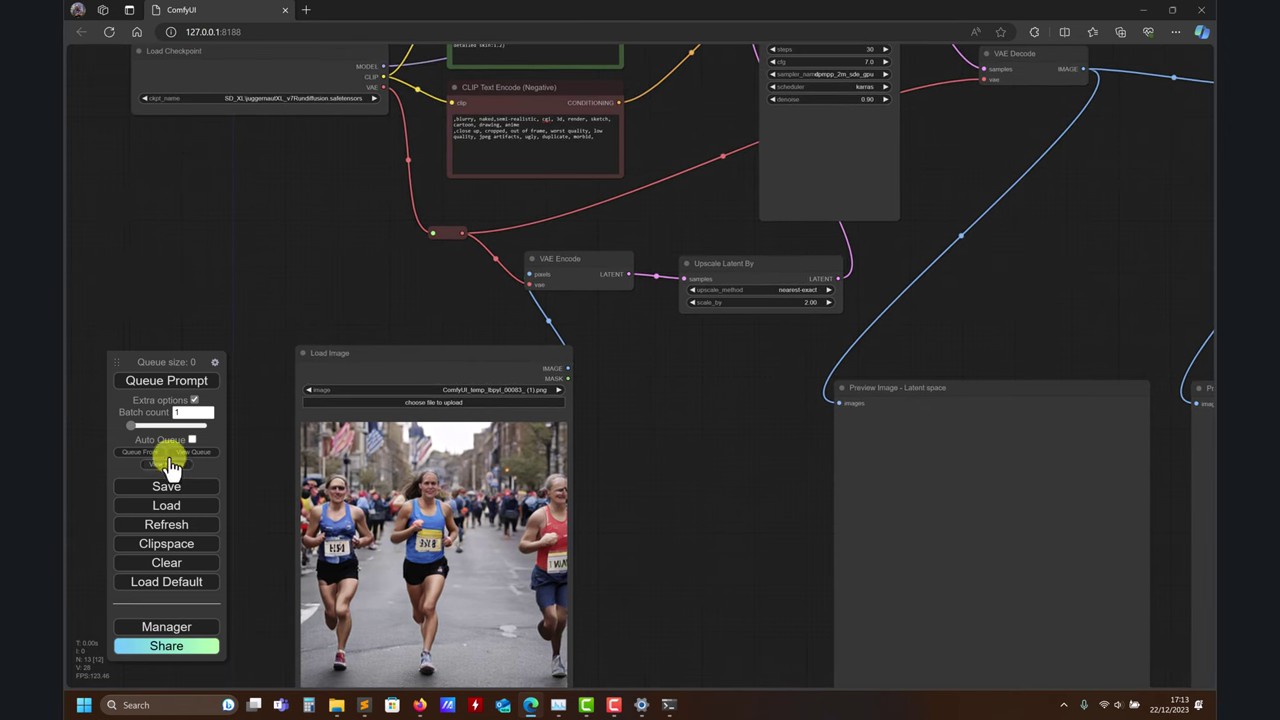
- Queue the upscale workflow for generation and check the run in the command window
left_click_drag(643, 391, 737, 443)
scroll(737, 443, "down", 3)
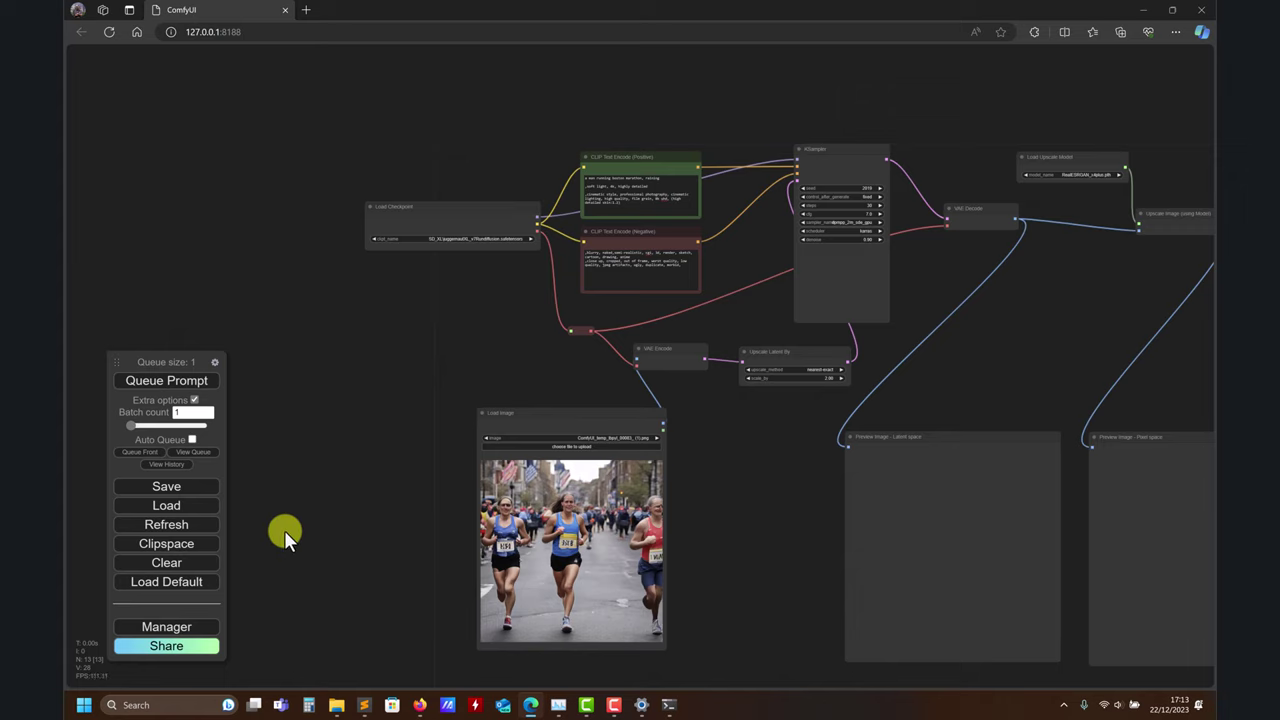
left_click(670, 705)
left_click(671, 707)
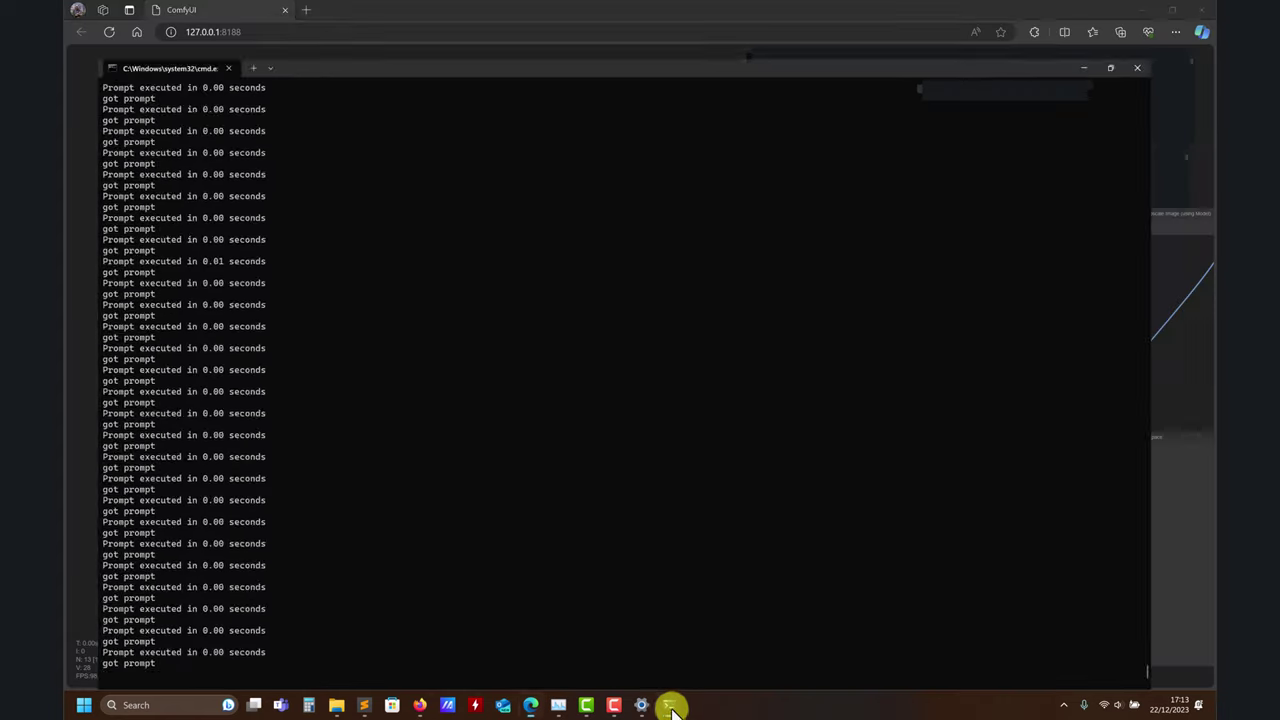
- Queue a second run of the workflow as an example and delete its pending entry from the queue list
left_click_drag(752, 519, 645, 483)
left_click(200, 381)
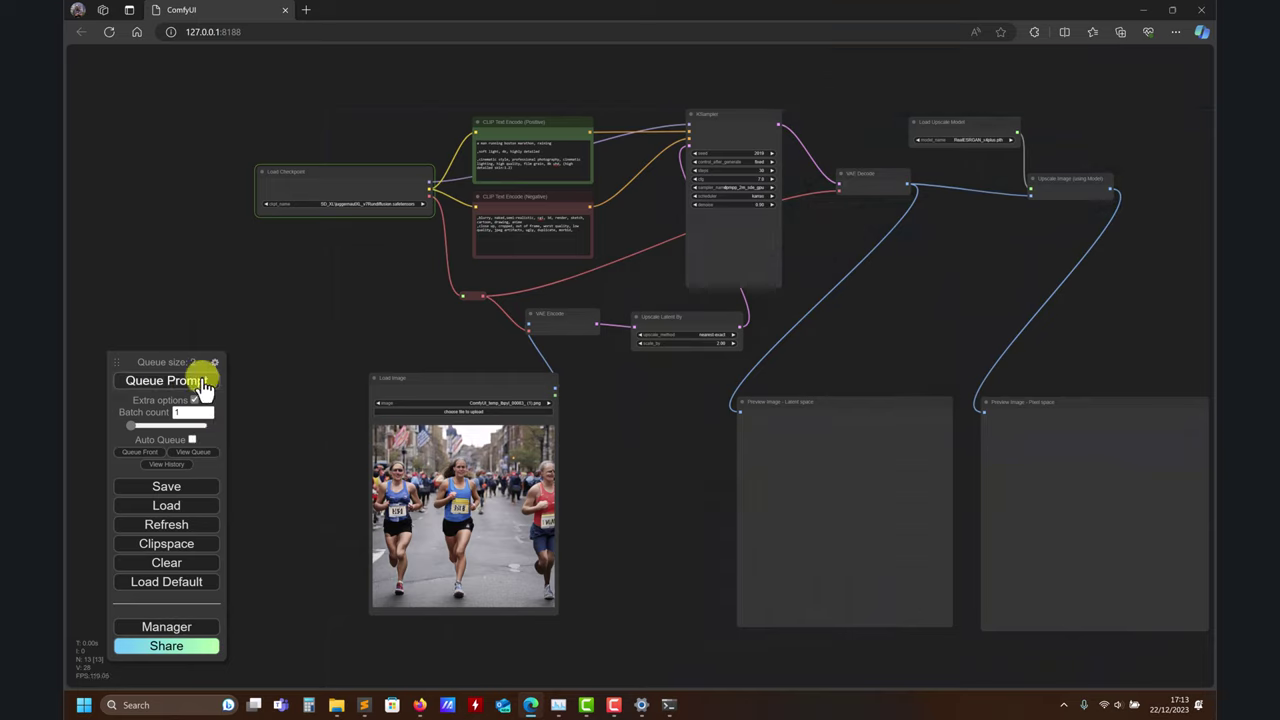
left_click(203, 455)
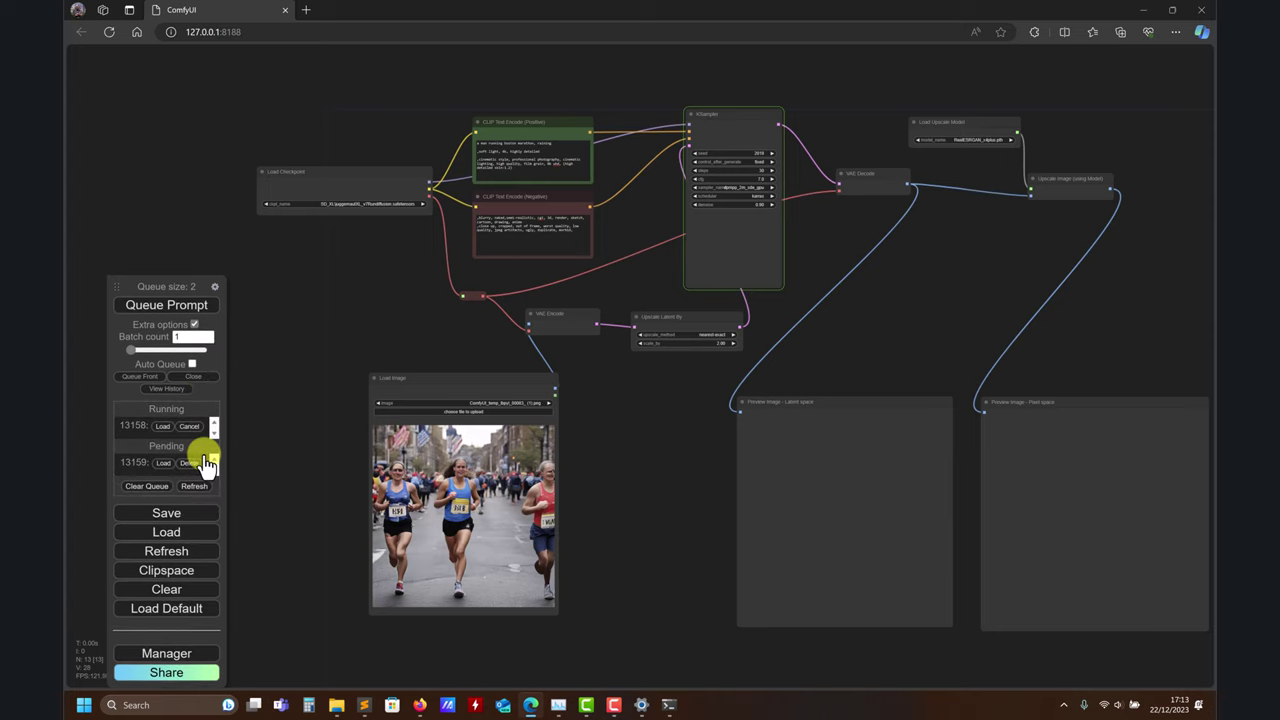
left_click(189, 467)
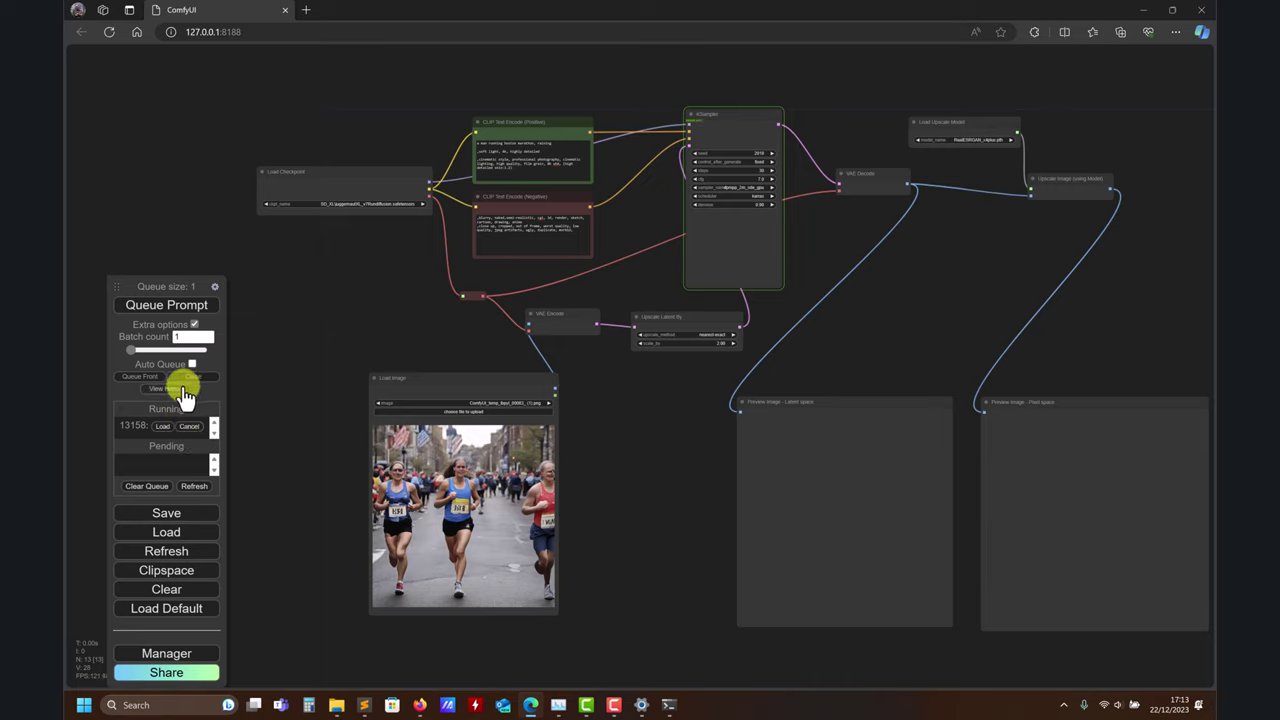
left_click(197, 380)
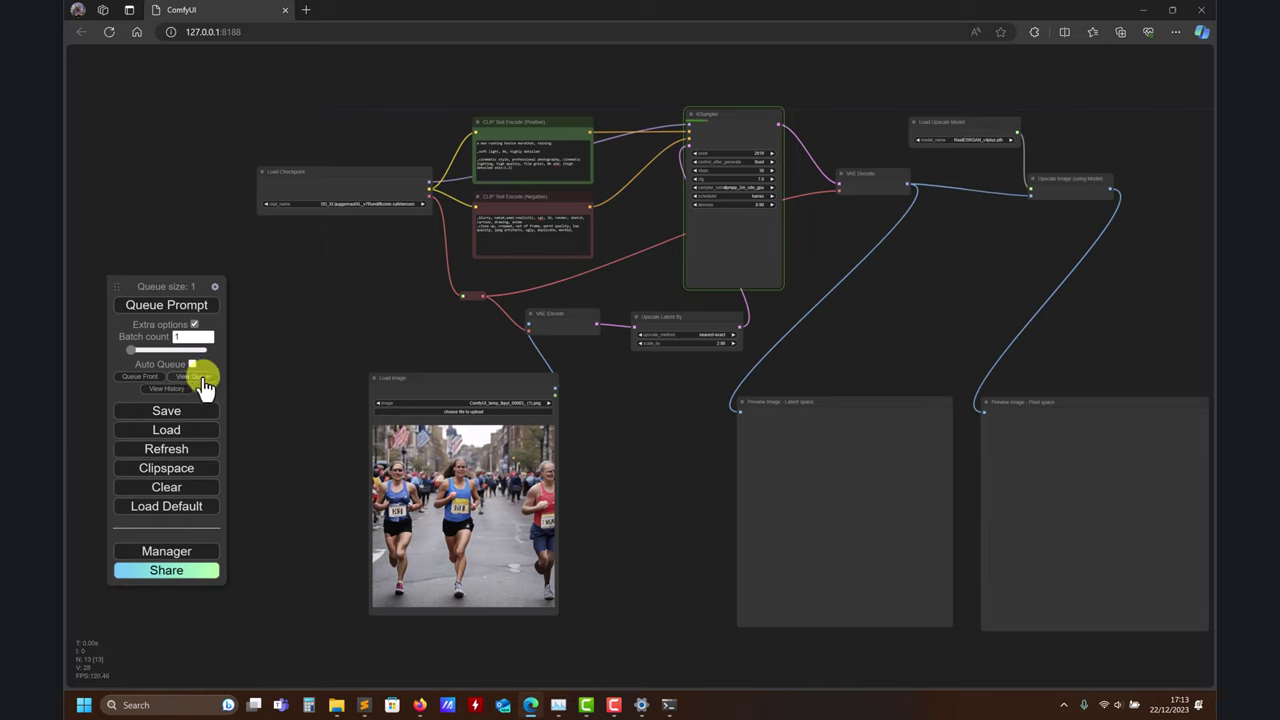
- Show the queue list again and examine the progress of the running job on the KSampler node
left_click(200, 377)
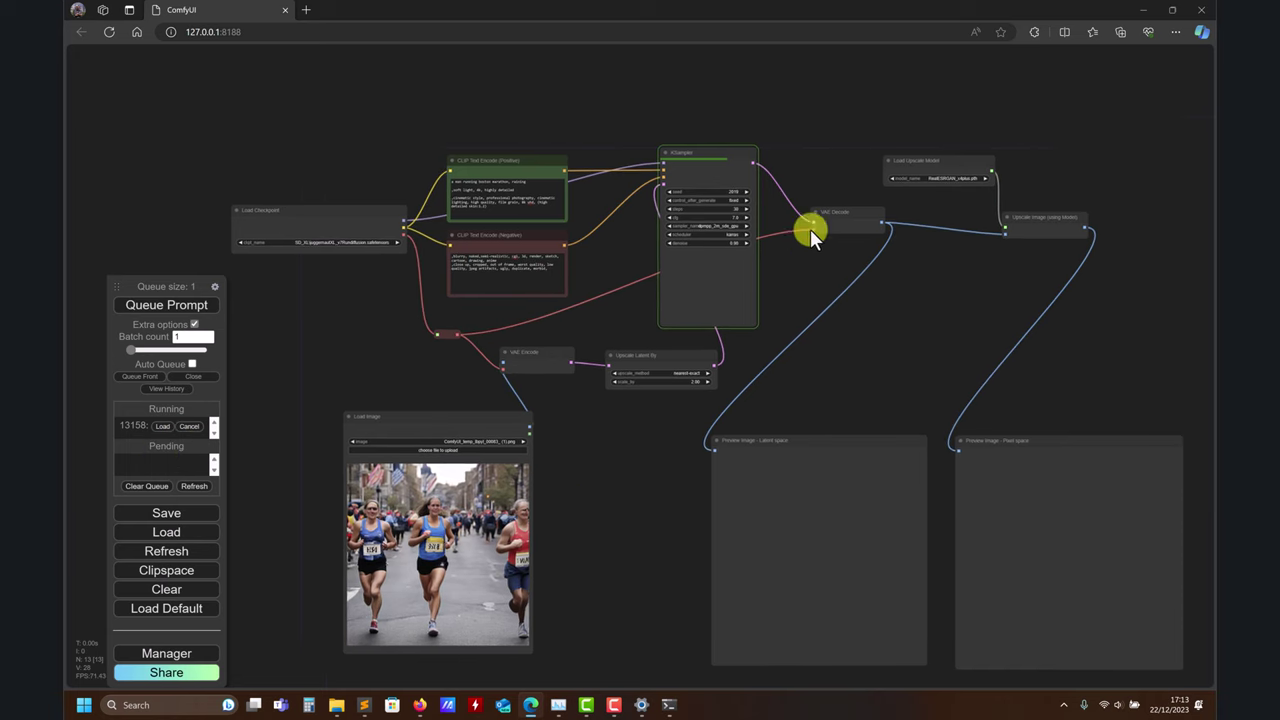
scroll(720, 140, "up", 4)
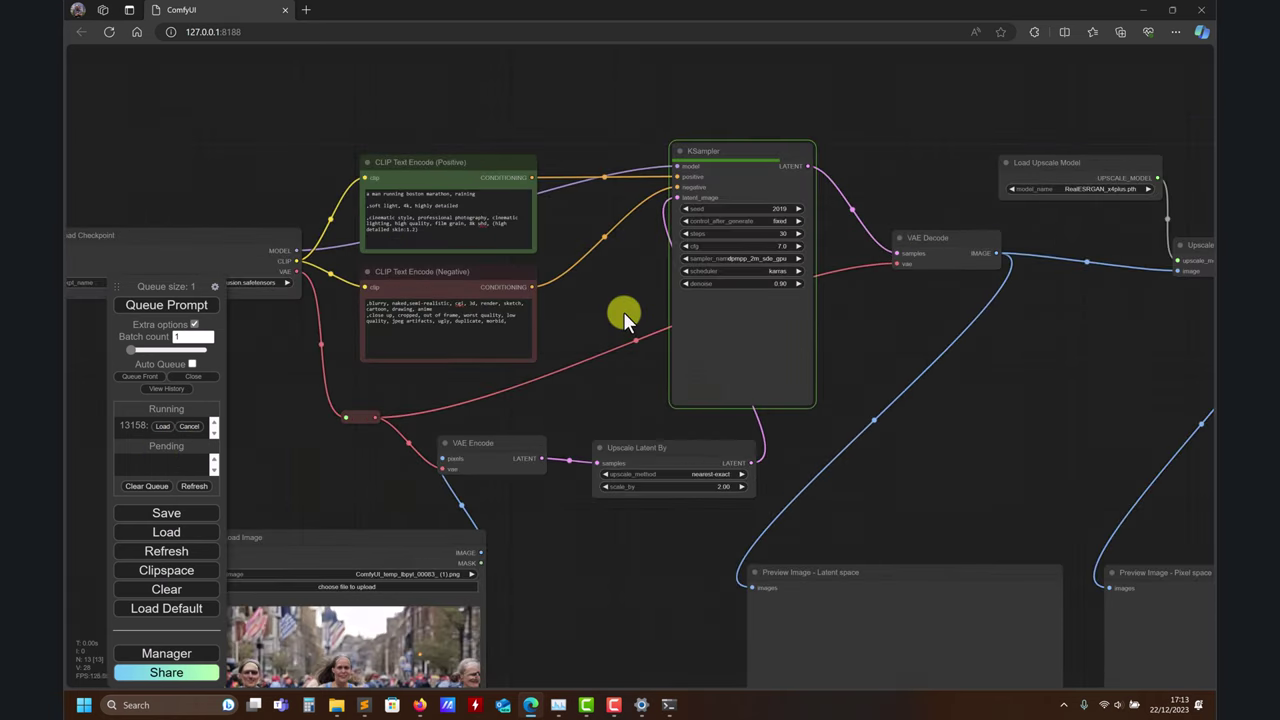
scroll(623, 311, "up", 3)
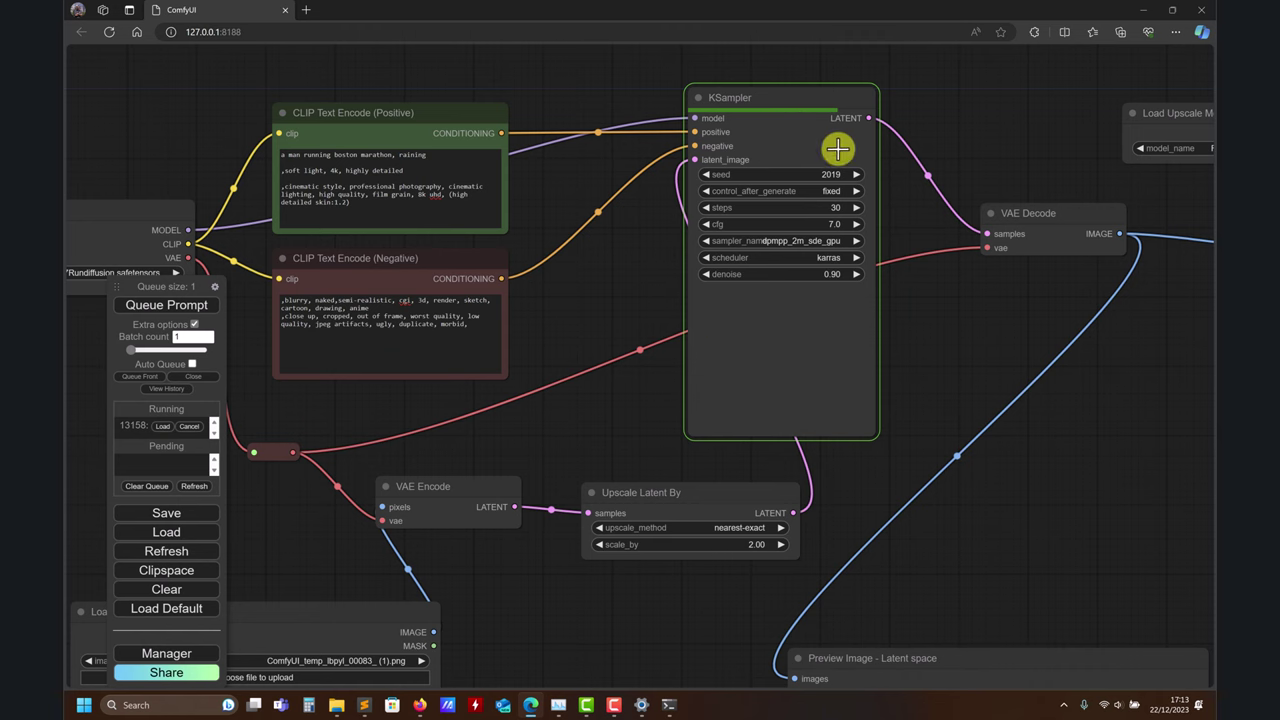
- Follow the running job from KSampler through VAE Decode to the latent-space preview image
left_click_drag(954, 400, 903, 407)
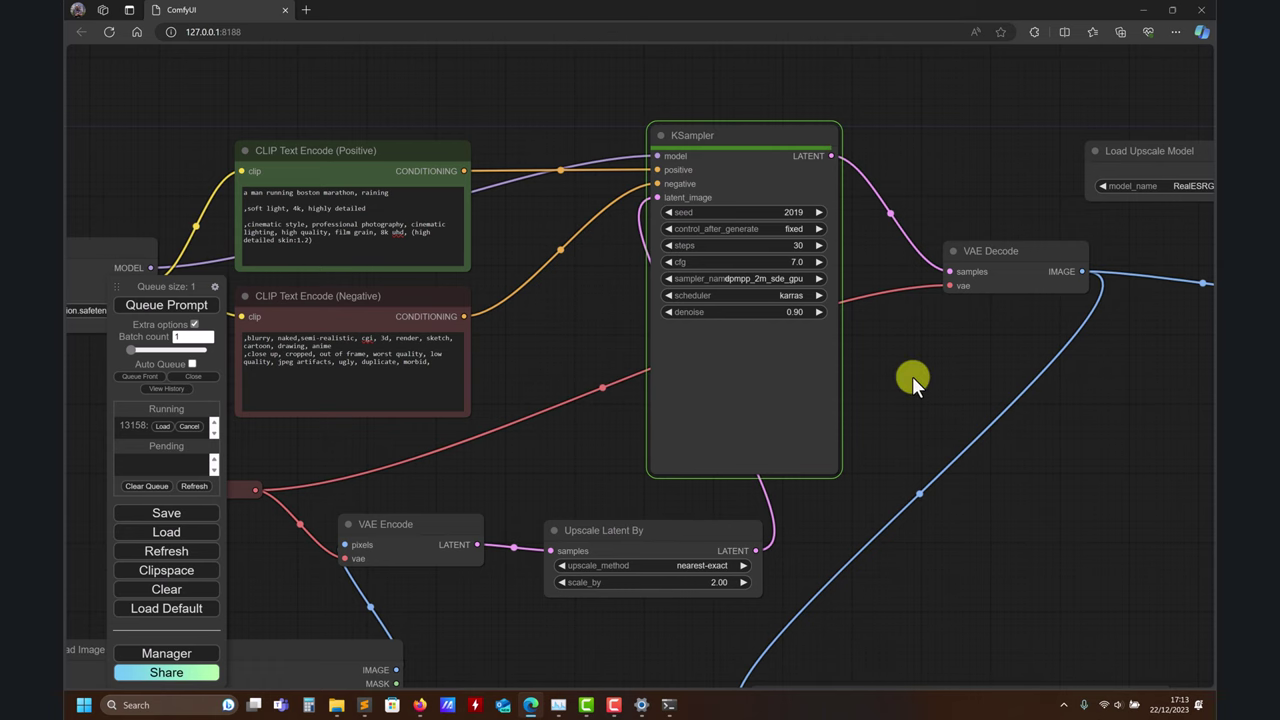
scroll(912, 376, "down", 3)
left_click_drag(1028, 477, 862, 402)
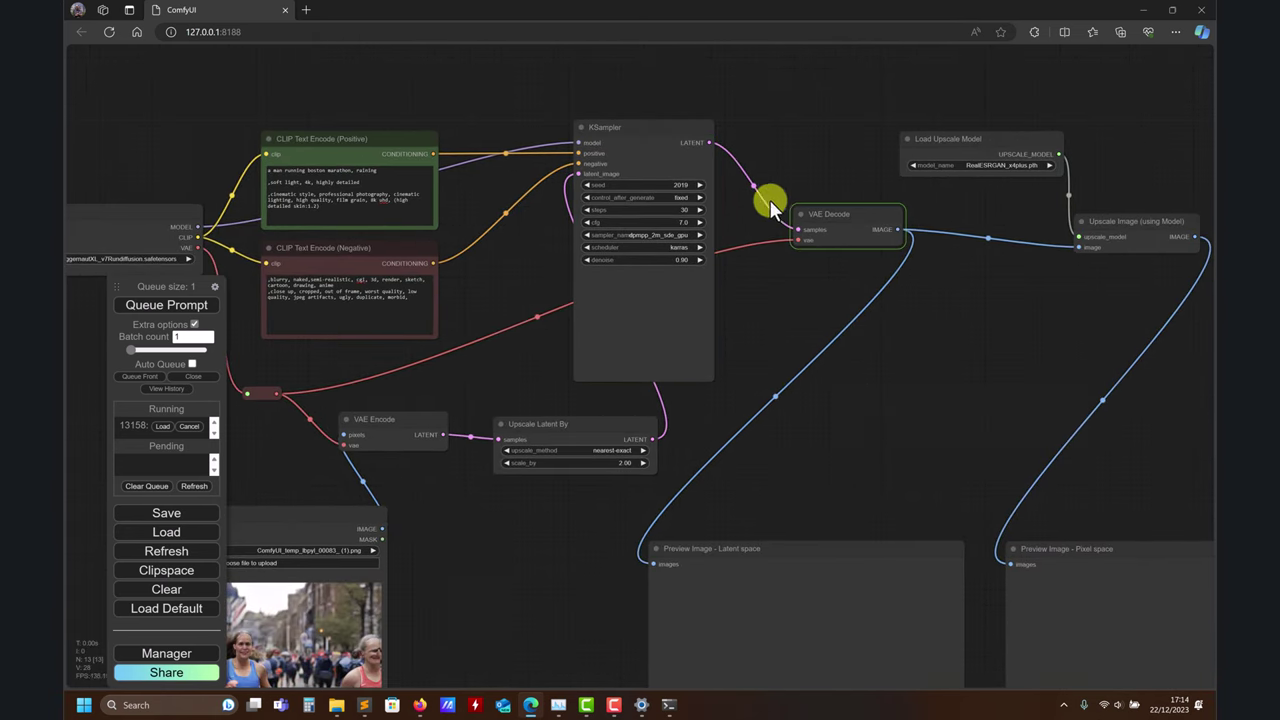
left_click_drag(919, 455, 900, 346)
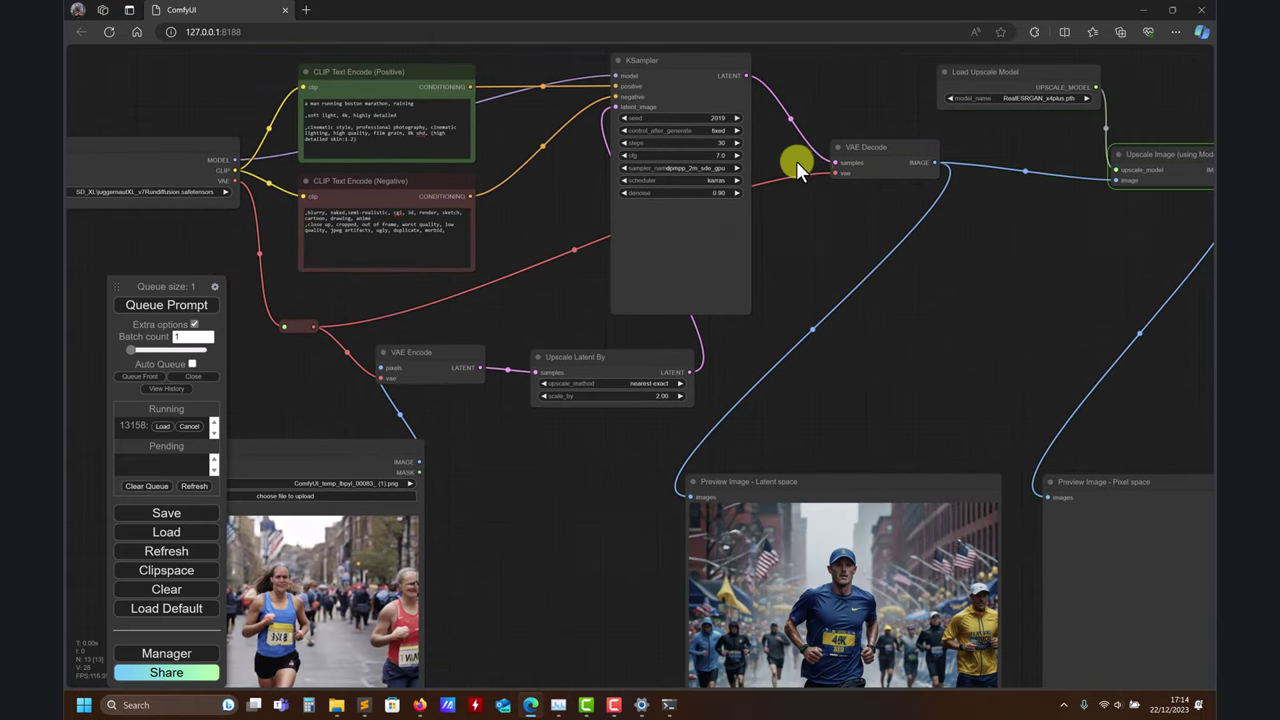
left_click_drag(971, 312, 855, 220)
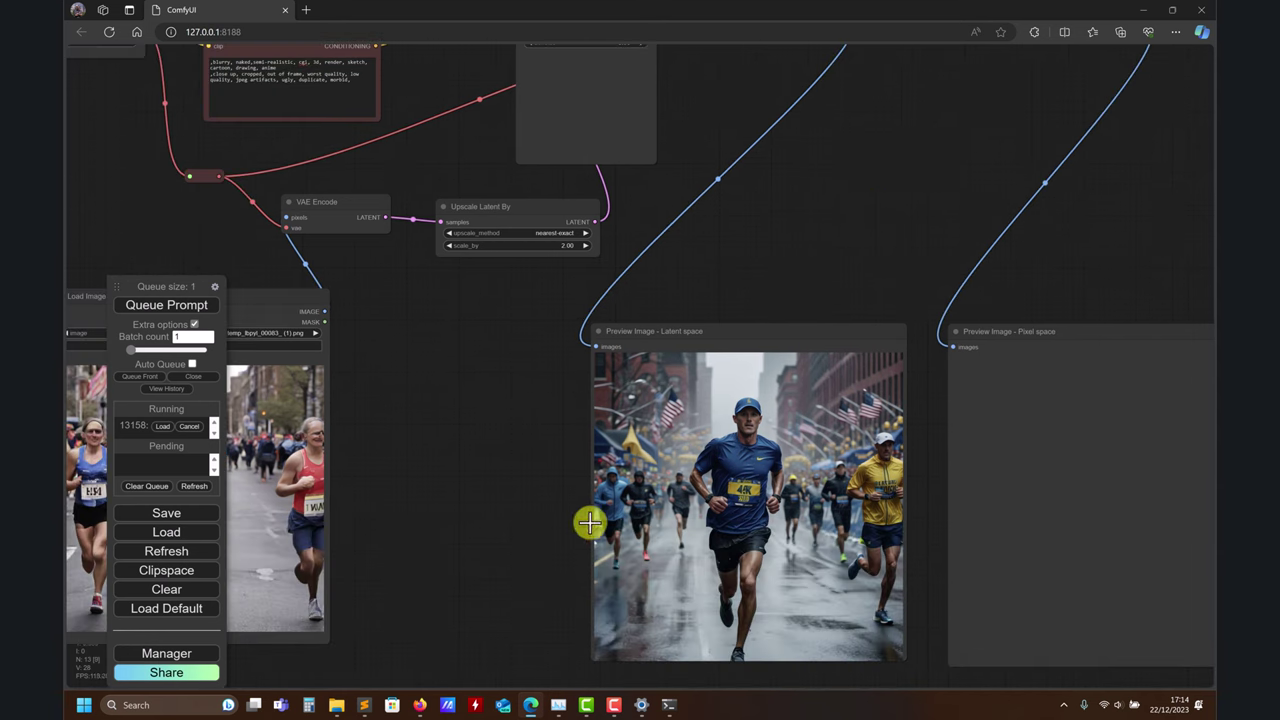
- Compare the loaded marathon image with the latent-space preview and check the progress of the model-based upscale
left_click_drag(540, 524, 773, 510)
left_click_drag(705, 413, 667, 549)
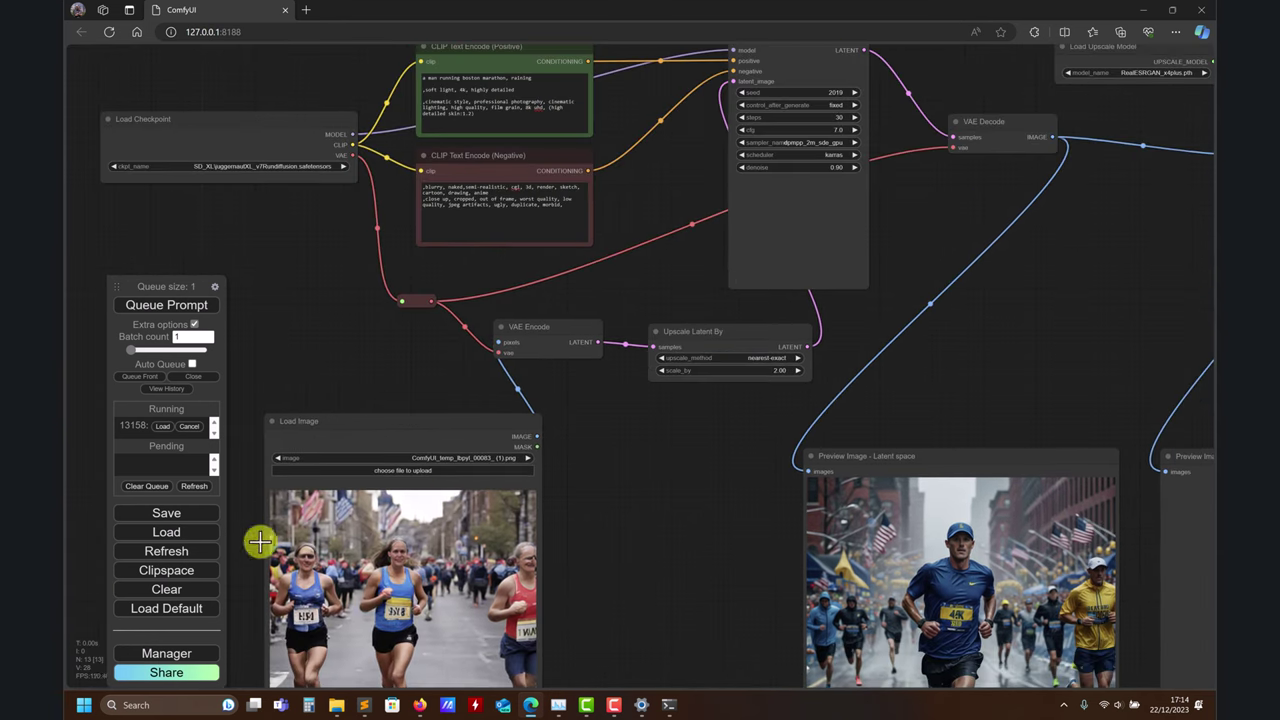
left_click_drag(633, 406, 577, 480)
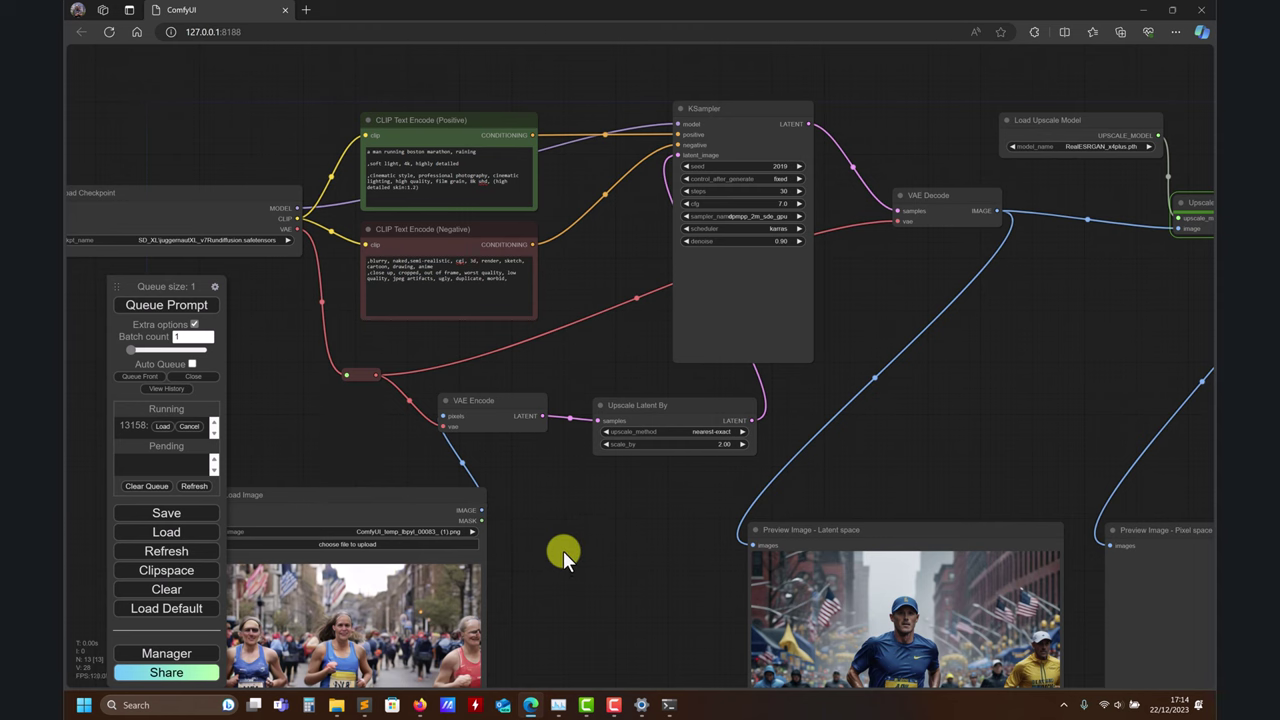
left_click_drag(667, 561, 614, 471)
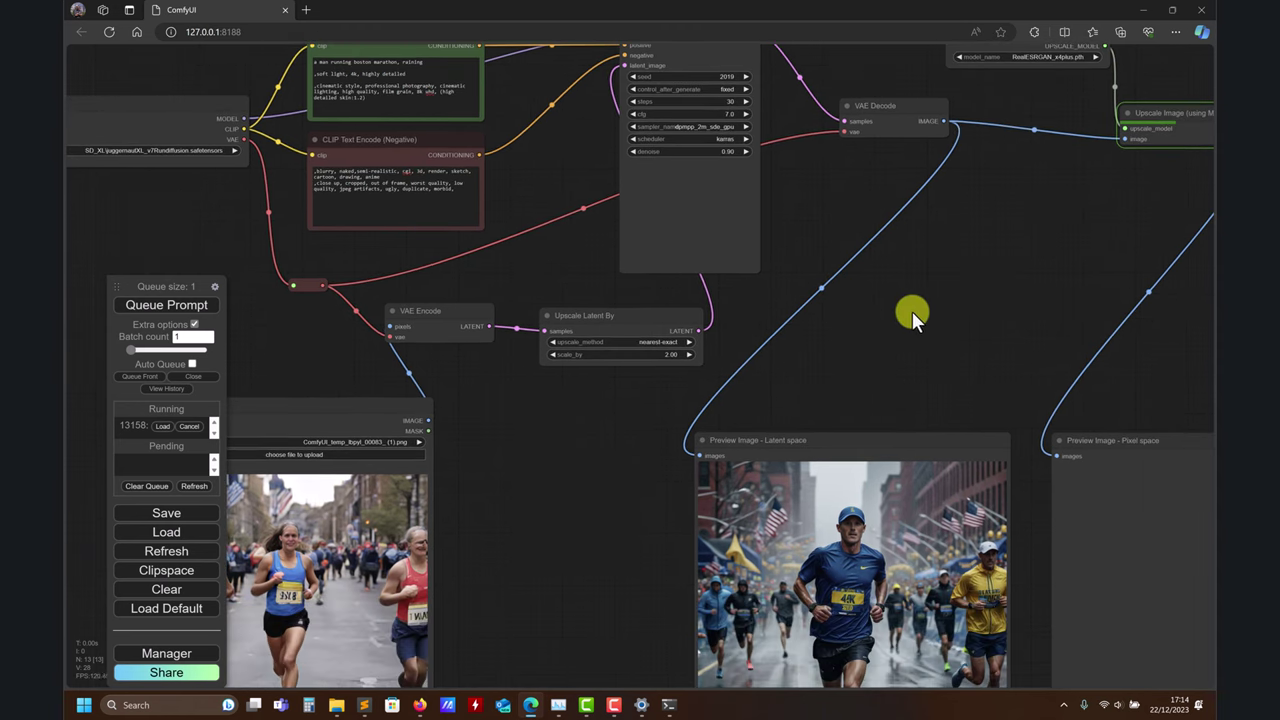
left_click_drag(912, 314, 742, 316)
left_click_drag(855, 234, 995, 200)
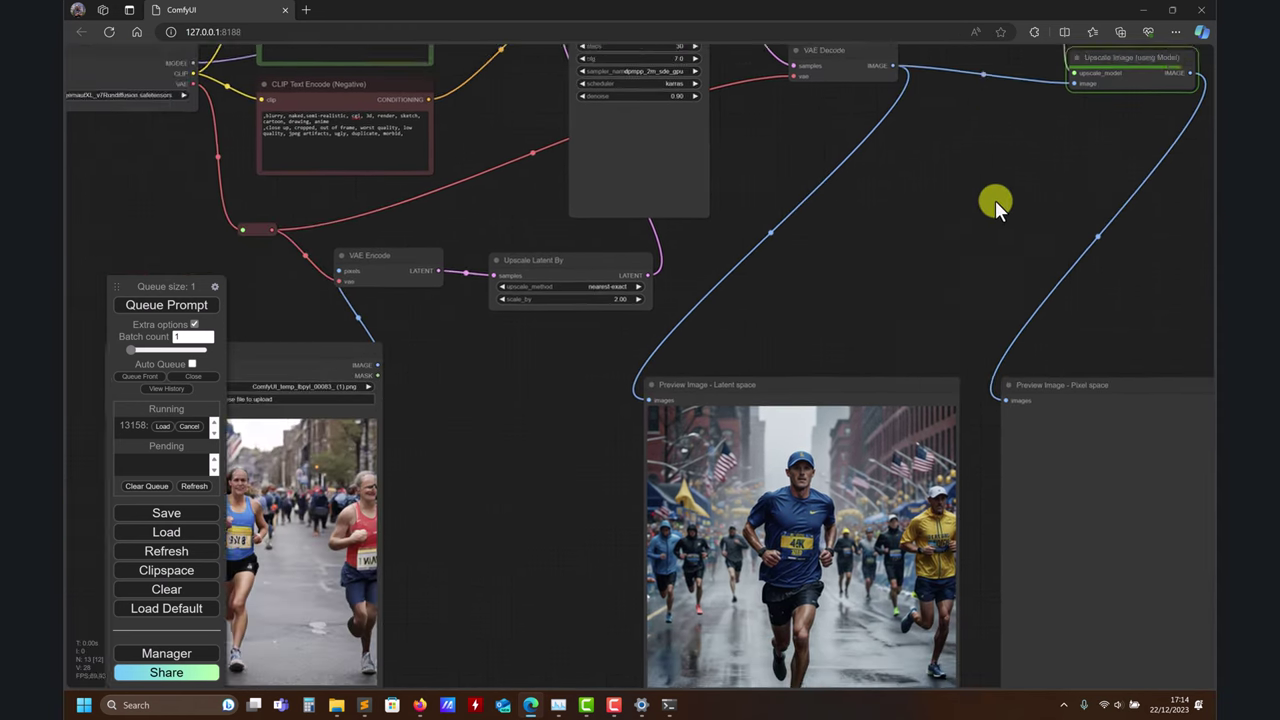
left_click_drag(443, 565, 660, 436)
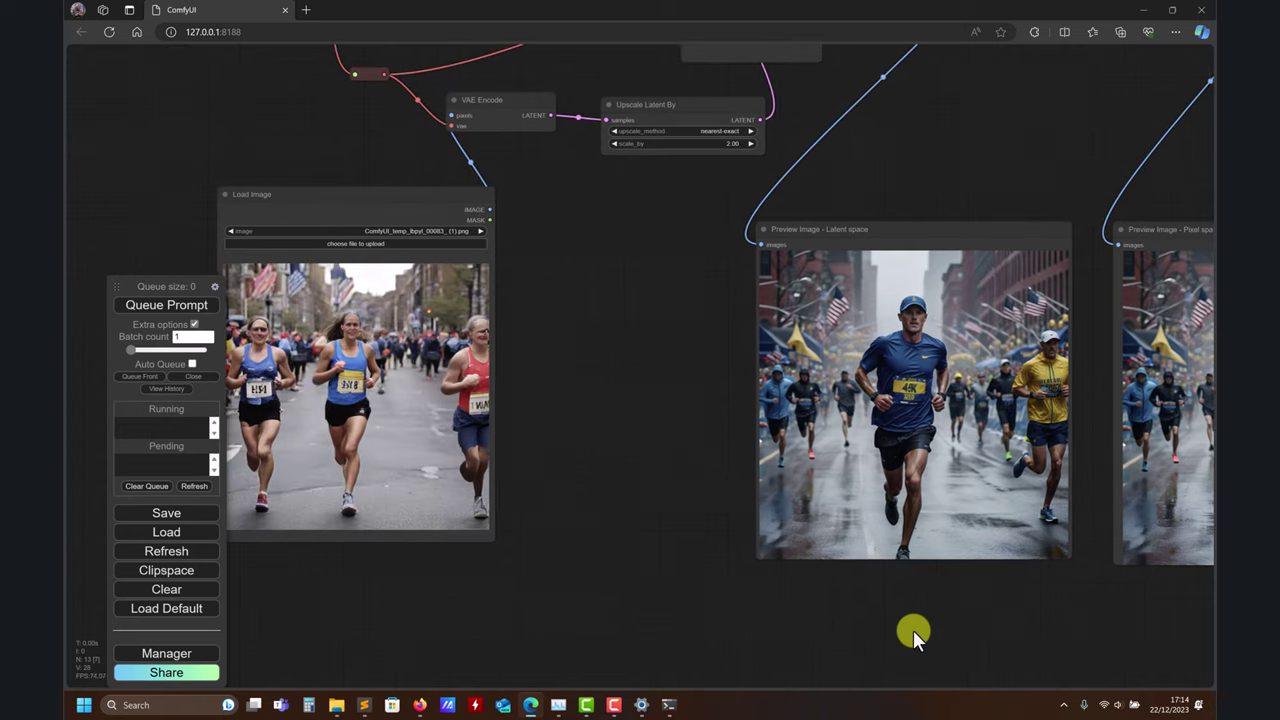
- Compare the latent-space and pixel-space previews and trace their connections back through the upscale nodes
left_click_drag(766, 471, 551, 491)
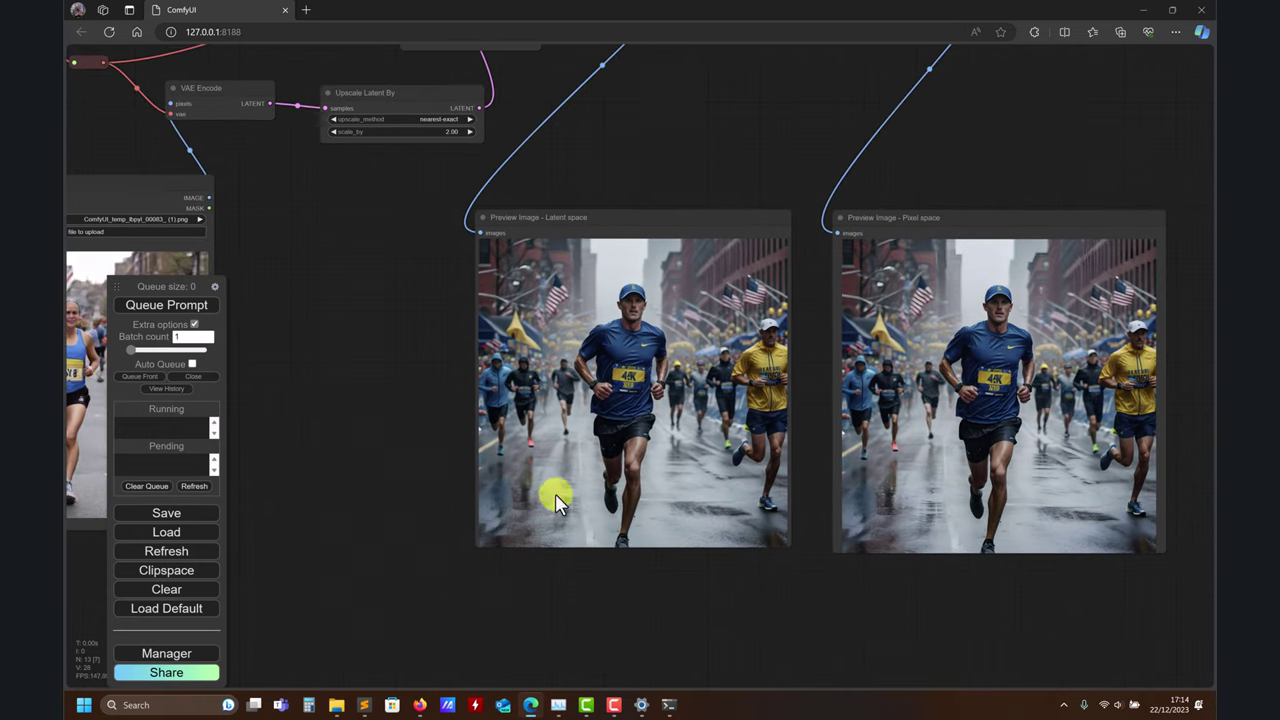
left_click_drag(976, 188, 851, 535)
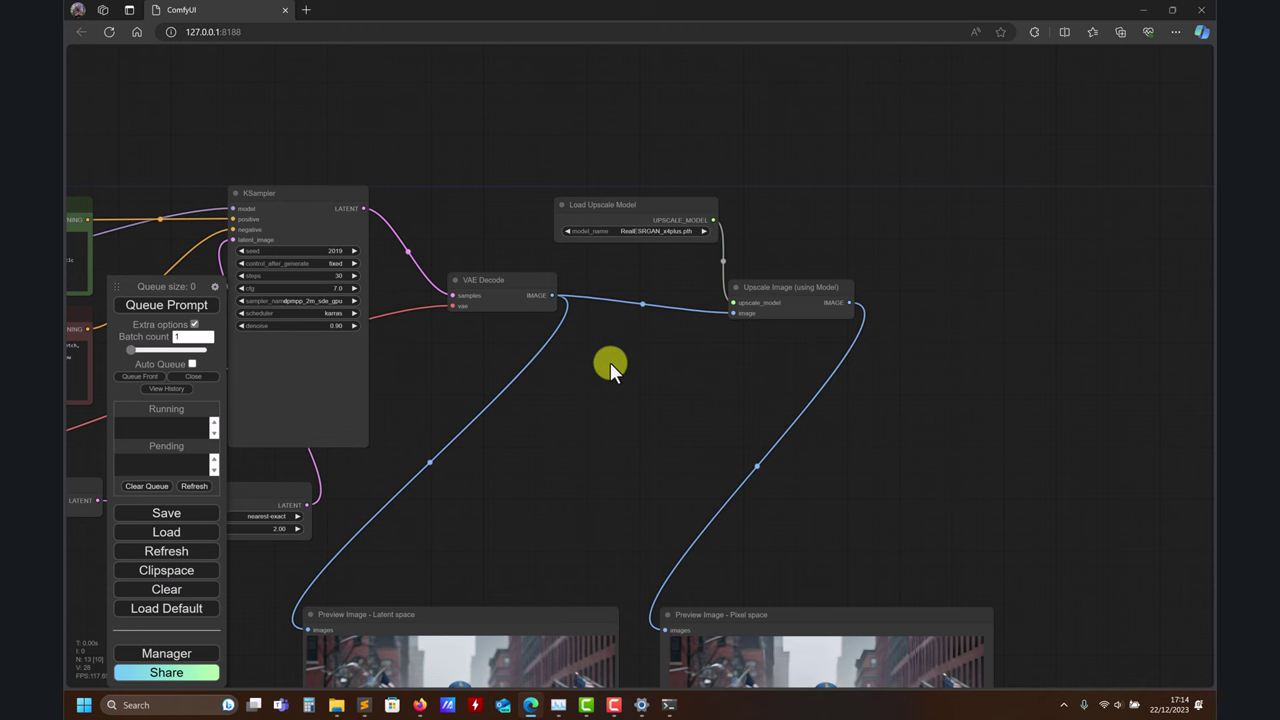
left_click_drag(610, 362, 725, 293)
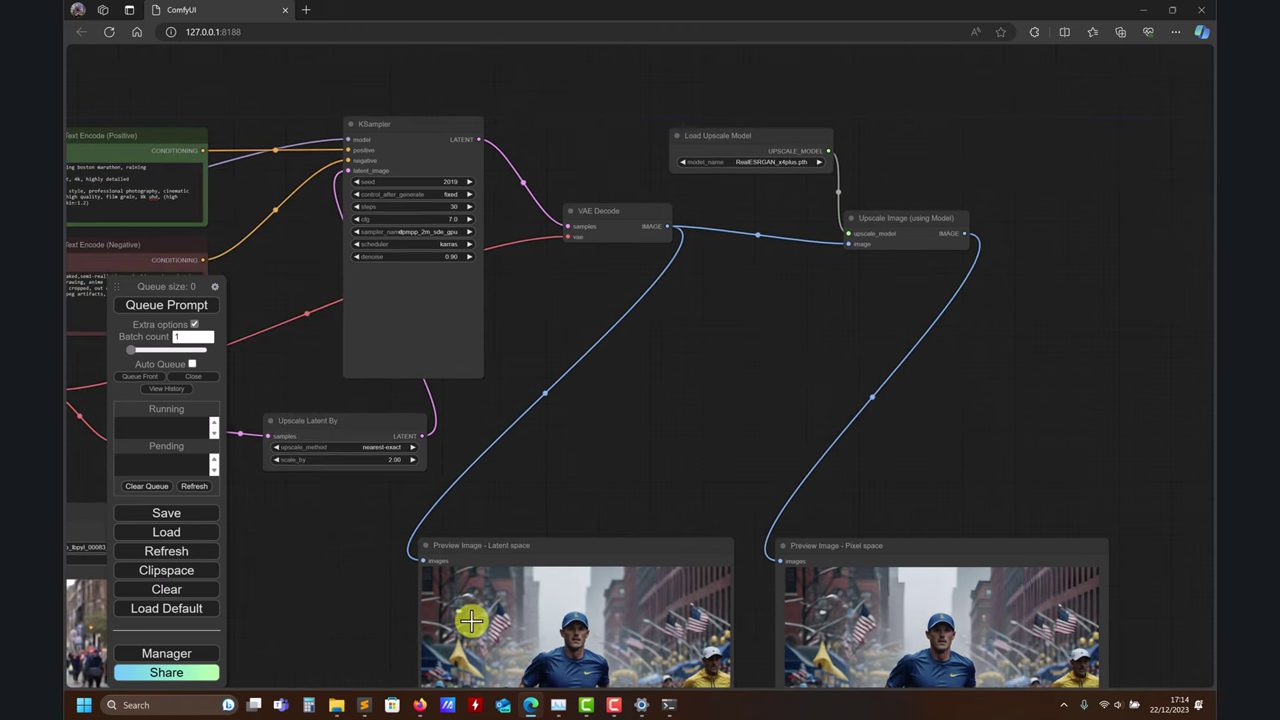
scroll(634, 303, "down", 5)
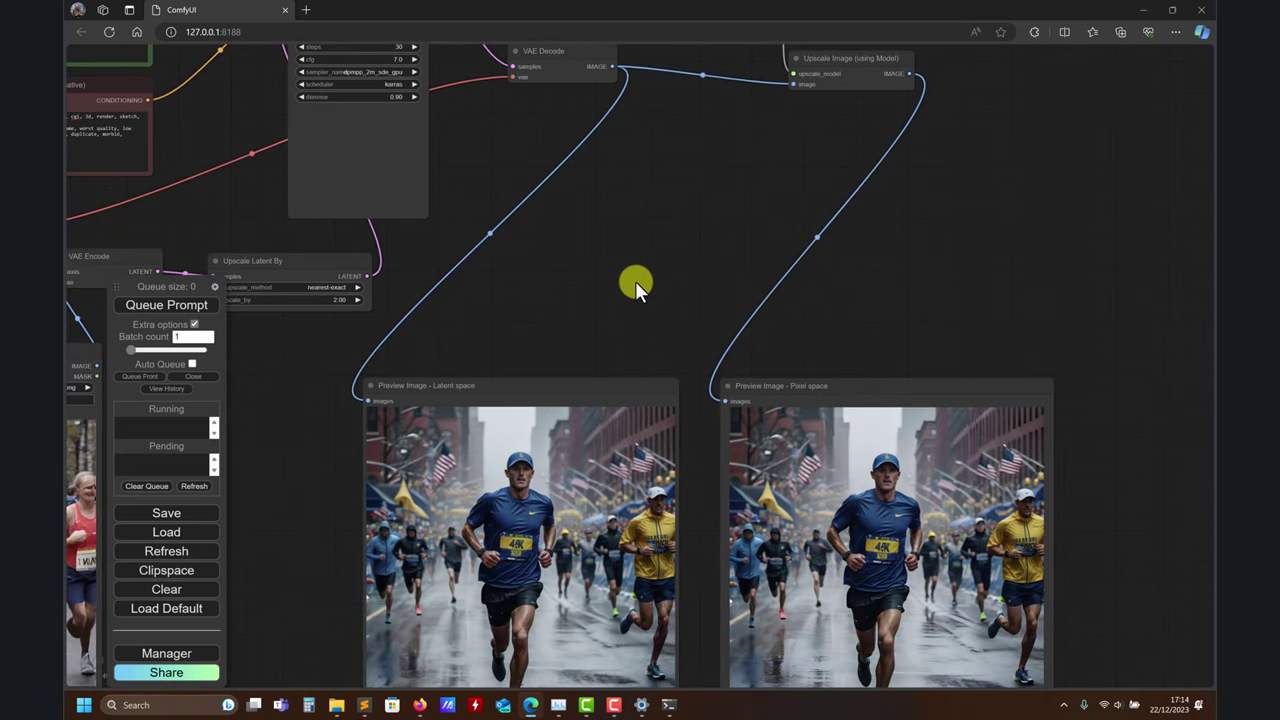
left_click_drag(635, 281, 657, 214)
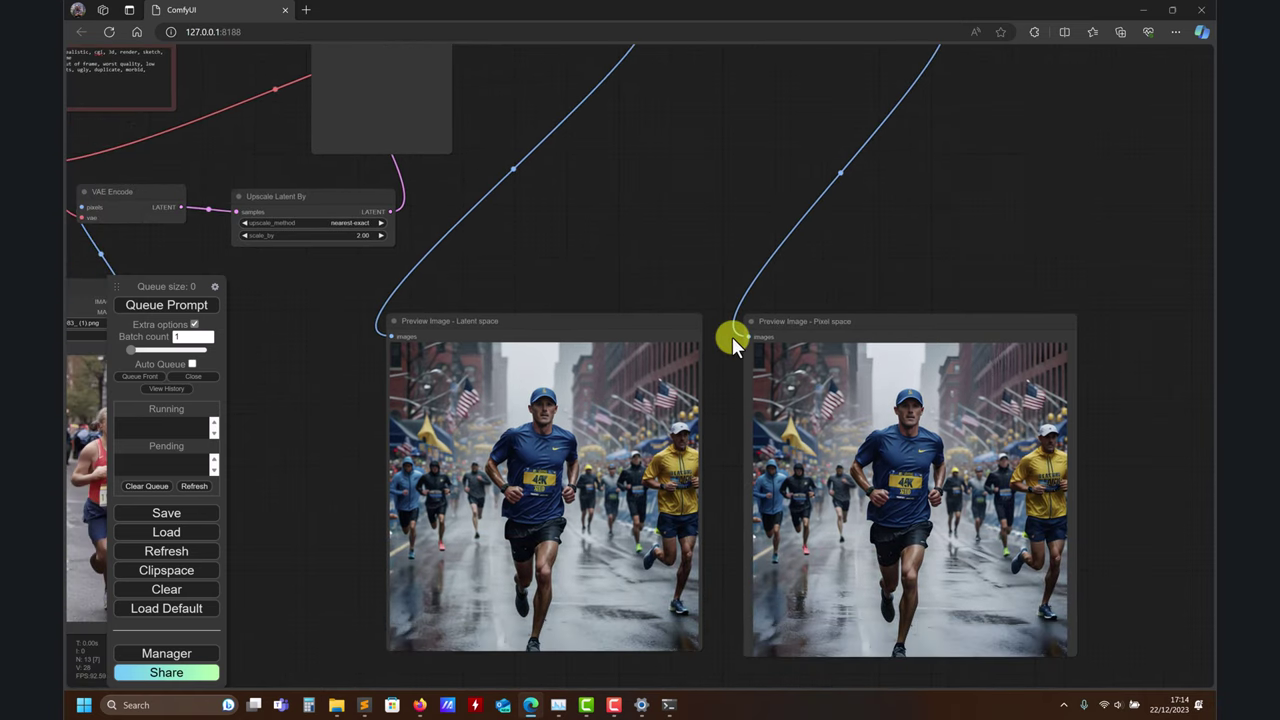
left_click_drag(566, 266, 595, 309)
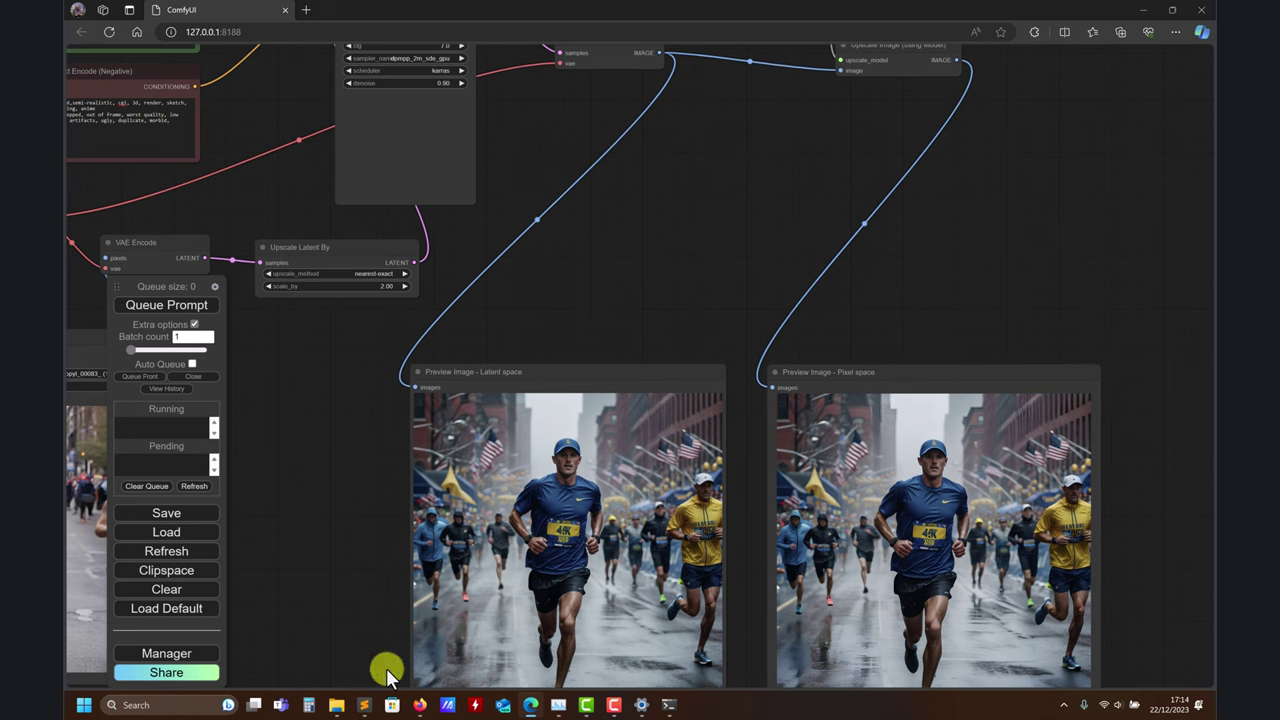
left_click_drag(723, 243, 474, 605)
left_click_drag(921, 349, 957, 283)
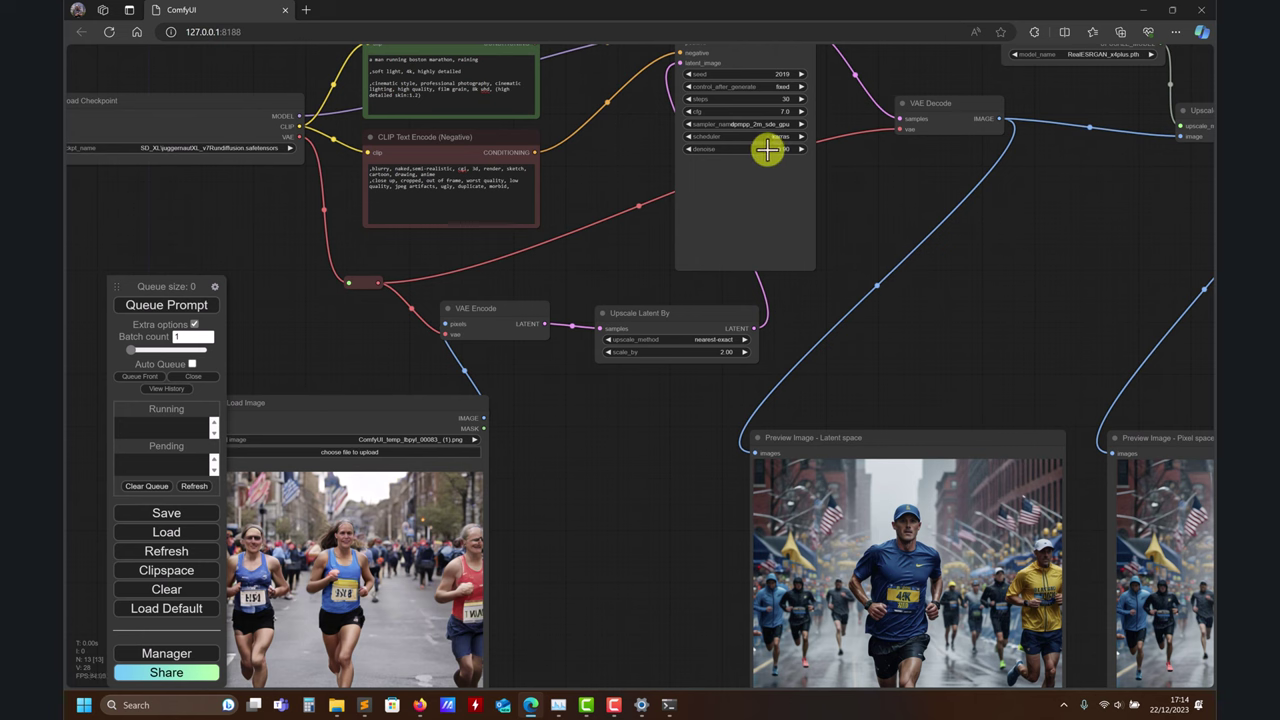
- Bypass the Upscale Image (using Model) node that feeds the pixel-space preview
left_click_drag(1062, 268, 780, 369)
right_click(964, 205)
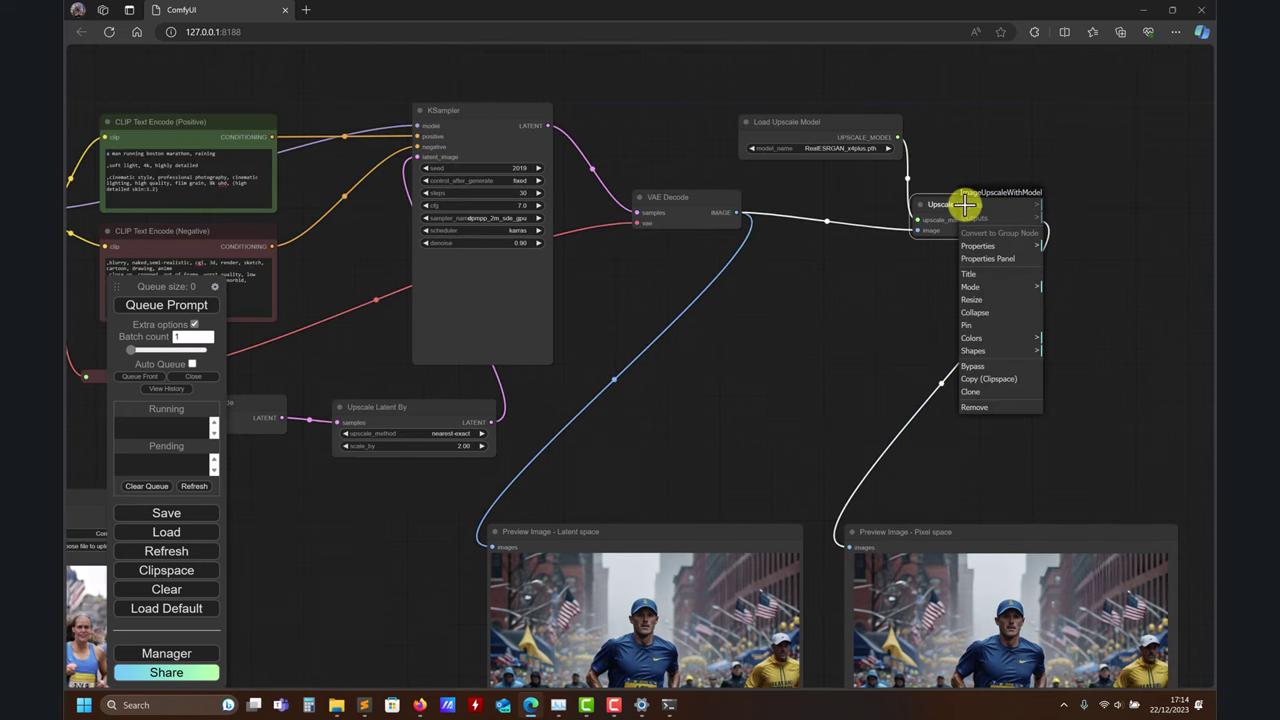
left_click(992, 365)
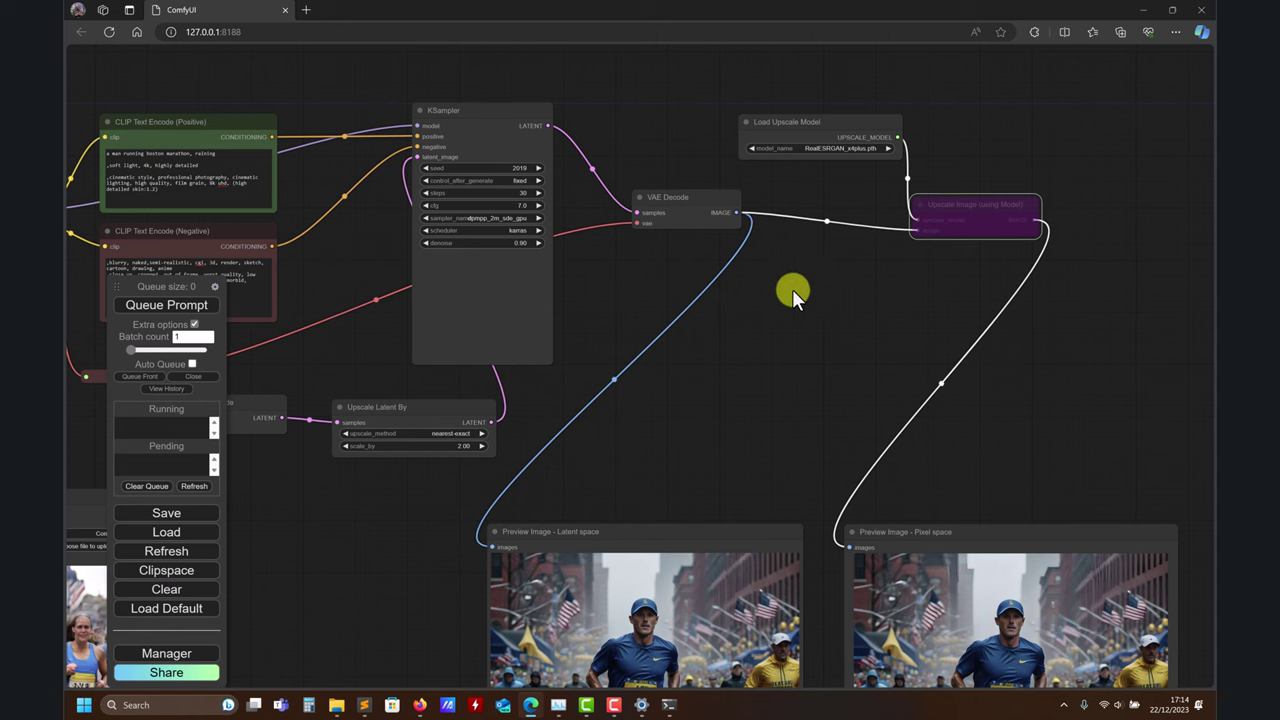
left_click_drag(700, 429, 830, 415)
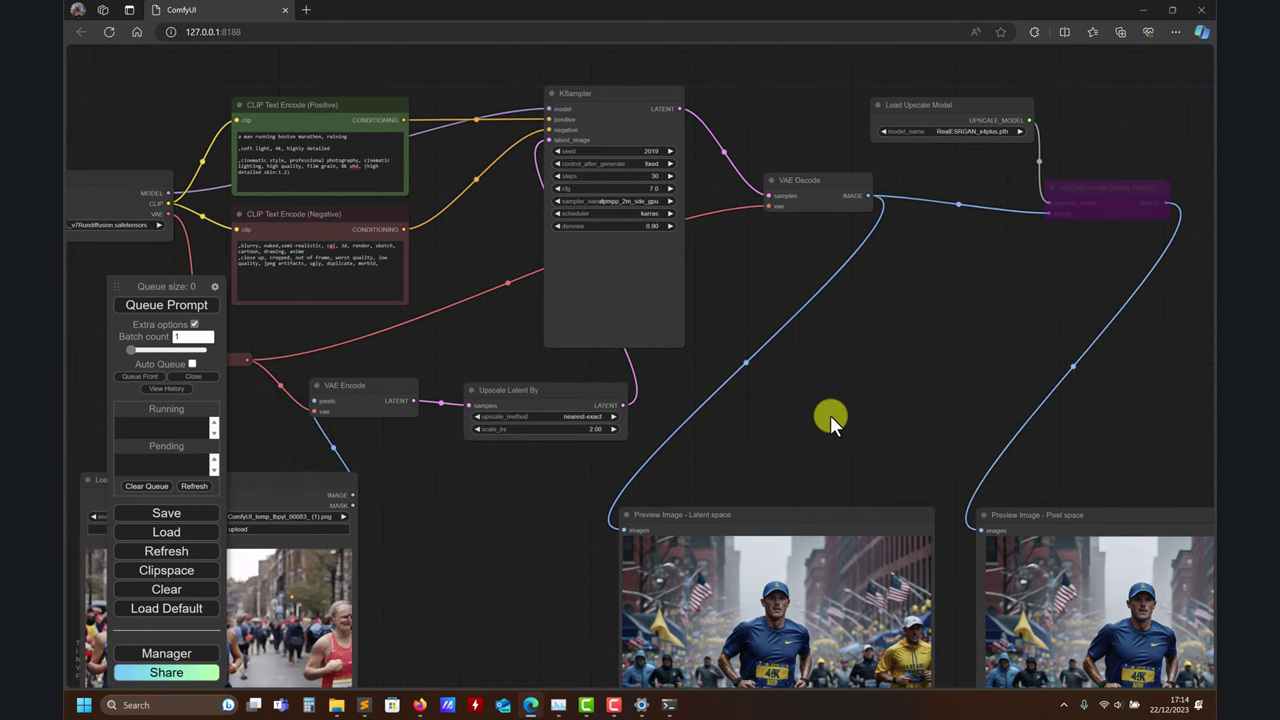
- Set the KSampler's denoise to 0.1
left_click(632, 229)
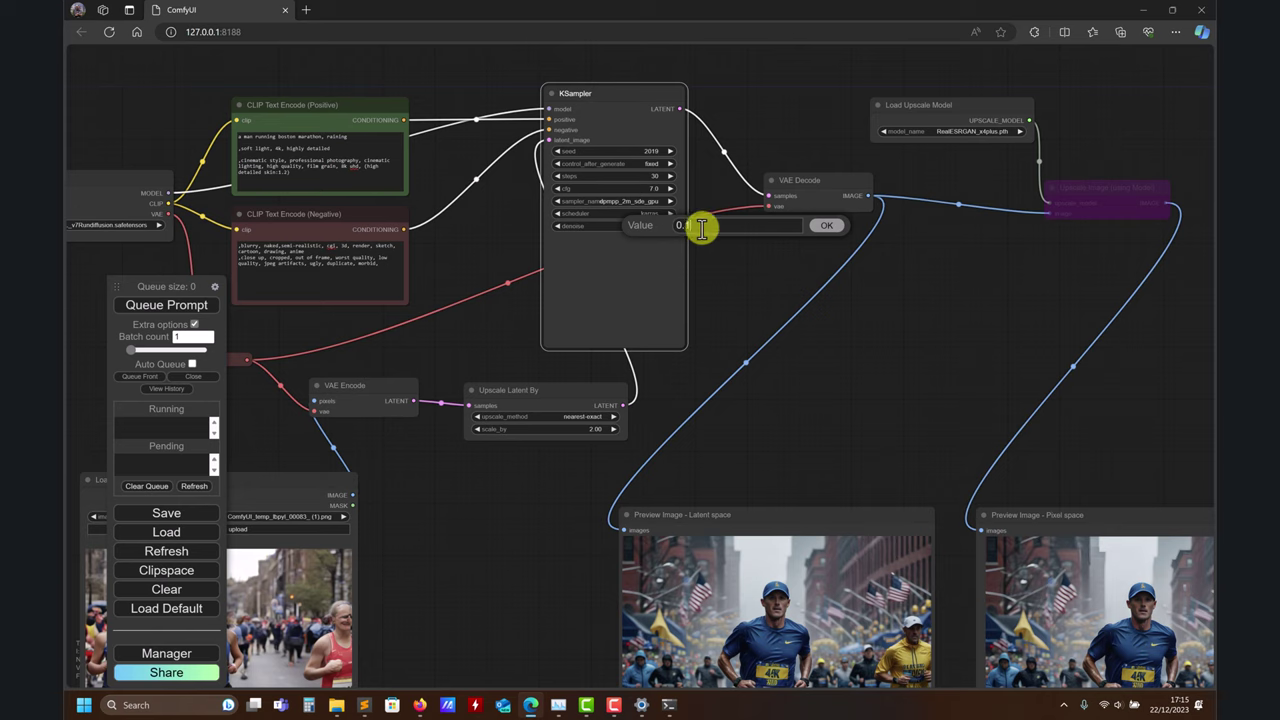
left_click(823, 228)
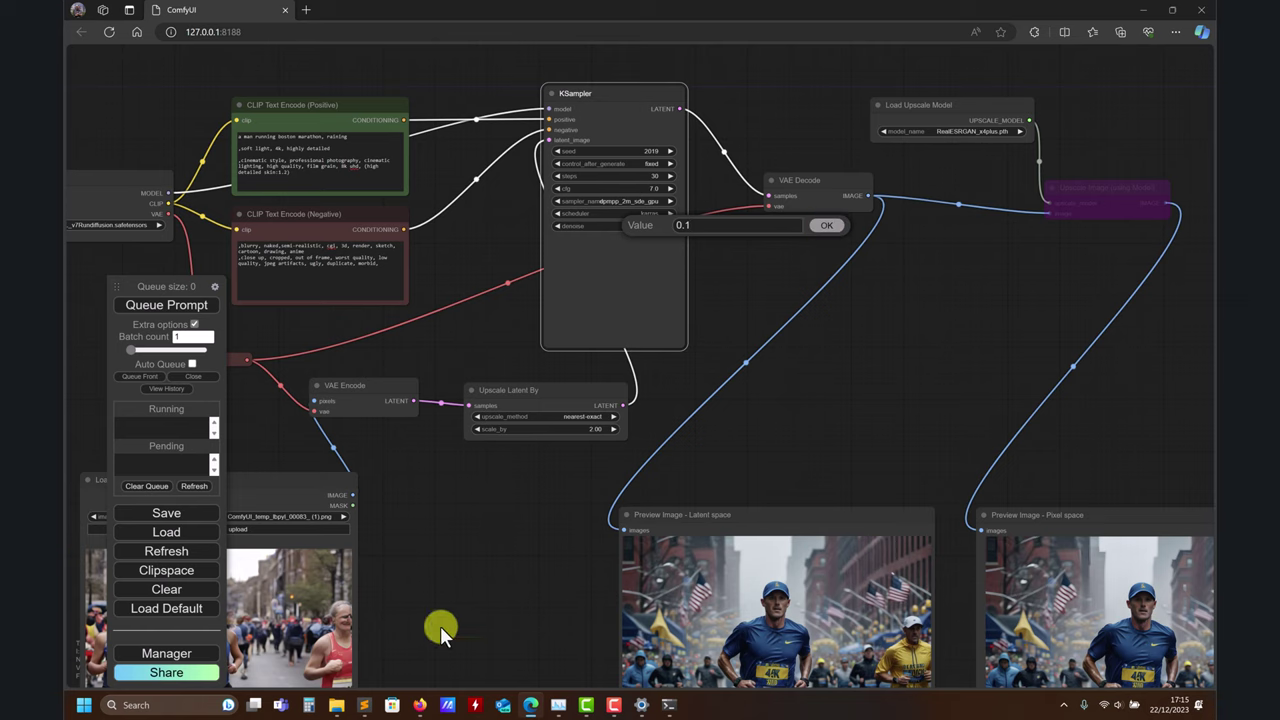
left_click(833, 228)
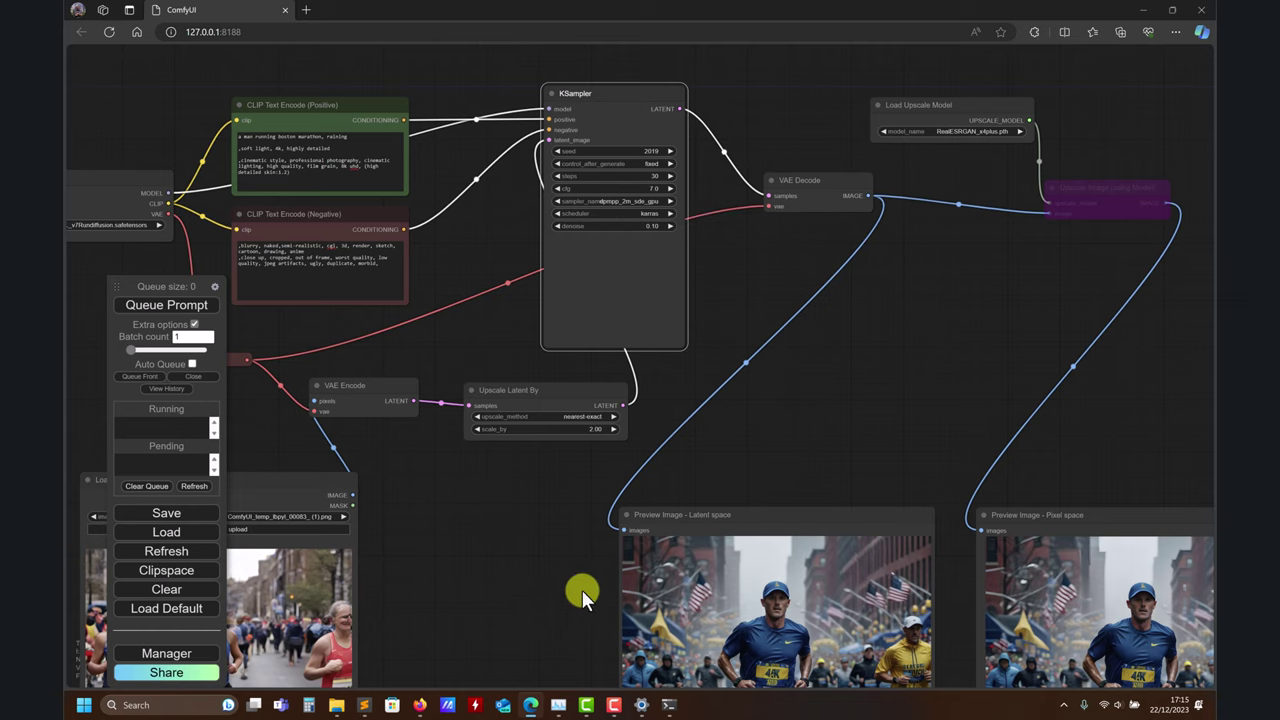
left_click_drag(580, 591, 820, 515)
left_click_drag(694, 497, 690, 559)
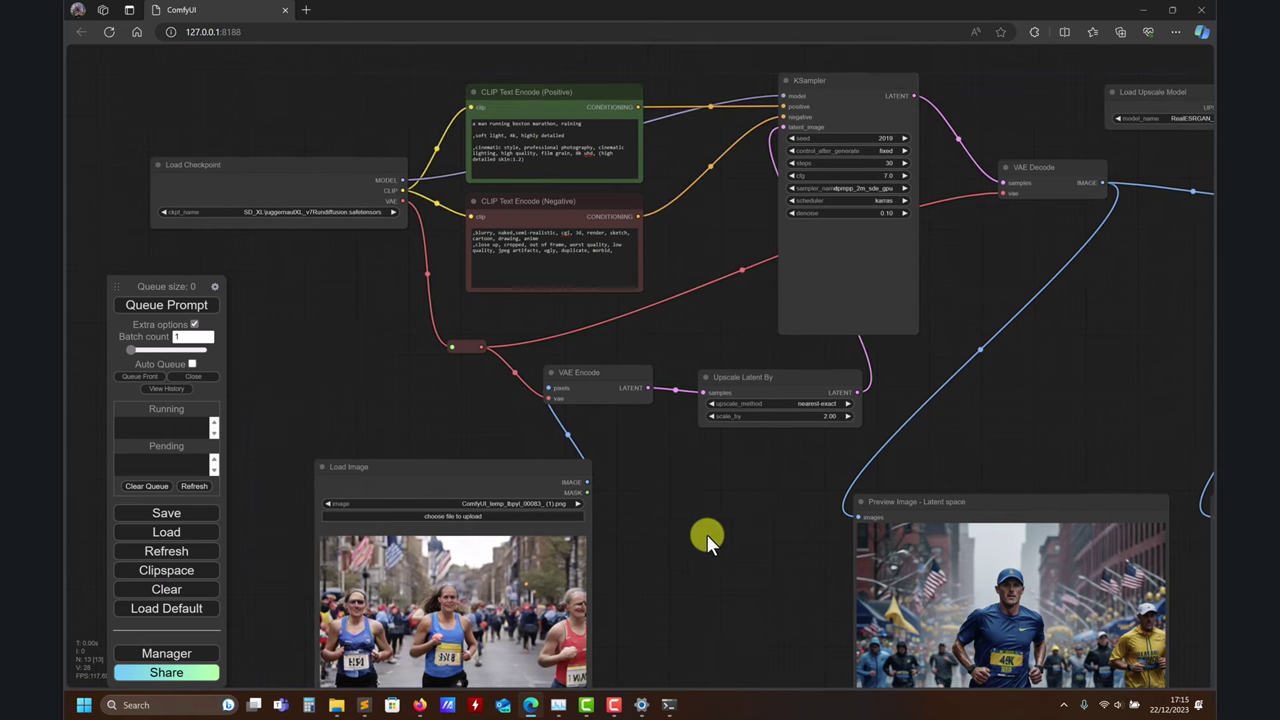
- Change the KSampler's denoise to 1
left_click(865, 210)
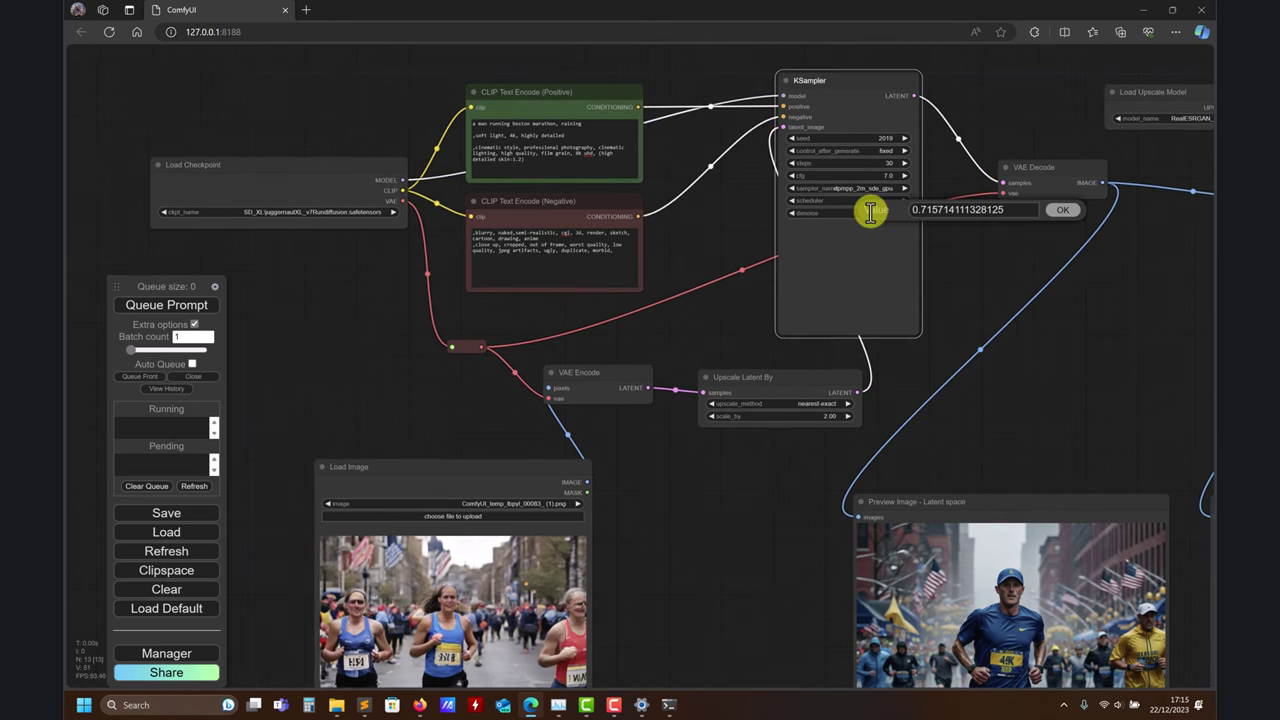
double_click(962, 209)
type("1")
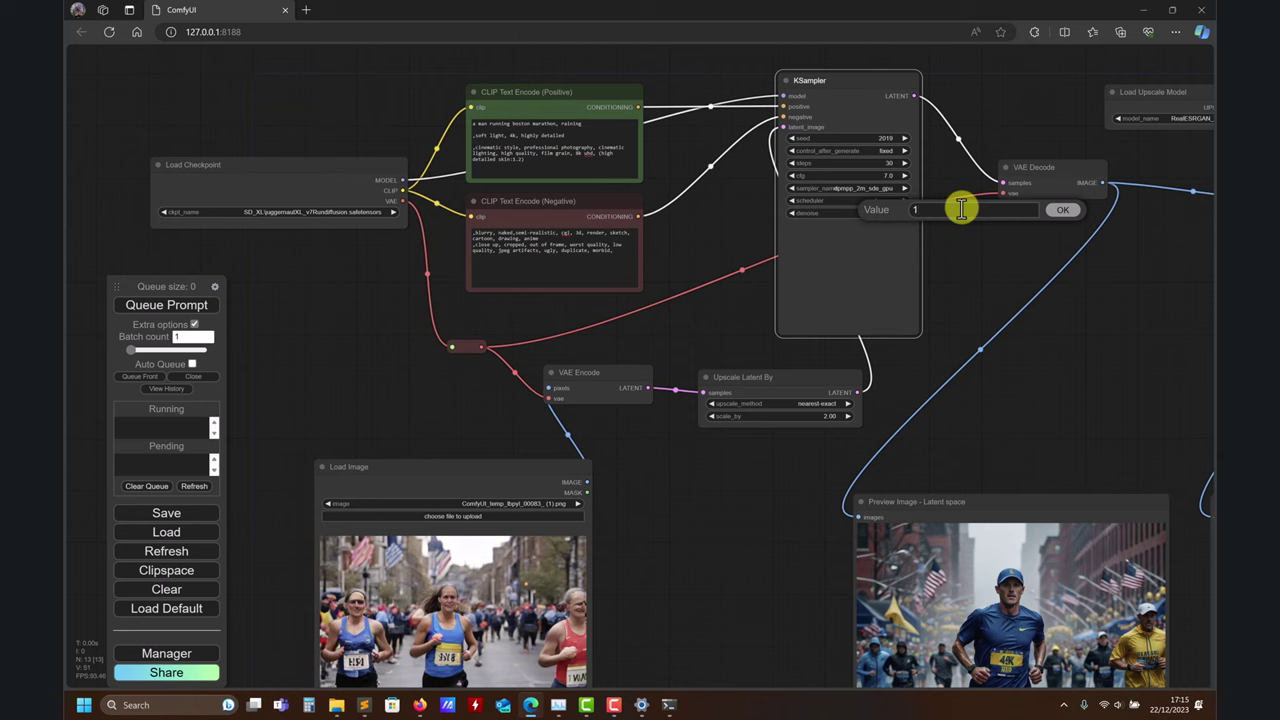
key("Return")
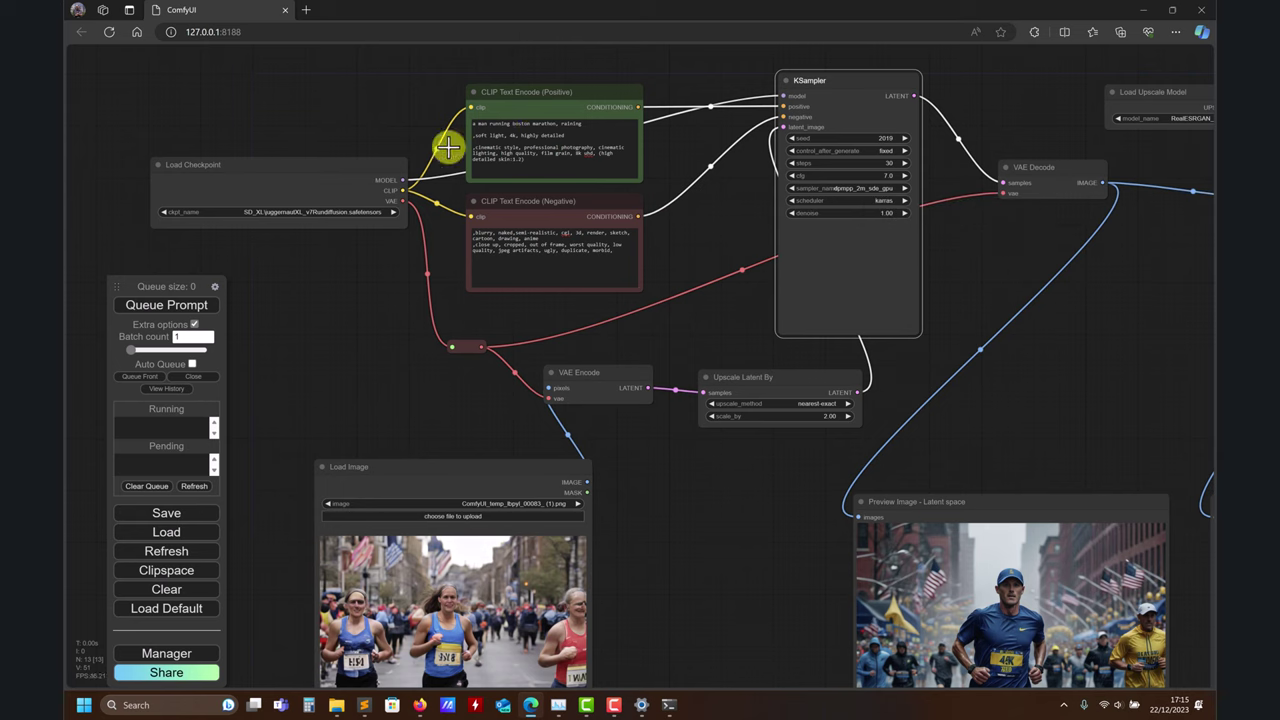
- Return the KSampler's denoise to 0.1 and queue the workflow for generation
left_click(888, 212)
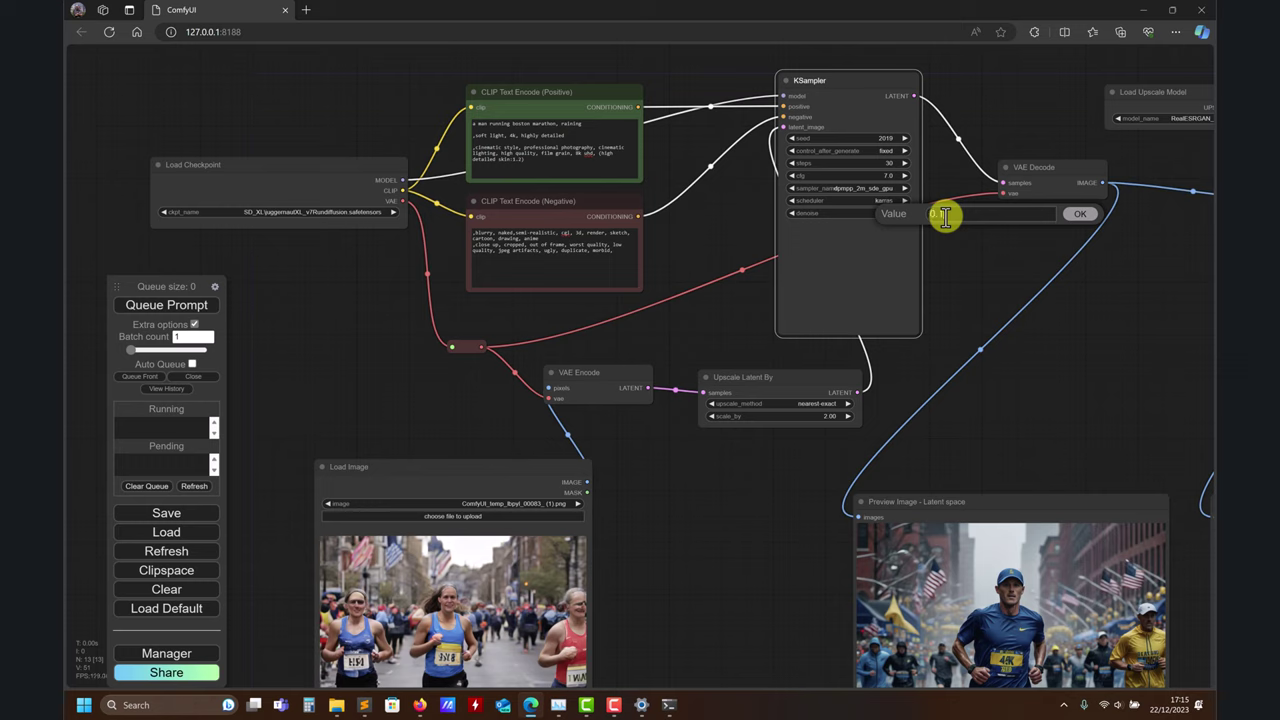
type("0.1")
left_click(1068, 214)
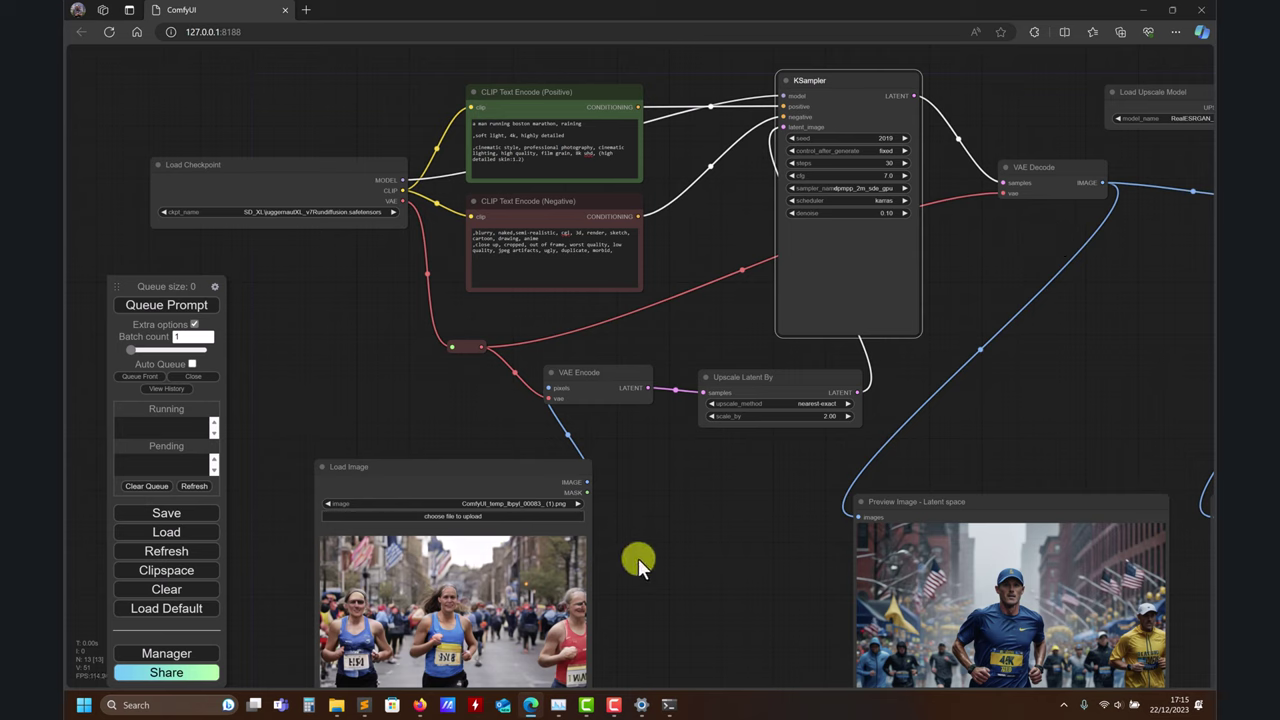
left_click(168, 310)
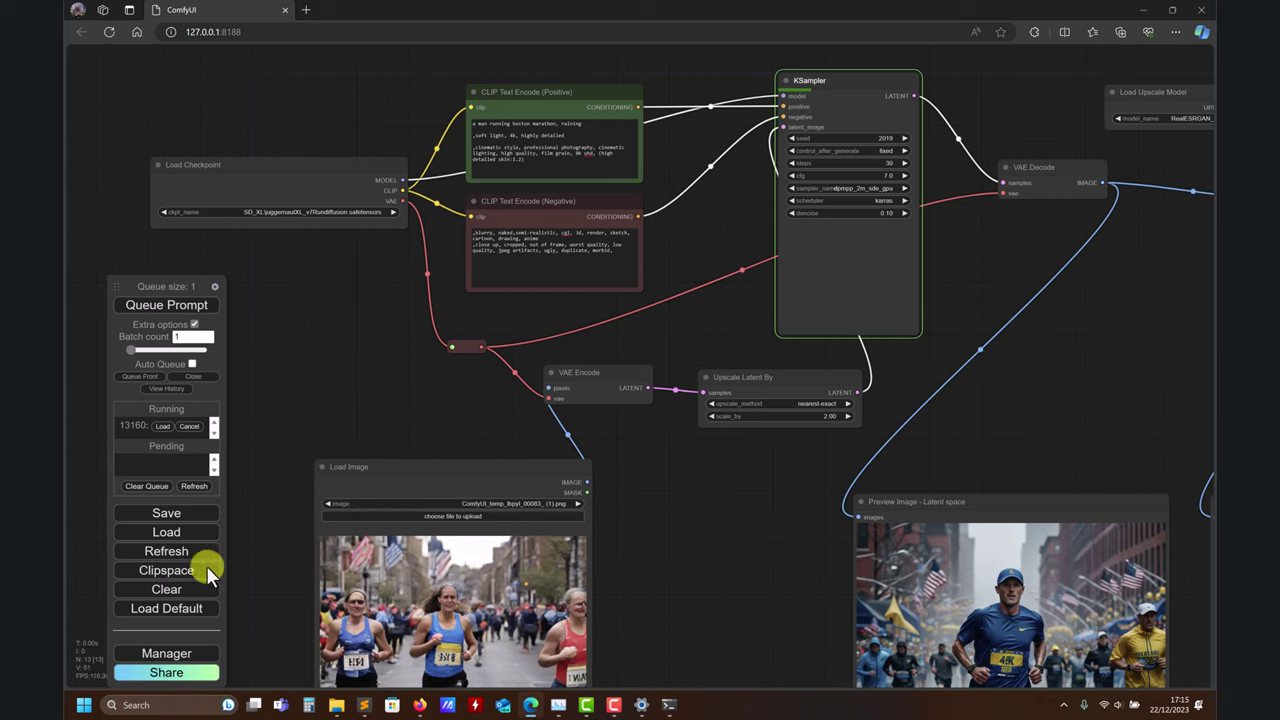
- Set the preview method to Auto in the ComfyUI Manager settings and close them
left_click(166, 655)
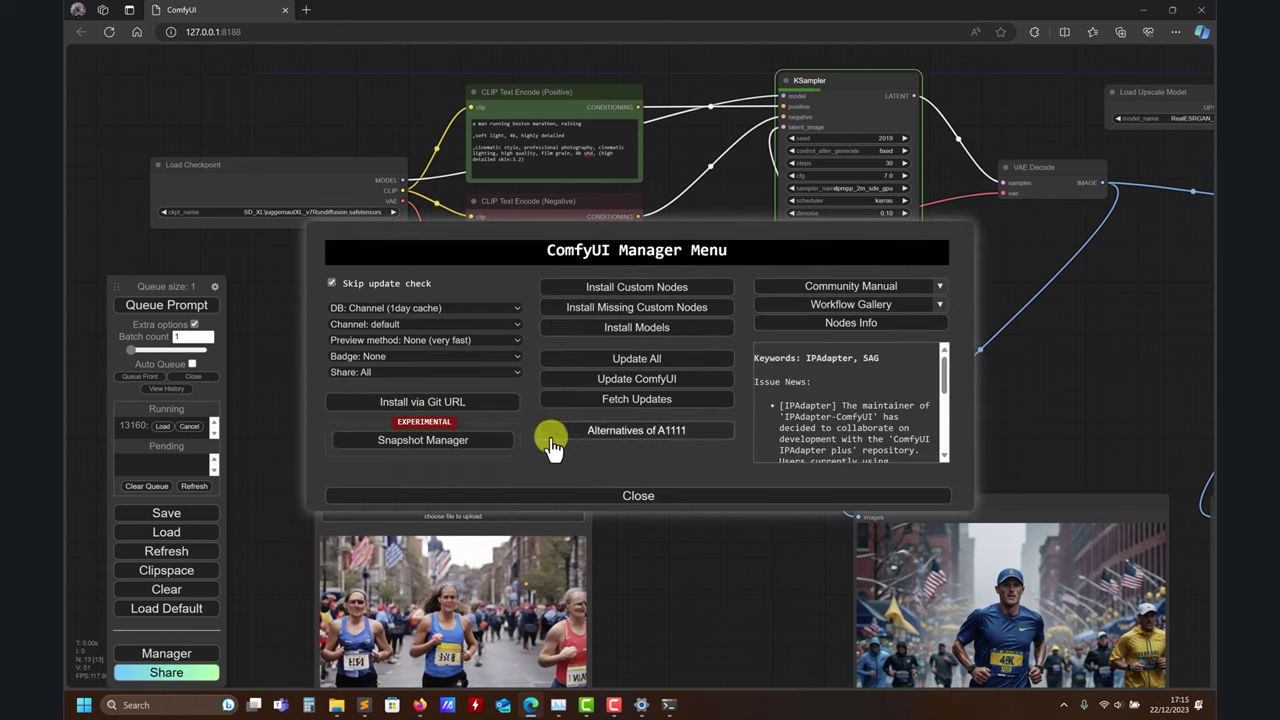
left_click(505, 341)
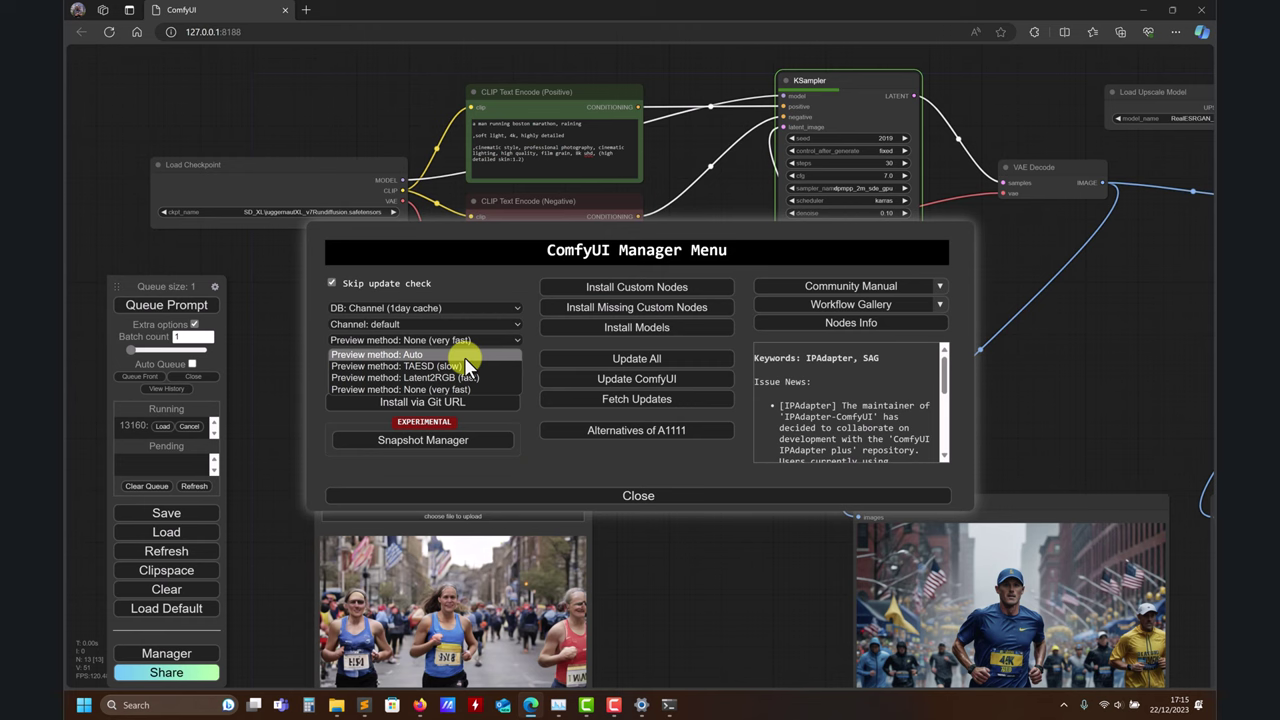
left_click(464, 355)
left_click(617, 496)
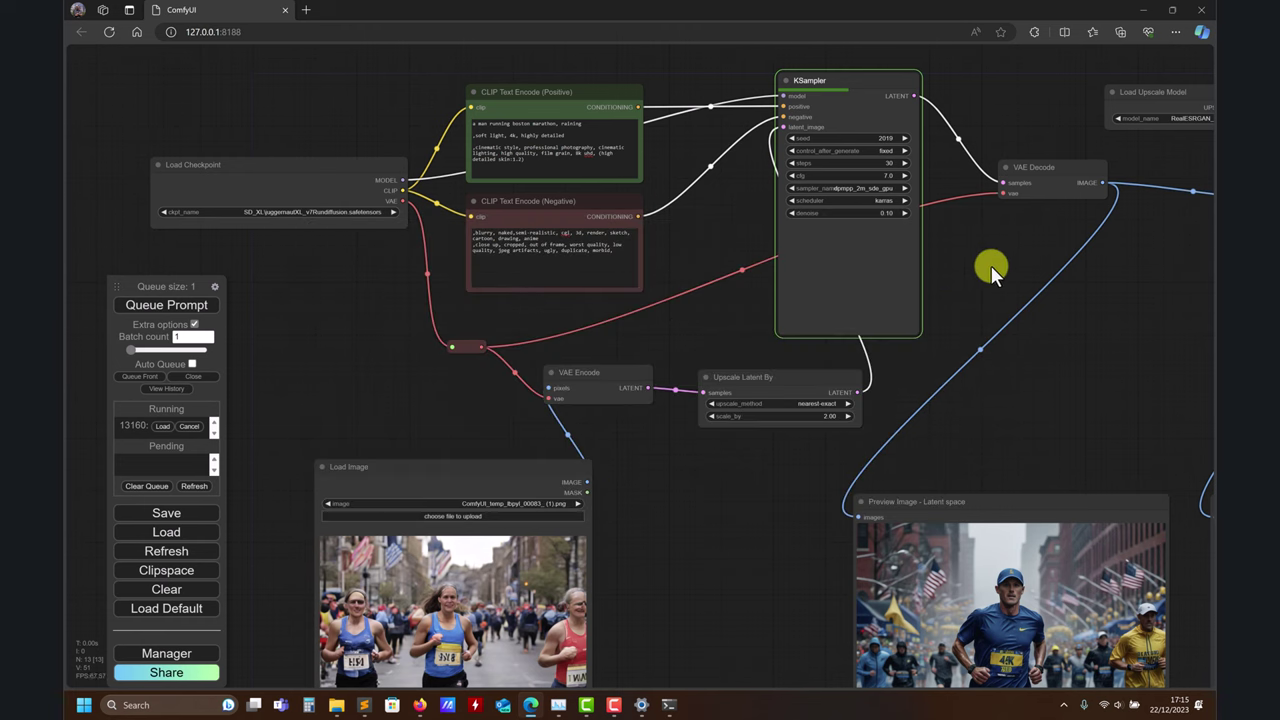
- Follow the low-denoise run through the node chain and examine its latent-space preview
left_click_drag(991, 266, 917, 298)
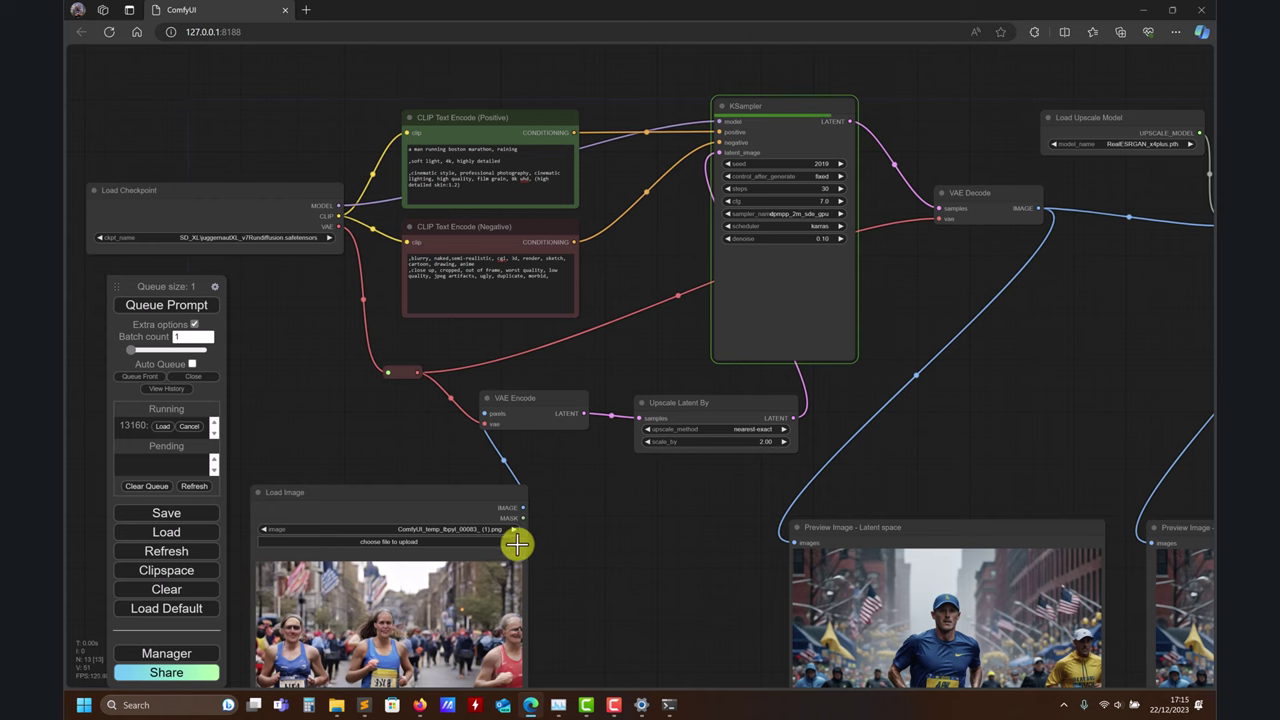
left_click_drag(680, 526, 738, 492)
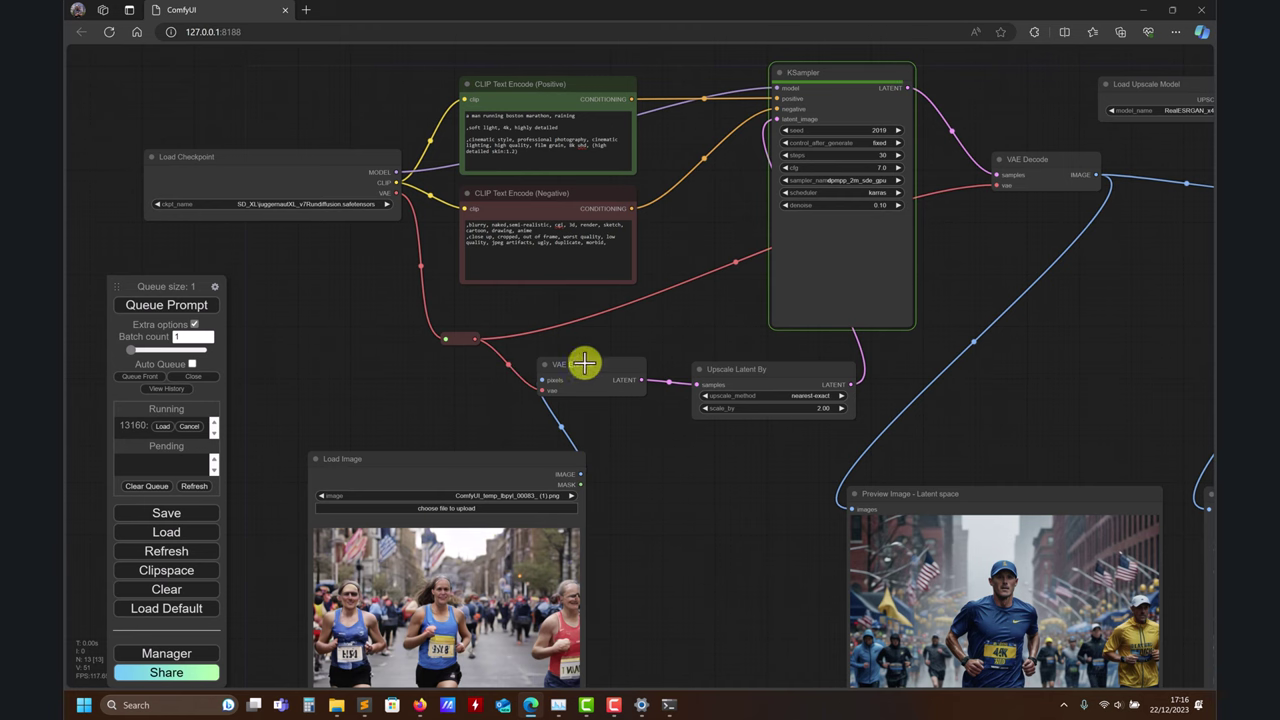
left_click_drag(784, 422, 674, 503)
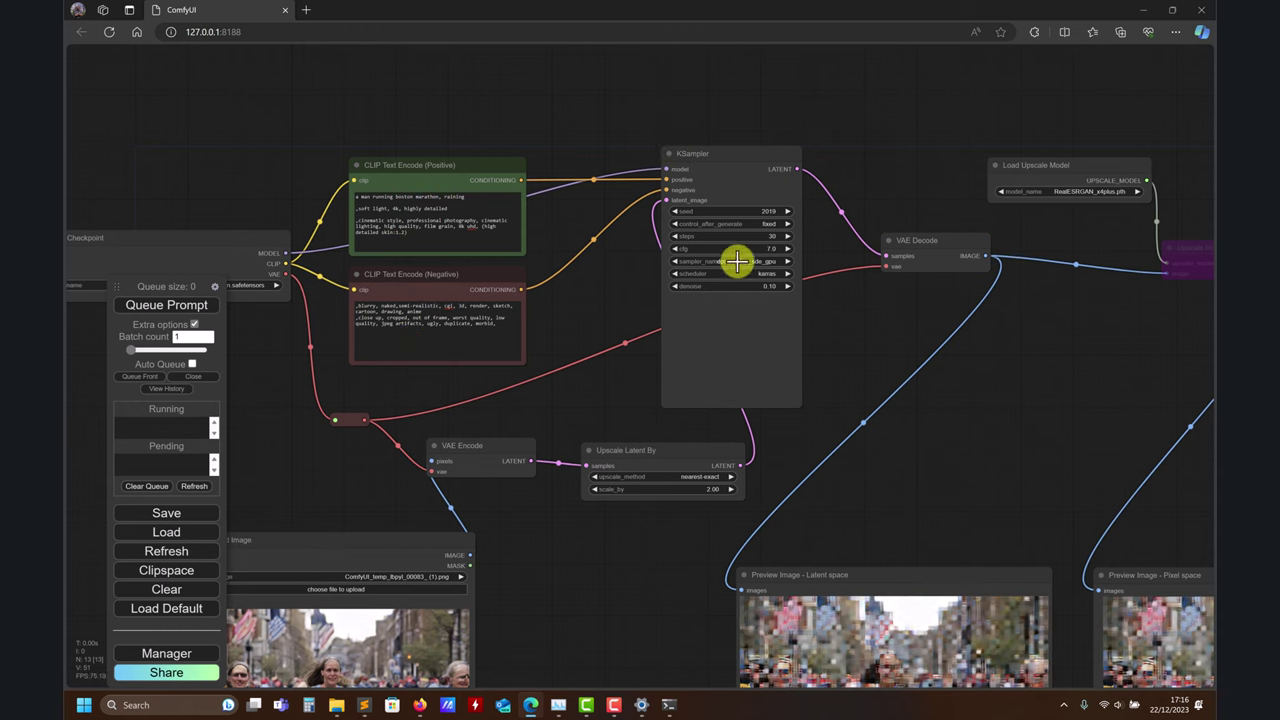
- Examine the 0.1-denoise results in the Latent space and Pixel space previews alongside the KSampler and Upscale Latent By settings
scroll(623, 366, "right", 5)
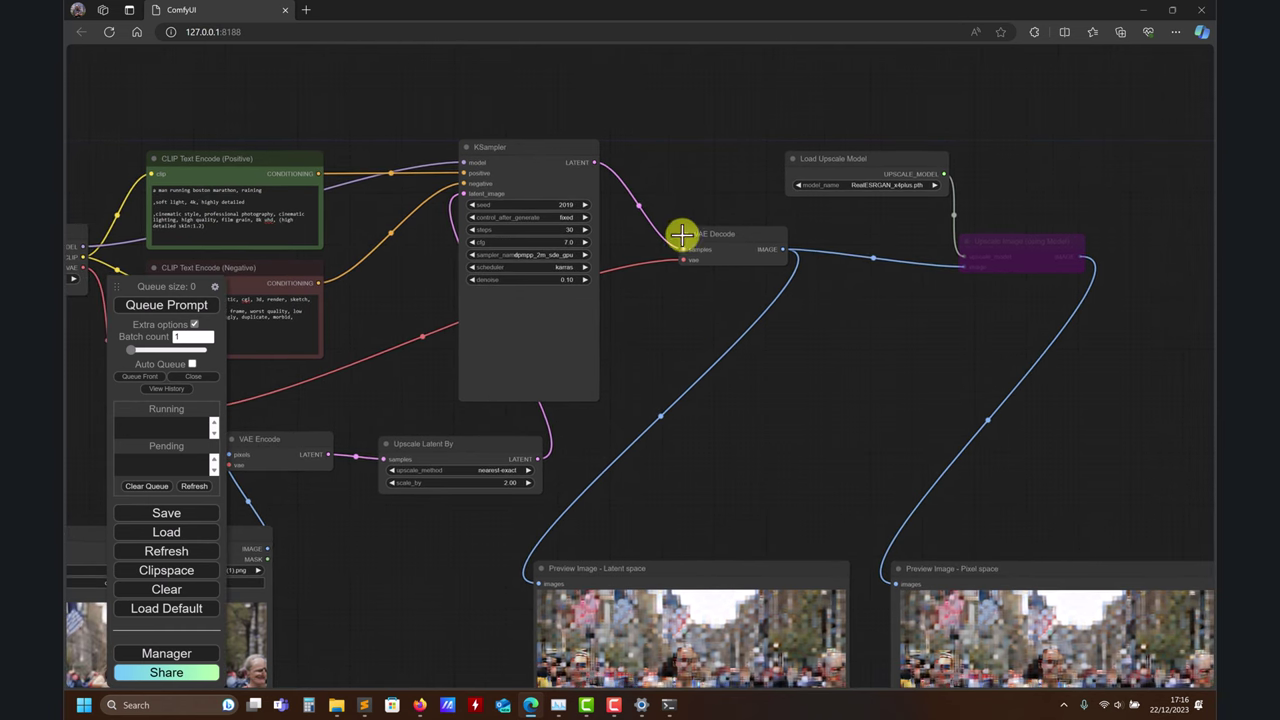
left_click_drag(668, 493, 571, 271)
left_click_drag(665, 237, 731, 134)
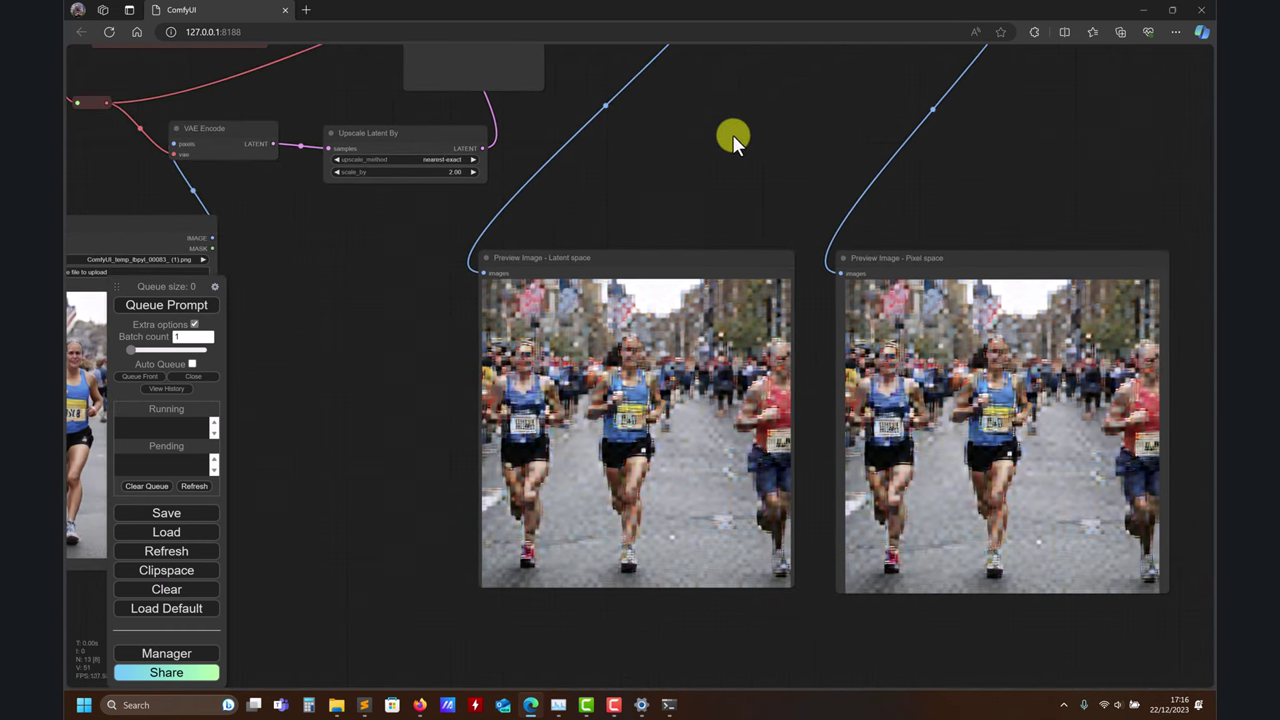
left_click_drag(388, 414, 583, 286)
left_click_drag(587, 481, 482, 648)
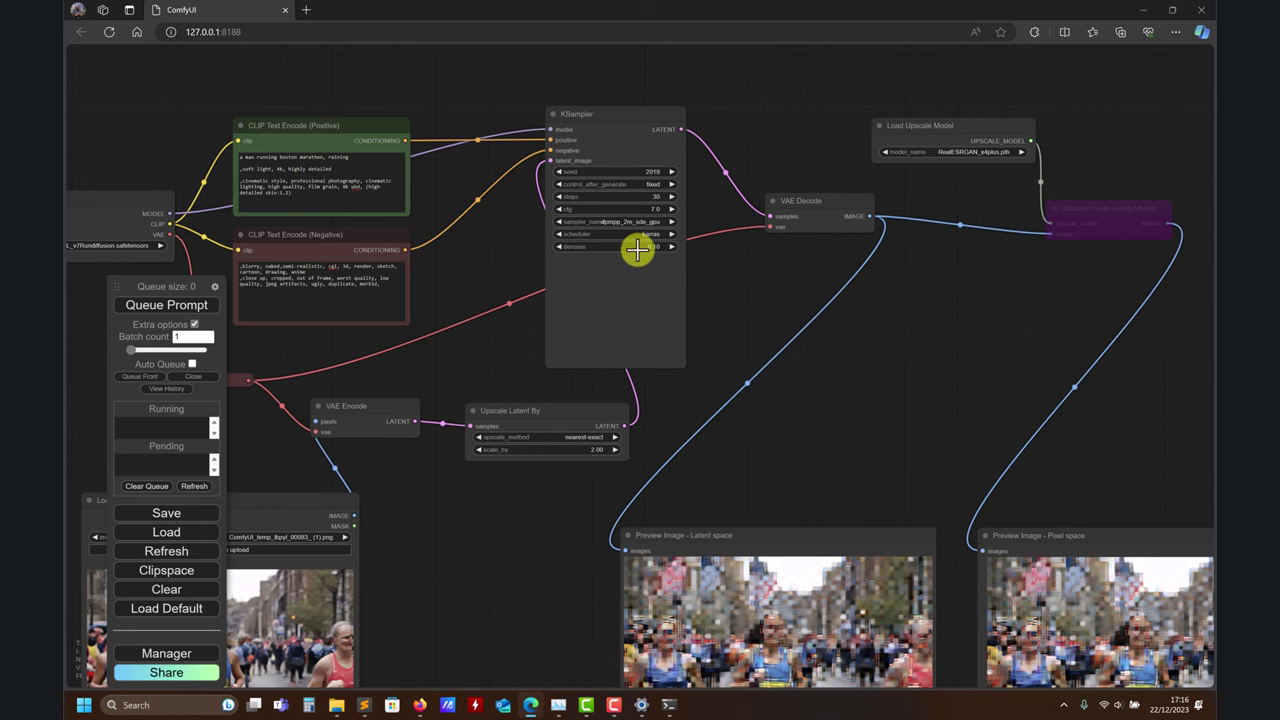
scroll(830, 431, "down", 2)
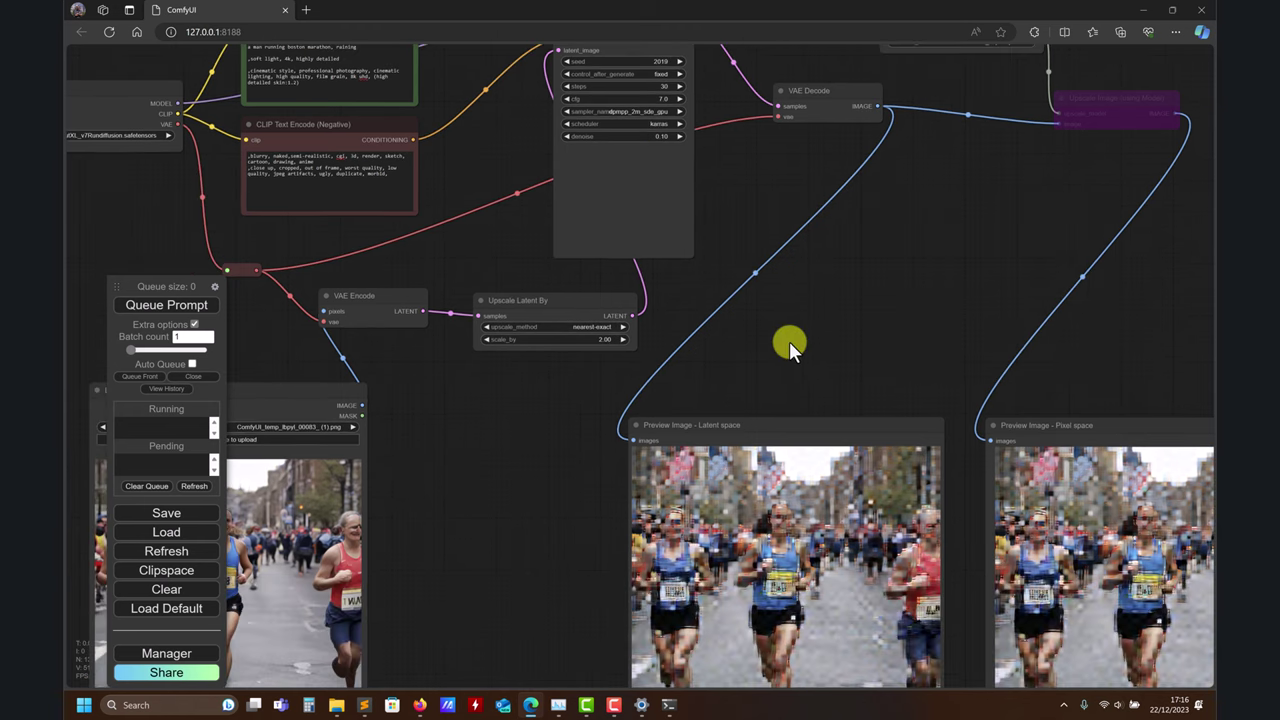
scroll(789, 341, "up", 1)
scroll(751, 382, "down", 2)
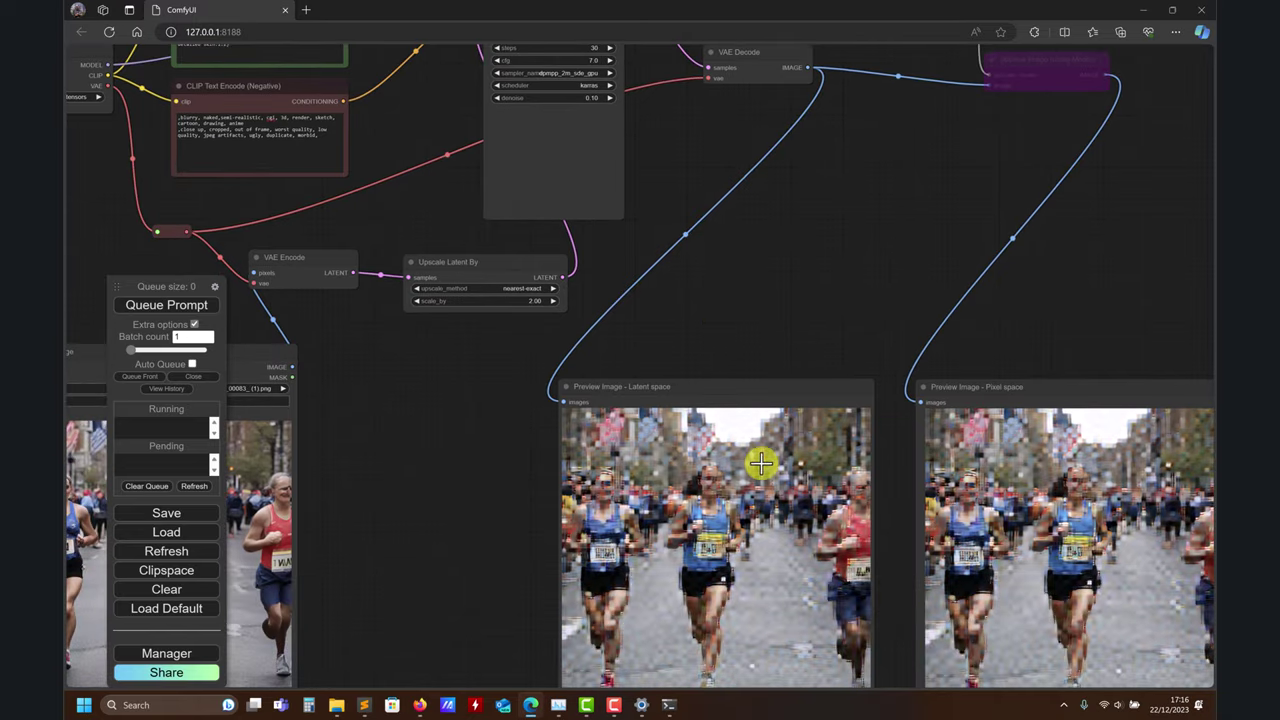
scroll(851, 289, "up", 2)
scroll(745, 372, "right", 2)
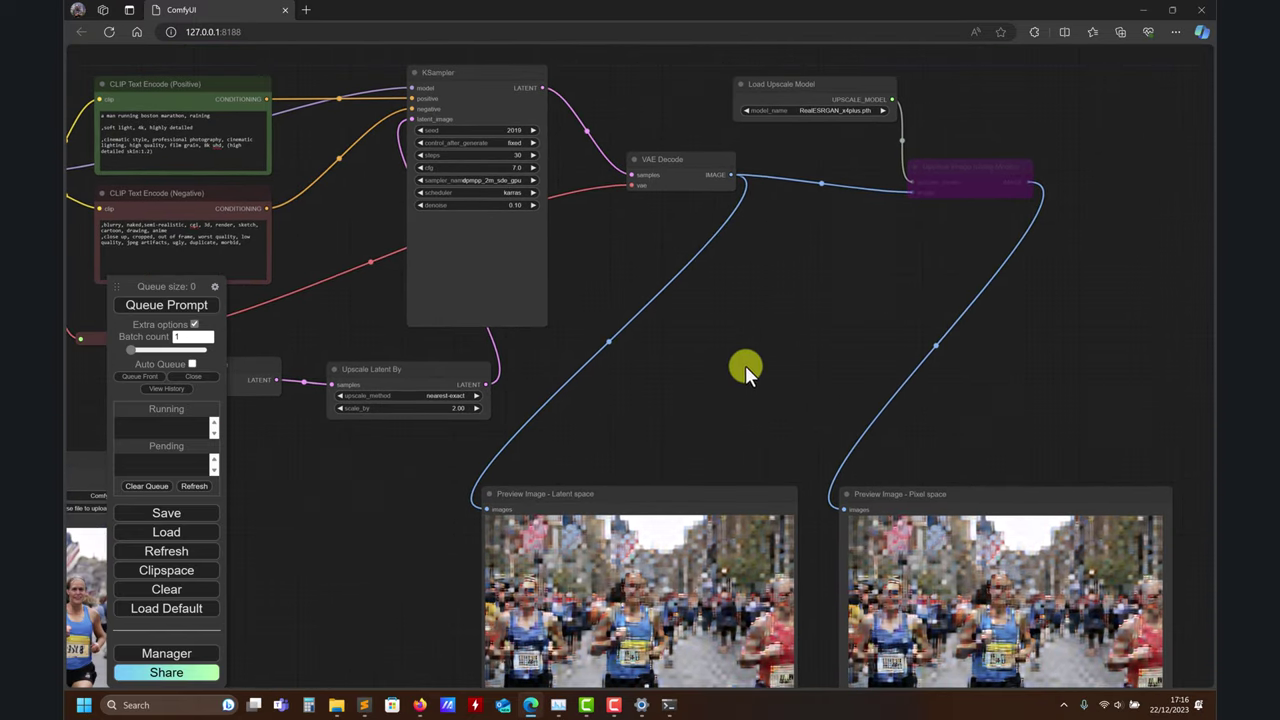
scroll(692, 396, "up", 1)
scroll(755, 385, "left", 2)
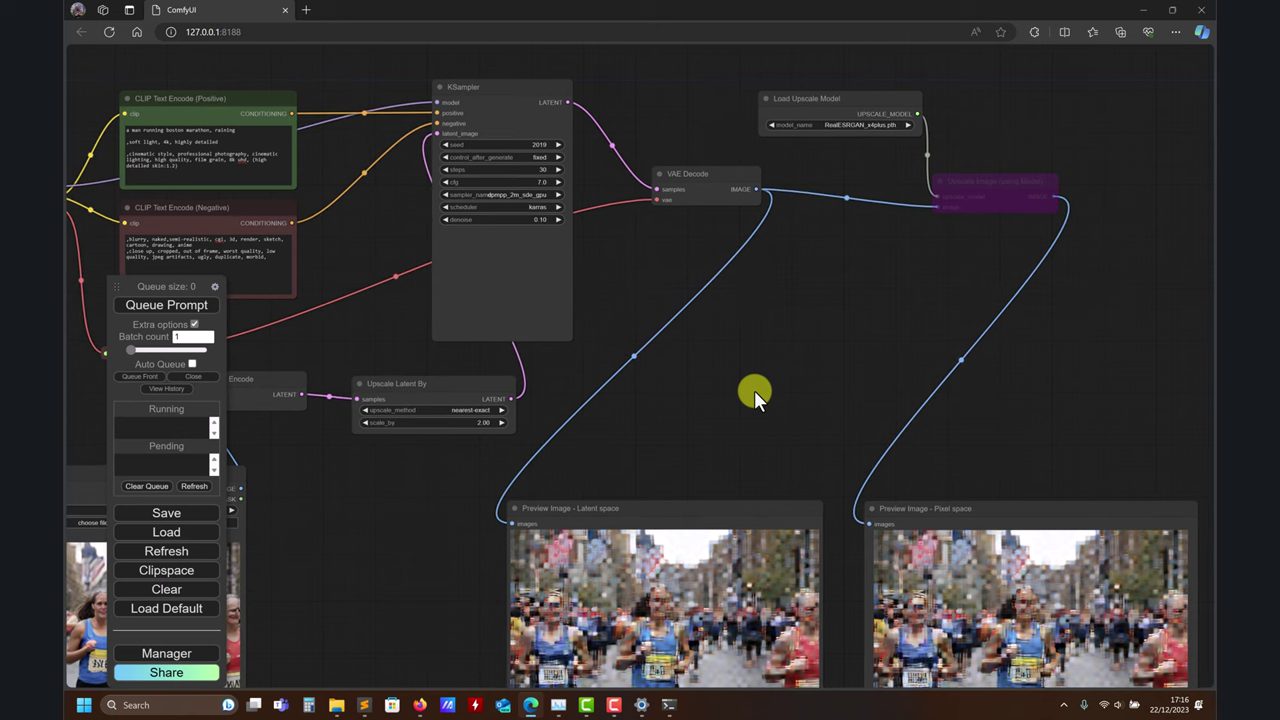
- Set the KSampler's denoise to 0.5 and queue the workflow for generation
scroll(771, 358, "right", 4)
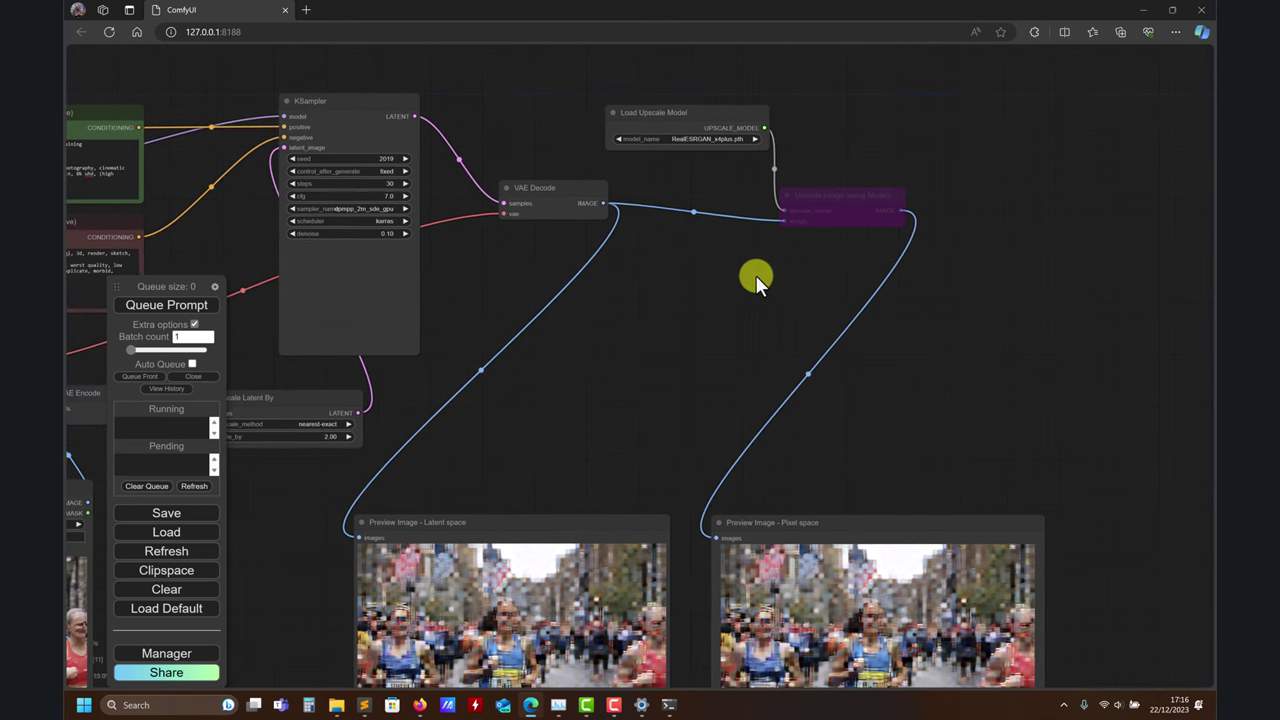
scroll(757, 277, "left", 2)
scroll(785, 313, "left", 1)
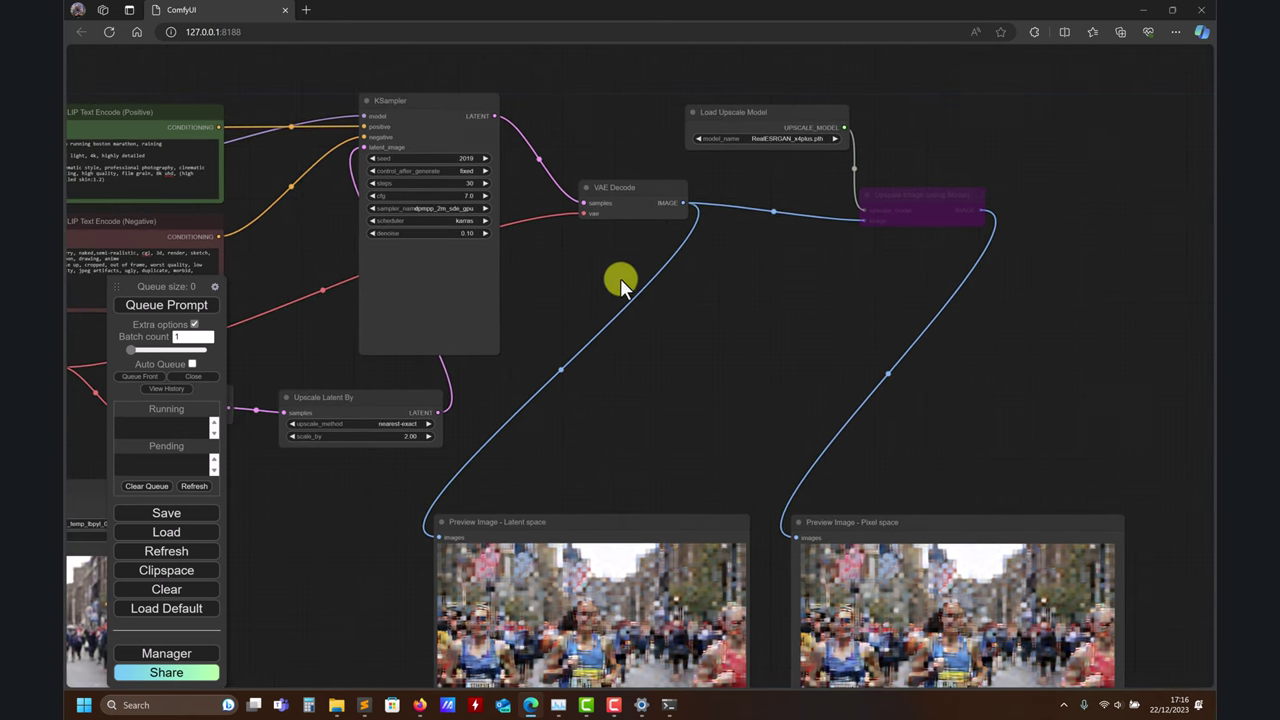
left_click(462, 233)
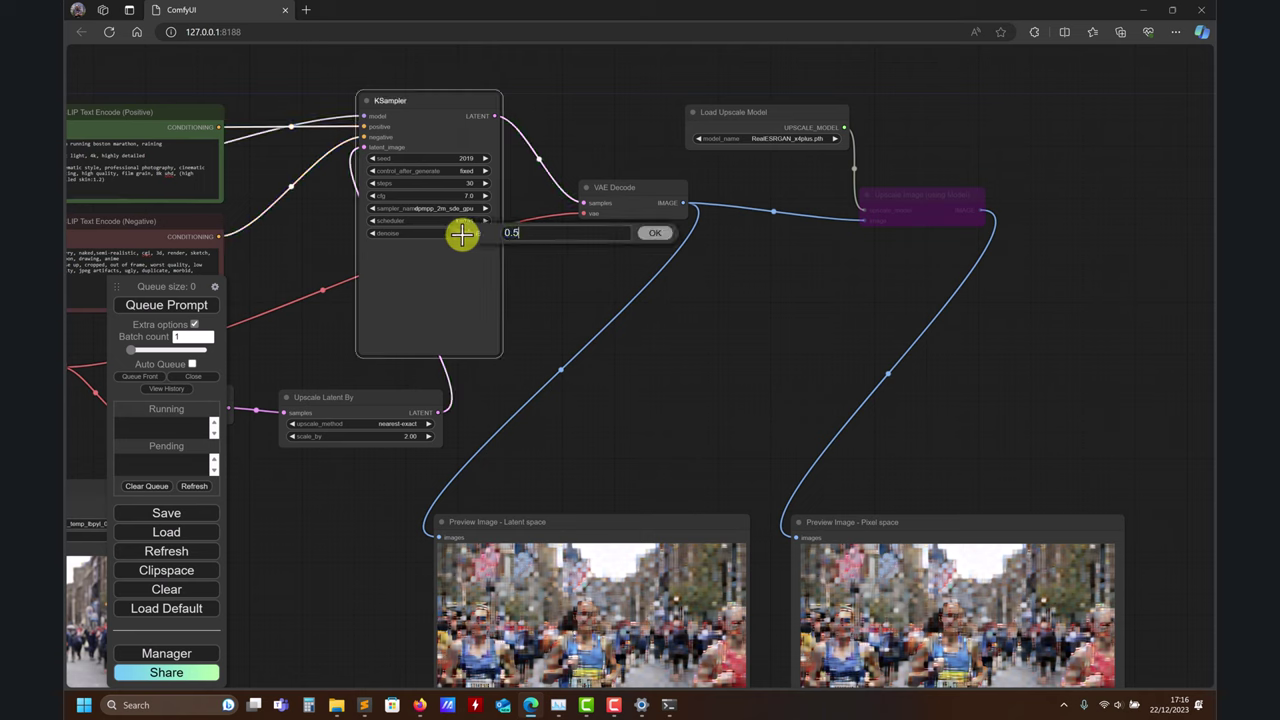
left_click(654, 233)
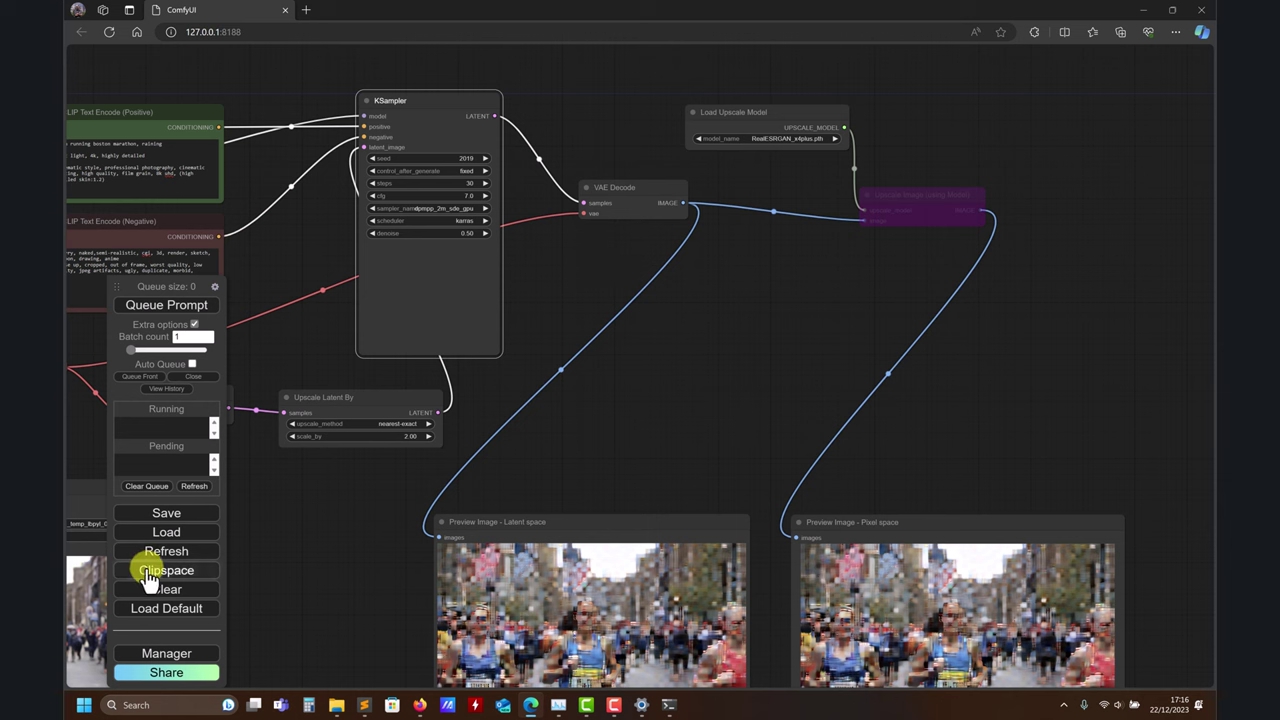
left_click(185, 305)
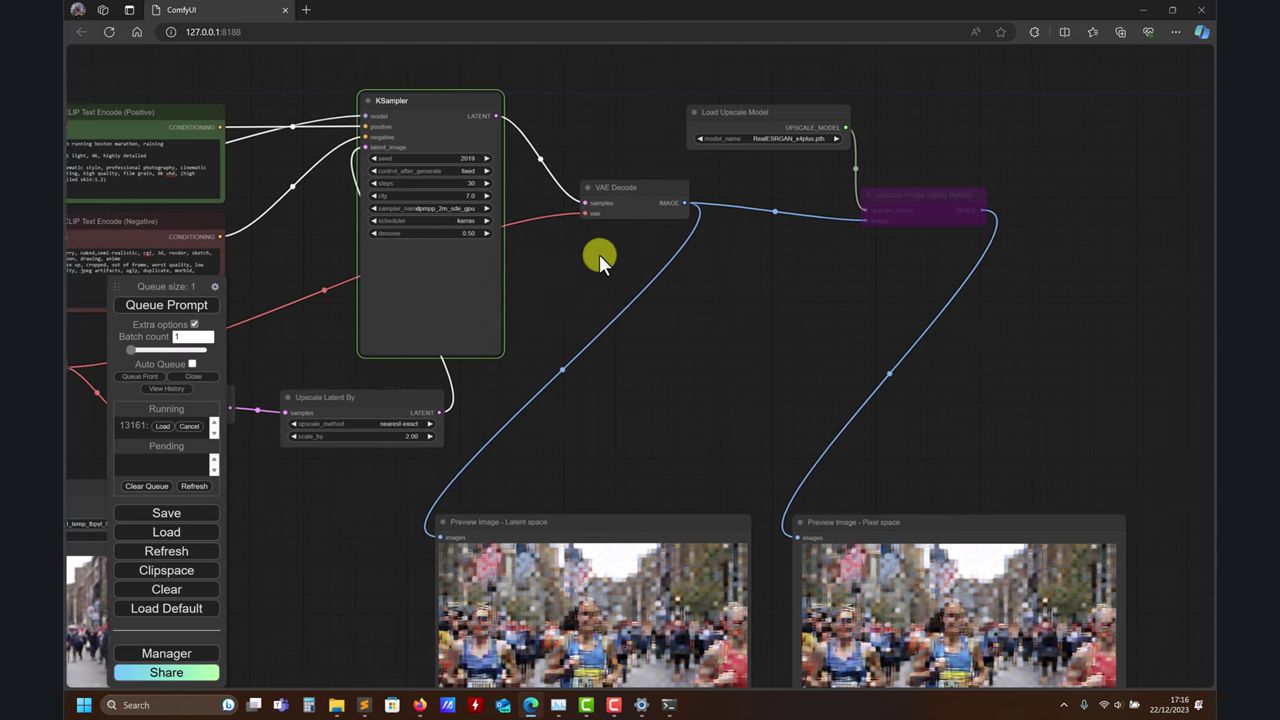
- Follow the 0.5-denoise run in the KSampler's live preview and compare it with the loaded source image
left_click_drag(600, 257, 764, 235)
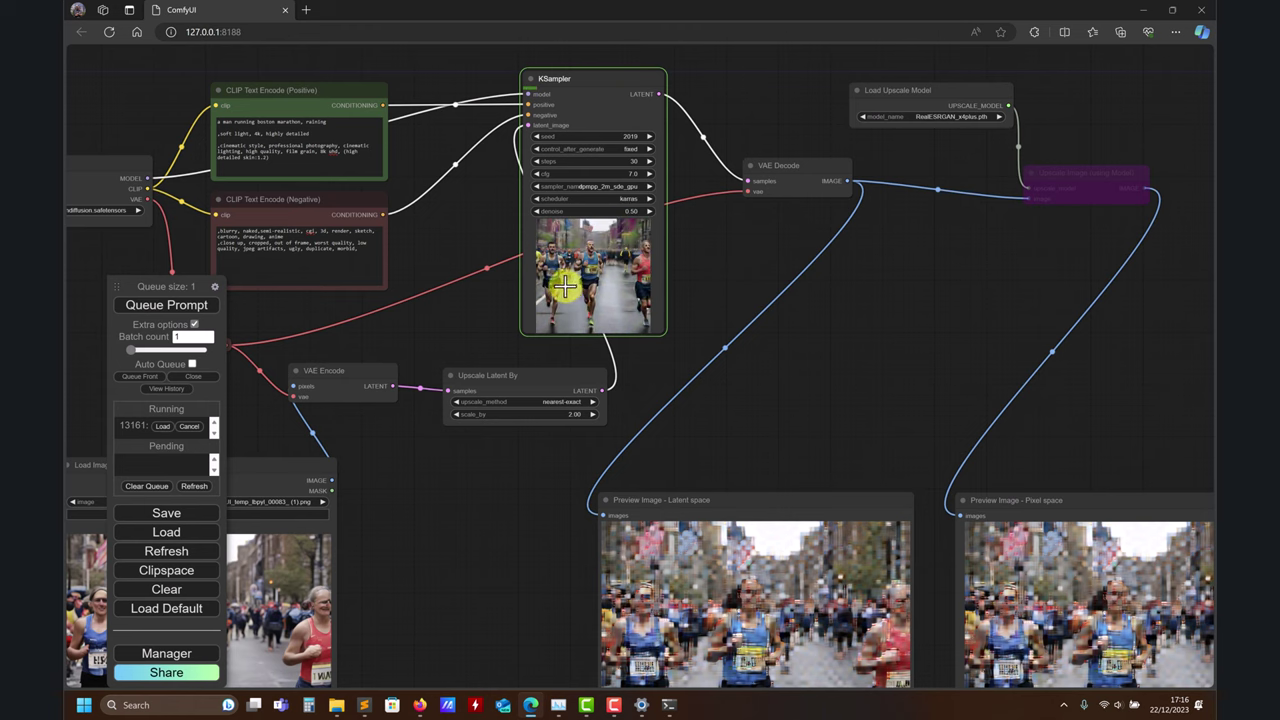
left_click_drag(636, 350, 771, 280)
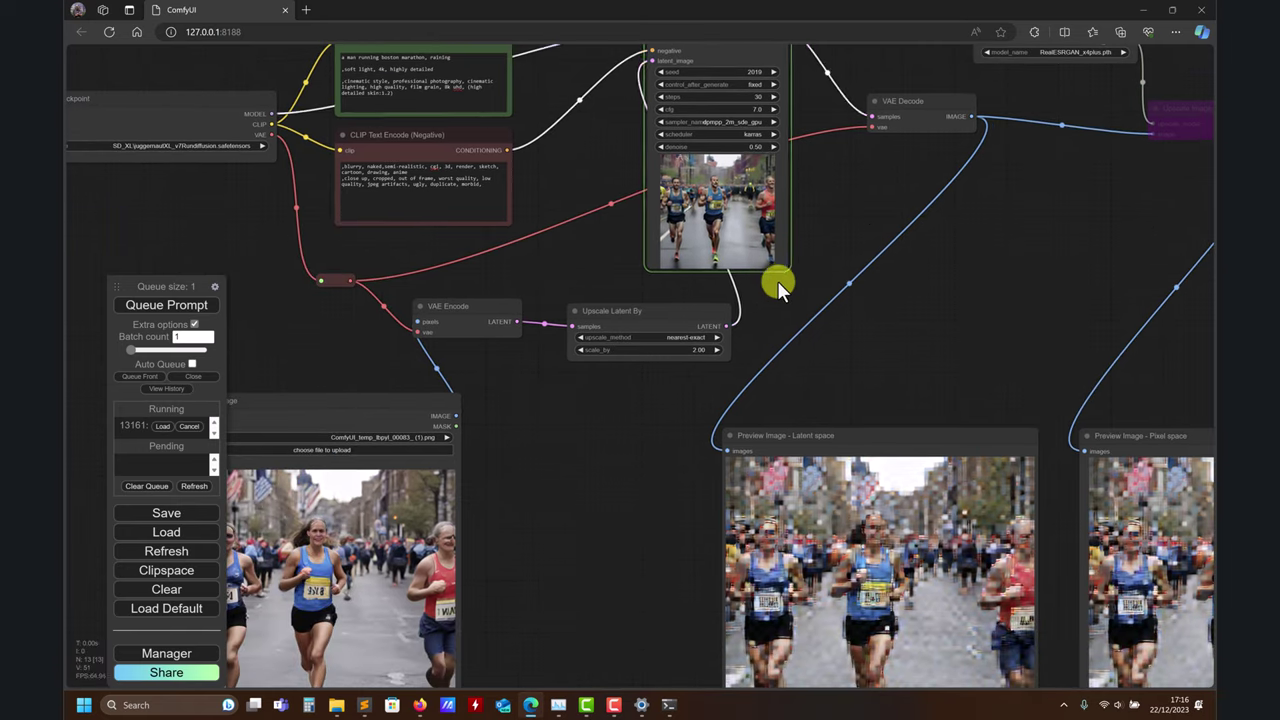
left_click_drag(649, 433, 640, 557)
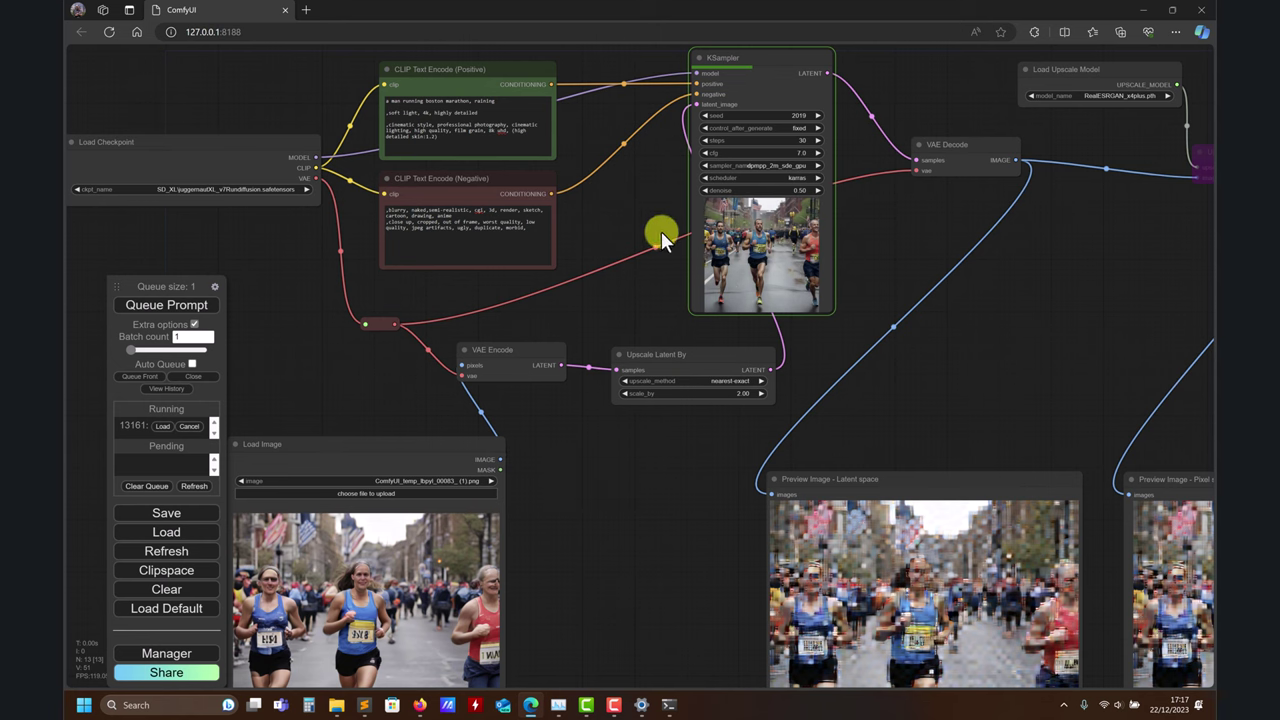
left_click_drag(1016, 366, 854, 363)
left_click_drag(1063, 440, 972, 409)
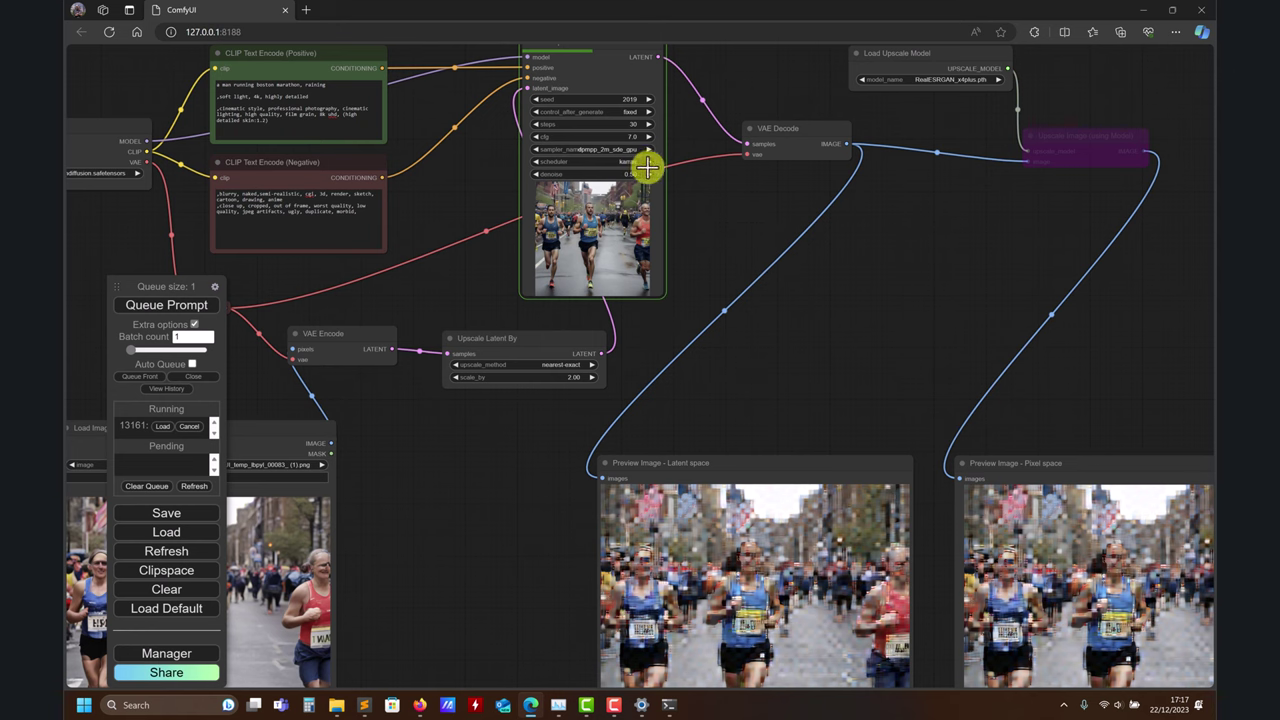
left_click_drag(715, 204, 709, 231)
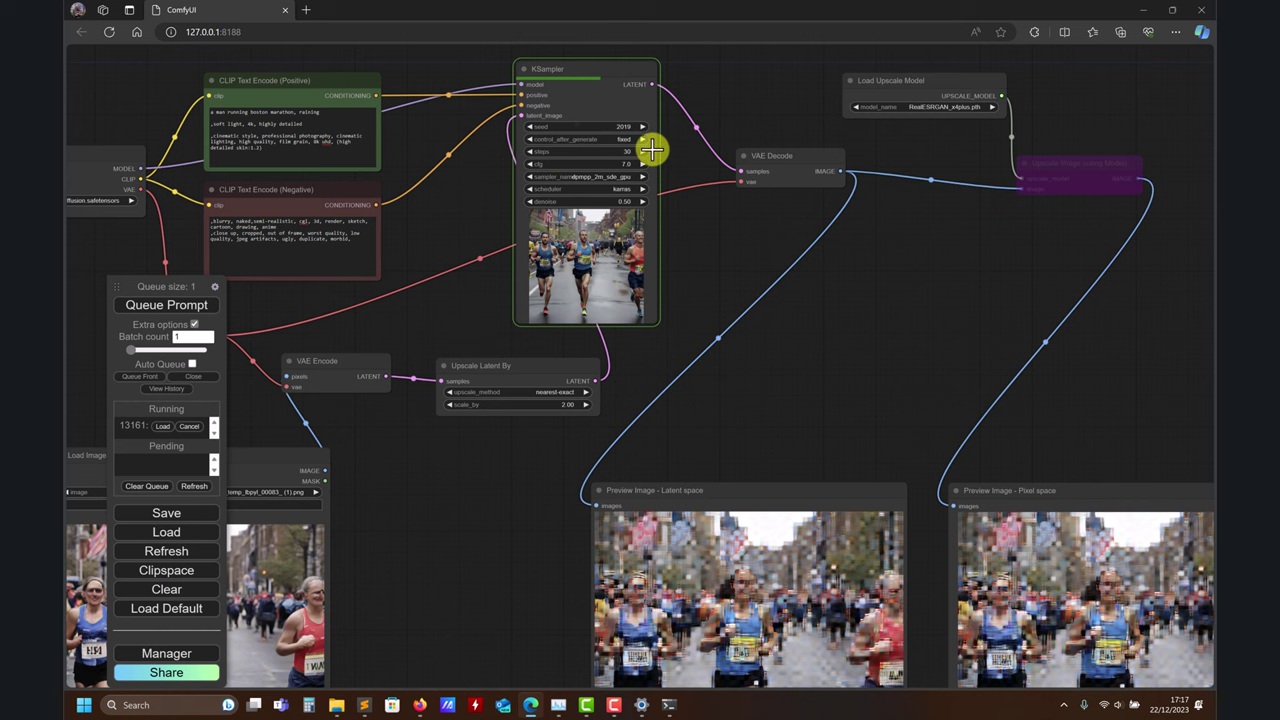
left_click_drag(773, 404, 868, 390)
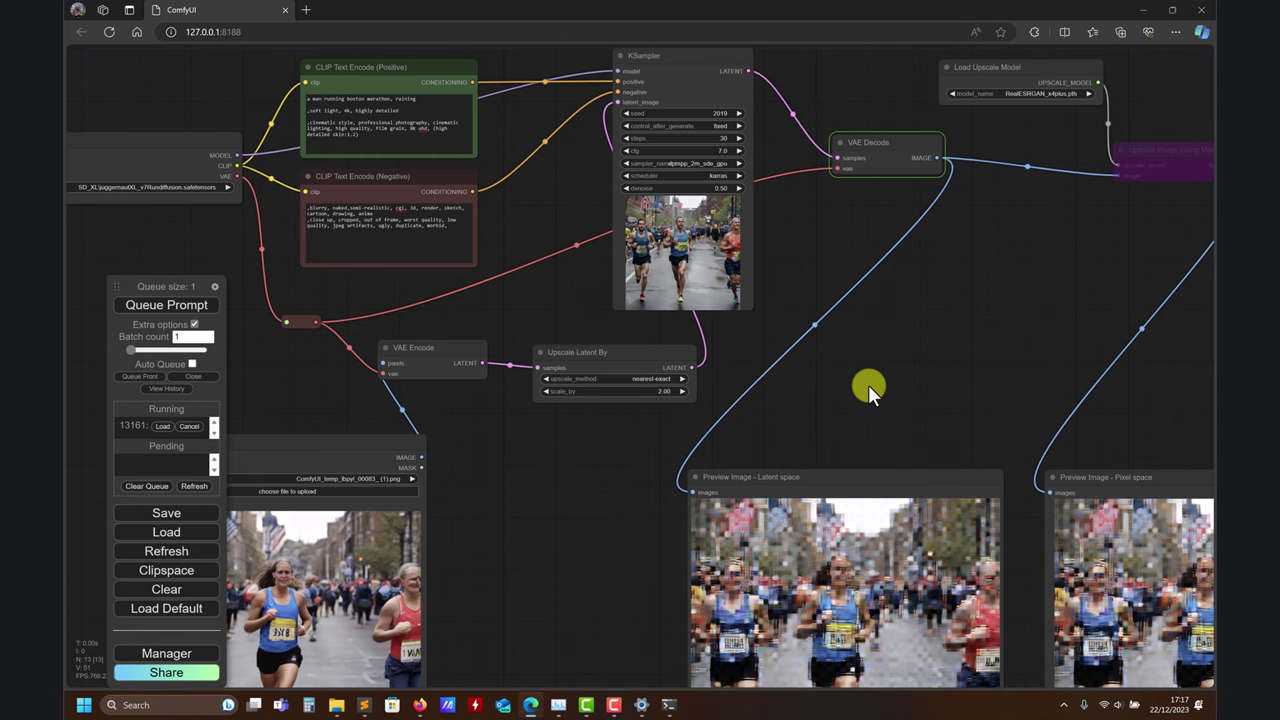
- Examine the finished 0.5-denoise images in the Latent space and Pixel space previews
left_click_drag(868, 384, 802, 332)
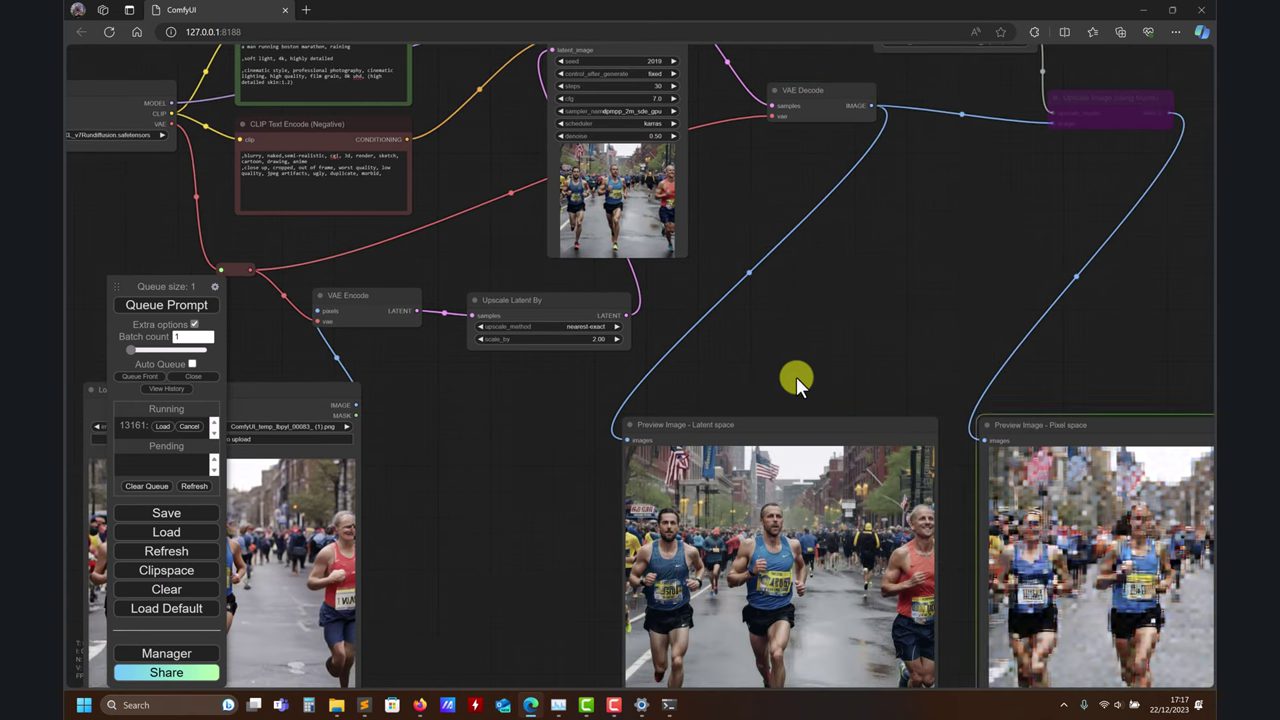
left_click_drag(795, 376, 803, 235)
left_click_drag(884, 172, 747, 362)
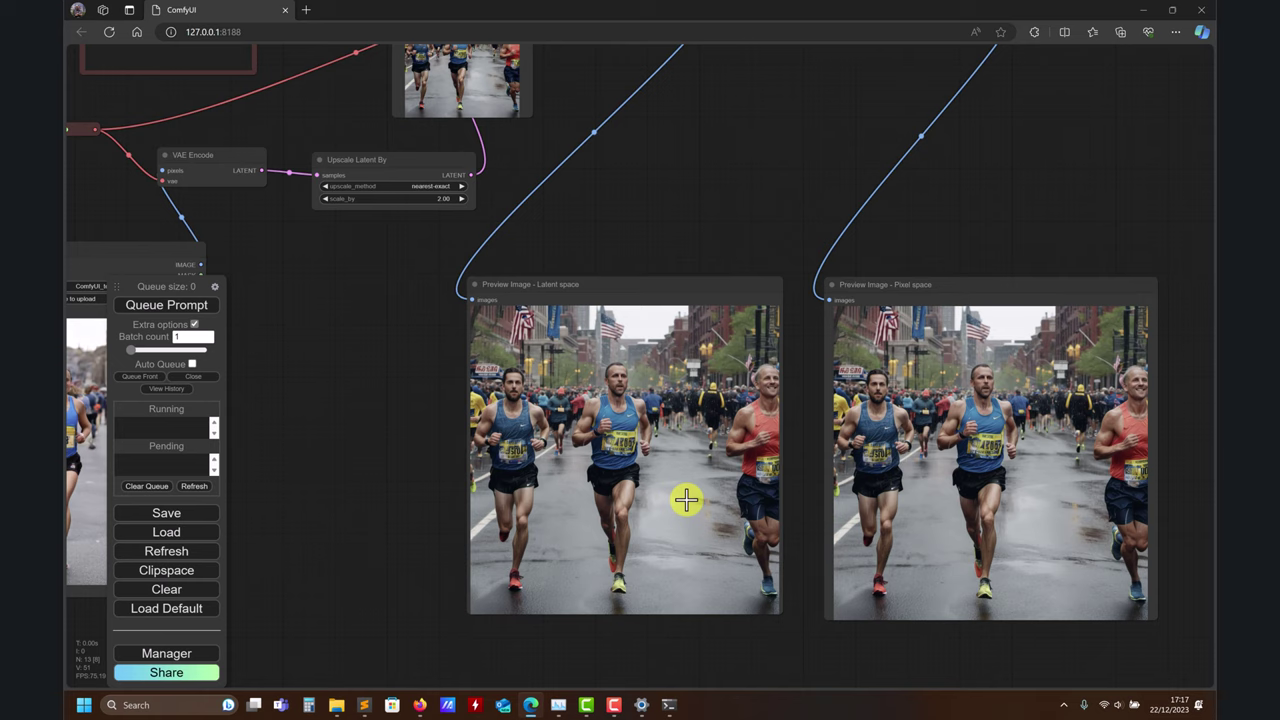
left_click_drag(766, 220, 733, 169)
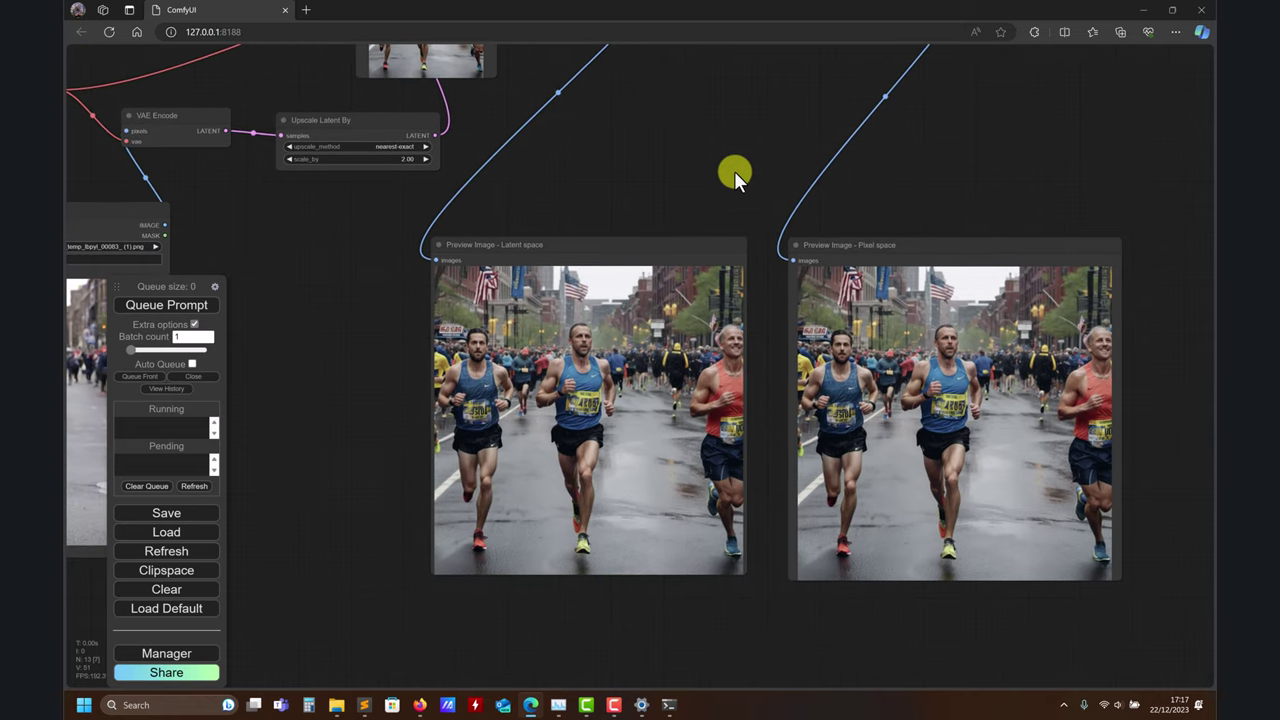
left_click_drag(726, 176, 726, 178)
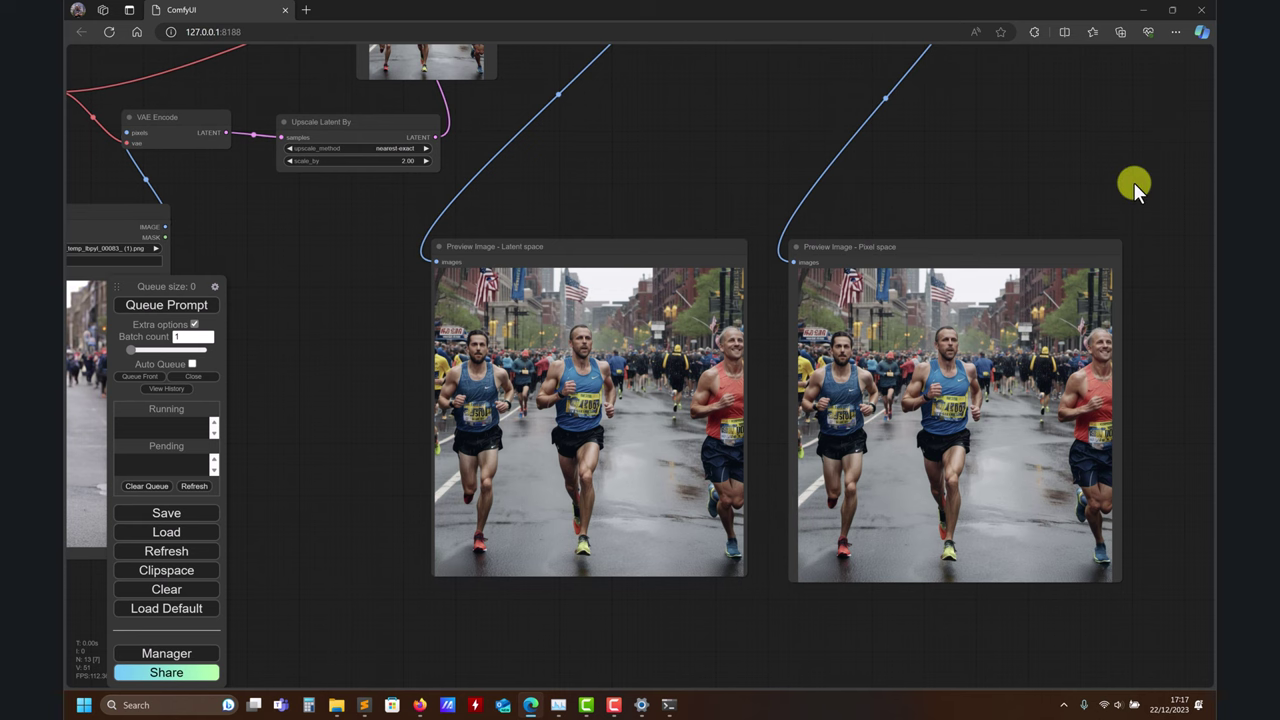
left_click_drag(1134, 186, 893, 201)
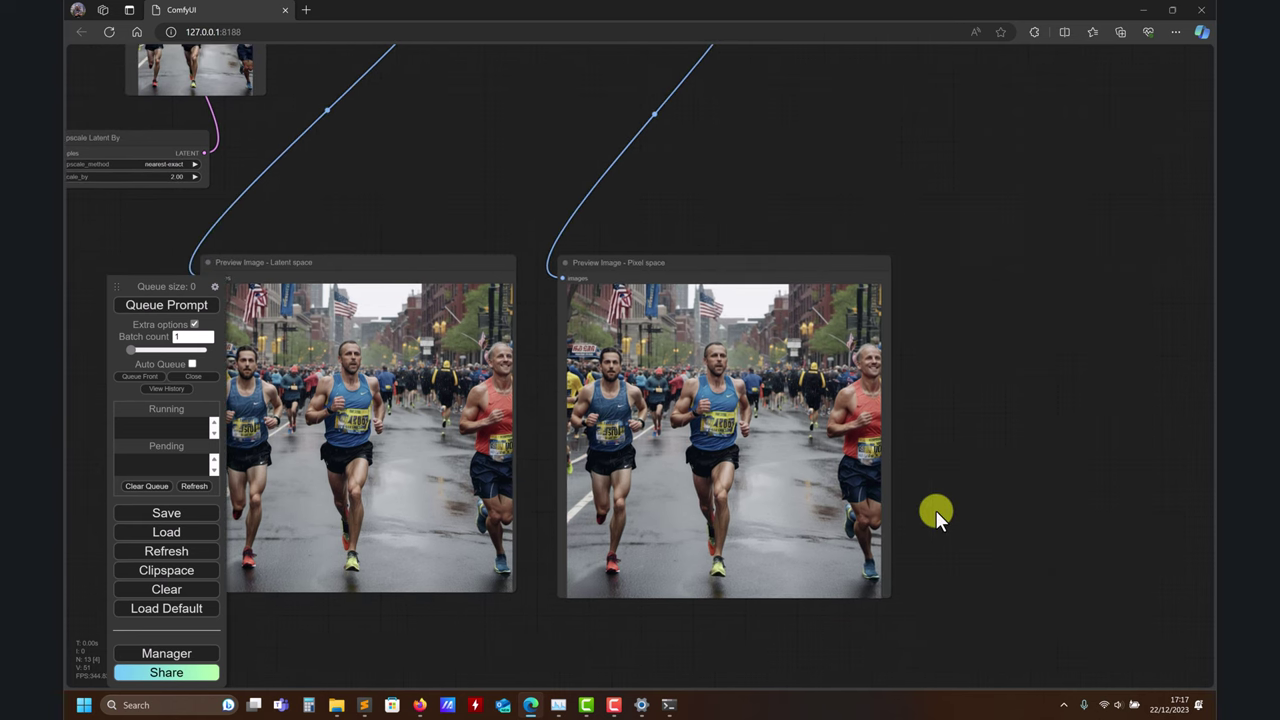
left_click_drag(937, 517, 975, 367)
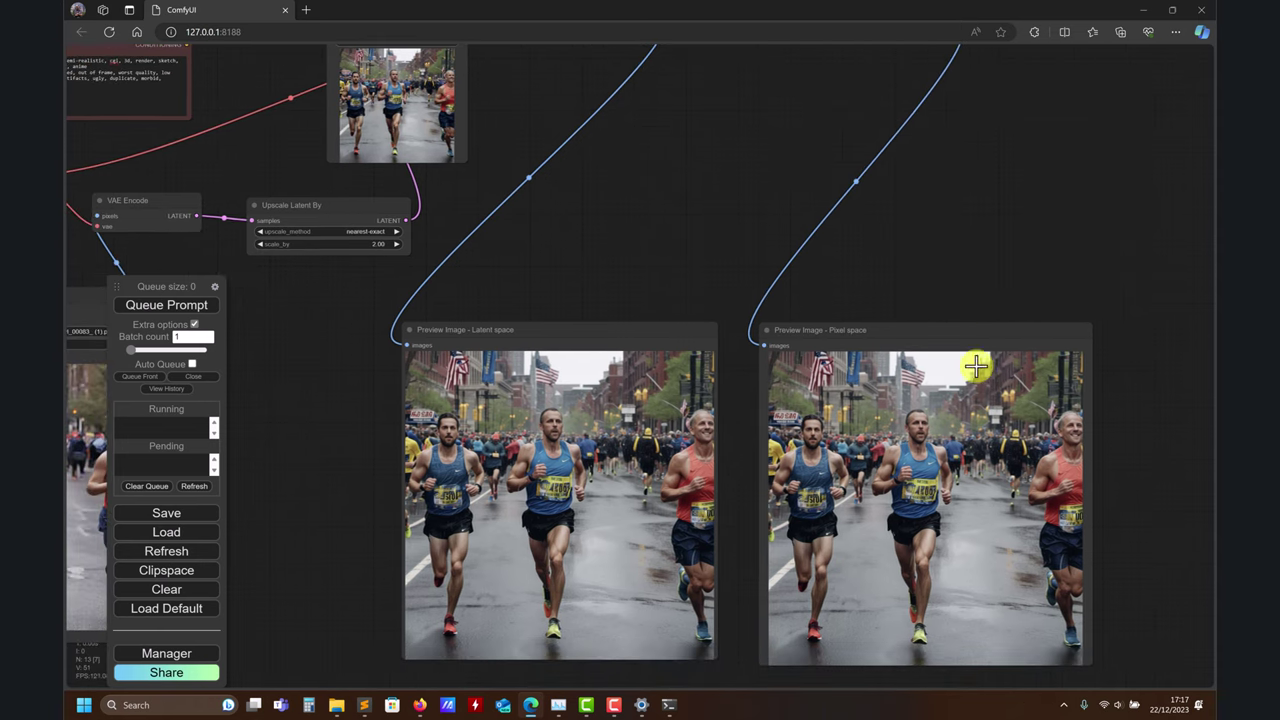
- Compare the runners' legs, shoes and wet road at close range in the Latent space and Pixel space previews
scroll(752, 610, "up", 10)
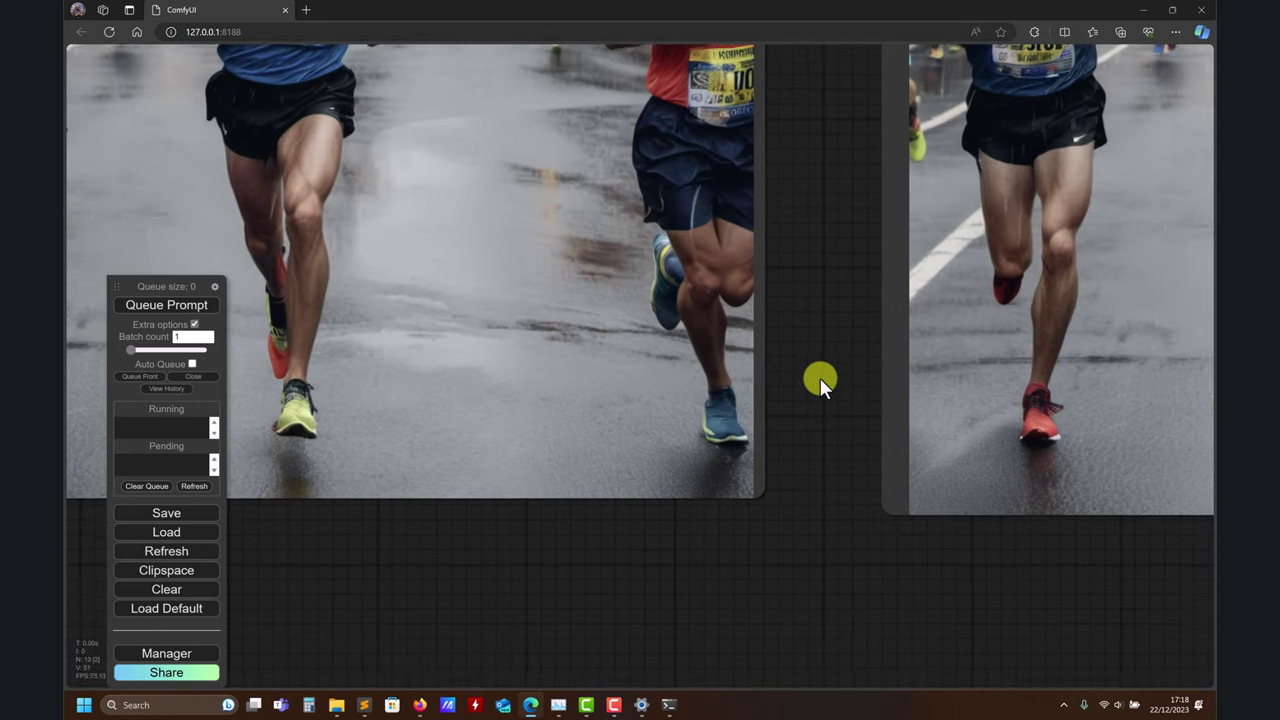
left_click_drag(820, 378, 971, 374)
scroll(534, 574, "up", 2)
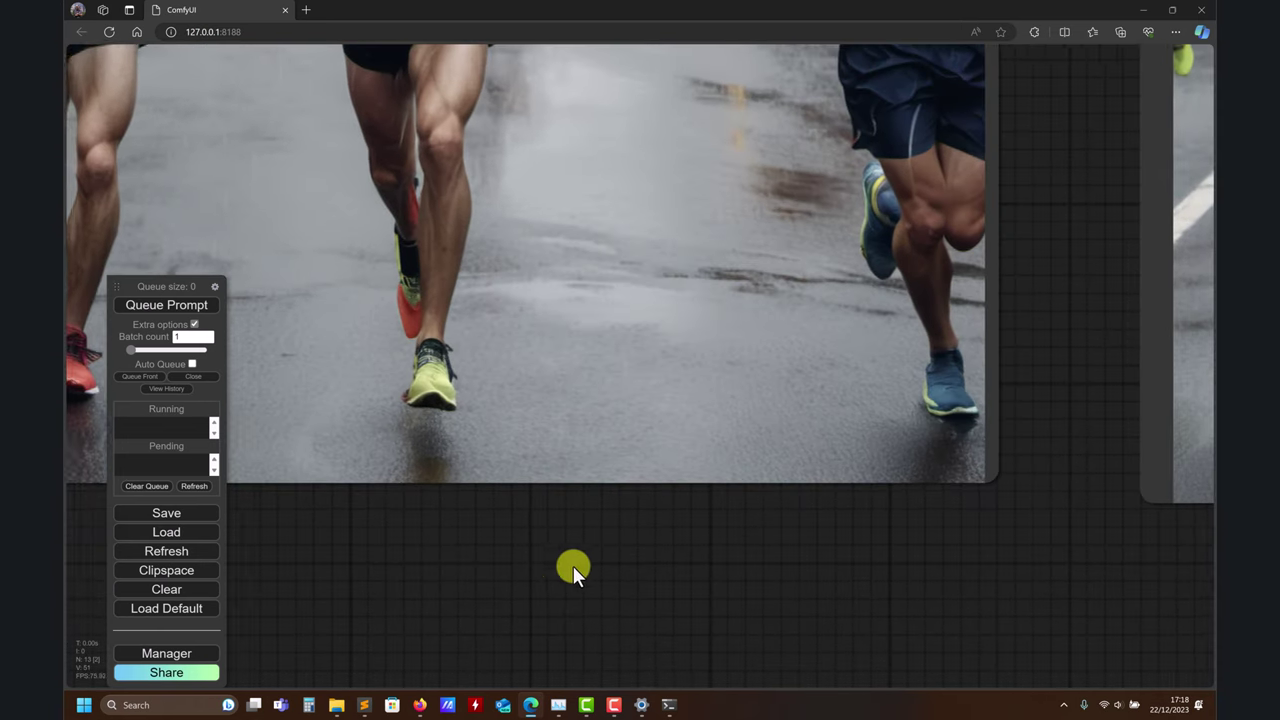
left_click_drag(574, 569, 605, 580)
scroll(600, 574, "up", 4)
left_click_drag(850, 640, 403, 571)
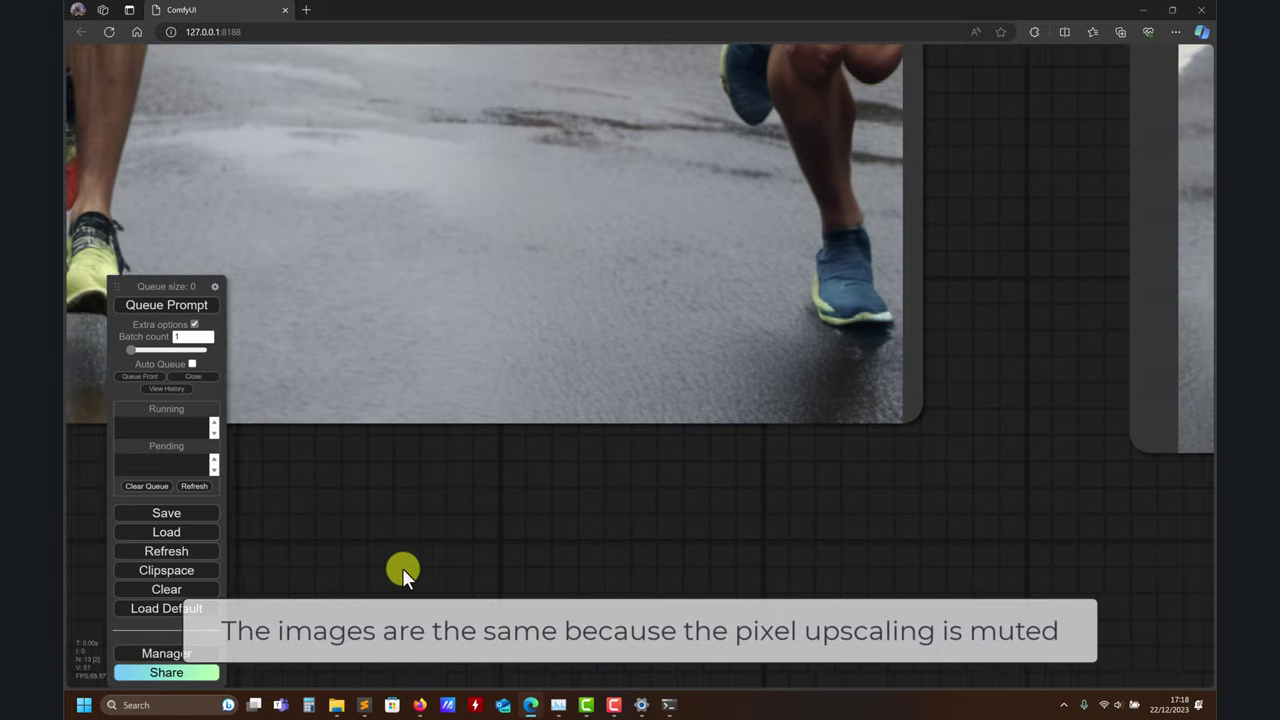
scroll(615, 575, "down", 4)
left_click_drag(850, 577, 314, 580)
left_click_drag(440, 556, 1031, 549)
left_click_drag(762, 583, 751, 580)
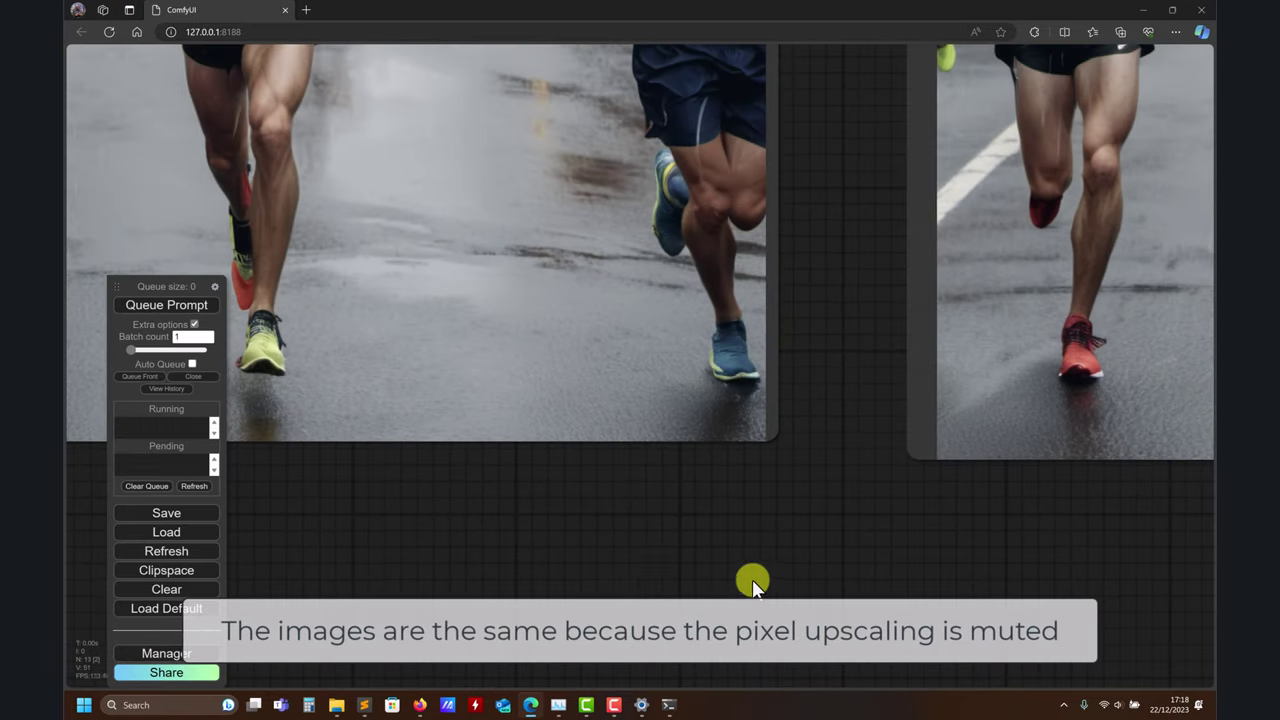
left_click_drag(597, 564, 597, 592)
scroll(689, 571, "down", 1)
scroll(688, 572, "right", 1)
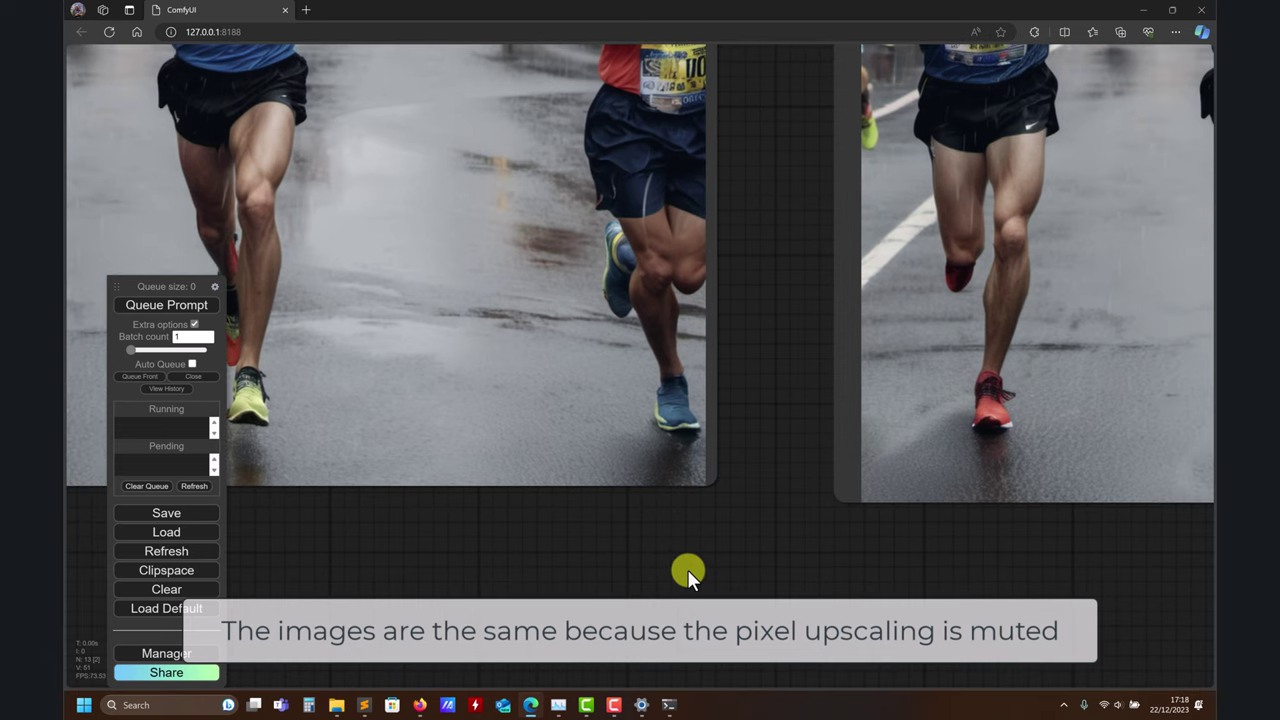
- Move the floating queue menu between the two preview nodes and compare both full images
left_click_drag(165, 290, 701, 227)
scroll(430, 650, "down", 4)
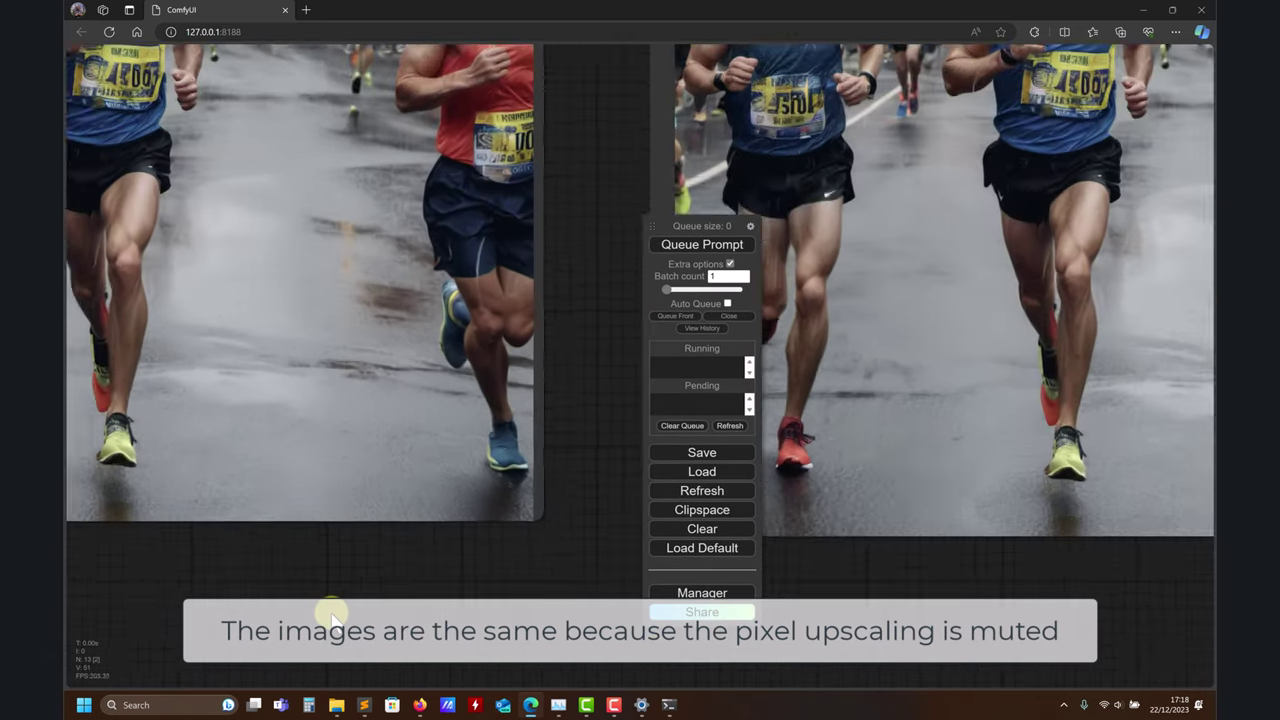
scroll(400, 625, "up", 1)
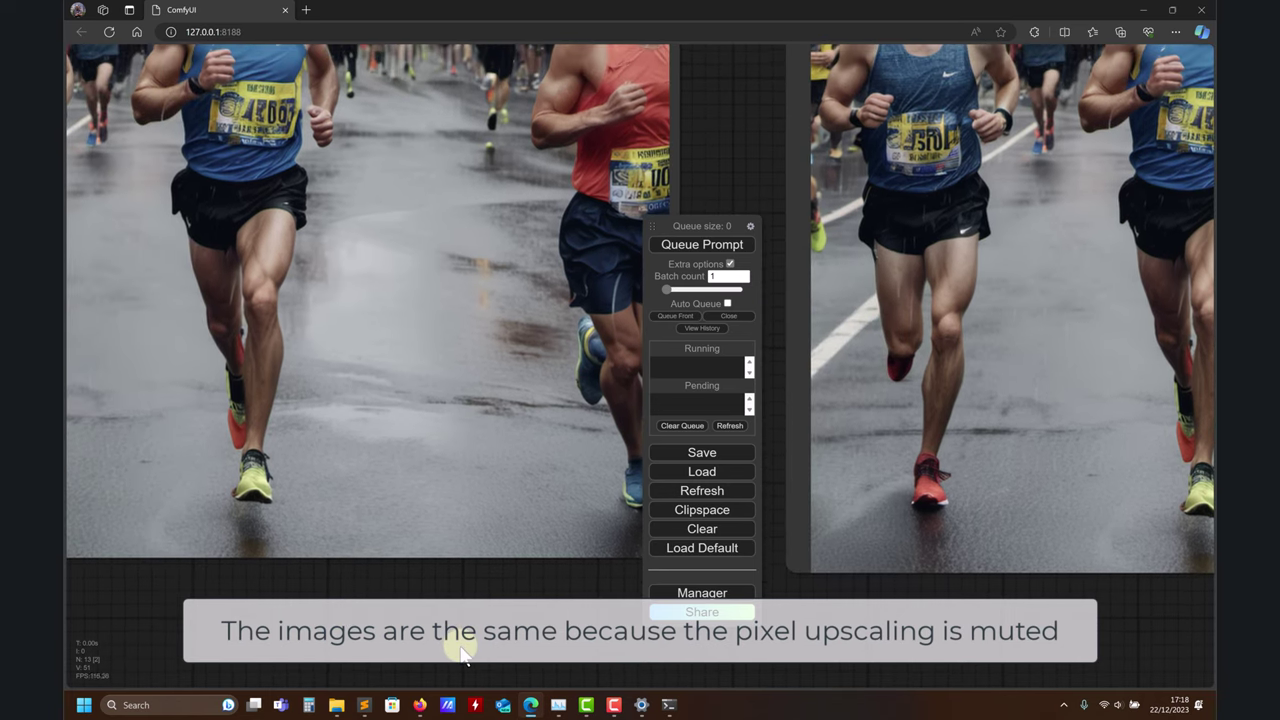
scroll(190, 545, "up", 3)
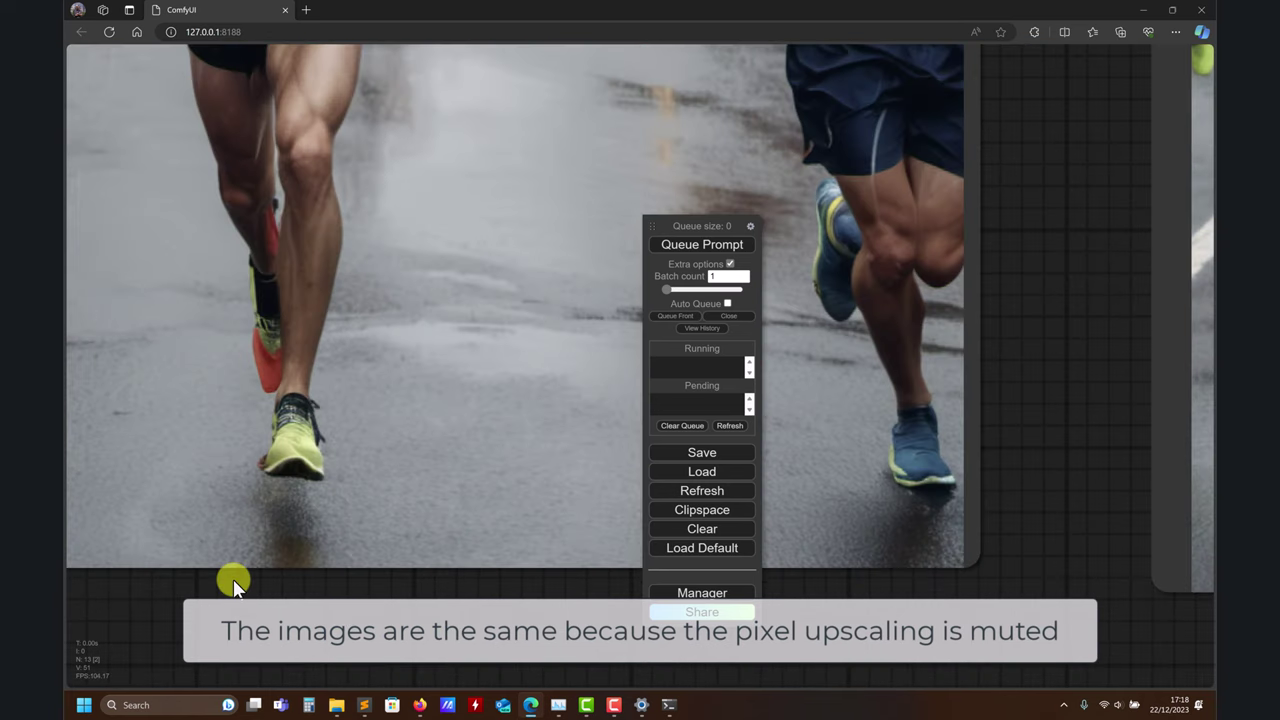
left_click_drag(234, 583, 943, 573)
scroll(1032, 565, "down", 5)
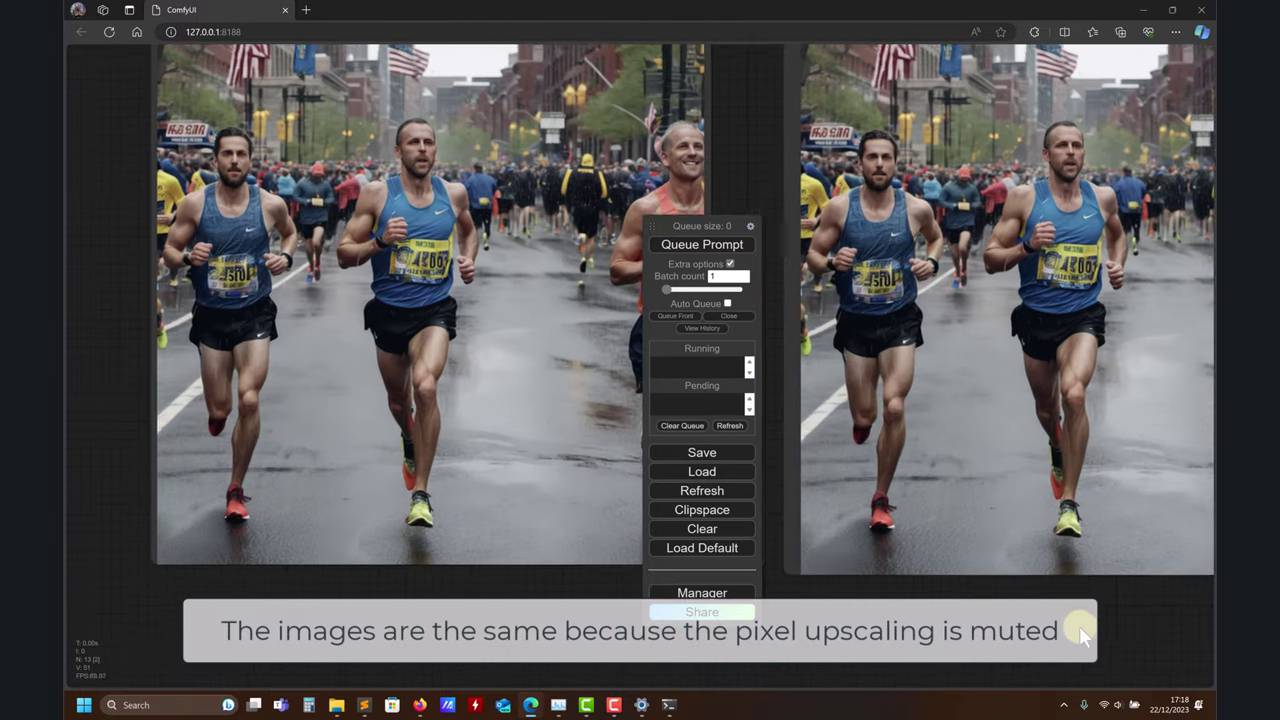
left_click_drag(1079, 626, 1135, 632)
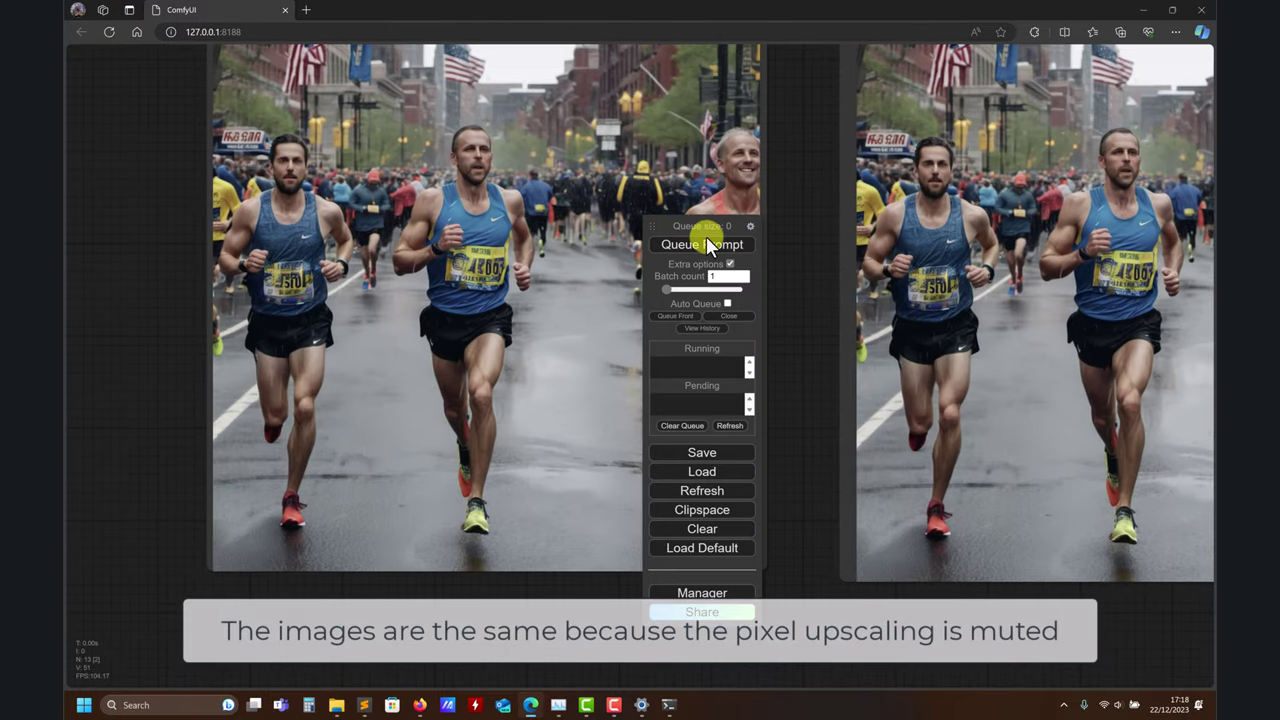
scroll(307, 568, "down", 3)
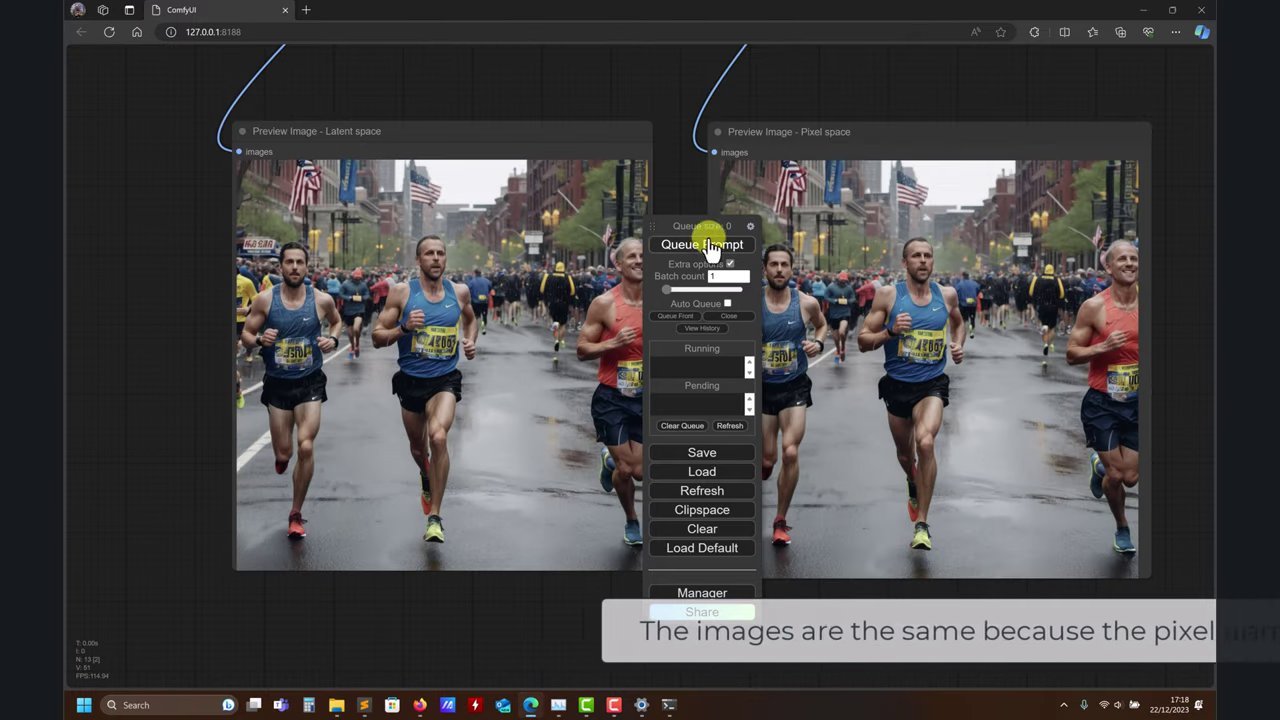
- Move the floating queue menu clear of the previews and place the Load Image node beside the Latent space preview
left_click_drag(709, 228, 201, 276)
scroll(527, 583, "down", 2)
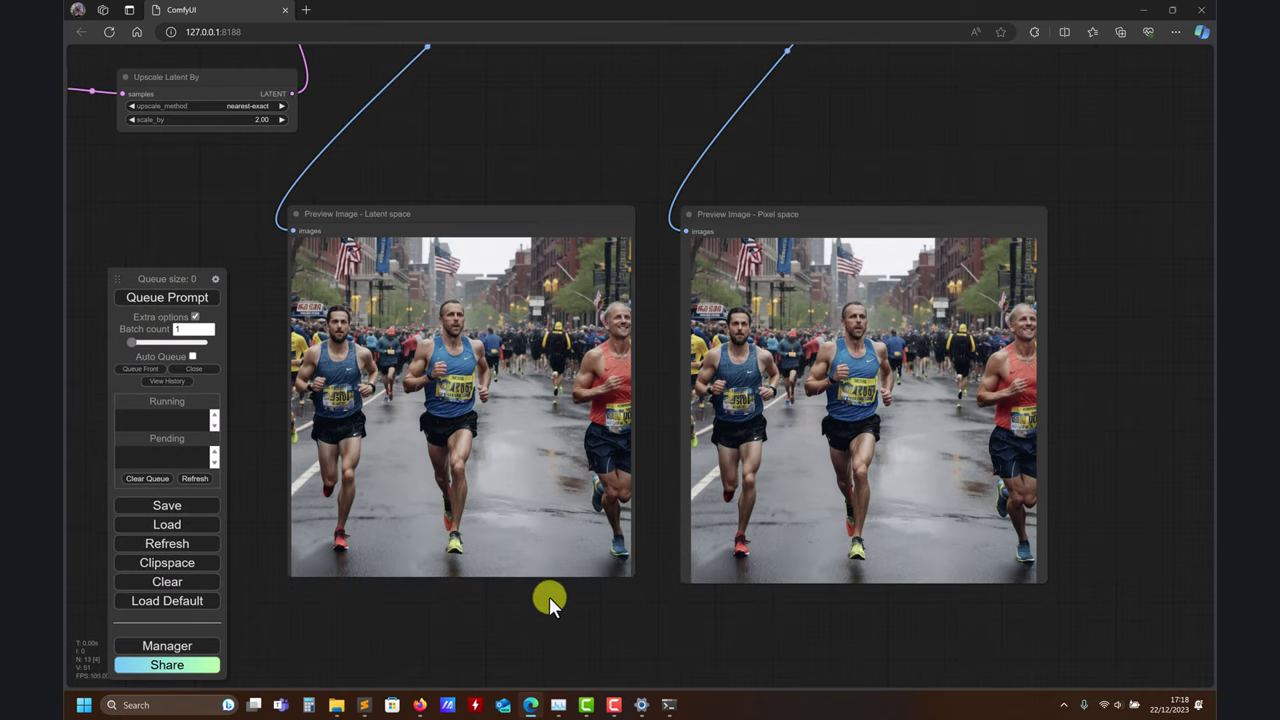
left_click_drag(549, 596, 1057, 524)
scroll(586, 512, "down", 3)
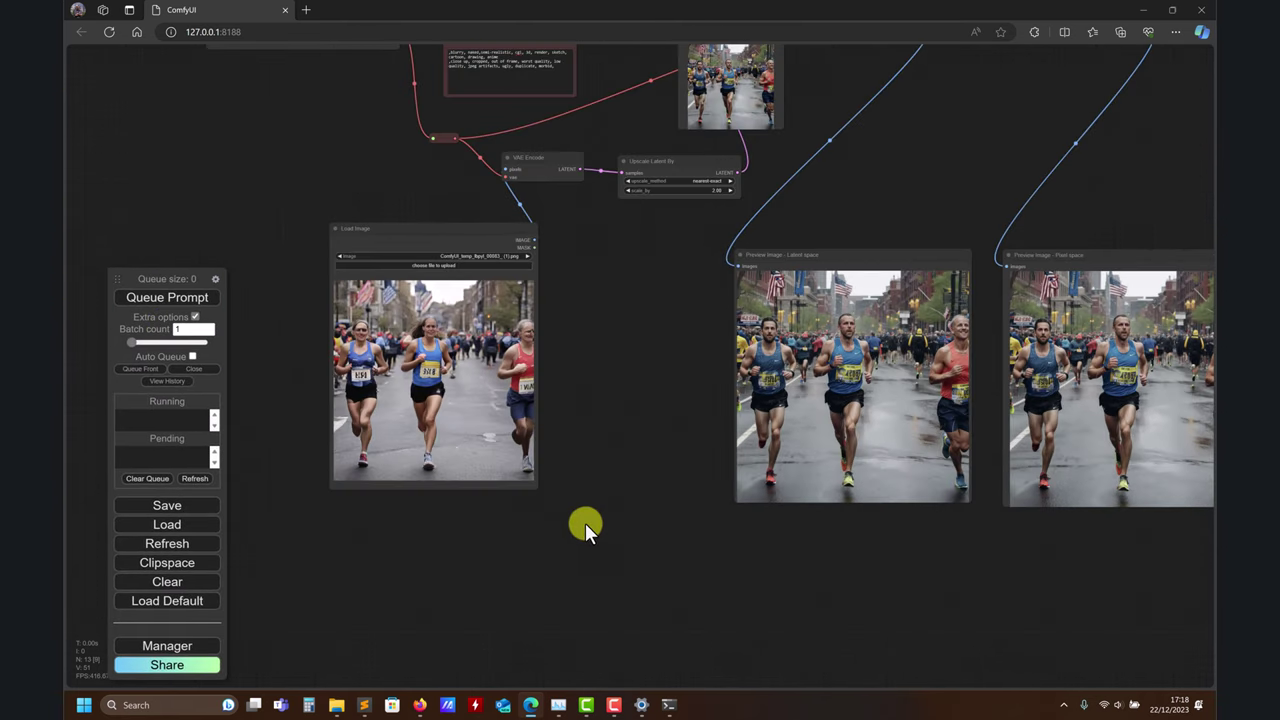
left_click_drag(586, 529, 514, 579)
scroll(515, 584, "down", 1)
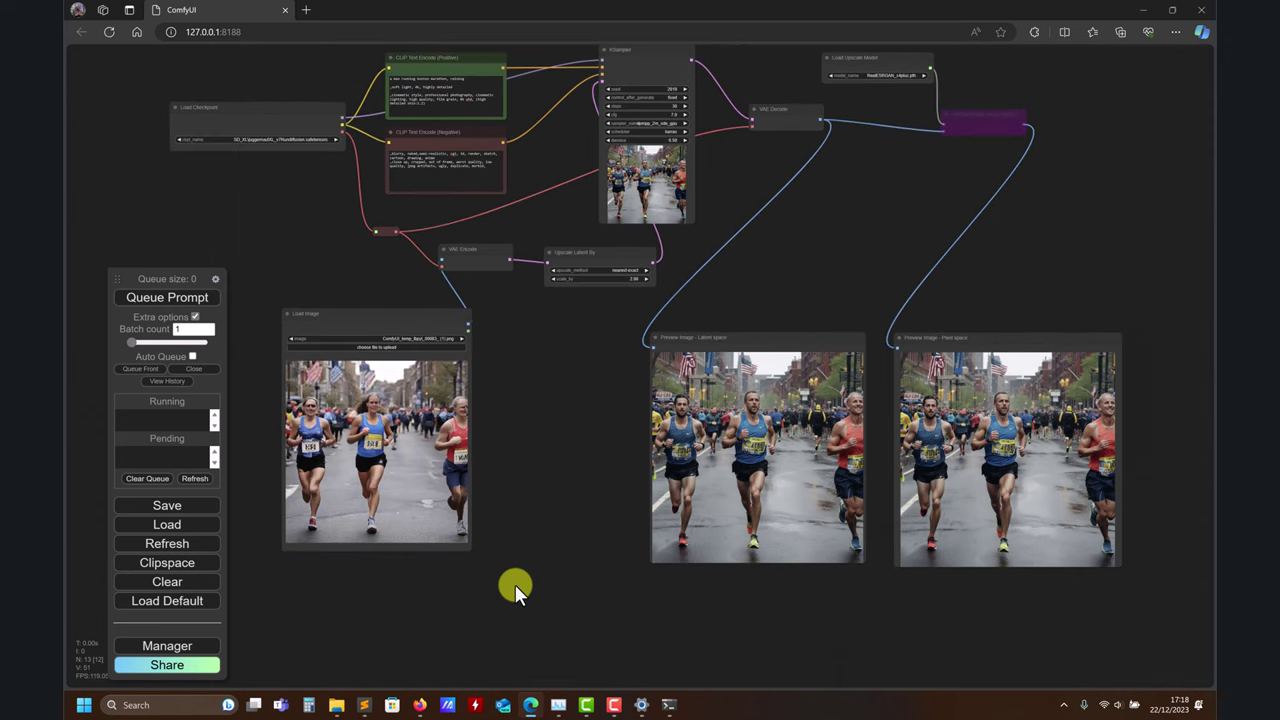
left_click_drag(460, 428, 608, 443)
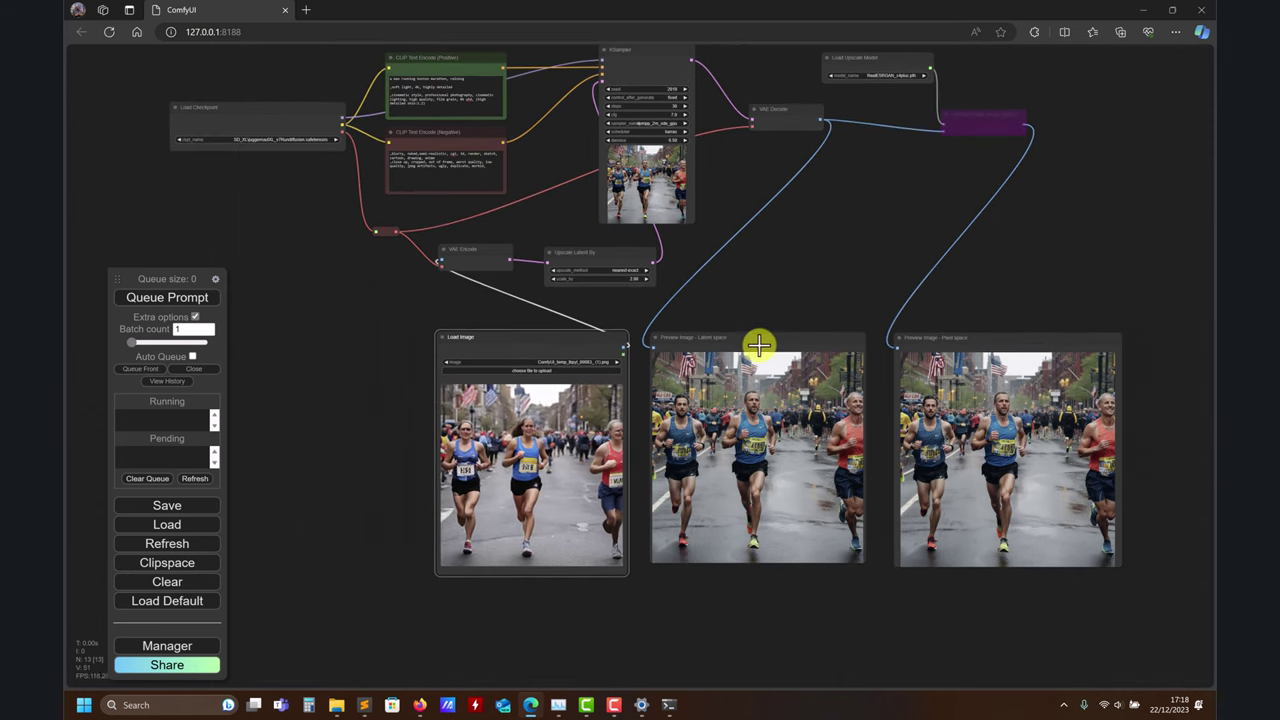
left_click_drag(757, 349, 763, 348)
left_click_drag(1003, 346, 985, 346)
- Change the first line of the positive prompt to "two women running boston marathon" and queue the generation
left_click_drag(319, 260, 327, 283)
scroll(327, 283, "up", 5)
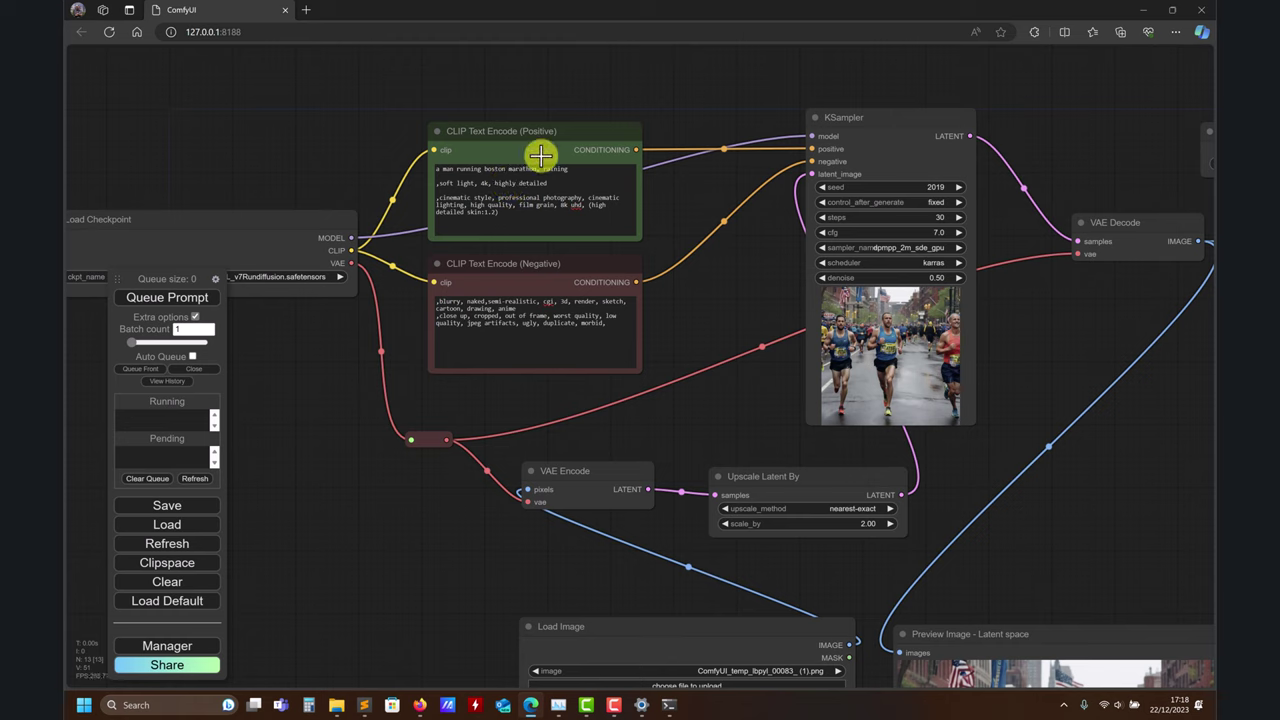
left_click(441, 168)
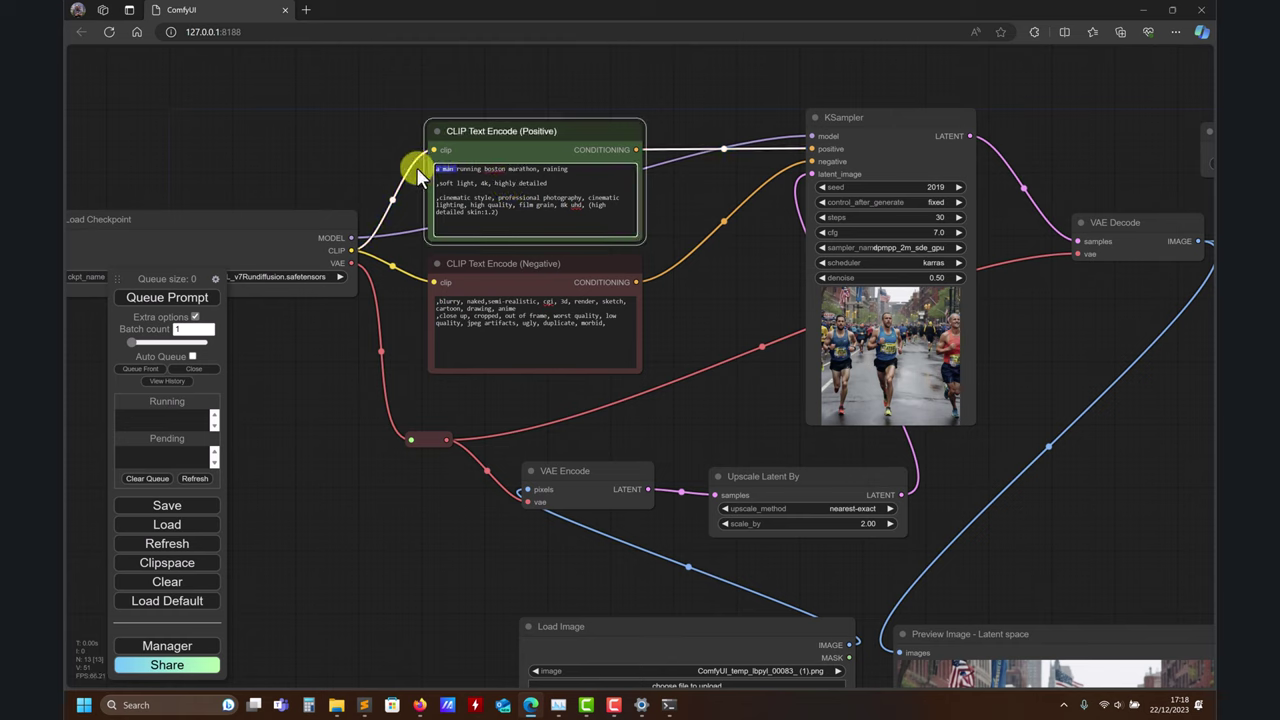
type("two women")
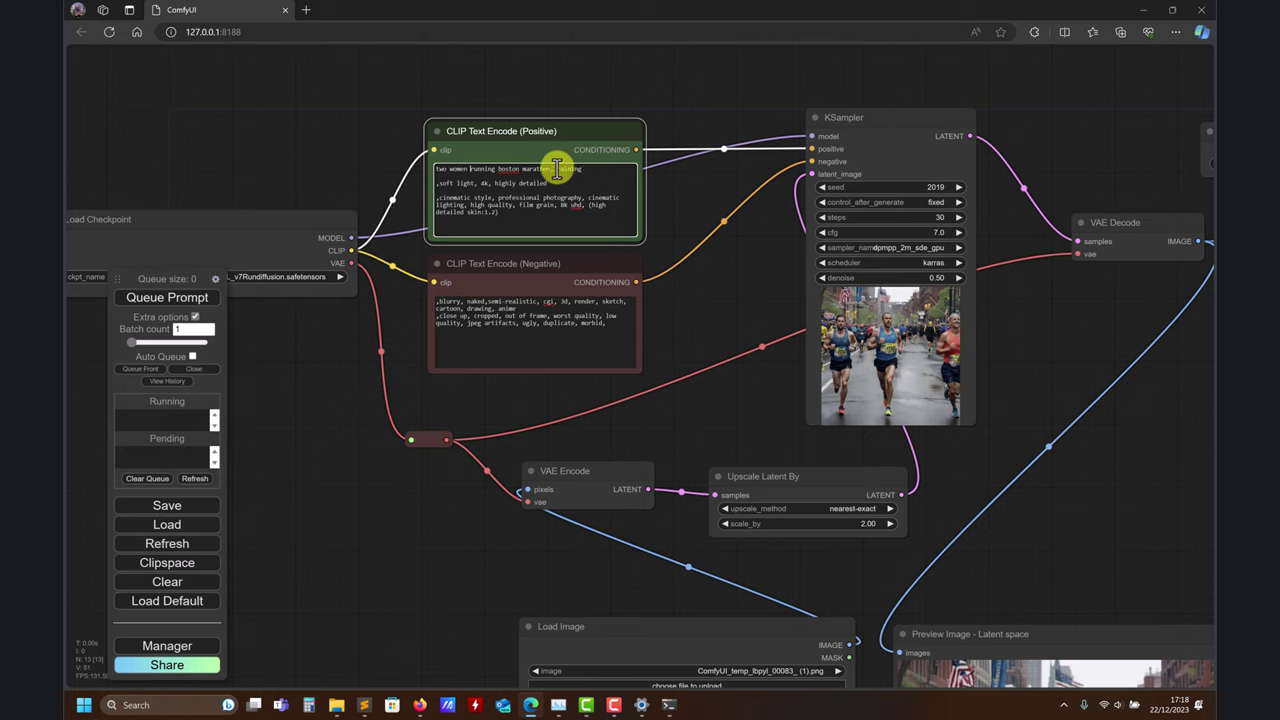
left_click_drag(557, 168, 614, 168)
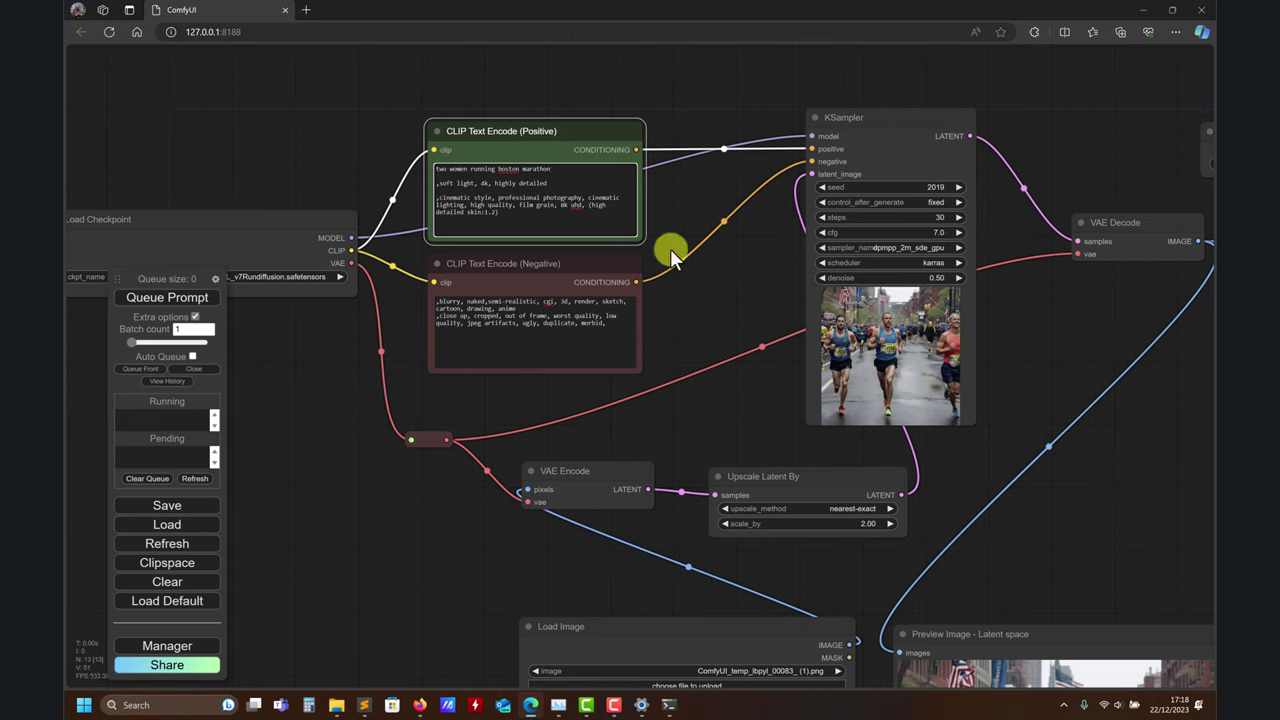
left_click(150, 304)
- Follow the two-women run in the KSampler's live preview and compare it with the loaded source image
left_click_drag(412, 579, 392, 445)
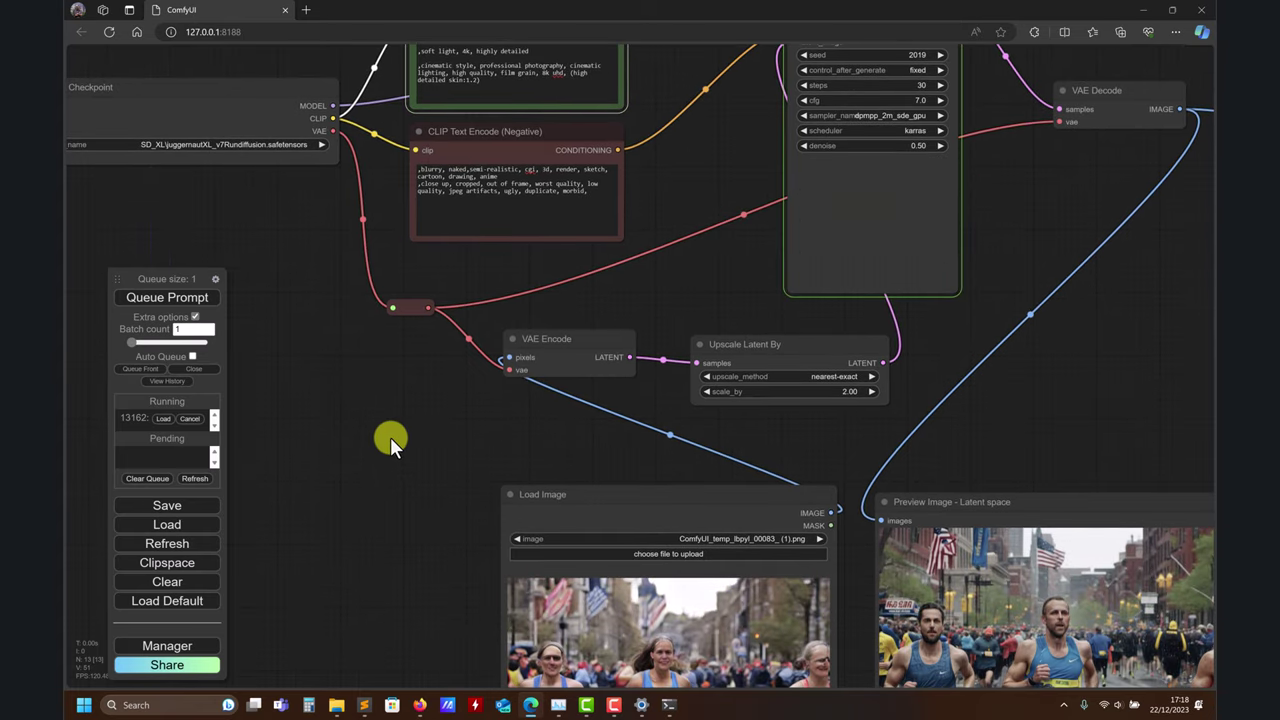
scroll(392, 440, "down", 5)
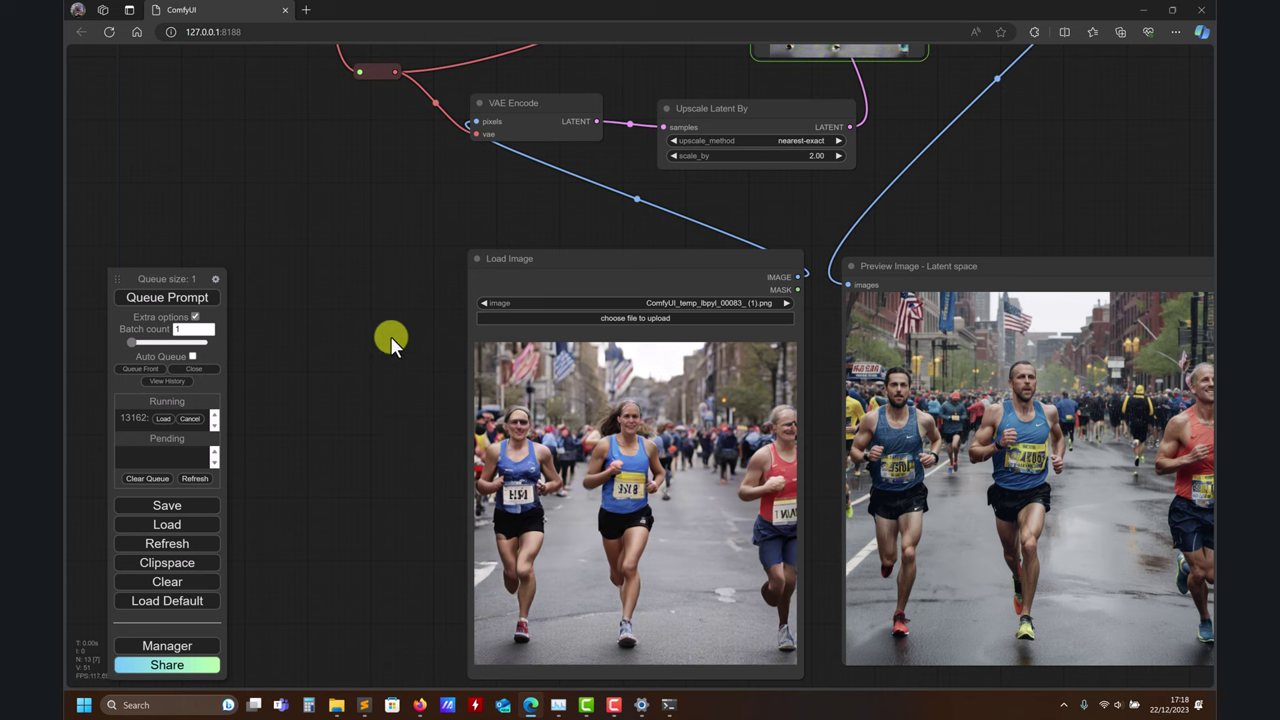
left_click_drag(391, 337, 390, 541)
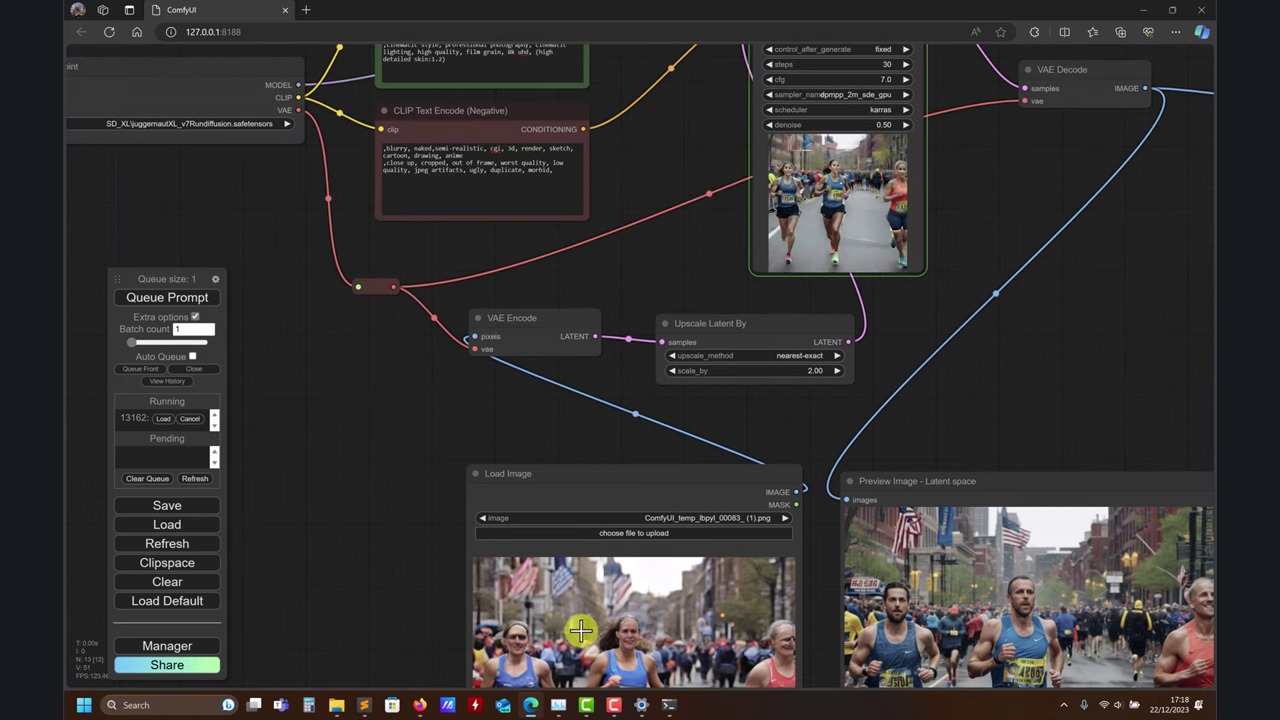
left_click_drag(319, 483, 286, 376)
scroll(432, 443, "up", 3)
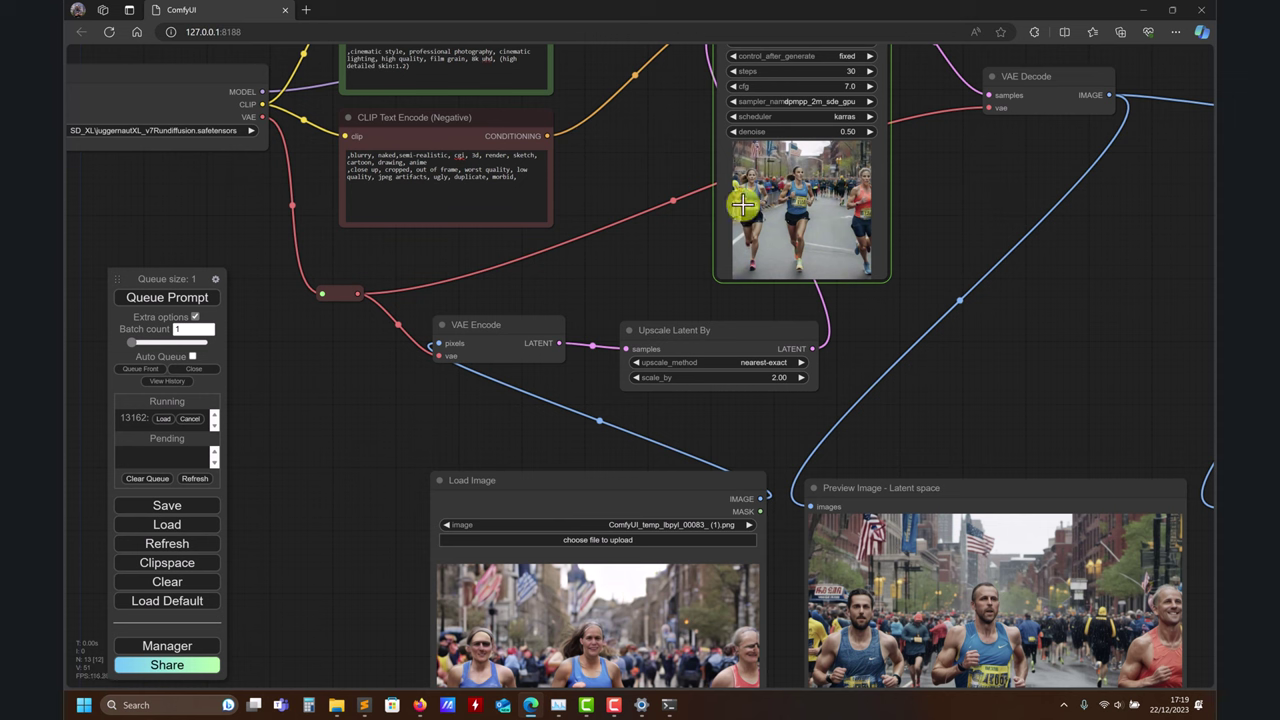
left_click_drag(651, 148, 708, 235)
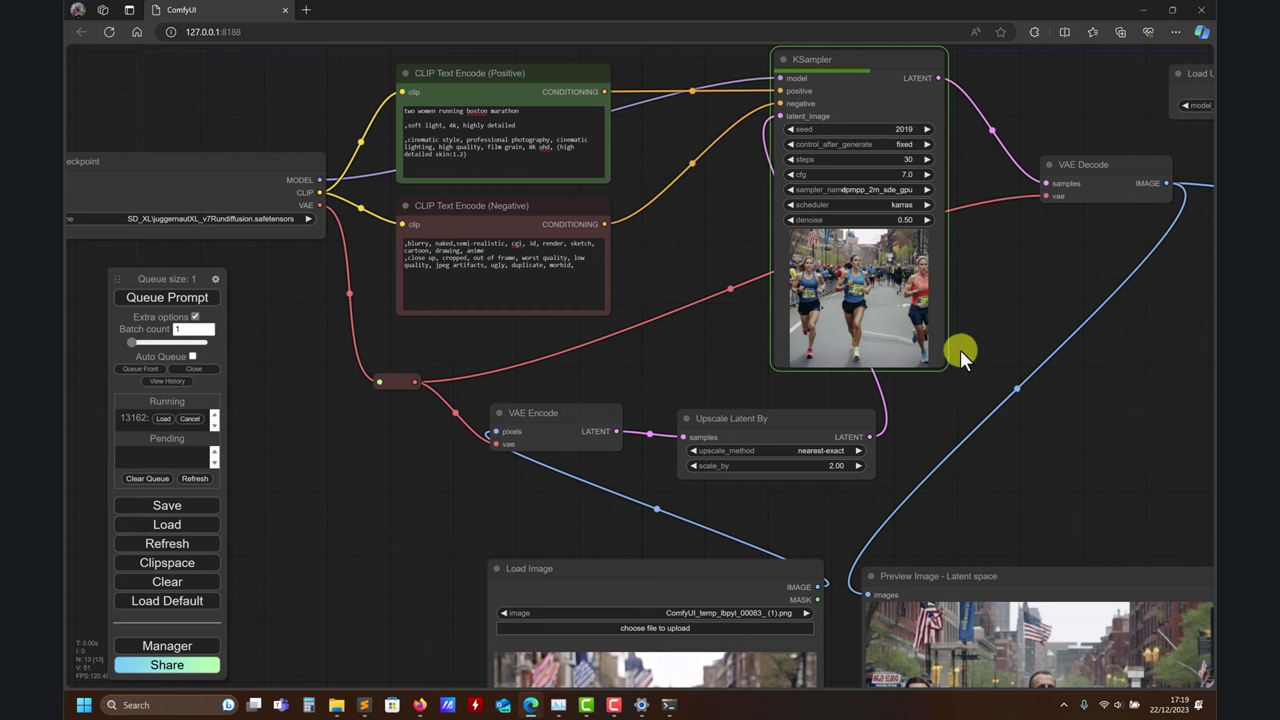
left_click_drag(962, 298, 862, 211)
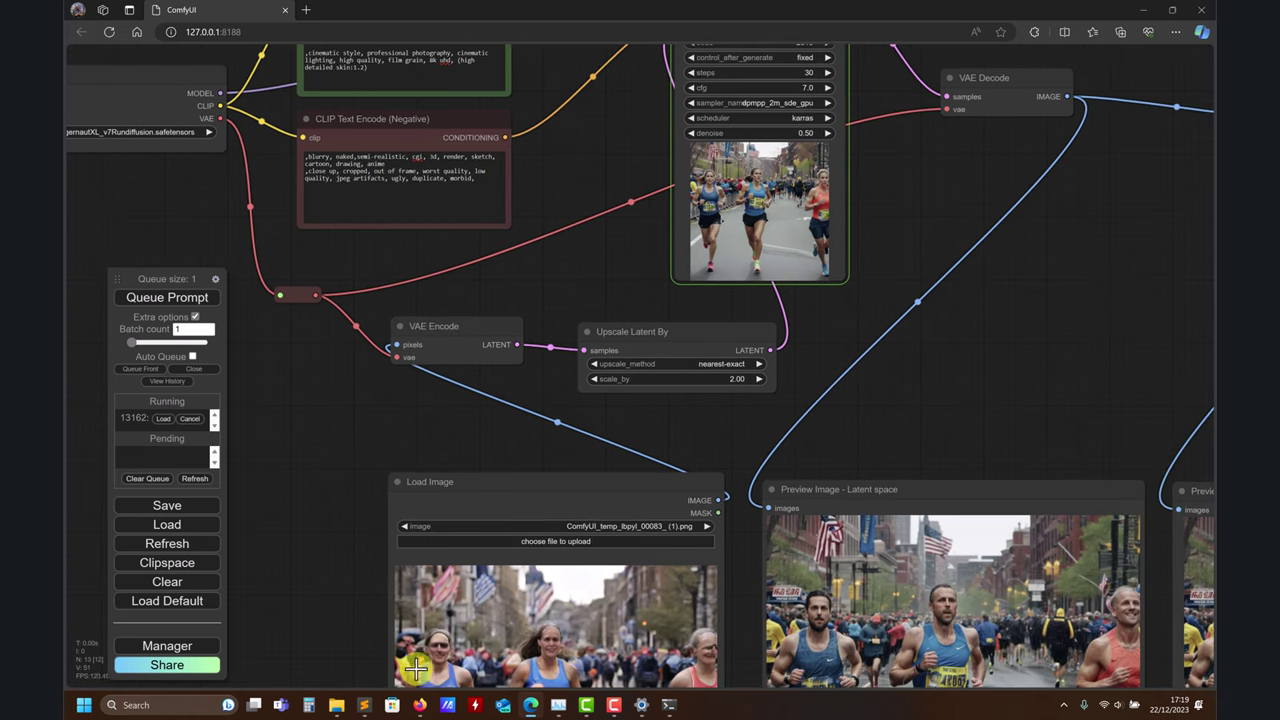
- Switch to prompts.txt in Sublime Text and examine the long NEGATIVE prompt that starts with "deformed iris, deformed pupils"
left_click(364, 705)
scroll(486, 440, "down", 2, "ctrl")
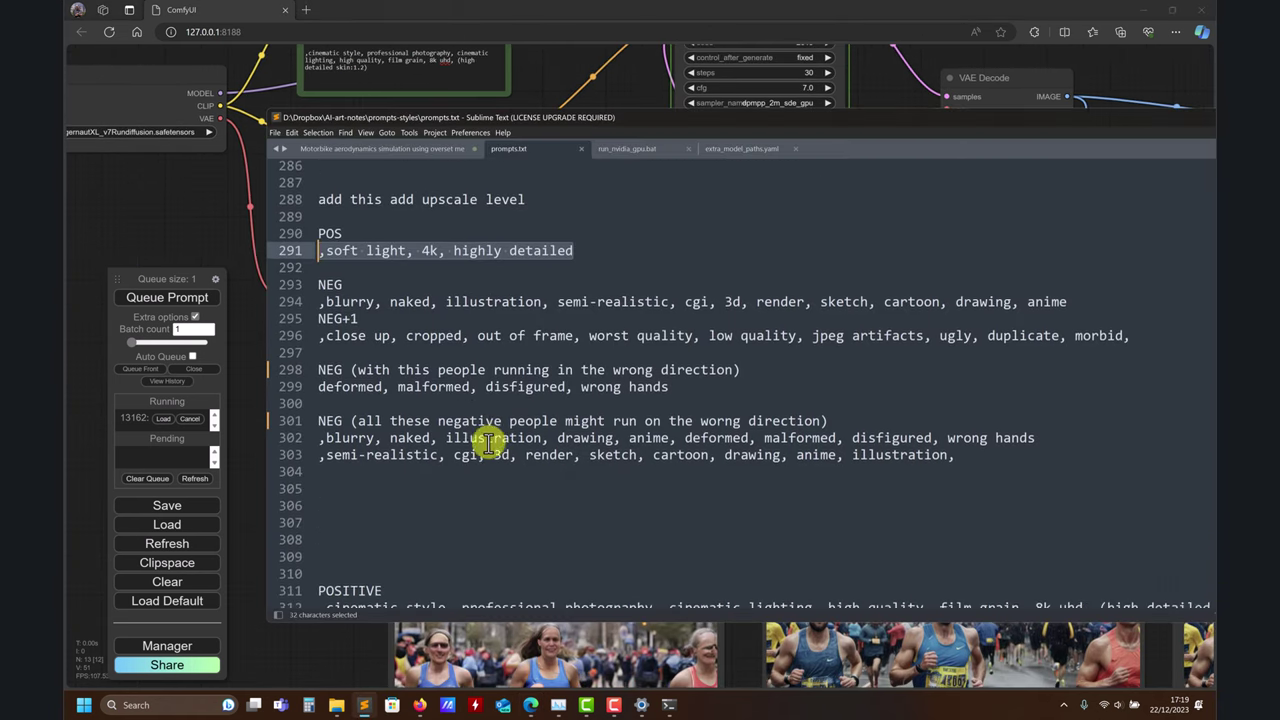
scroll(486, 445, "down", 7)
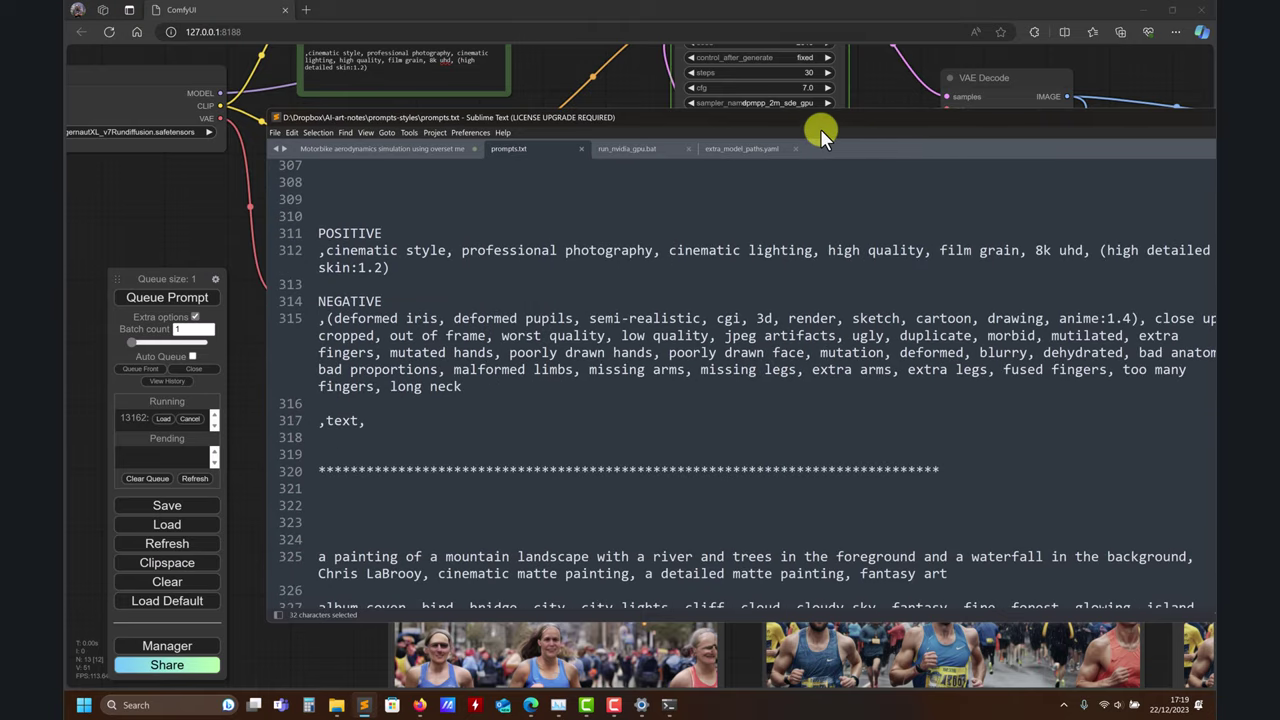
left_click_drag(820, 128, 662, 121)
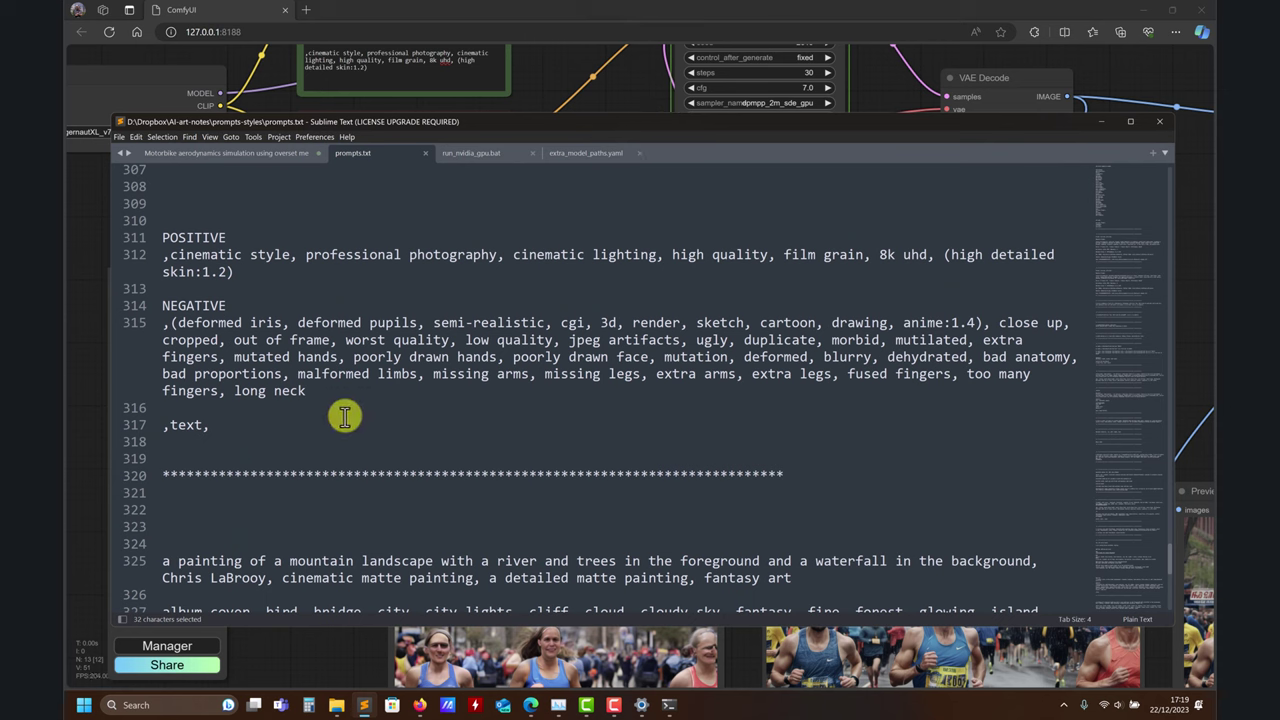
left_click_drag(314, 391, 160, 328)
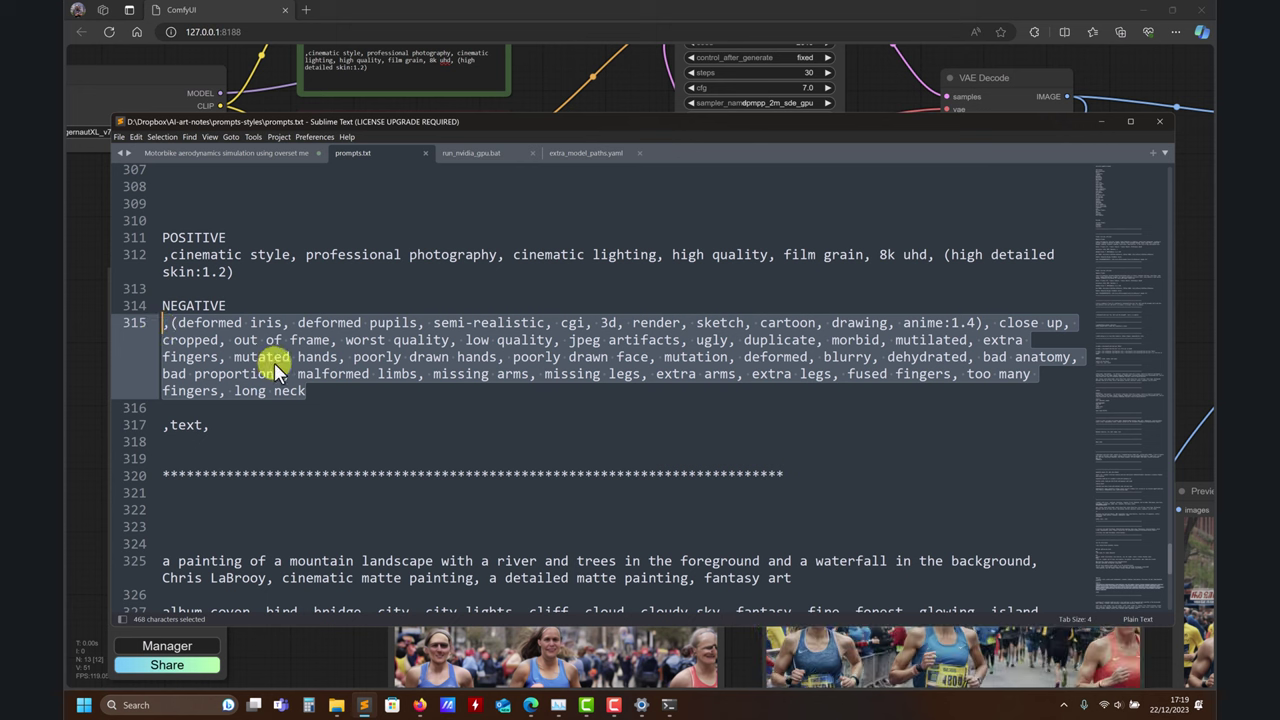
left_click(354, 416)
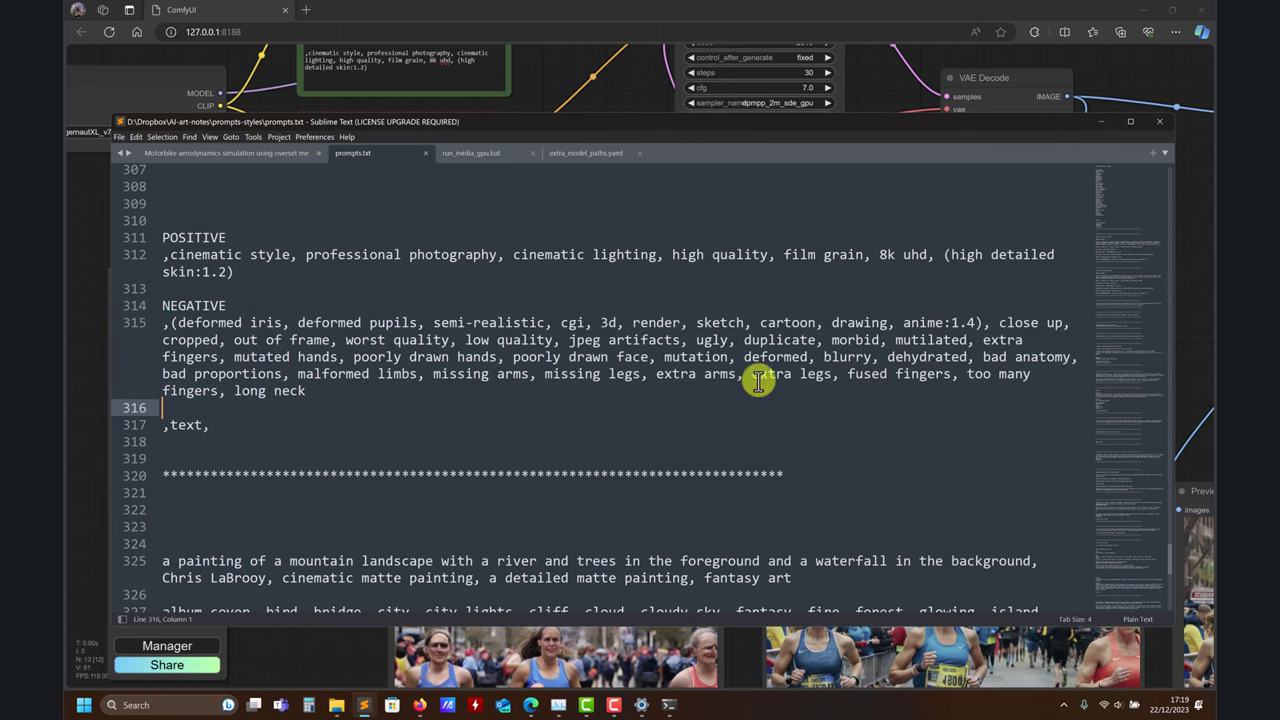
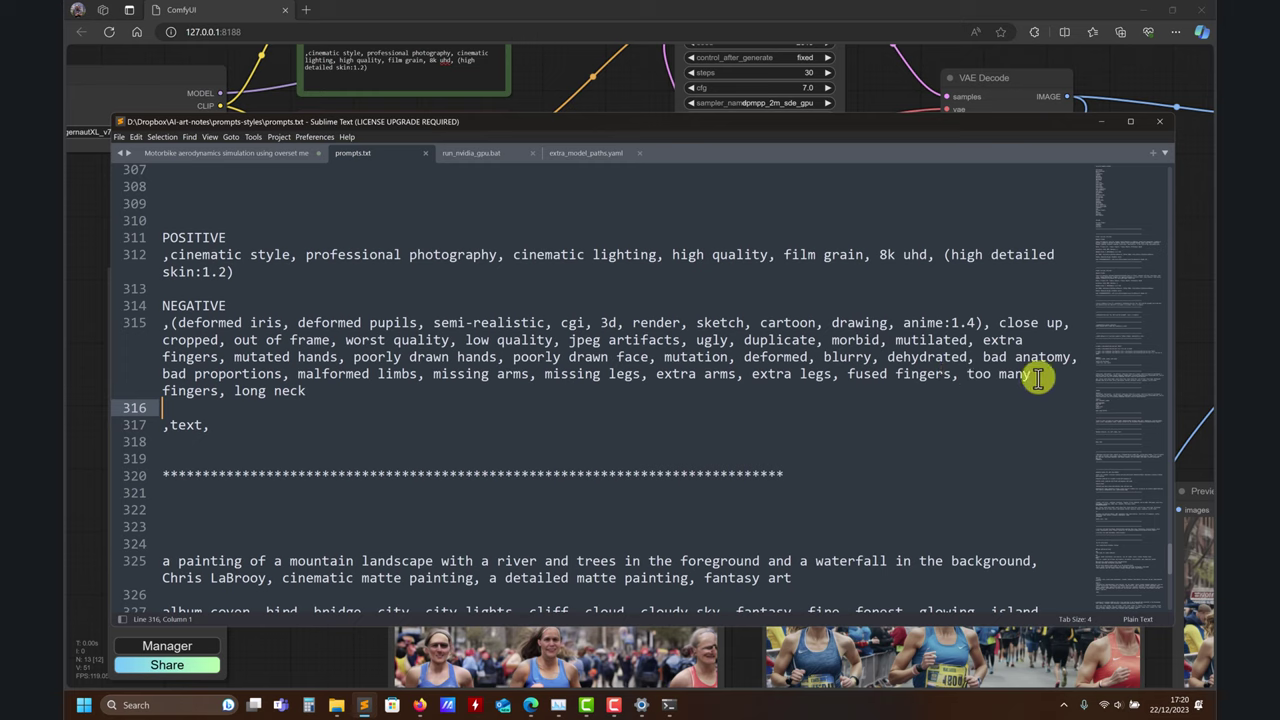
- Highlight the negative terms from "low quality" to "too many fingers", review the shorter upscale prompt notes and return to ComfyUI
left_click_drag(227, 391, 457, 340)
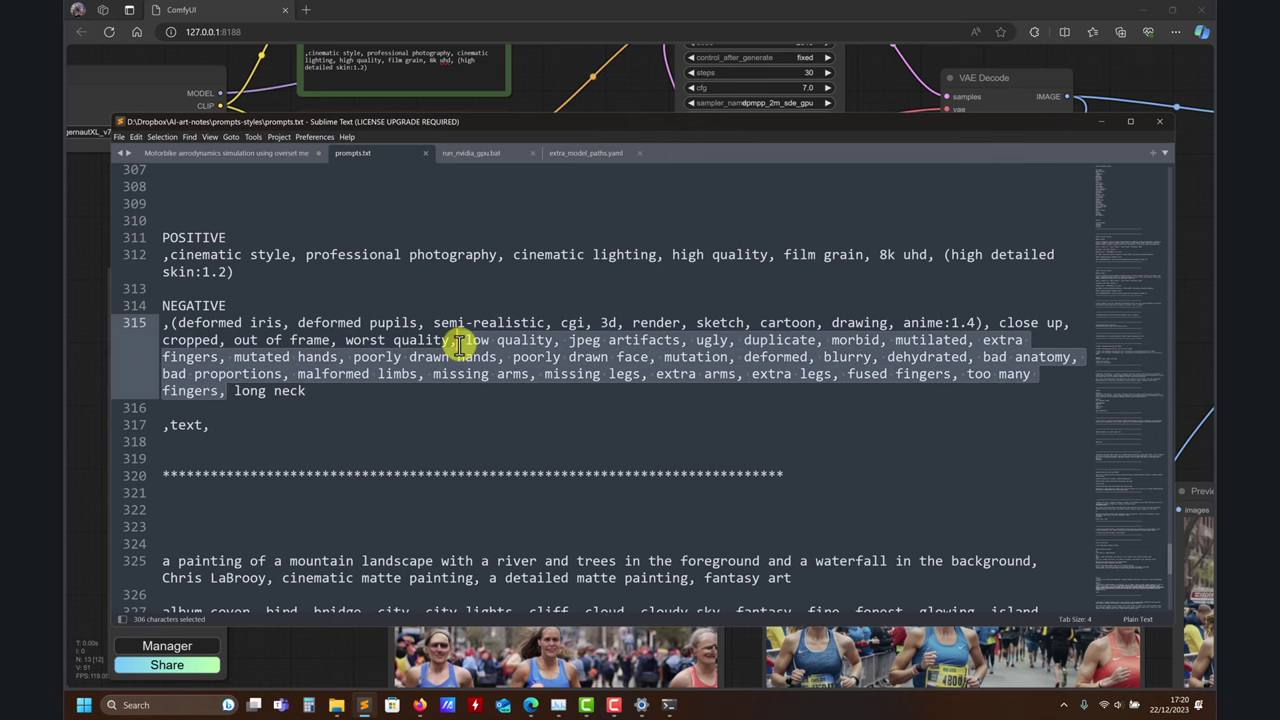
scroll(354, 398, "up", 3)
scroll(354, 398, "up", 4)
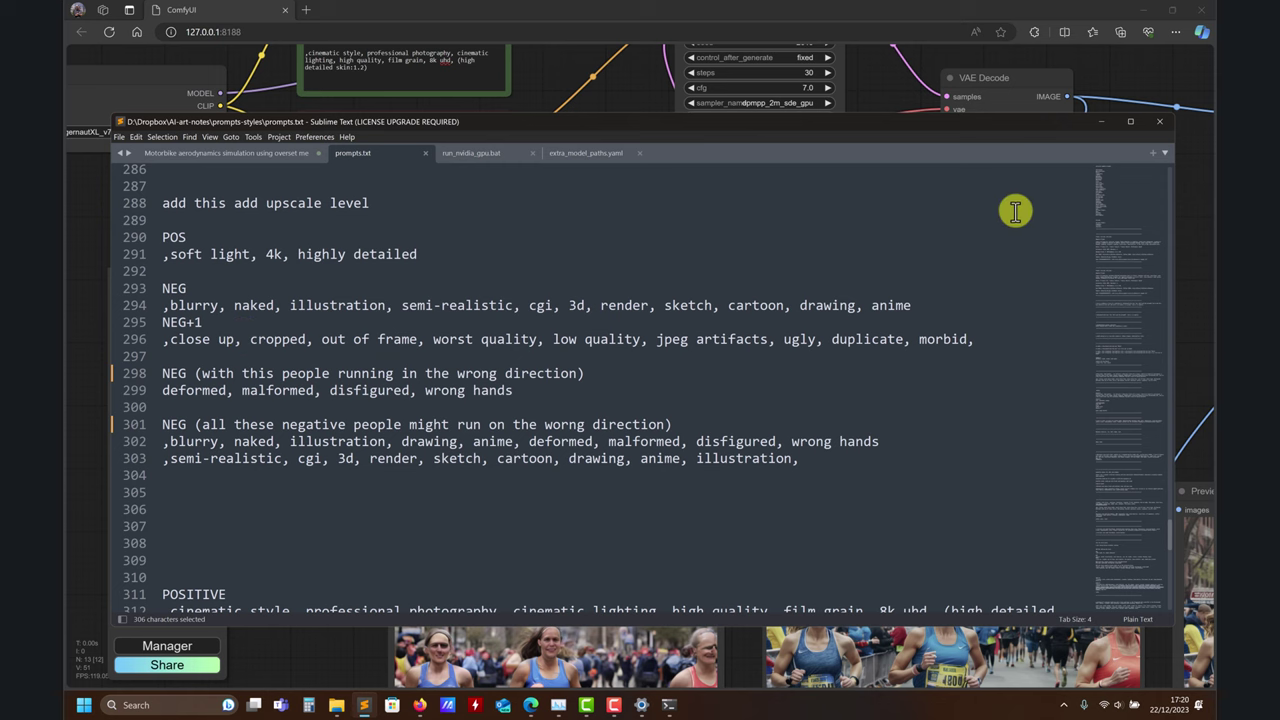
left_click(1101, 121)
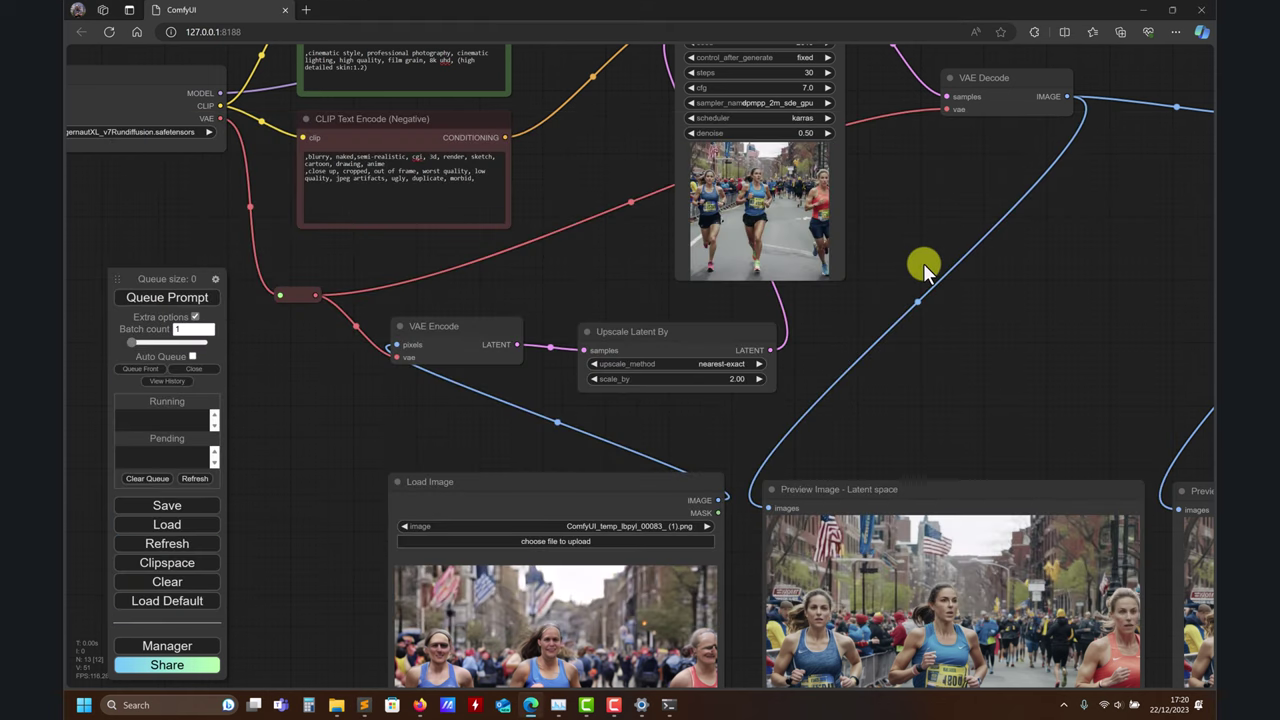
- Compare the finished two-women images in the Latent space and Pixel space previews with the source in Load Image
scroll(381, 336, "down", 6)
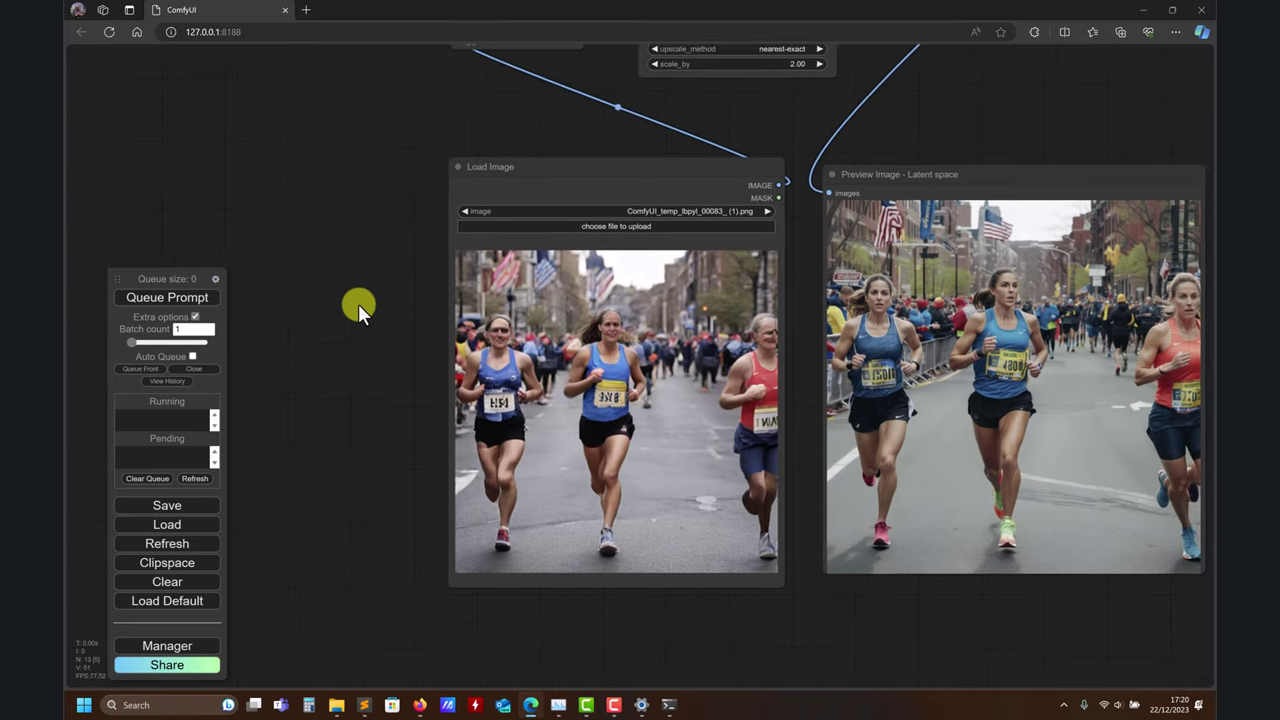
left_click_drag(358, 303, 409, 335)
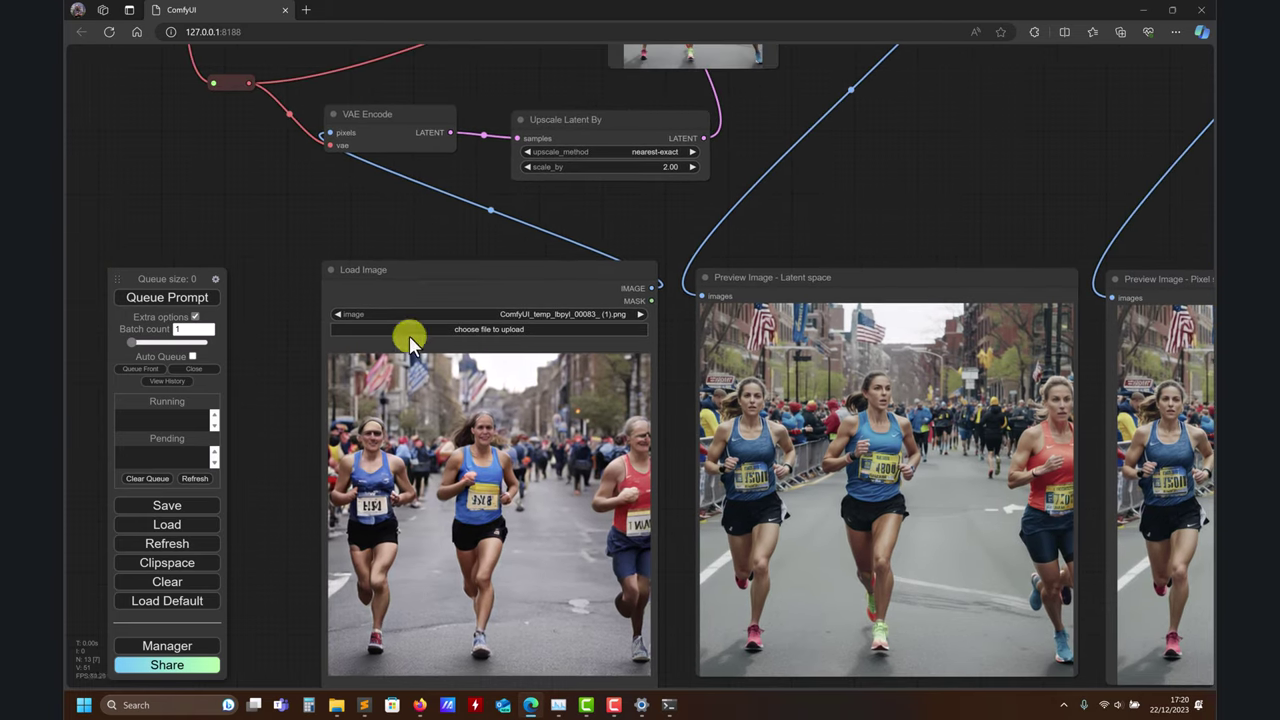
left_click_drag(902, 166, 743, 517)
left_click_drag(891, 677, 768, 557)
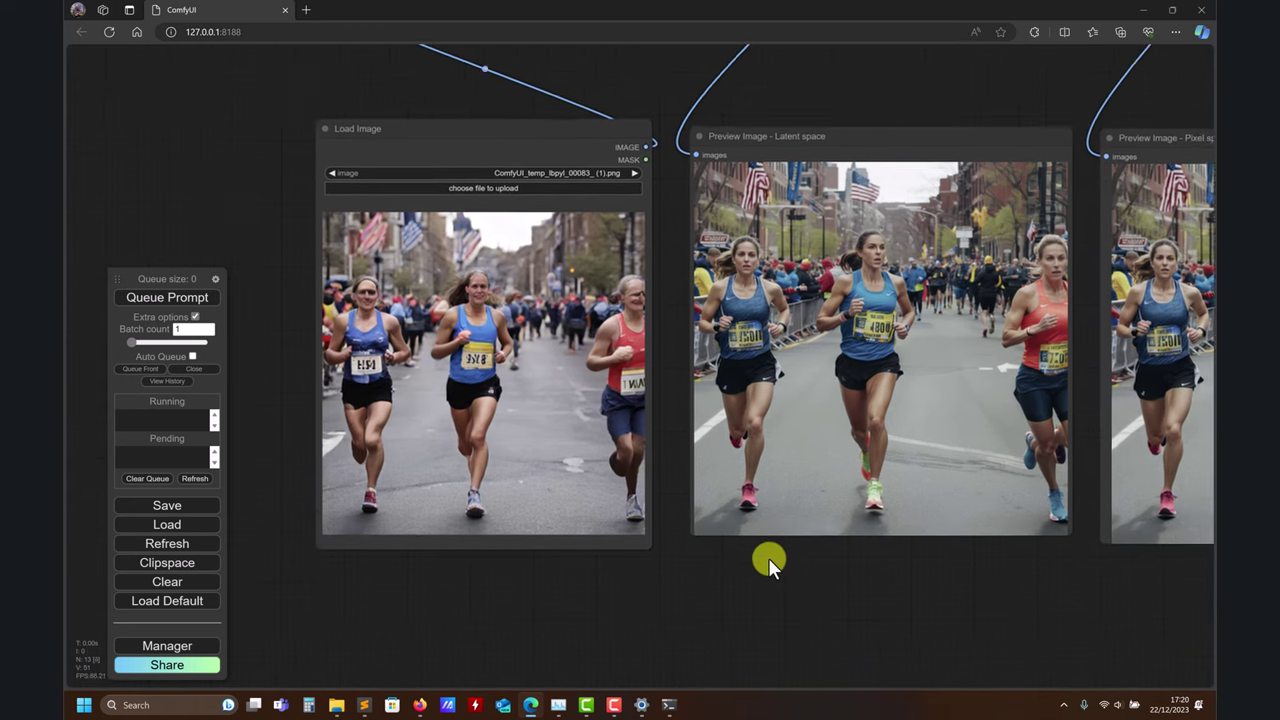
scroll(768, 557, "up", 2)
left_click_drag(663, 569, 926, 591)
mouse_move(847, 587)
left_mouse_down()
mouse_move(430, 594)
mouse_move(695, 600)
left_mouse_up()
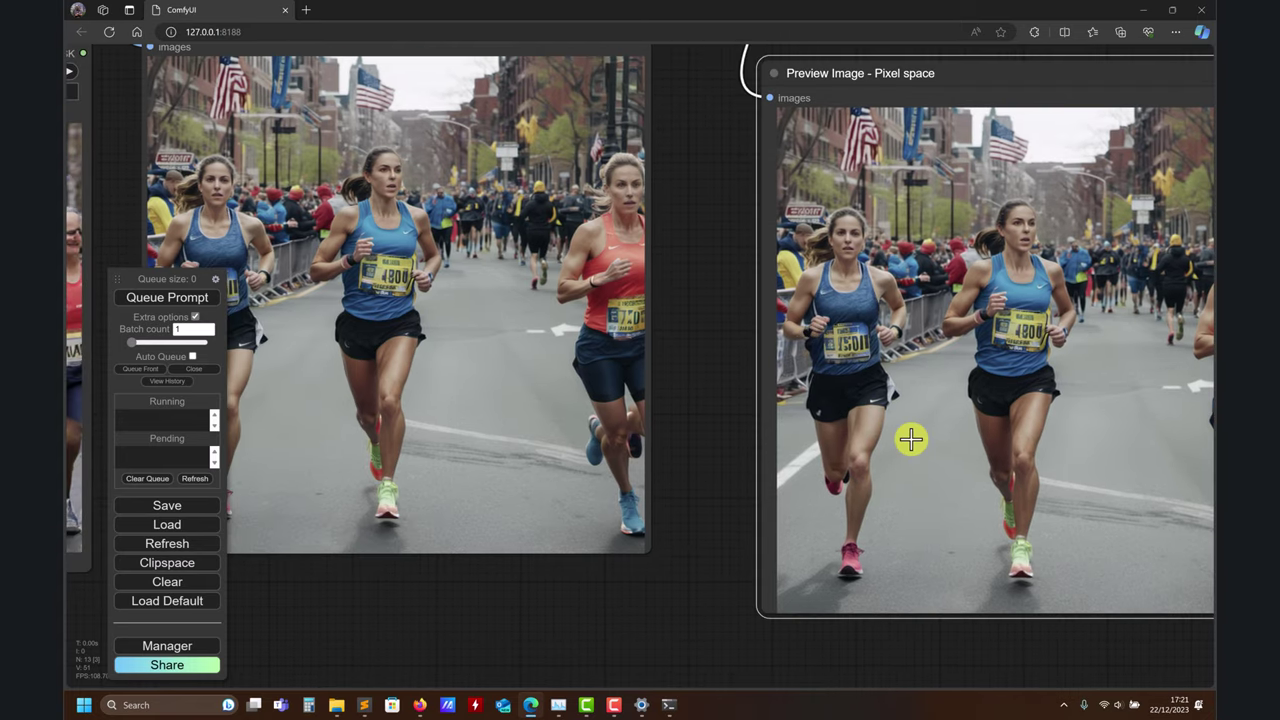
- Examine the runners' shoes and the road surface at close range in the Pixel space preview
left_click_drag(645, 640, 780, 549)
scroll(597, 480, "up", 7)
scroll(715, 518, "up", 5)
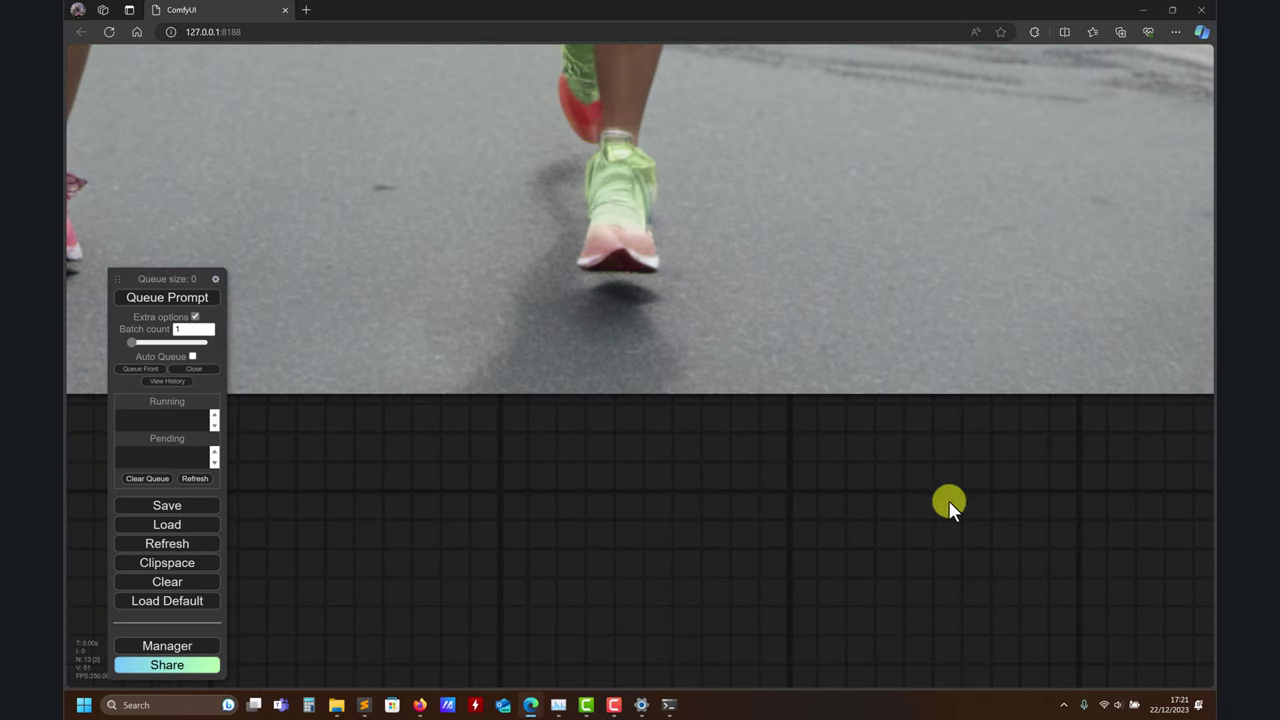
left_click_drag(948, 501, 659, 432)
scroll(672, 395, "up", 1)
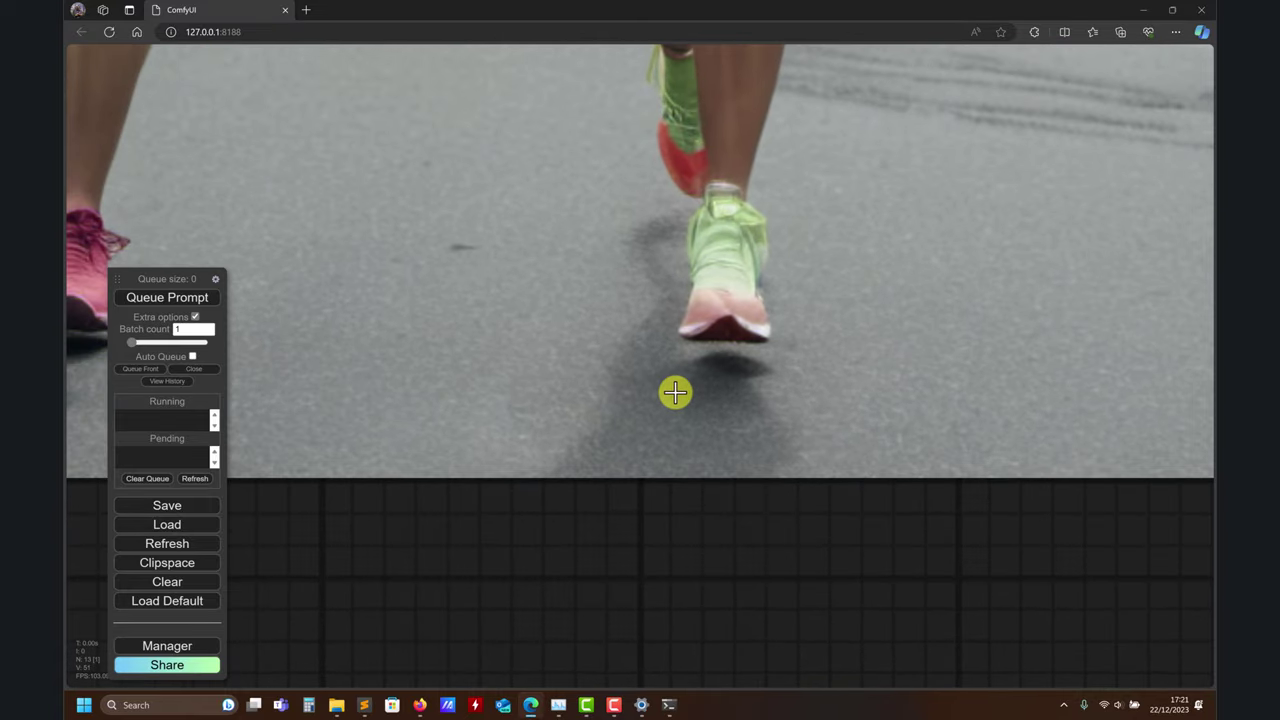
scroll(712, 340, "down", 12)
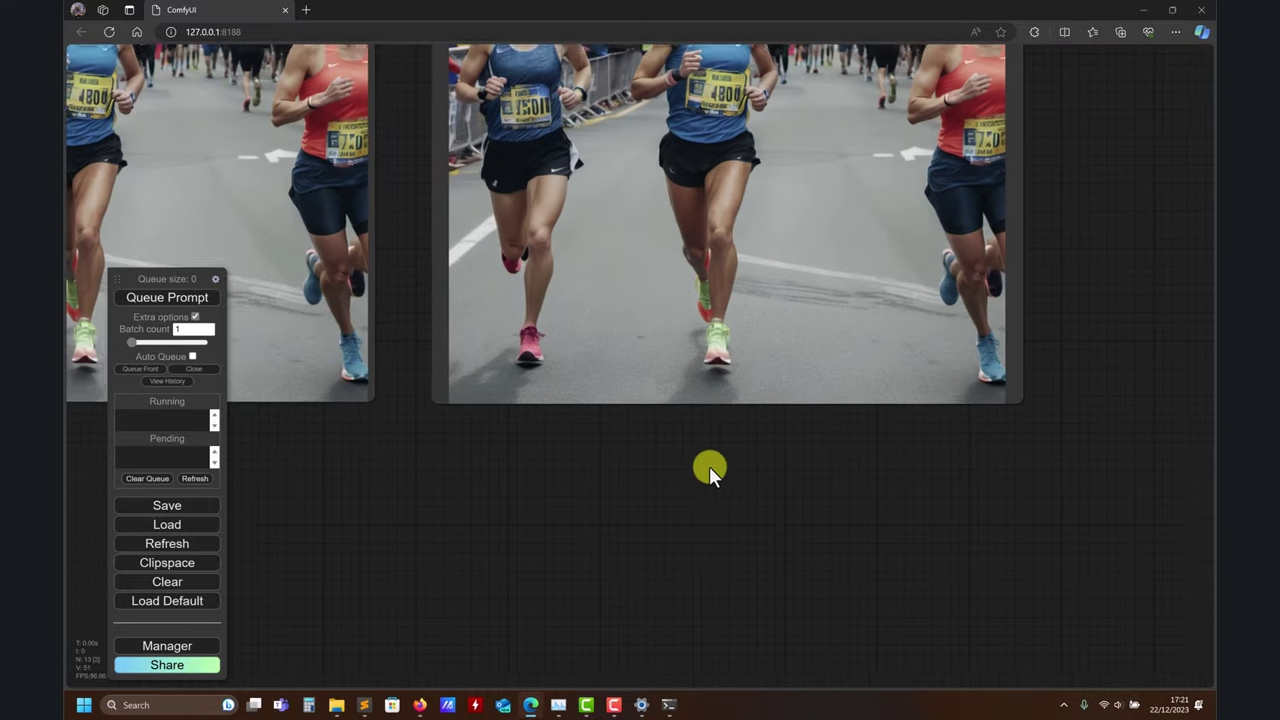
scroll(962, 494, "down", 8)
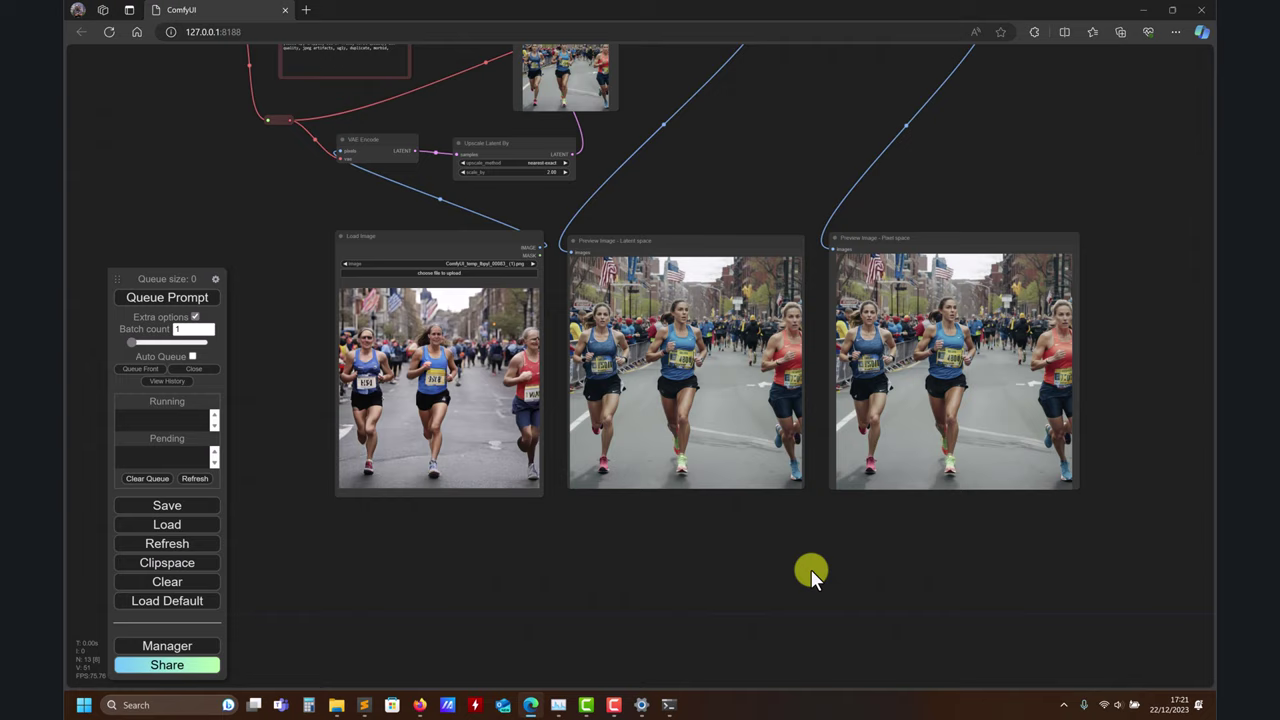
- Turn off bypass on the Upscale Image (using Model) node that feeds the Pixel space preview
left_click_drag(811, 575, 565, 681)
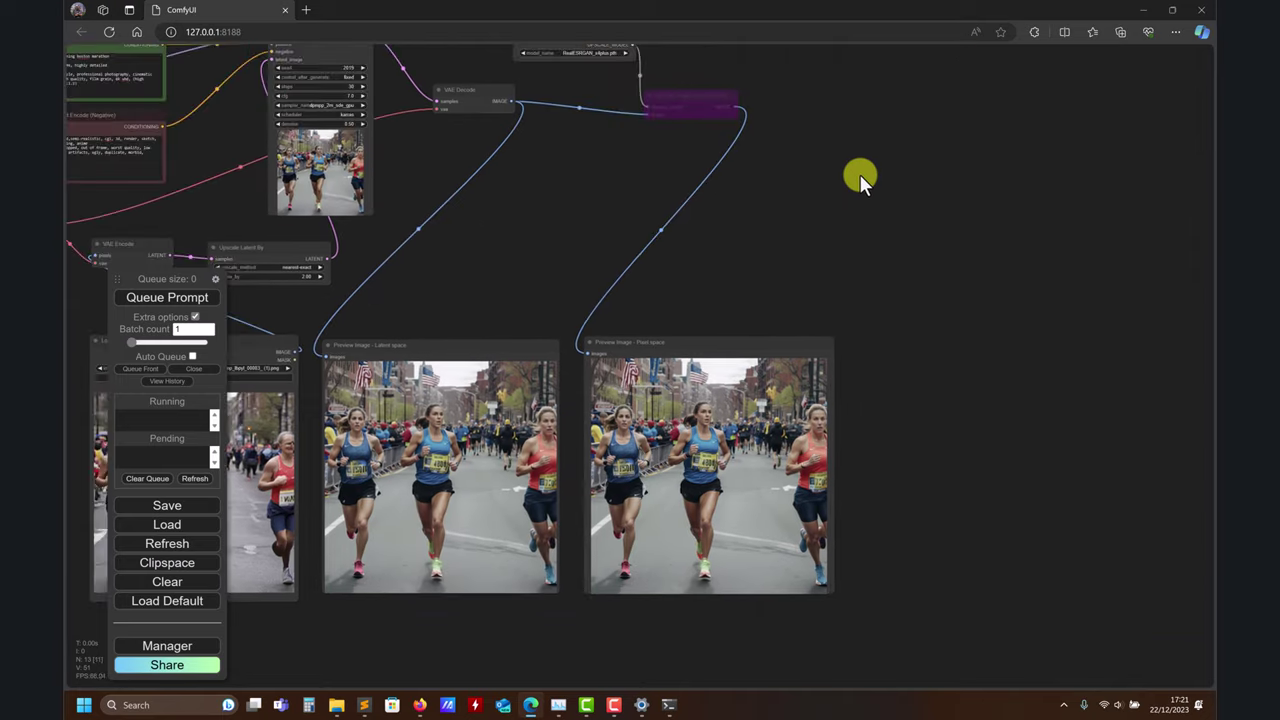
left_click_drag(860, 177, 877, 320)
right_click(733, 268)
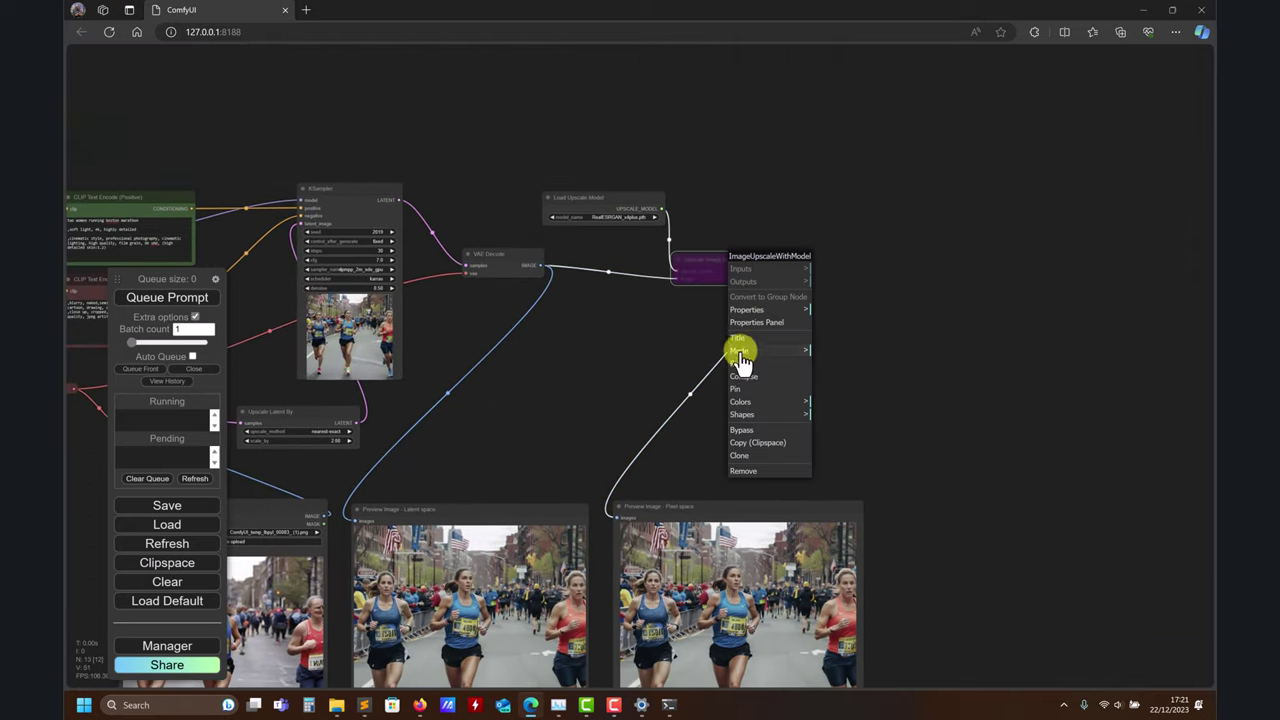
left_click(752, 432)
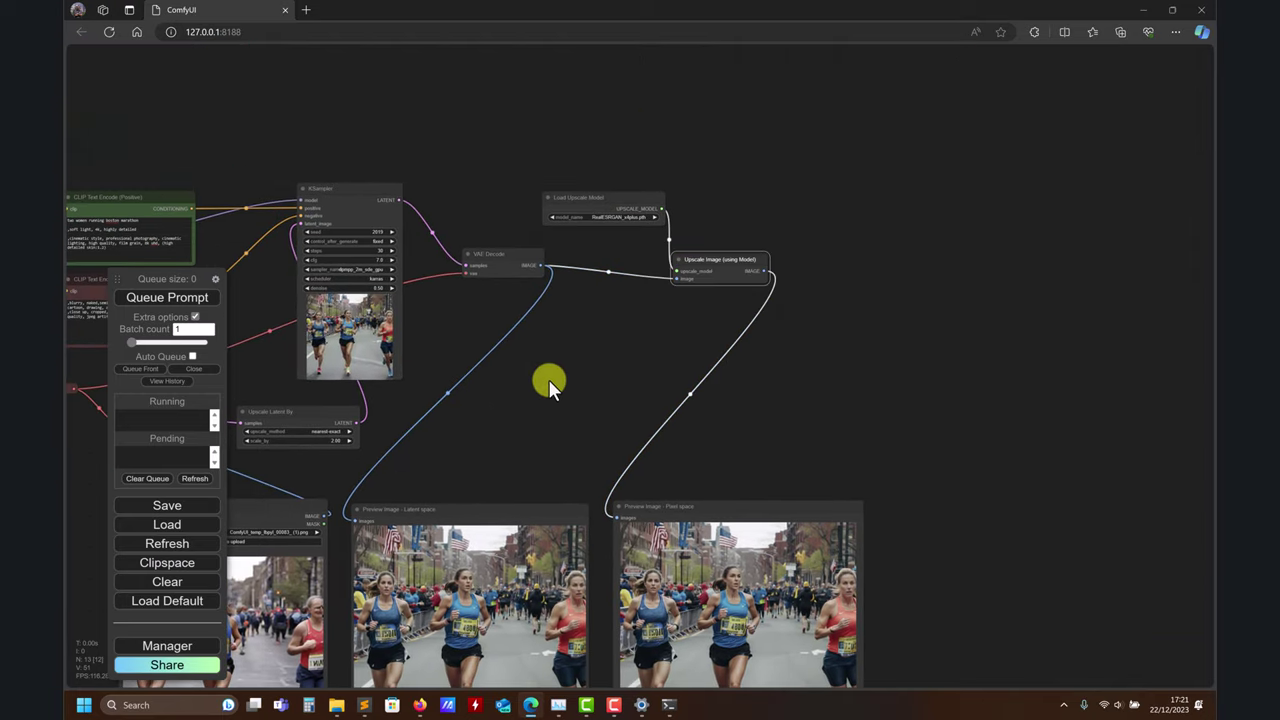
left_click_drag(548, 379, 720, 301)
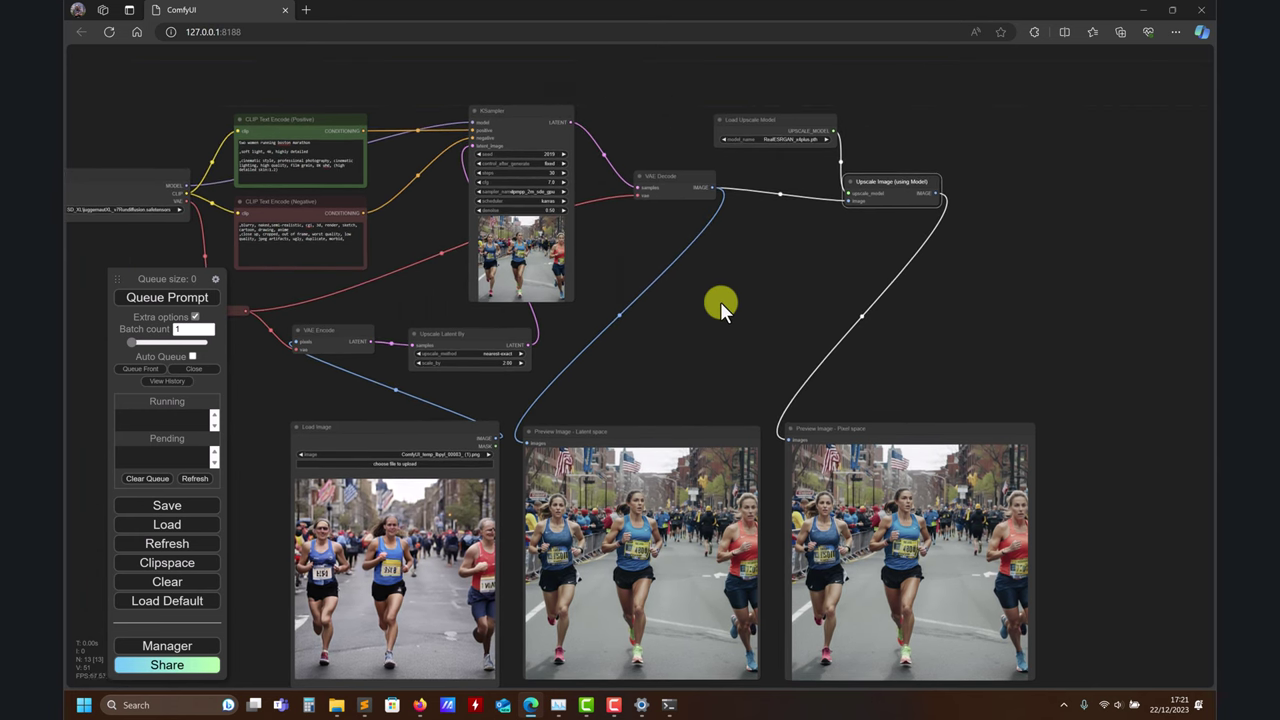
- Queue the prompt to regenerate the Pixel space preview with the RealESRGAN_x4plus upscale model
left_click(168, 298)
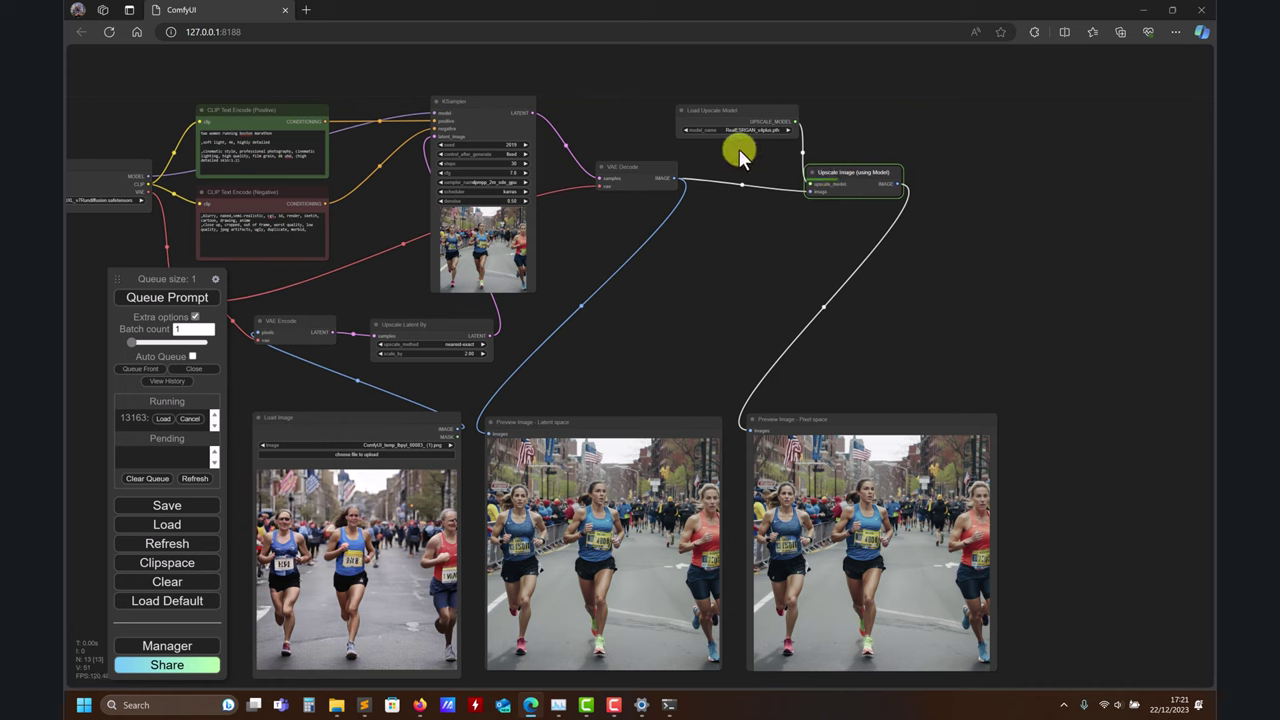
left_click(690, 129)
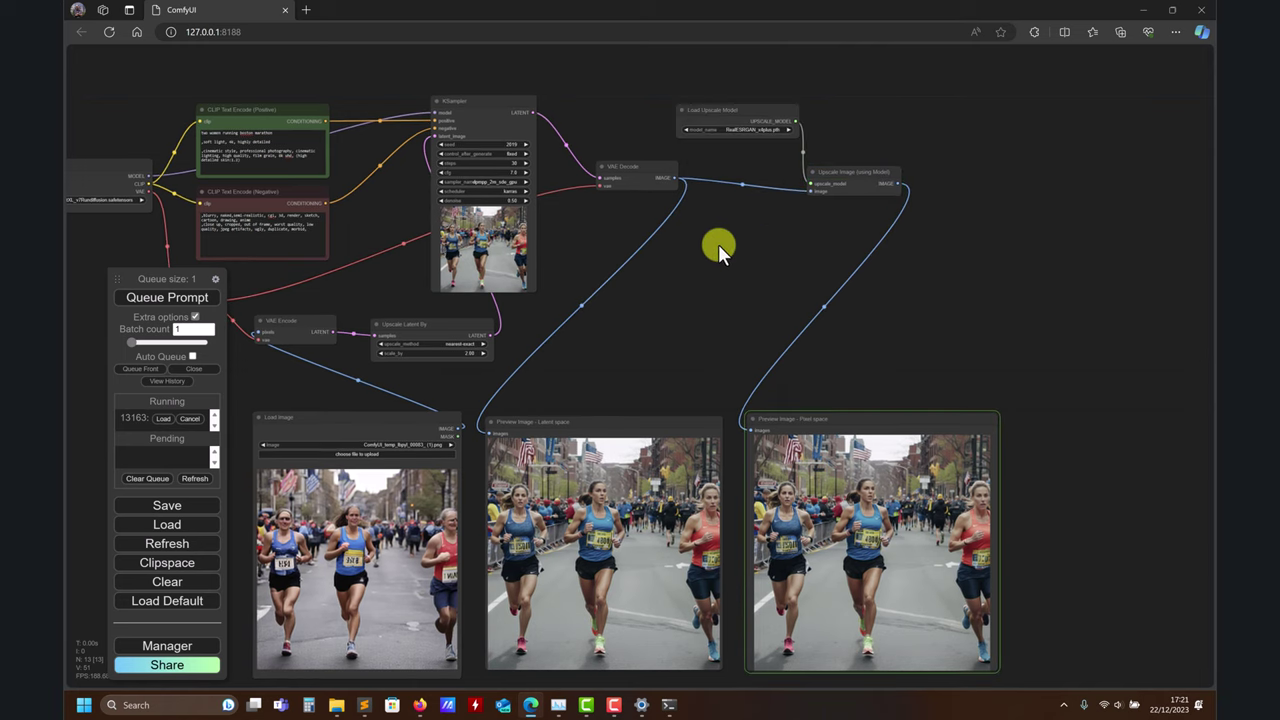
- Search the installable models in ComfyUI Manager for "upscale" and return to the workflow
left_click(168, 645)
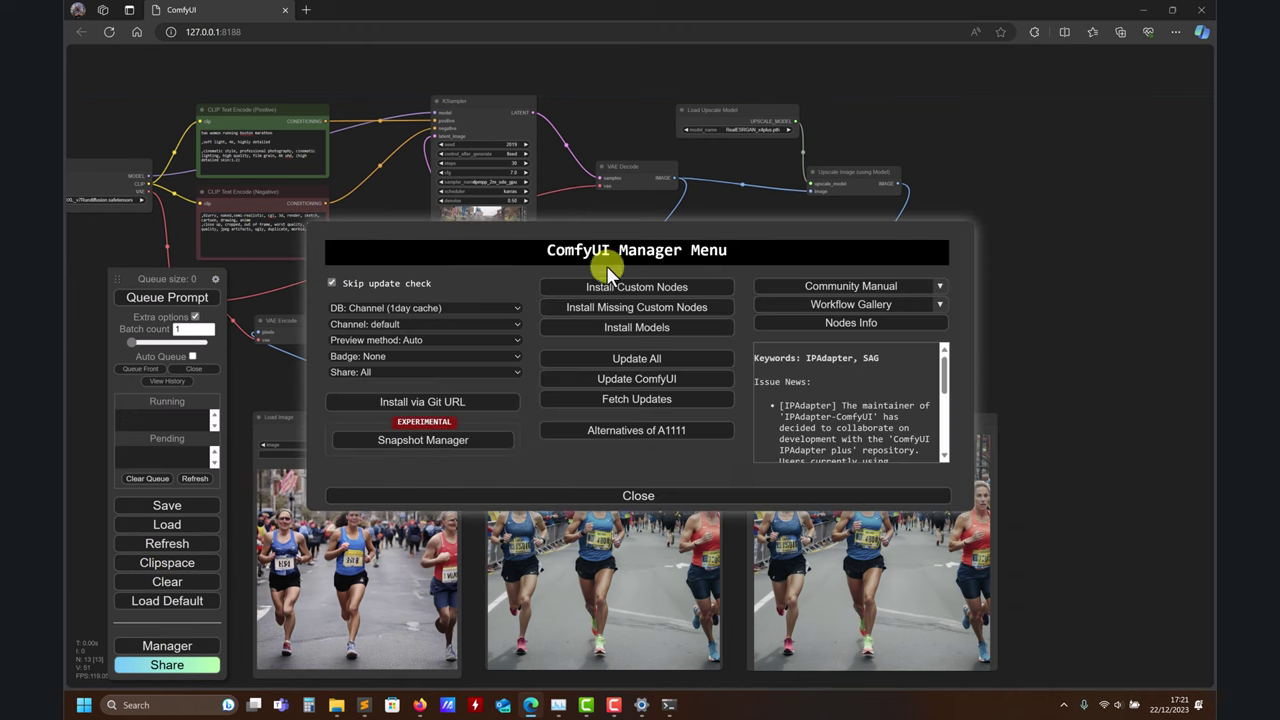
left_click(632, 328)
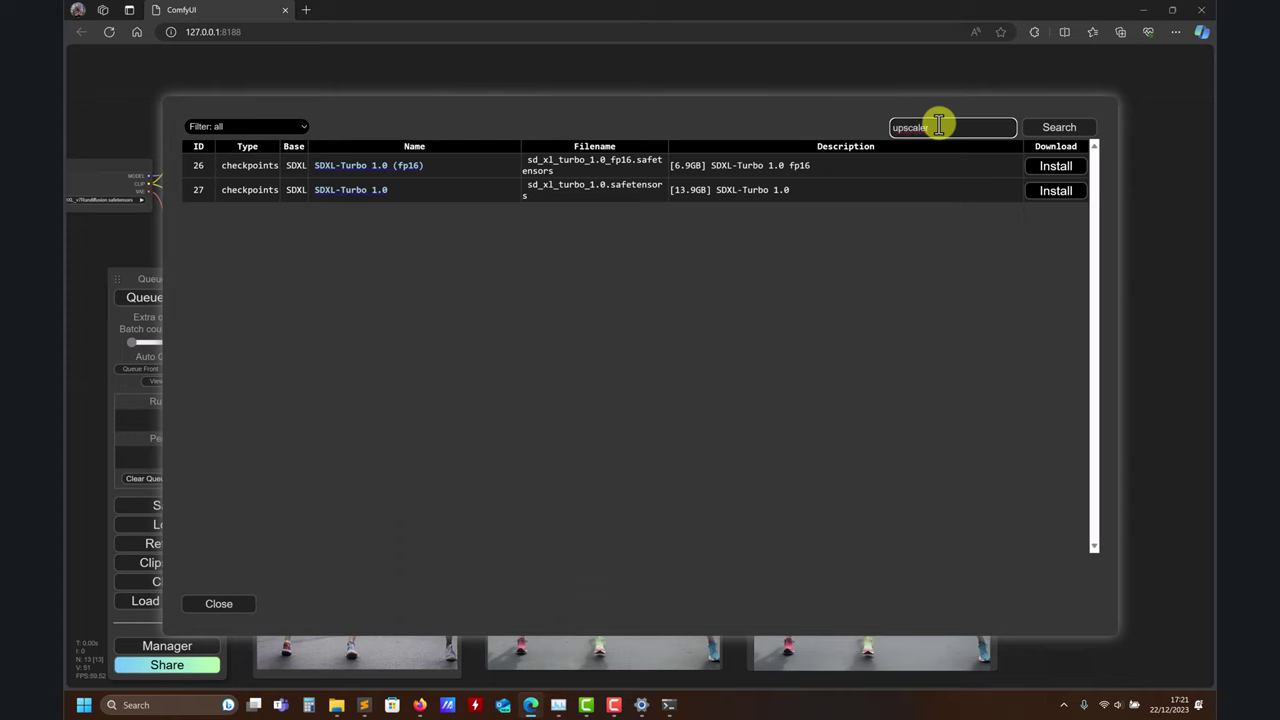
key("Return")
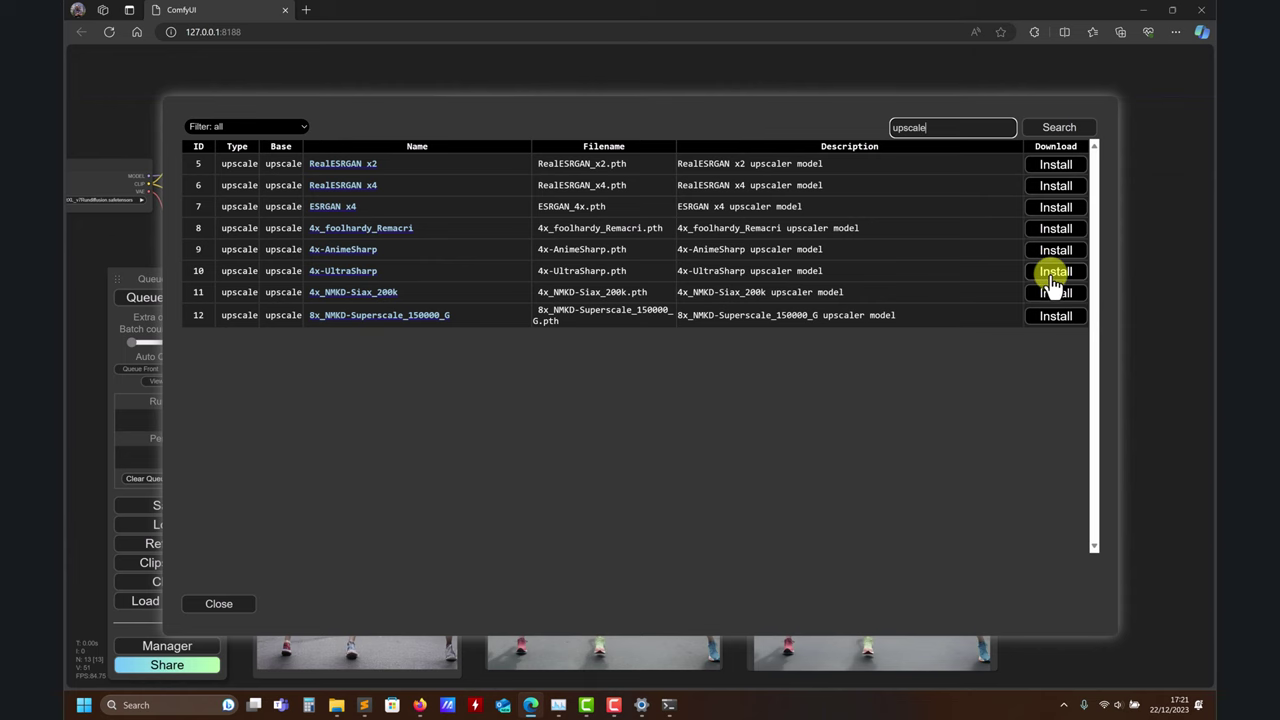
left_click_drag(803, 97, 663, 118)
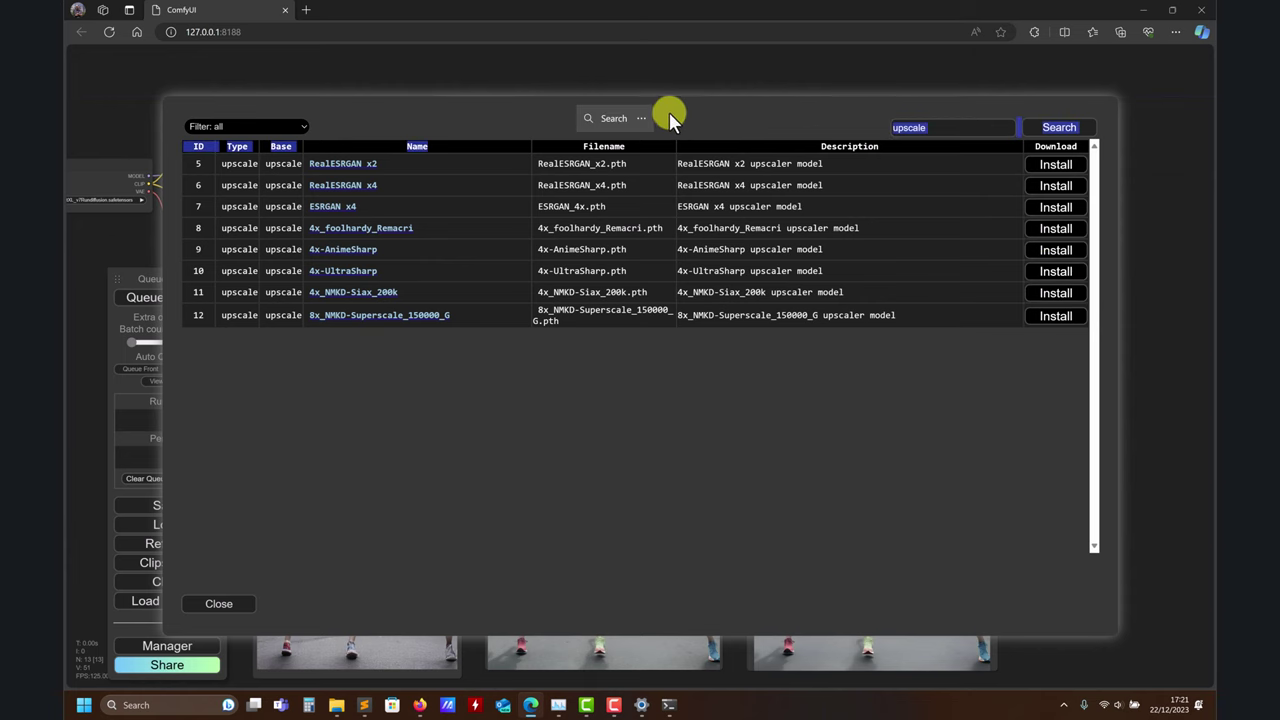
left_click(236, 603)
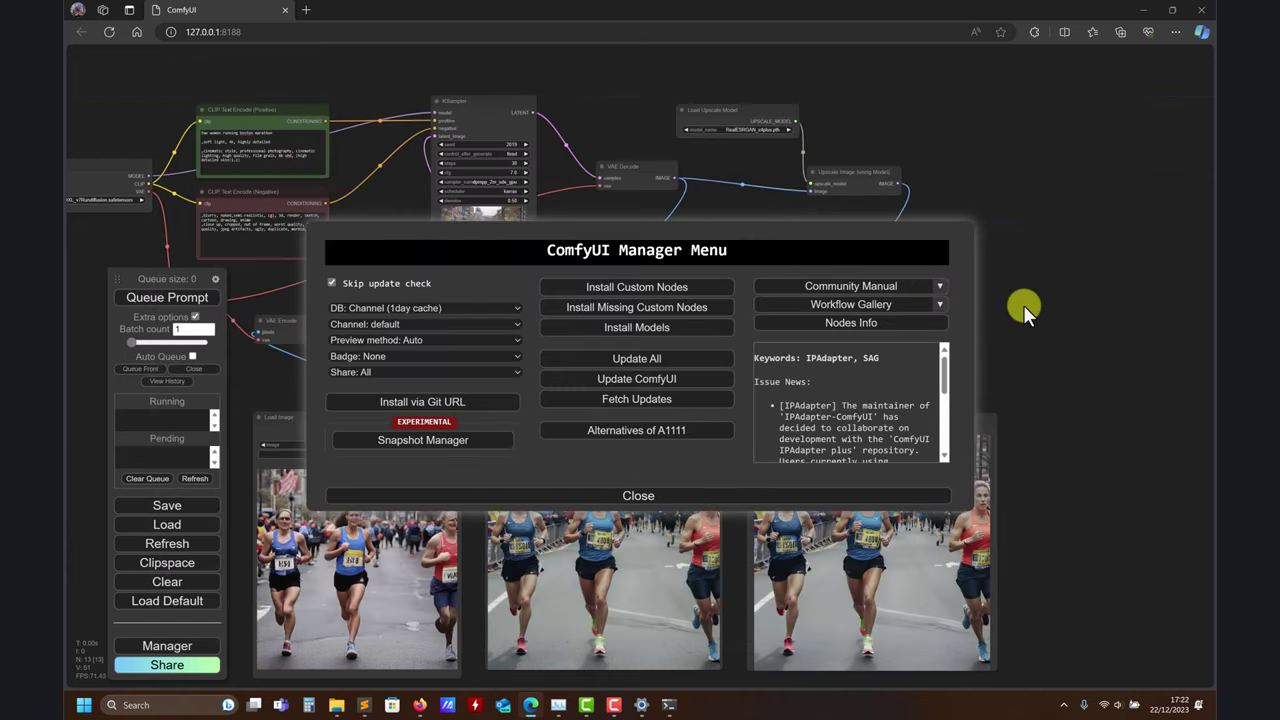
left_click(688, 493)
- Compare the runners' shoes and road texture at close range between the Latent space and model-upscaled Pixel space previews
scroll(847, 475, "up", 5)
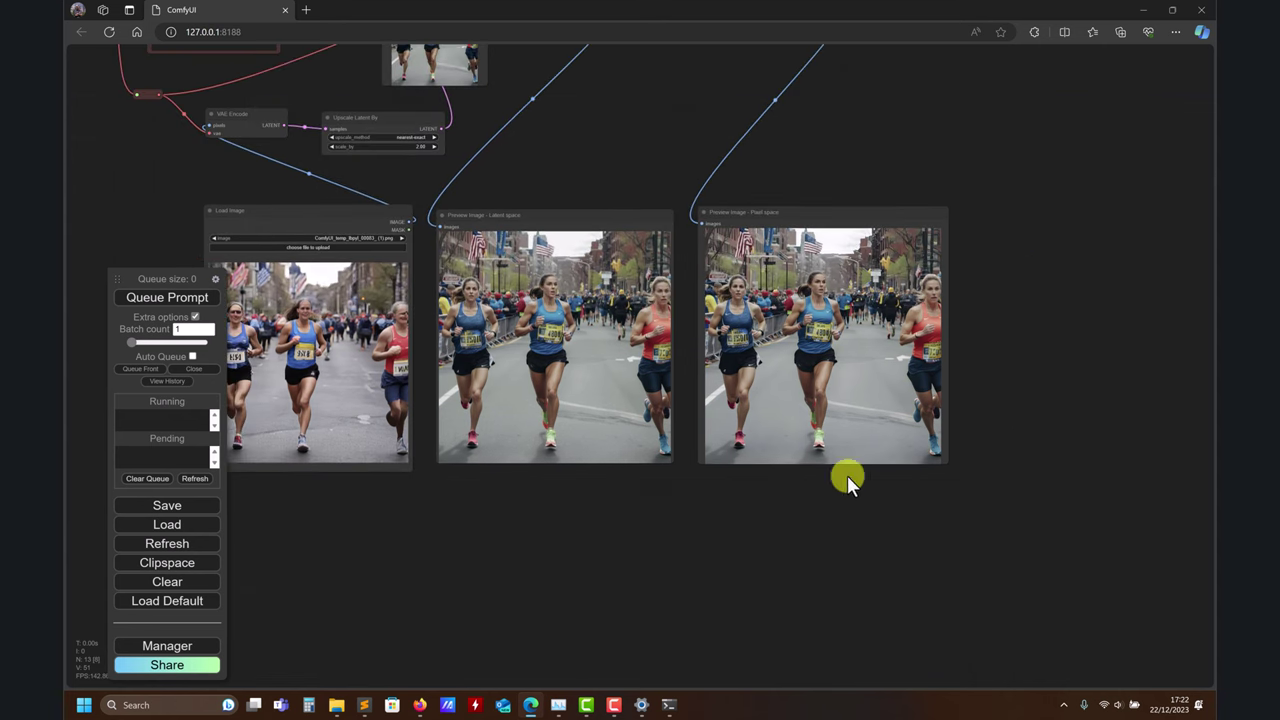
scroll(749, 519, "up", 12)
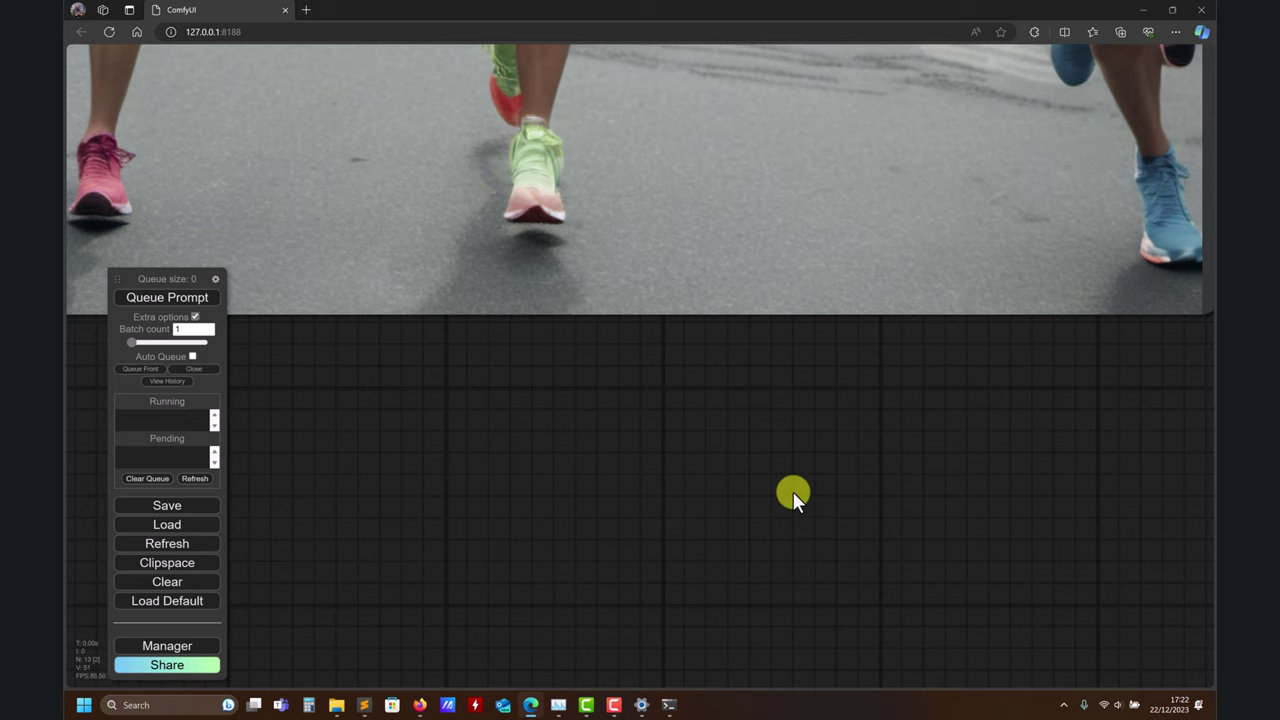
scroll(543, 286, "up", 3)
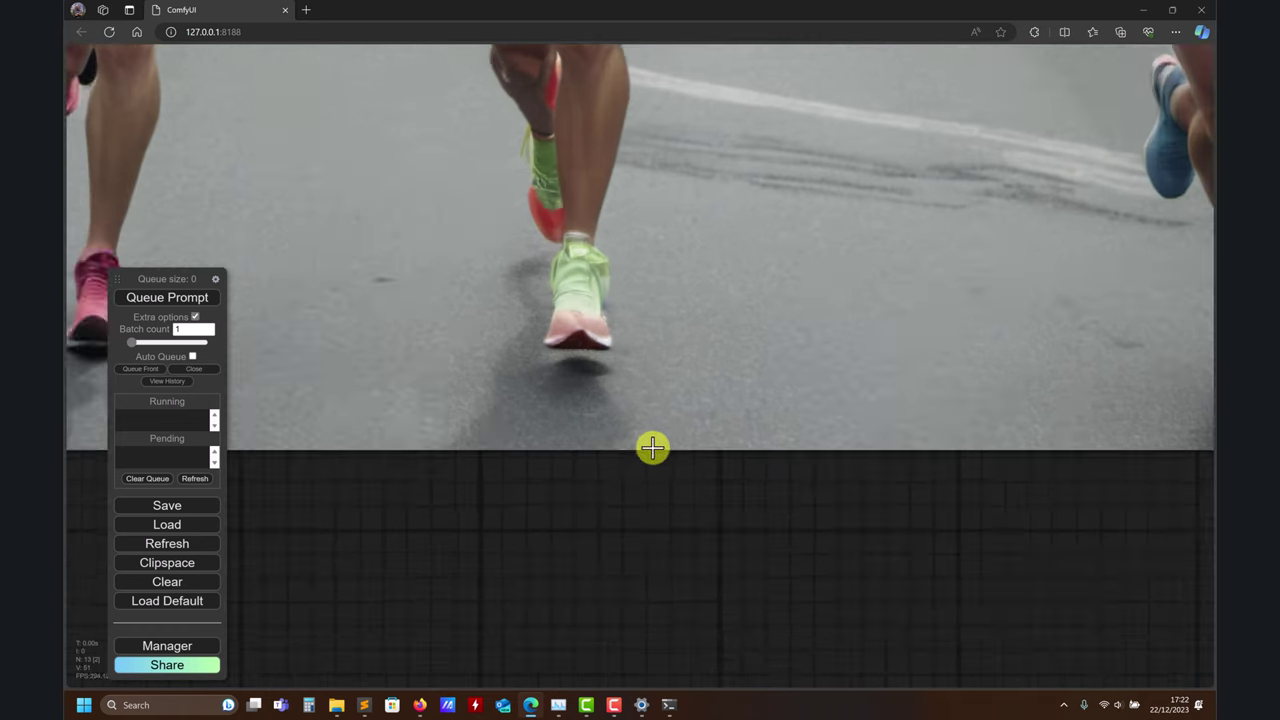
scroll(323, 531, "down", 5)
scroll(477, 514, "up", 6)
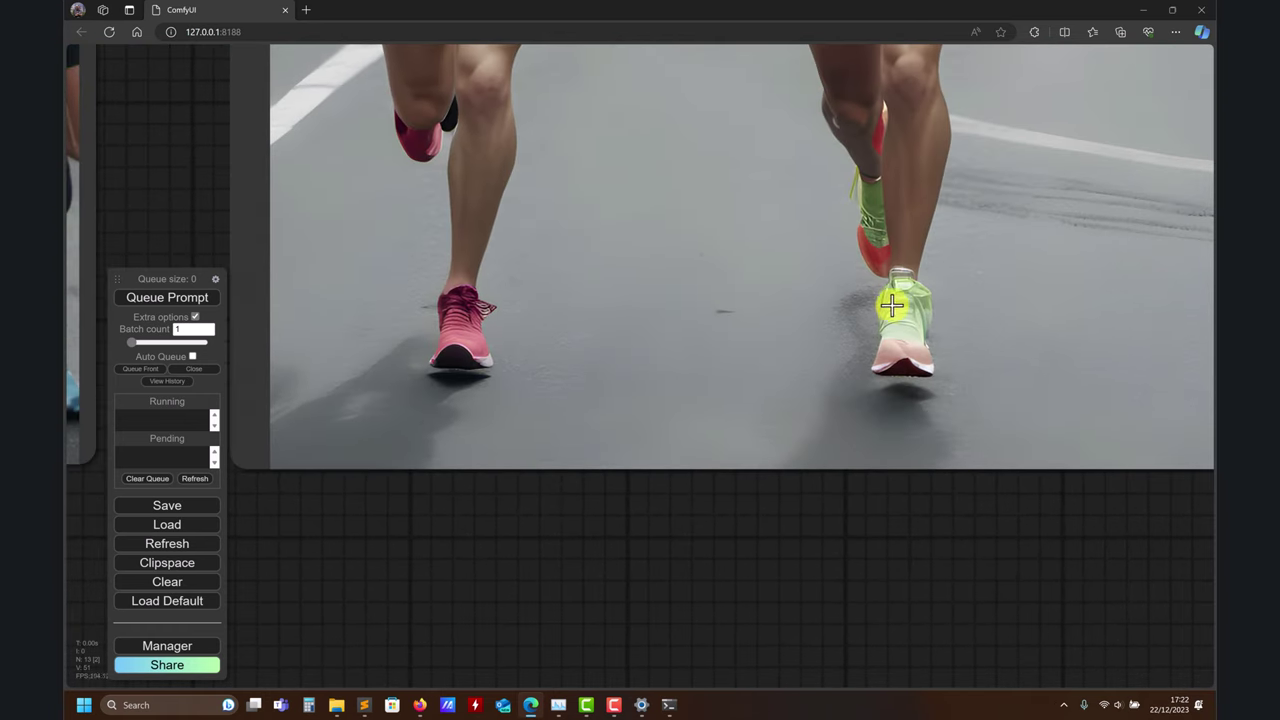
scroll(953, 201, "down", 1)
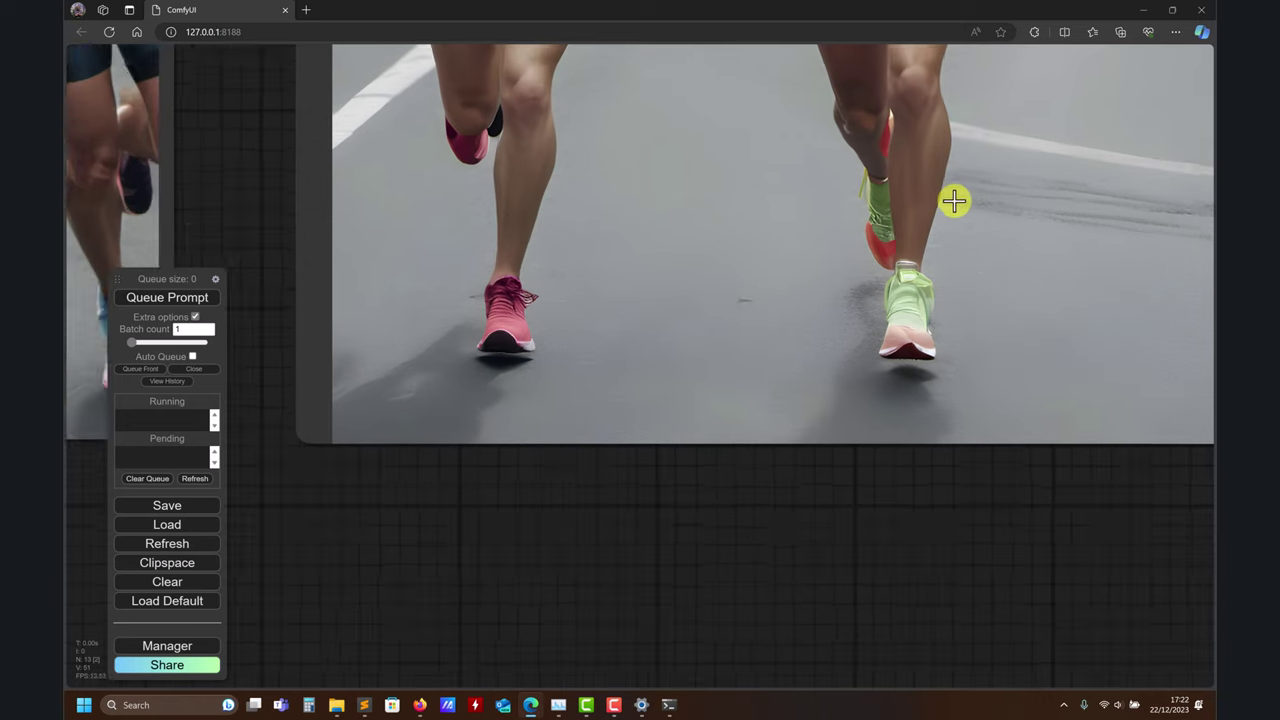
scroll(749, 326, "down", 2)
scroll(757, 314, "up", 1)
scroll(857, 251, "up", 2)
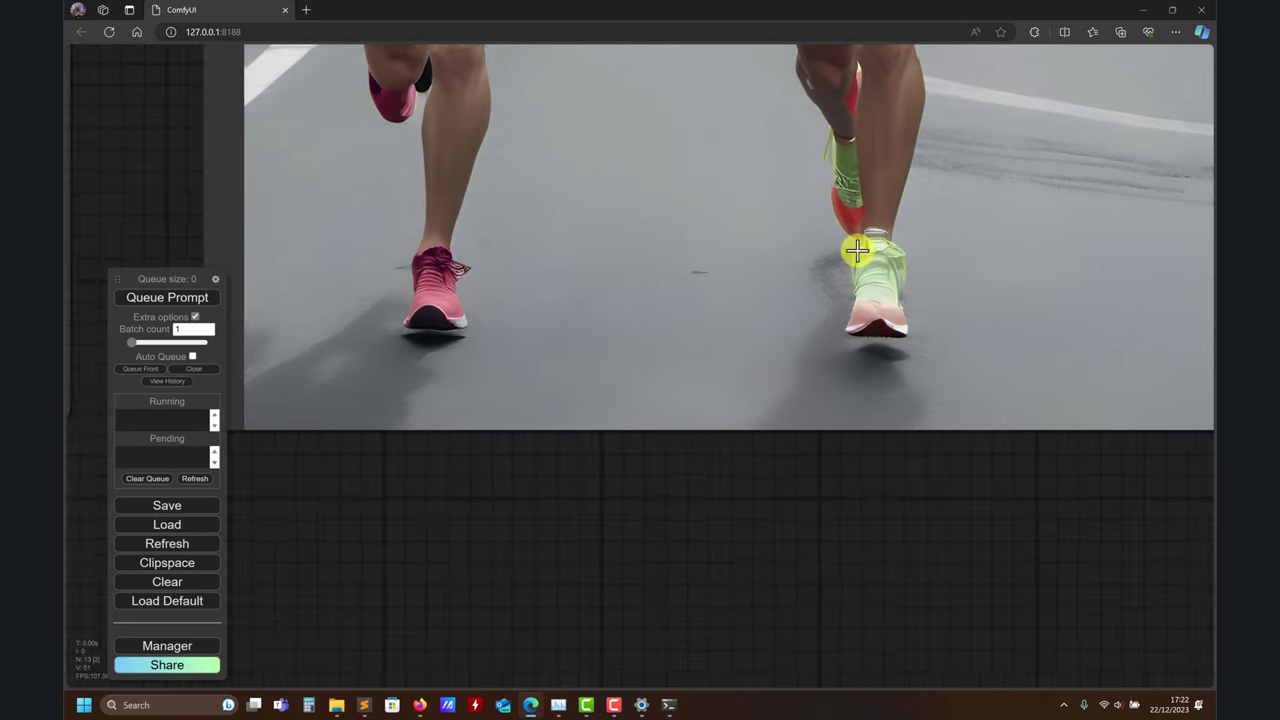
scroll(857, 251, "down", 5)
scroll(915, 590, "up", 2)
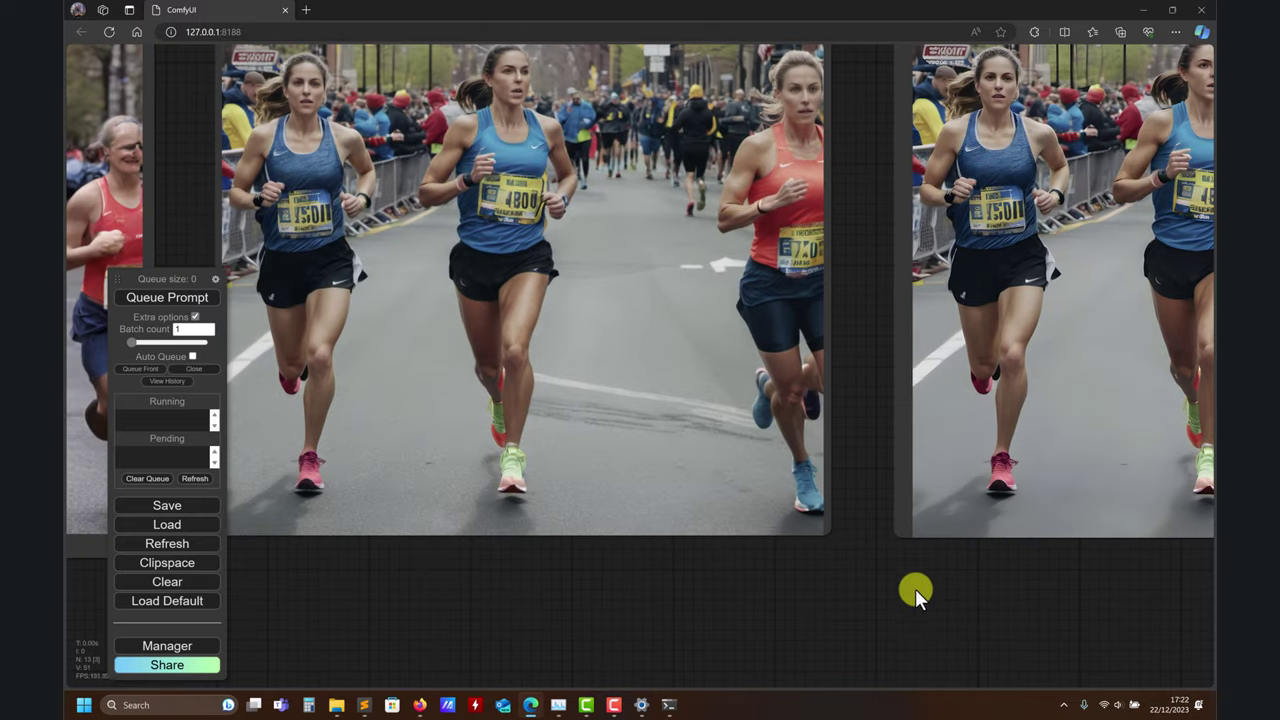
scroll(890, 580, "down", 2)
scroll(826, 610, "down", 1)
scroll(803, 599, "down", 2)
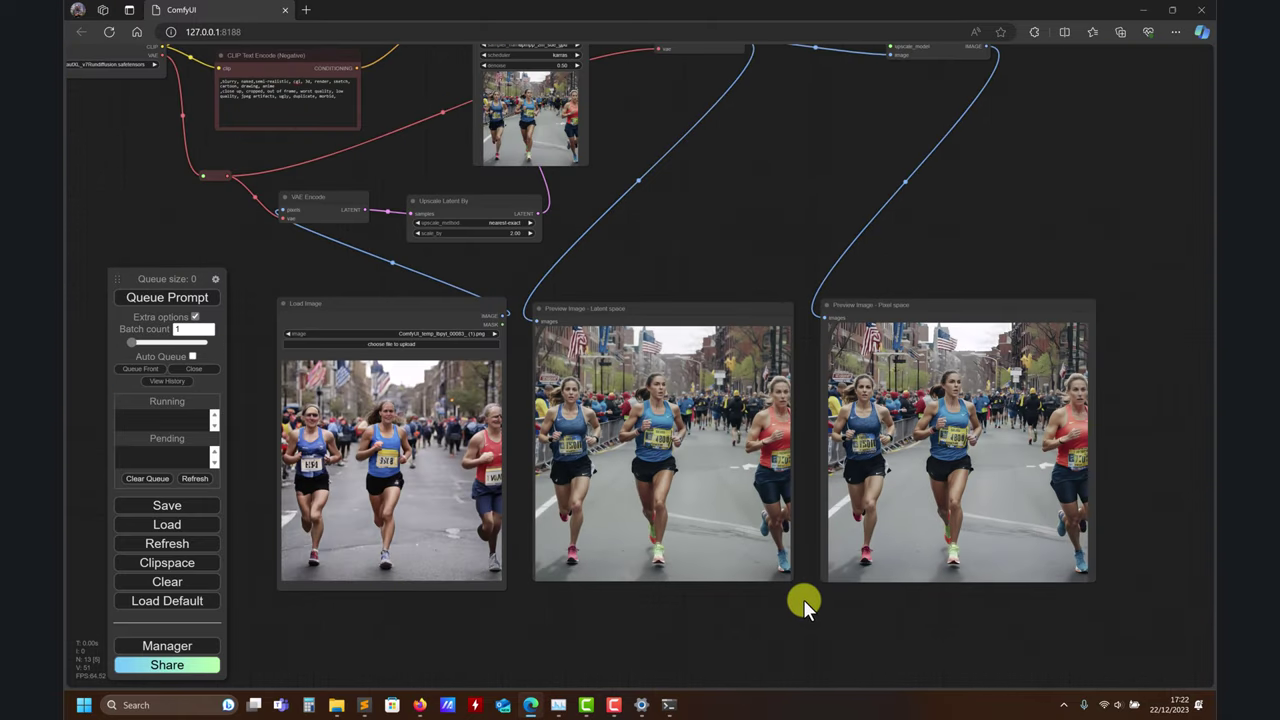
scroll(790, 602, "down", 2)
scroll(745, 615, "up", 8)
scroll(712, 618, "down", 1)
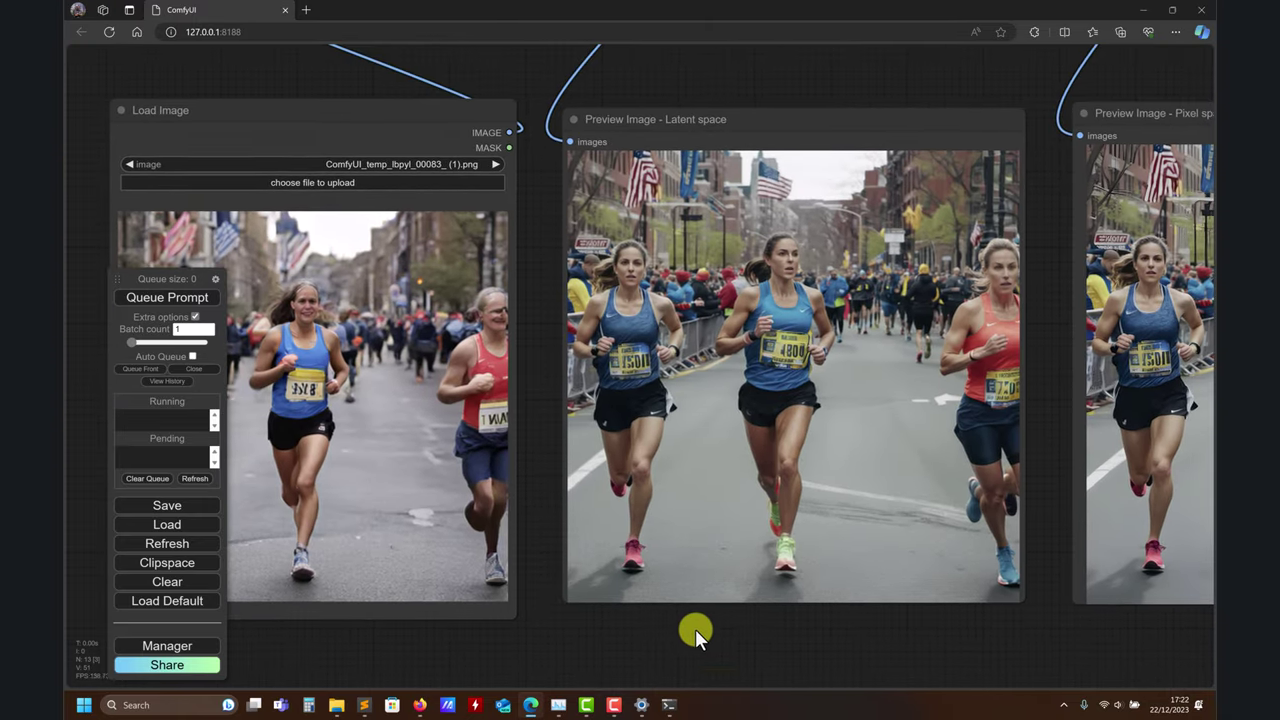
- Review the node chain from KSampler and VAE Decode through Upscale Image (using Model) to both image previews
left_click_drag(623, 51, 480, 377)
scroll(749, 194, "up", 4)
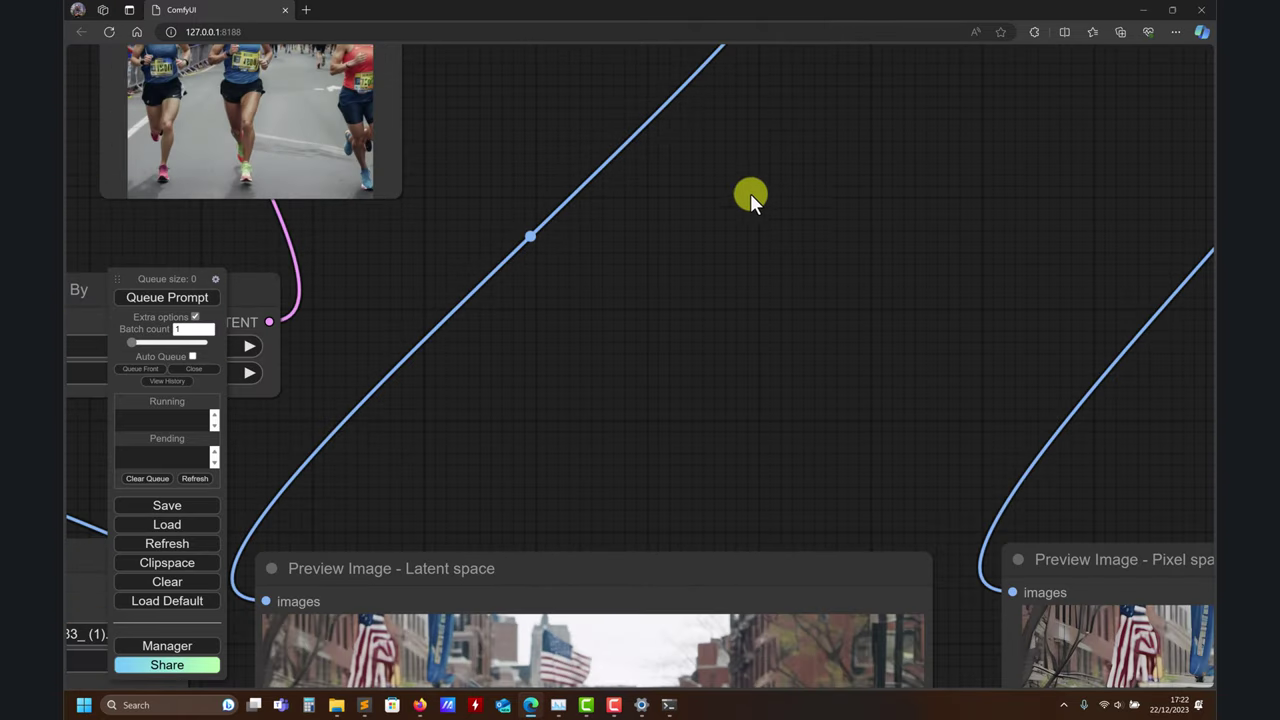
left_click_drag(749, 194, 614, 478)
scroll(706, 329, "up", 6)
scroll(706, 343, "down", 10)
left_click_drag(706, 343, 766, 309)
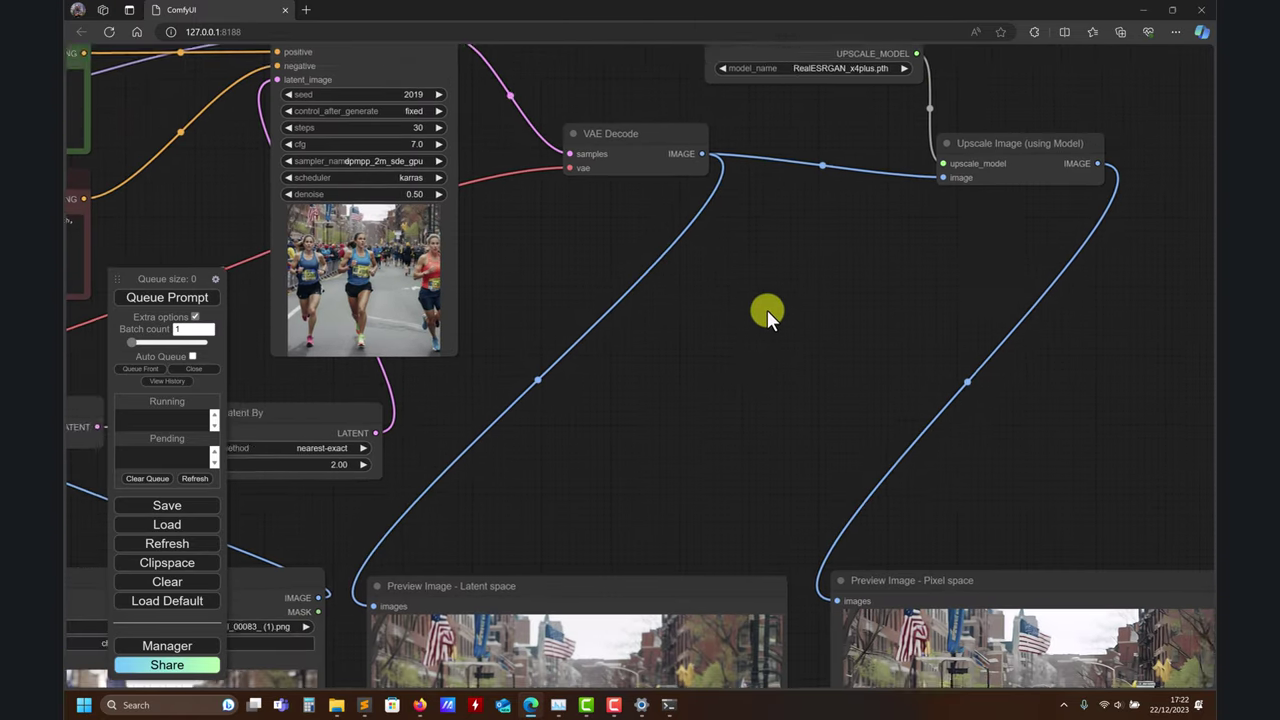
scroll(707, 281, "down", 2)
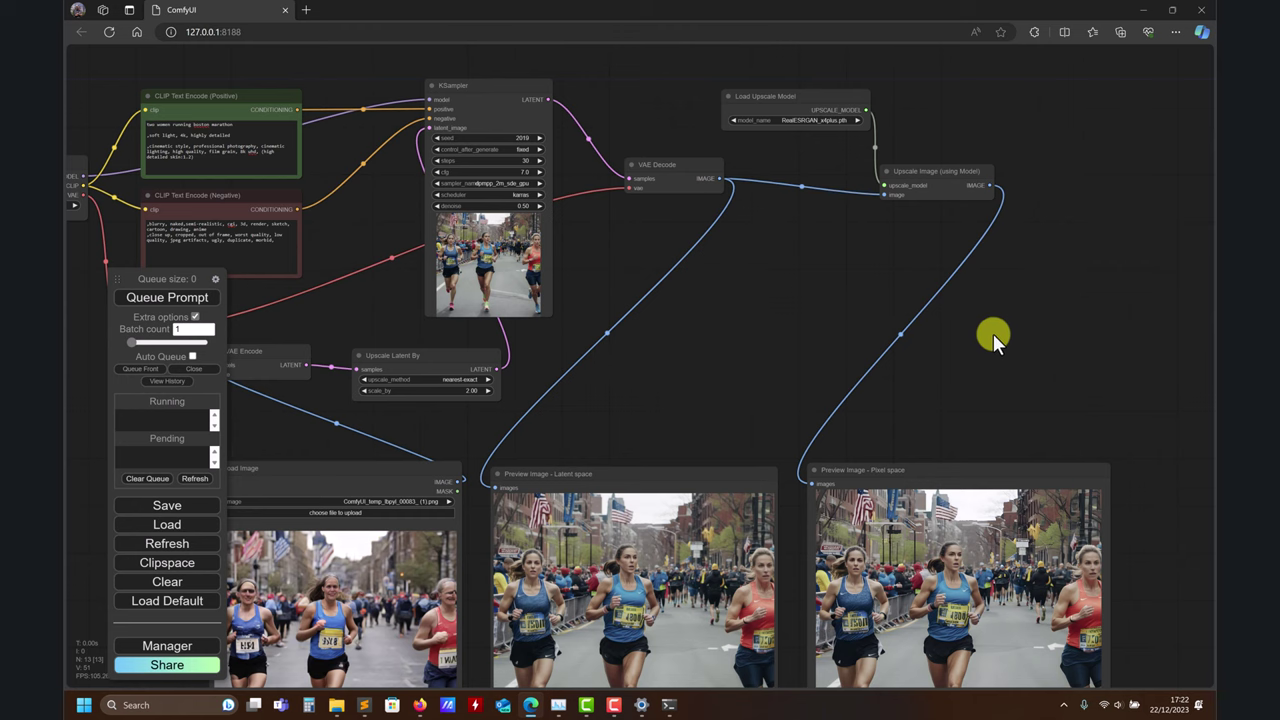
left_click_drag(993, 335, 957, 266)
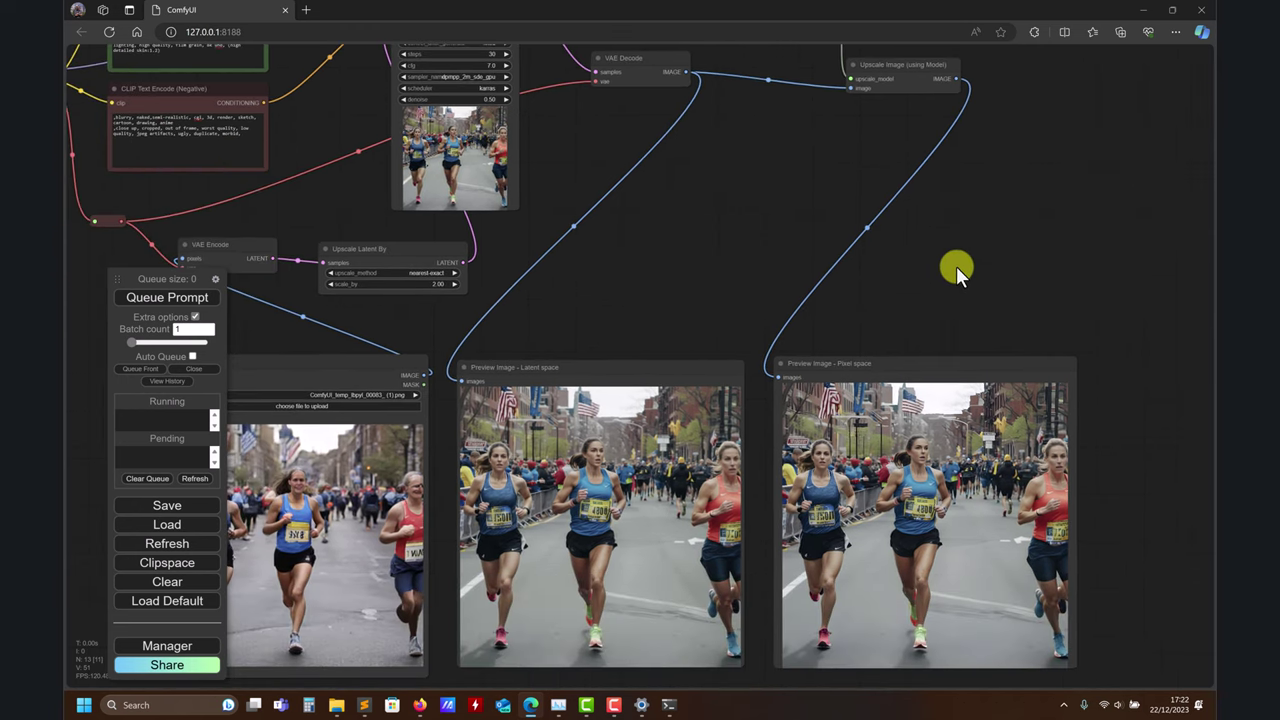
- Inspect the road and shoe detail in both upscaled previews once more and compare them with the source in Load Image
scroll(957, 266, "up", 4)
left_click_drag(916, 201, 790, 42)
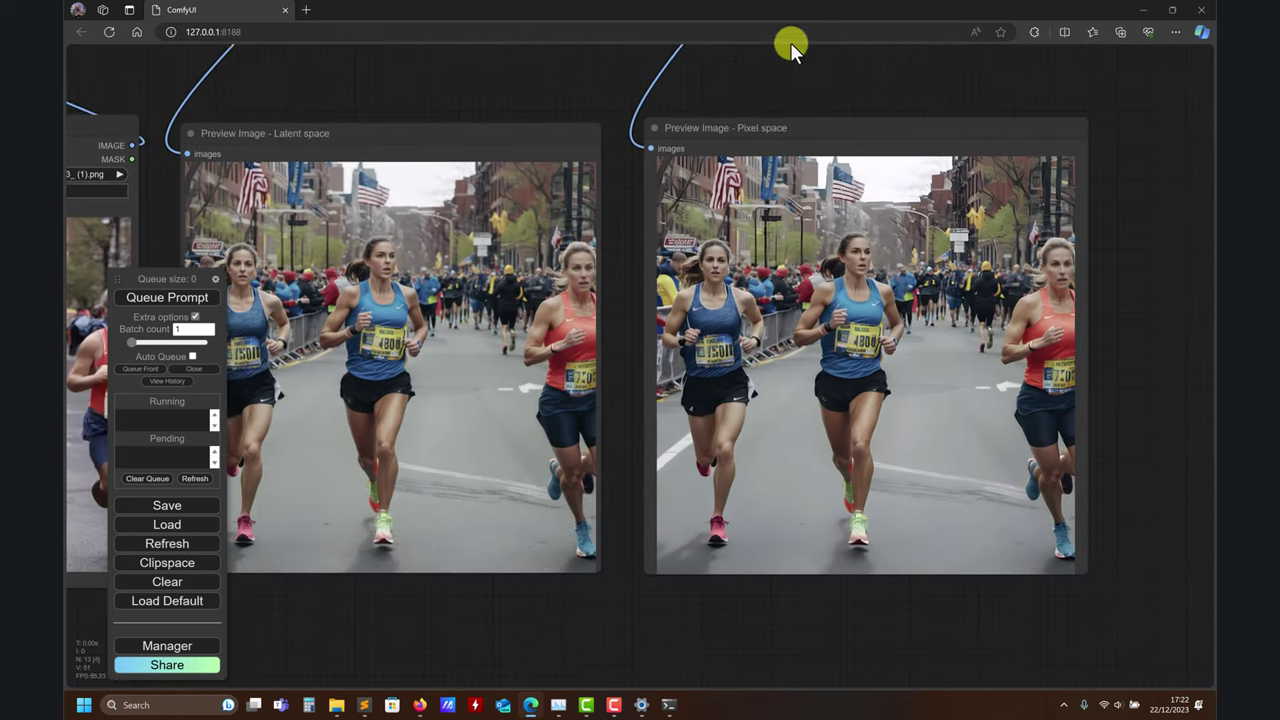
scroll(732, 576, "up", 10)
scroll(732, 576, "up", 6)
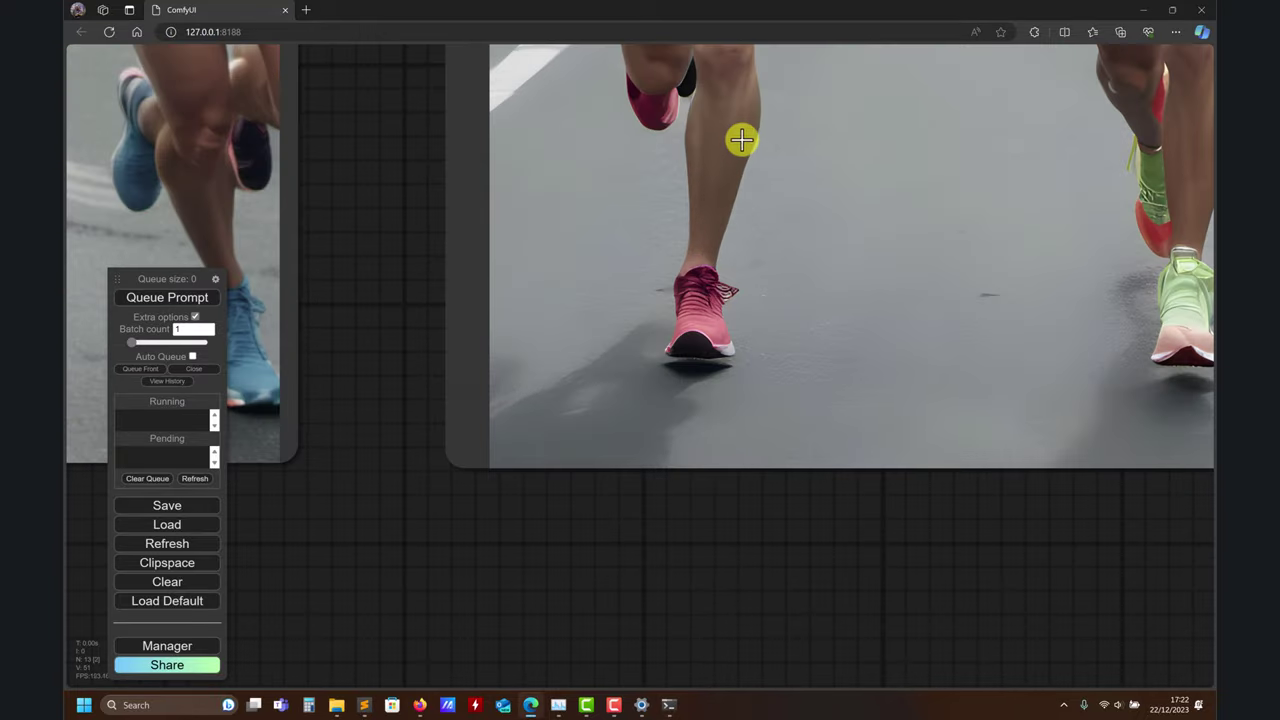
left_click_drag(626, 446, 1208, 543)
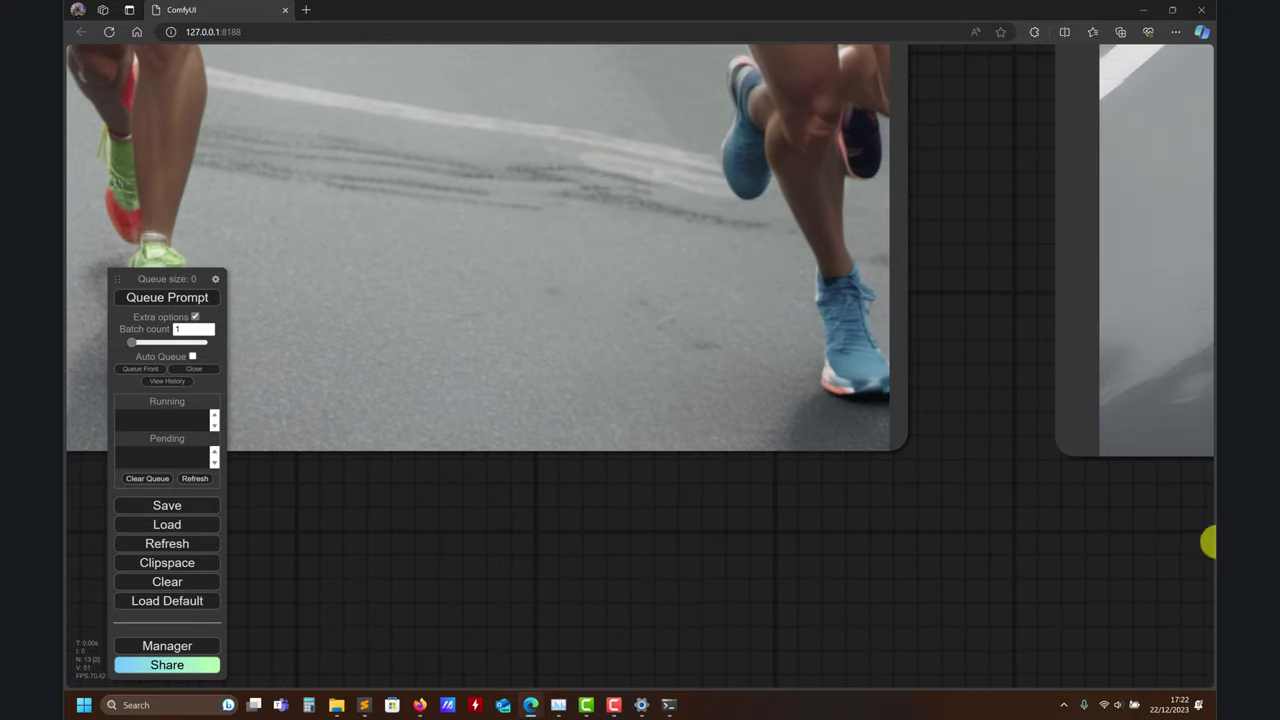
scroll(443, 557, "down", 5)
scroll(506, 517, "down", 10)
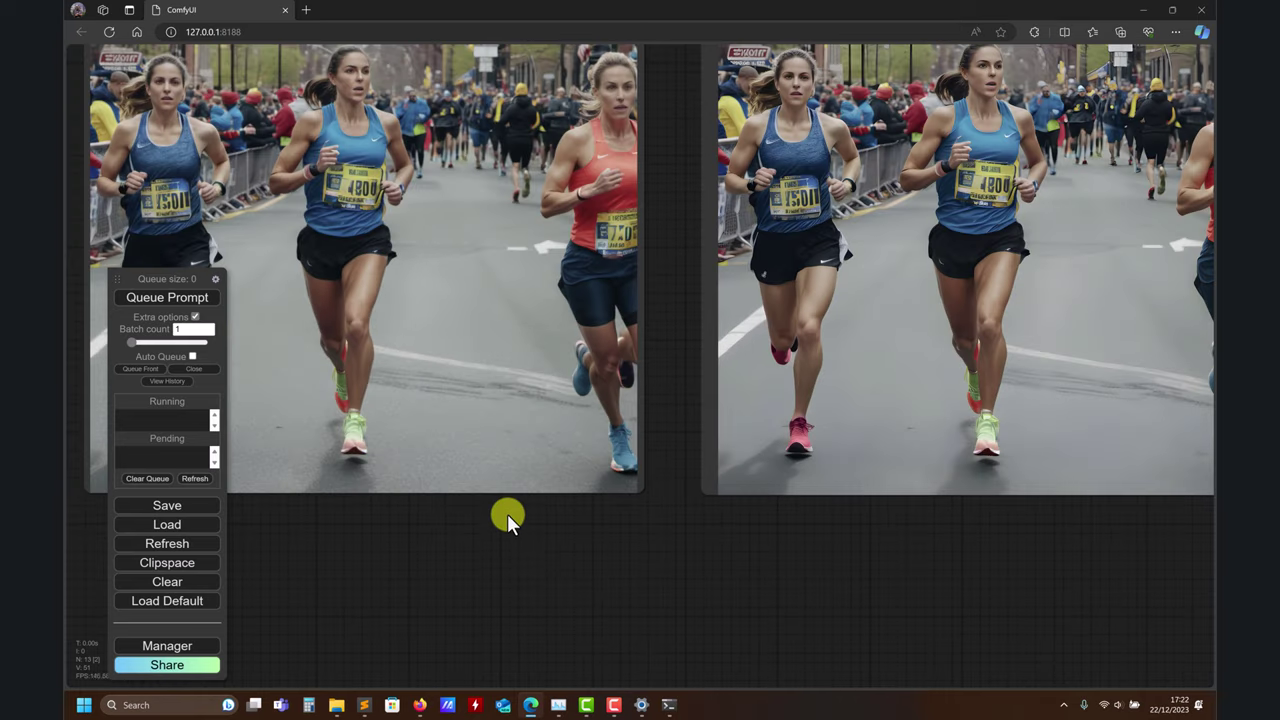
left_click_drag(477, 557, 799, 551)
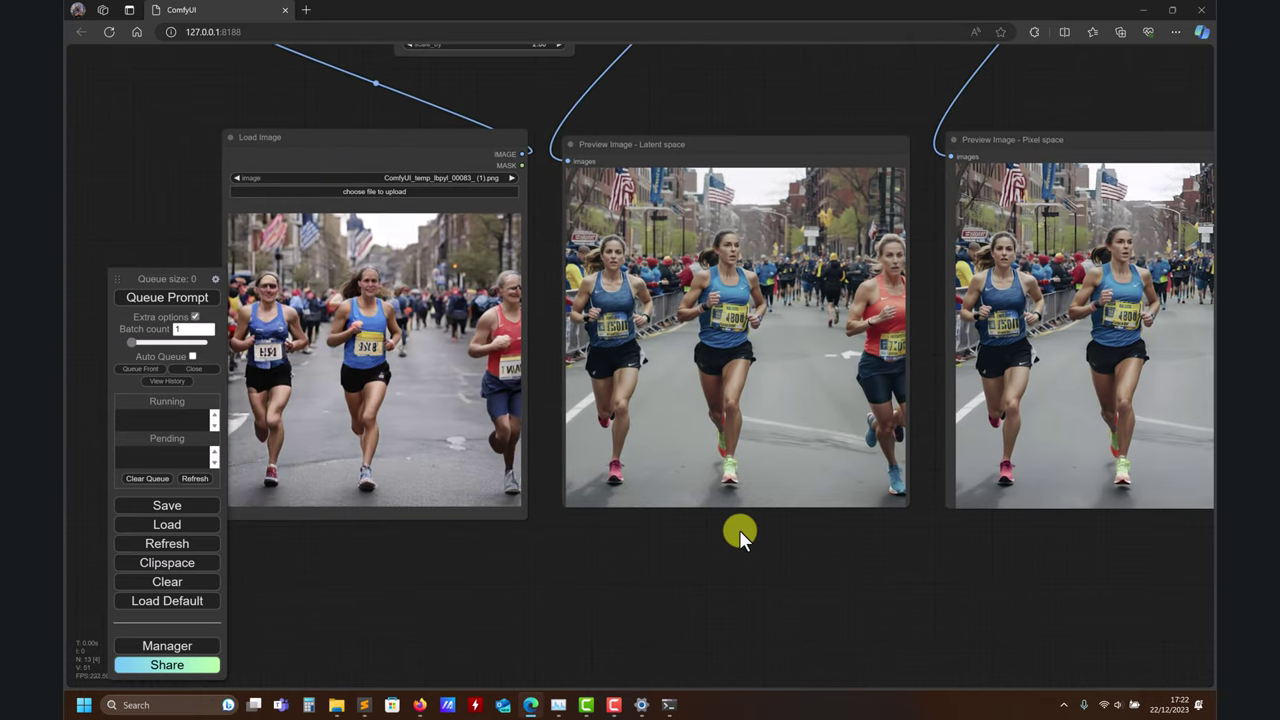
scroll(739, 529, "down", 2)
scroll(734, 537, "up", 3)
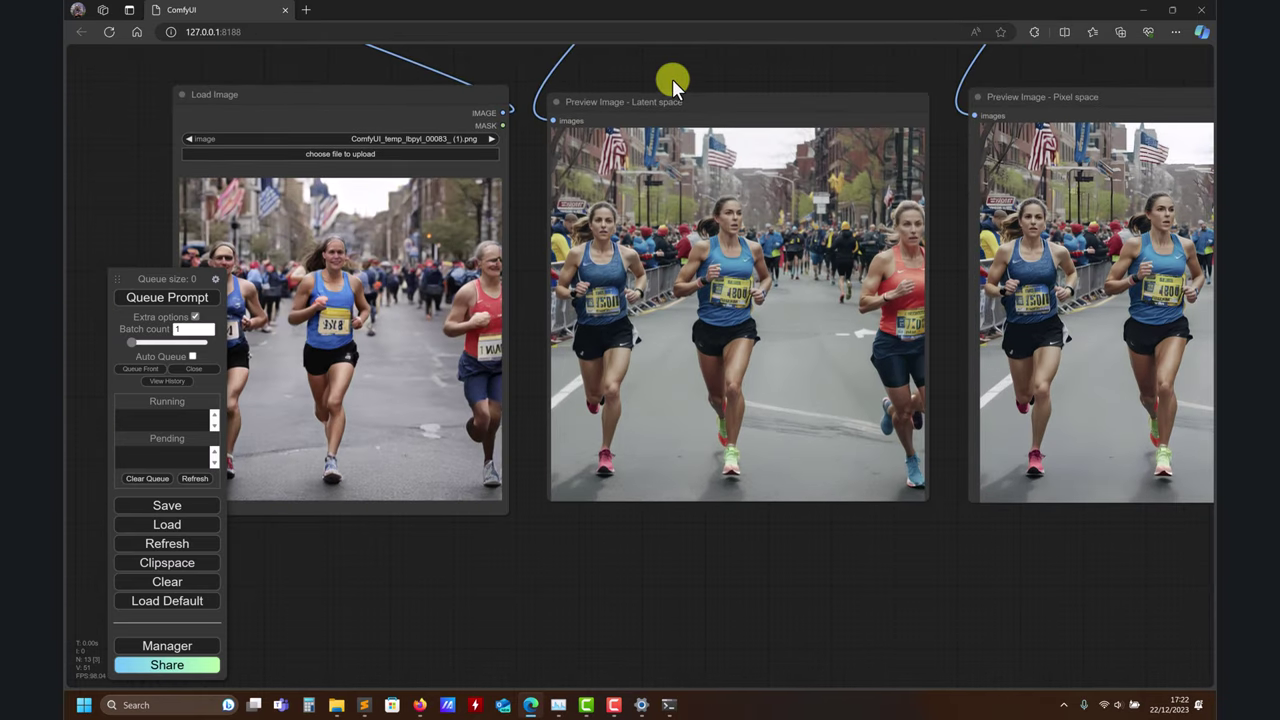
left_click_drag(671, 80, 801, 411)
left_click_drag(258, 393, 414, 471)
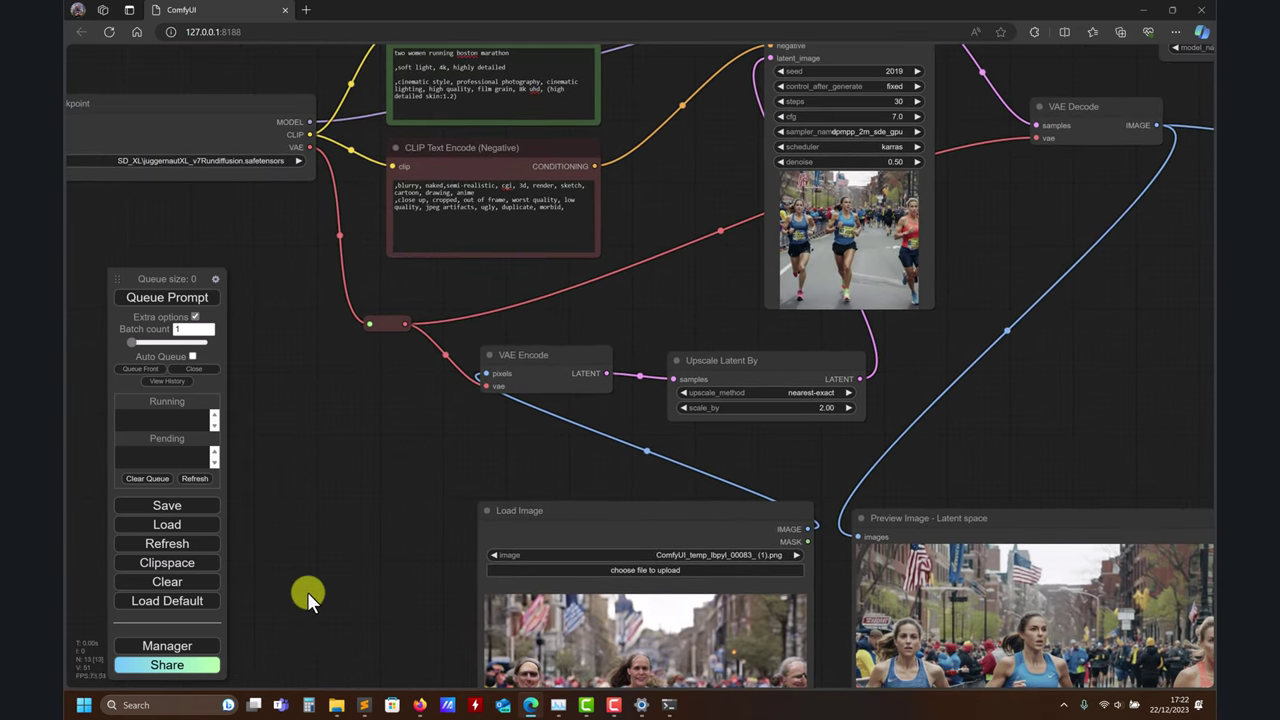
left_click(170, 524)
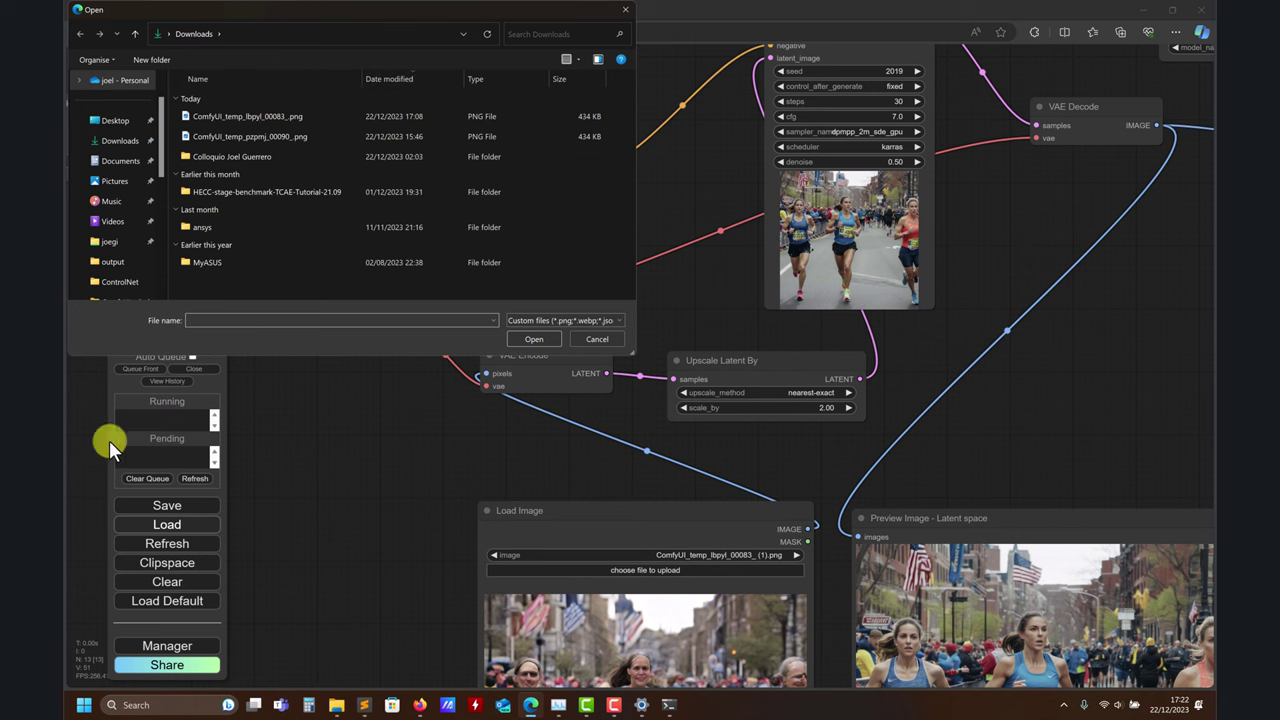
left_click(595, 340)
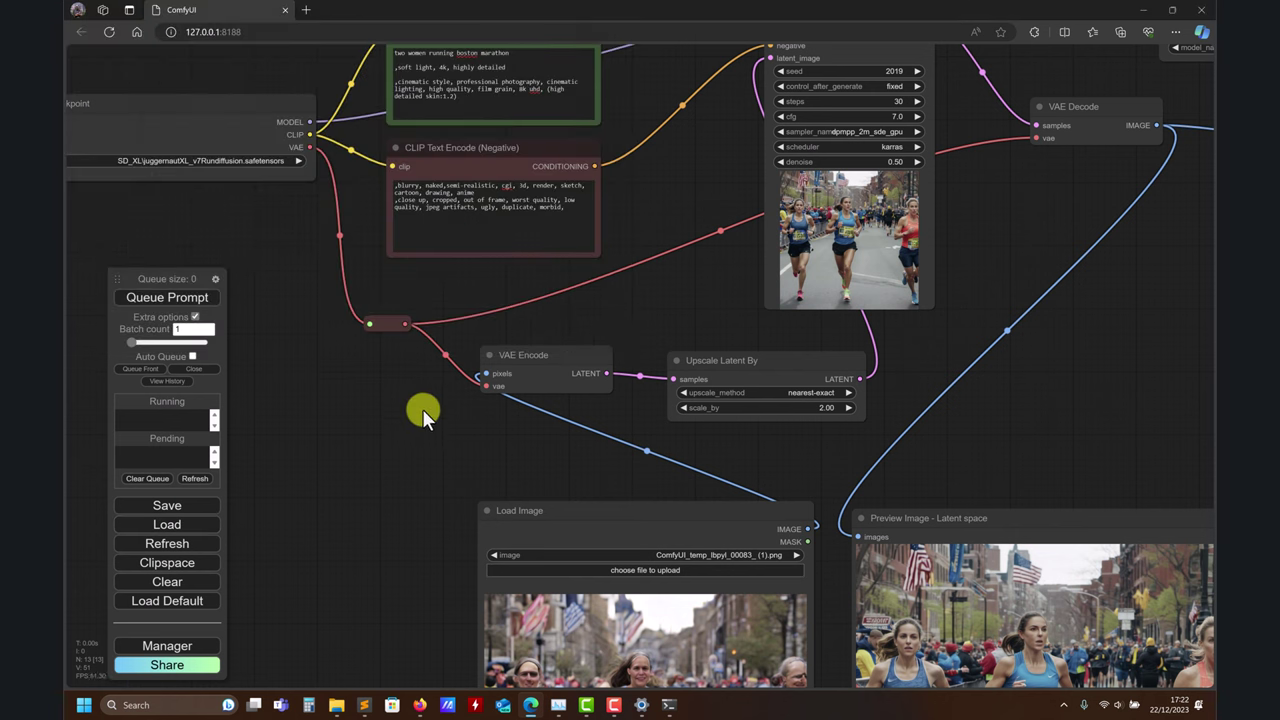
- Look over the finished upscaling workflow, and replace it with the default workflow
left_click_drag(422, 408, 373, 477)
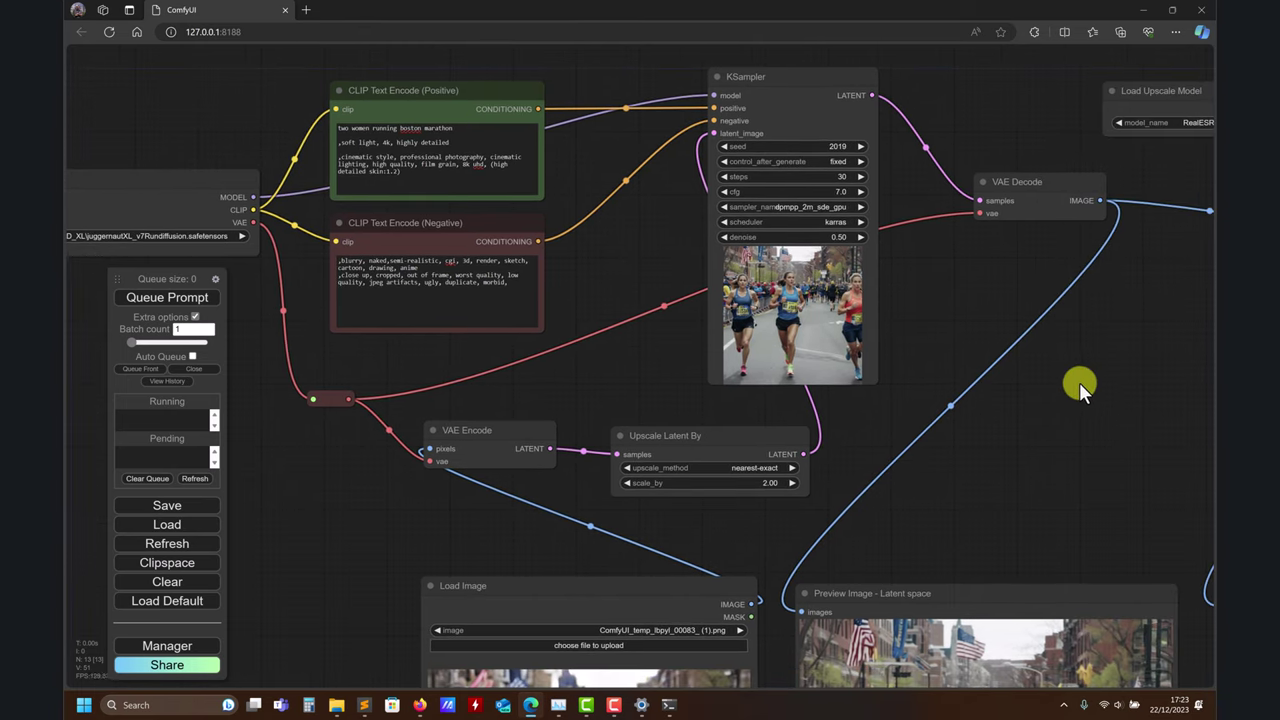
left_click_drag(575, 231, 743, 209)
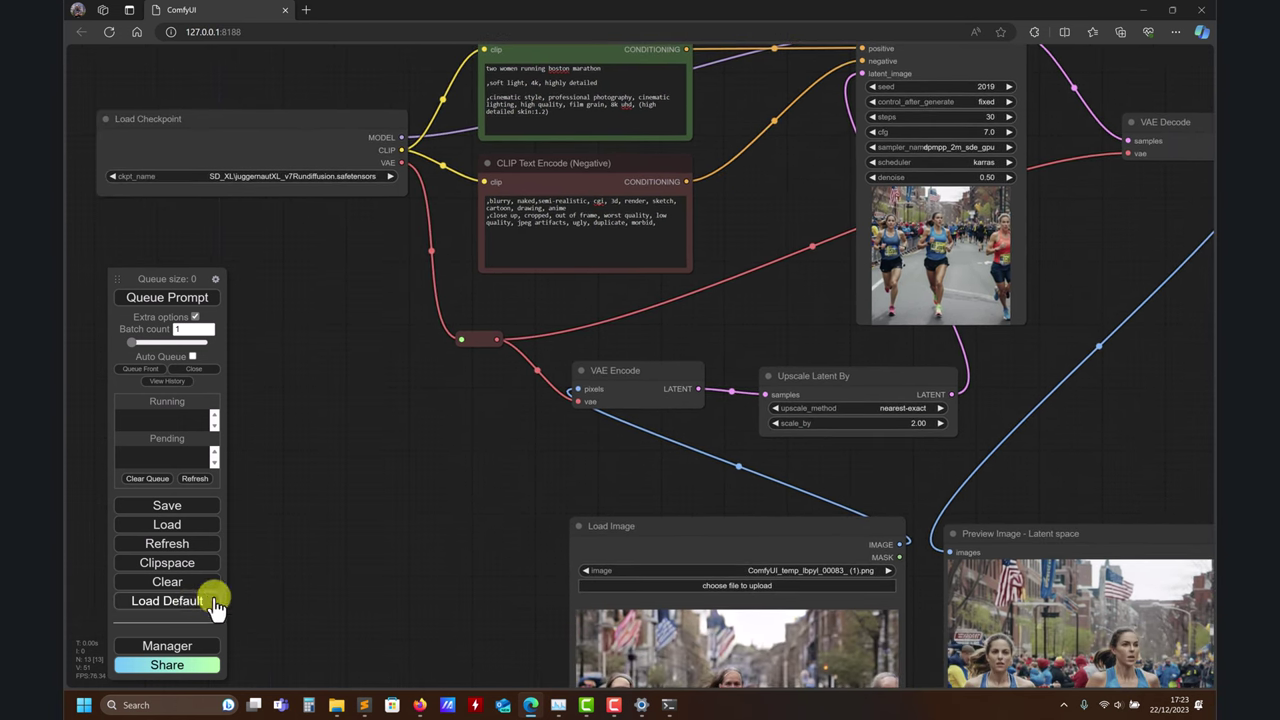
left_click_drag(1087, 343, 718, 406)
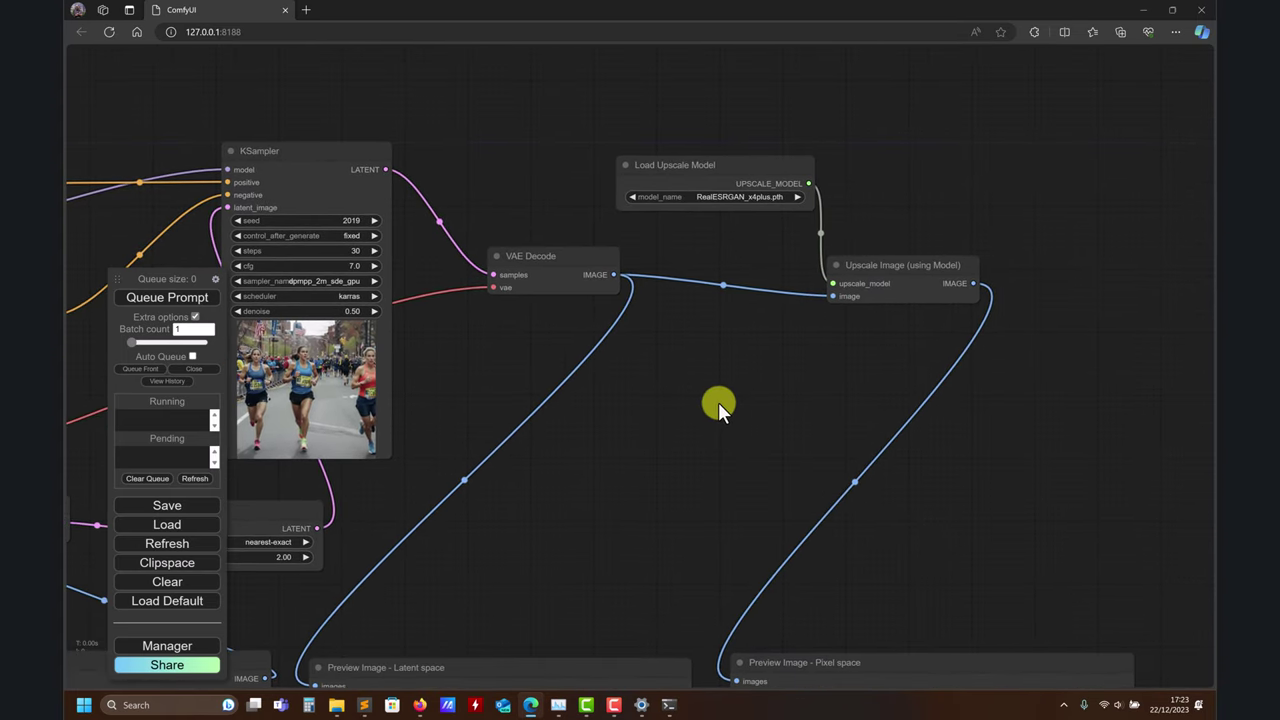
left_click_drag(679, 267, 717, 198)
scroll(914, 203, "up", 4)
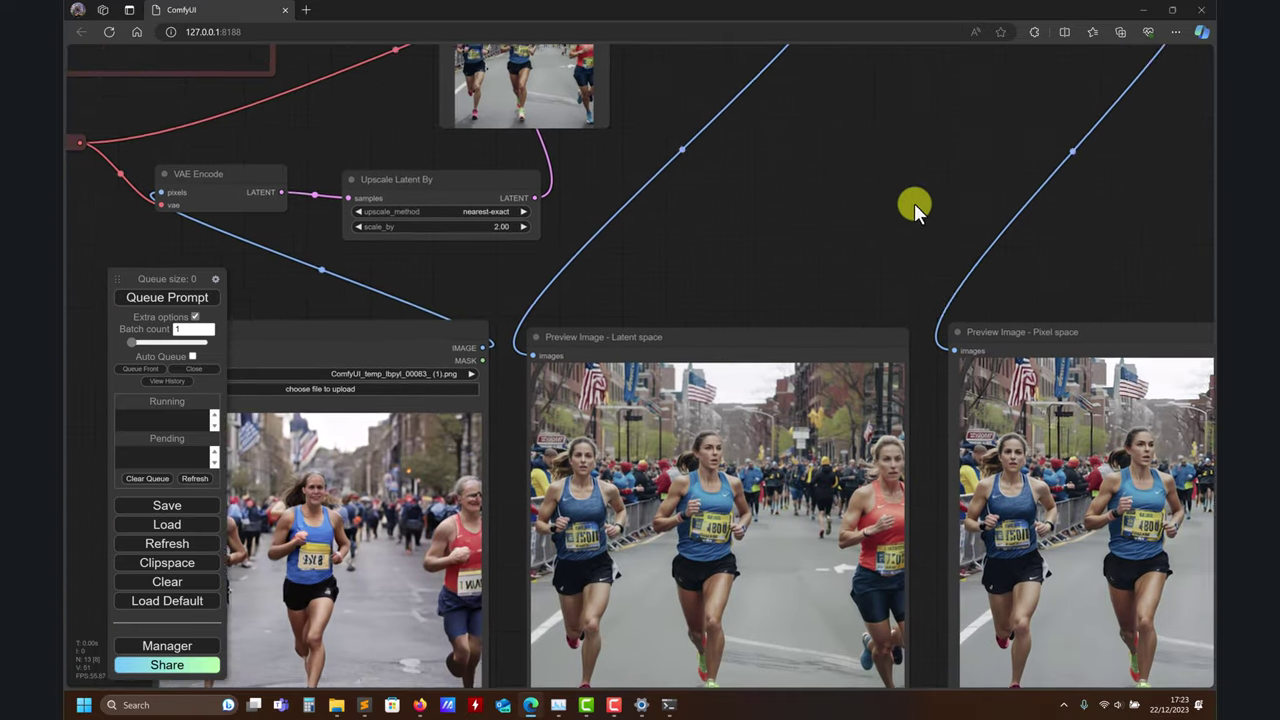
left_click(183, 604)
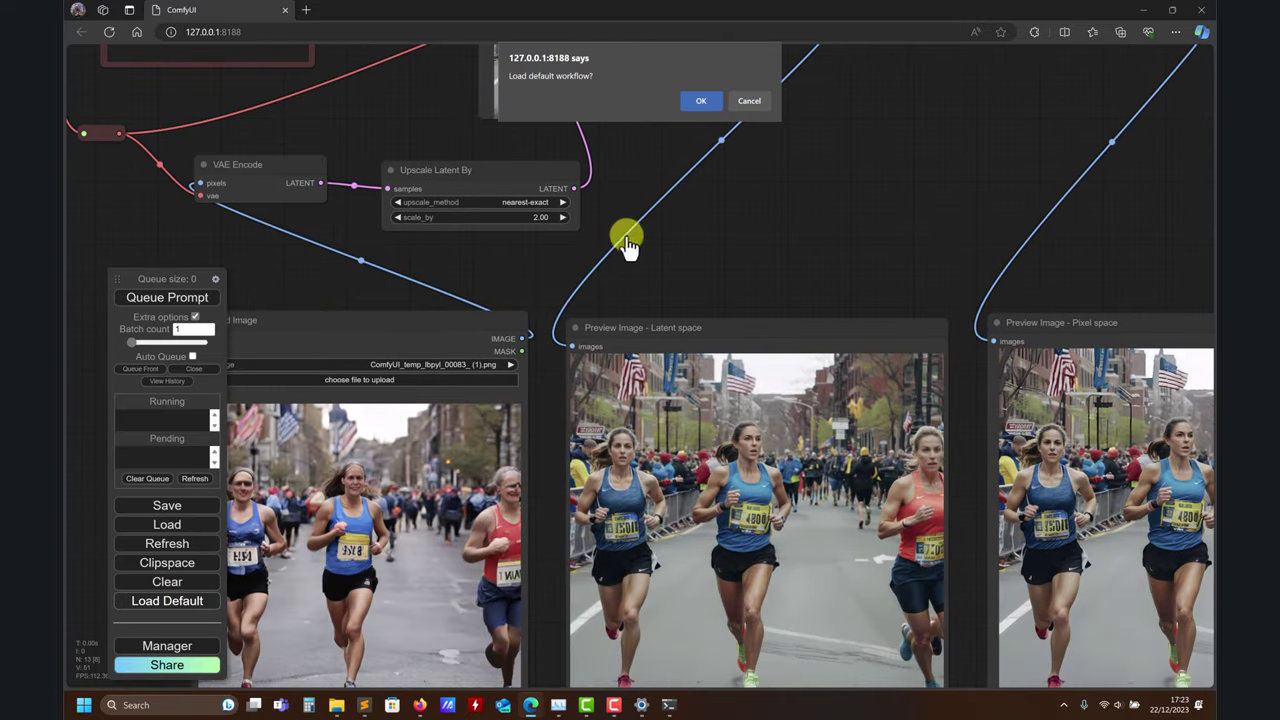
left_click(700, 106)
scroll(960, 597, "down", 3)
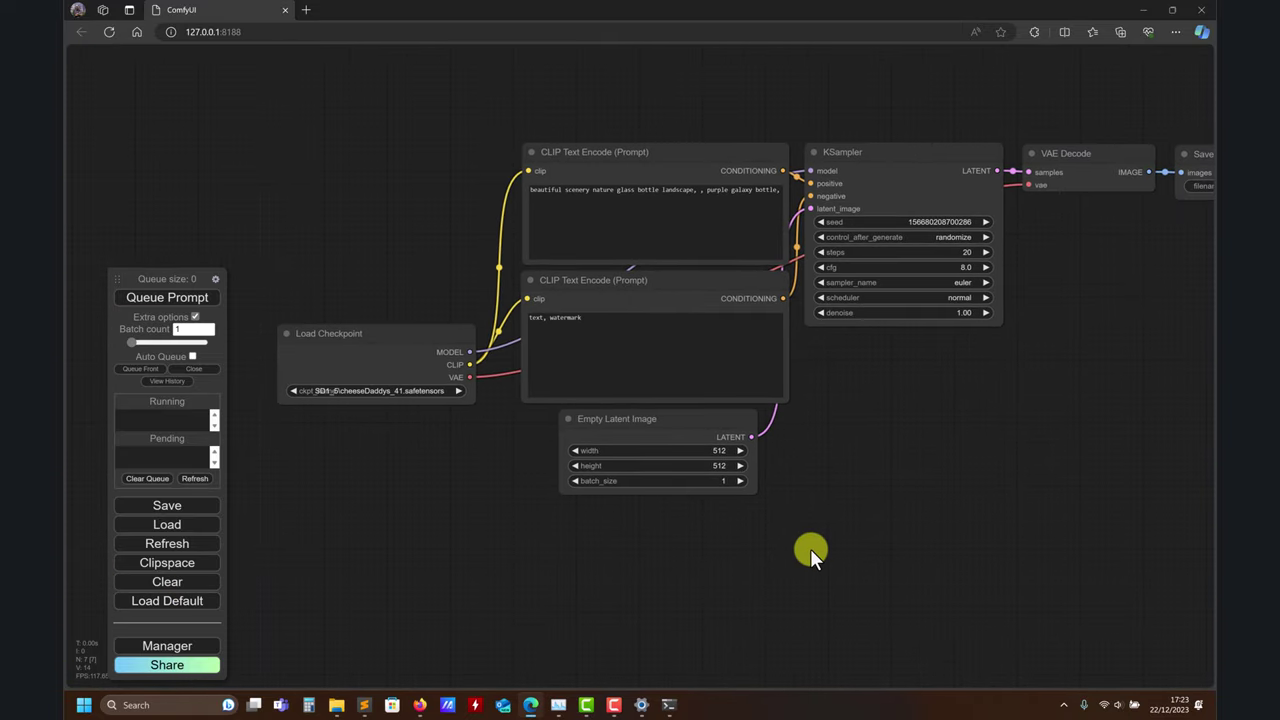
- Move the KSampler node below VAE Decode, and delete the link between the scenery prompt and KSampler's positive input
left_click_drag(799, 558, 771, 470)
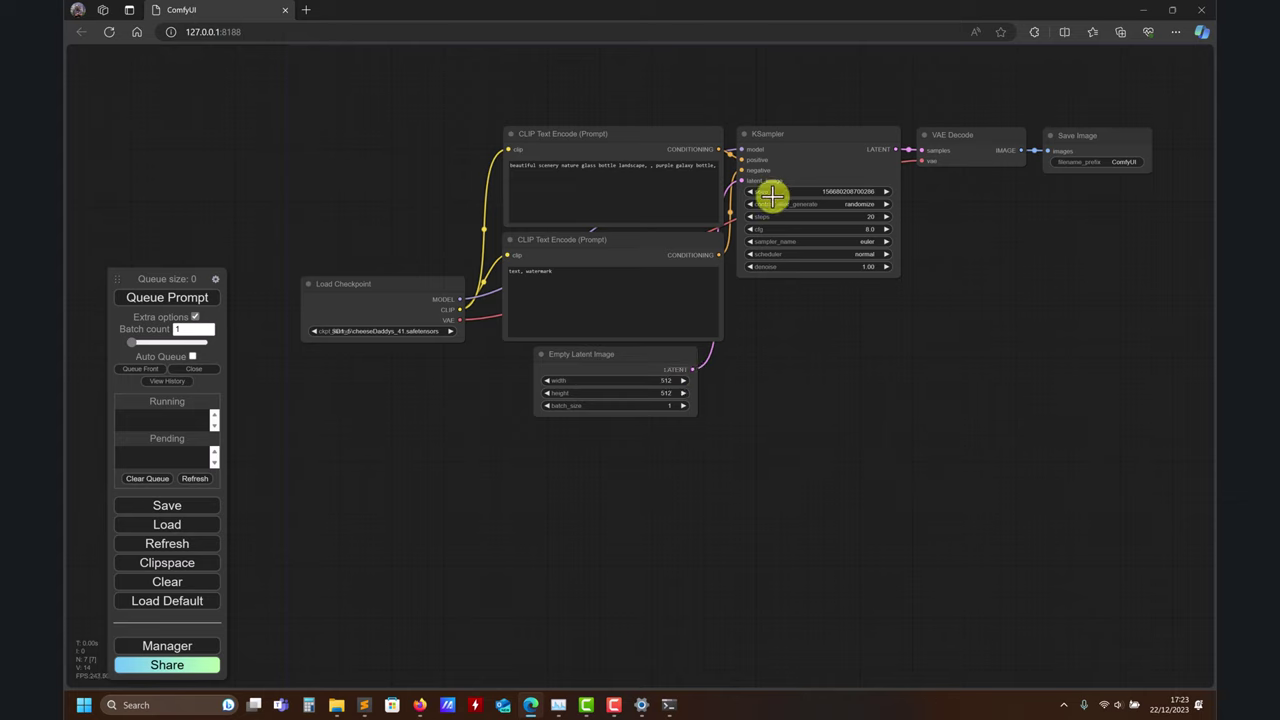
left_click_drag(816, 141, 1006, 388)
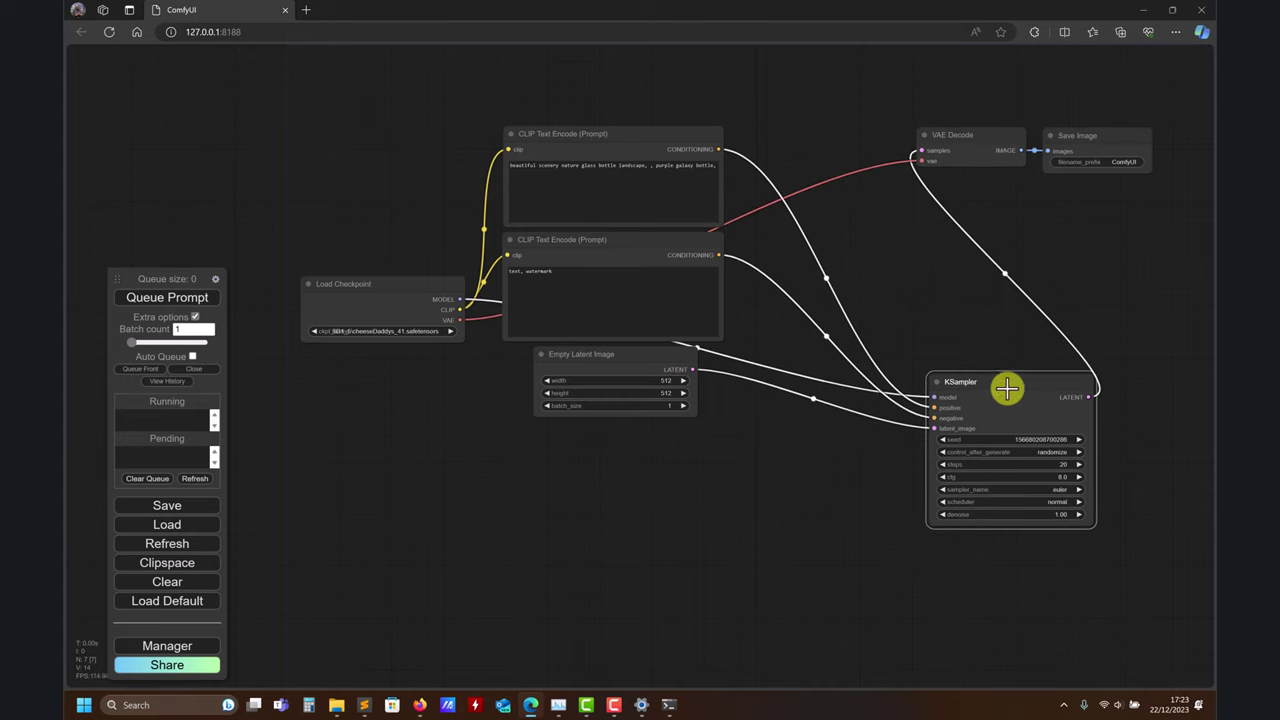
left_click(826, 278)
left_click(847, 296)
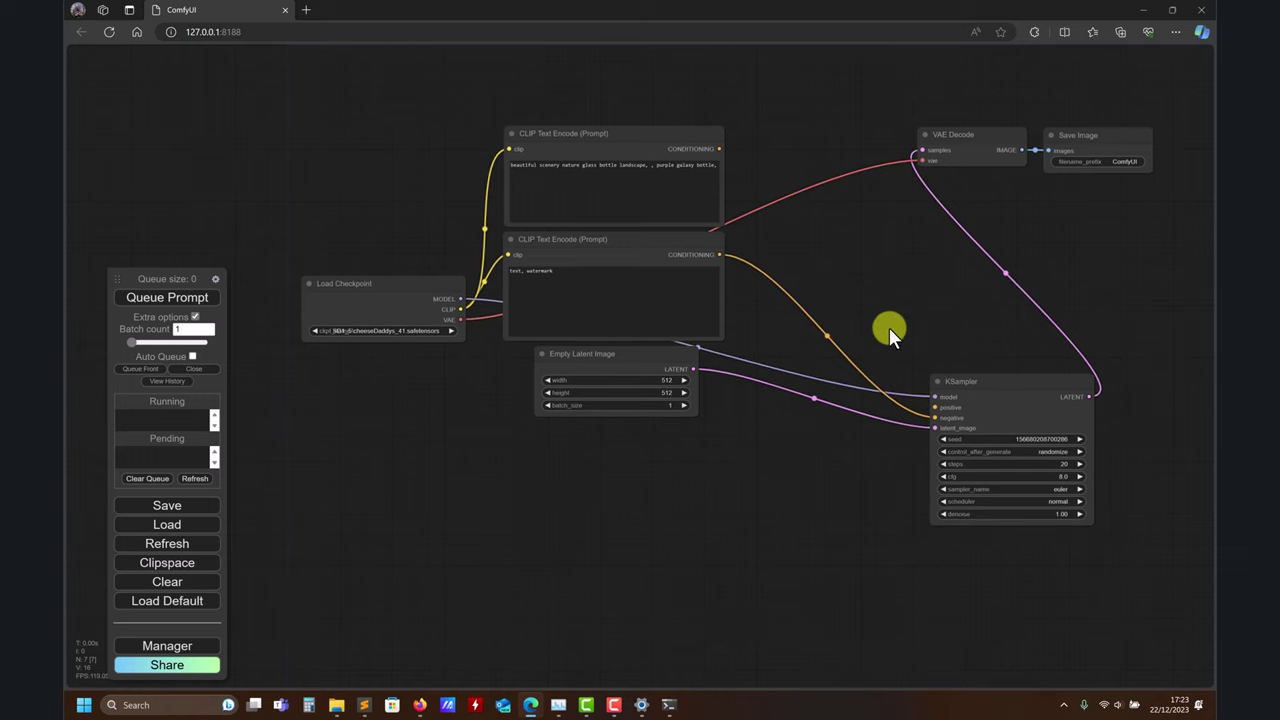
- Branch a Reroute node off the scenery prompt's conditioning output, and delete the "text, watermark" prompt's link to KSampler
left_click_drag(716, 150, 827, 225)
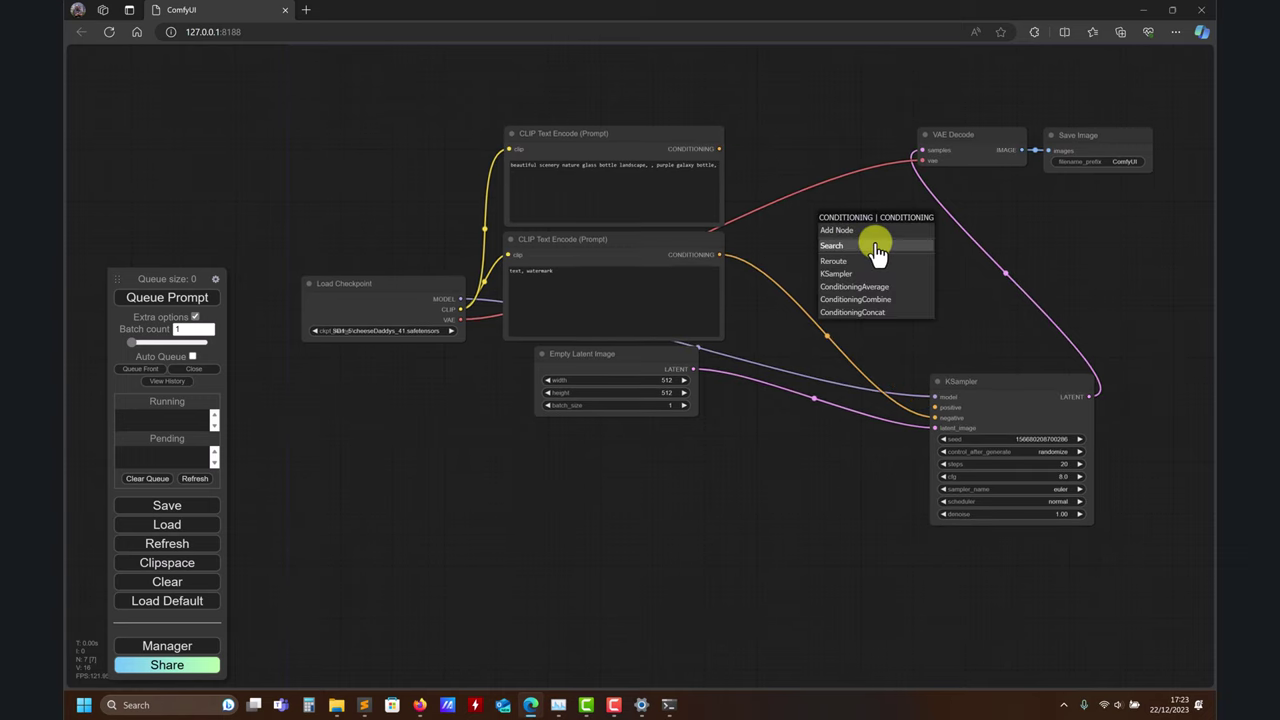
left_click(850, 261)
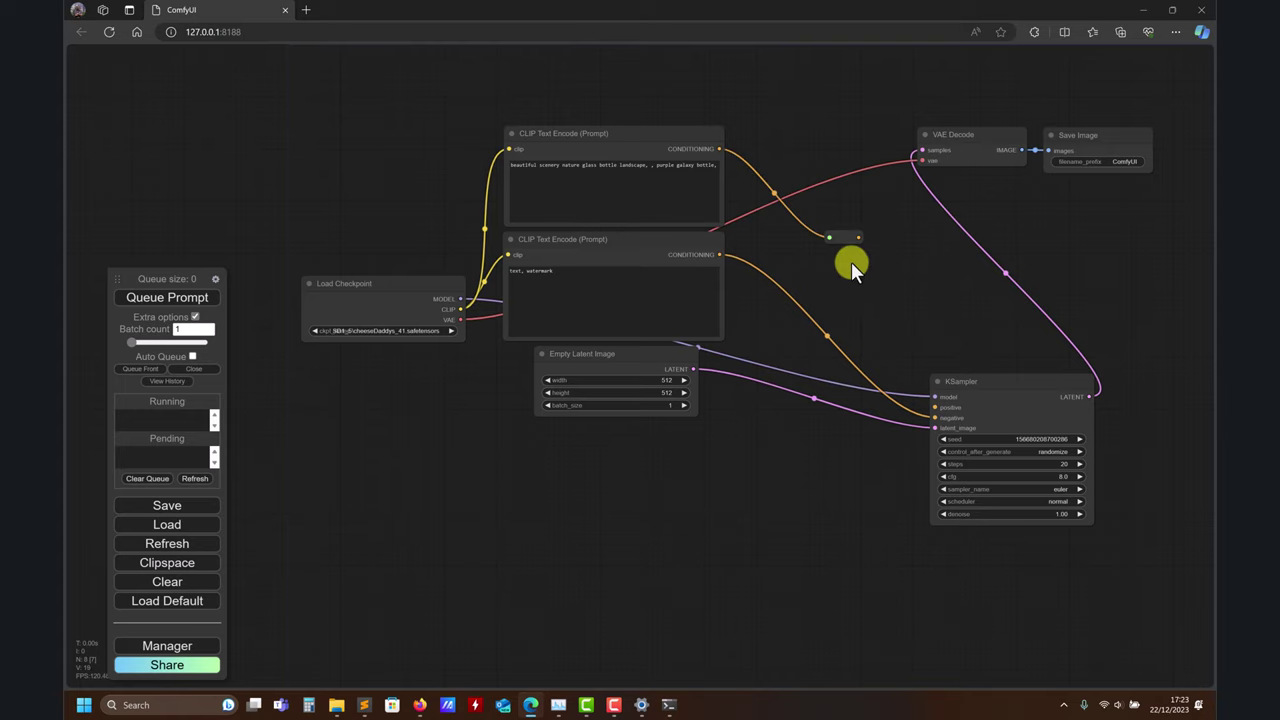
left_click_drag(840, 272, 736, 250)
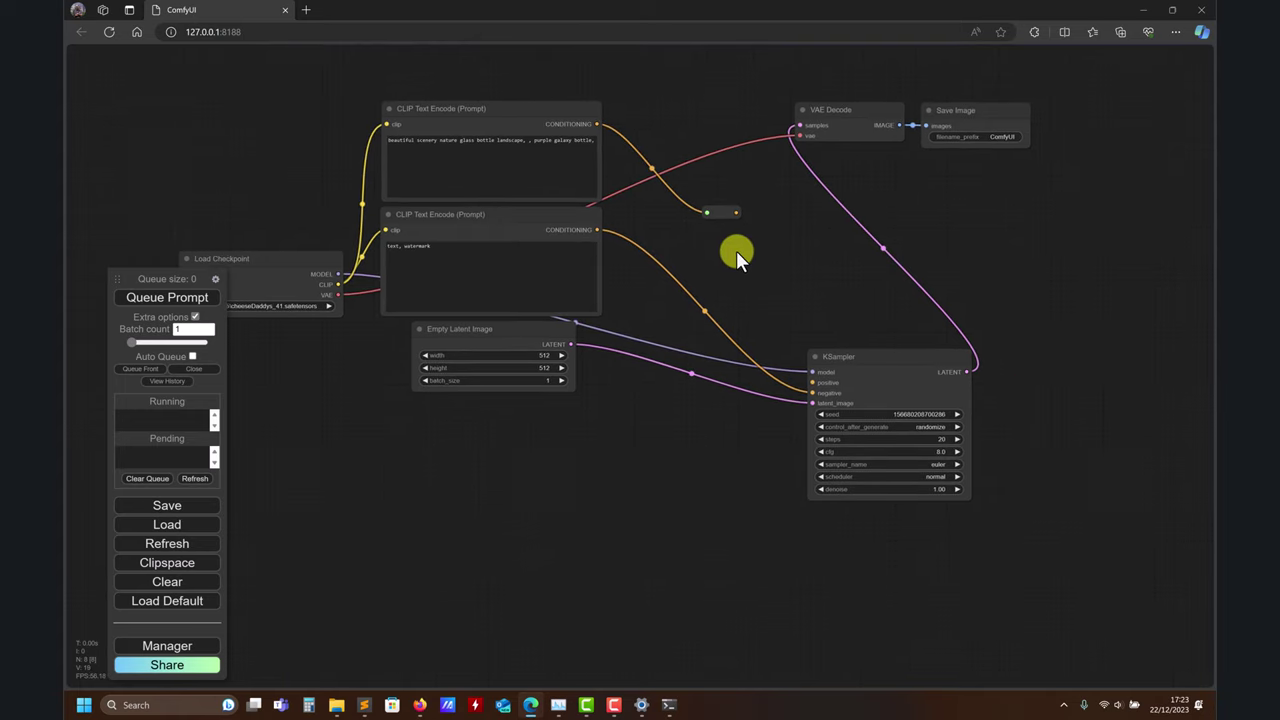
right_click(706, 311)
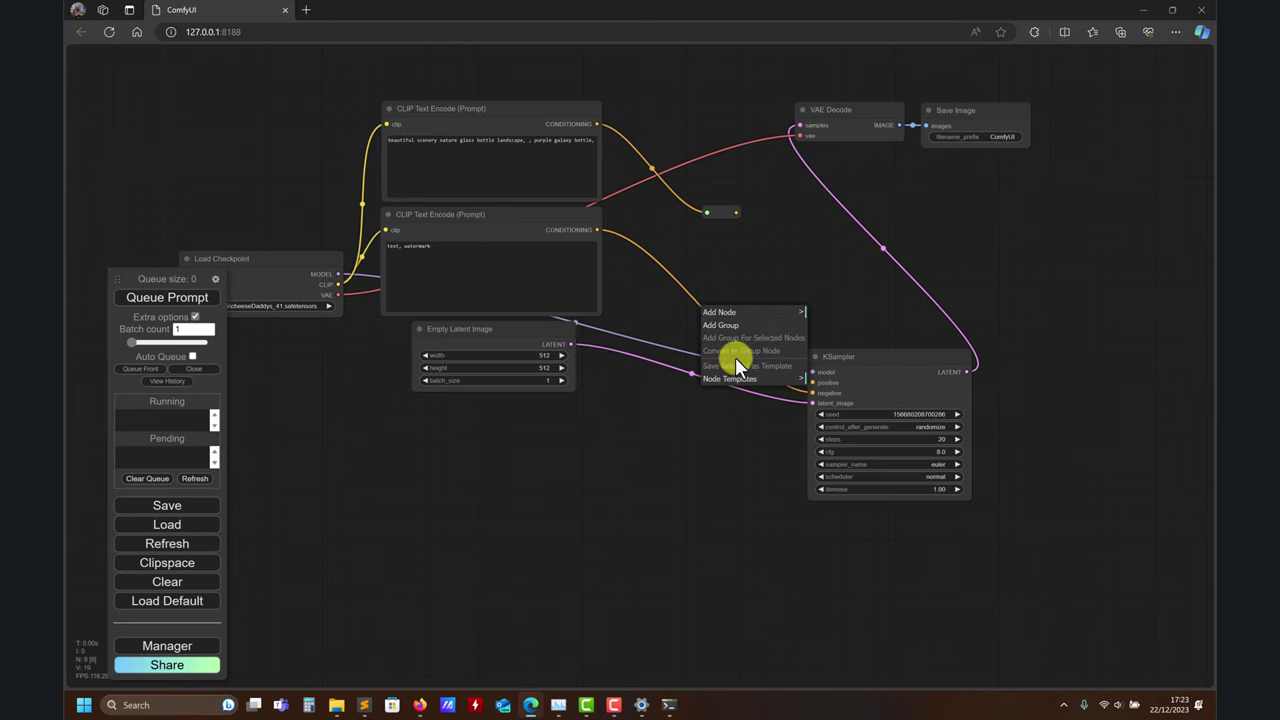
right_click(706, 311)
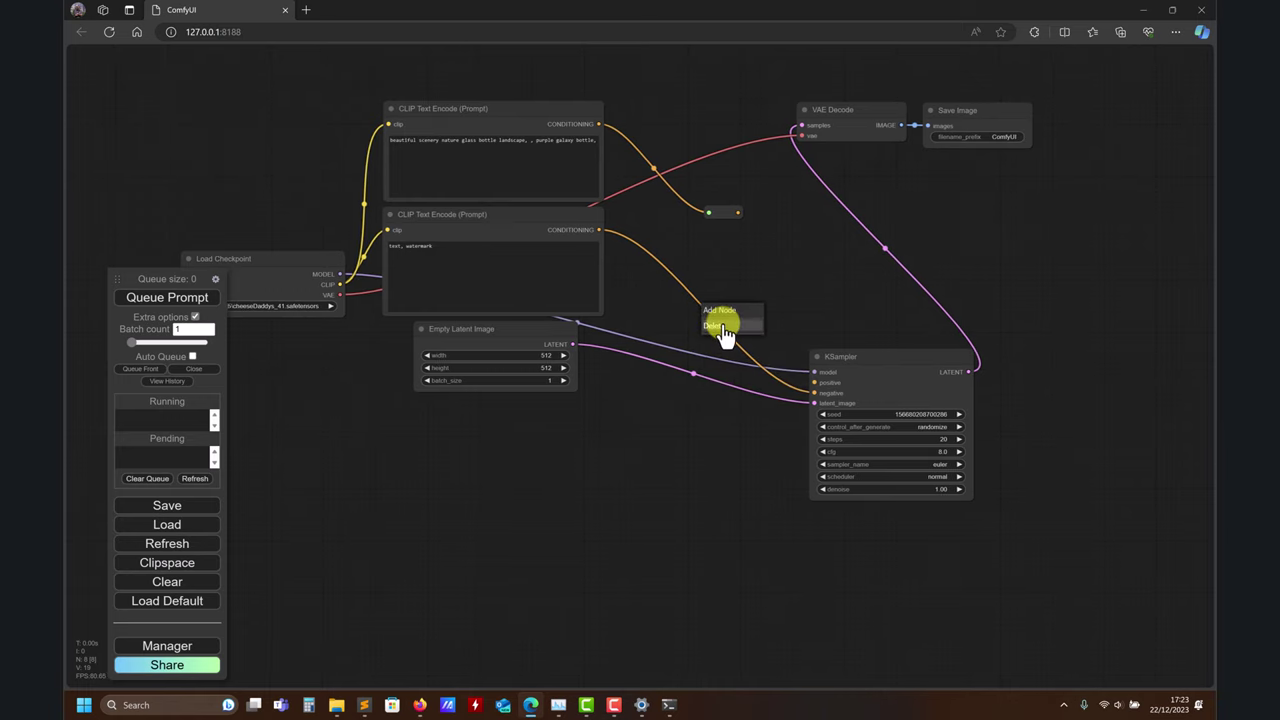
left_click(721, 325)
left_click_drag(722, 217, 697, 258)
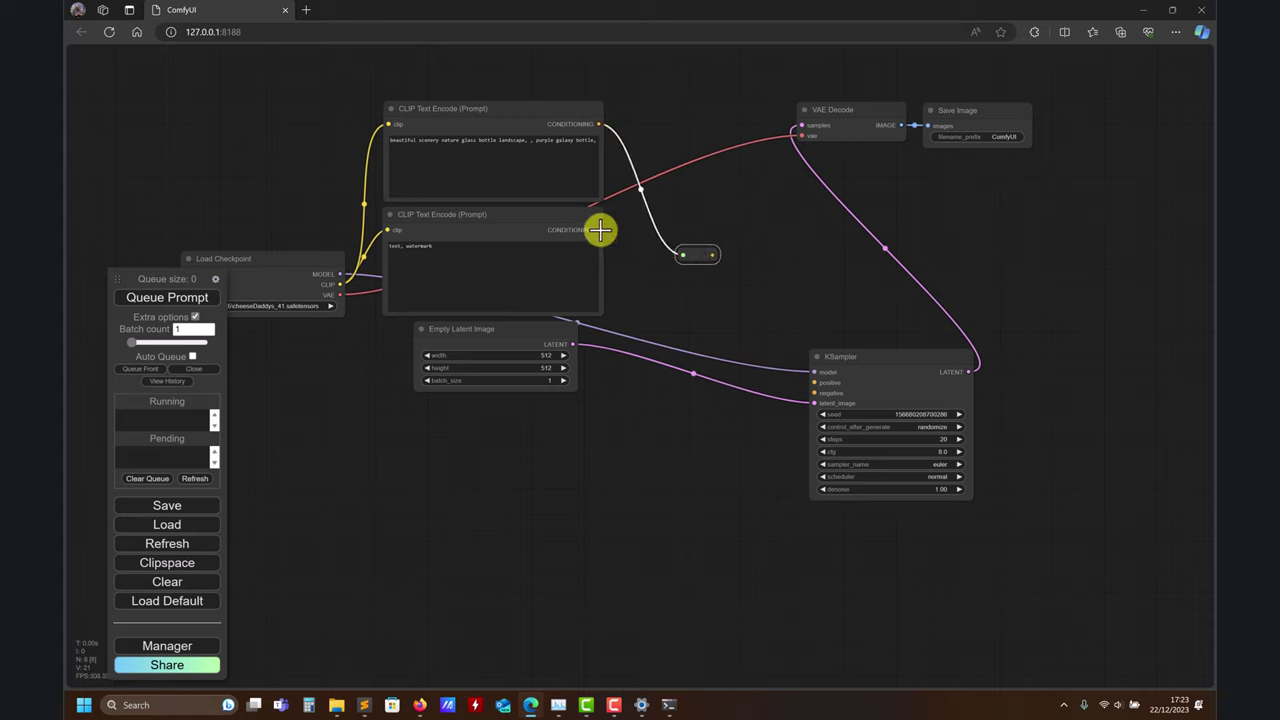
- Try routing each prompt's conditioning through the Reroute node into KSampler, and remove the Reroute node
left_click_drag(599, 230, 809, 395)
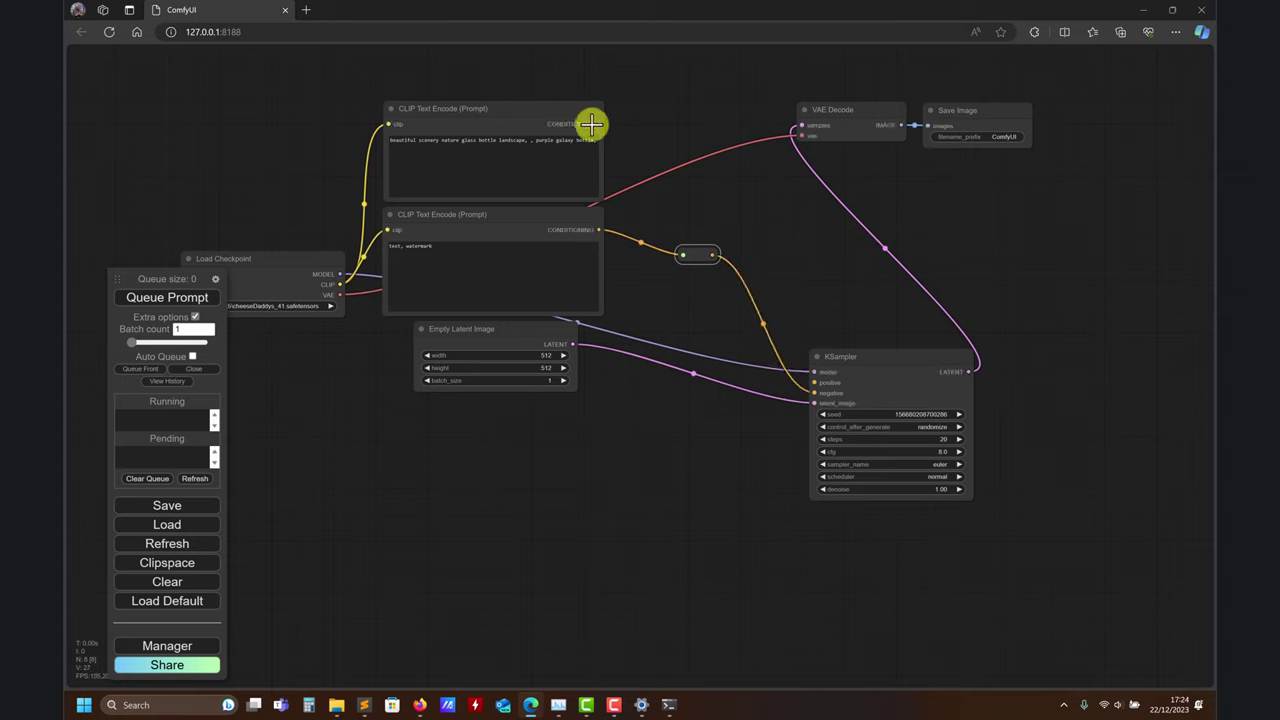
left_click_drag(596, 124, 753, 396)
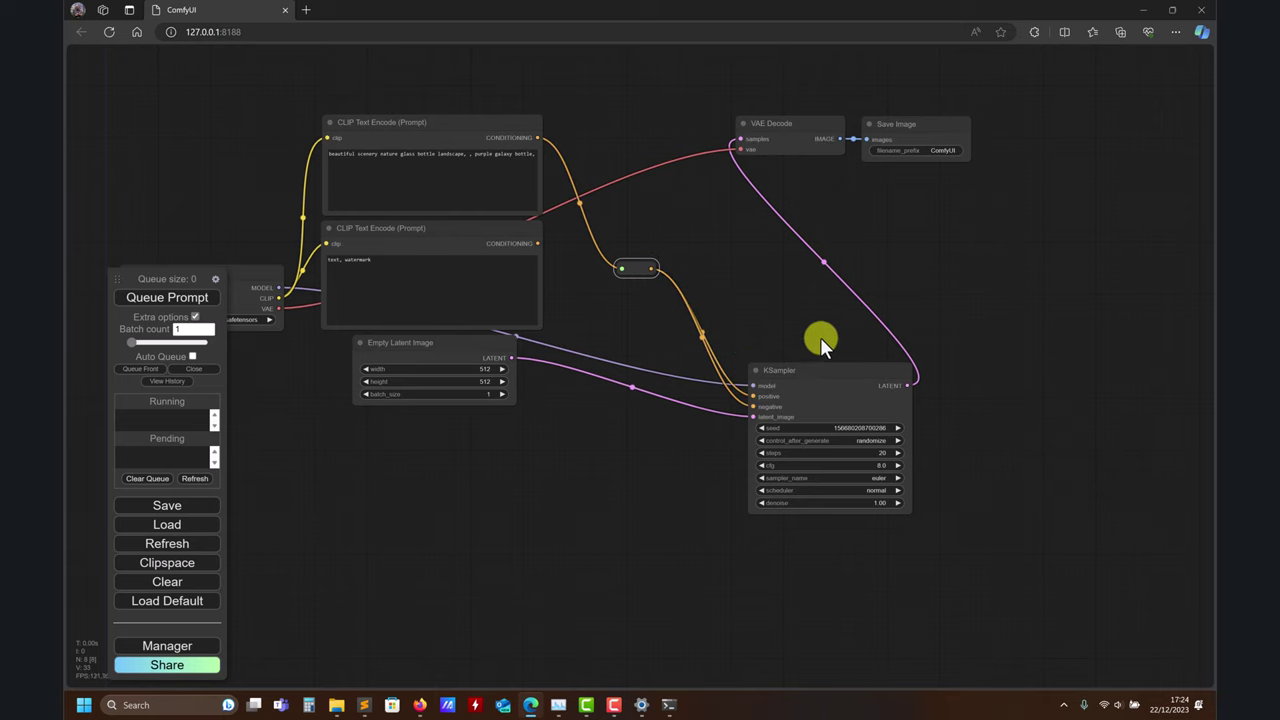
left_click_drag(591, 272, 632, 271)
right_click(639, 229)
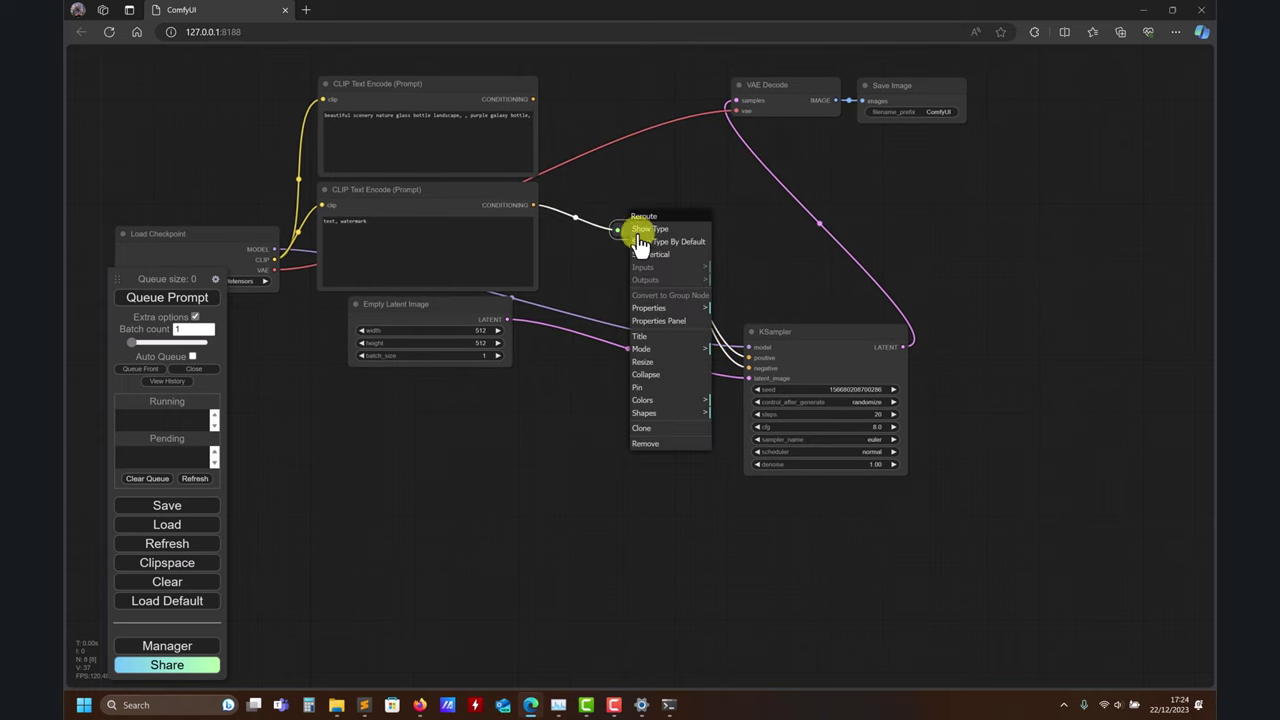
left_click(663, 445)
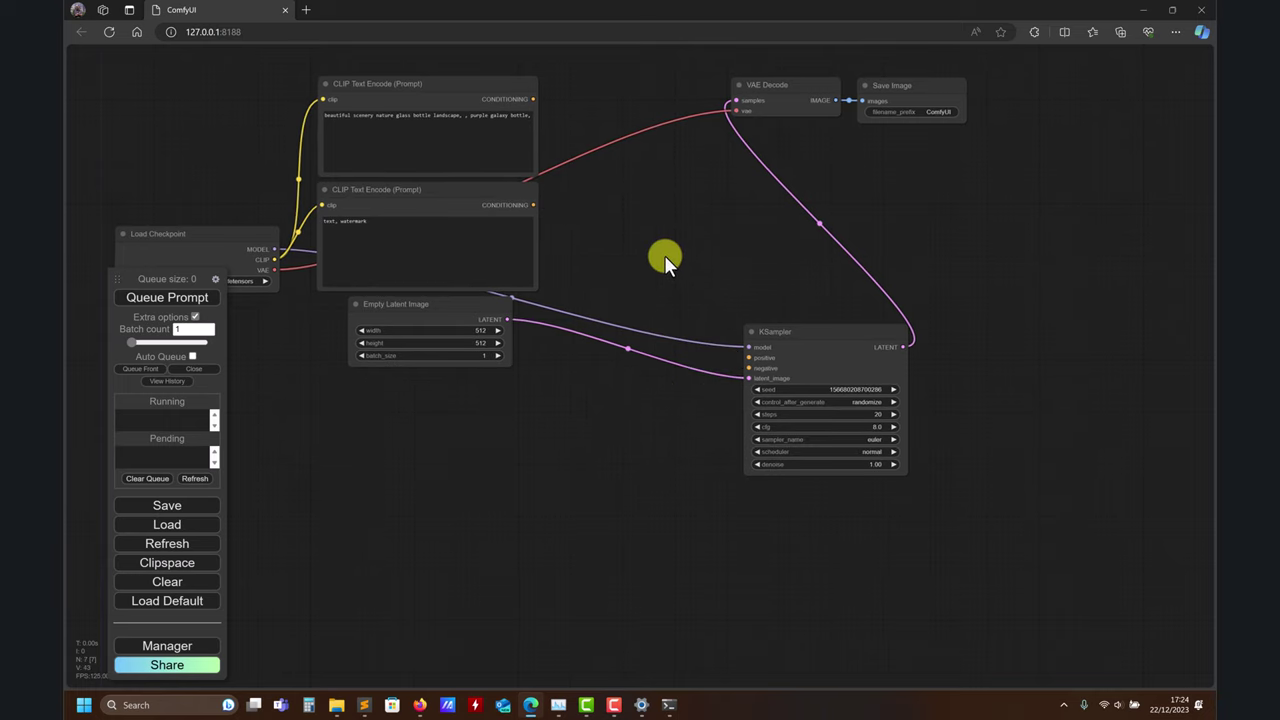
- Spread the two CLIP Text Encode nodes apart vertically, and move Empty Latent Image below them
left_click_drag(665, 257, 727, 339)
left_click_drag(777, 305, 805, 316)
left_click_drag(569, 168, 602, 107)
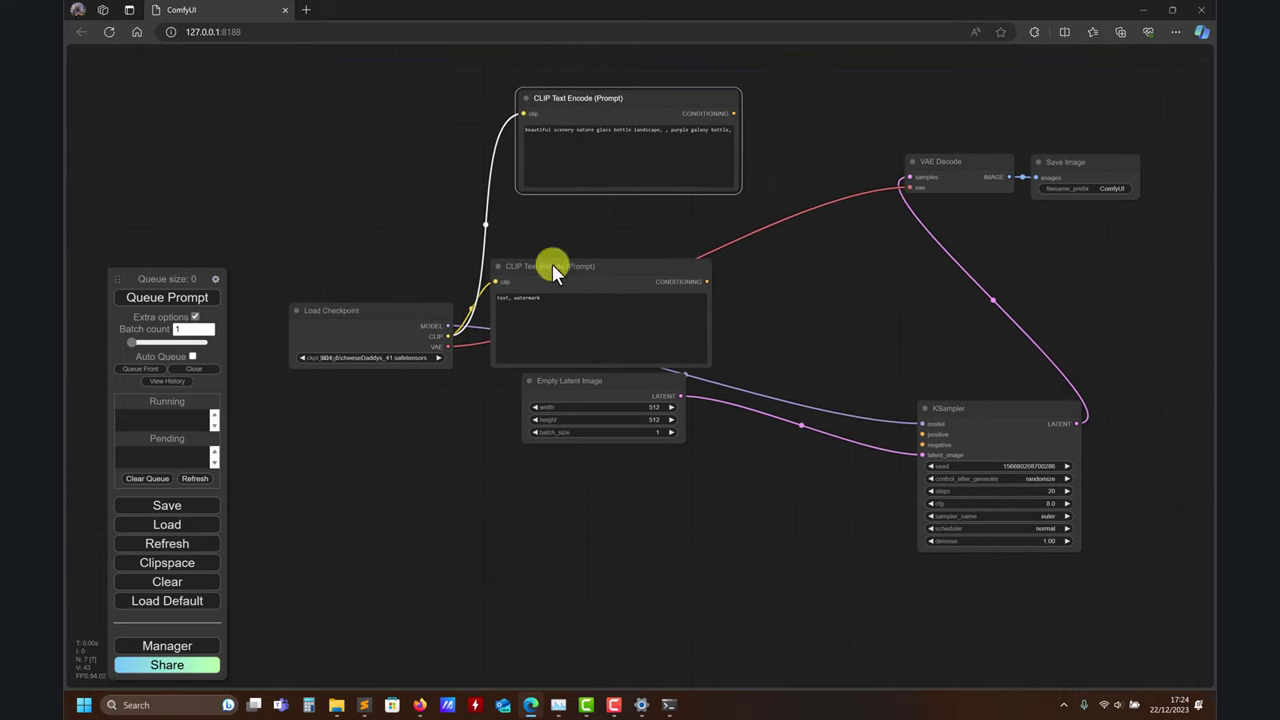
left_click_drag(563, 274, 601, 253)
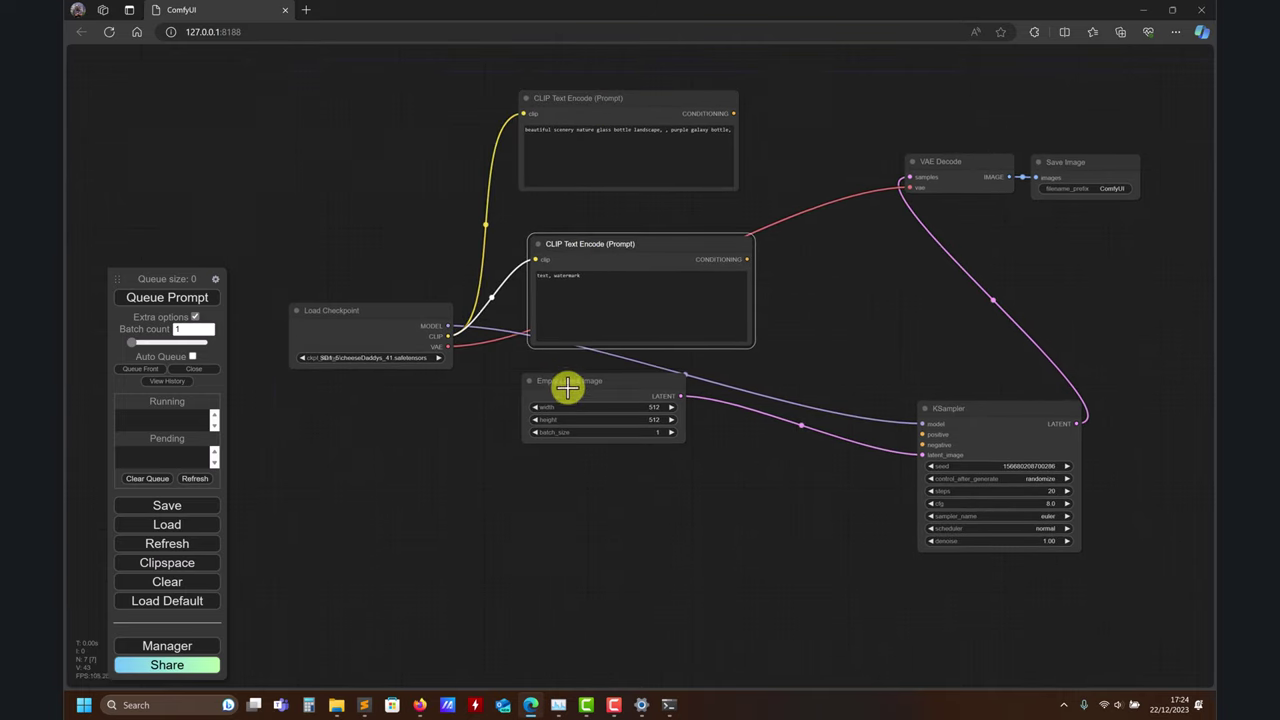
left_click_drag(566, 386, 620, 440)
- Delete both CLIP links running from Load Checkpoint to the two CLIP Text Encode nodes
right_click(491, 297)
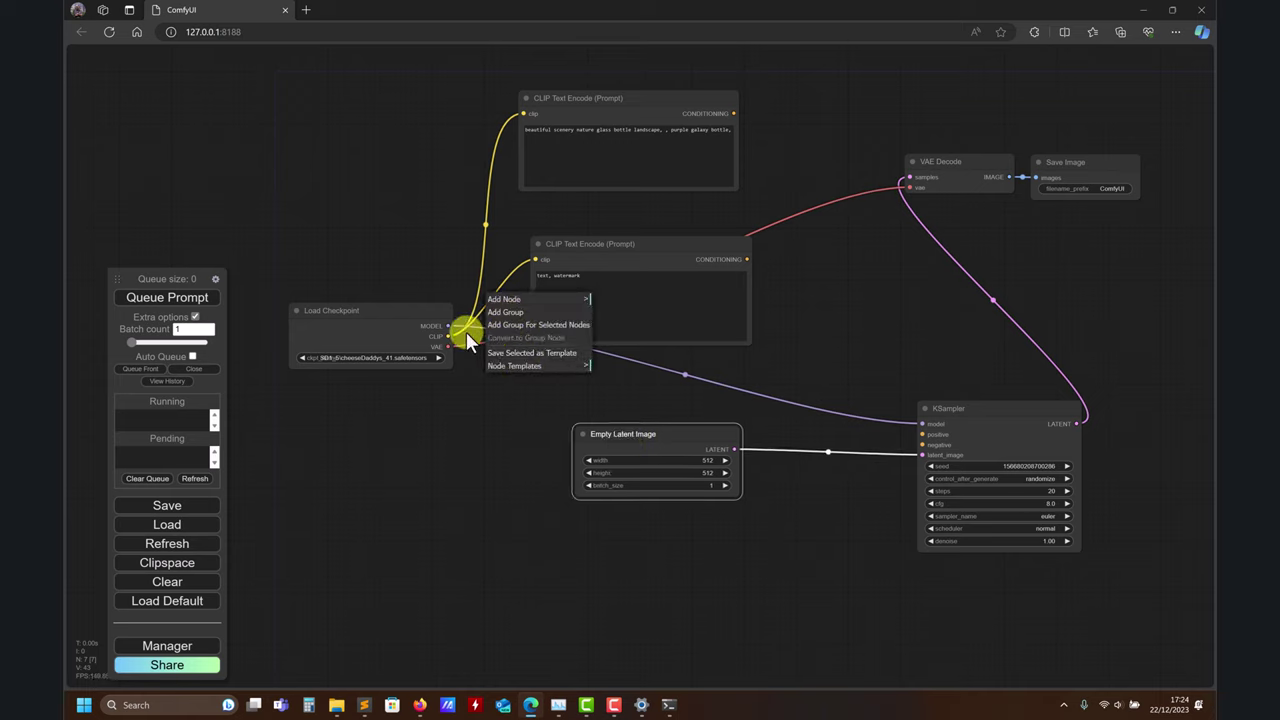
left_click(486, 271)
right_click(485, 224)
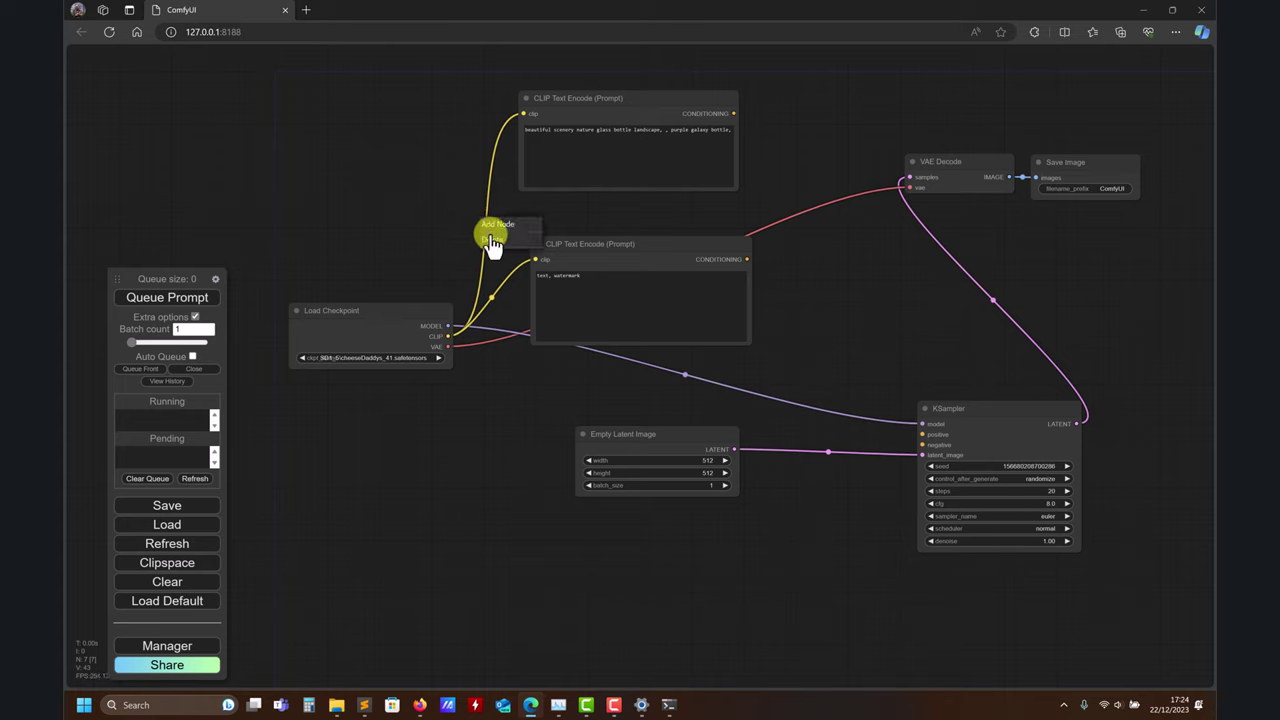
left_click(500, 240)
left_click(492, 293)
left_click(498, 305)
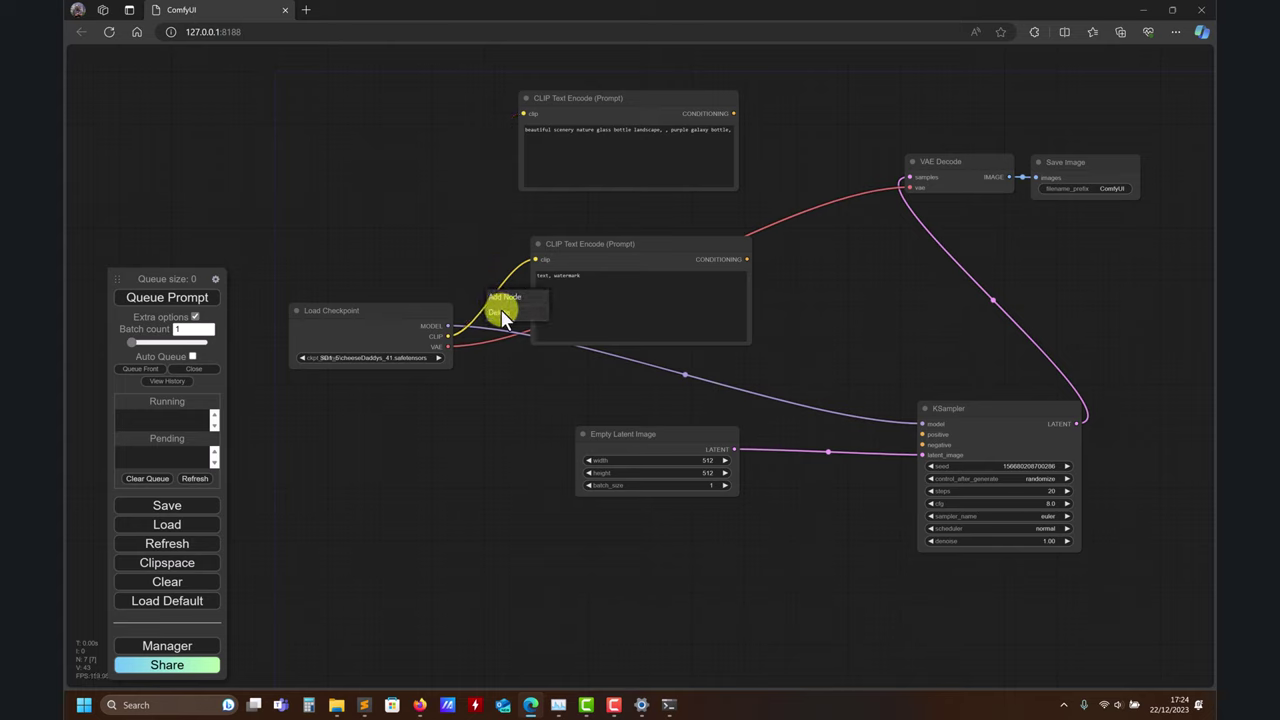
- Add a Reroute node to Load Checkpoint's CLIP output, and link it to the clip inputs of both CLIP Text Encode nodes
left_click_drag(445, 335, 609, 275)
left_click(510, 279)
left_click_drag(611, 96, 682, 112)
left_click_drag(520, 257, 598, 264)
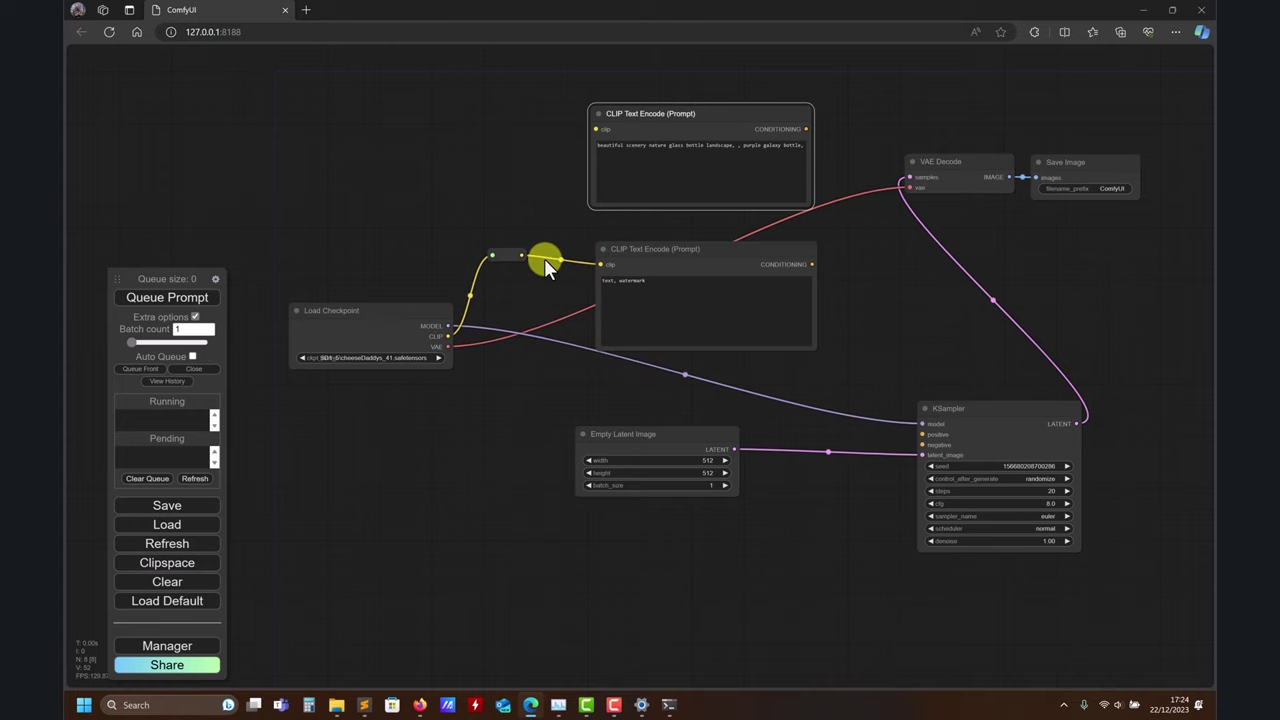
left_click_drag(520, 255, 597, 130)
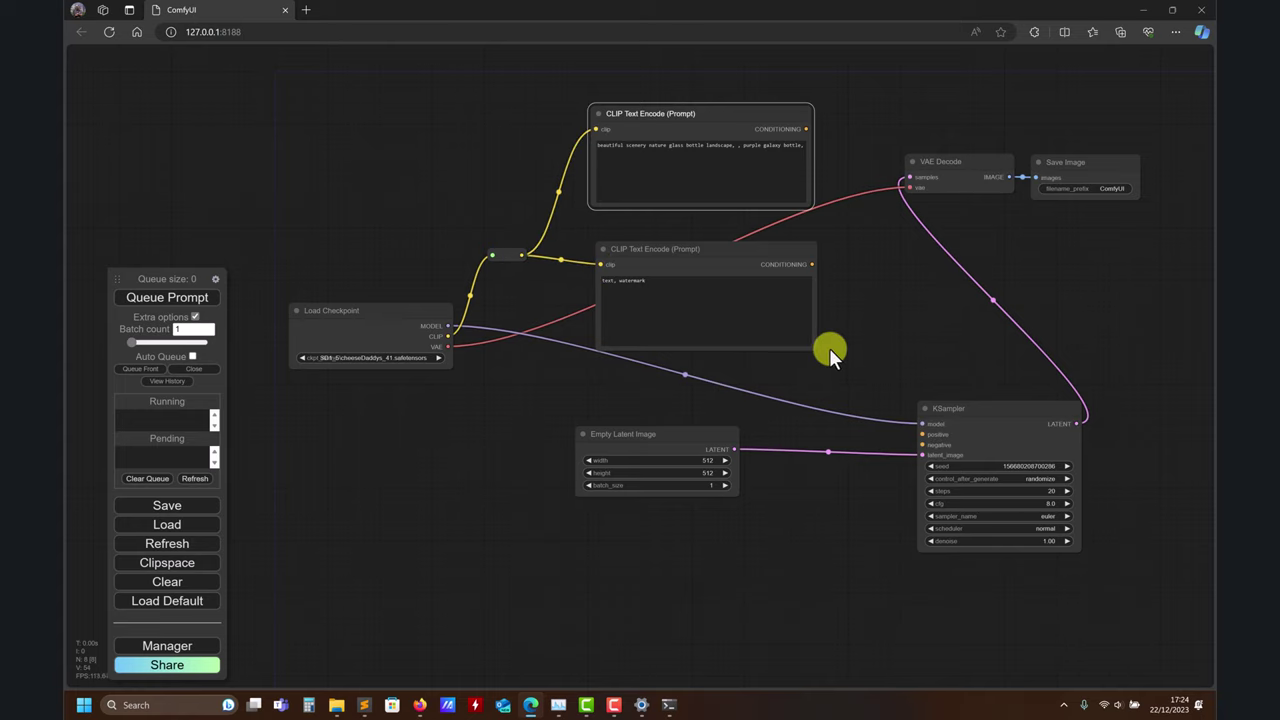
- Link the scenery prompt to KSampler's positive input and the "text, watermark" prompt to its negative input
left_click_drag(829, 348, 746, 420)
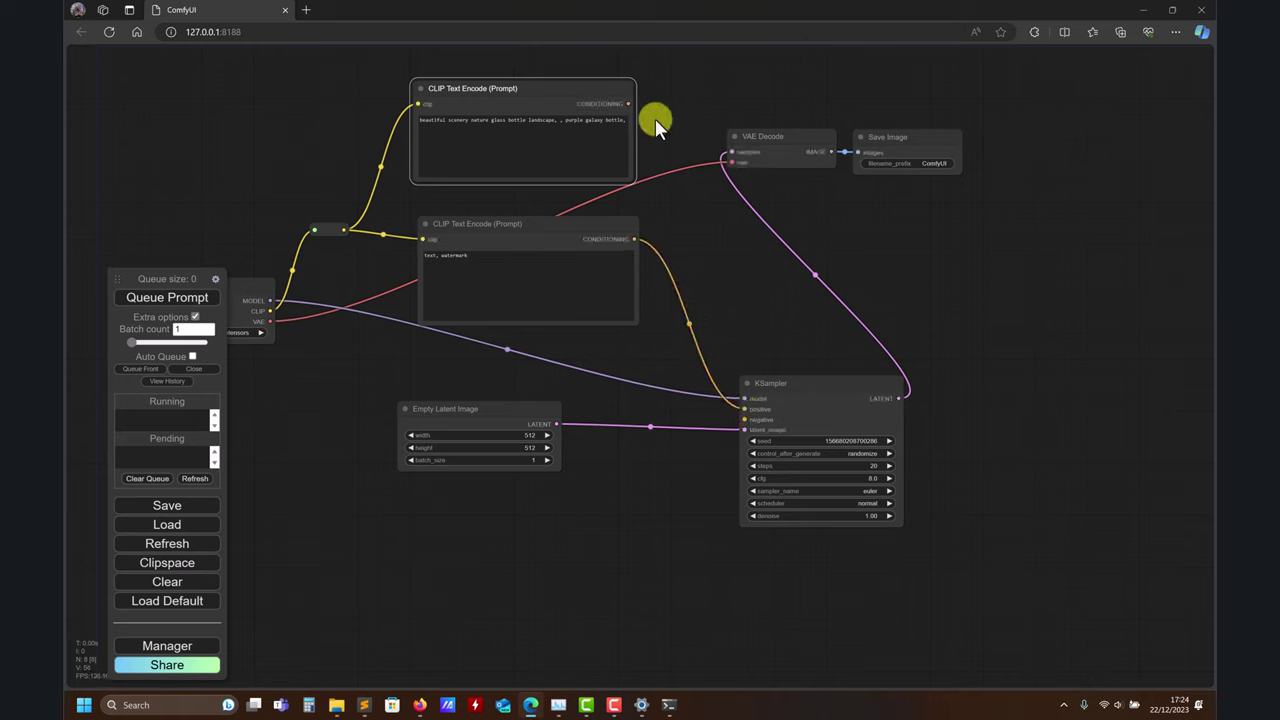
left_click_drag(630, 102, 743, 405)
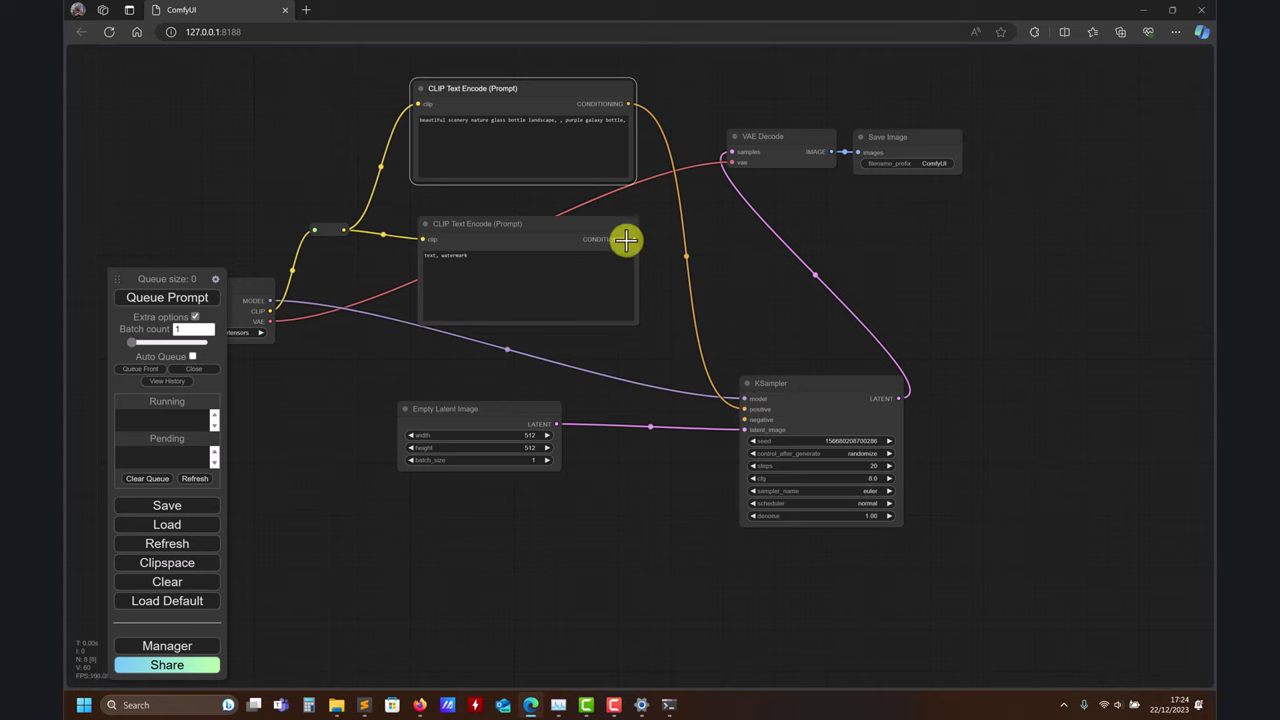
left_click_drag(632, 240, 745, 420)
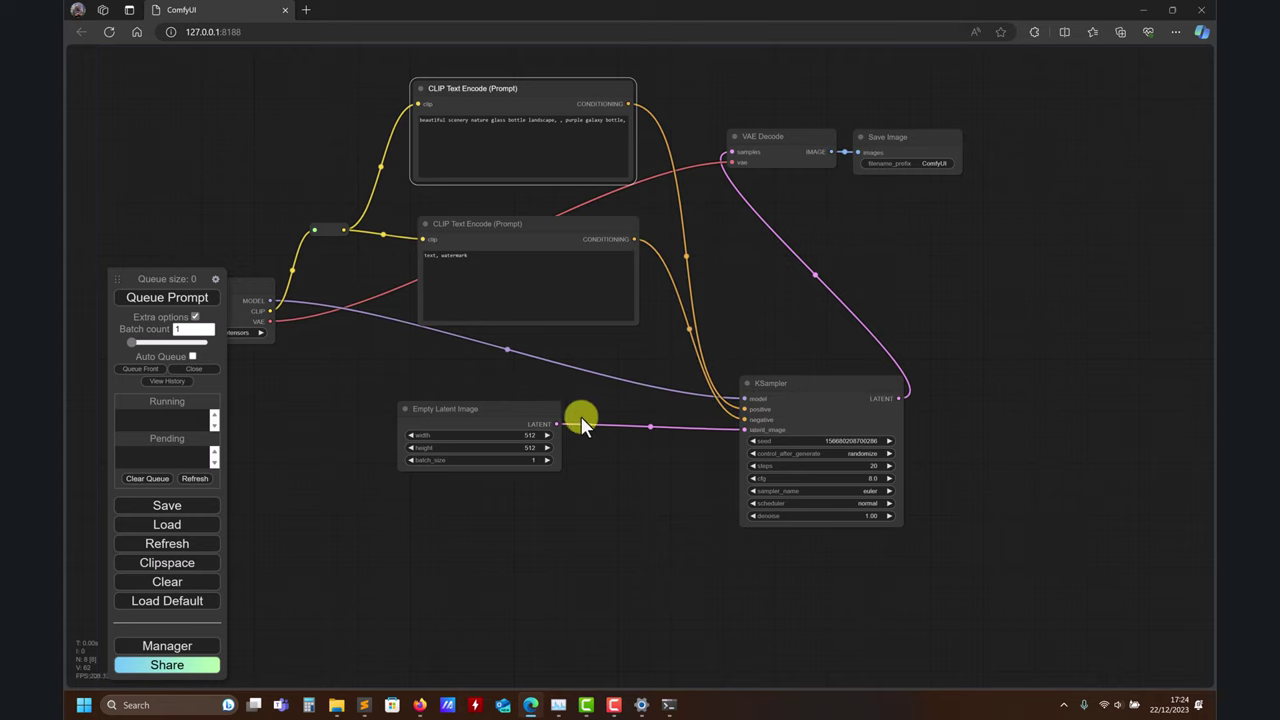
- Space out the Empty Latent Image, Save Image and VAE Decode nodes, and queue the prompt
left_click_drag(522, 410, 506, 453)
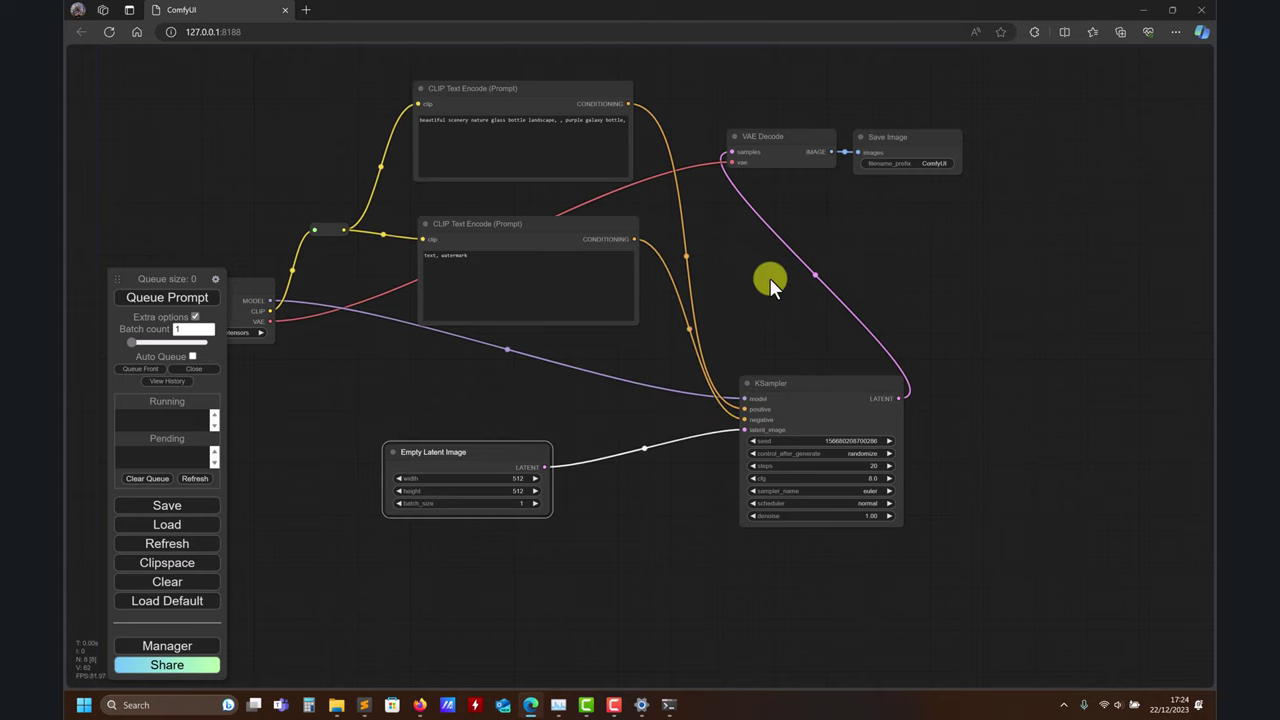
left_click_drag(769, 283, 650, 310)
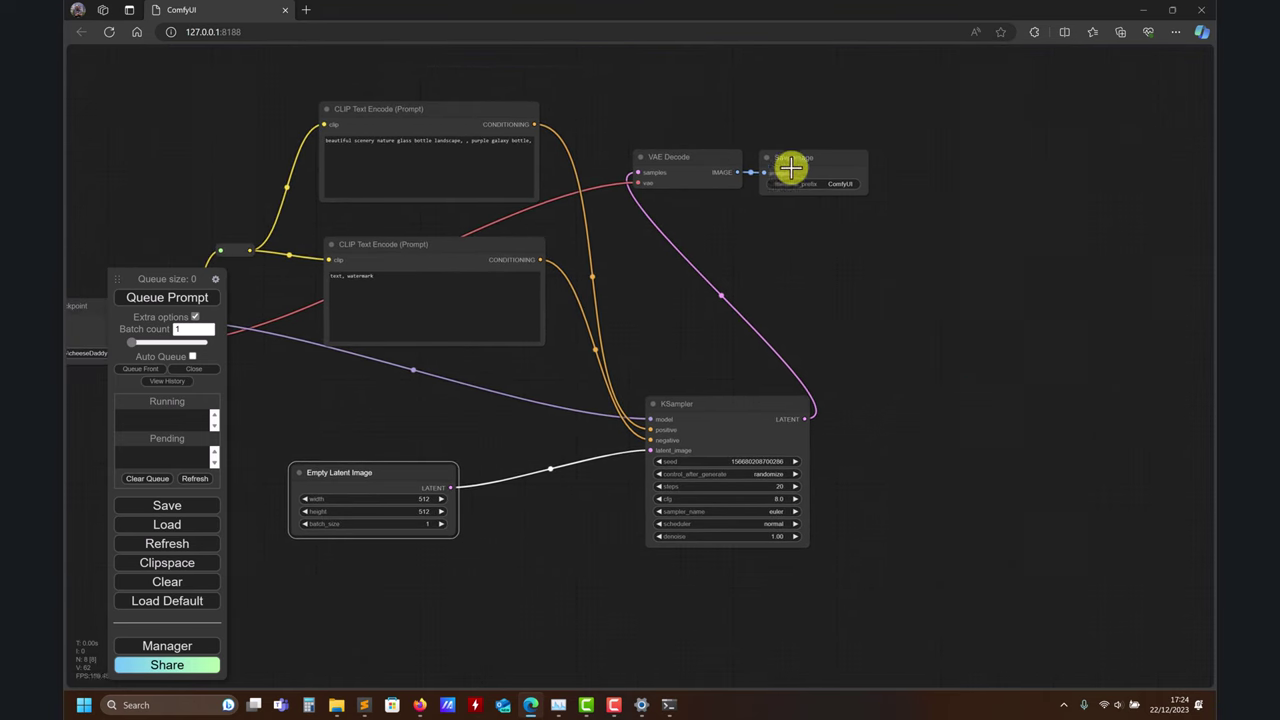
left_click_drag(790, 167, 883, 170)
left_click_drag(663, 154, 710, 156)
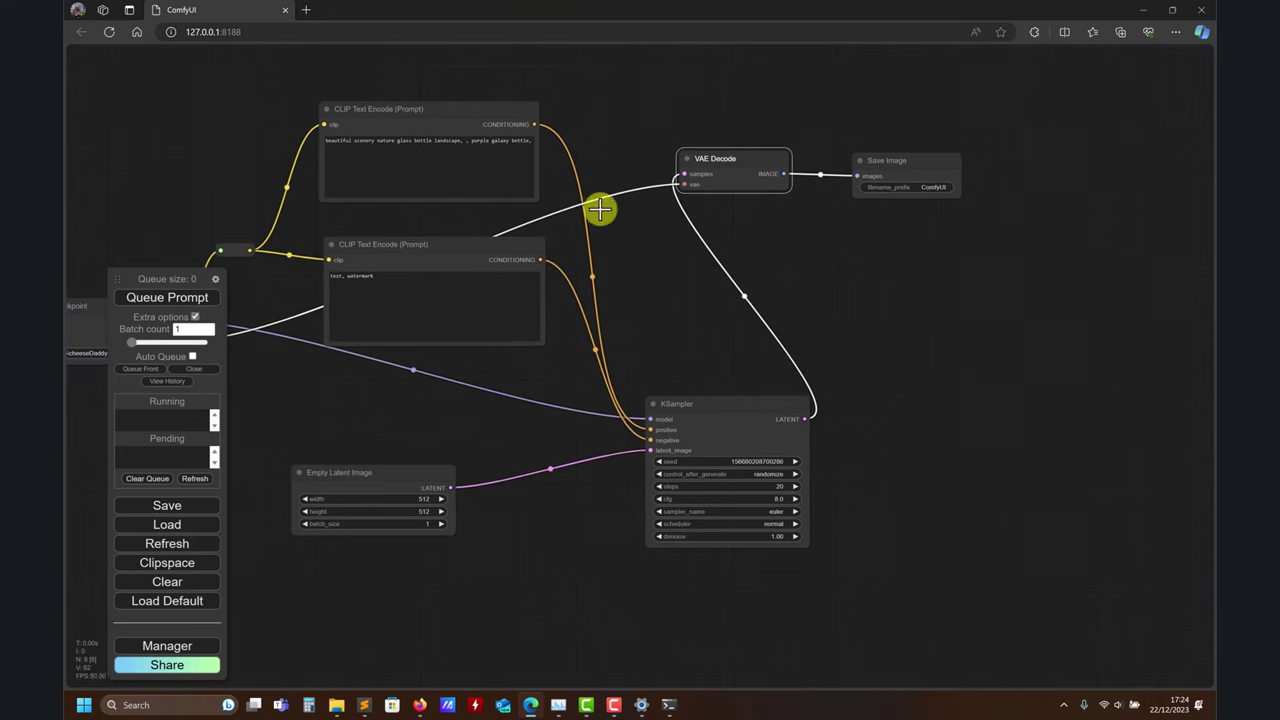
left_click(160, 304)
- Colour the Load Checkpoint node red
left_click_drag(357, 449, 594, 400)
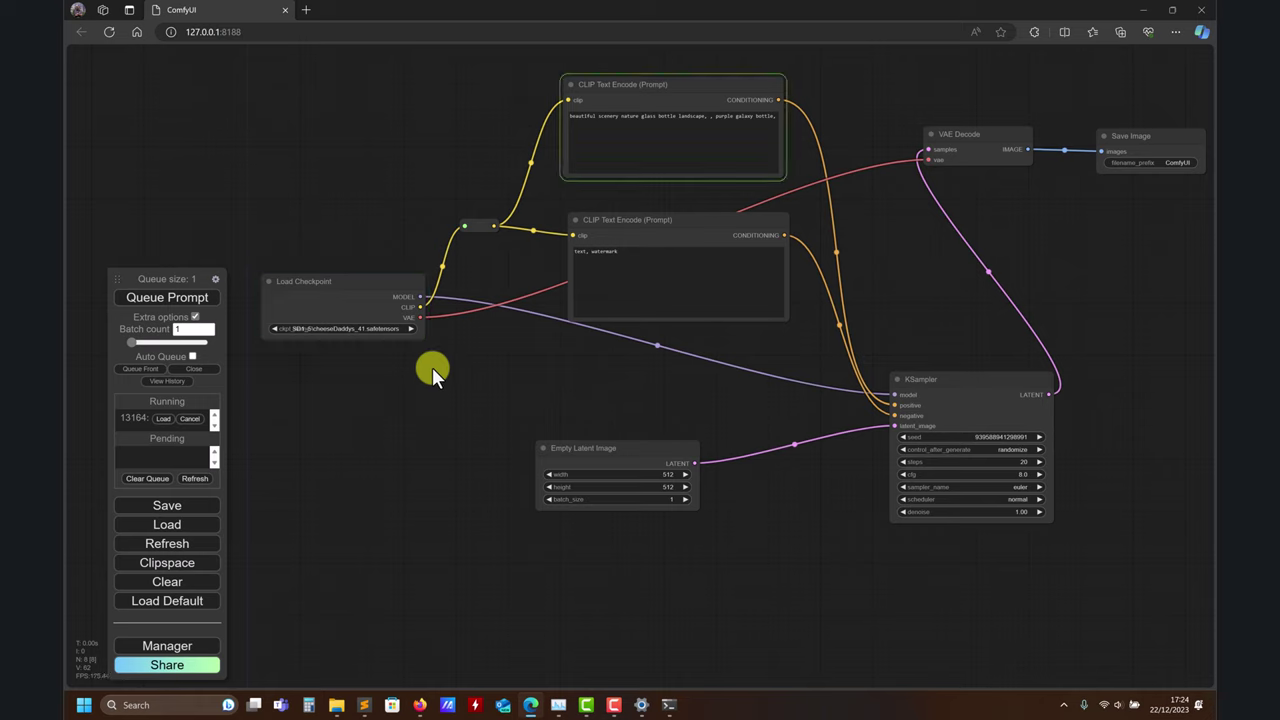
right_click(357, 281)
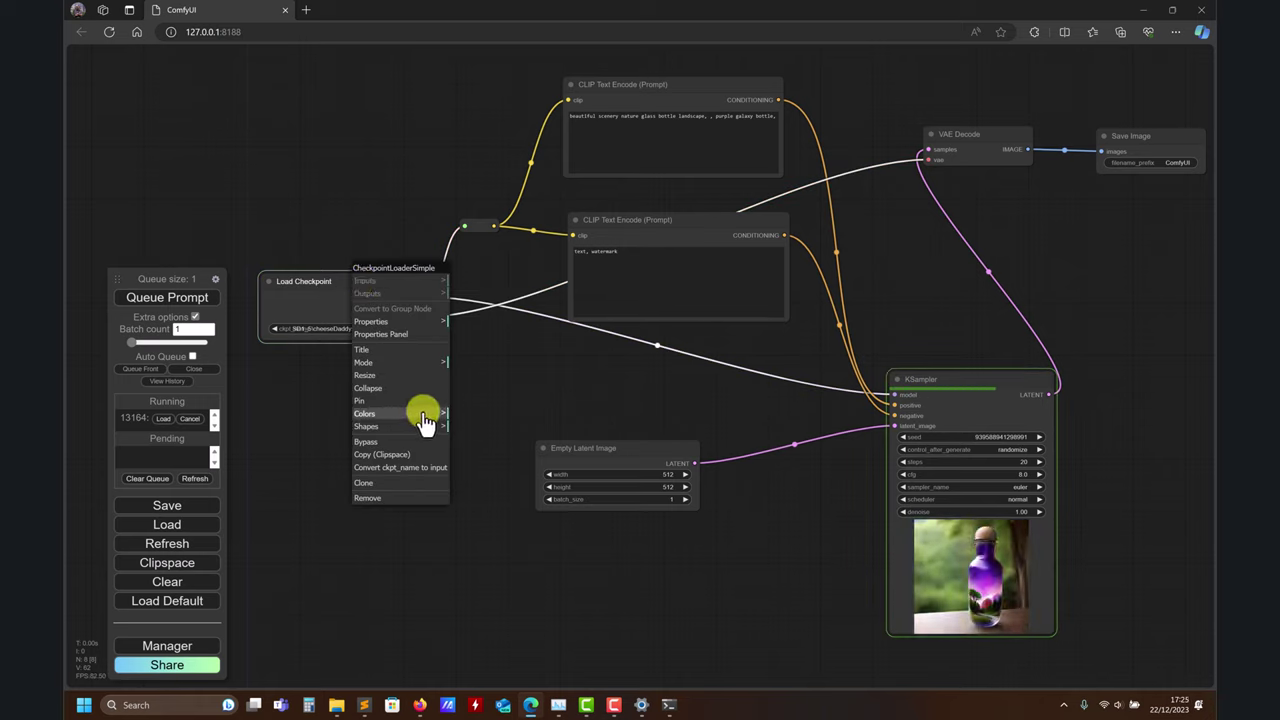
left_click(486, 430)
left_click_drag(646, 250, 614, 296)
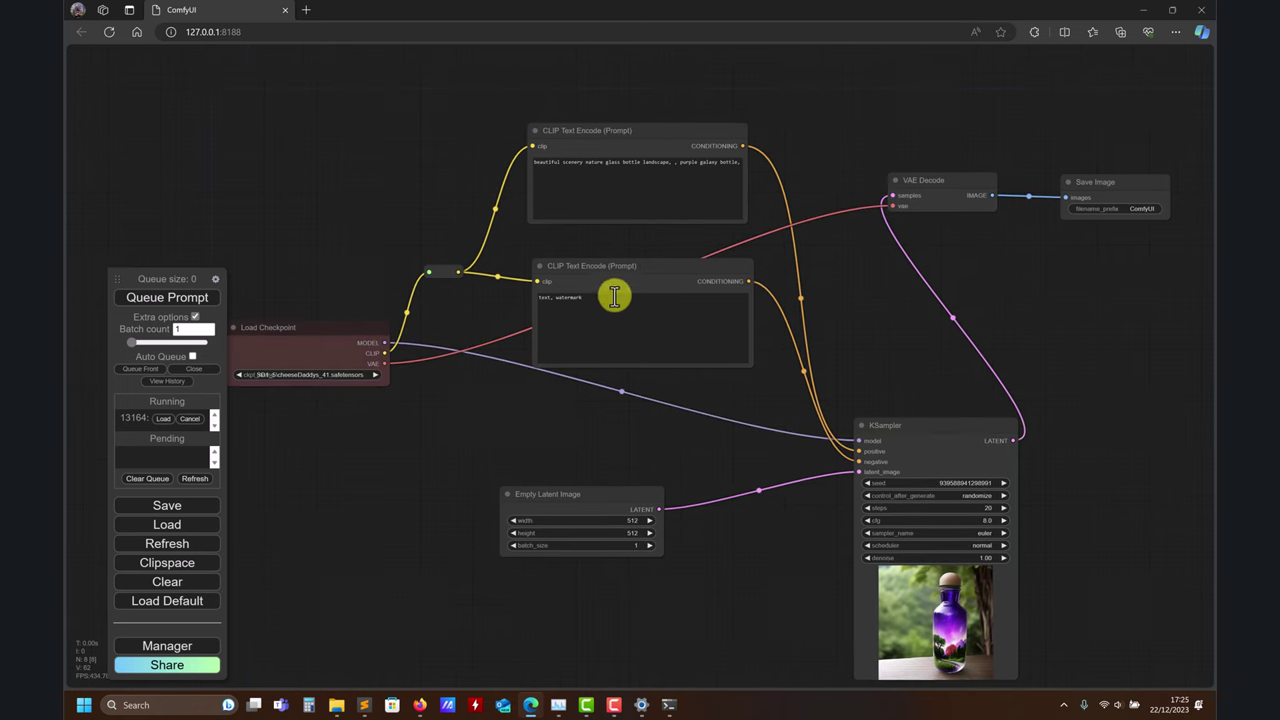
right_click(622, 266)
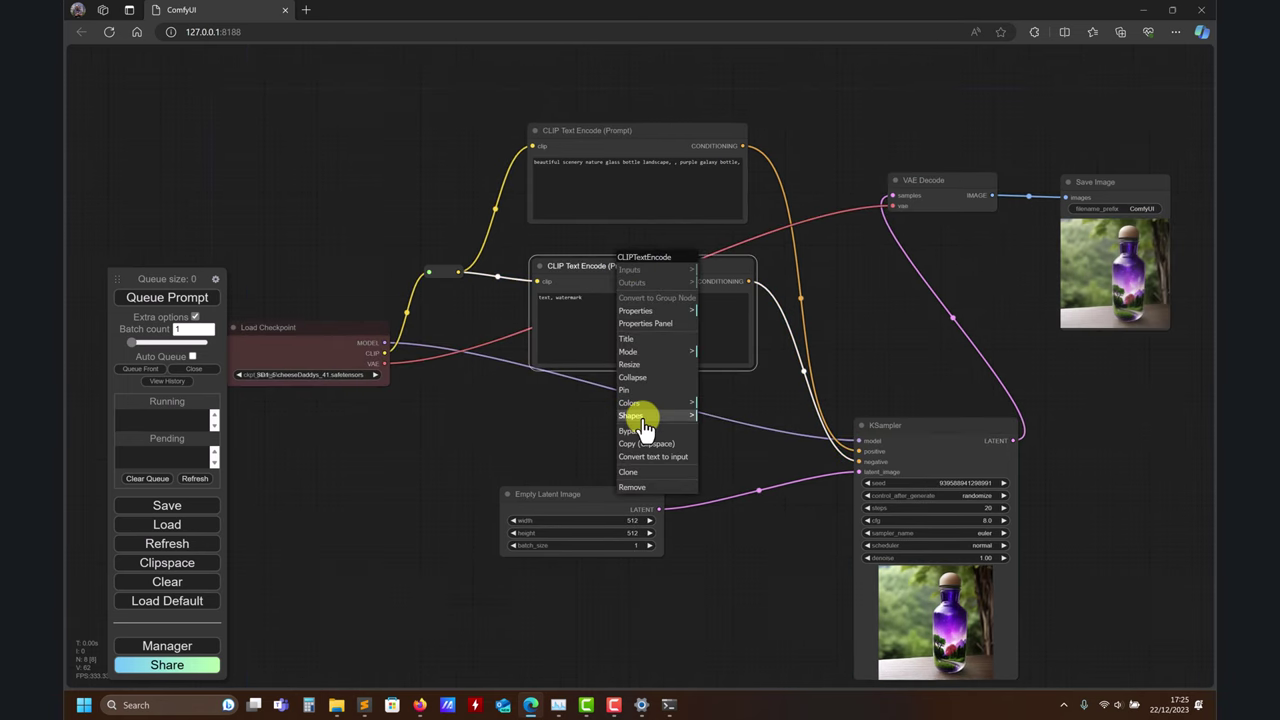
left_click_drag(725, 447, 644, 384)
left_click_drag(1112, 400, 1156, 386)
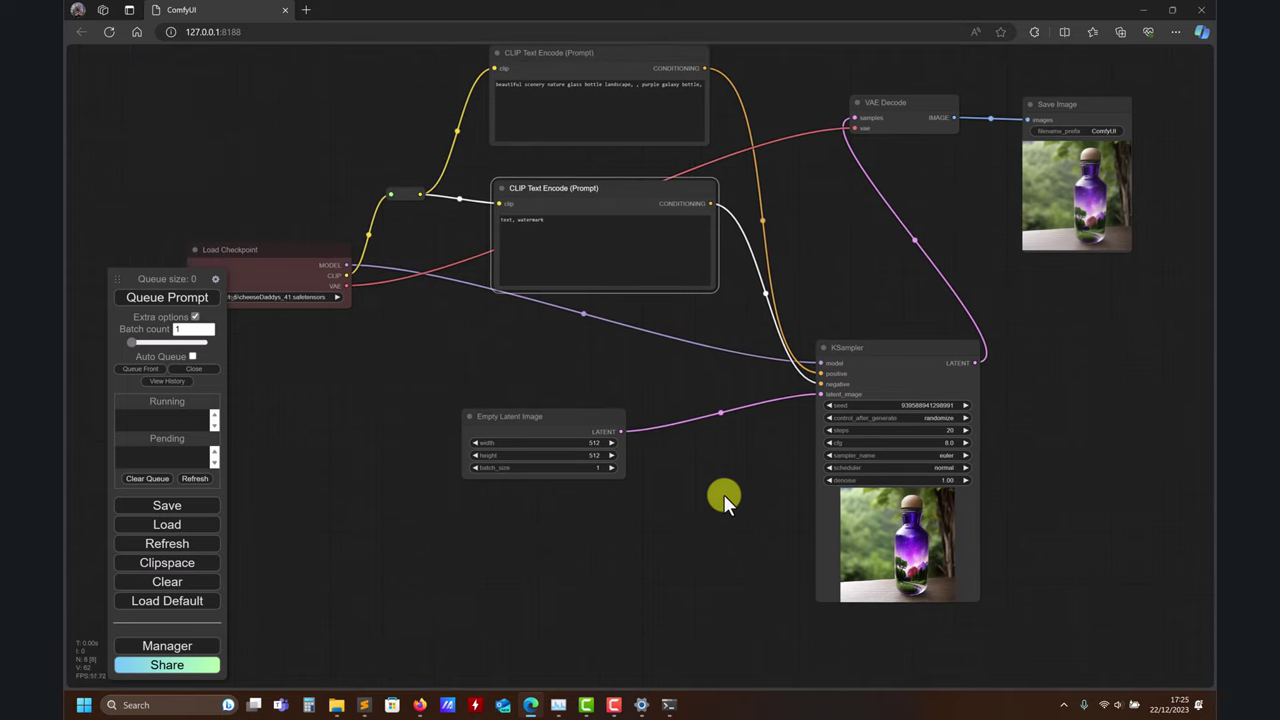
- Disconnect the Empty Latent Image node from KSampler's latent_image input
left_click_drag(690, 489, 684, 398)
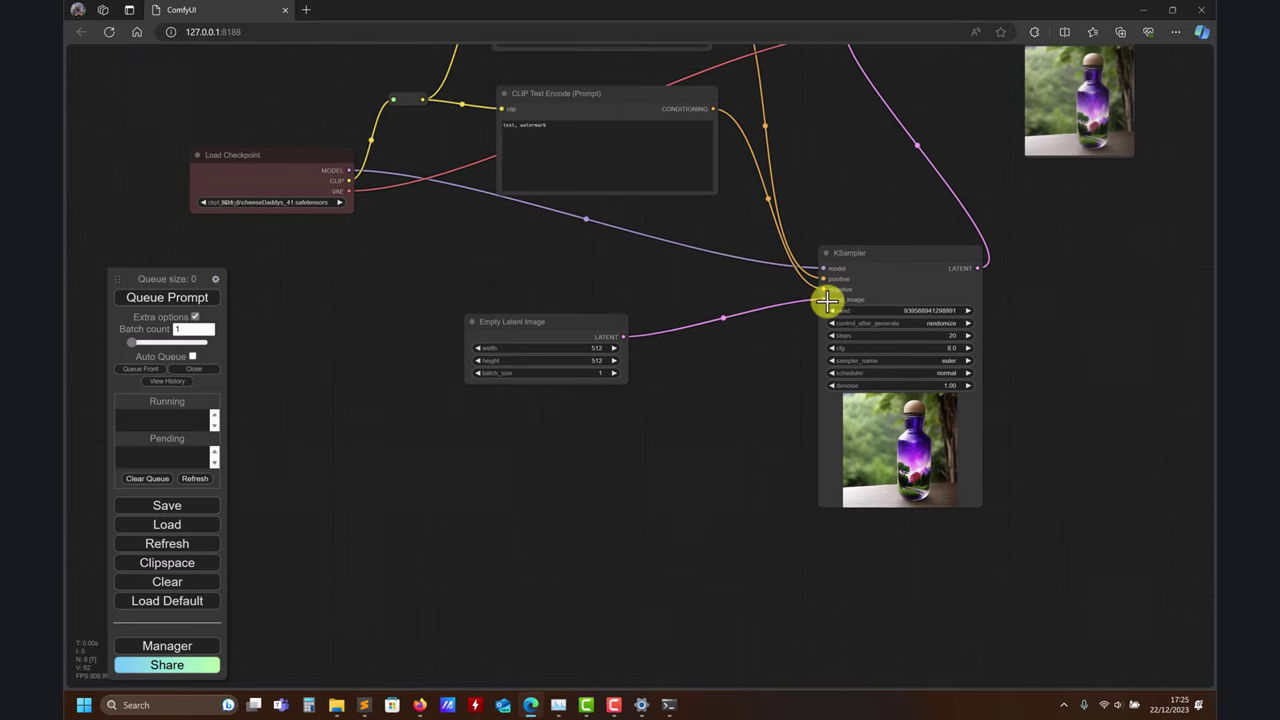
left_click_drag(827, 300, 673, 464)
left_click_drag(689, 331, 744, 348)
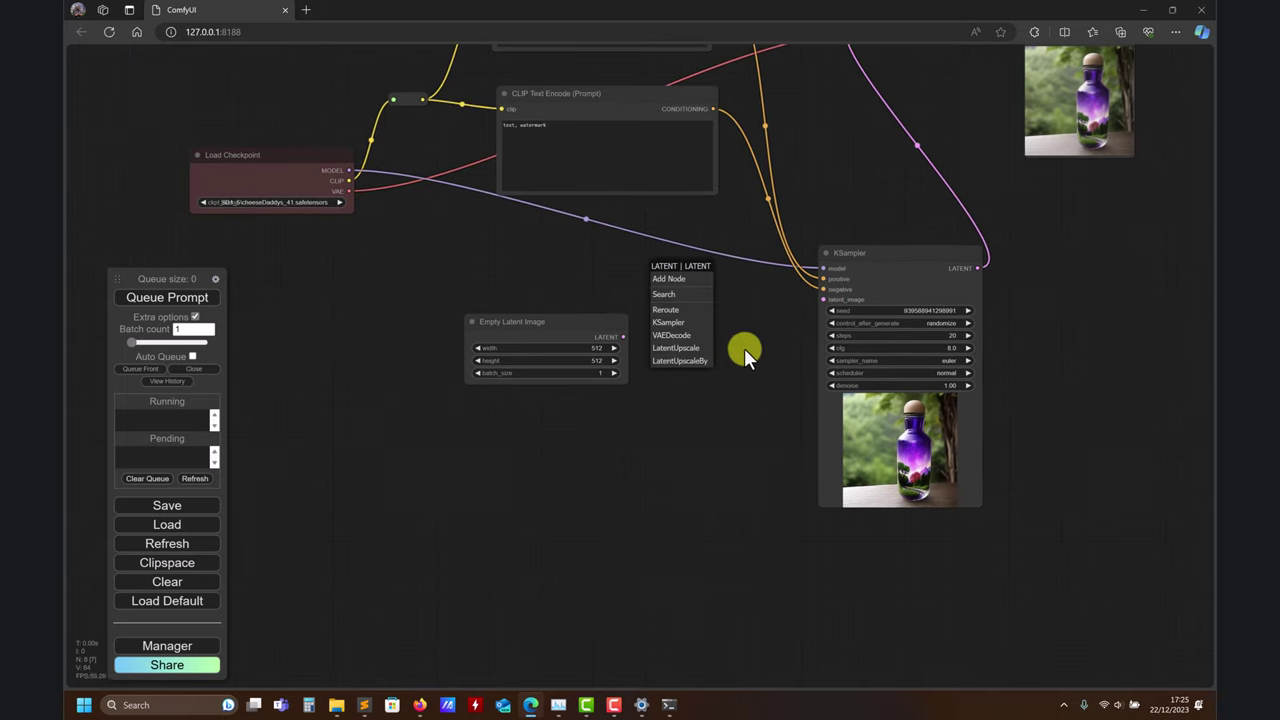
left_click(747, 338)
- Search for "ups" among nodes compatible with KSampler's latent_image input, and add a LatentUpscale node linked to that input
left_click_drag(820, 301, 560, 503)
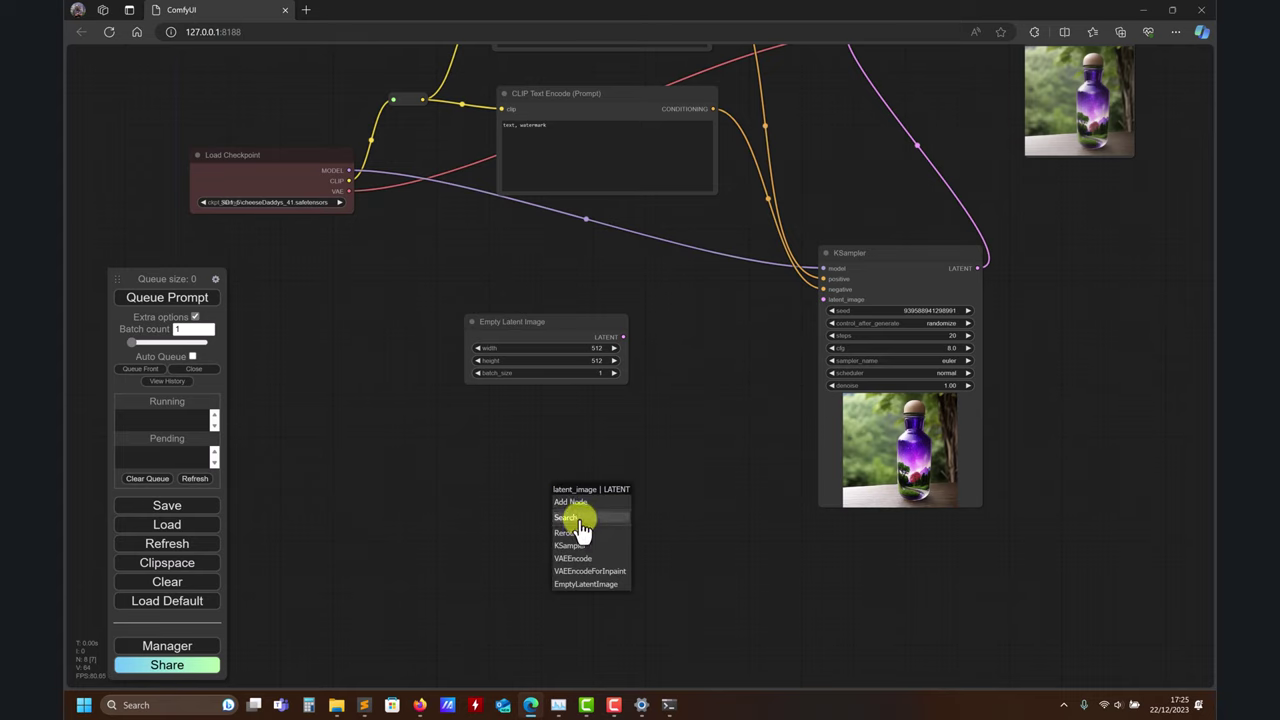
left_click(578, 517)
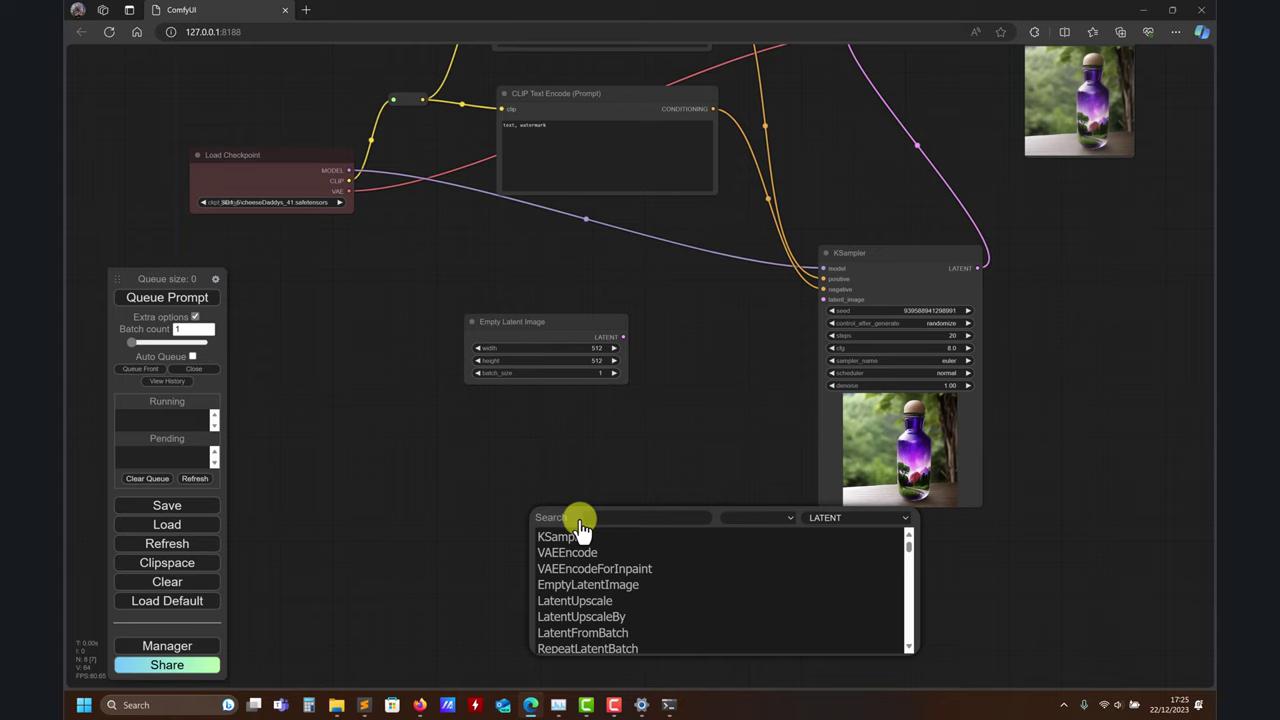
type("Imag")
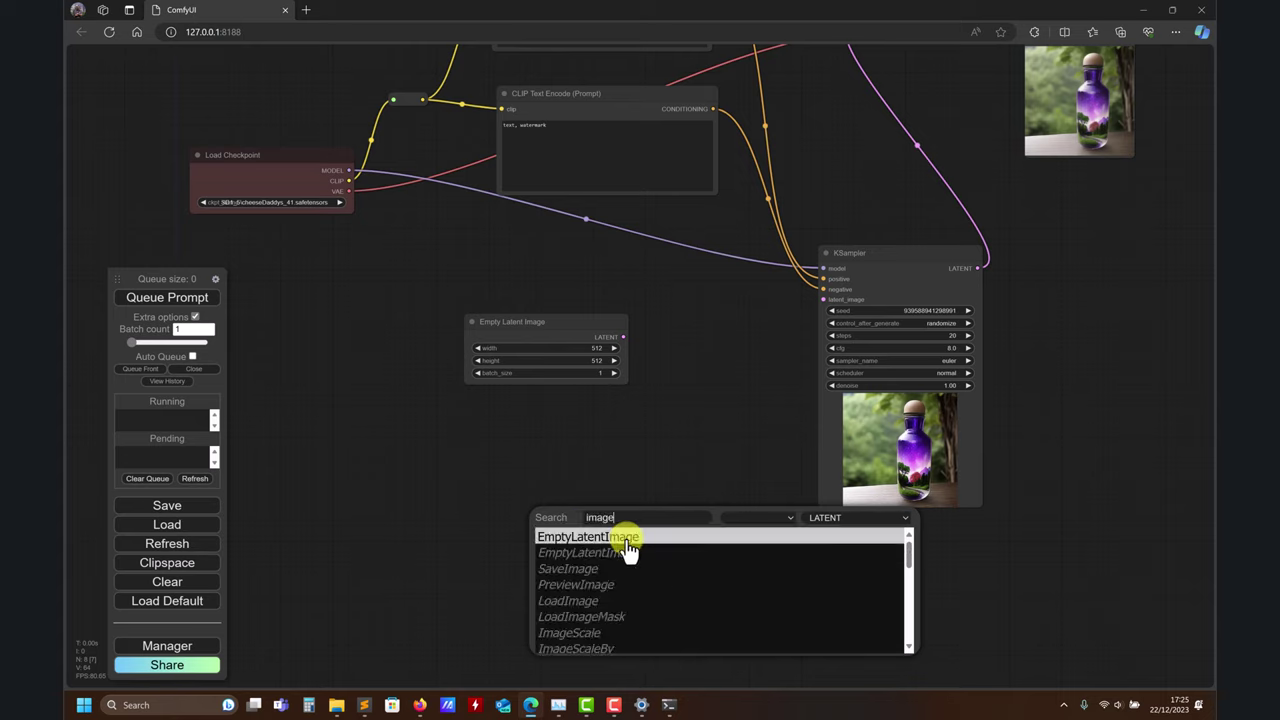
left_click(632, 517)
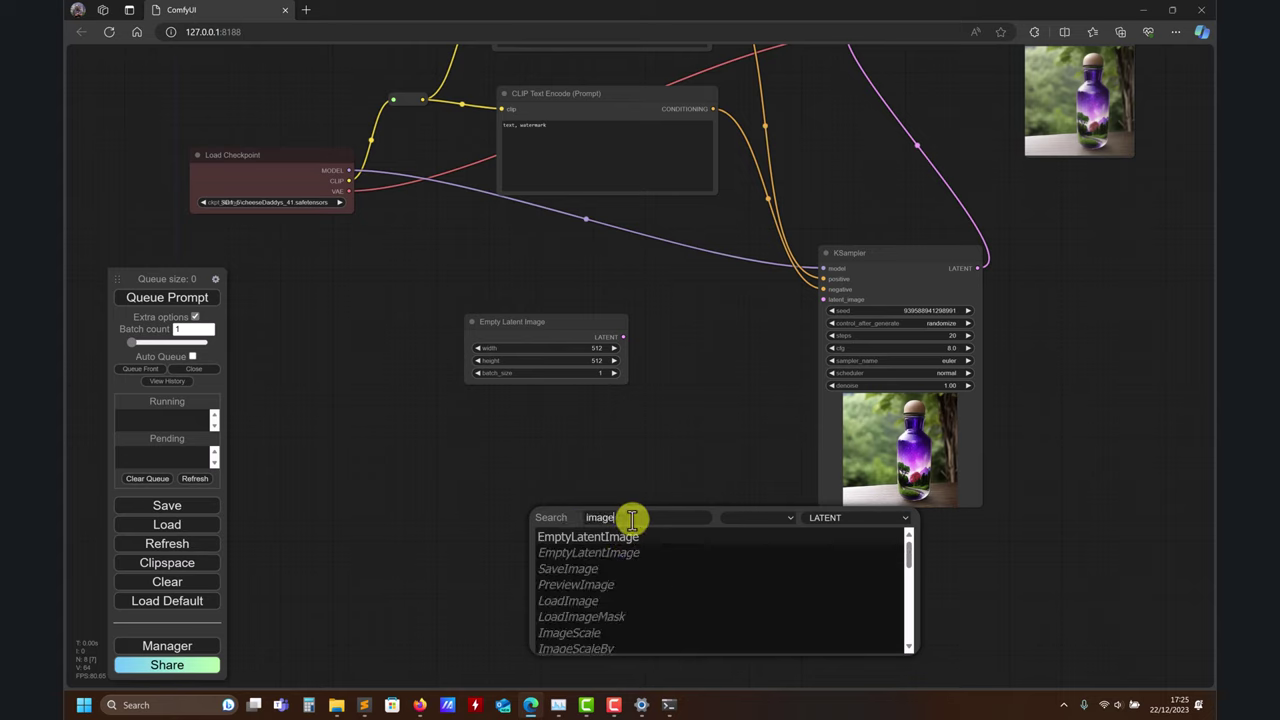
type("ups")
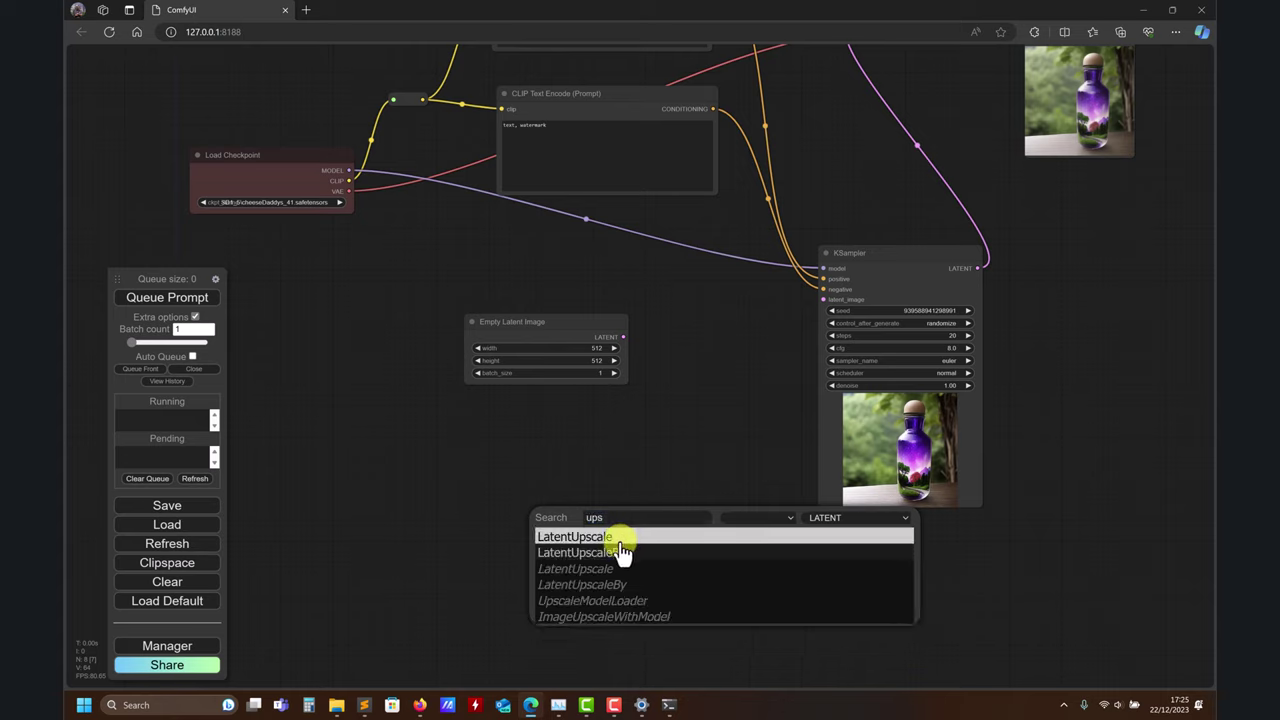
left_click(628, 536)
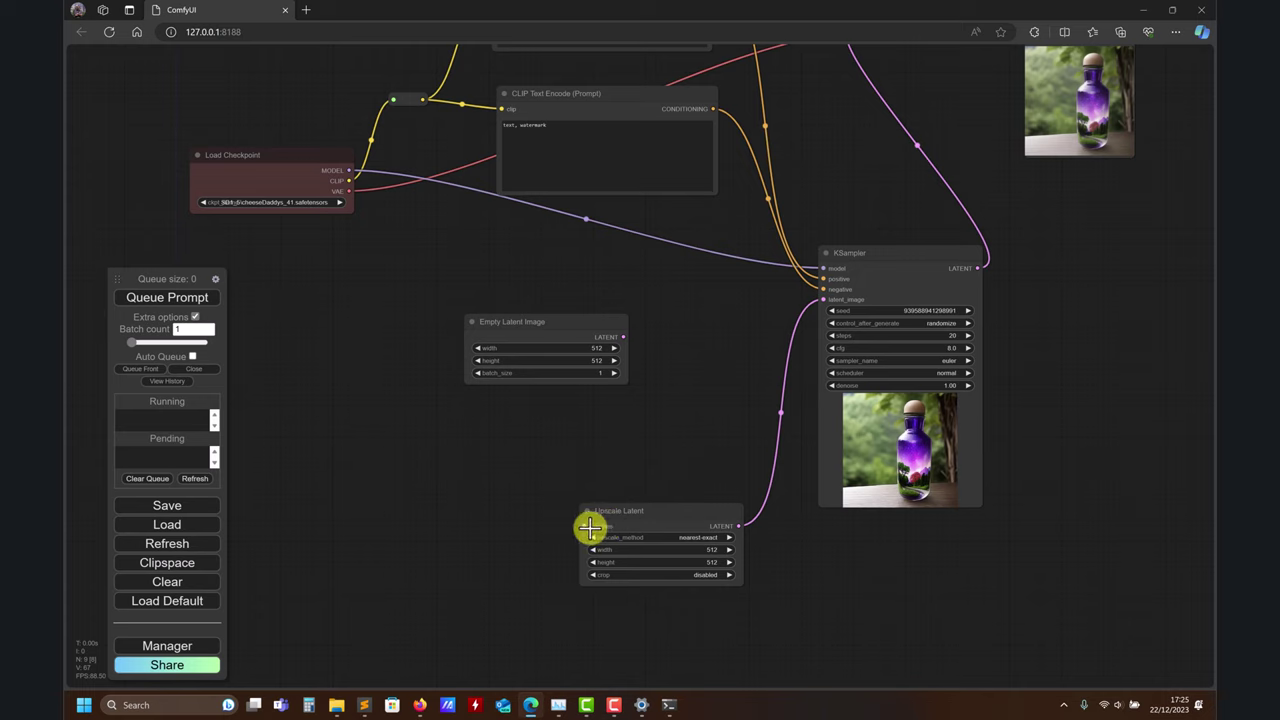
- Add a second Empty Latent Image node feeding Upscale Latent's samples input, and place it beside that node without overlap
left_click_drag(585, 528, 441, 519)
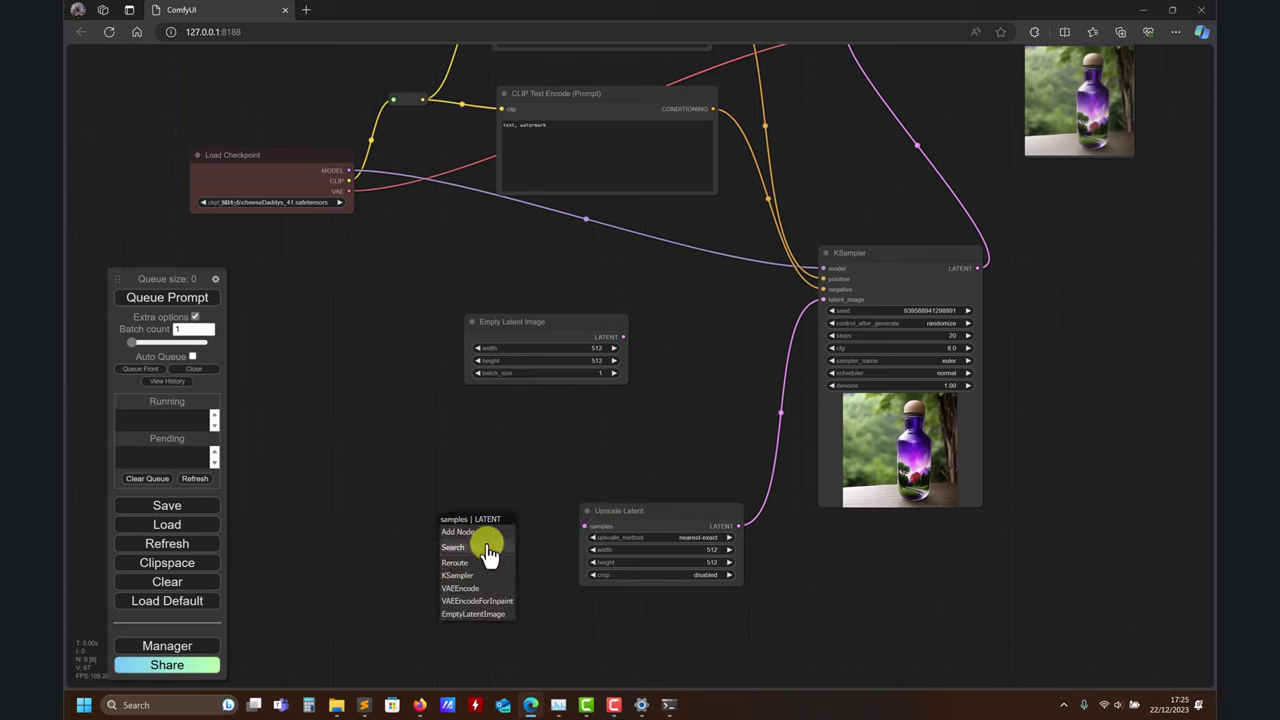
left_click(497, 614)
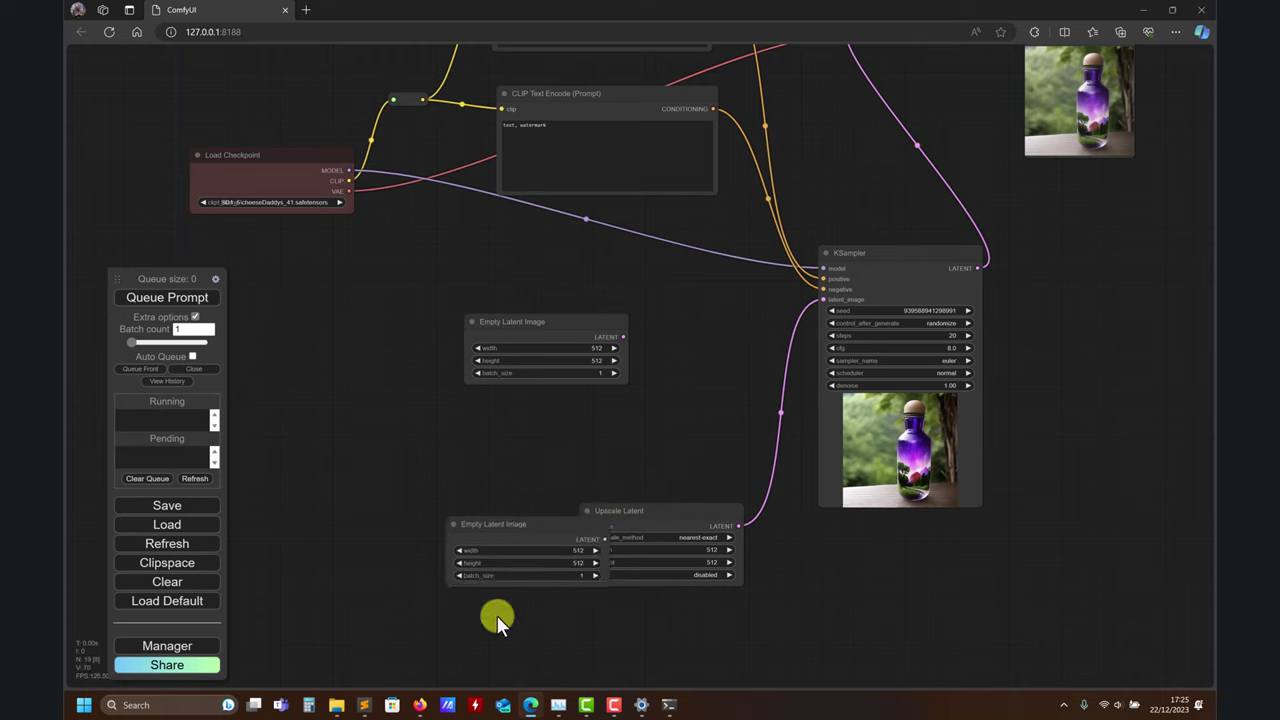
left_click_drag(563, 531, 488, 518)
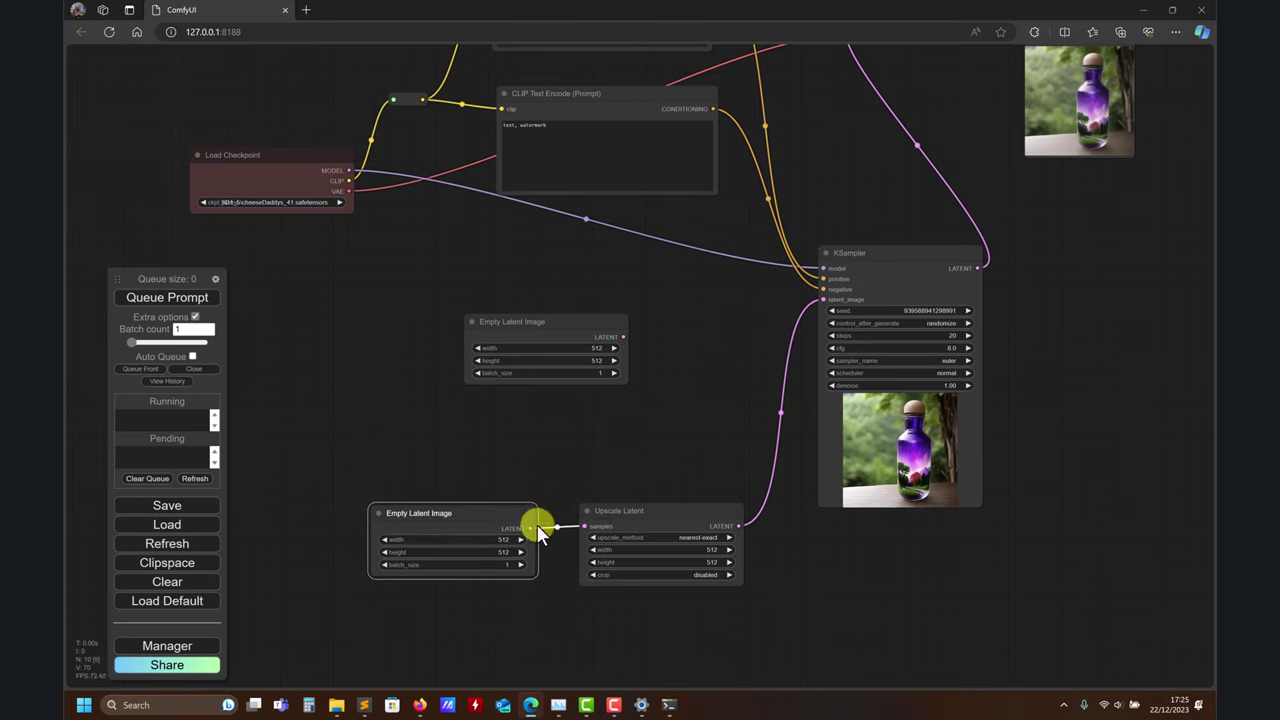
- Remove the Upscale Latent node and its Empty Latent Image, and relink the original Empty Latent Image to KSampler's latent_image
right_click(682, 505)
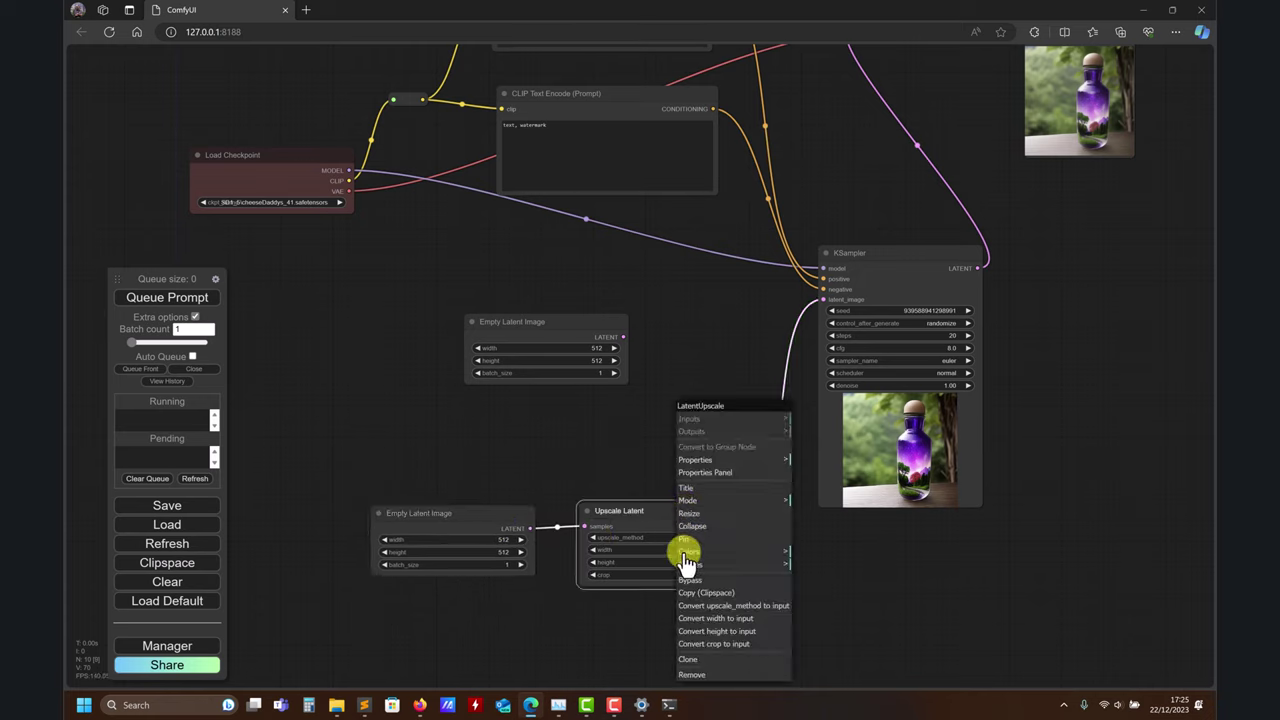
left_click(698, 669)
right_click(508, 517)
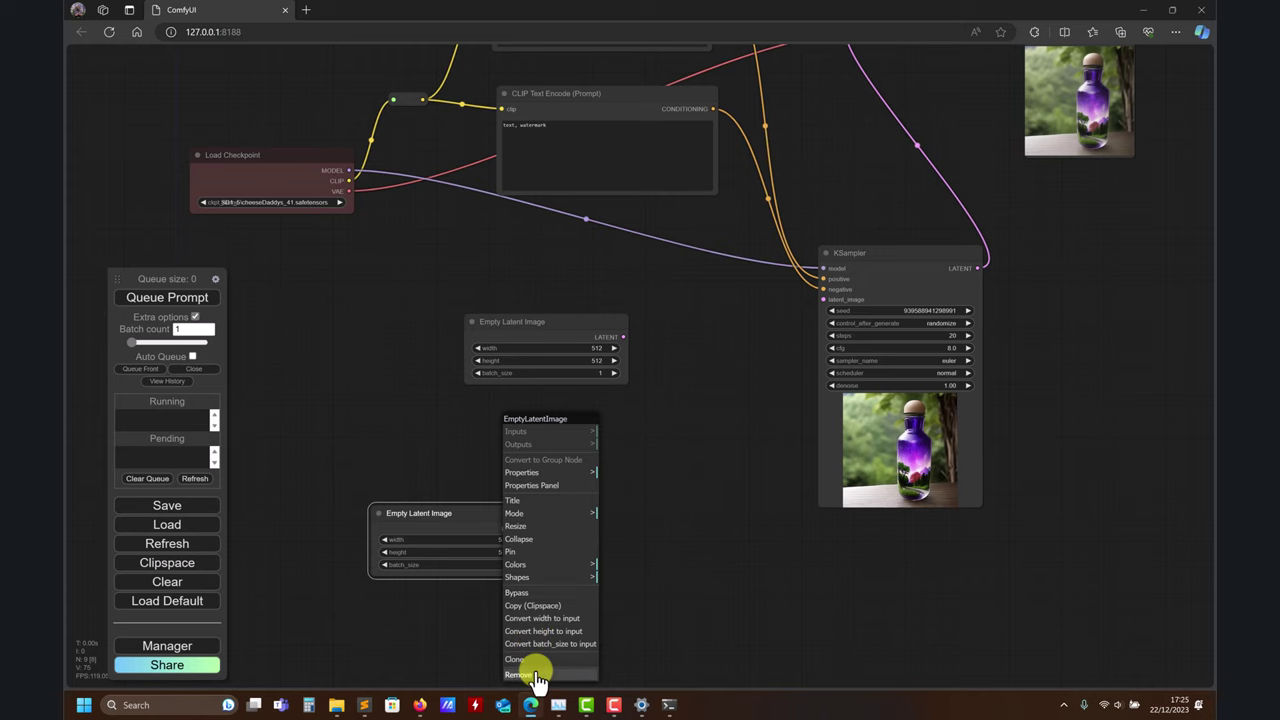
left_click(534, 671)
left_click_drag(619, 338, 825, 298)
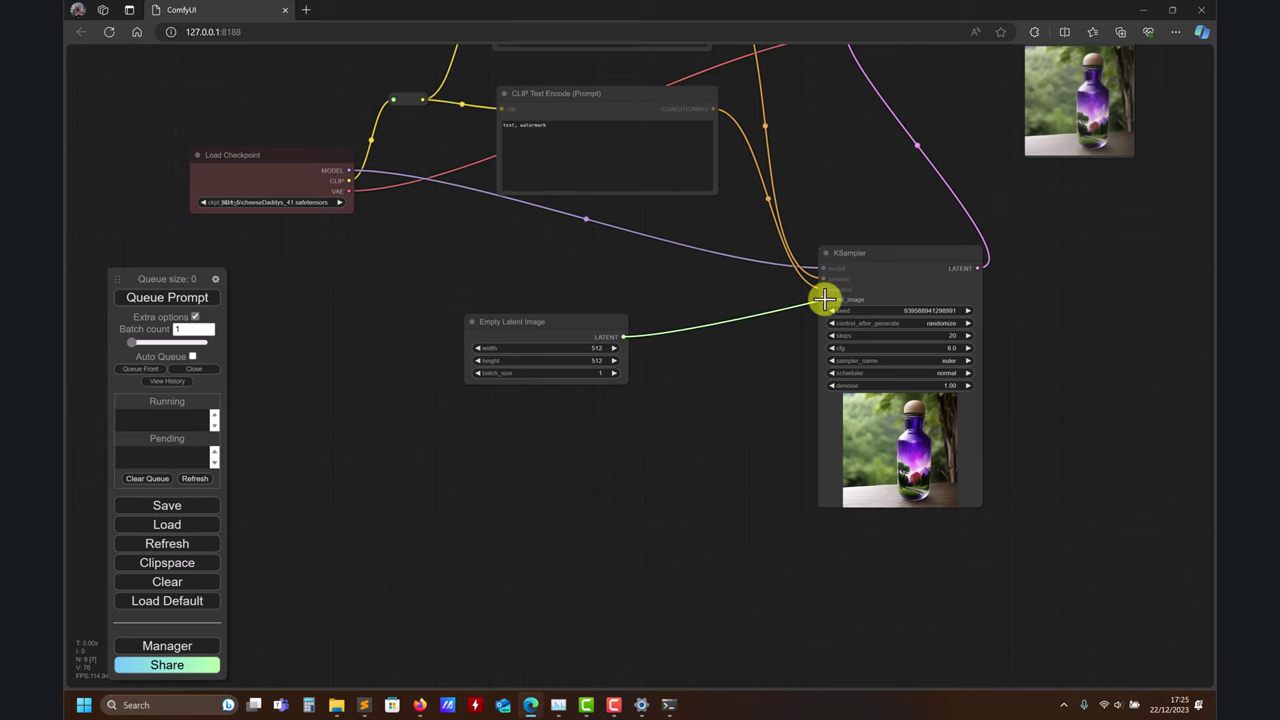
left_click_drag(1108, 358, 1084, 443)
scroll(1063, 459, "down", 1)
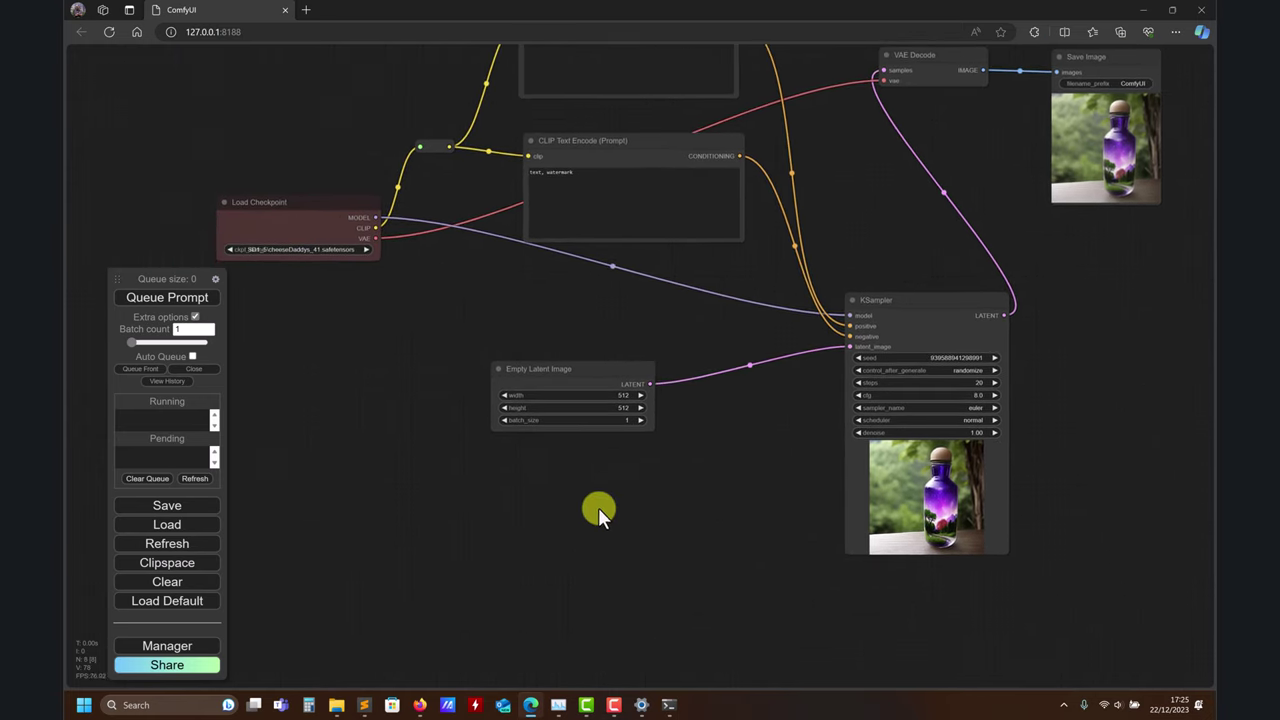
left_click_drag(597, 509, 365, 389)
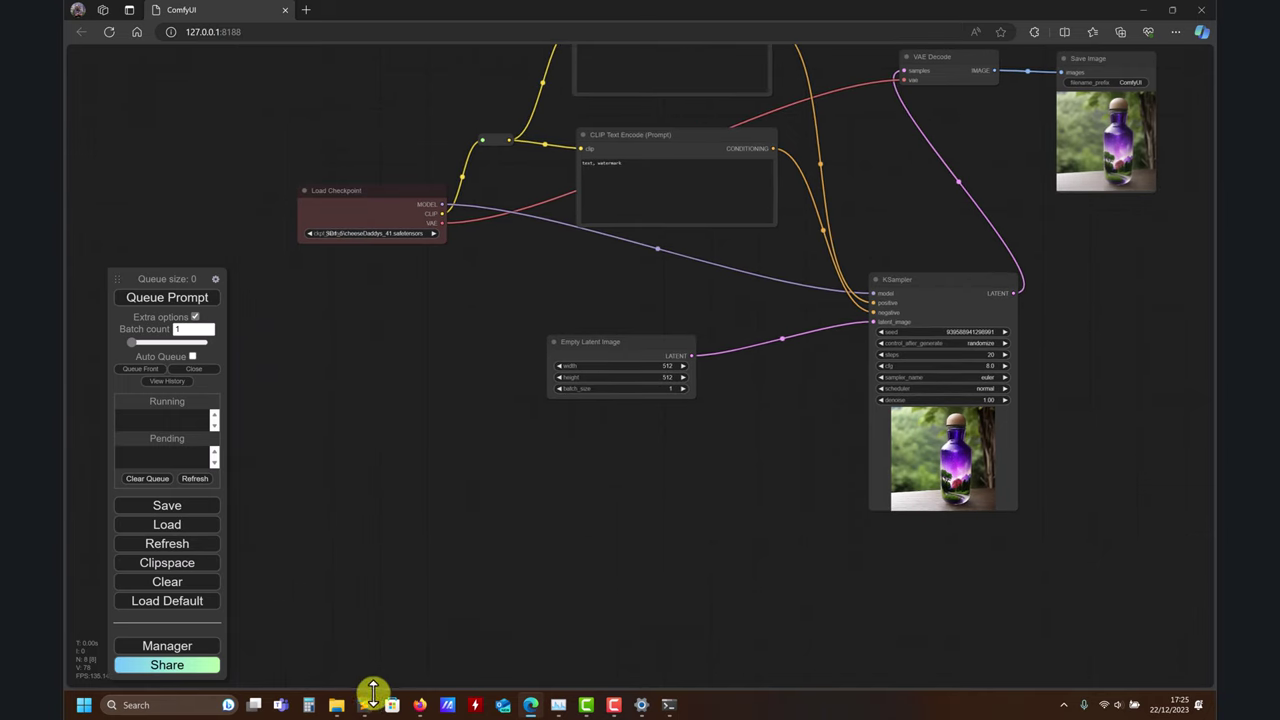
mouse_move(337, 698)
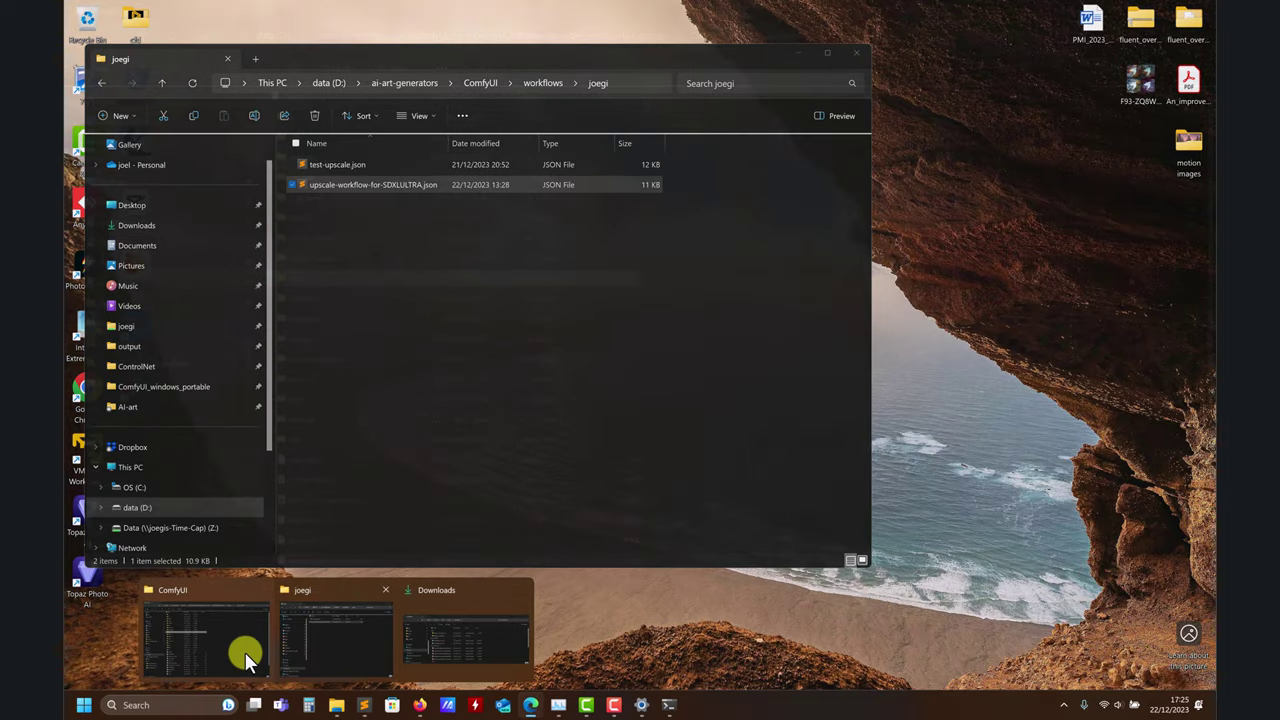
left_click(245, 652)
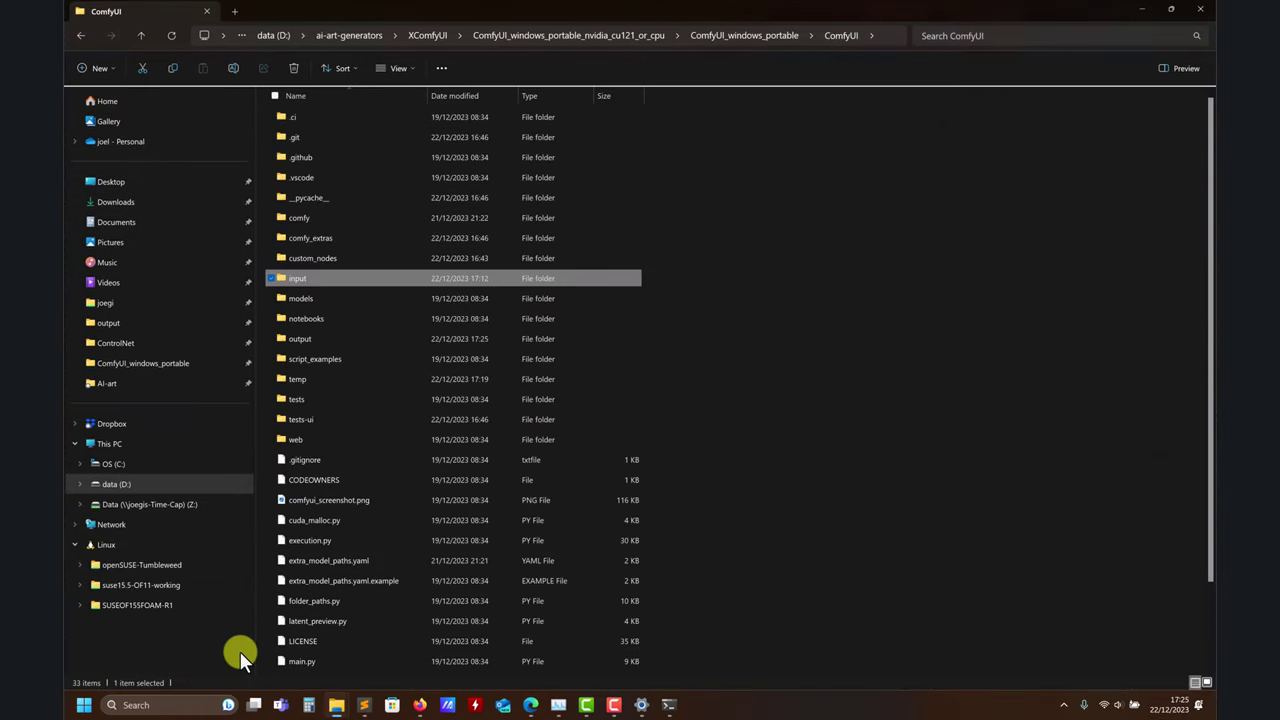
left_click(1143, 12)
- Switch to File Explorer, go to the workflows folder, and load sdxlturbo_example.png onto the ComfyUI canvas
mouse_move(337, 700)
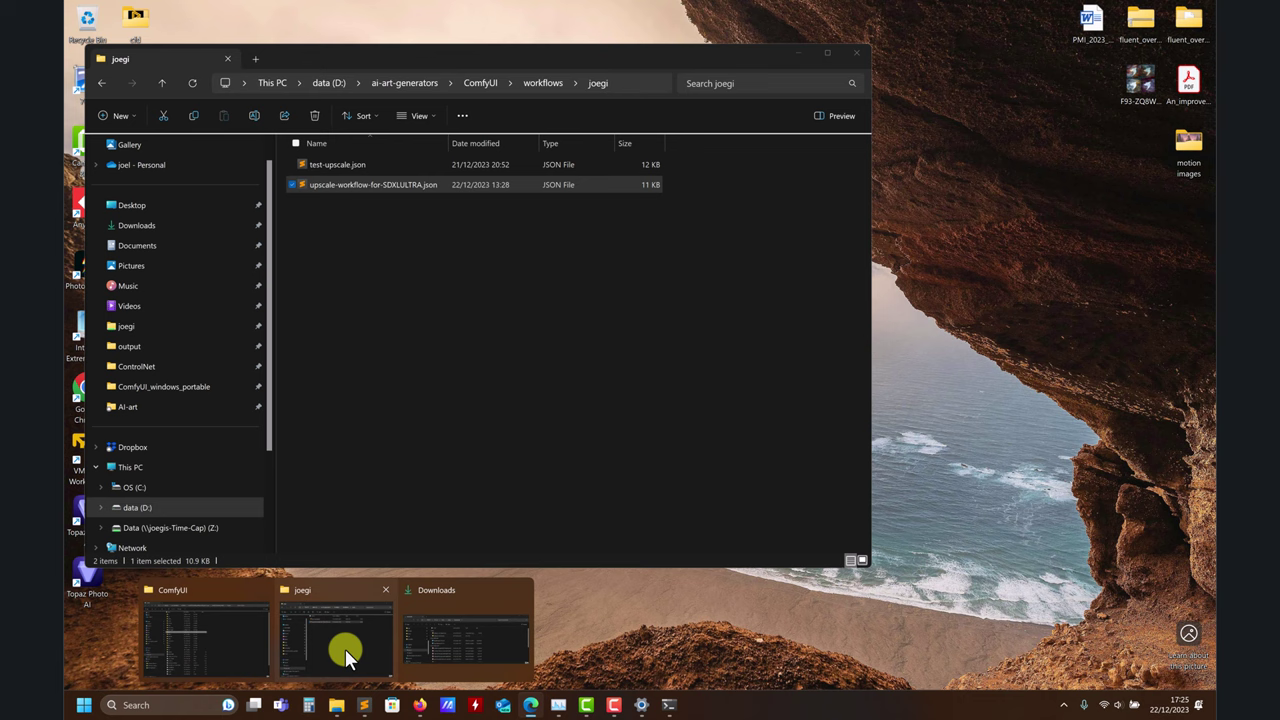
left_click(345, 649)
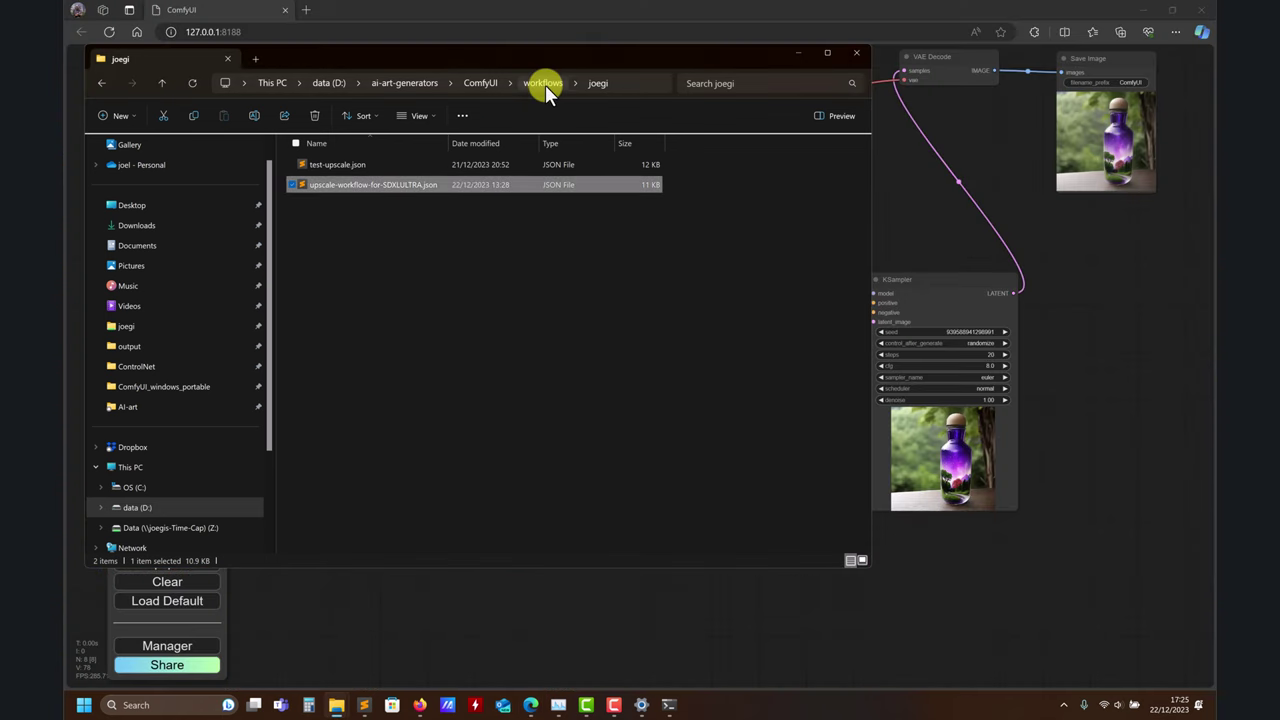
left_click(543, 83)
left_click_drag(611, 178, 766, 566)
scroll(625, 510, "down", 5)
scroll(640, 530, "up", 6)
scroll(766, 566, "up", 1)
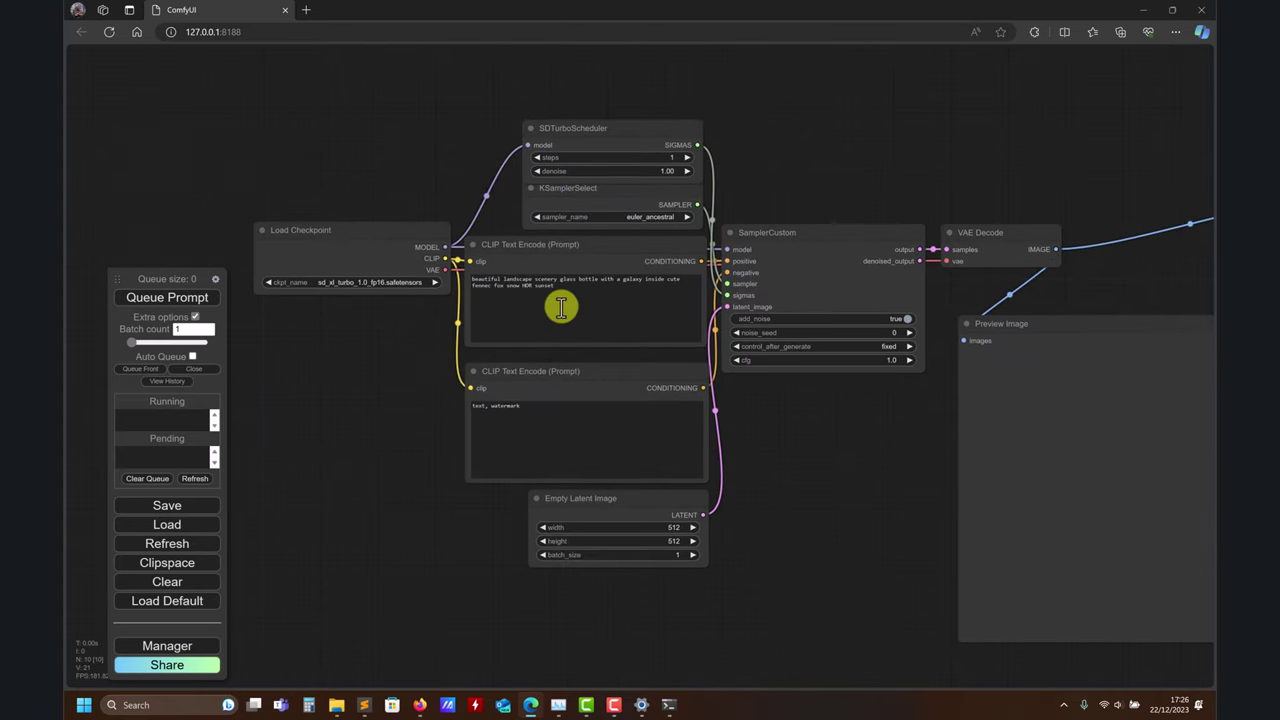
left_click_drag(868, 493, 821, 501)
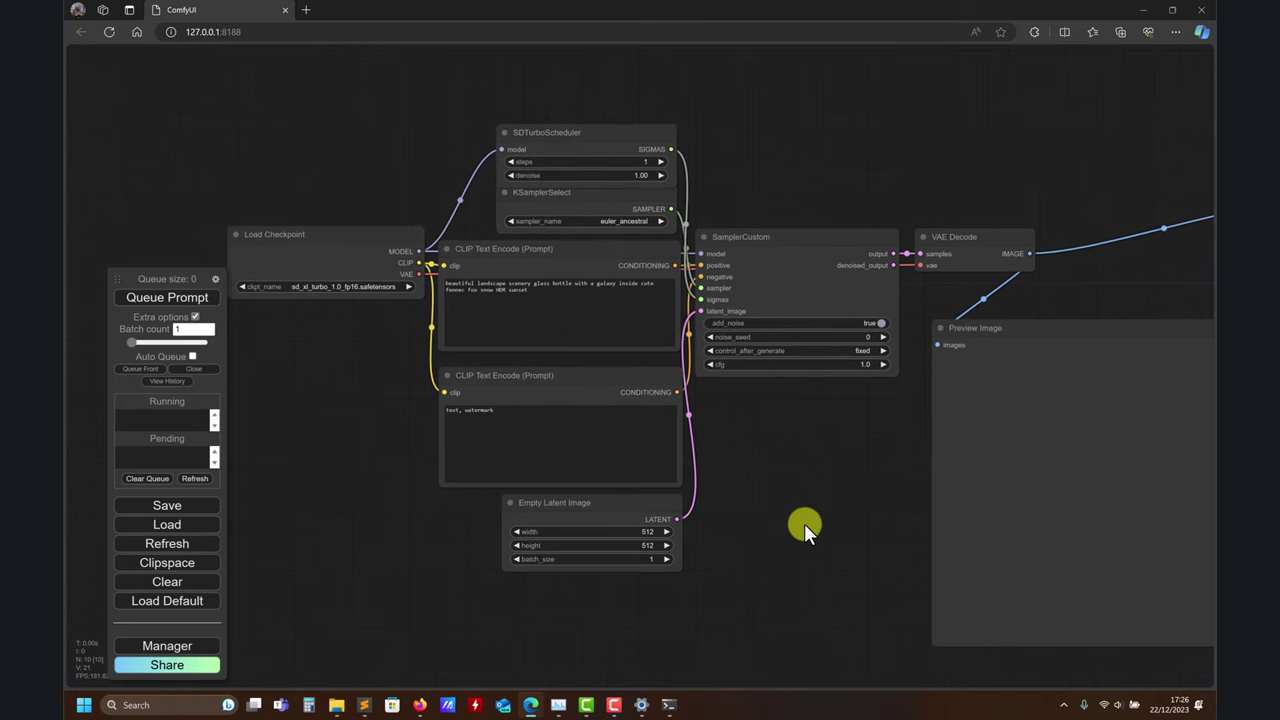
left_click_drag(786, 474, 731, 424)
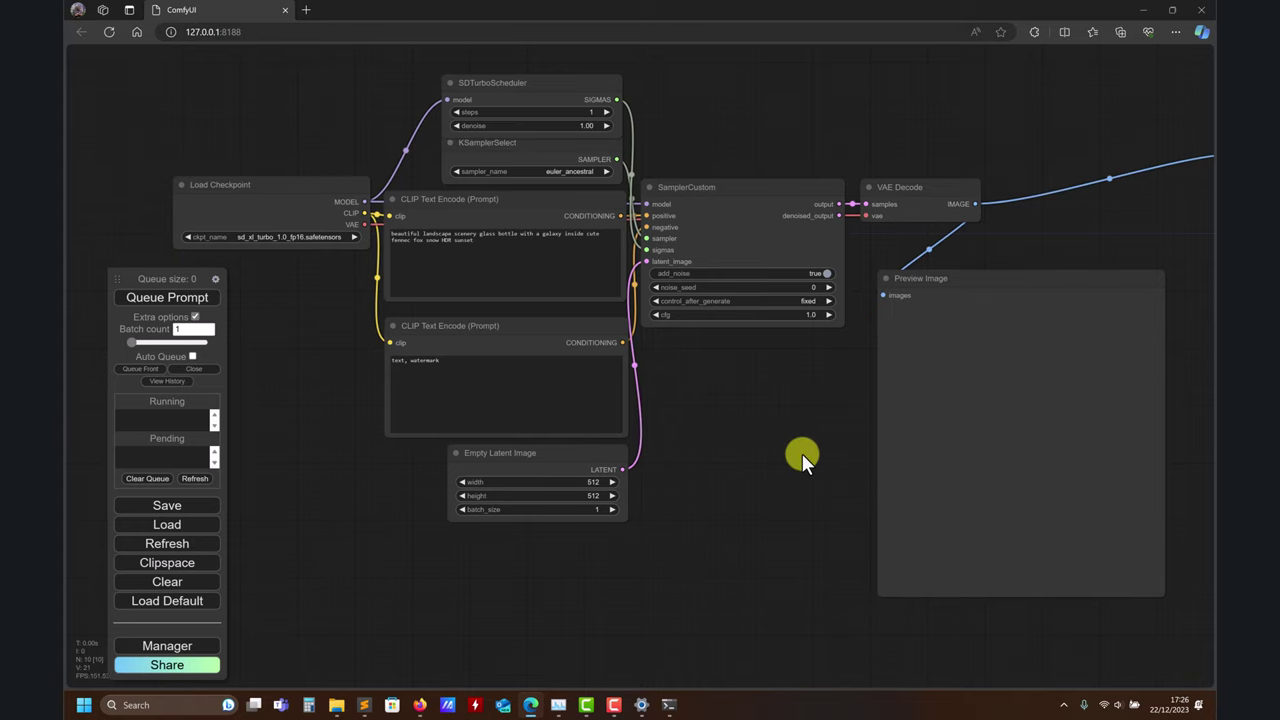
- Load upscale-workflow-for-SDXLULTRA.json from the subfolder of workflows in File Explorer onto the ComfyUI canvas
mouse_move(335, 702)
left_click(343, 644)
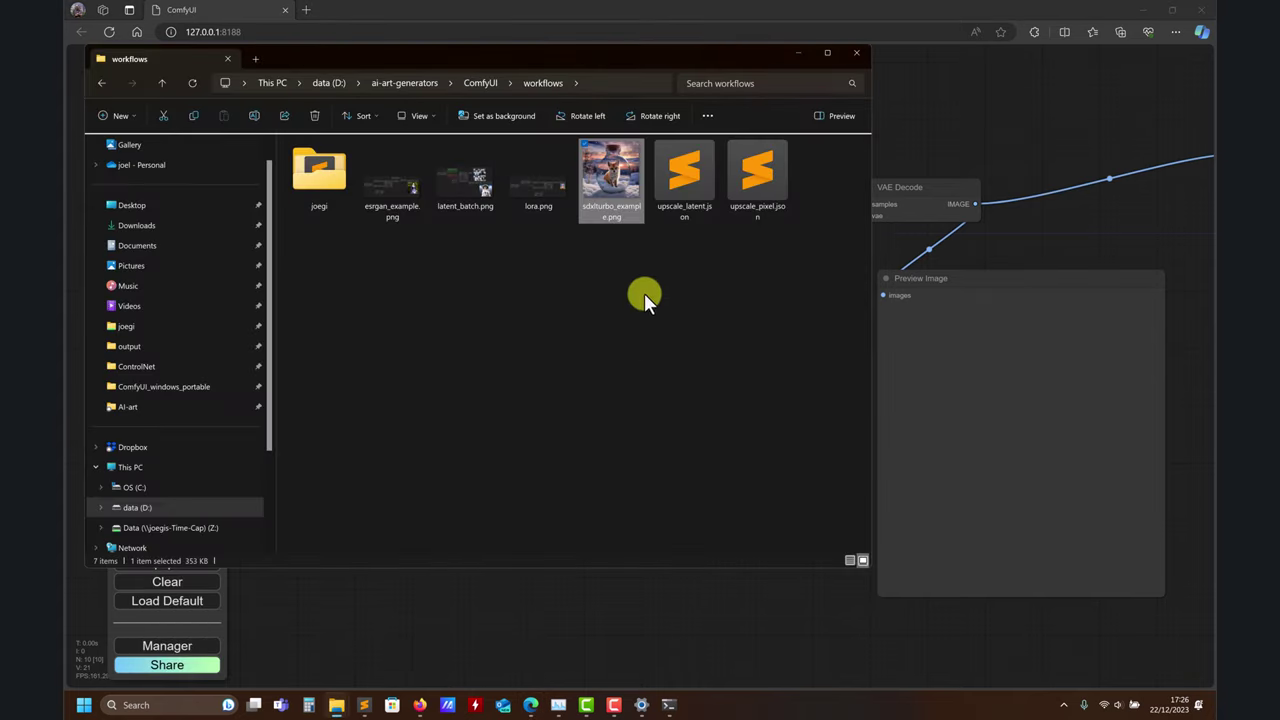
left_click(331, 214)
double_click(313, 200)
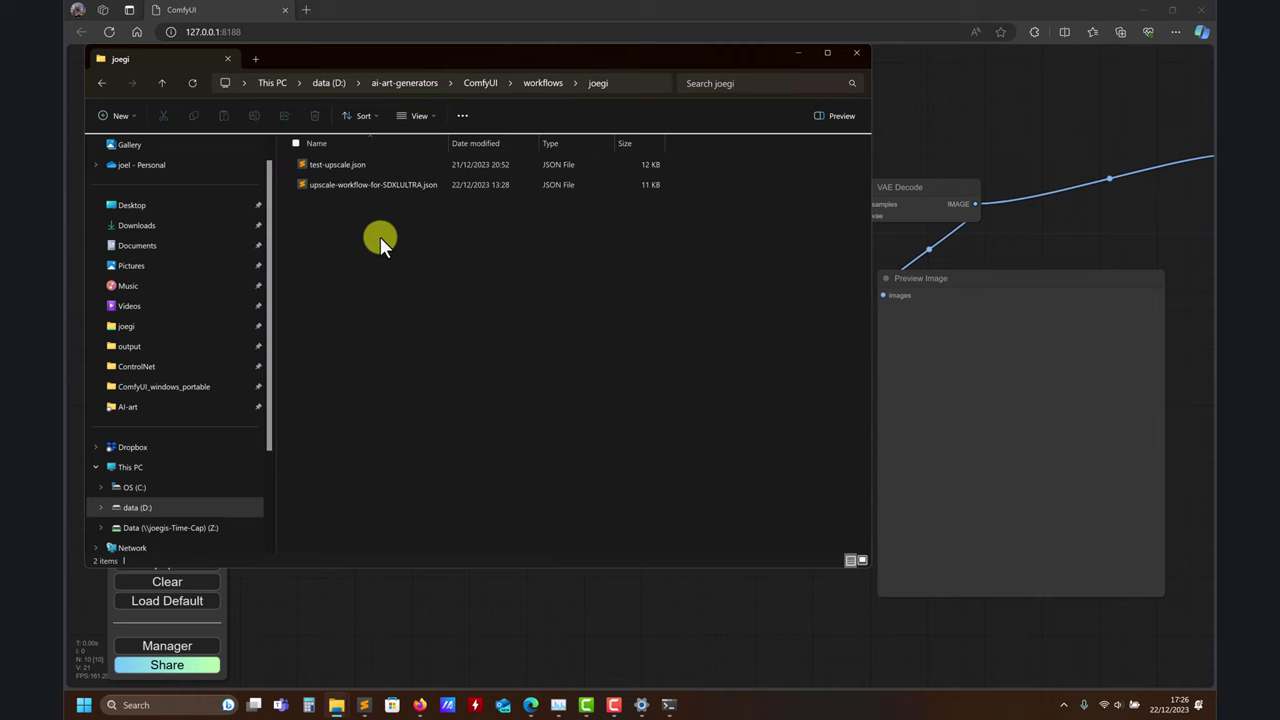
left_click_drag(380, 183, 678, 604)
left_click_drag(729, 231, 457, 71)
scroll(424, 110, "down", 5)
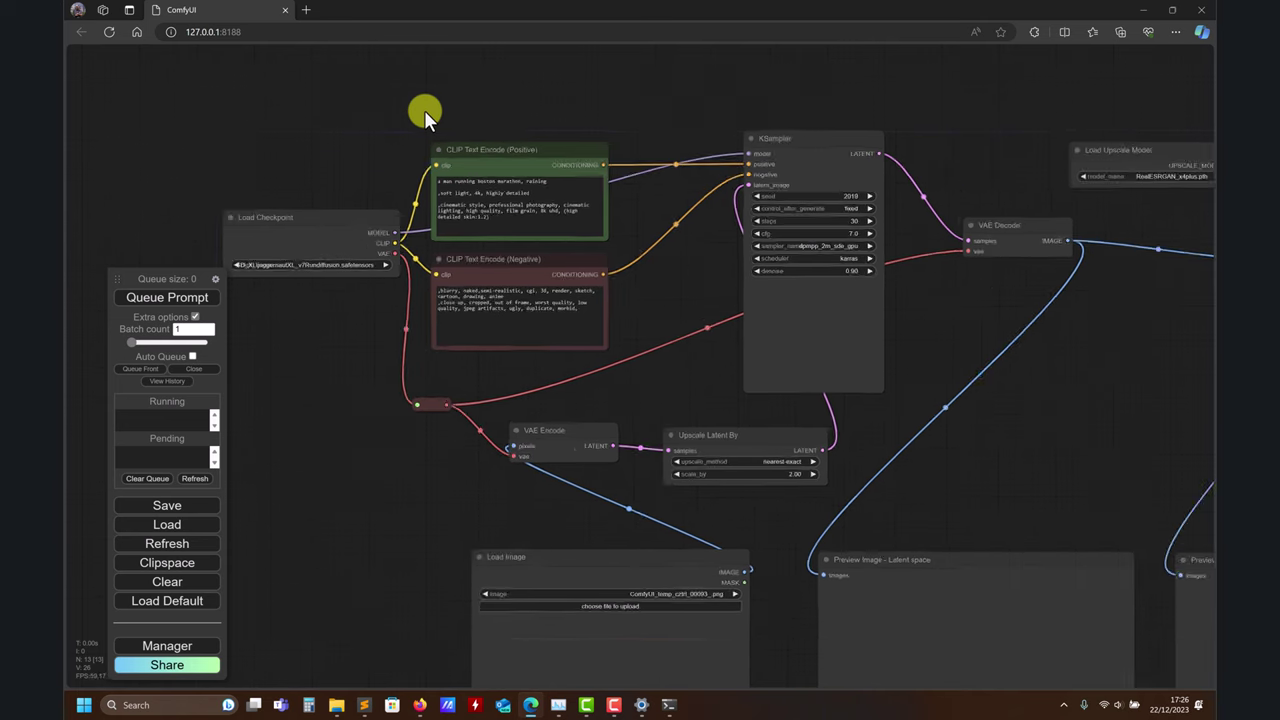
left_click_drag(338, 435, 293, 350)
scroll(337, 349, "up", 3)
left_click_drag(920, 329, 852, 349)
scroll(863, 340, "down", 2)
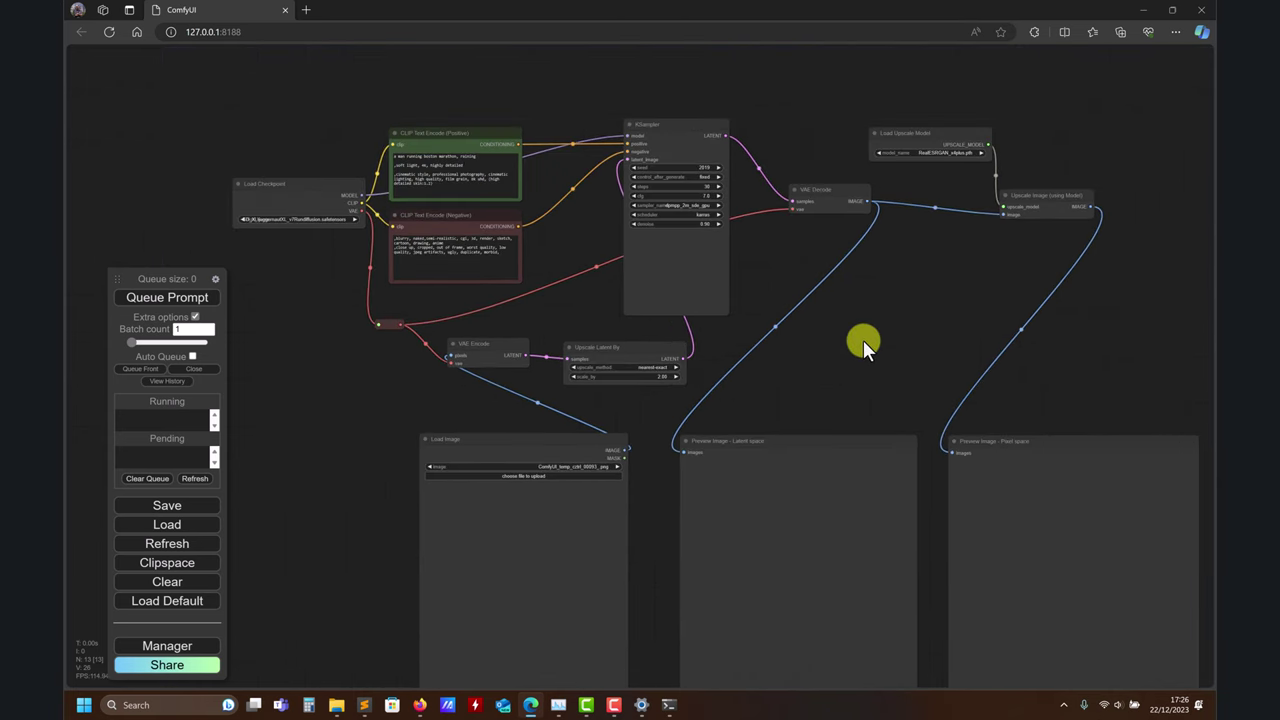